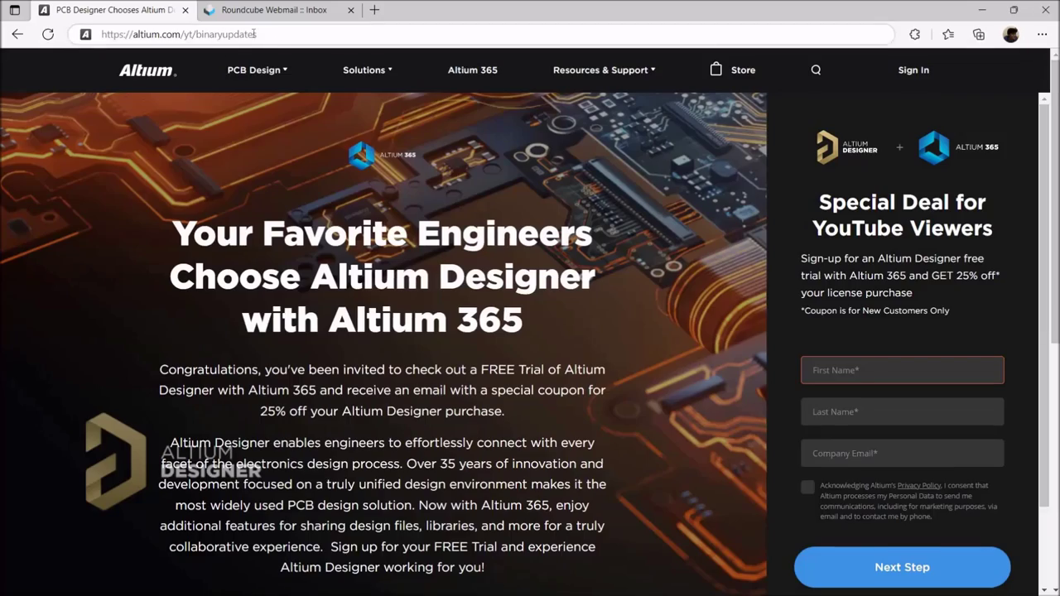
click(253, 34)
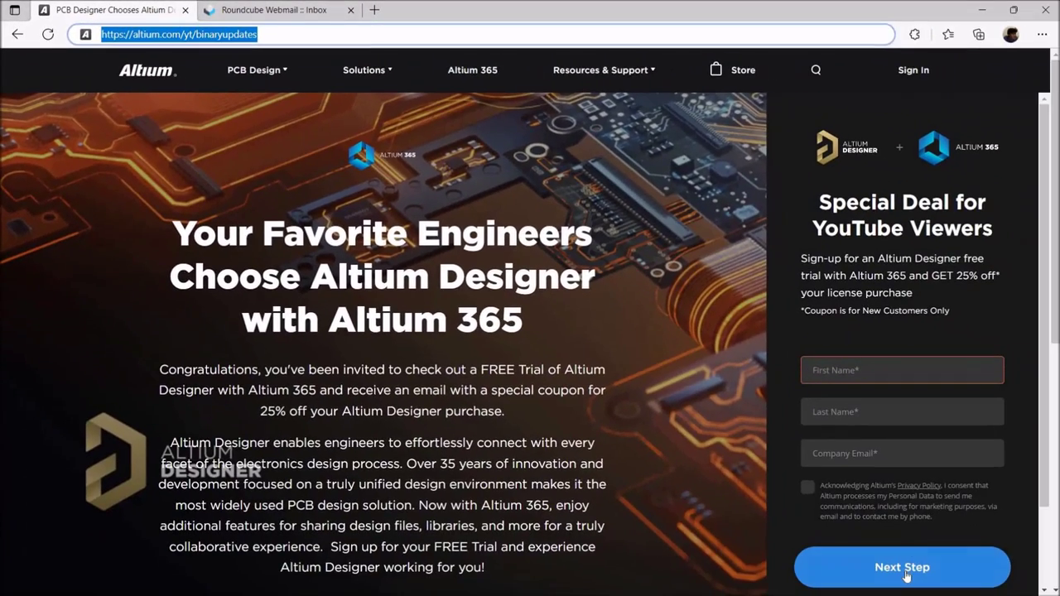
click(687, 348)
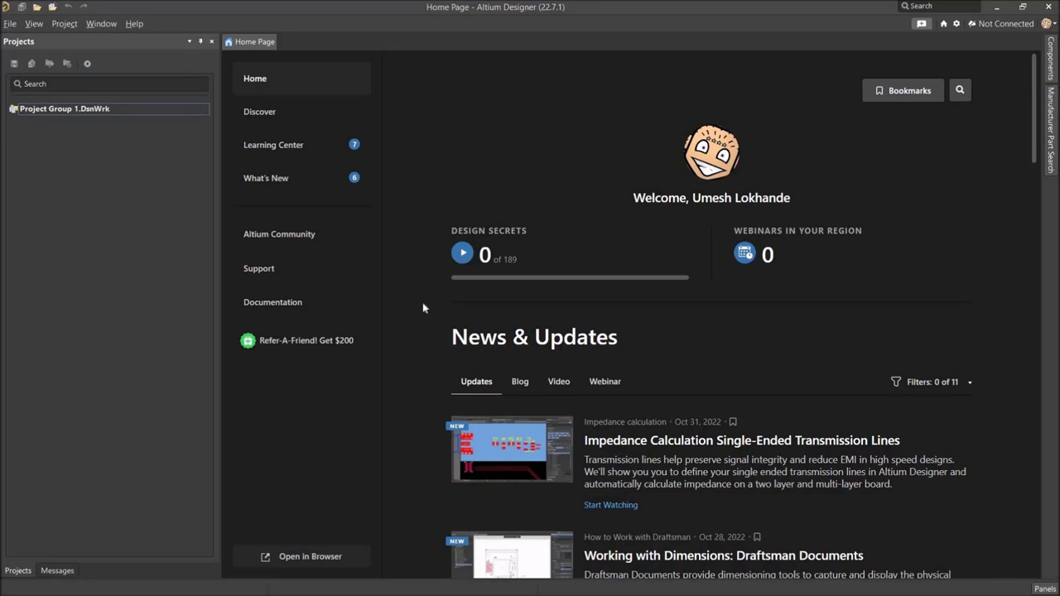
- In Altium Designer, create an empty local PCB project named LEDSEQUENCER in the default projects folder
click(10, 23)
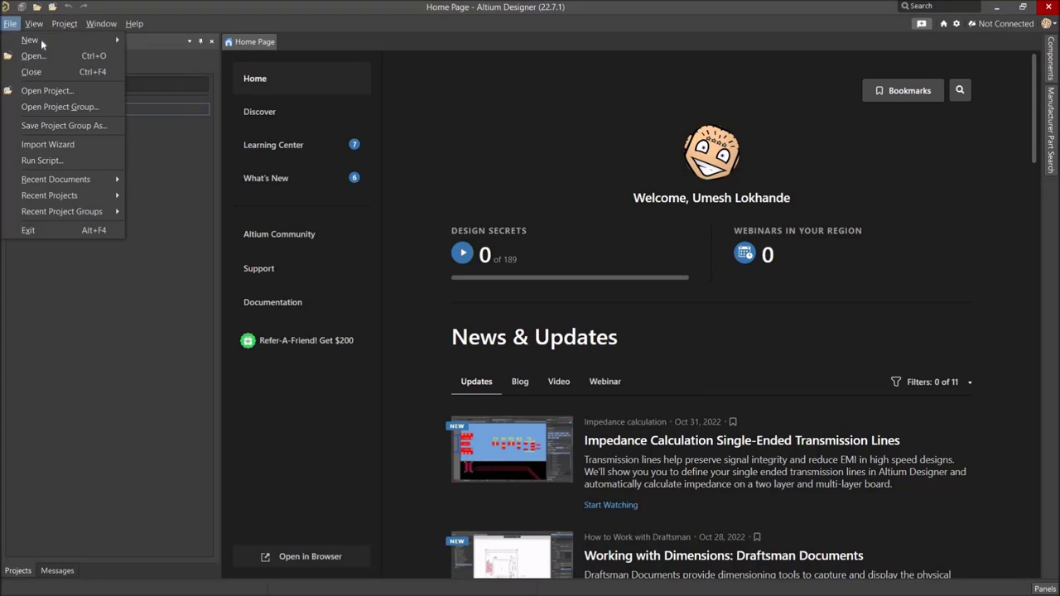
mouse_move(40, 39)
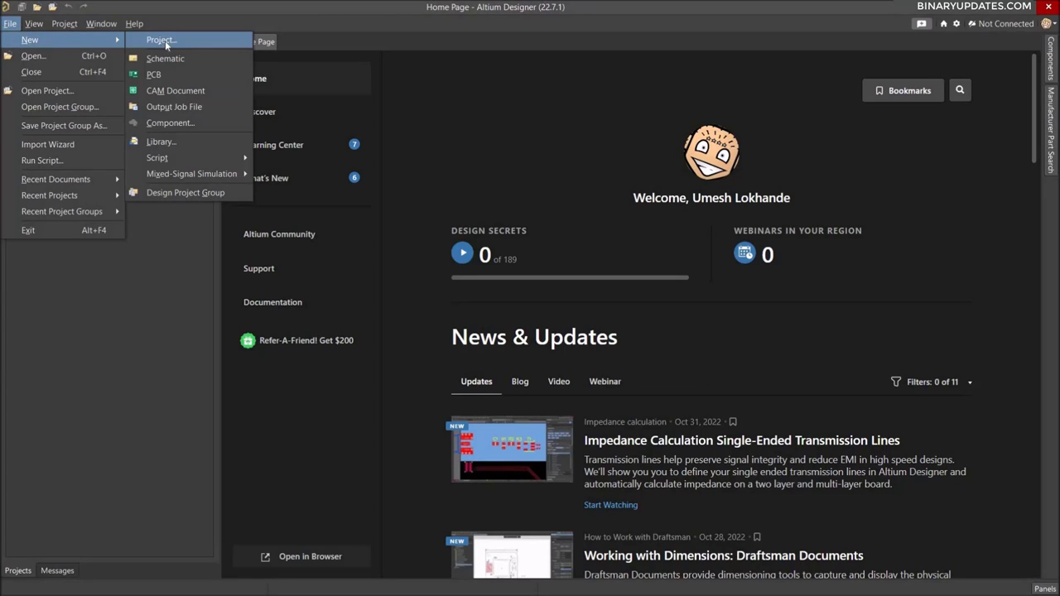
click(165, 41)
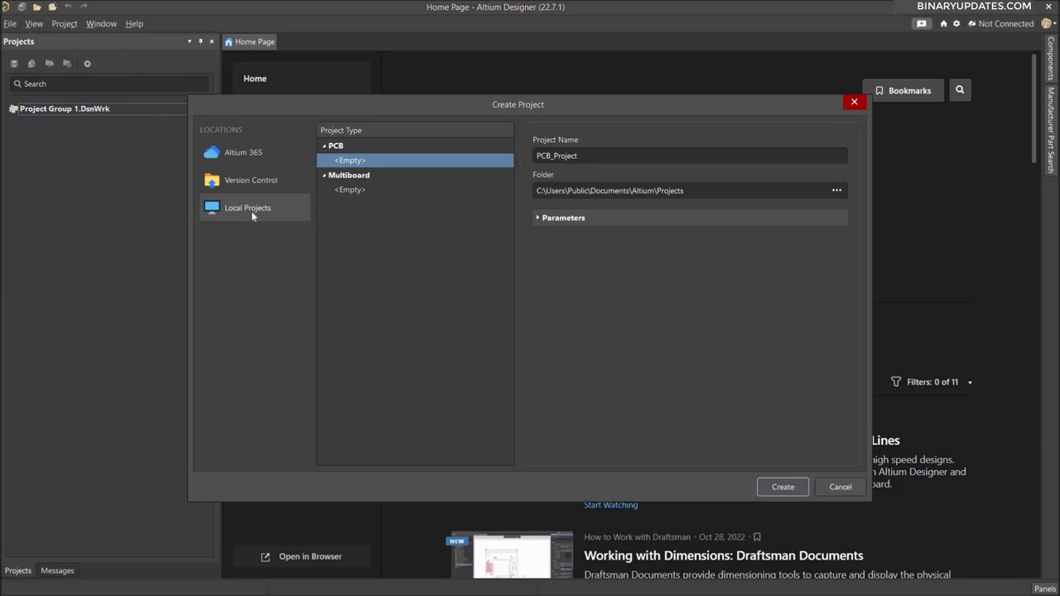
click(236, 214)
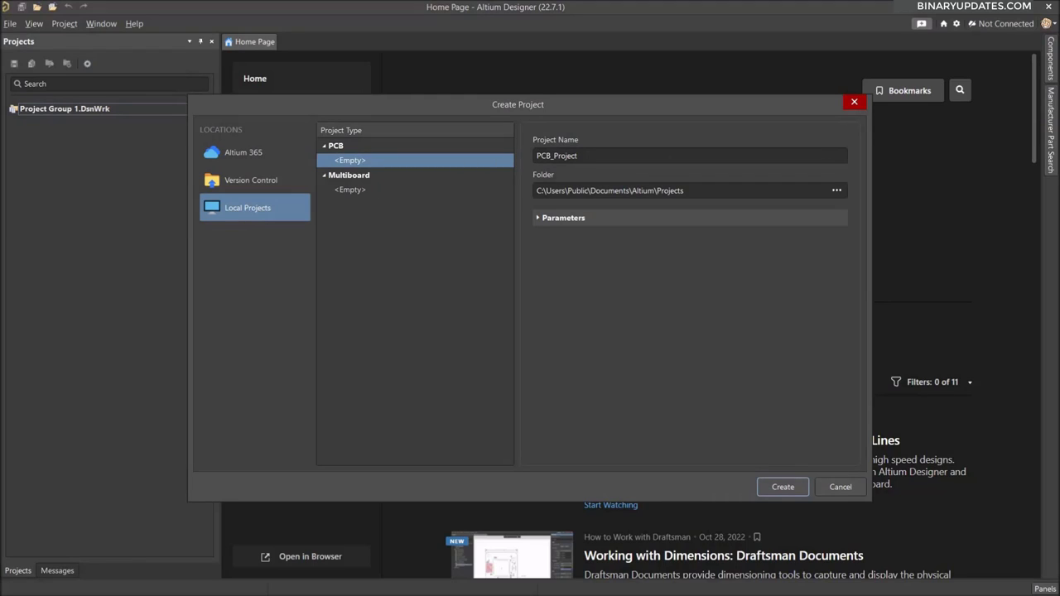
click(557, 155)
text(LEDSEQUENCER)
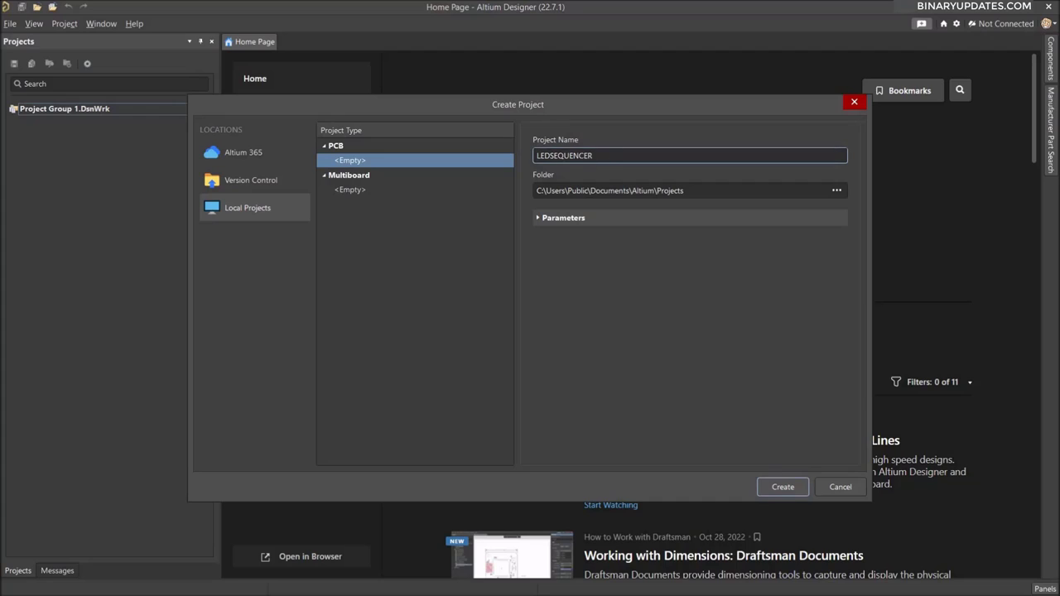
key(ctrl+a)
key(End)
click(783, 489)
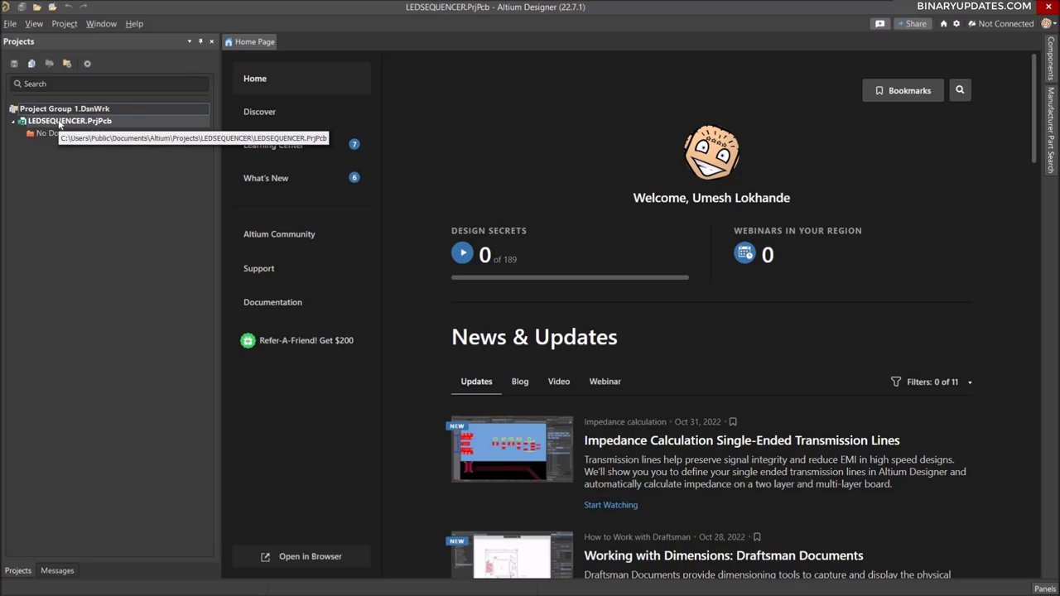
- Add a new schematic to the LEDSEQUENCER project and save it as LEDSEQUENCER.SchDoc
right_click(59, 122)
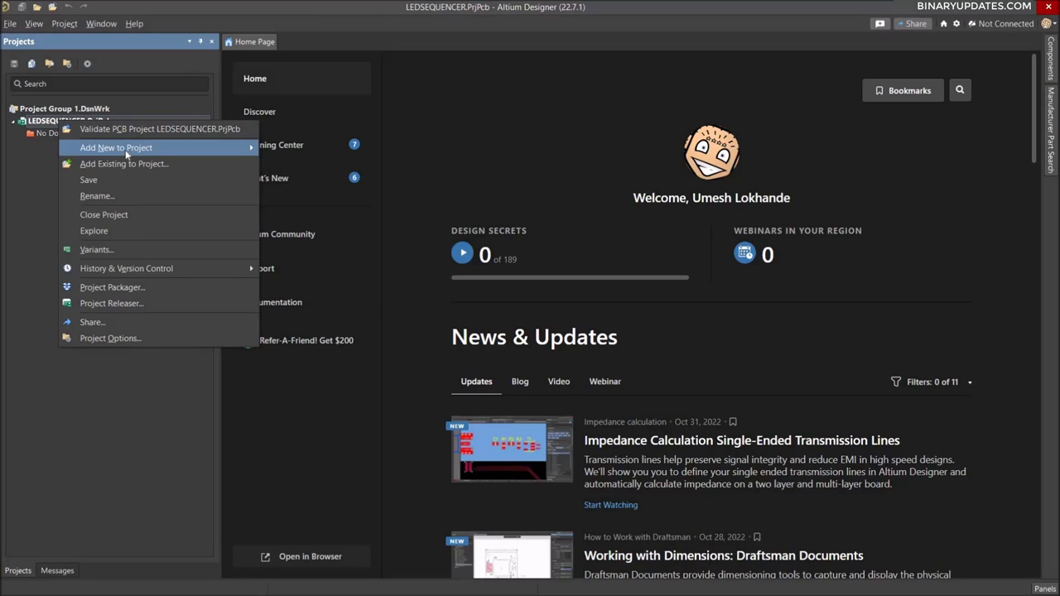
mouse_move(127, 154)
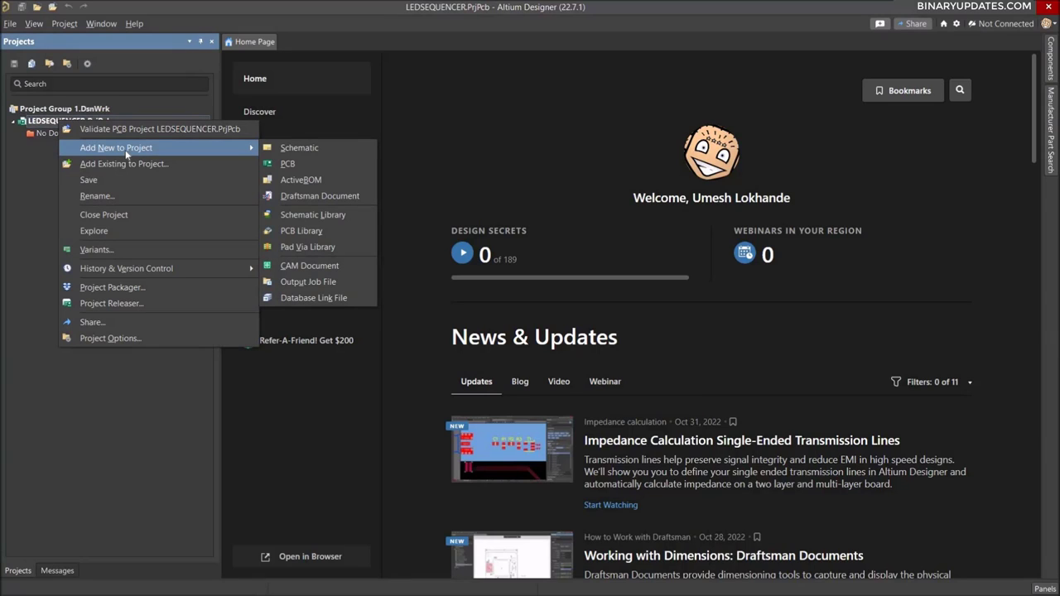
click(305, 150)
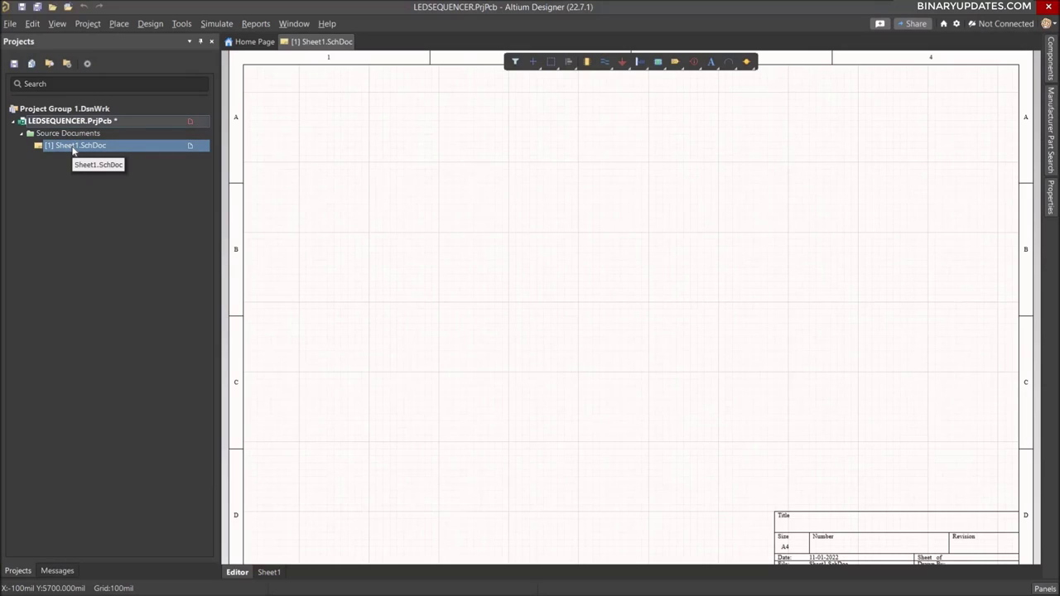
right_click(74, 148)
click(102, 173)
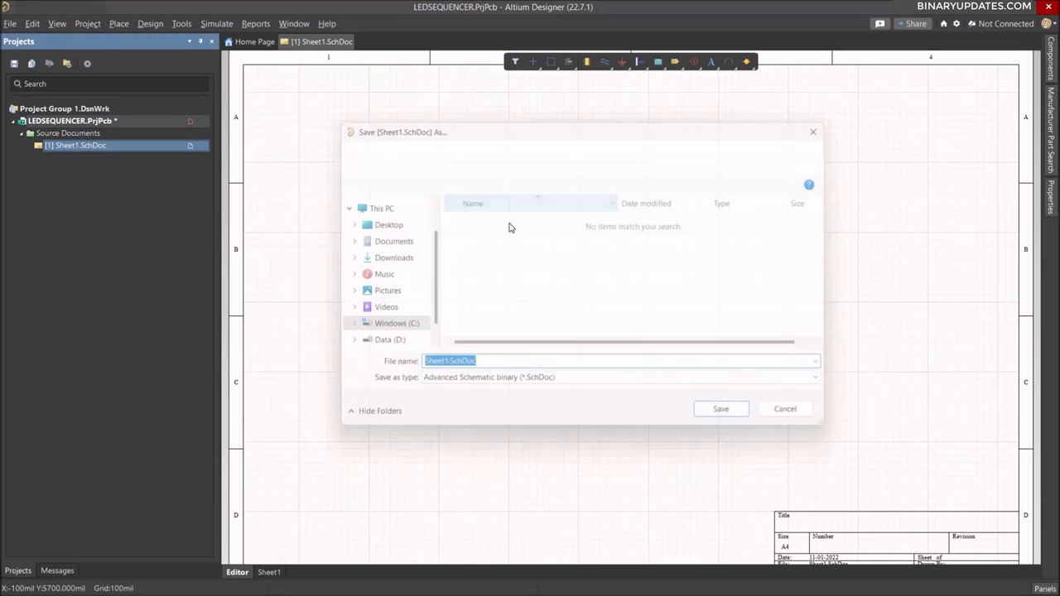
key(End)
drag(443, 369, 381, 373)
text(LEDSEQUENCER)
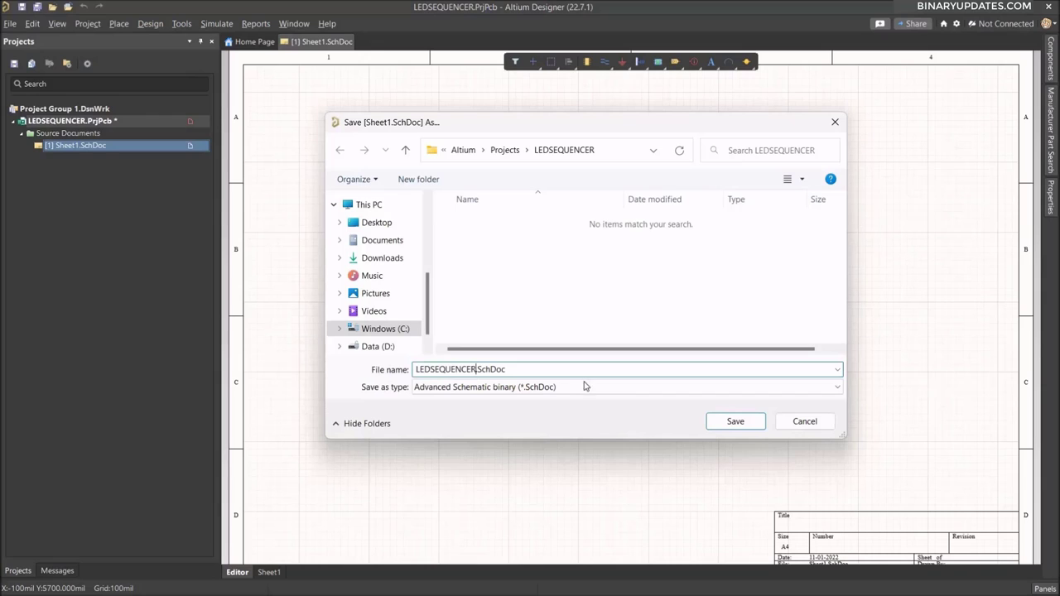
click(736, 421)
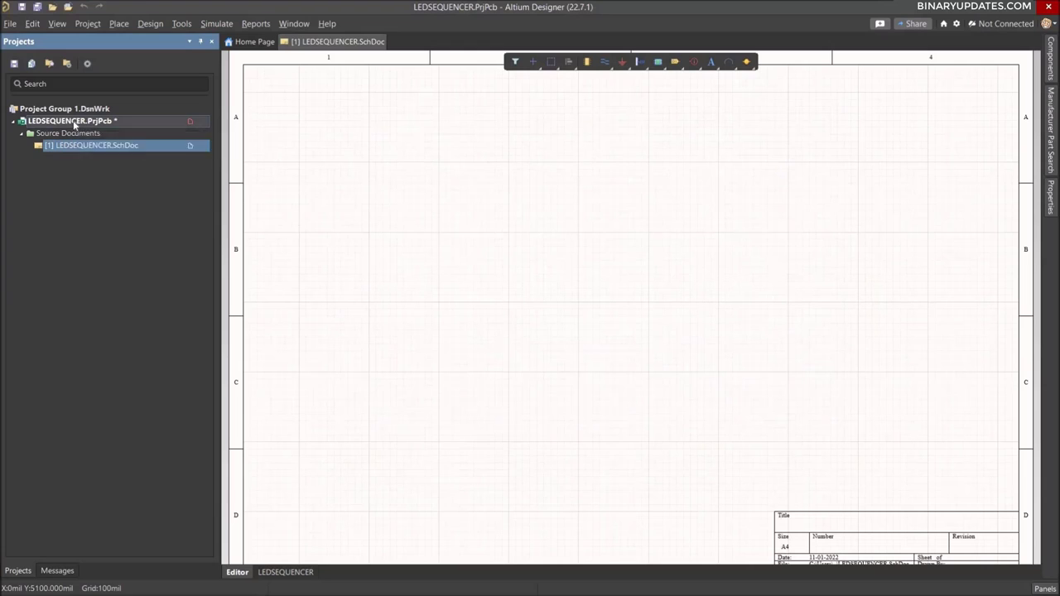
- Add a new PCB document to the LEDSEQUENCER project and save it as LEDSEQUENCER.PcbDoc
right_click(75, 124)
mouse_move(160, 150)
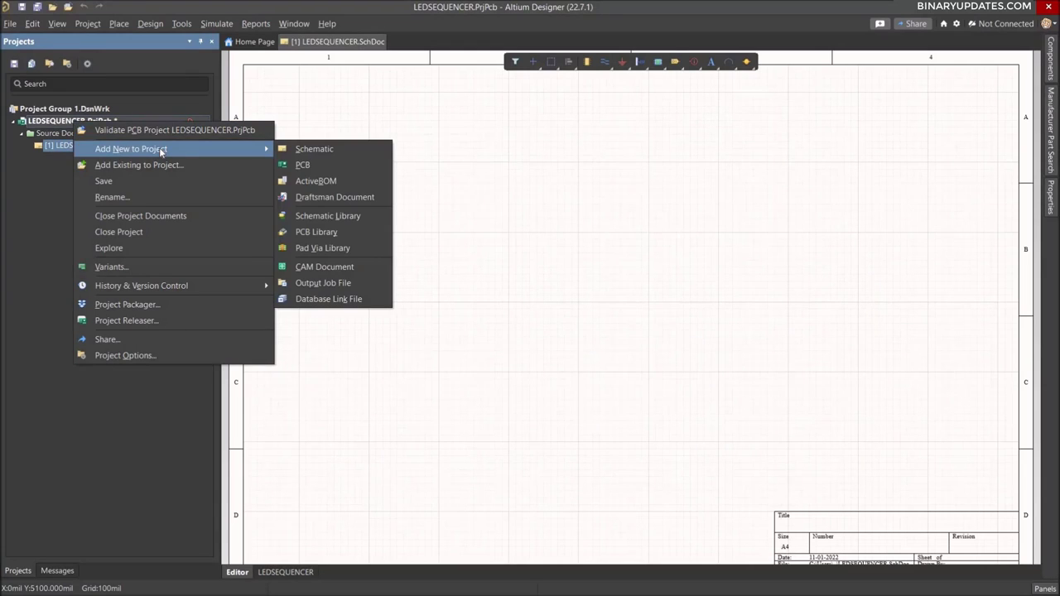
click(335, 172)
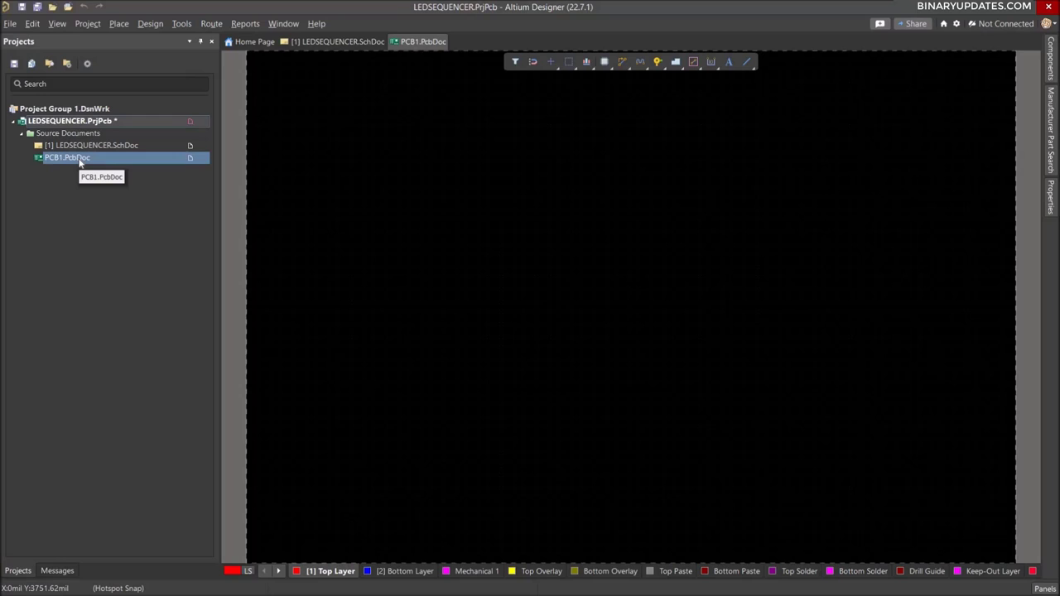
right_click(79, 160)
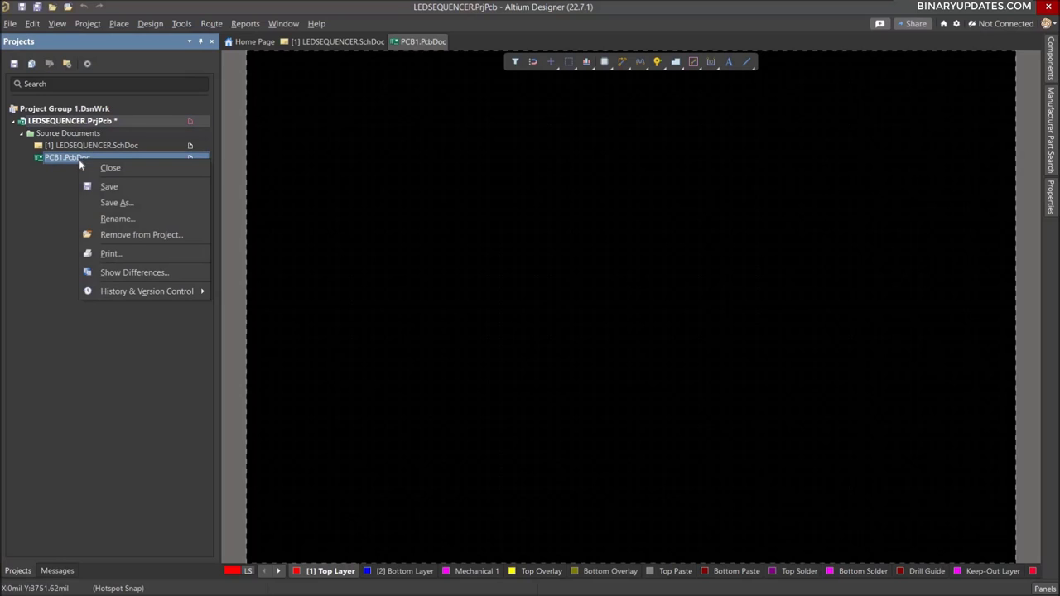
click(127, 202)
click(435, 369)
drag(436, 369, 395, 376)
text(LEDSEQUENCER.PcbDoc)
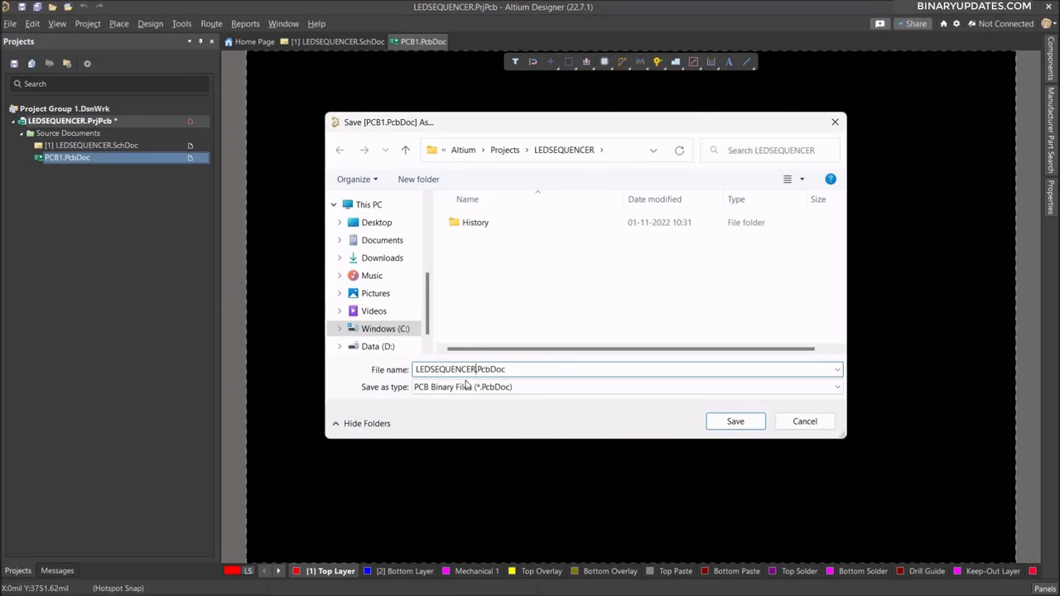
drag(477, 371, 416, 371)
click(555, 371)
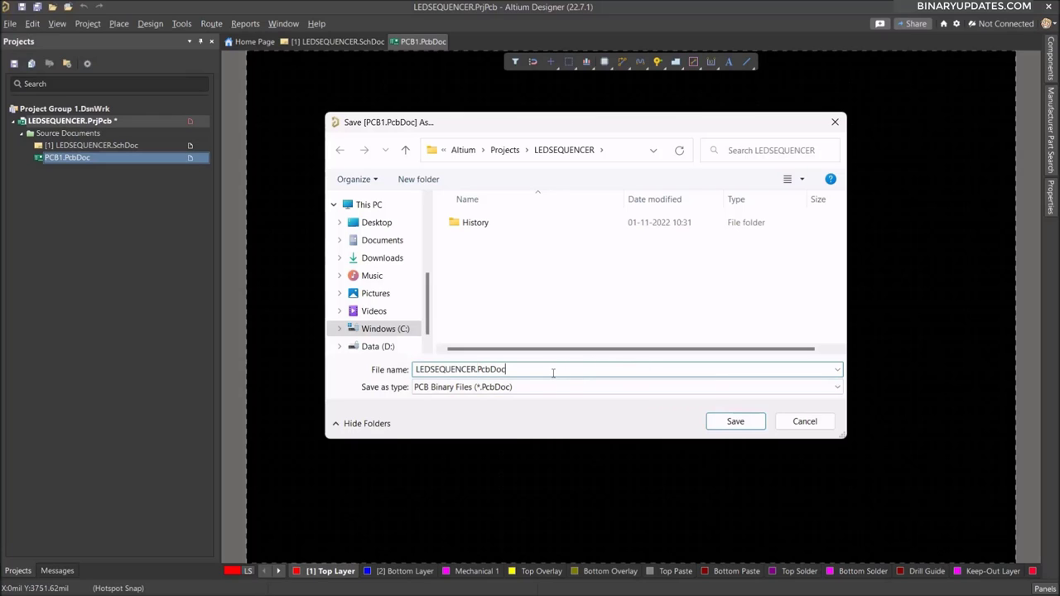
click(733, 422)
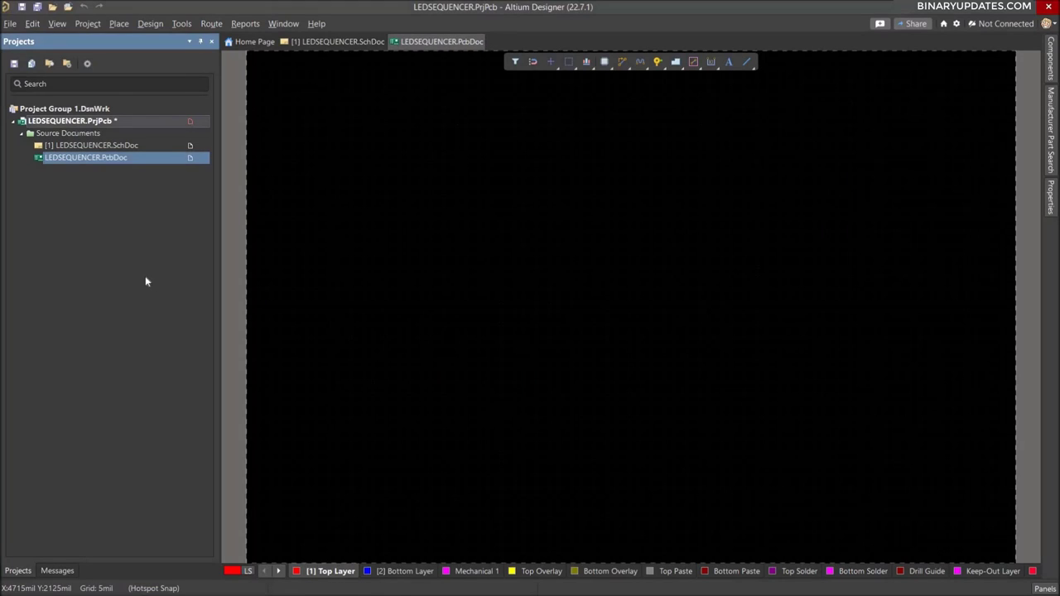
- Save the LEDSEQUENCER project and display the whole LEDSEQUENCER.SchDoc schematic sheet
right_click(84, 122)
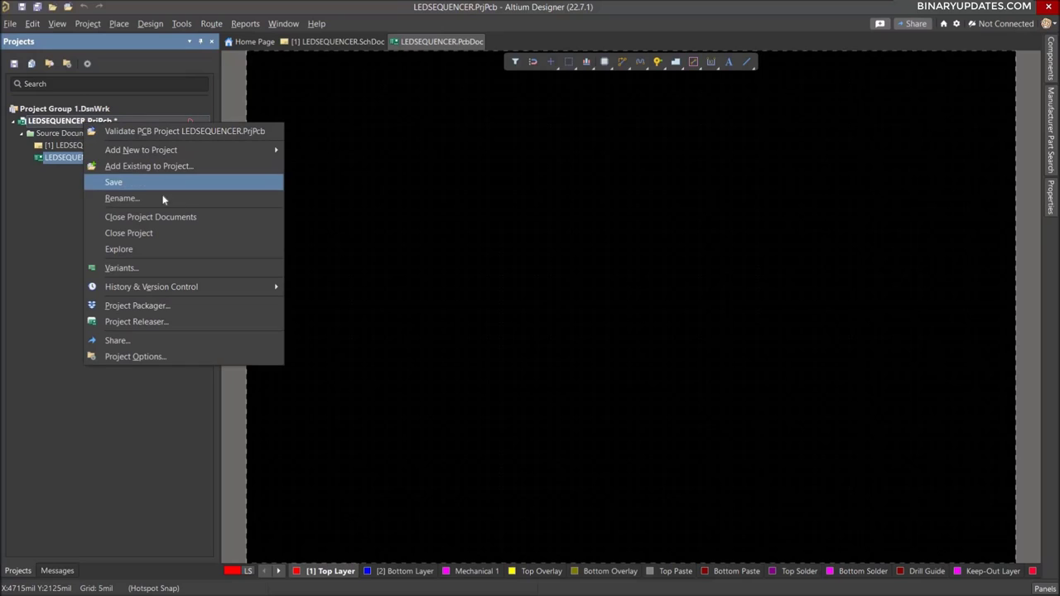
click(147, 180)
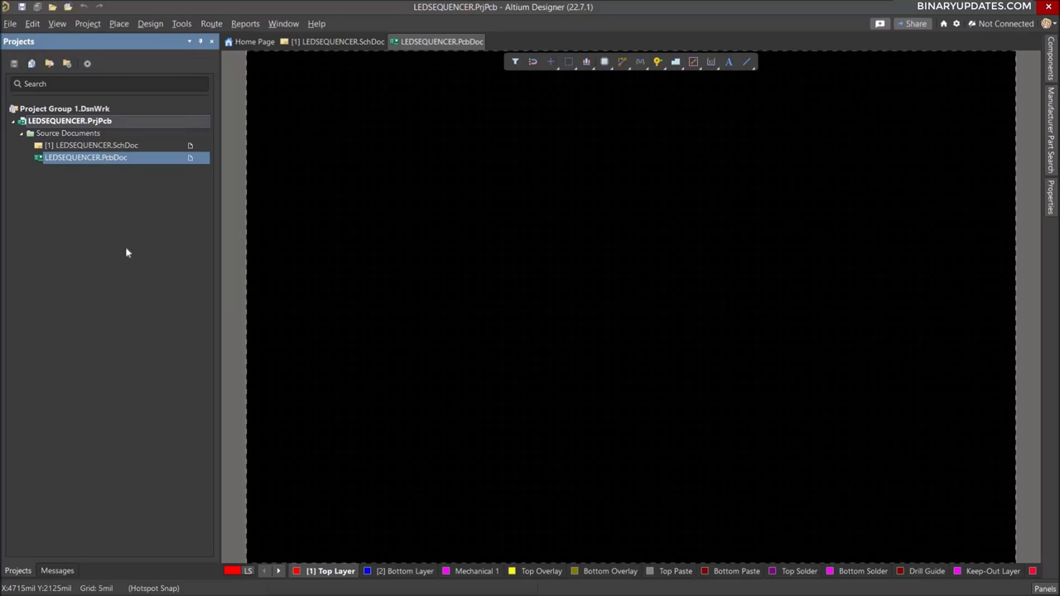
click(93, 149)
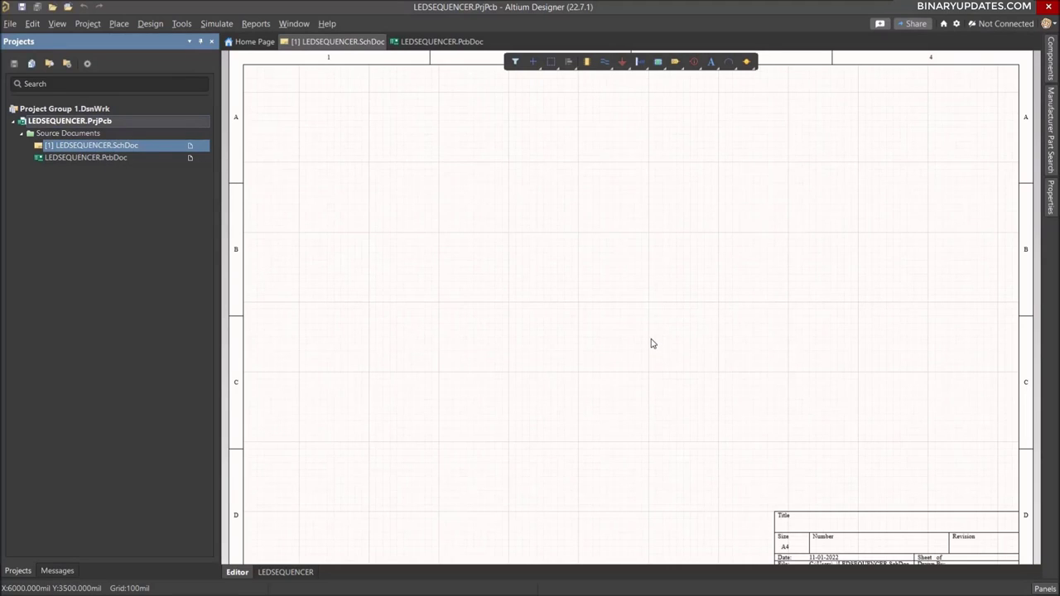
key(ctrl+Page_Down)
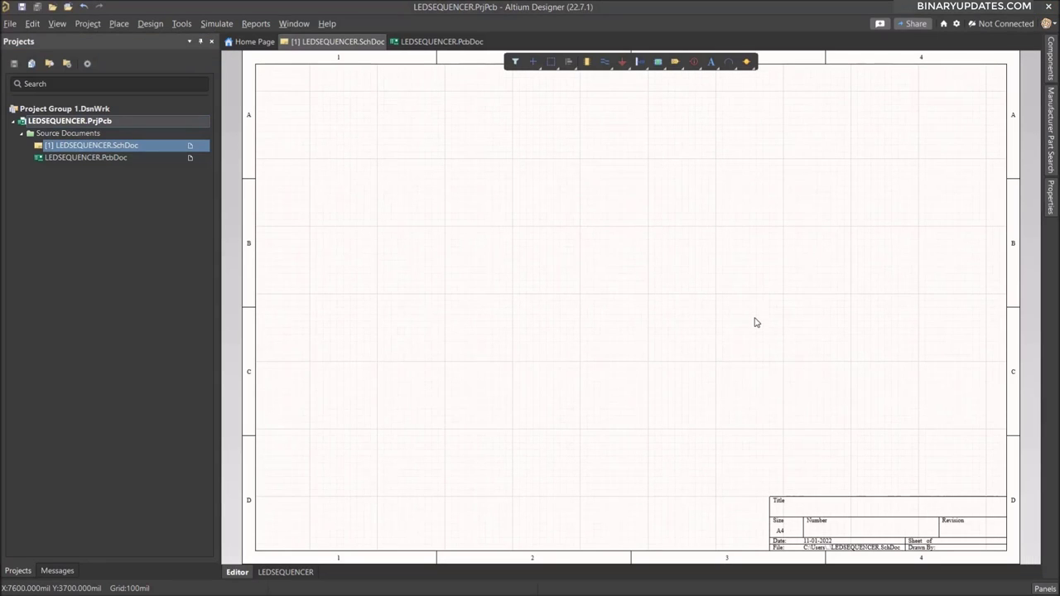
ctrl+scroll(754, 322, down, 2)
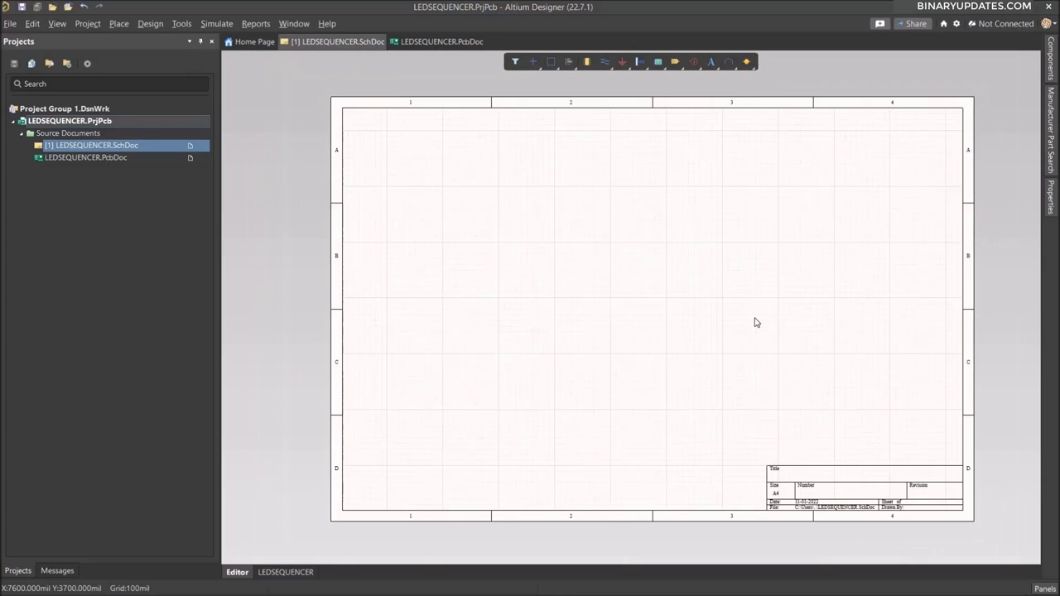
ctrl+scroll(754, 322, up, 1)
ctrl+scroll(754, 322, down, 1)
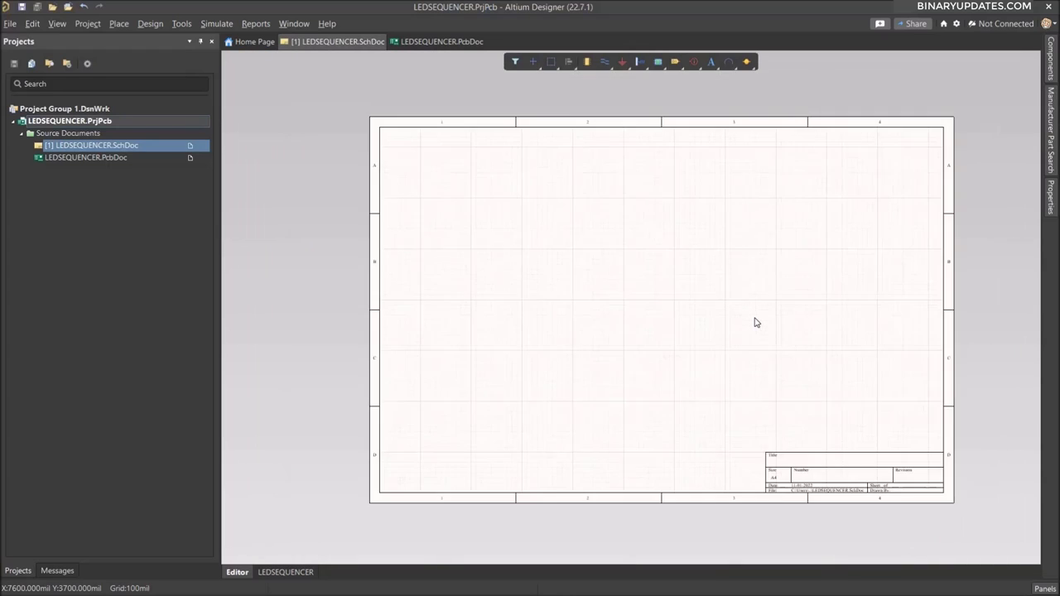
ctrl+scroll(755, 322, up, 2)
ctrl+scroll(755, 322, down, 1)
ctrl+scroll(755, 323, up, 1)
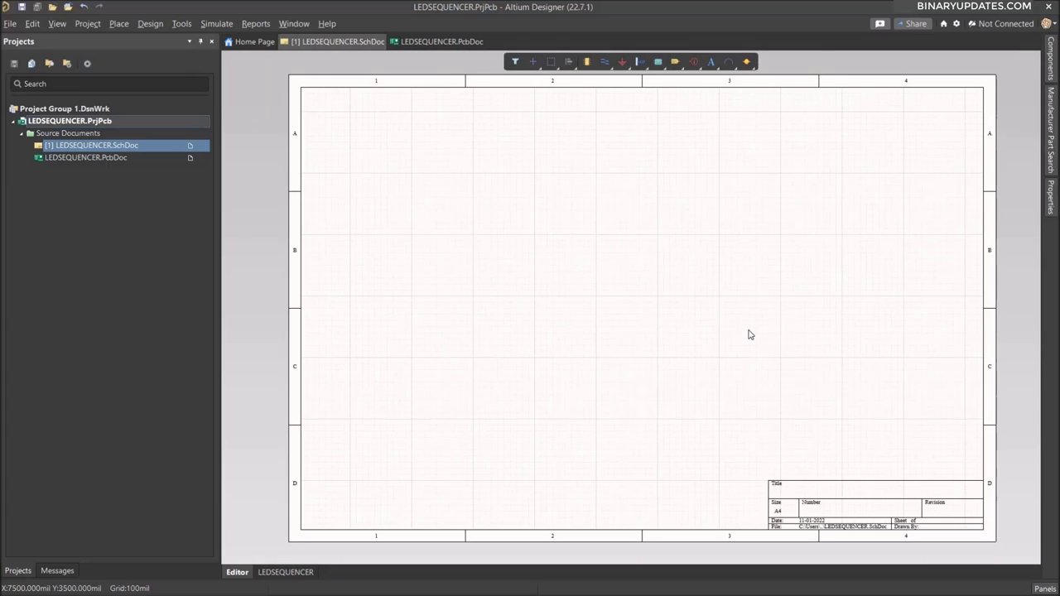
- Search the manufacturer parts for cd4017bm
click(1050, 124)
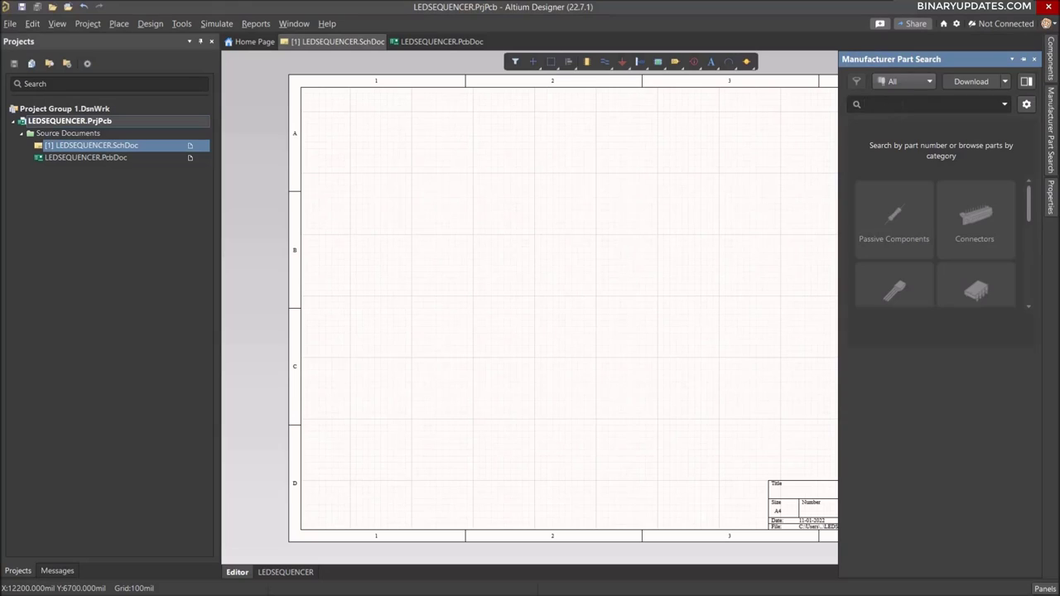
text(cd4017)
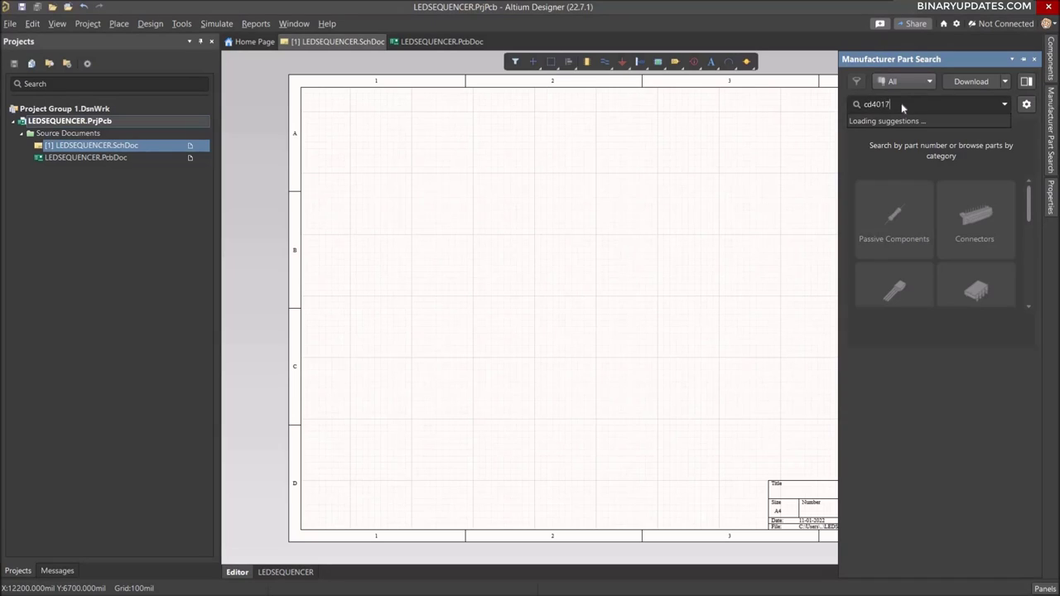
text(bm)
key(Return)
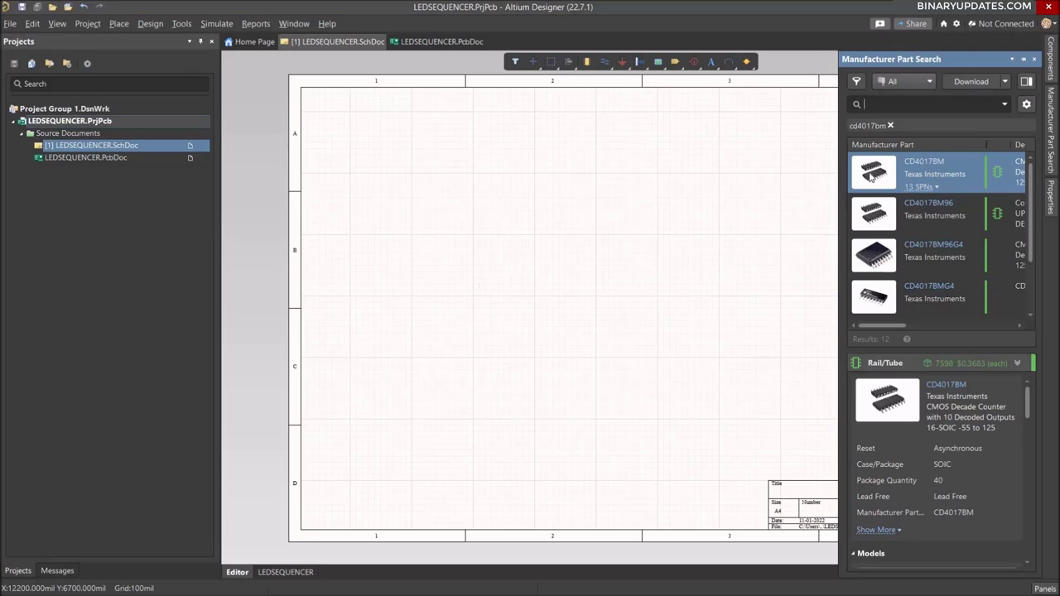
- Place one Texas Instruments CD4017BM decade counter in zone B3 of the schematic sheet
right_click(873, 177)
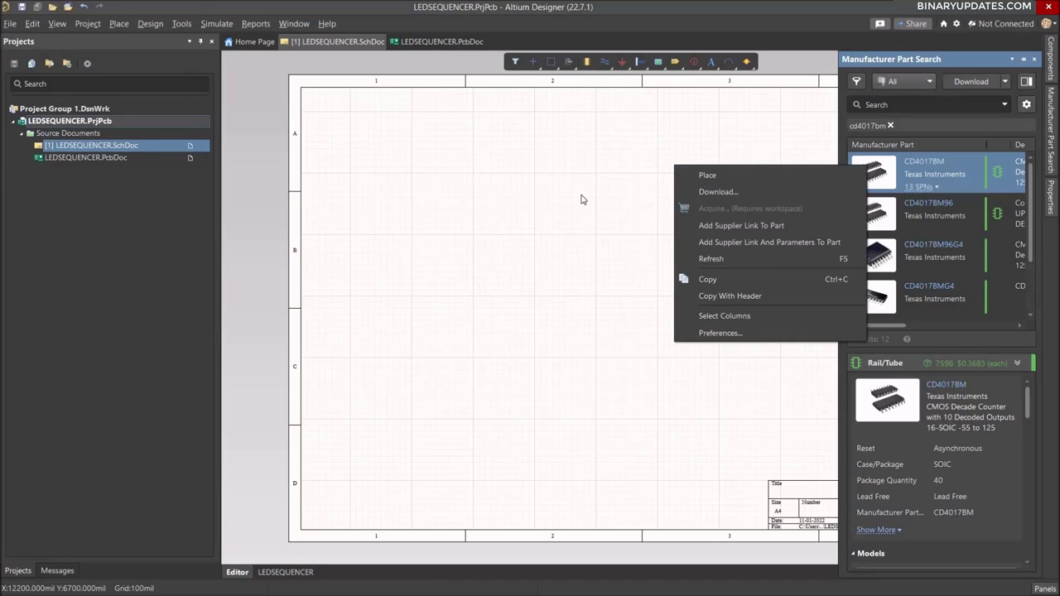
click(708, 175)
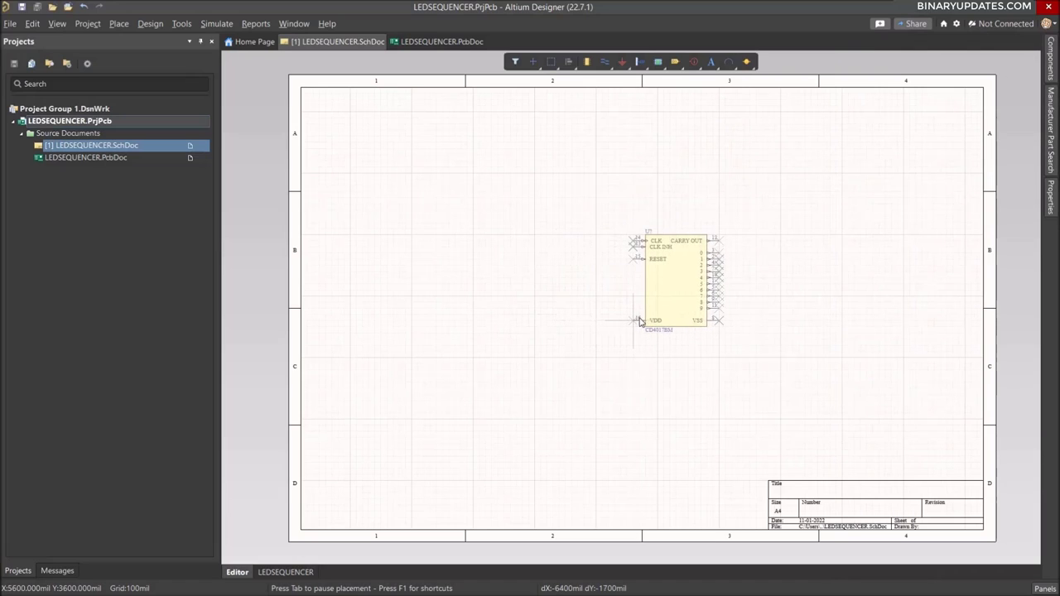
click(646, 316)
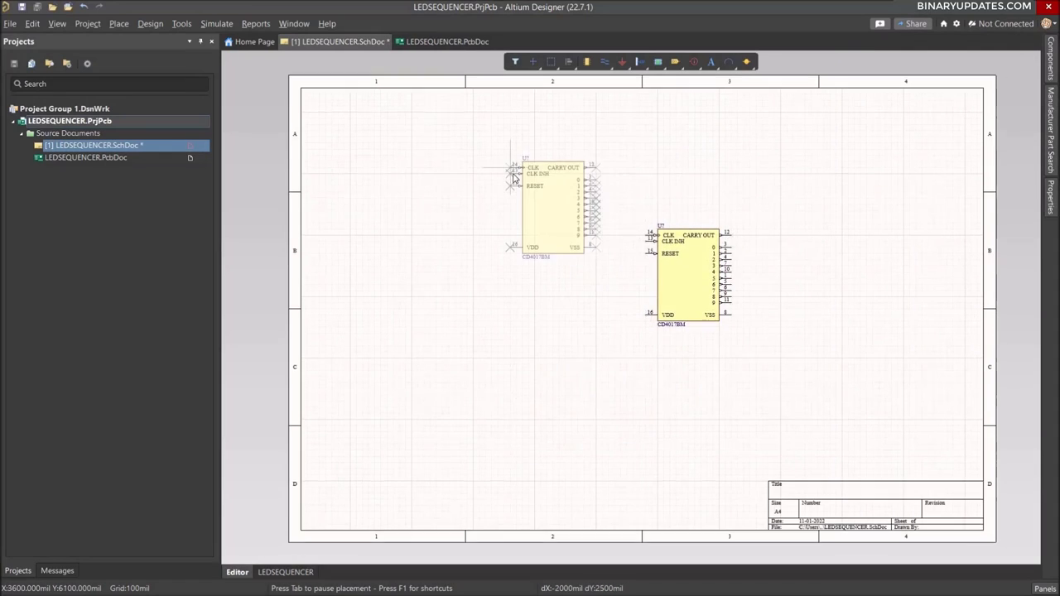
key(Escape)
click(674, 276)
click(762, 296)
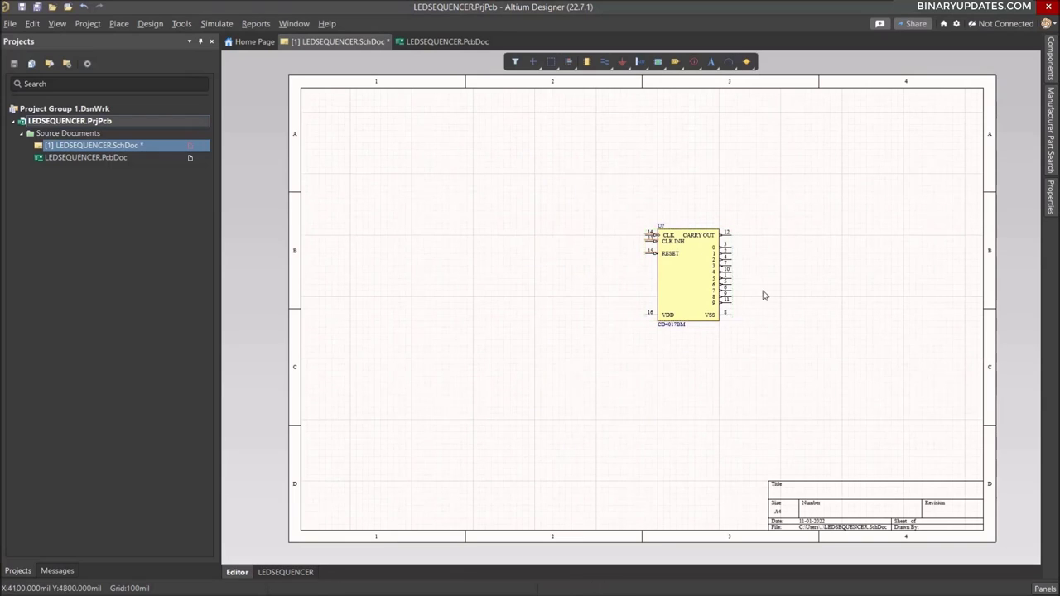
- Search the manufacturer parts for ne555dr
click(1048, 130)
click(911, 104)
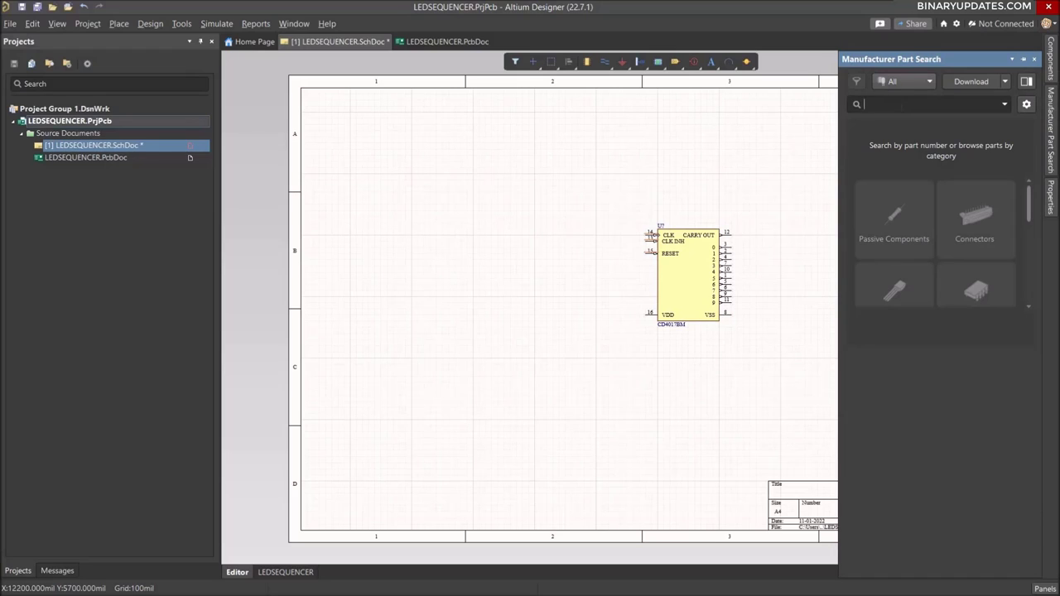
text(ne55)
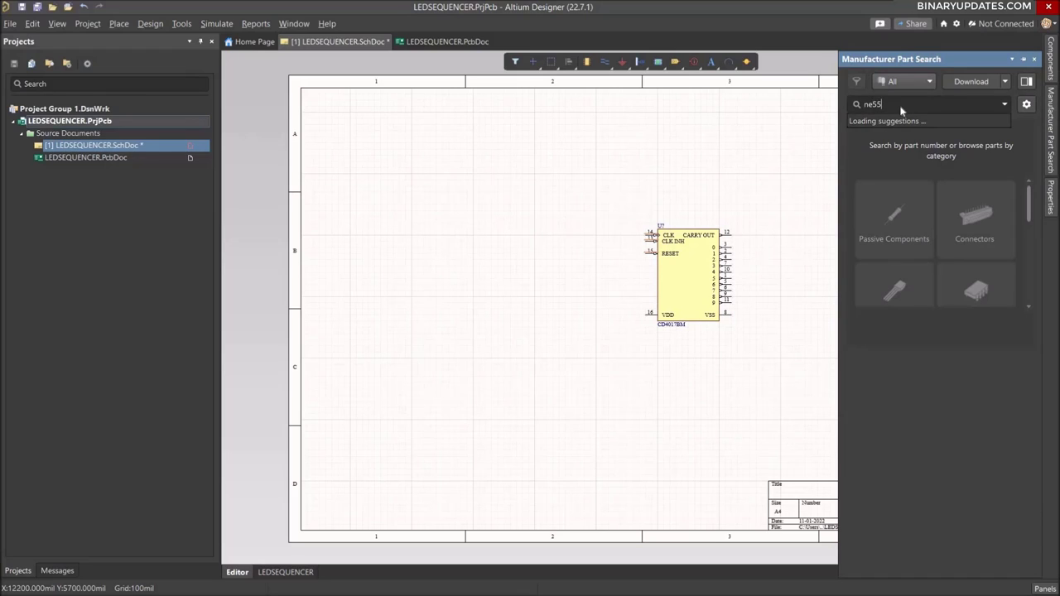
text(5)
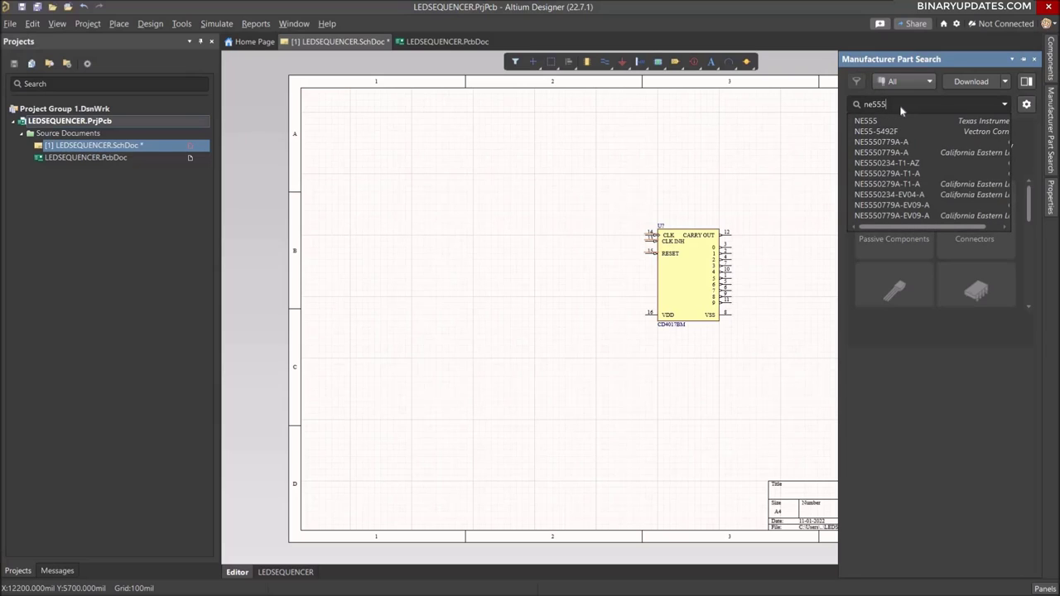
text(dr)
key(Return)
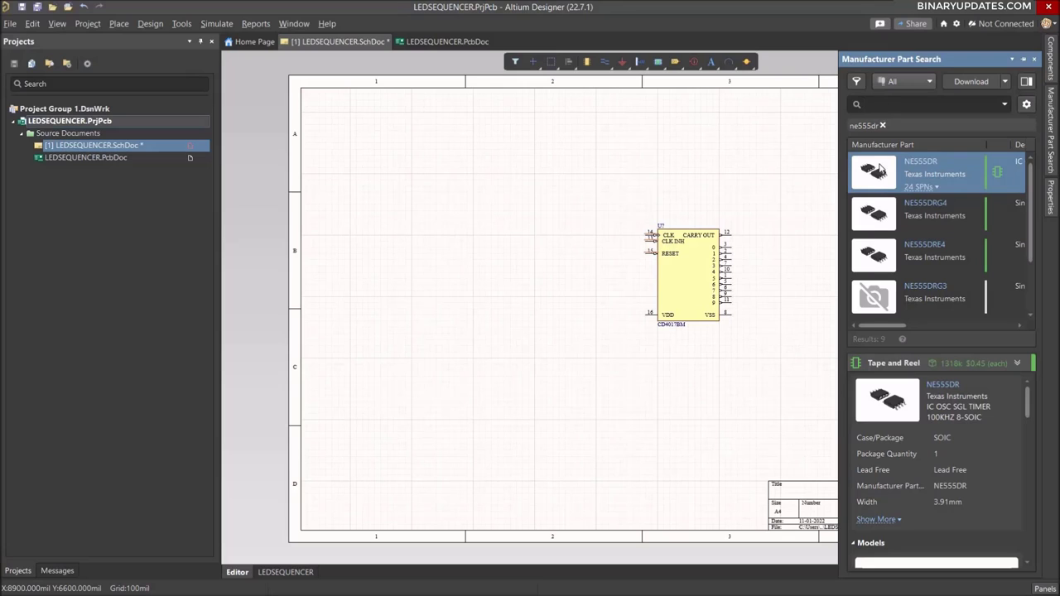
- Place one Texas Instruments NE555DR timer in zone B2, beside the CD4017BM counter
right_click(880, 168)
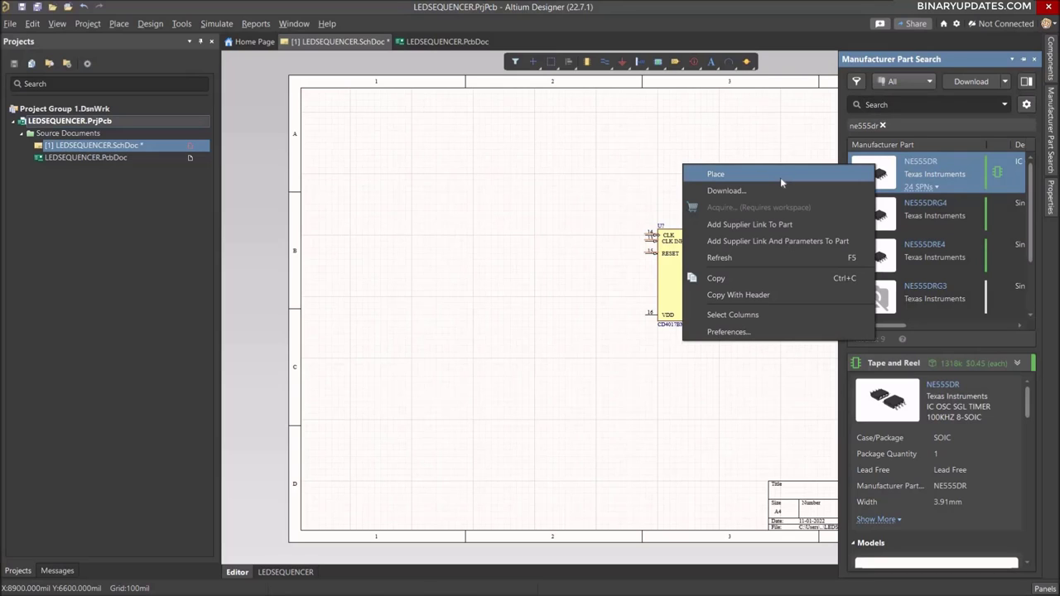
click(836, 173)
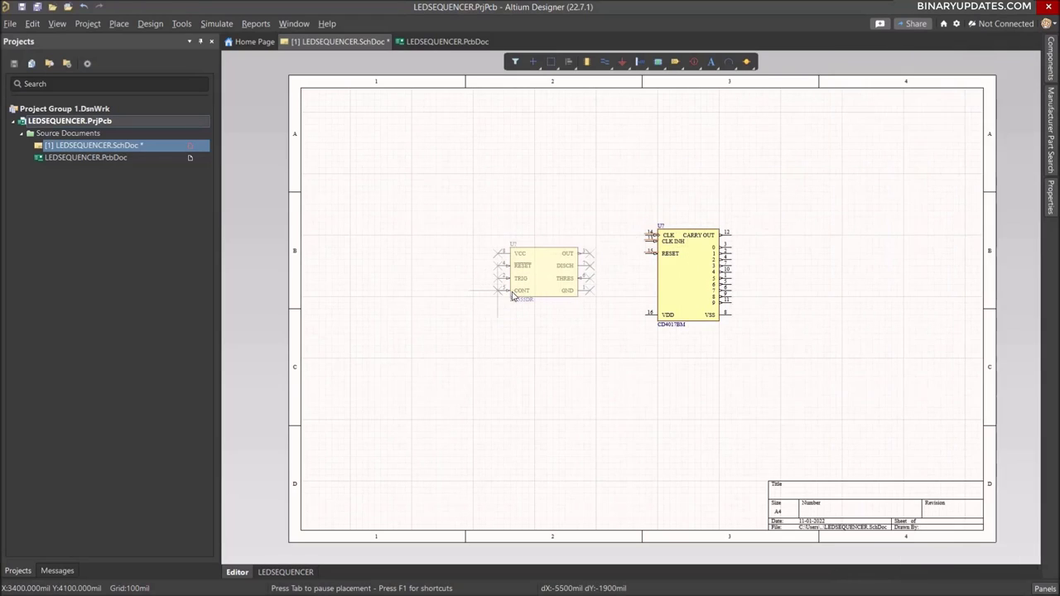
click(516, 294)
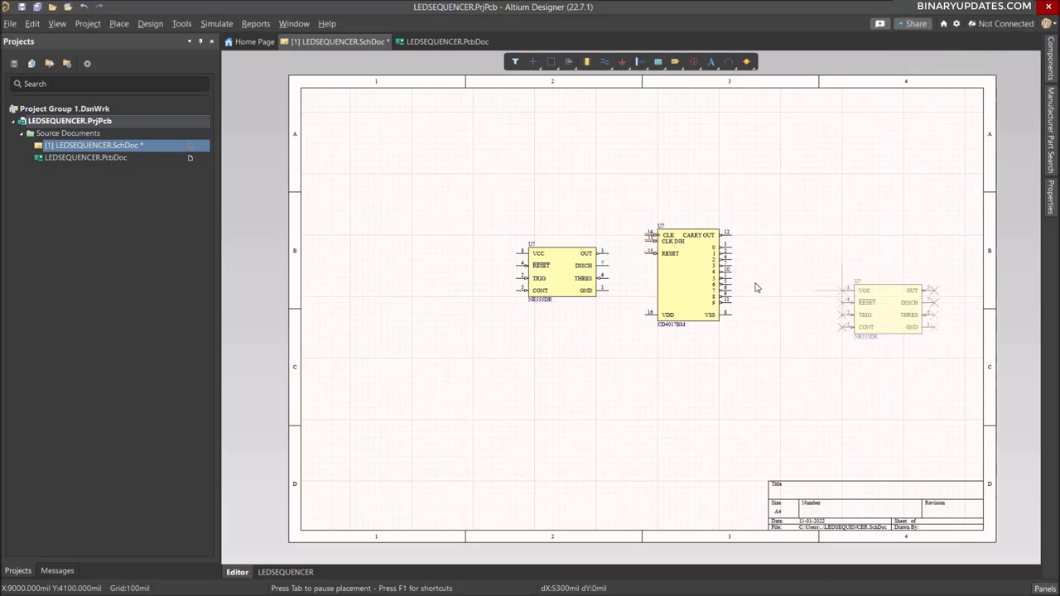
key(Escape)
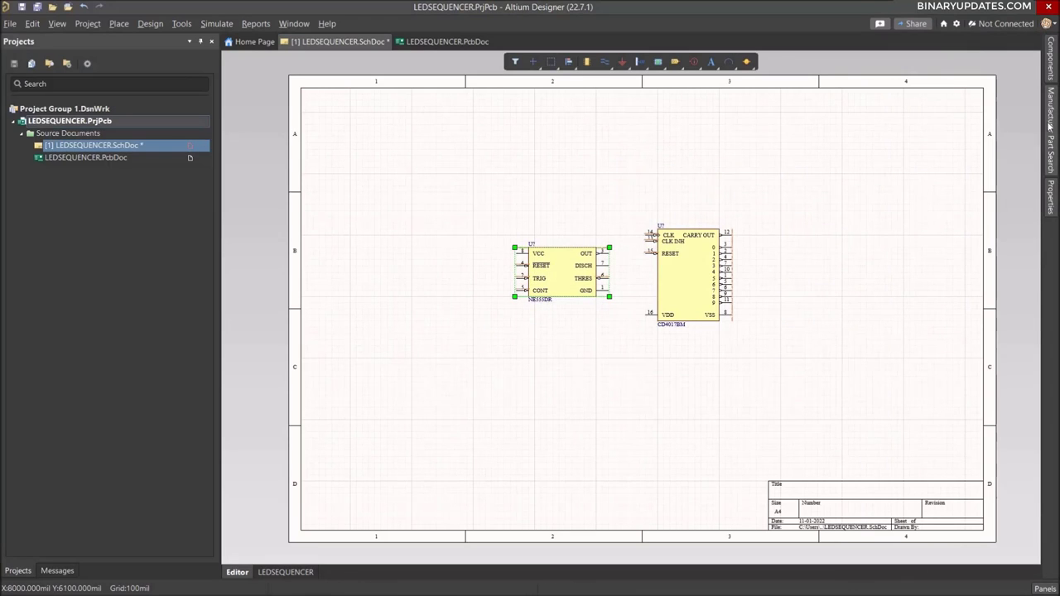
- Try searching the manufacturer parts for "3mm red led boradcom" and clear that search term
click(1050, 126)
click(883, 126)
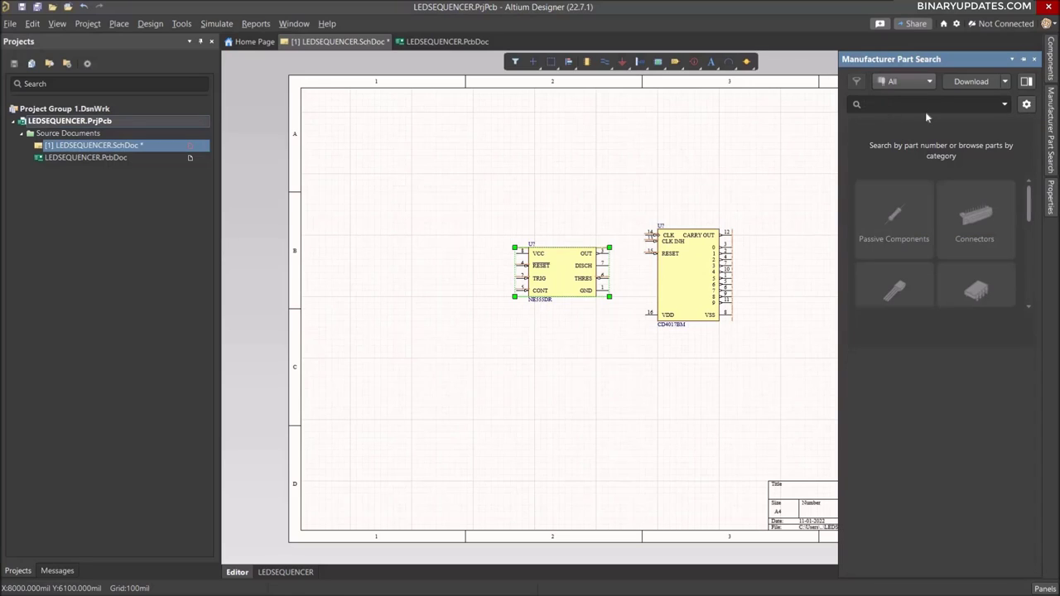
text(3mm red)
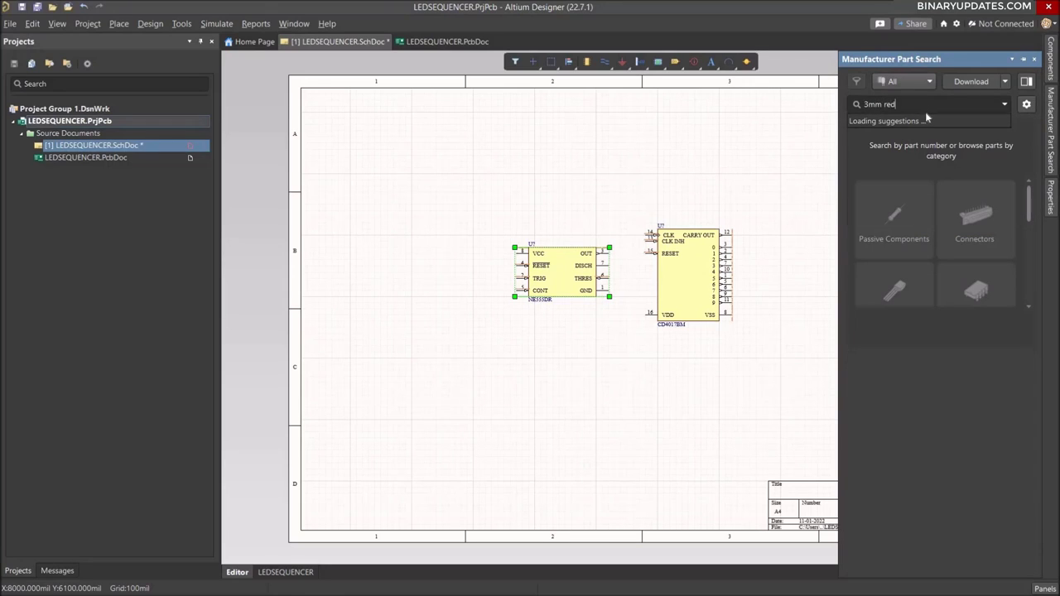
text( led boradcom)
key(Return)
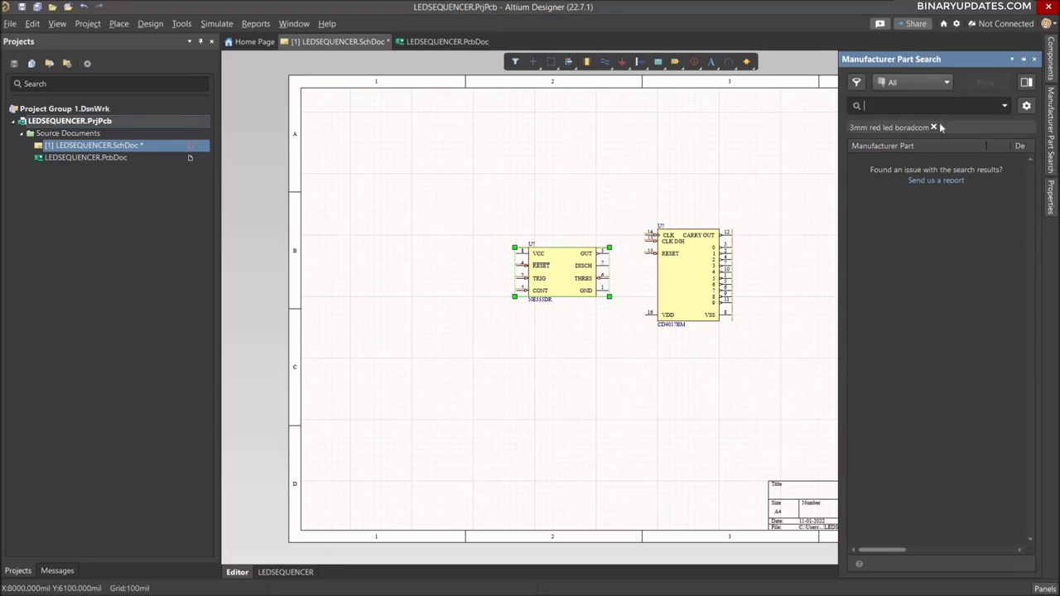
key(BackSpace)
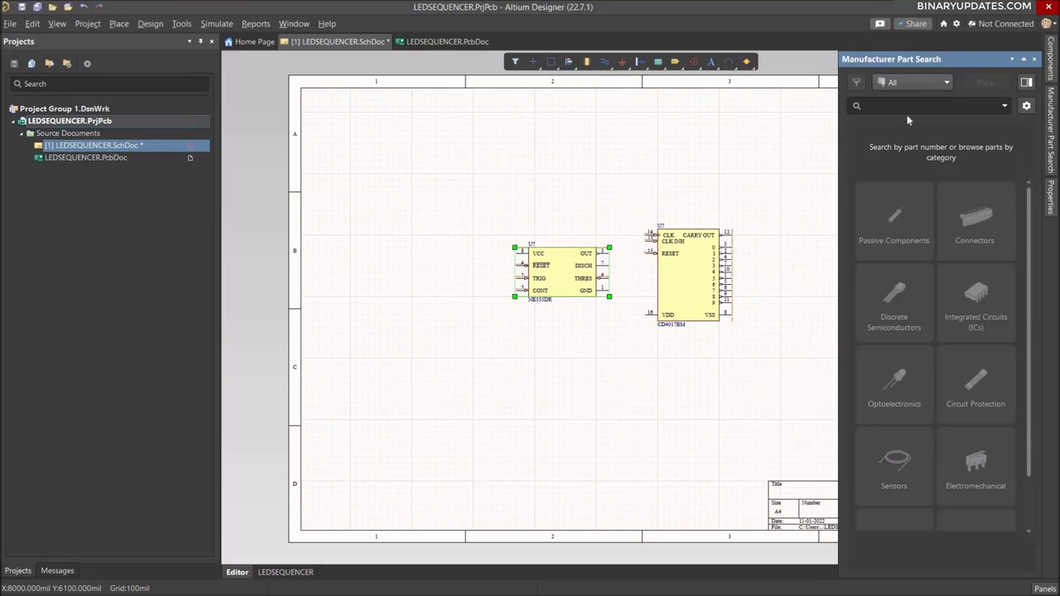
- Search the manufacturer parts for "3mm led broadcom"
text(3mm led )
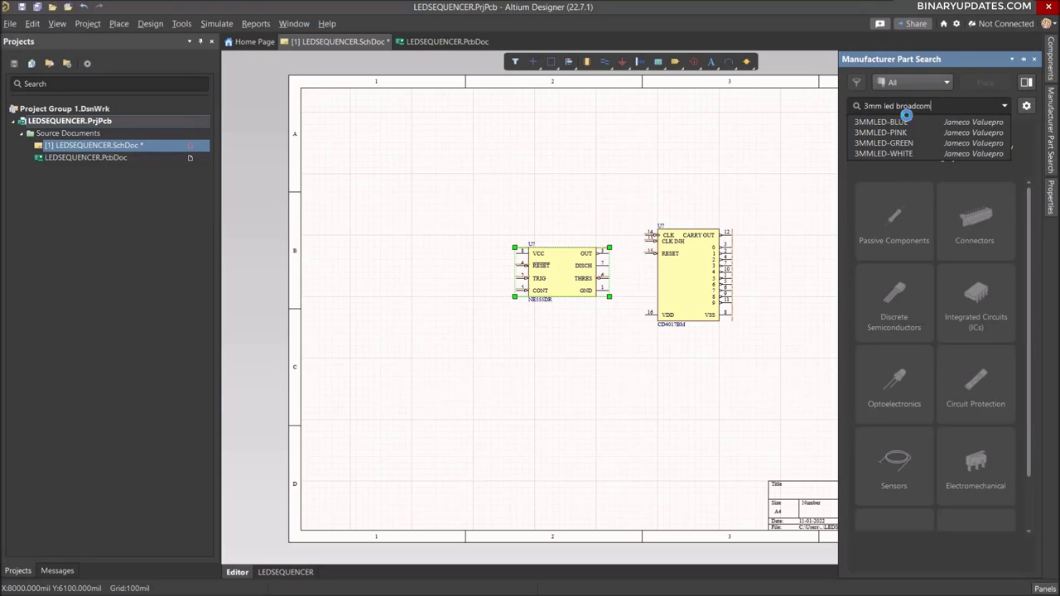
text(broadcom)
key(Return)
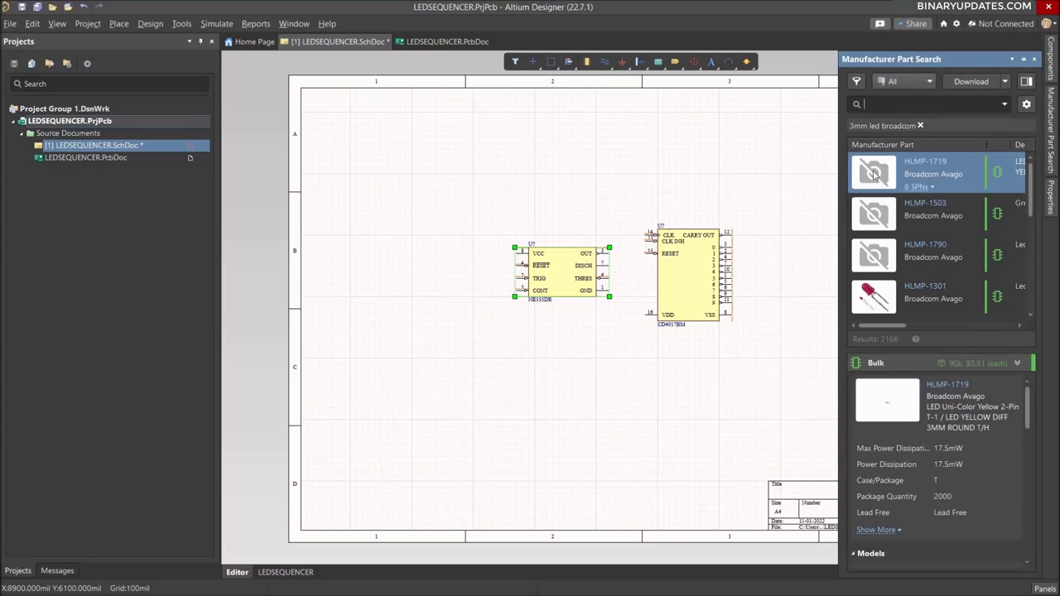
- Place ten Broadcom HLMP-1301 red LEDs in a vertical column in zone 4, to the right of the CD4017BM
right_click(871, 298)
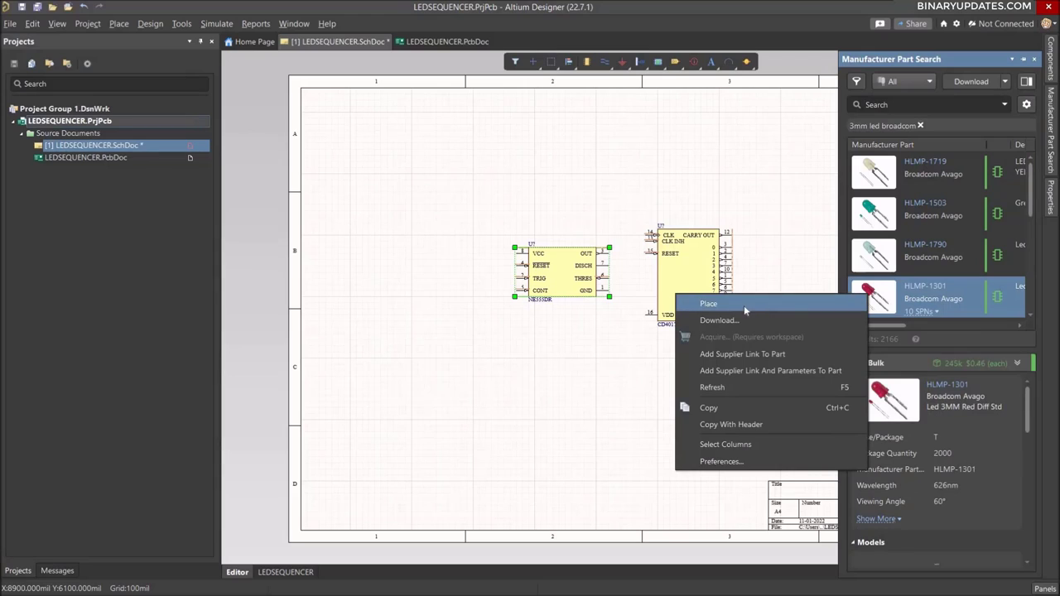
key(p)
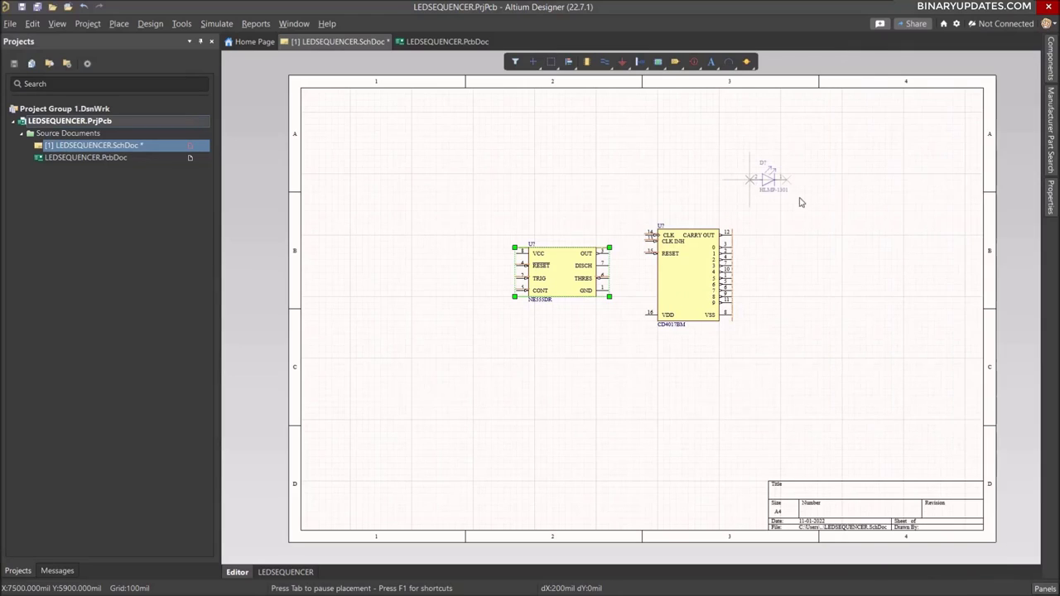
ctrl+scroll(858, 258, up, 1)
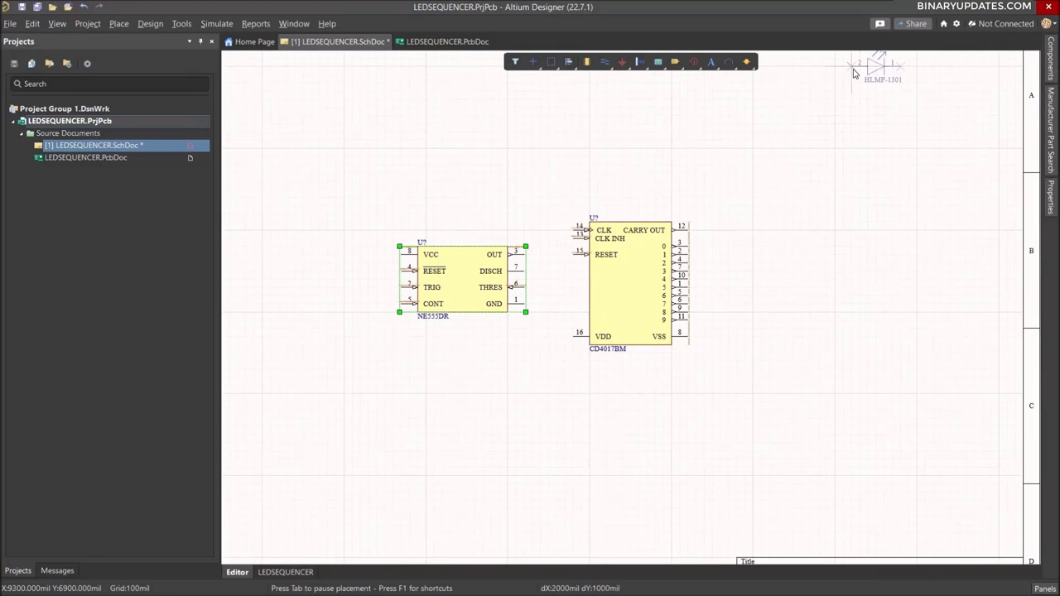
click(853, 73)
click(854, 114)
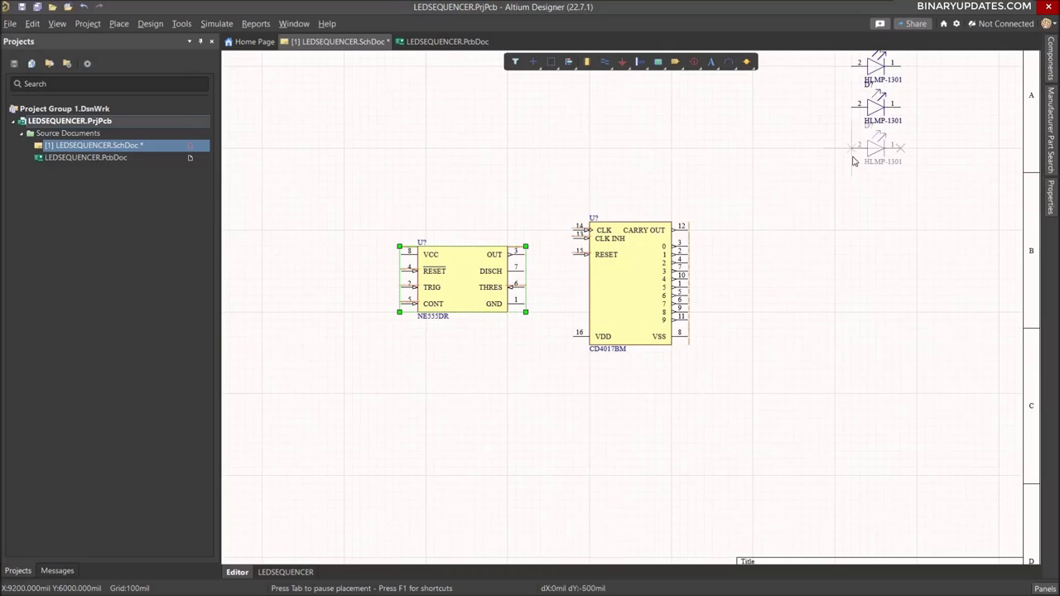
click(861, 161)
click(853, 207)
click(853, 254)
click(853, 300)
click(853, 352)
click(853, 405)
click(853, 451)
click(861, 499)
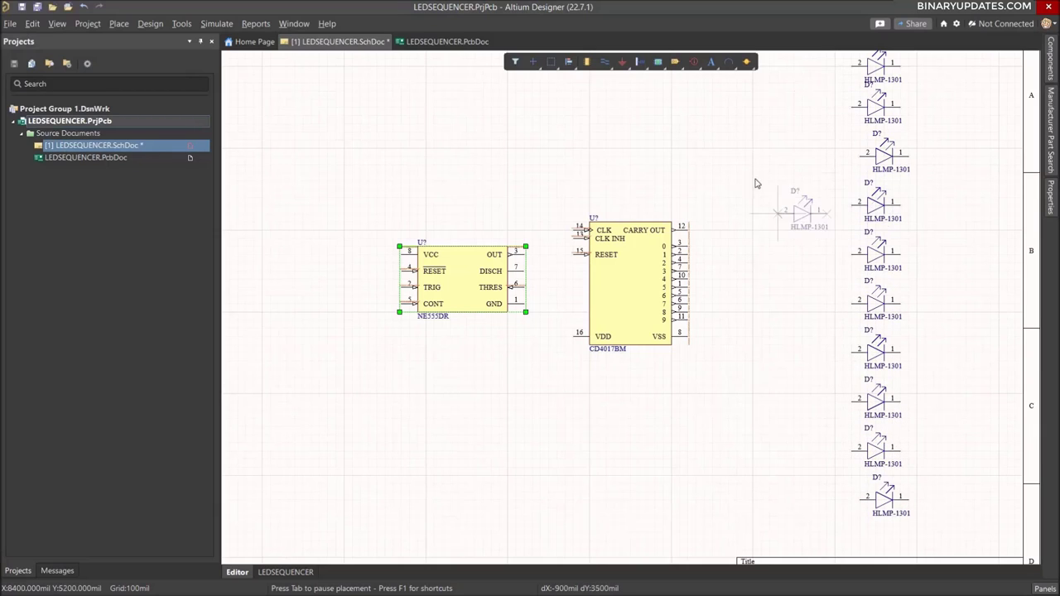
key(Escape)
- Line up the offset LED at the lower end of the column with the other LEDs
key(ctrl+Page_Down)
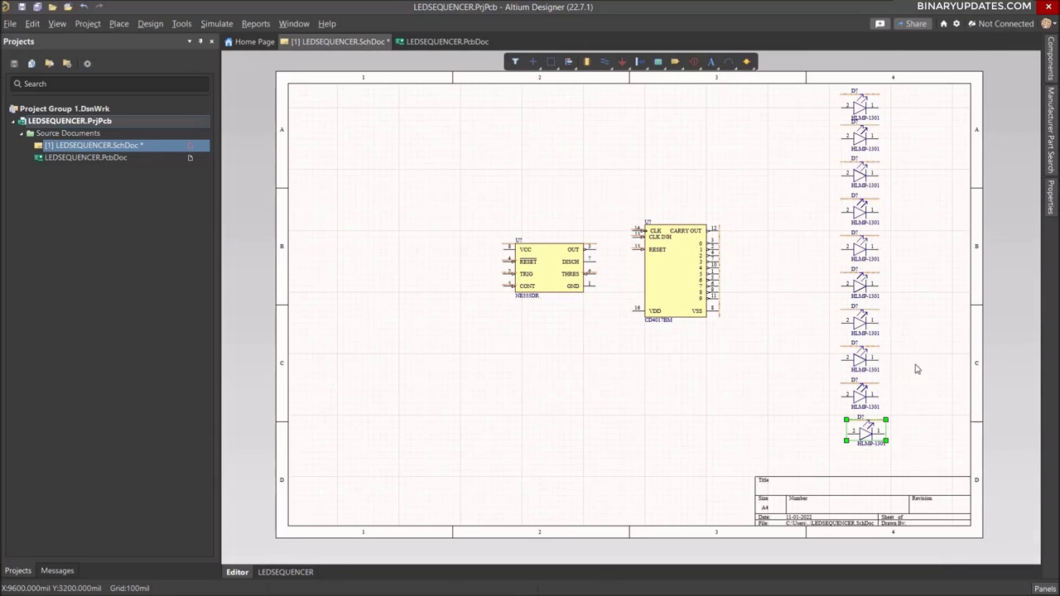
click(829, 340)
drag(866, 438, 878, 439)
key(Escape)
- Select all ten LEDs and hide their HLMP-1301 comment text on the schematic
drag(820, 87, 926, 460)
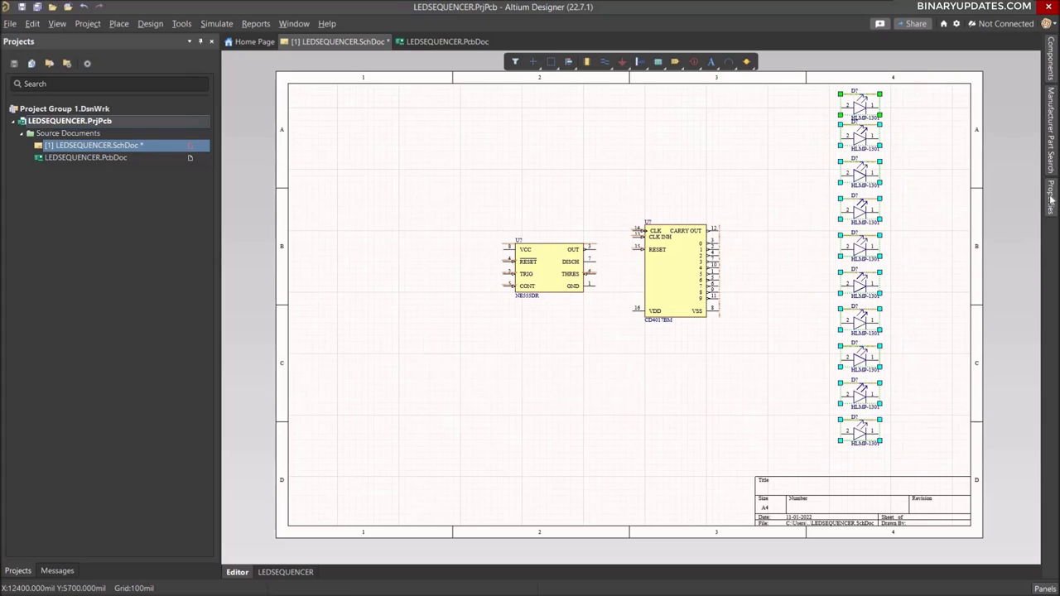
click(1051, 199)
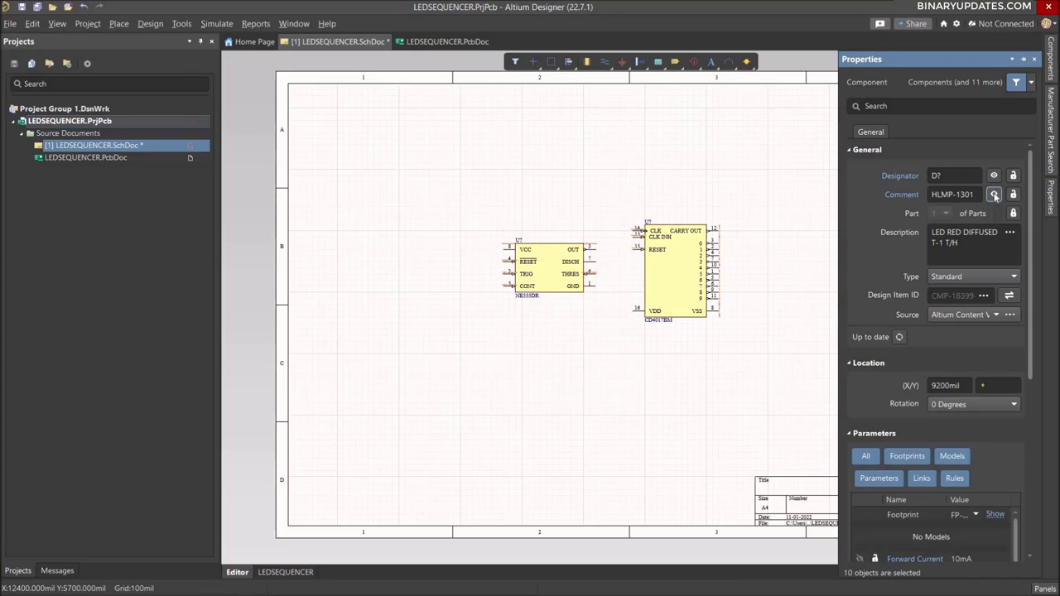
click(767, 158)
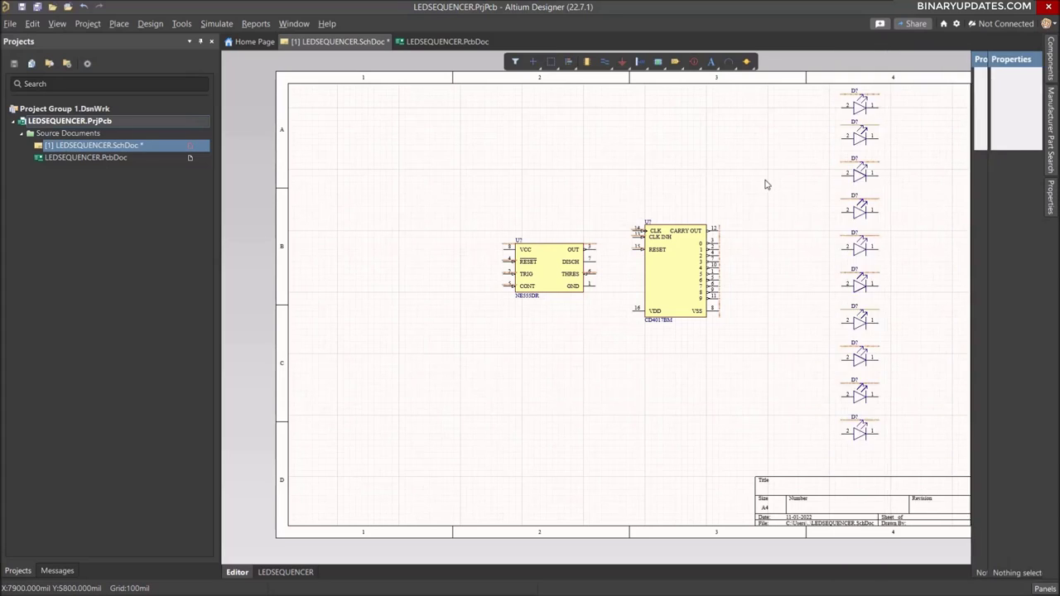
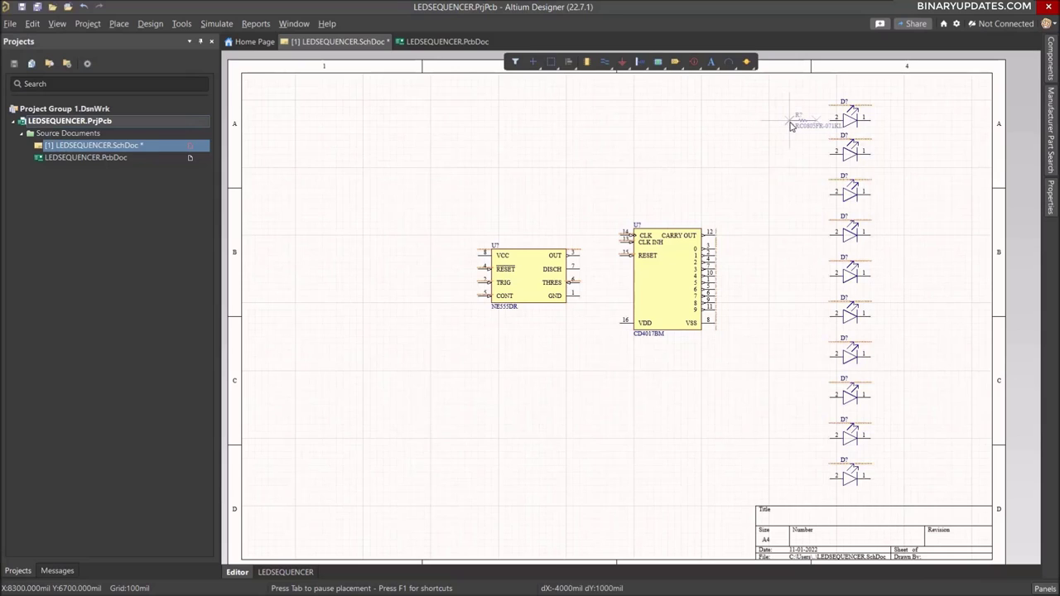
- Place ten RC0805FR-071KL resistors horizontally, one beside pin 2 of each LED in the column
click(793, 121)
click(793, 156)
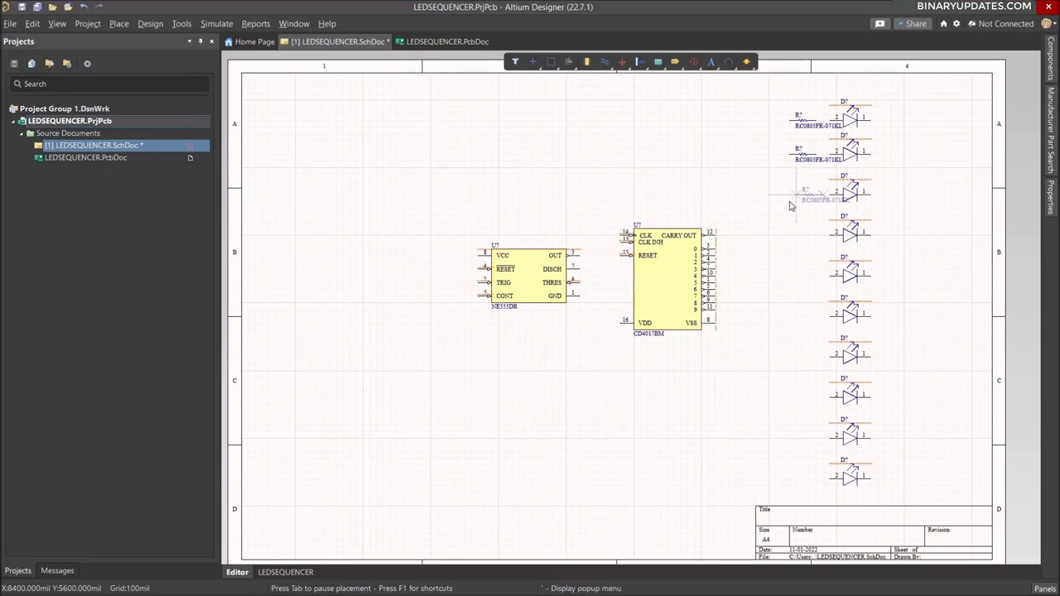
click(800, 197)
click(795, 240)
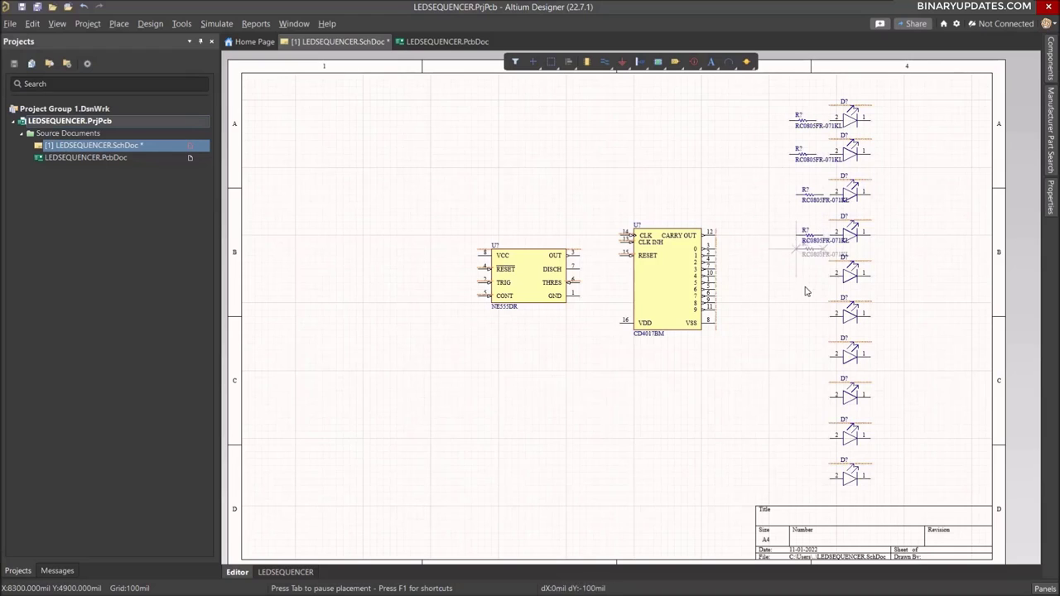
click(795, 277)
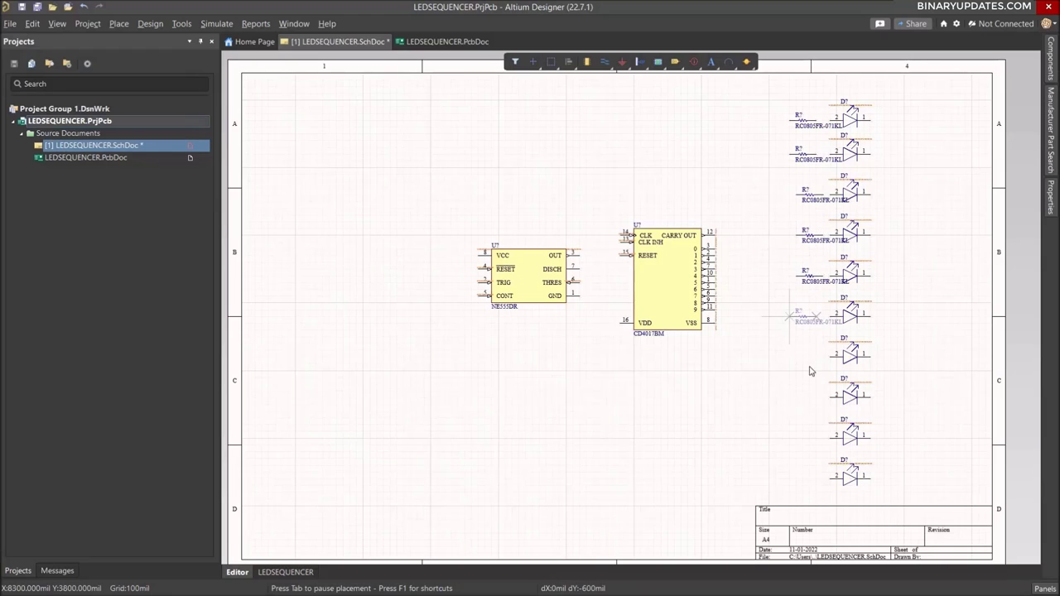
click(795, 317)
click(795, 357)
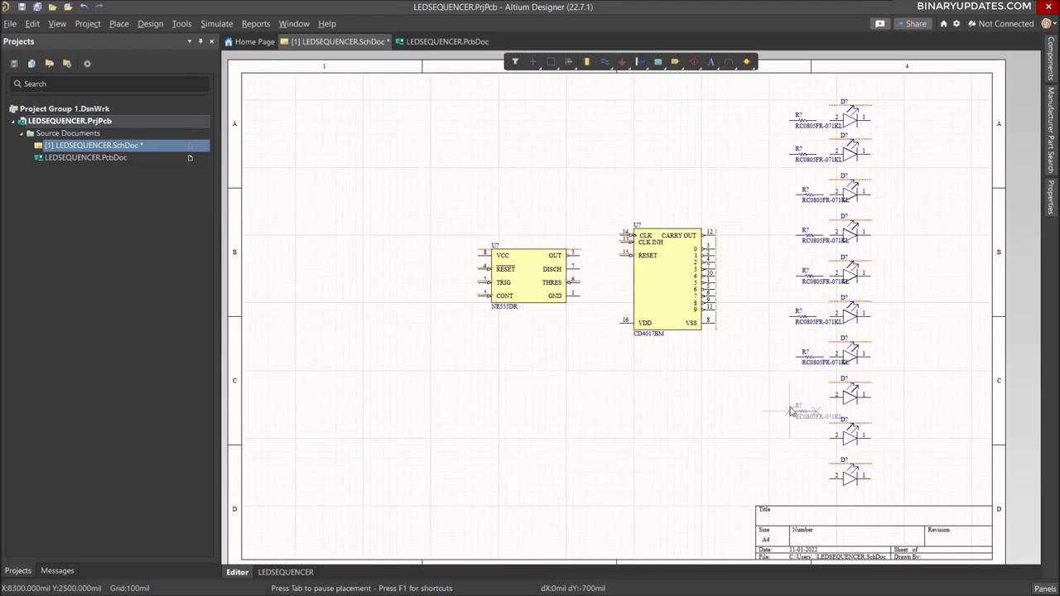
click(798, 398)
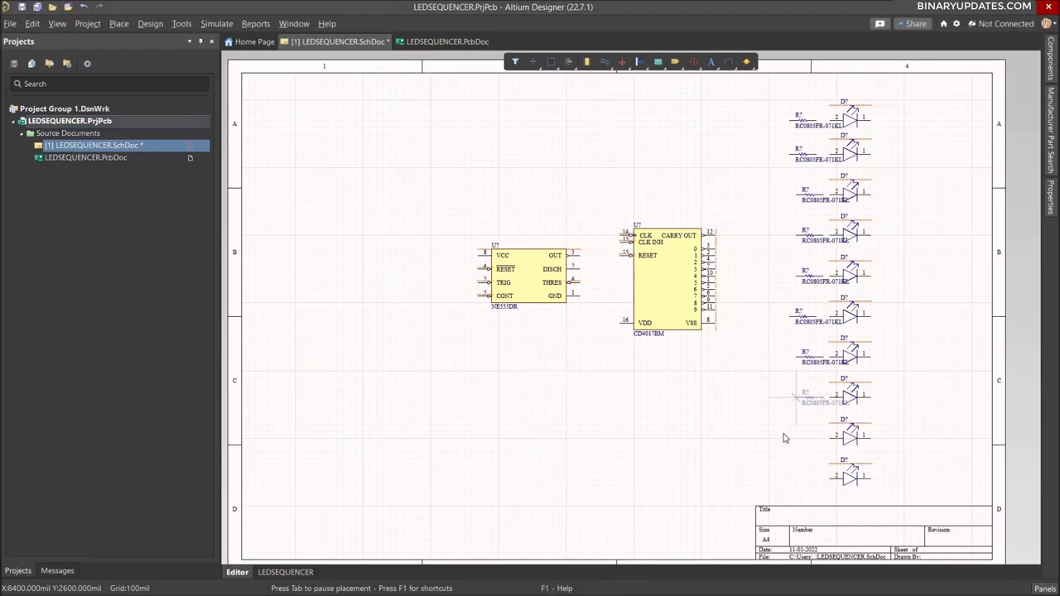
click(800, 478)
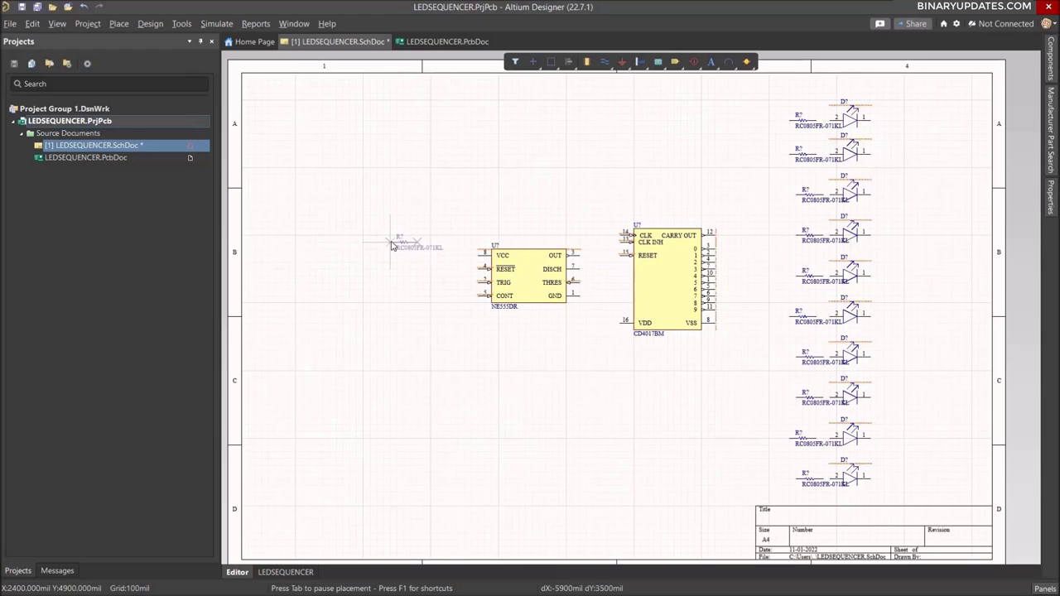
- Place two vertically rotated RC0805FR-071KL resistors, one above the other, to the left of the NE555DR timer
key(space)
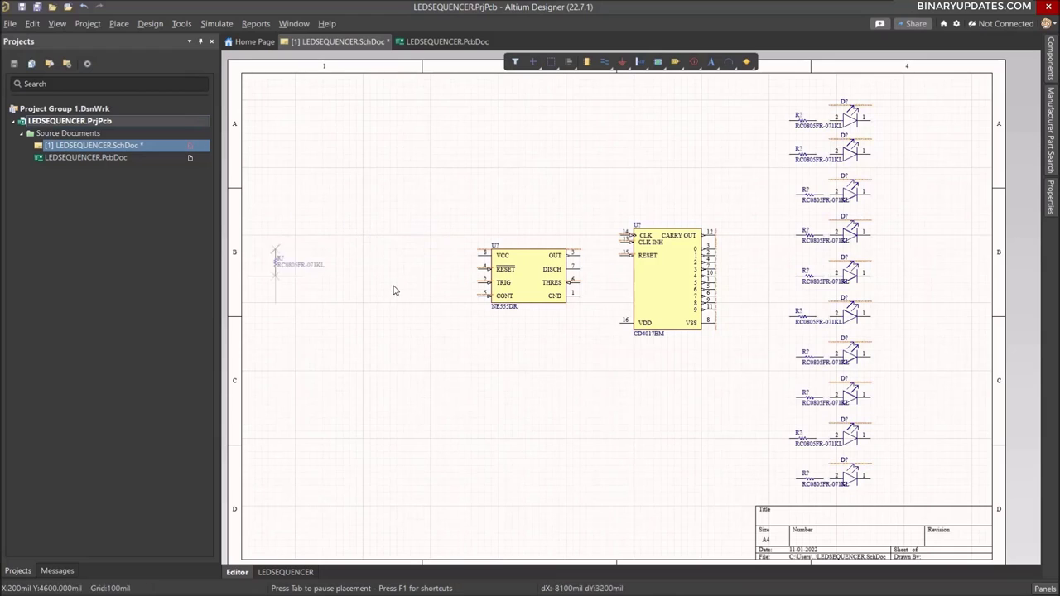
click(398, 240)
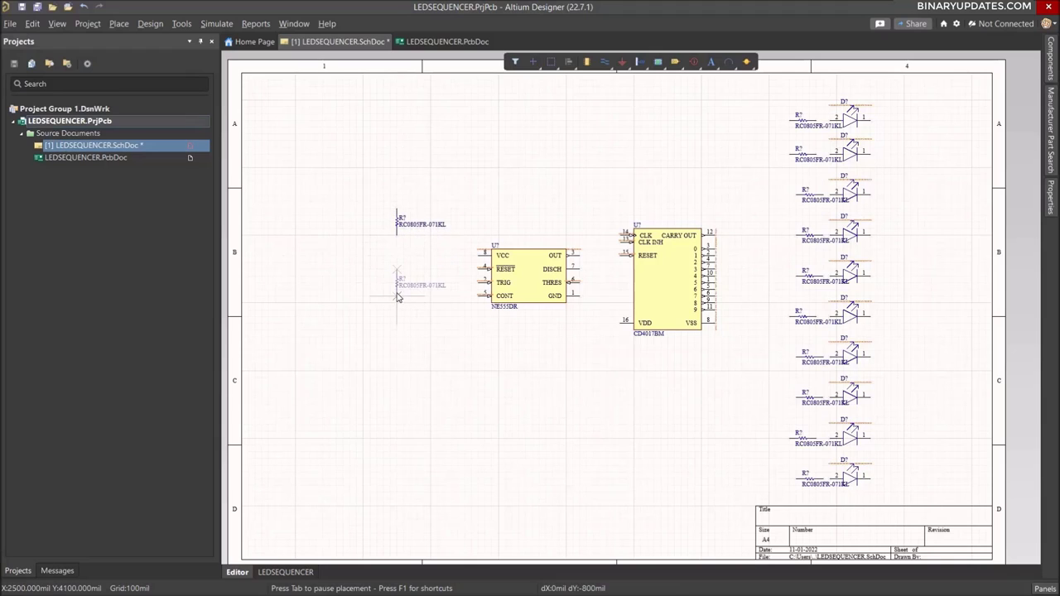
click(397, 295)
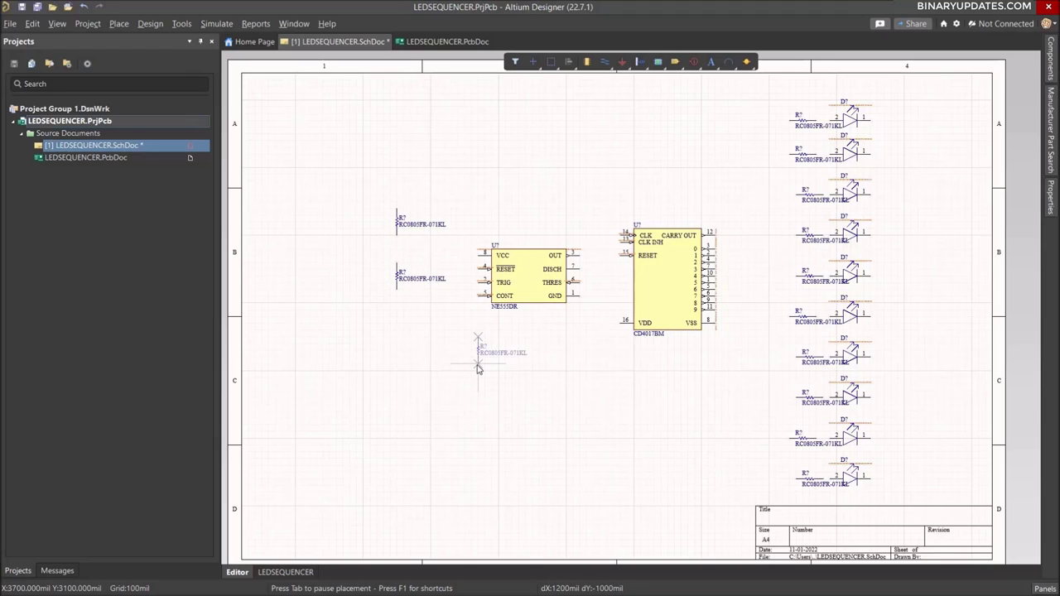
key(Escape)
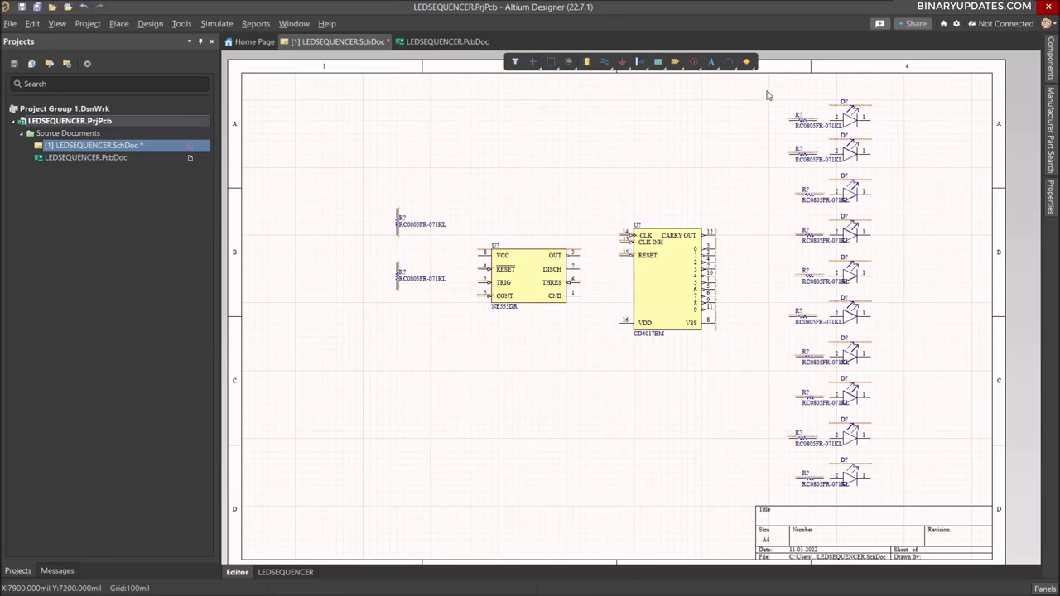
- Select the ten resistors beside the LEDs and hide their RC0805FR-071KL comment text
drag(766, 90, 835, 500)
click(1050, 199)
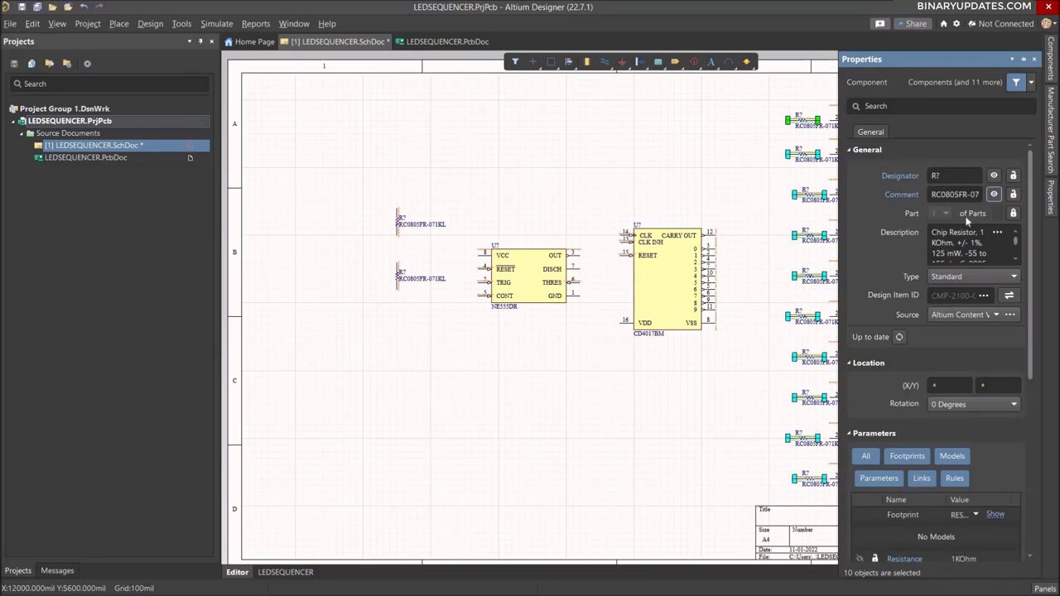
click(993, 195)
click(254, 194)
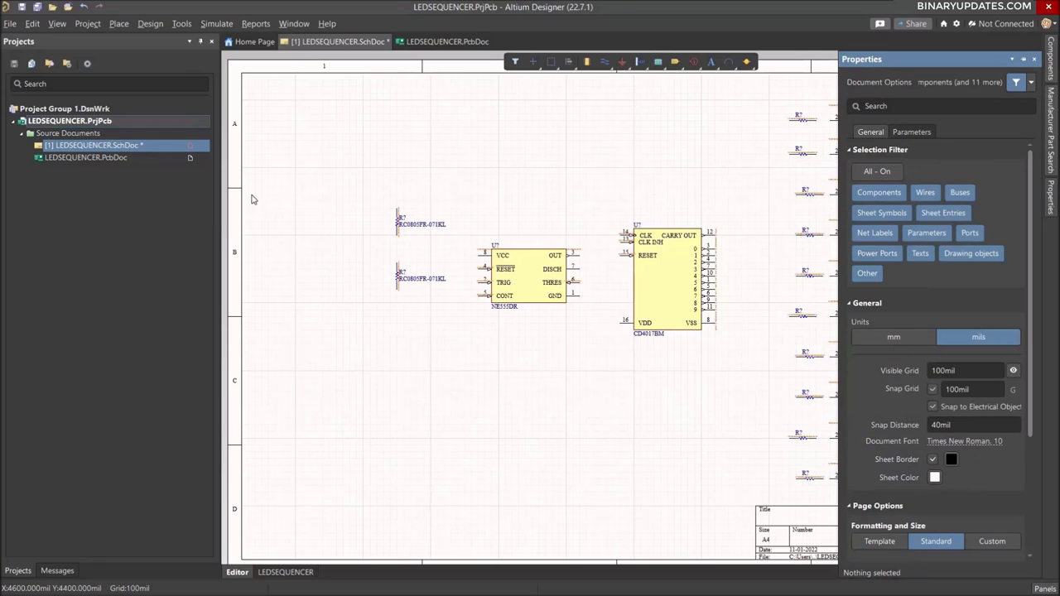
- Hide the comment text of the two vertical resistors to the left of the NE555DR timer
drag(365, 189, 454, 324)
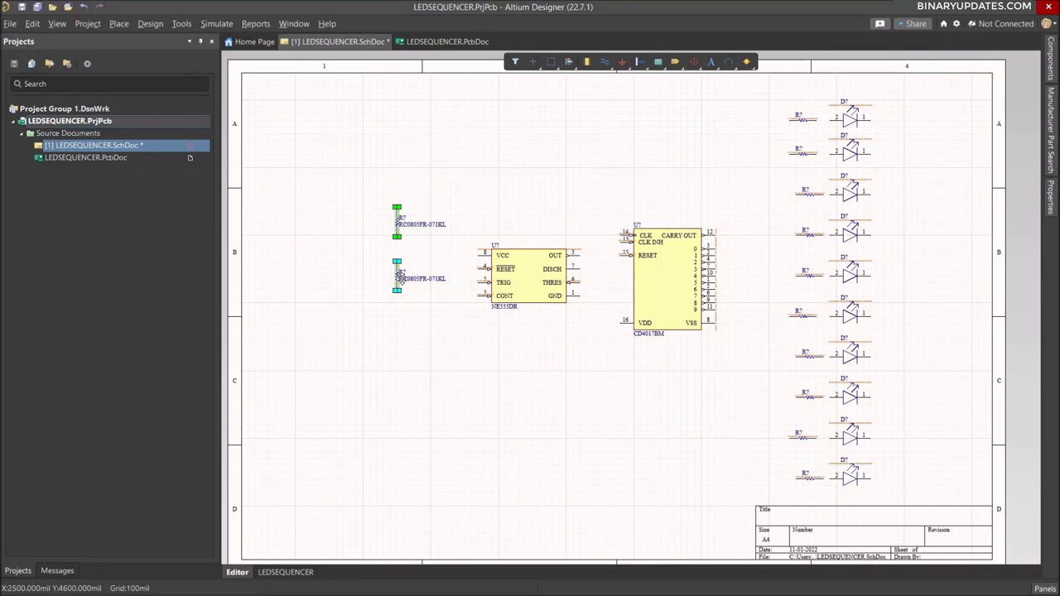
click(1051, 201)
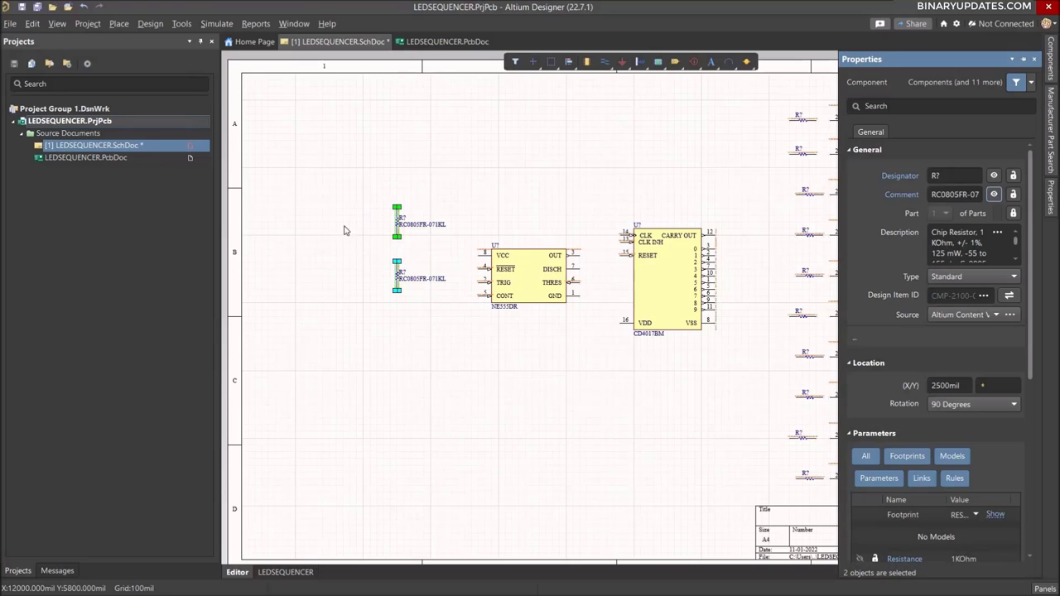
click(761, 234)
- Shift the offset LED resistors sideways so that all ten resistors line up in one vertical column
ctrl+scroll(845, 270, up, 2)
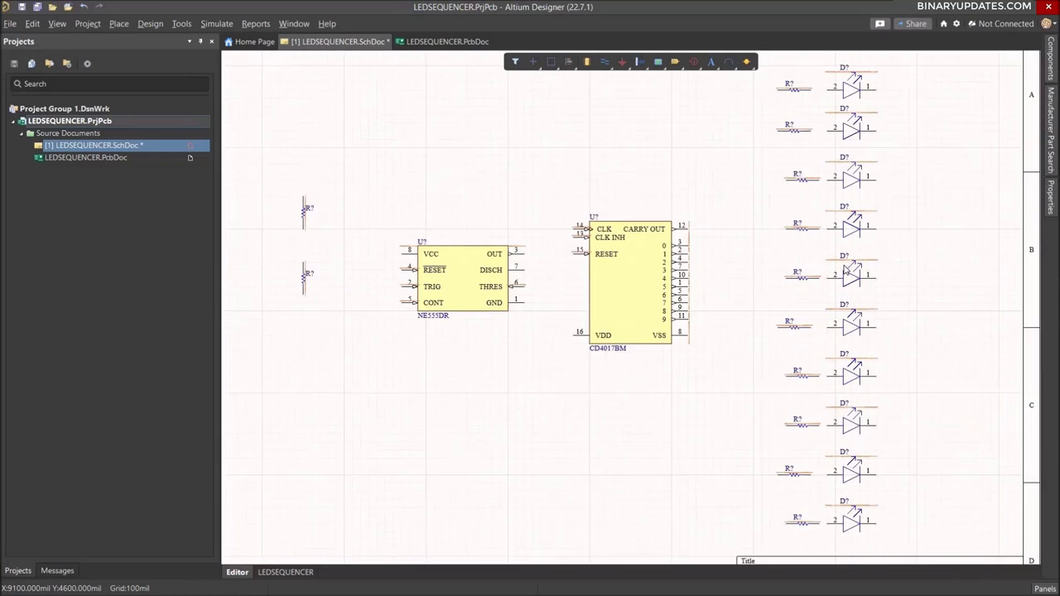
drag(791, 165, 778, 175)
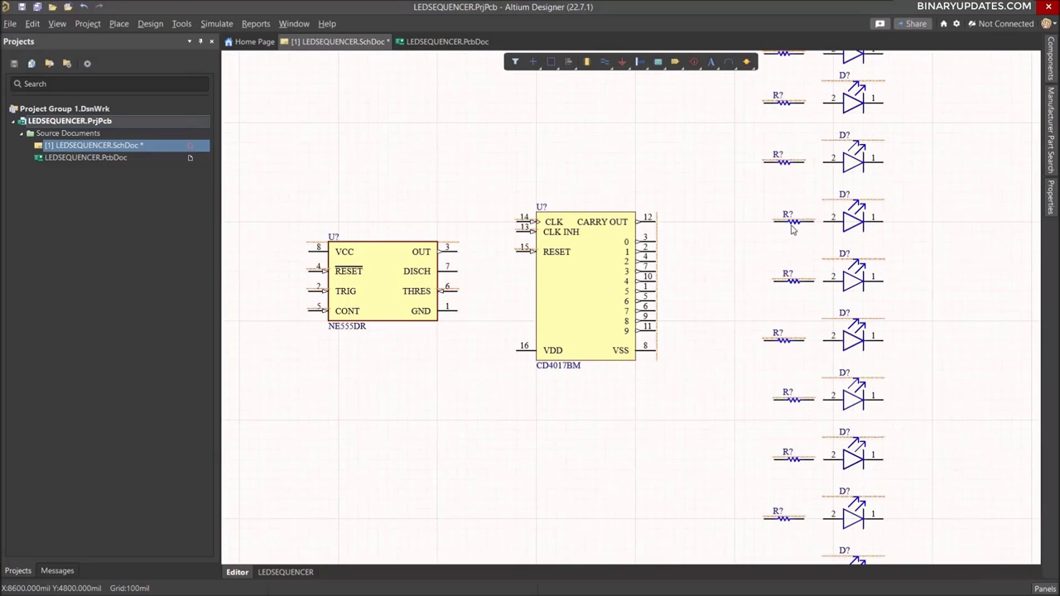
drag(795, 230, 763, 227)
drag(793, 281, 774, 281)
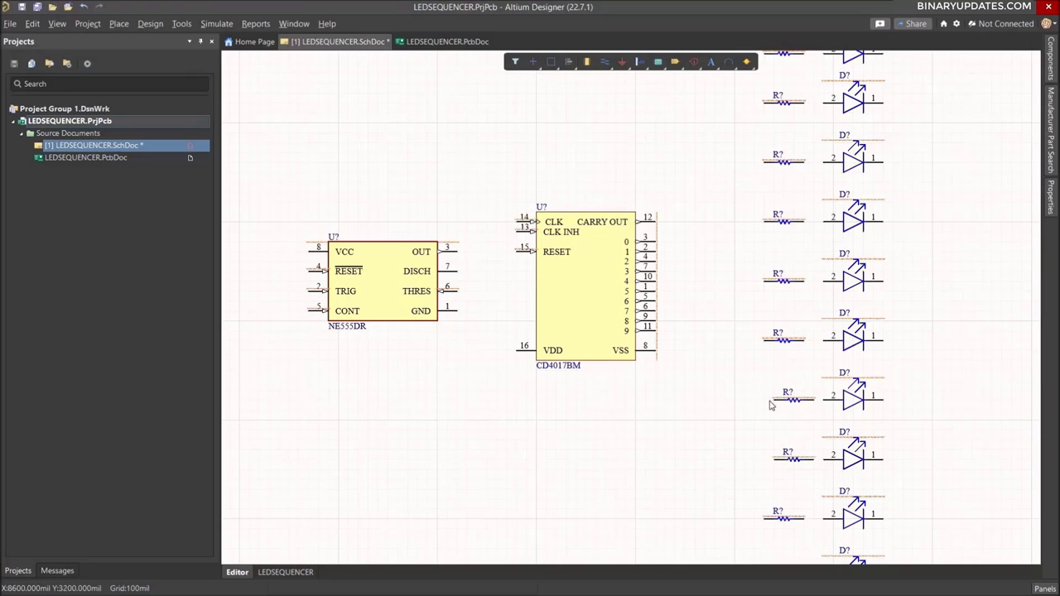
drag(797, 404, 770, 405)
drag(792, 463, 764, 465)
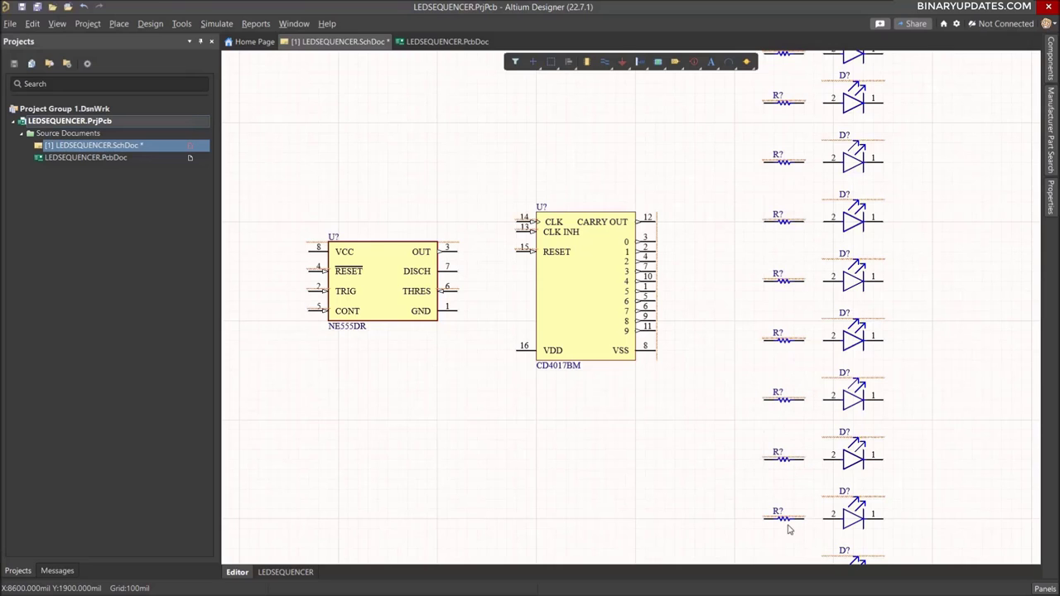
ctrl+scroll(903, 378, down, 4)
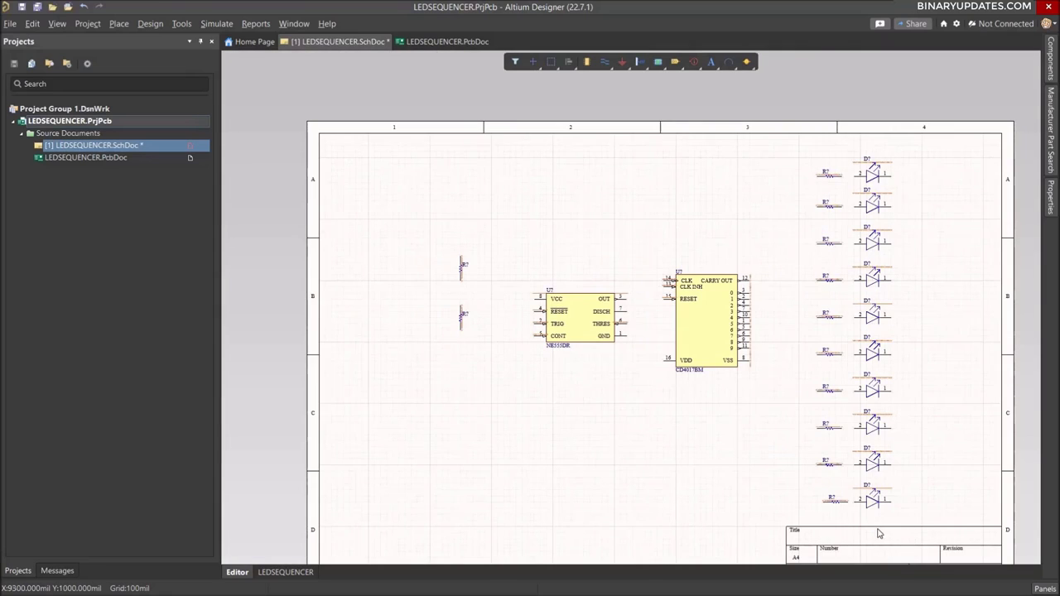
ctrl+scroll(906, 505, up, 3)
drag(803, 497, 801, 498)
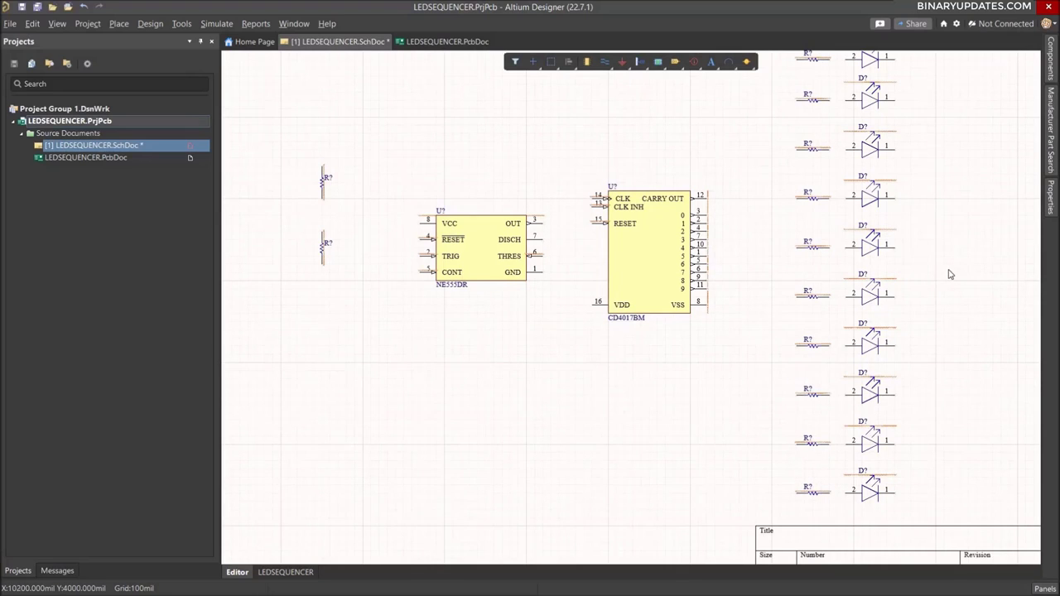
- Move the ten LEDs together with their resistors closer to the right edge of the sheet
ctrl+scroll(949, 273, down, 2)
drag(815, 93, 962, 455)
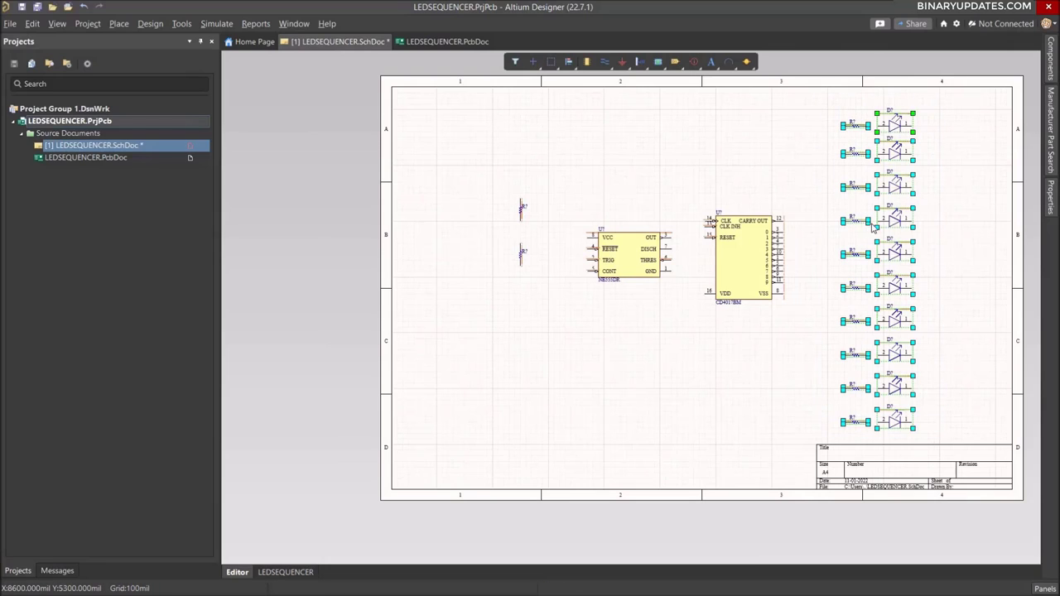
drag(904, 225, 949, 225)
click(824, 278)
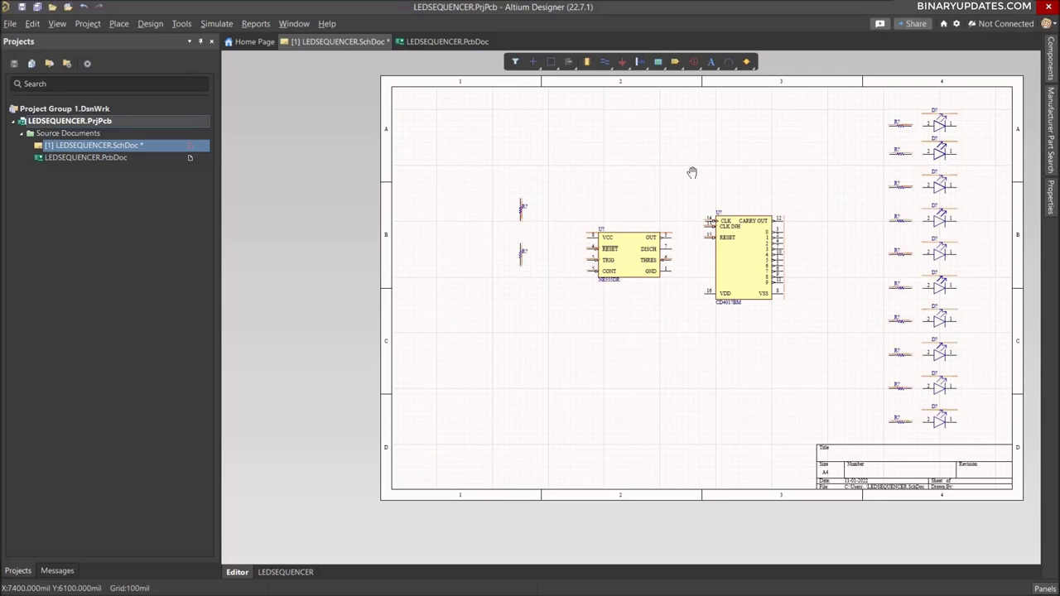
- Search the manufacturer parts for "3386P POT"
key(ctrl+Next)
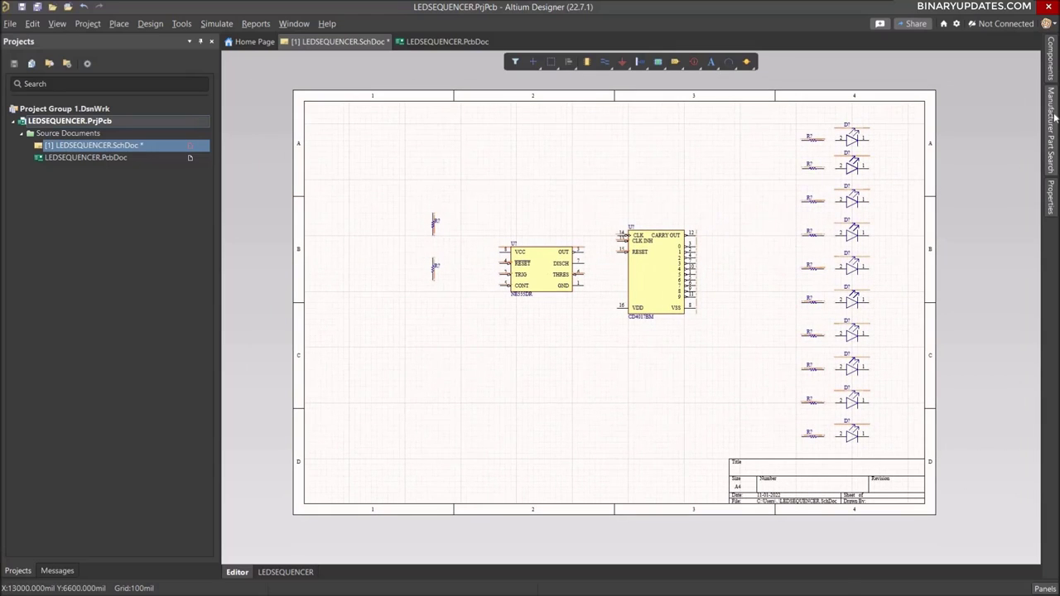
click(1052, 120)
click(882, 126)
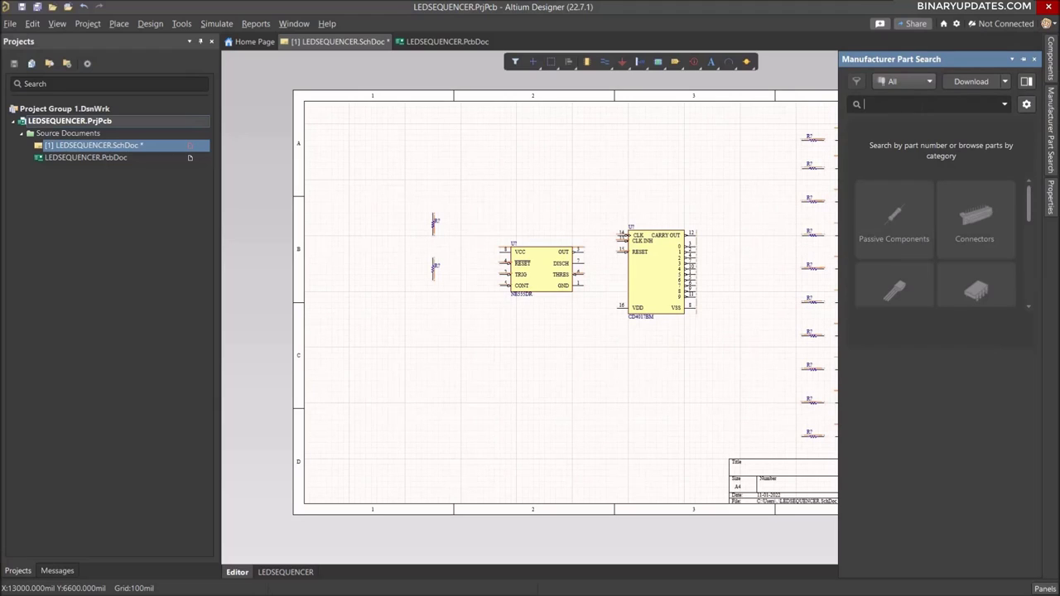
text(33)
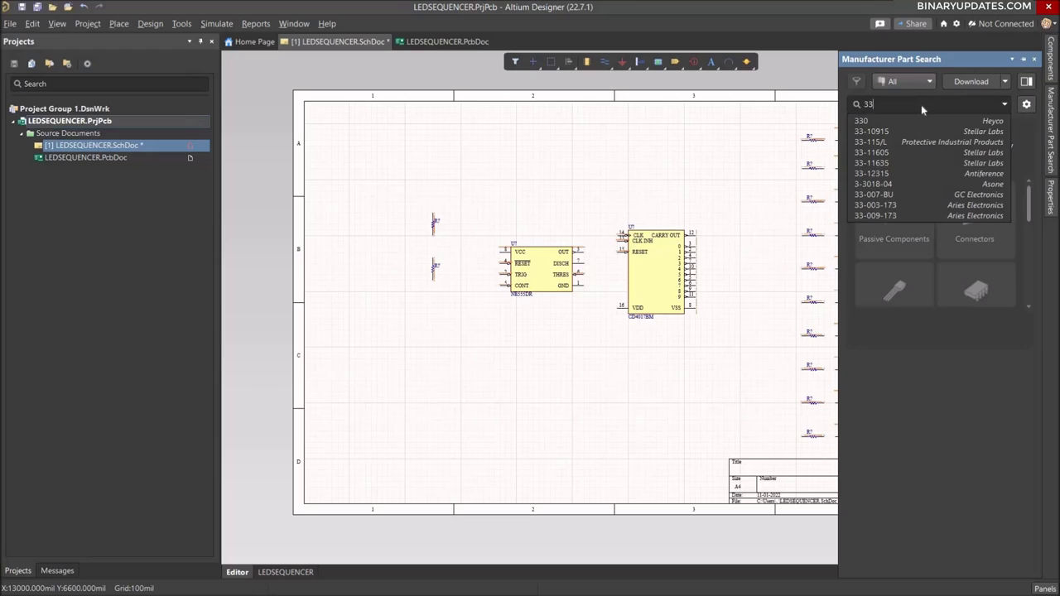
text(86)
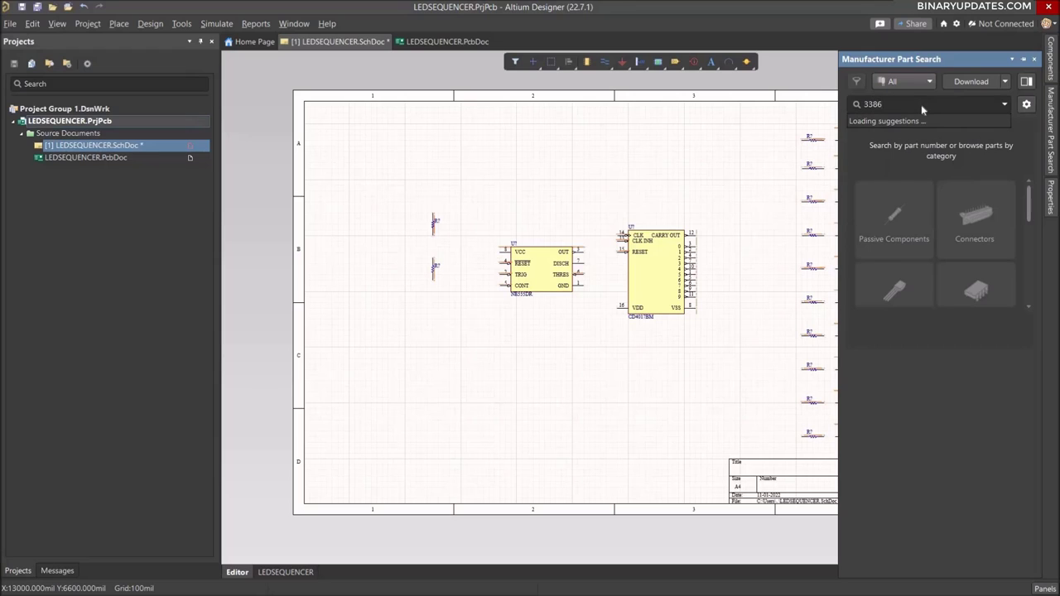
text(P POT)
key(Return)
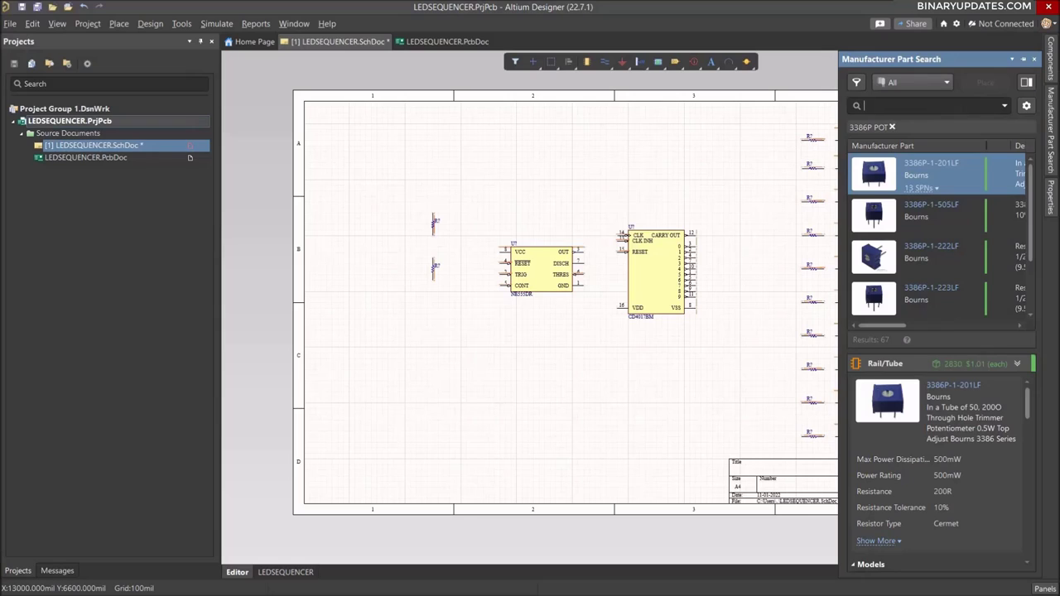
- Replace the part search with "3386P" and examine the symbol and footprint of the Bourns 3386P-1-104LF trimmer
click(892, 126)
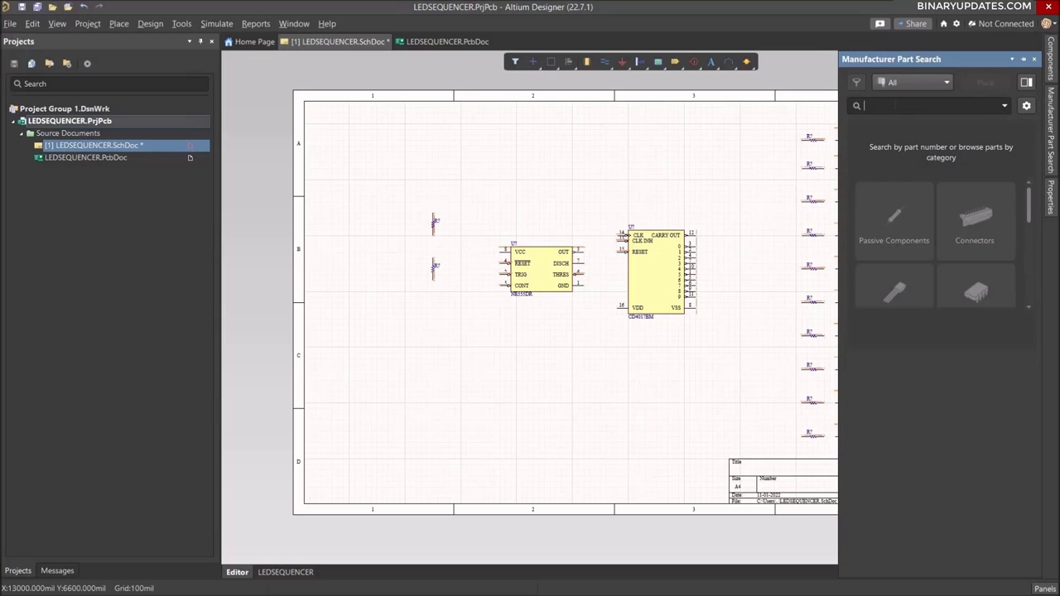
text(33)
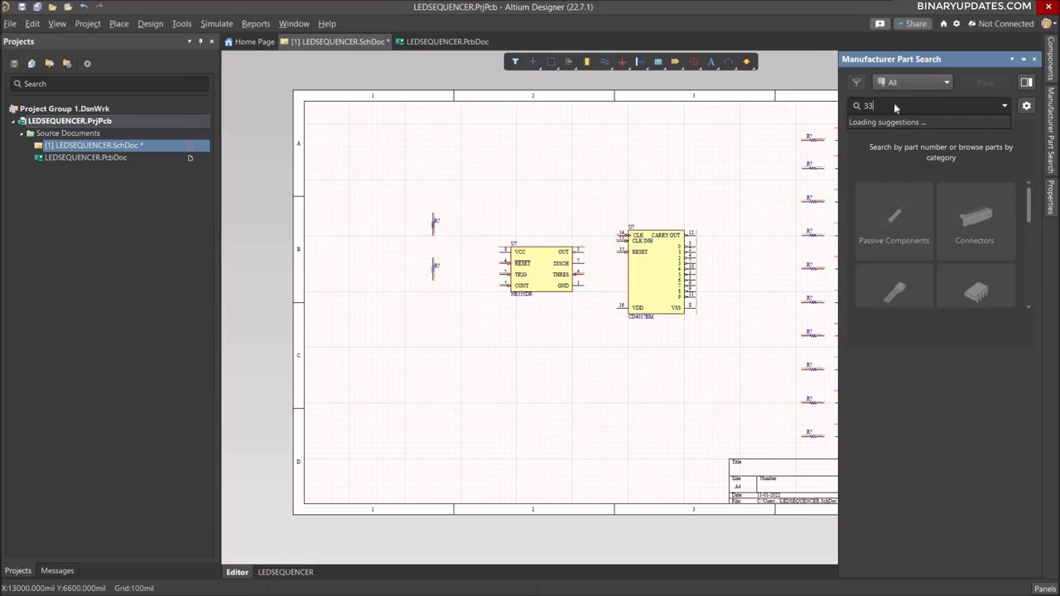
text(86P)
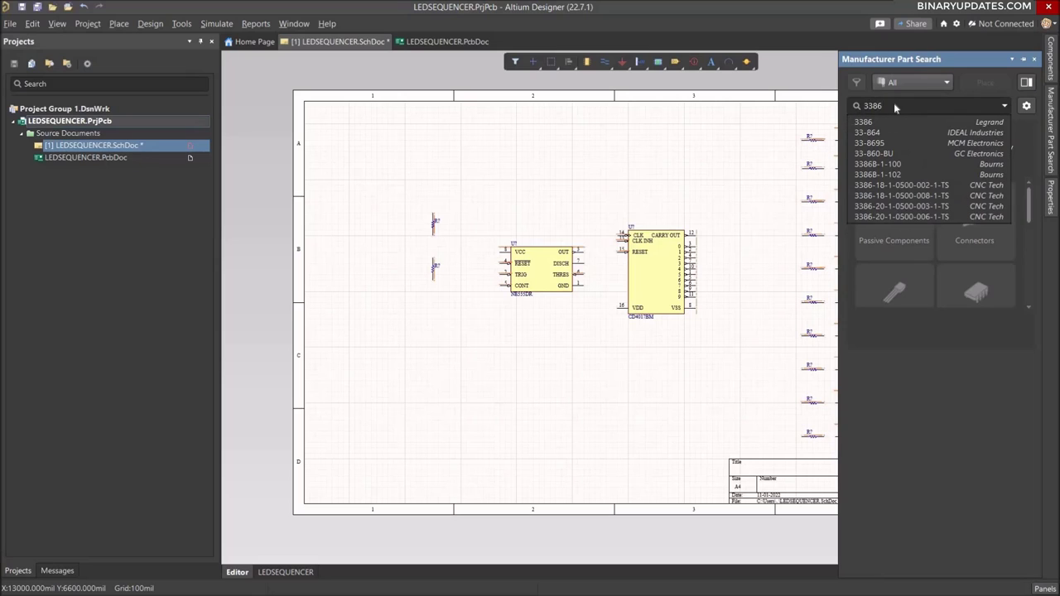
key(Return)
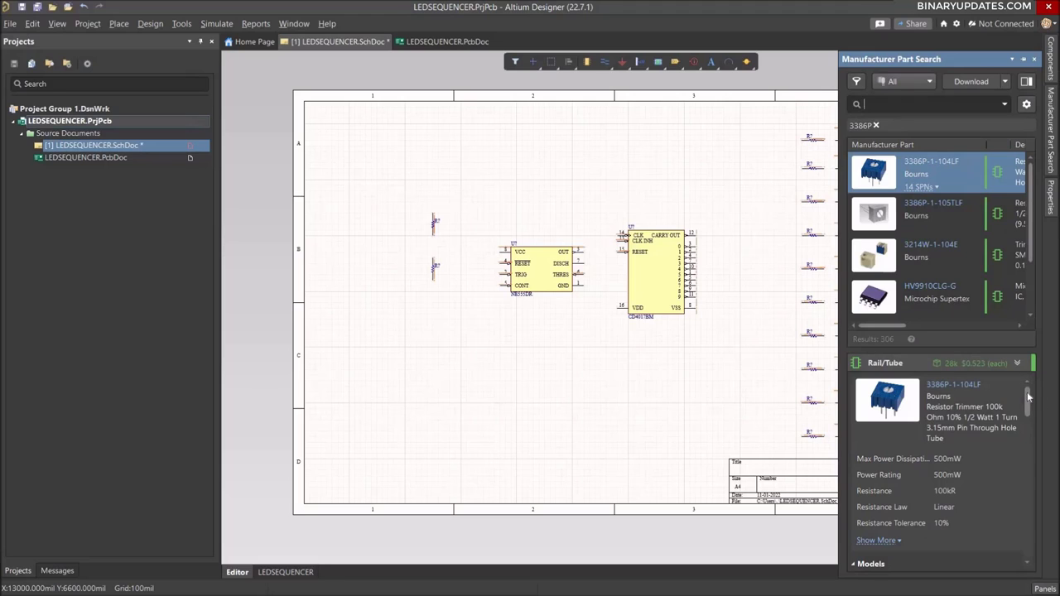
drag(1029, 397, 1030, 438)
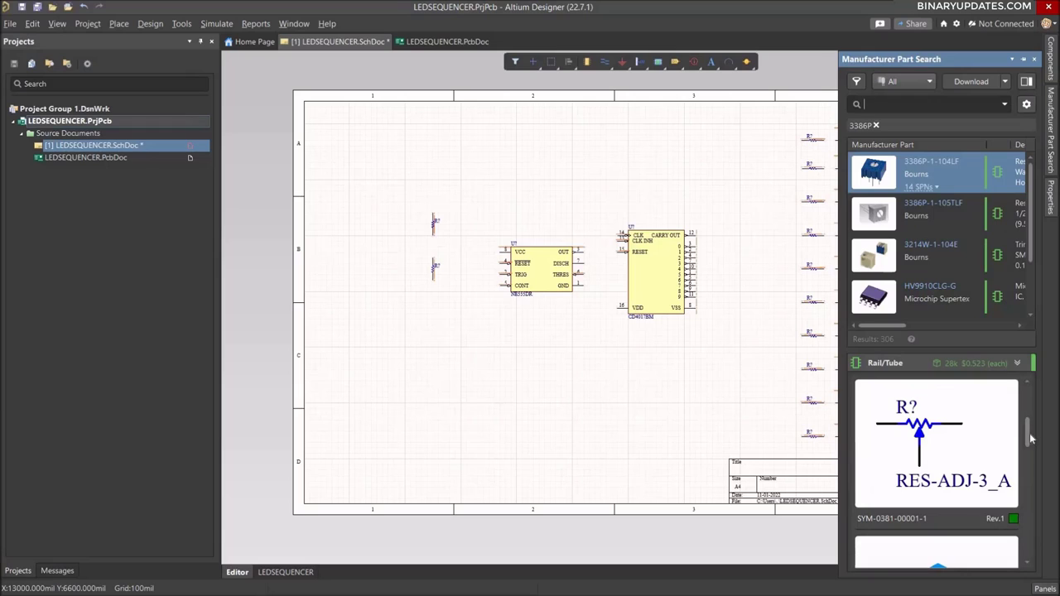
scroll(1026, 456, down, 3)
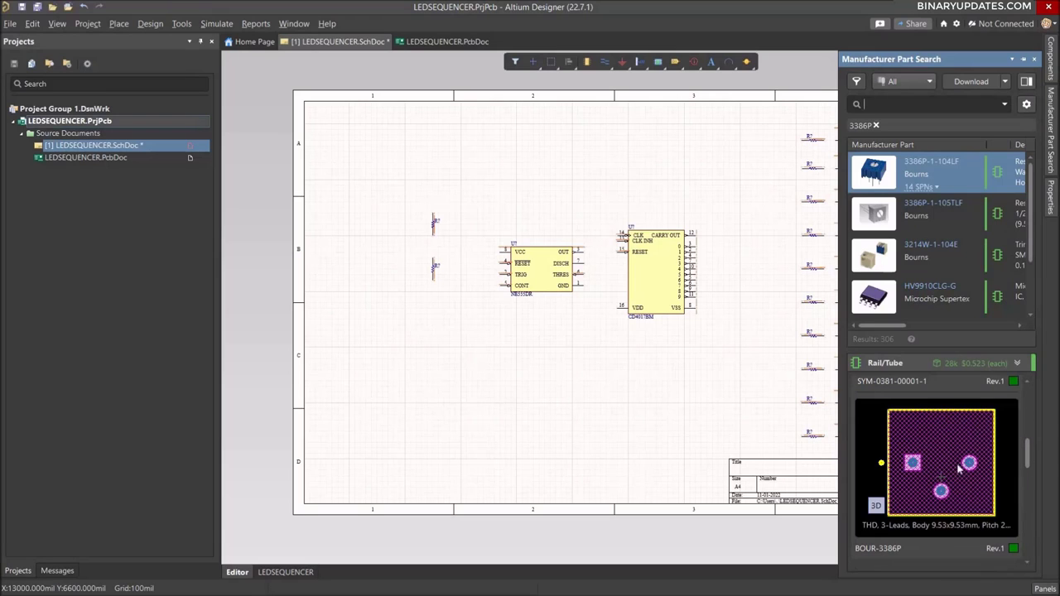
drag(1027, 457, 1030, 396)
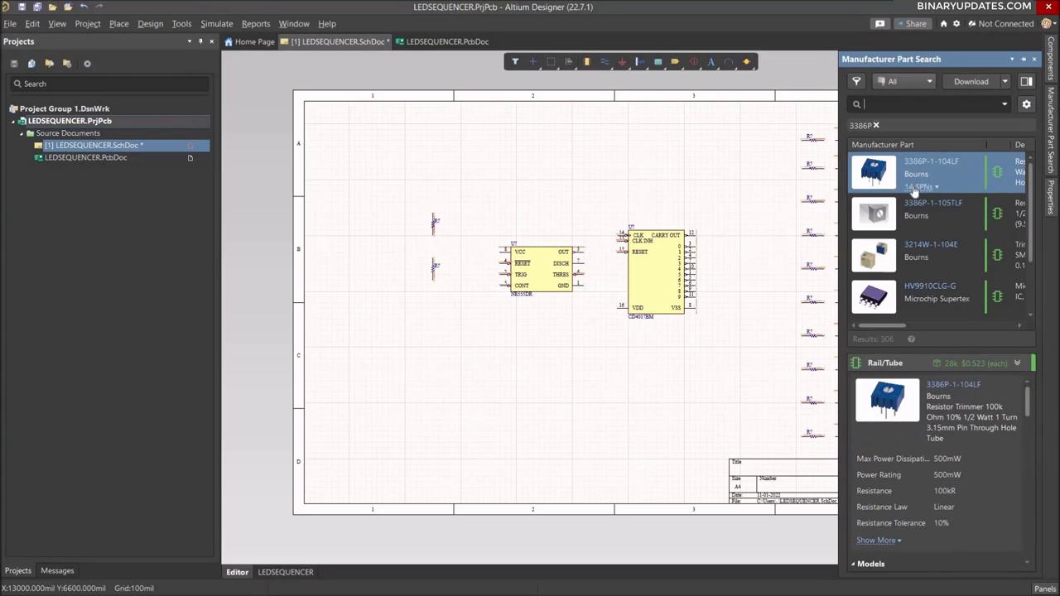
- Place one 3386P-1-104LF potentiometer, rotated vertically, directly below the two resistors left of the NE555DR timer
right_click(882, 171)
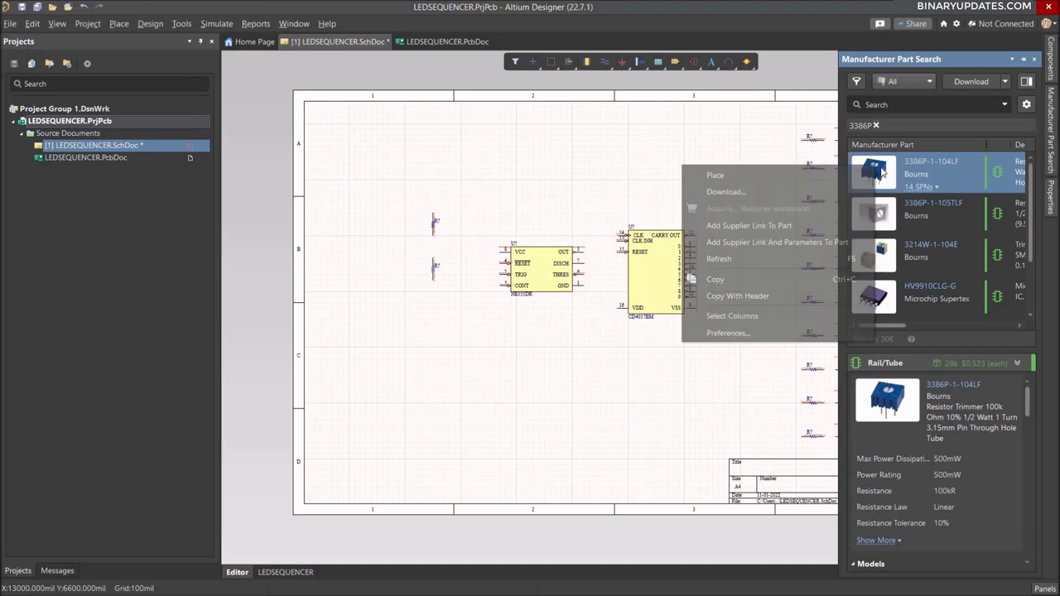
click(814, 177)
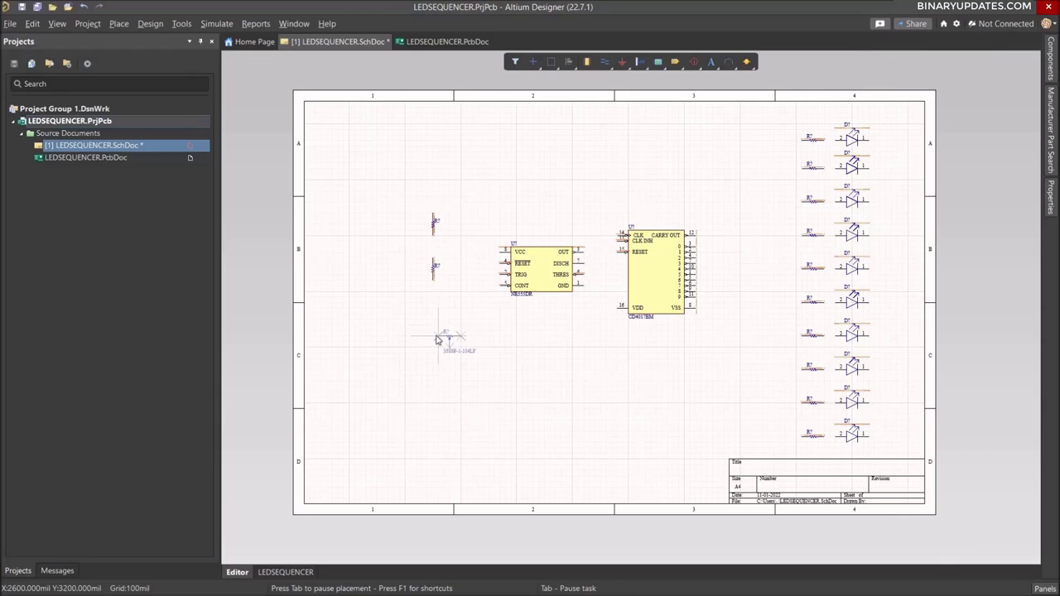
key(space)
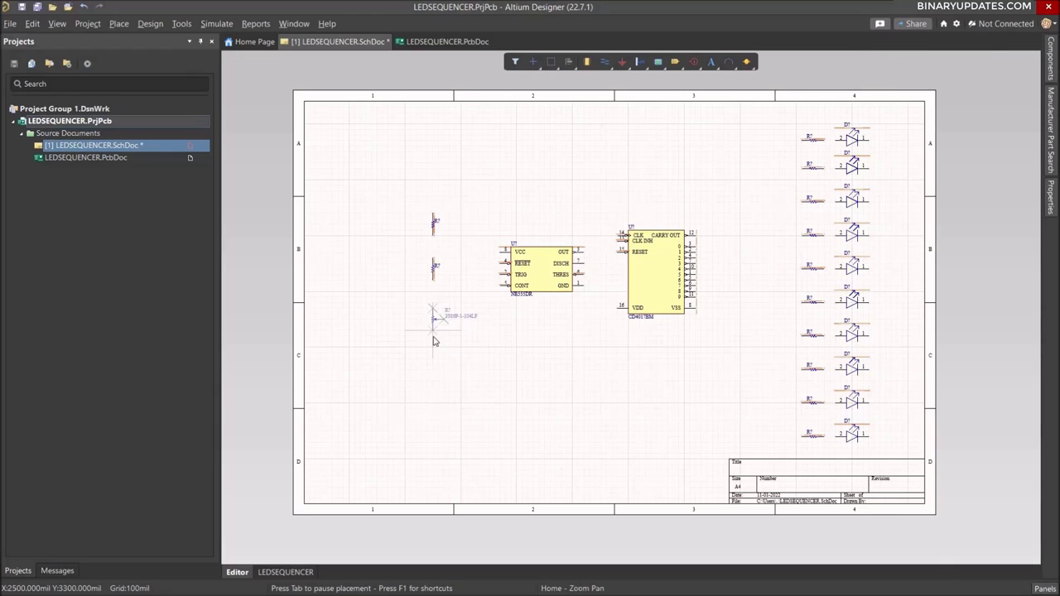
click(434, 335)
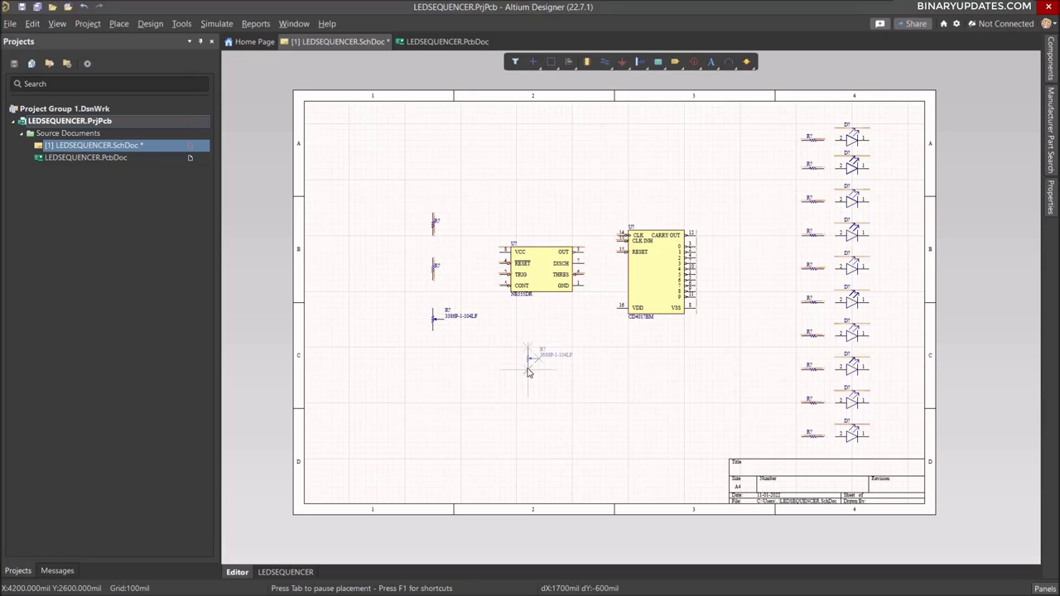
key(Escape)
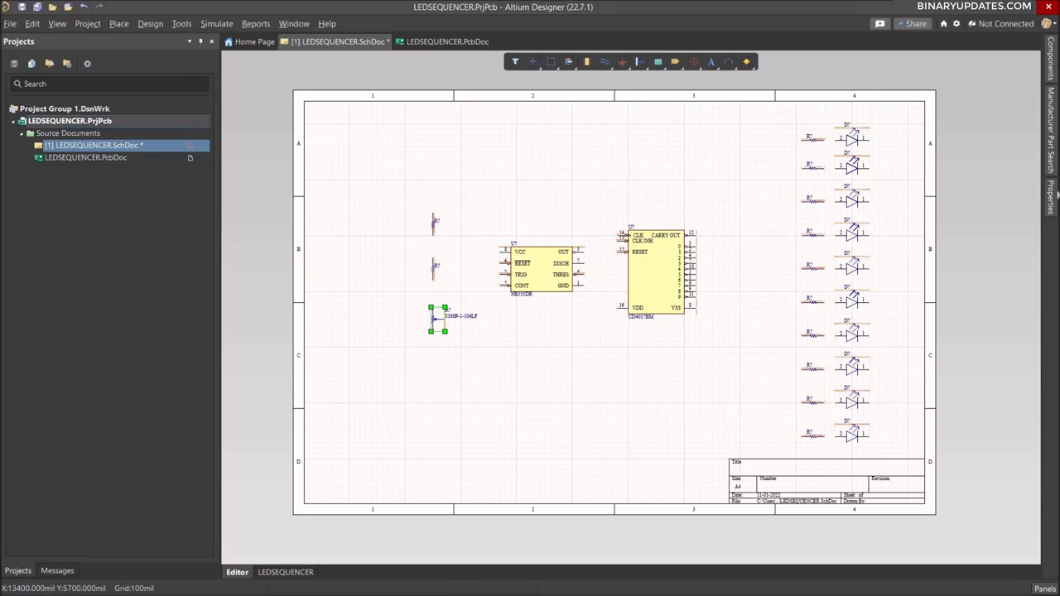
- Hide the potentiometer's comment text and mirror its symbol so the wiper faces away from the timer
click(1050, 196)
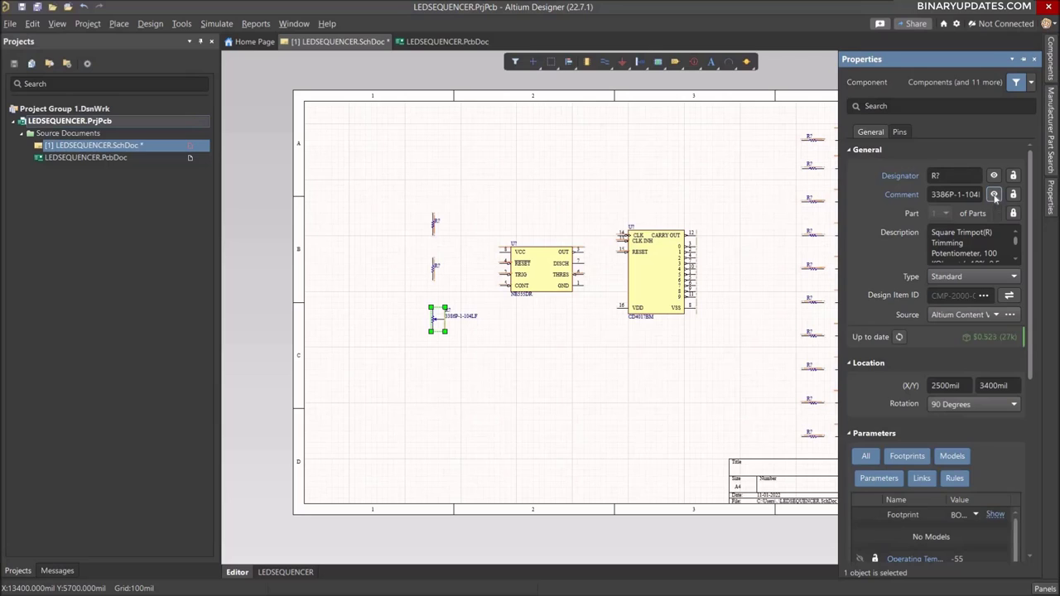
click(993, 195)
drag(1030, 330, 1031, 510)
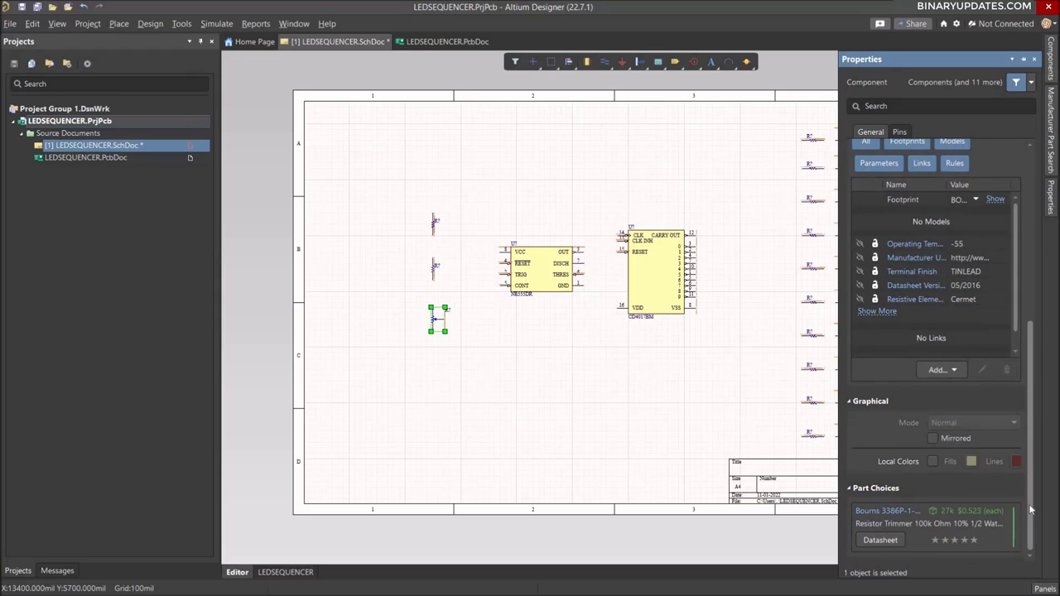
click(934, 440)
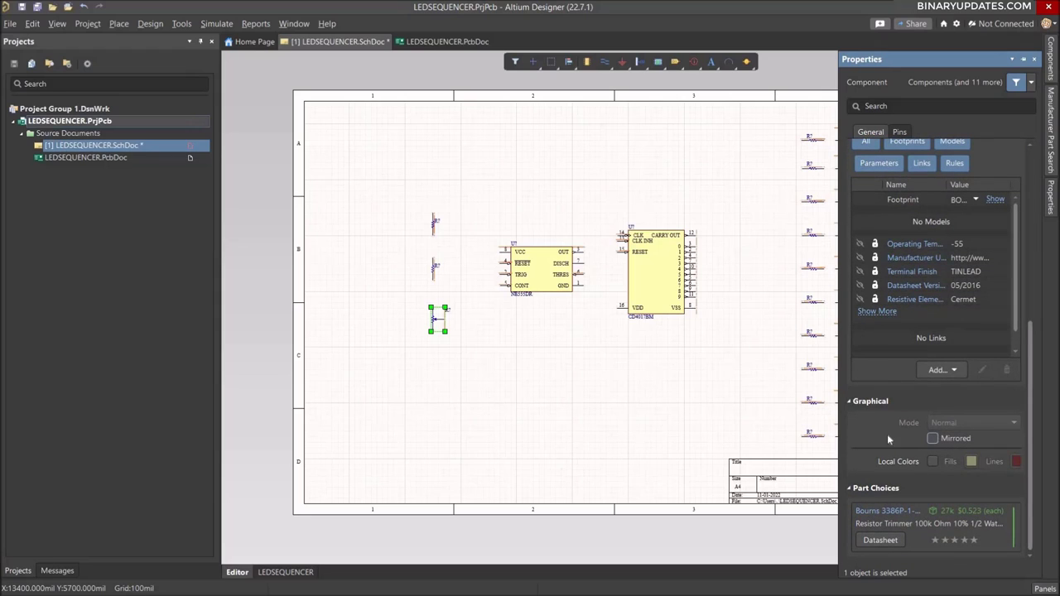
click(439, 348)
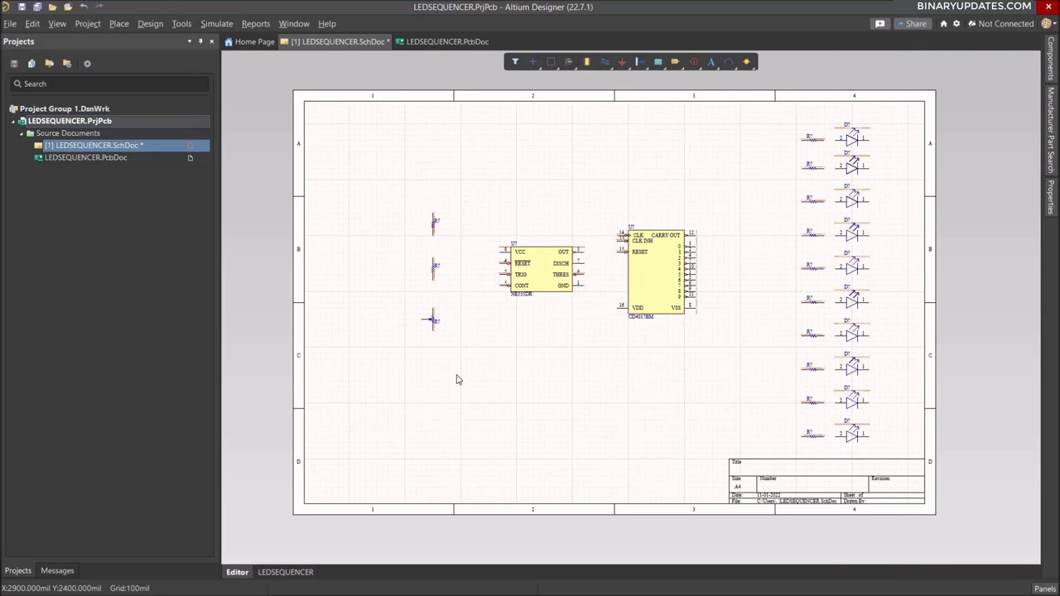
ctrl+scroll(456, 376, up, 3)
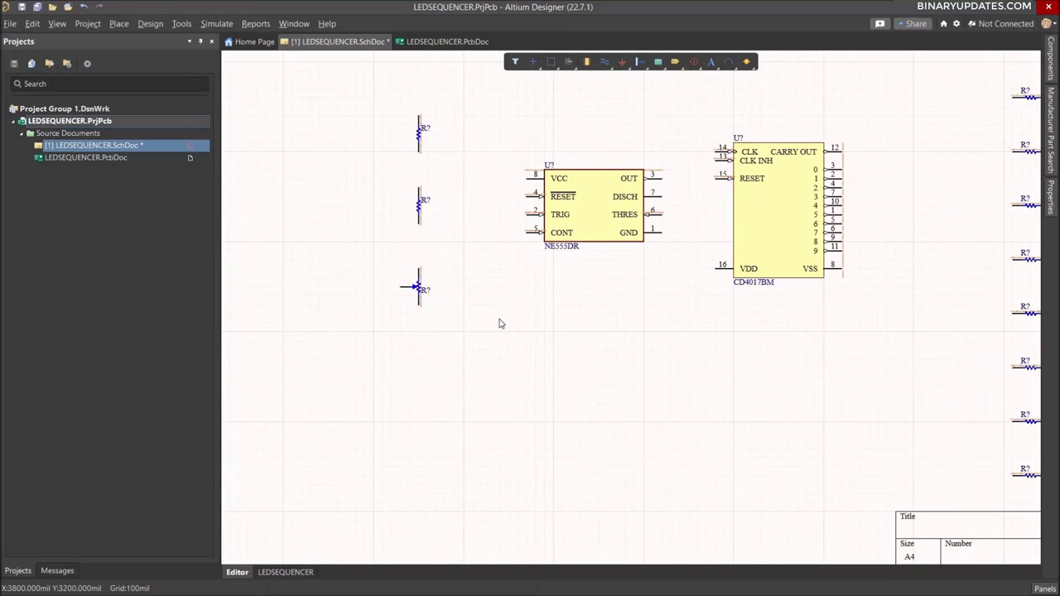
ctrl+scroll(481, 324, down, 3)
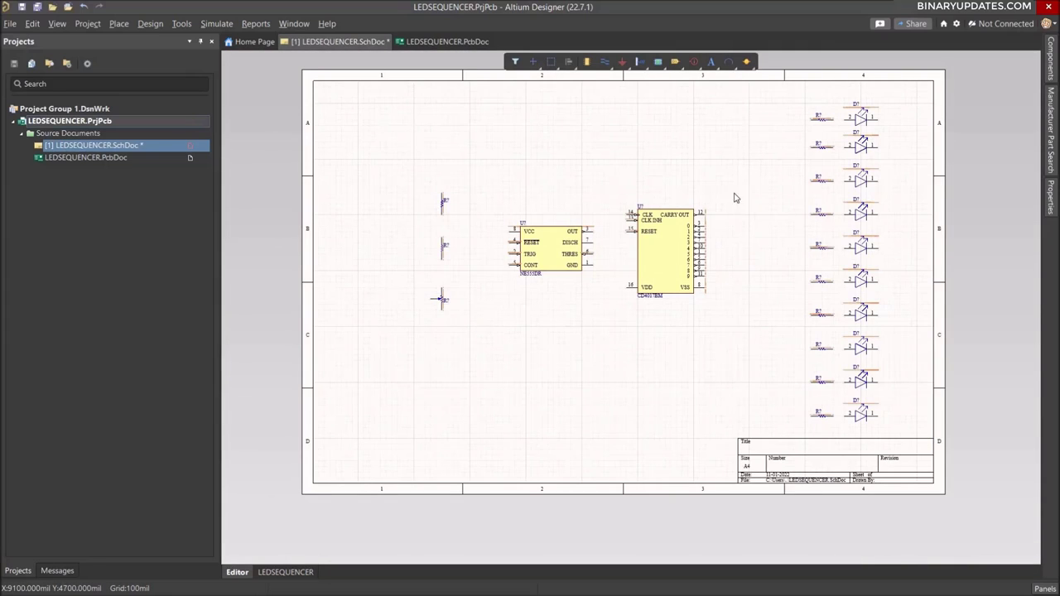
- Search the manufacturer parts for "1uf 0805" in place of the previous part search
ctrl+scroll(761, 199, up, 1)
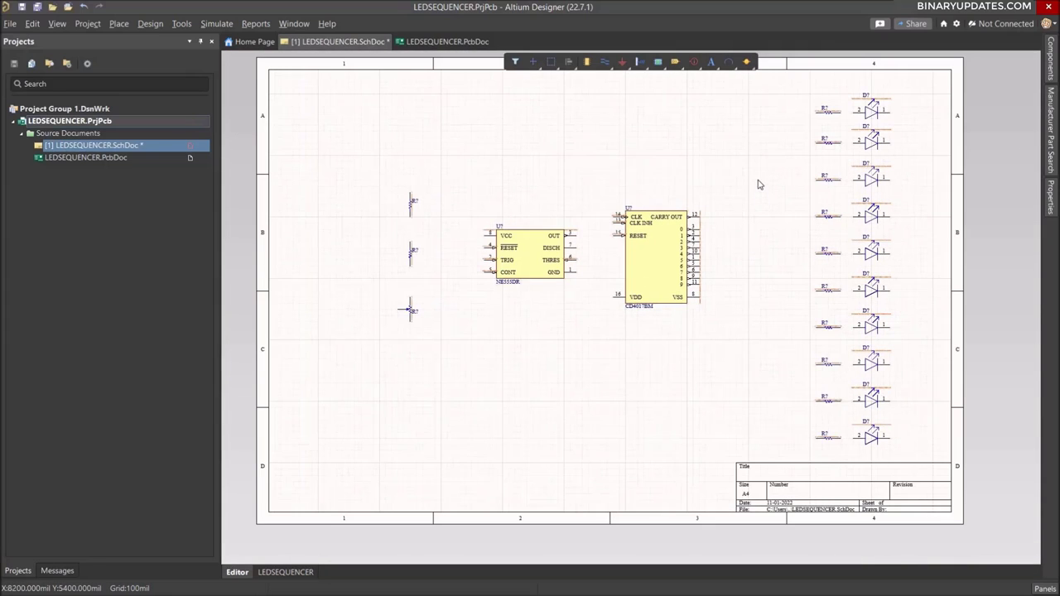
click(1050, 116)
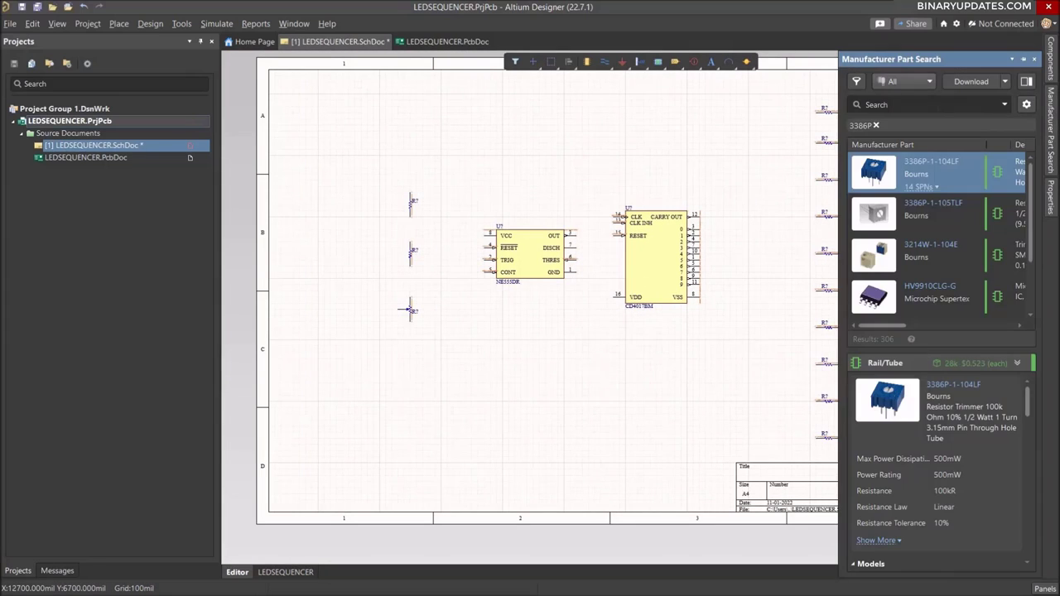
click(875, 126)
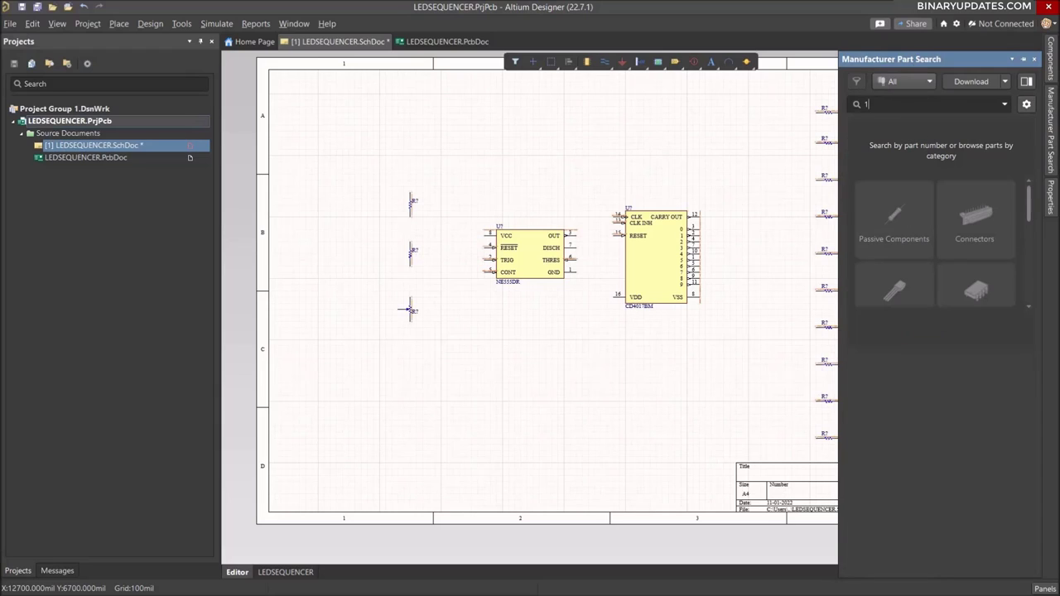
text(1u)
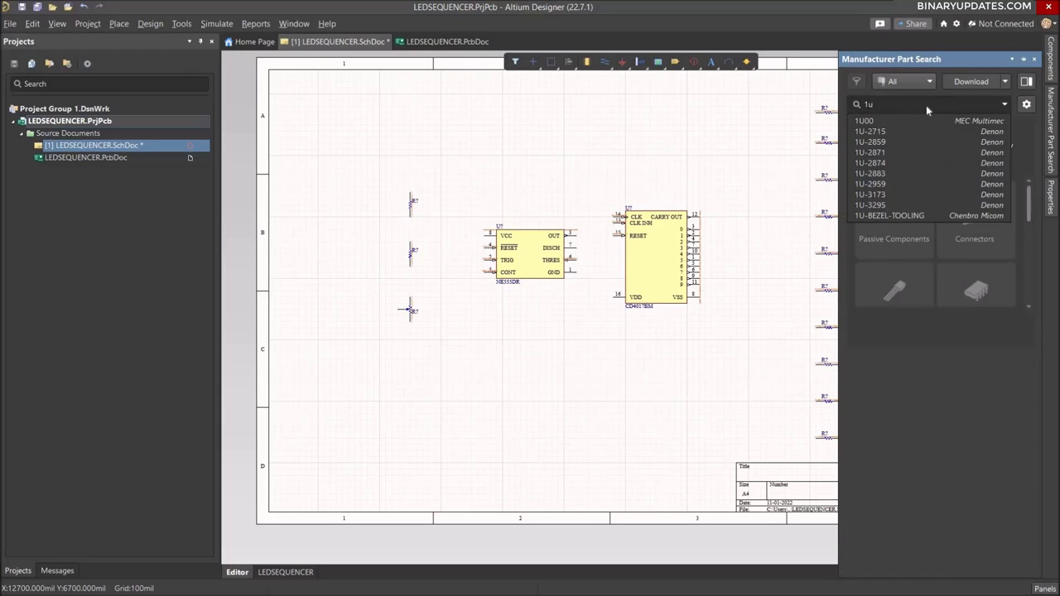
text(f )
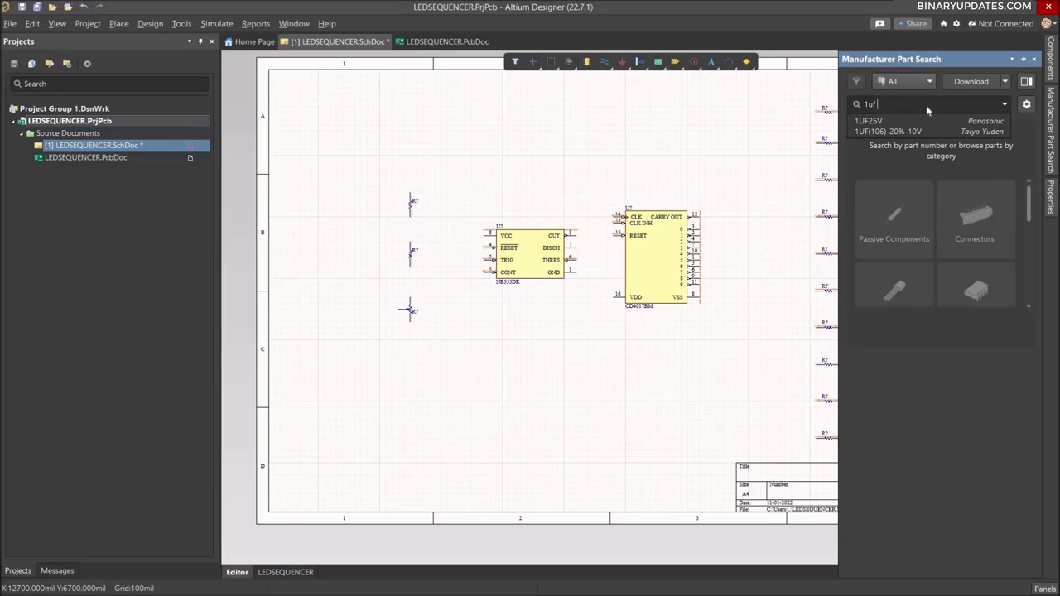
text(0805)
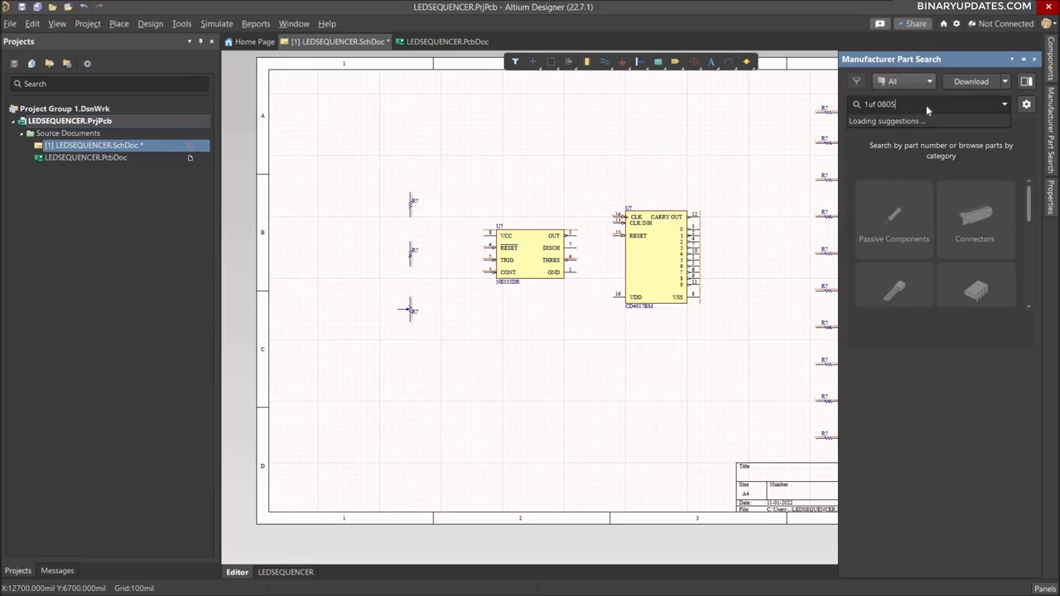
key(Return)
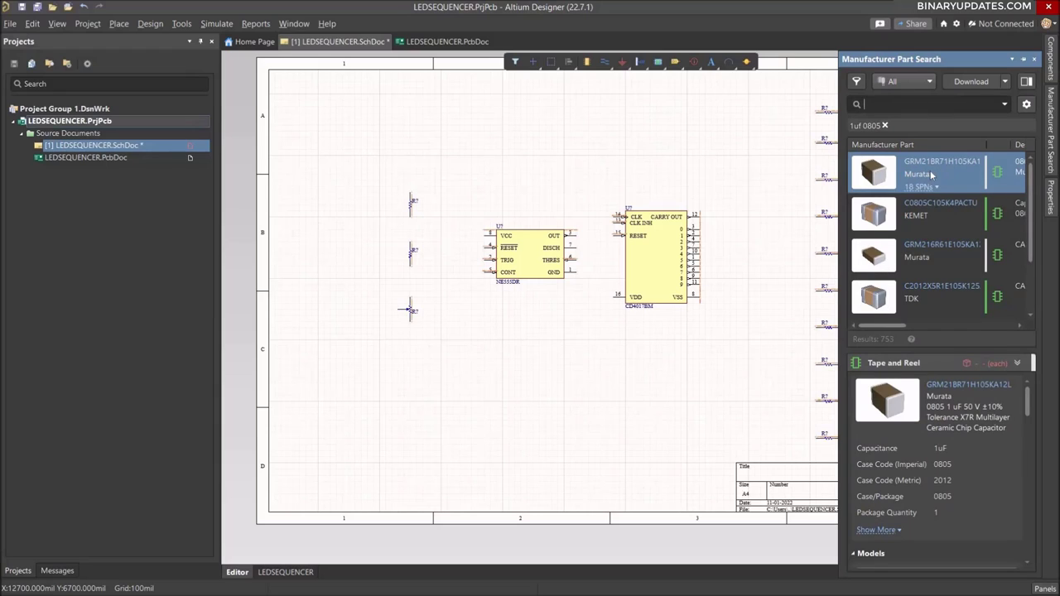
- Place two vertical Murata GRM21BR71H105KA12L capacitors, one directly below the potentiometer and one left of the resistor column, just above the potentiometer
right_click(884, 172)
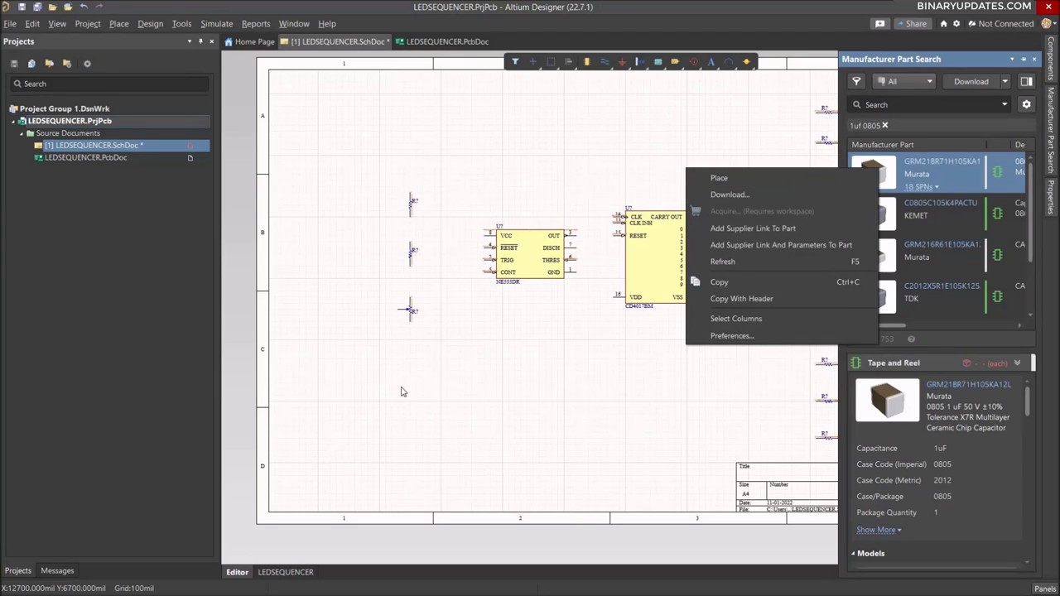
click(719, 177)
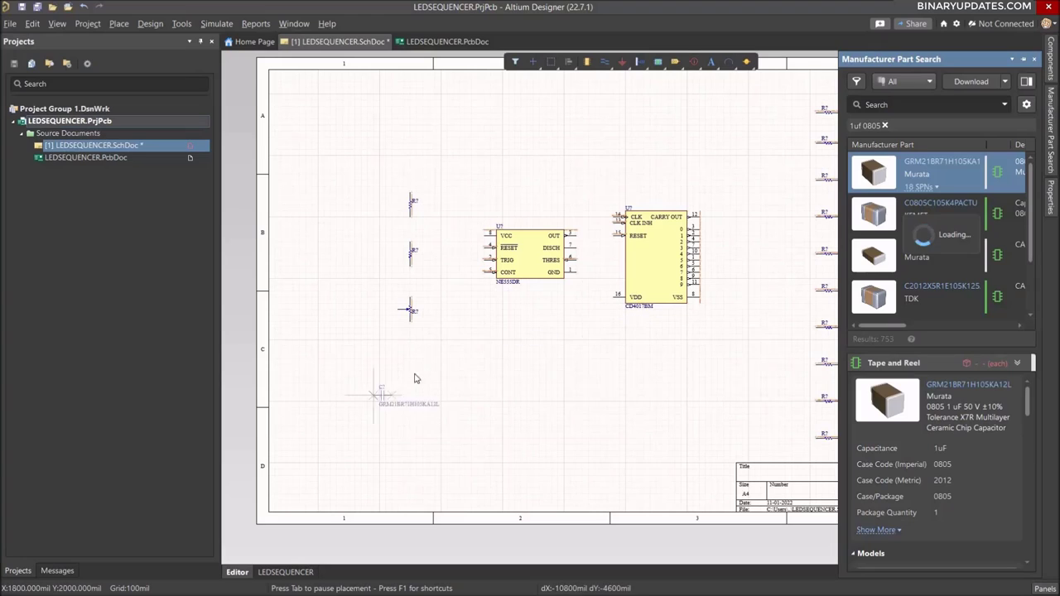
key(space)
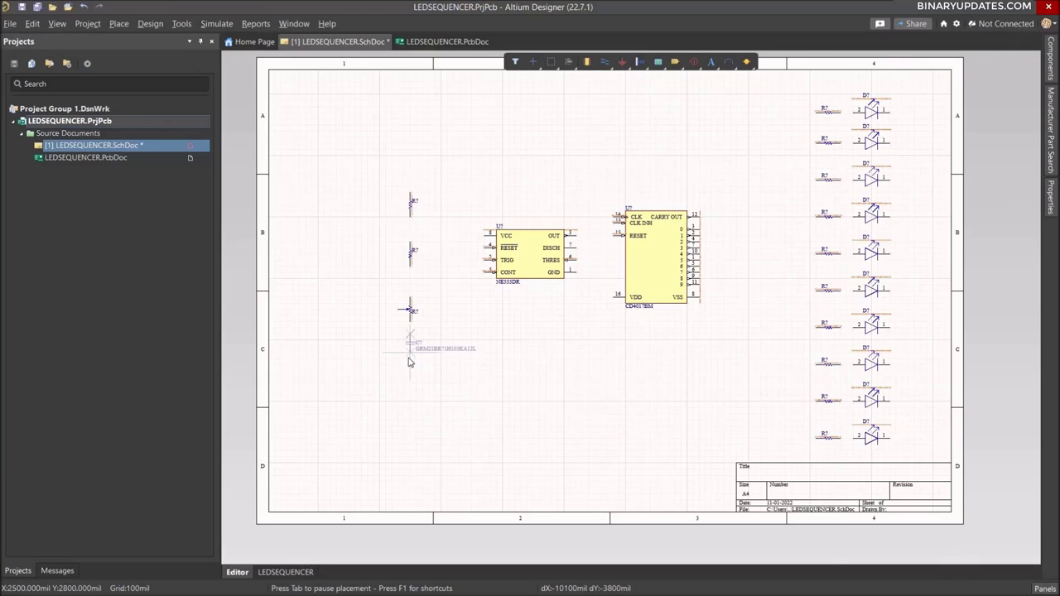
click(409, 377)
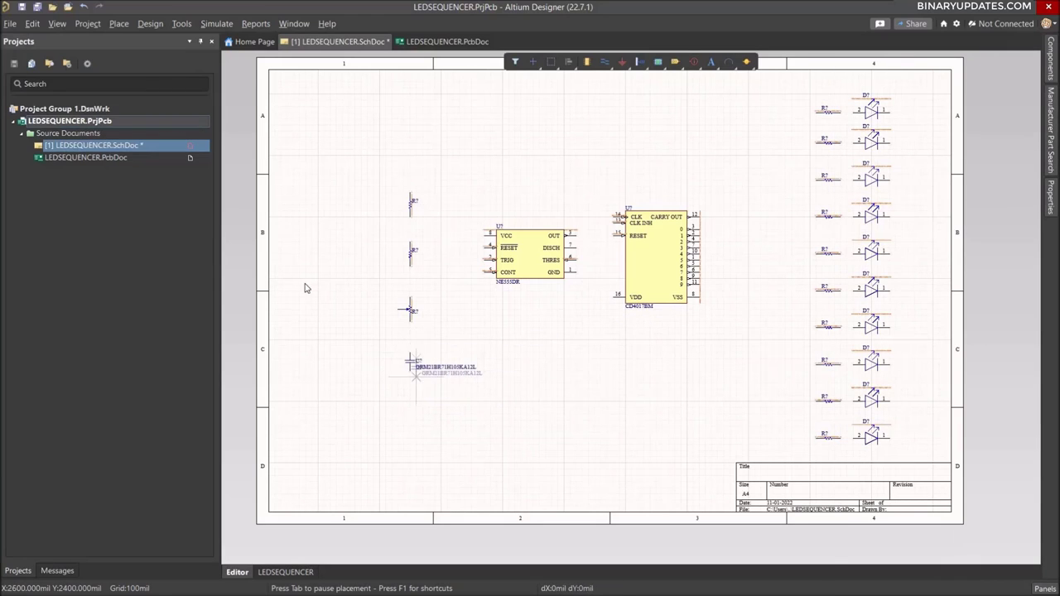
click(364, 290)
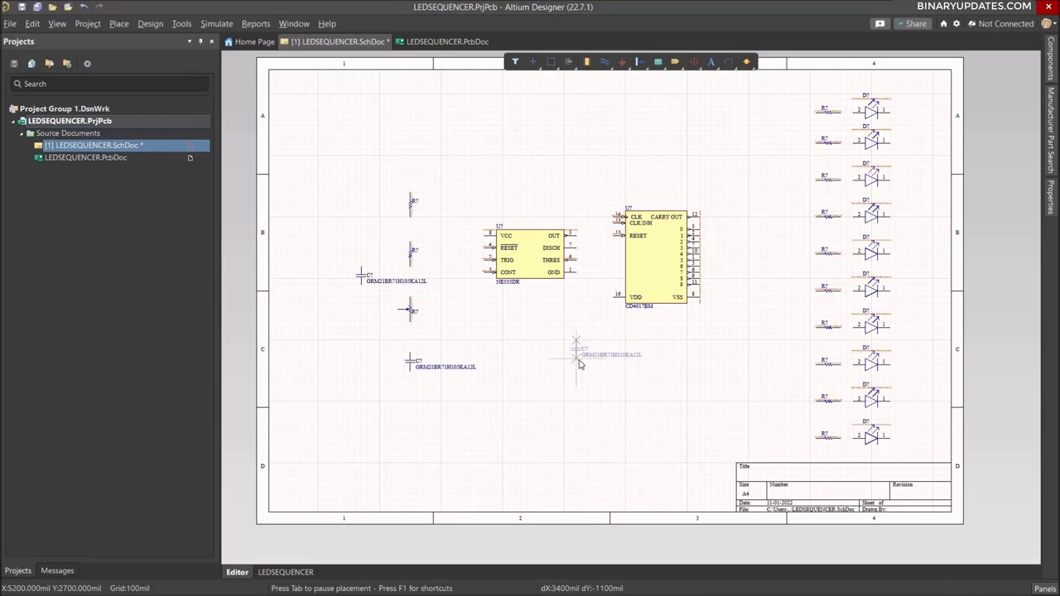
key(Escape)
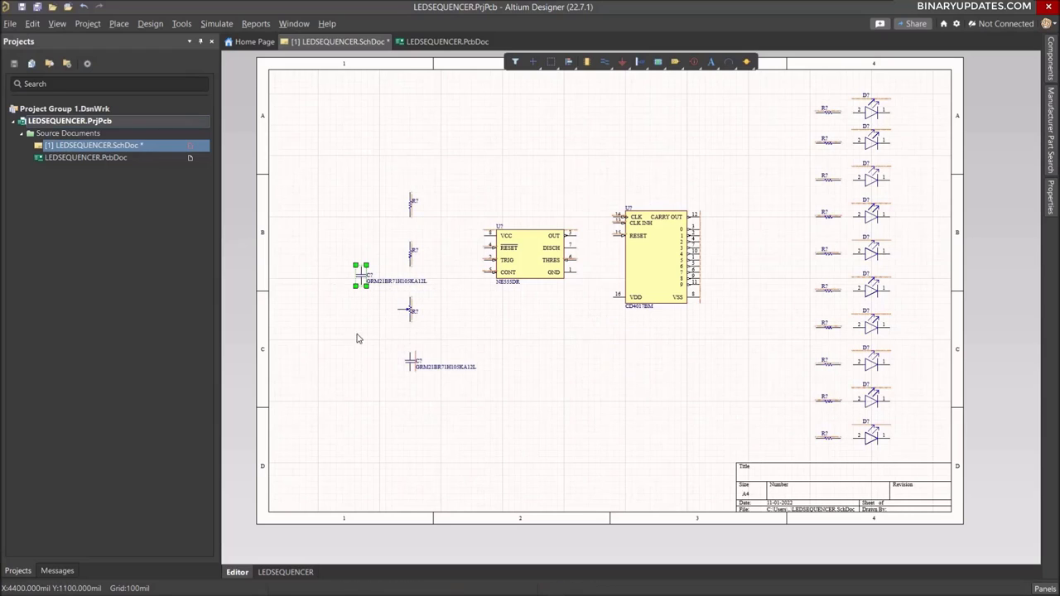
- Hide the comment text of both 1 uF capacitors together
shift+click(412, 367)
click(1050, 203)
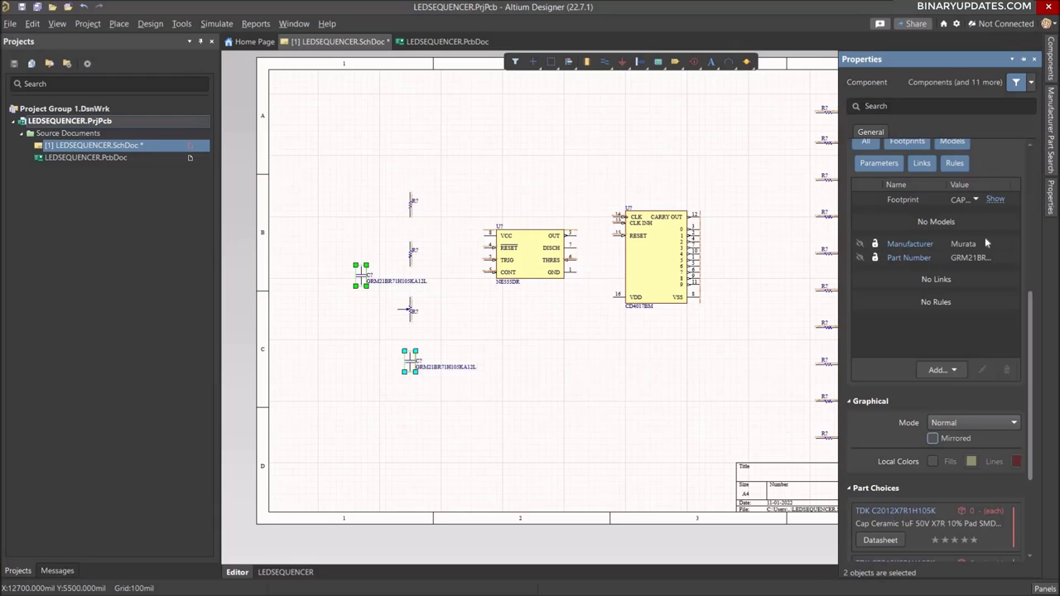
scroll(989, 244, up, 6)
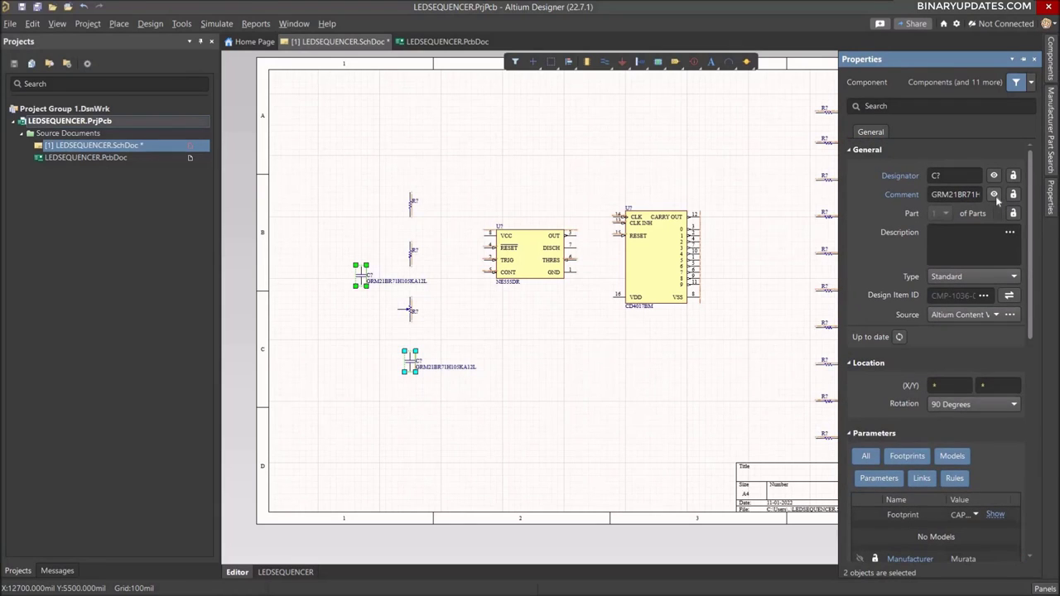
click(994, 194)
click(480, 382)
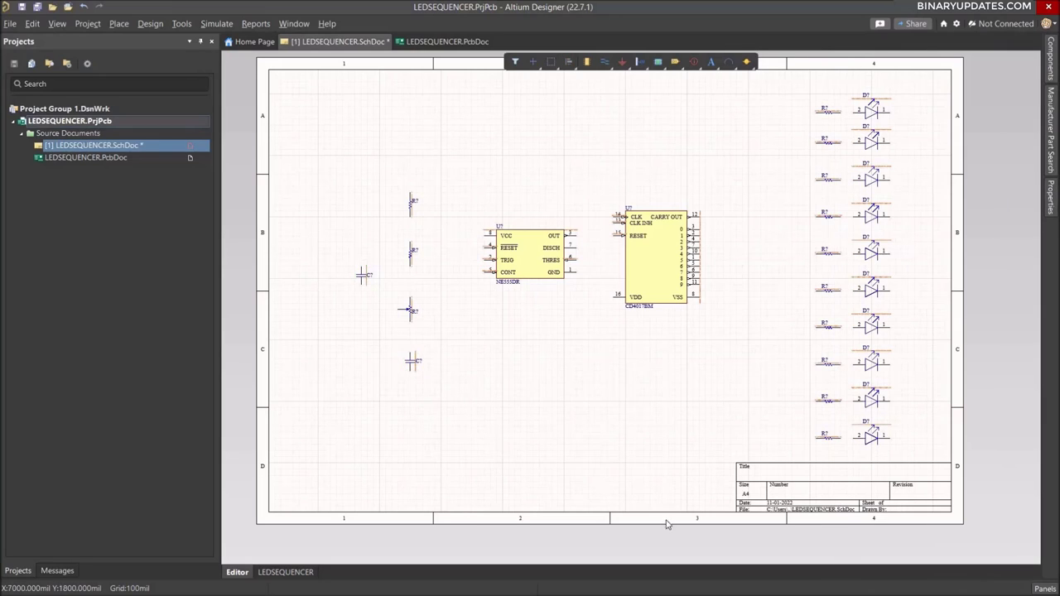
- Replace the manufacturer part search with "harwin-m20"
click(1053, 121)
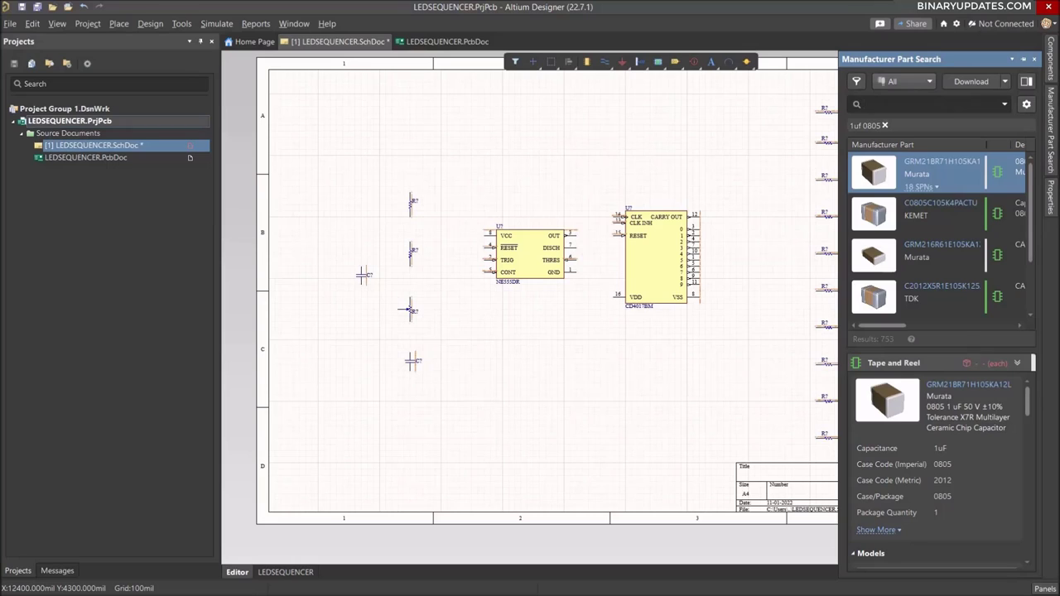
click(885, 125)
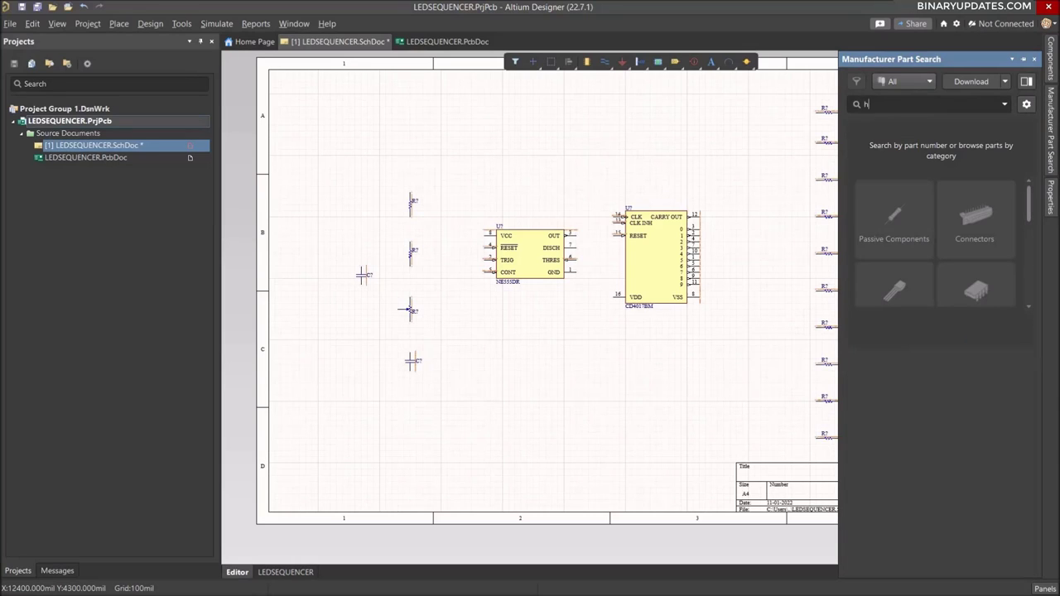
text(harwin)
text(-)
key(Return)
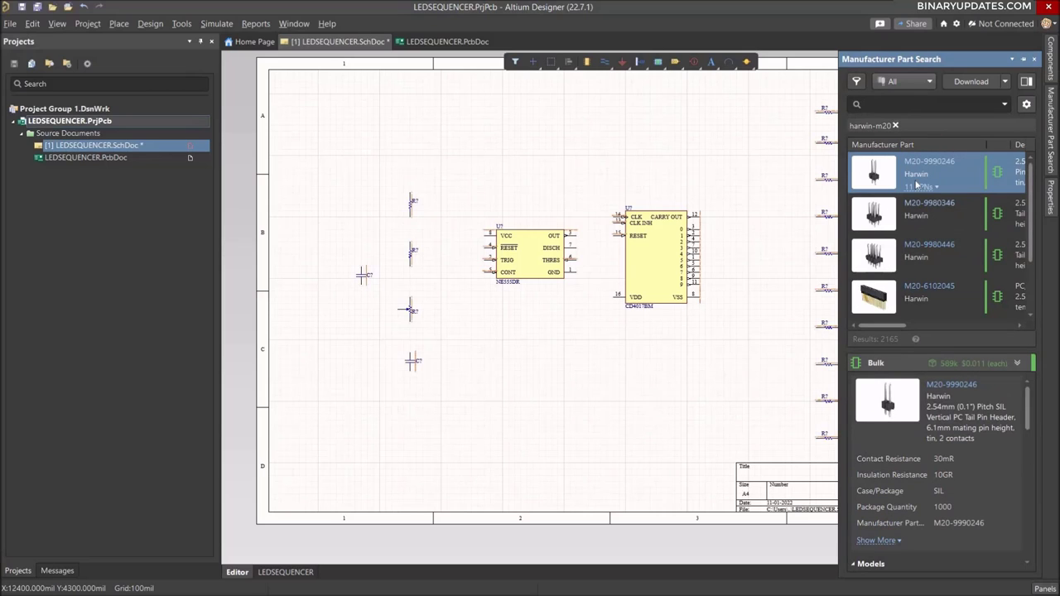
- Place one Harwin M20-9990246 two-pin header left of the upper capacitor, with its pins facing the circuit
right_click(882, 175)
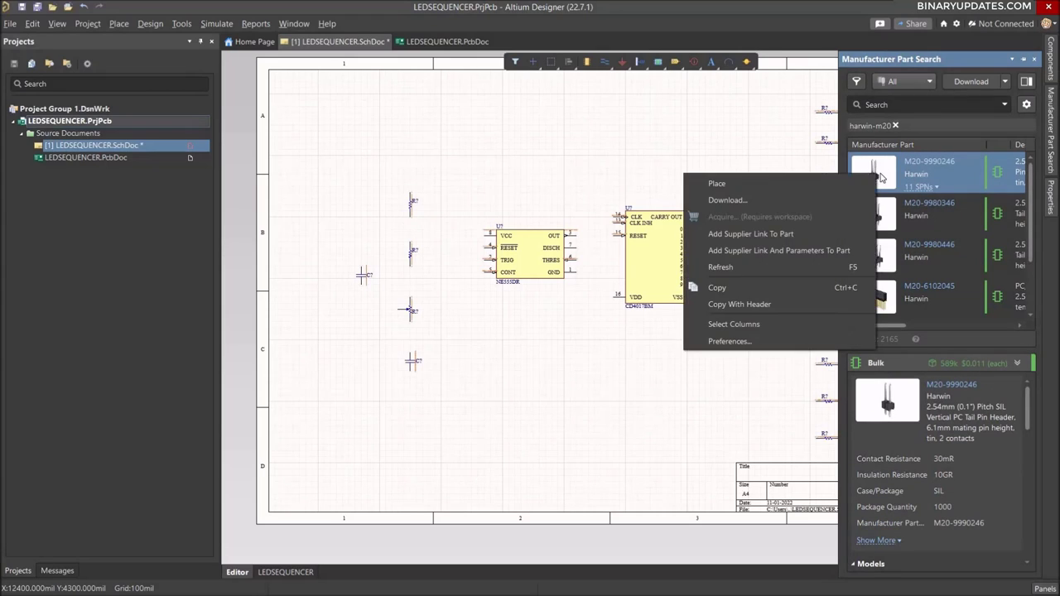
click(816, 186)
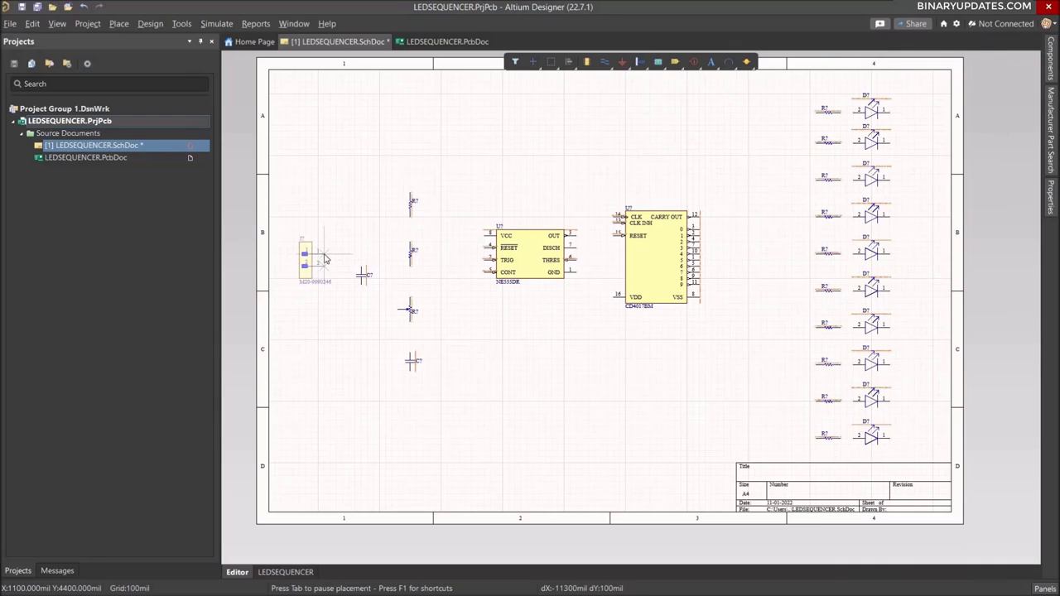
click(325, 259)
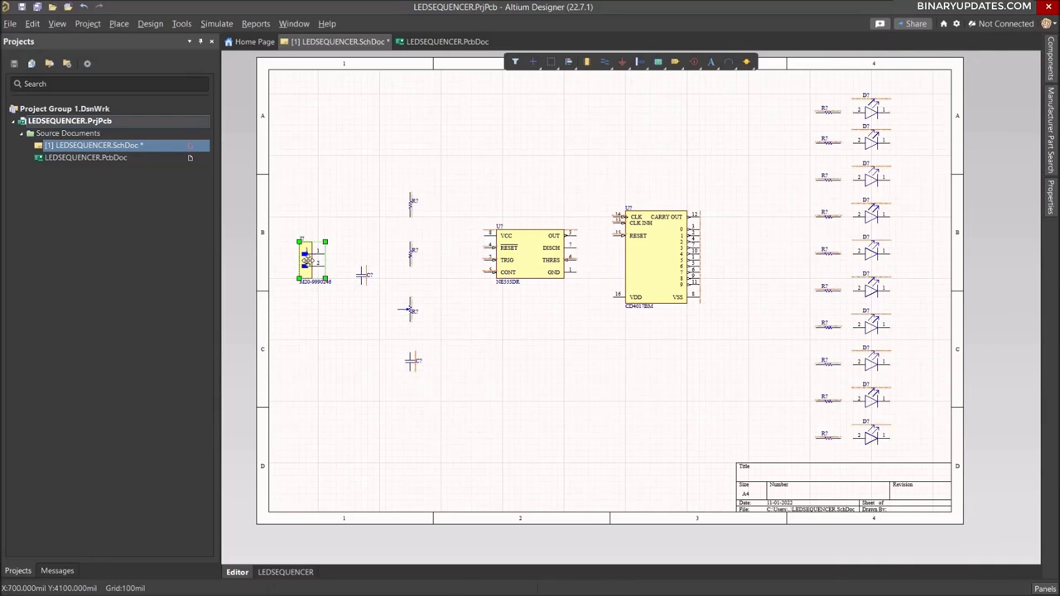
- Hide the comment text of the two-pin header
click(1031, 226)
click(1050, 199)
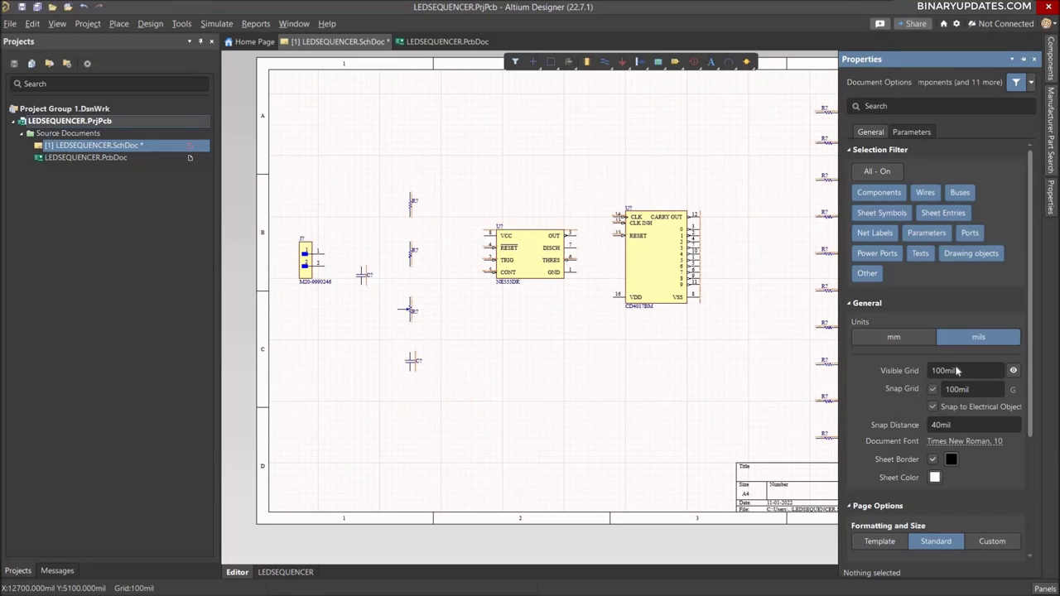
scroll(956, 370, down, 3)
scroll(965, 193, up, 3)
click(315, 263)
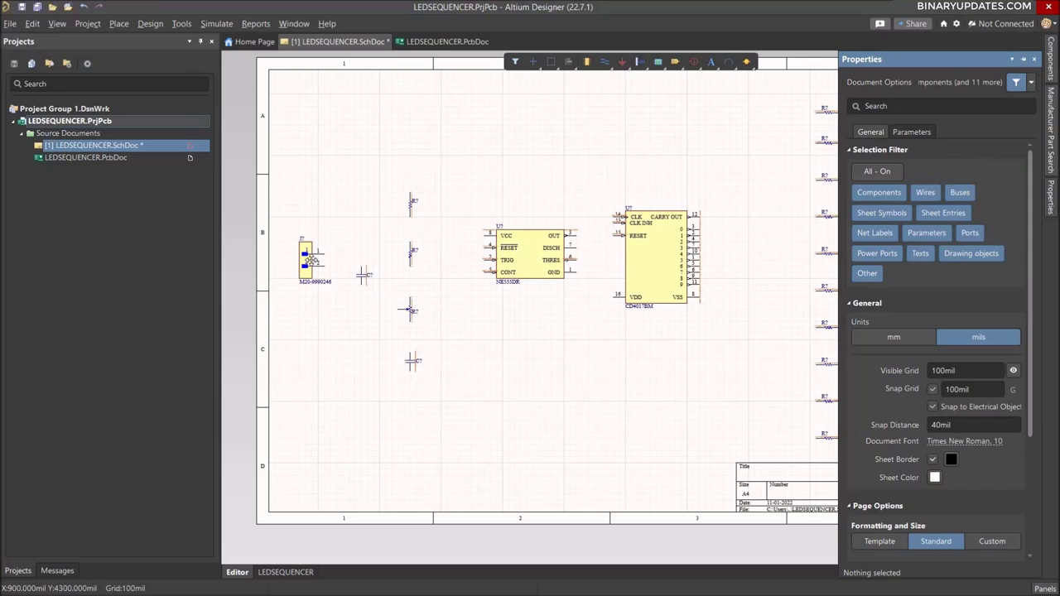
click(1049, 192)
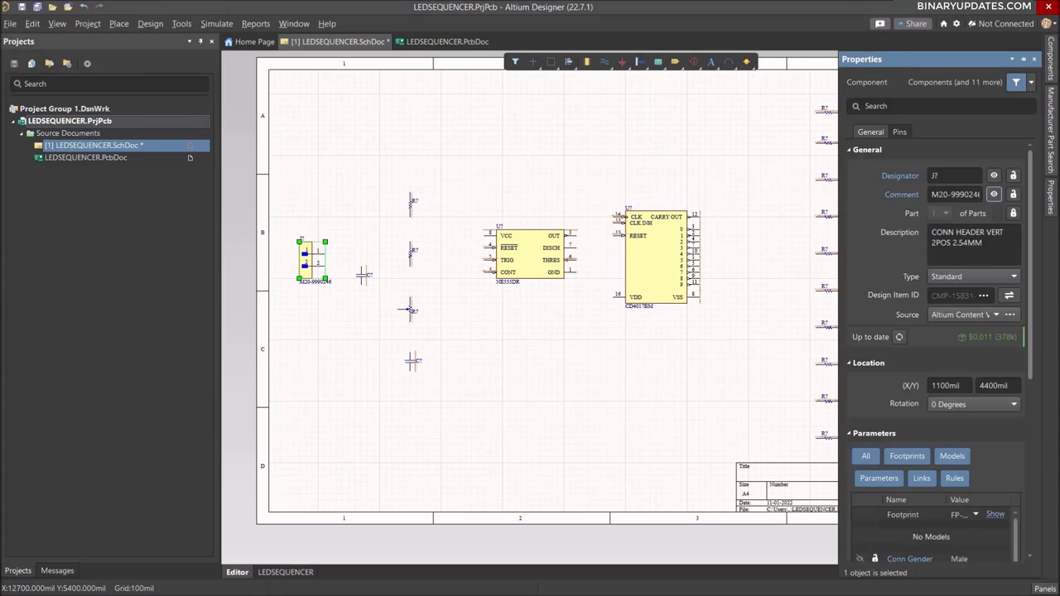
click(336, 280)
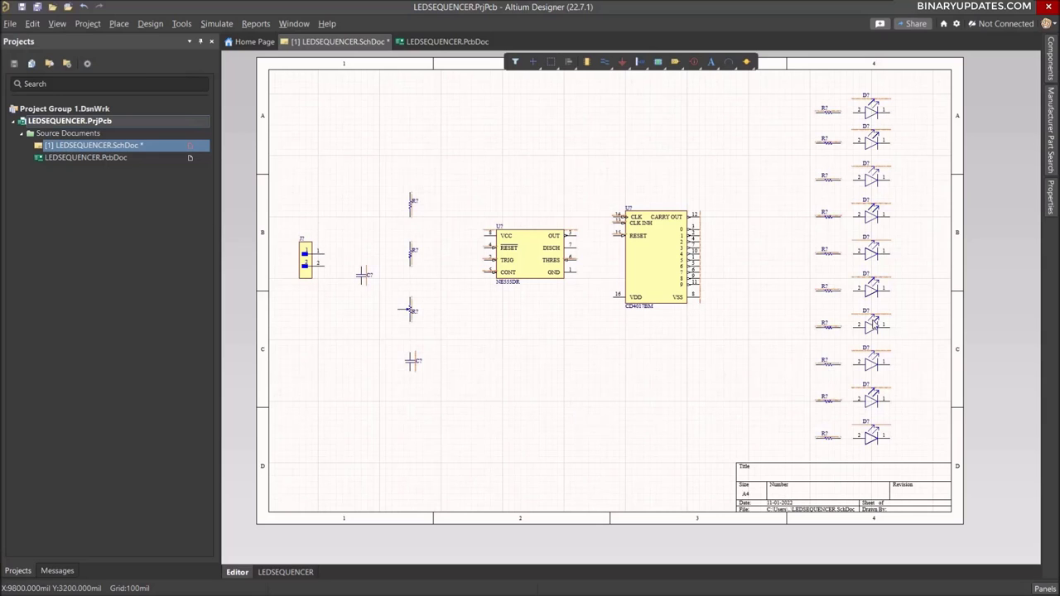
- Wire the two topmost LED resistors to pin 2 of their adjacent LEDs
ctrl+scroll(856, 315, up, 2)
right_drag(631, 226, 631, 264)
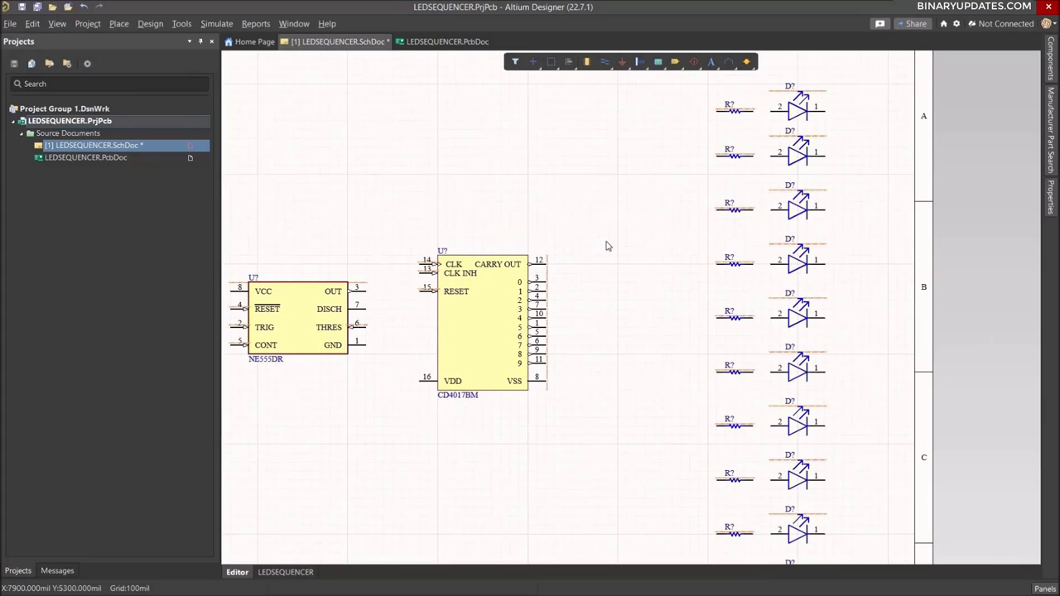
click(609, 65)
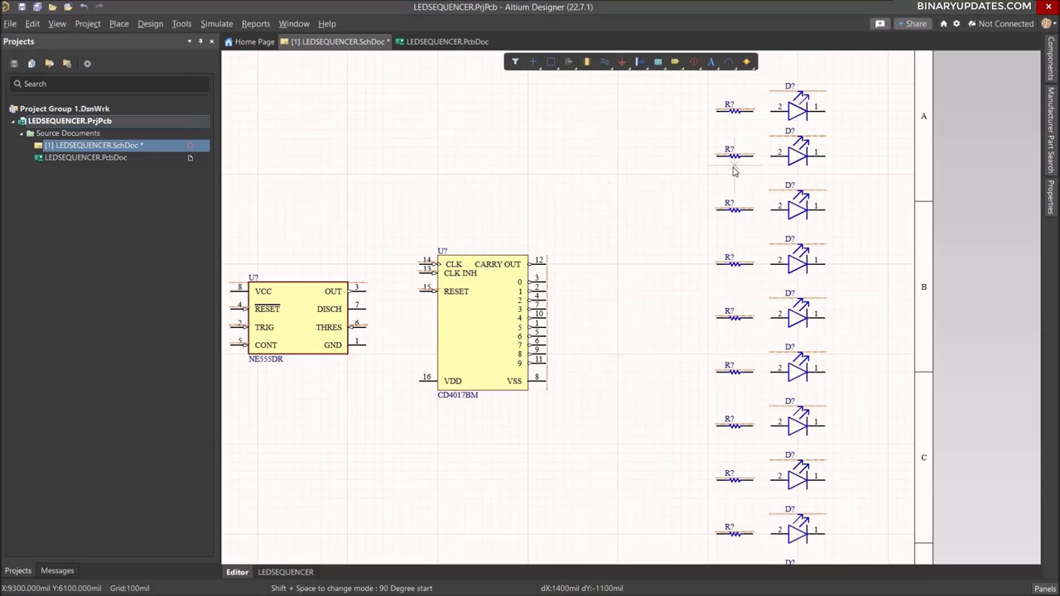
ctrl+scroll(750, 162, up, 2)
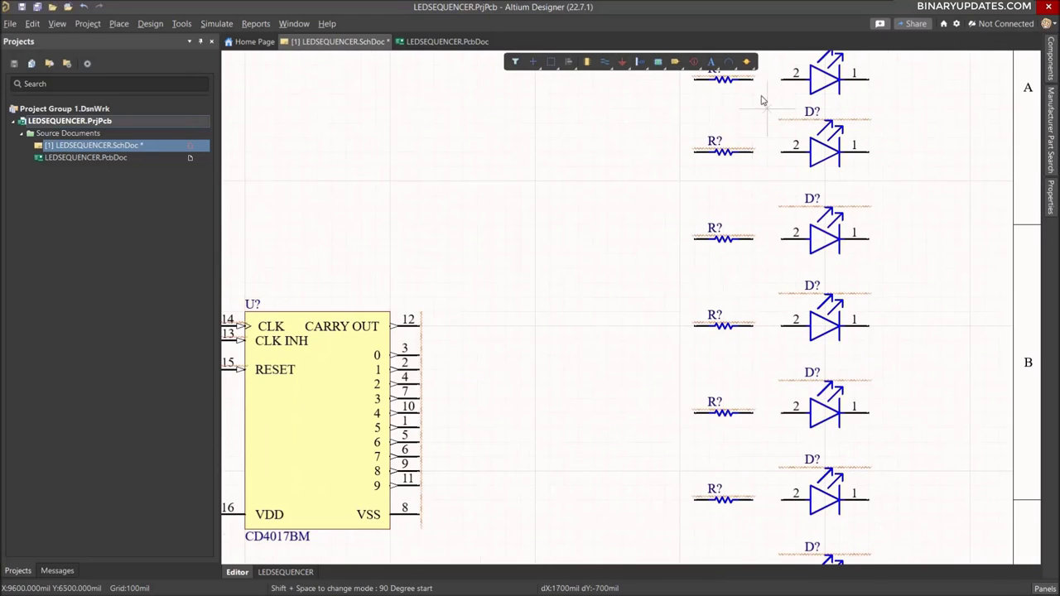
click(753, 80)
click(782, 80)
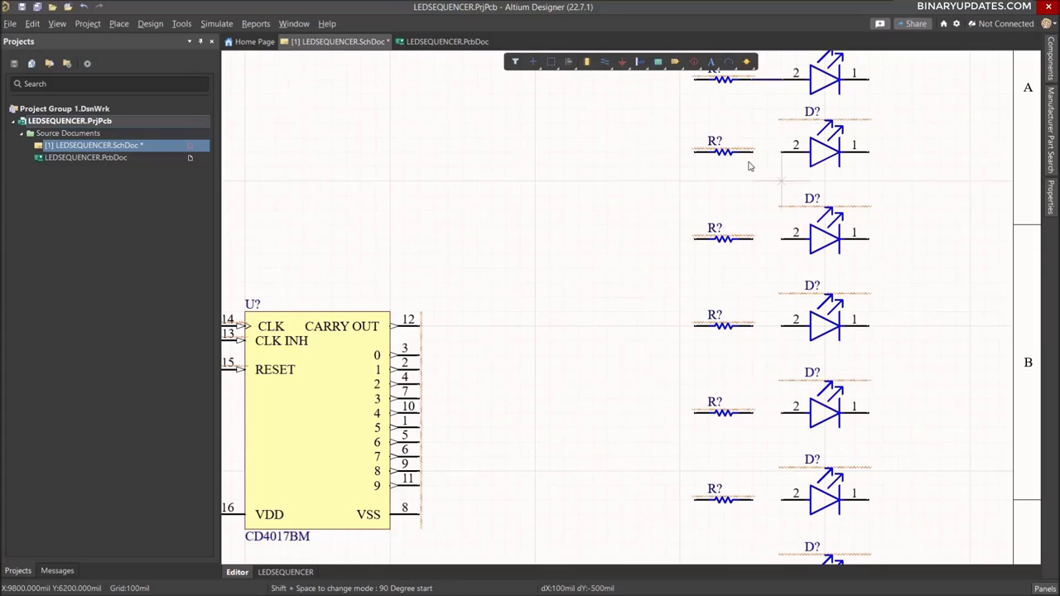
click(753, 152)
click(782, 152)
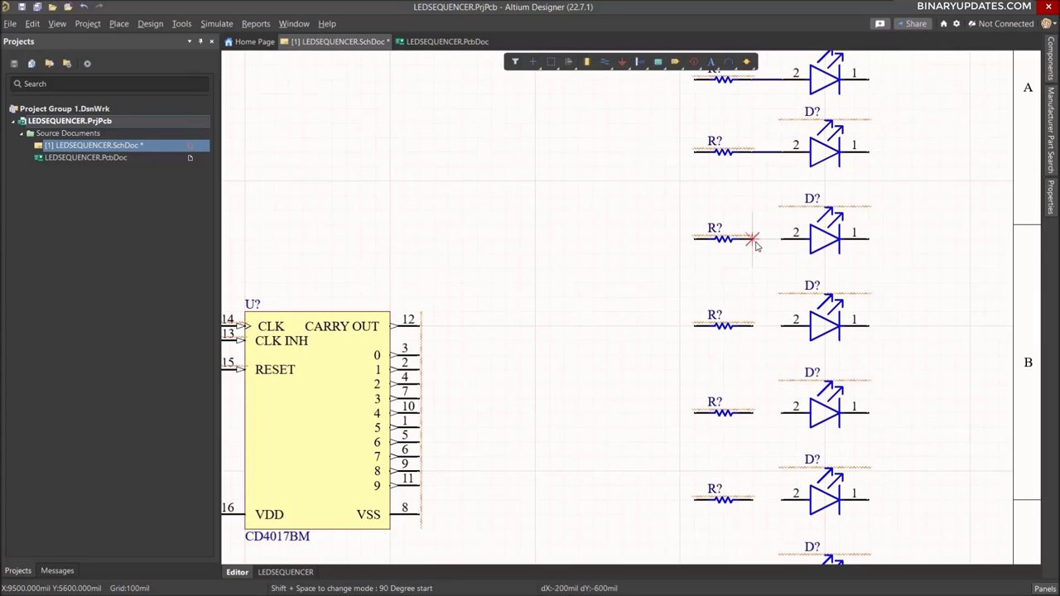
- Wire the third, fourth and fifth LED resistors from above to pin 2 of their adjacent LEDs
click(753, 238)
click(782, 239)
click(753, 326)
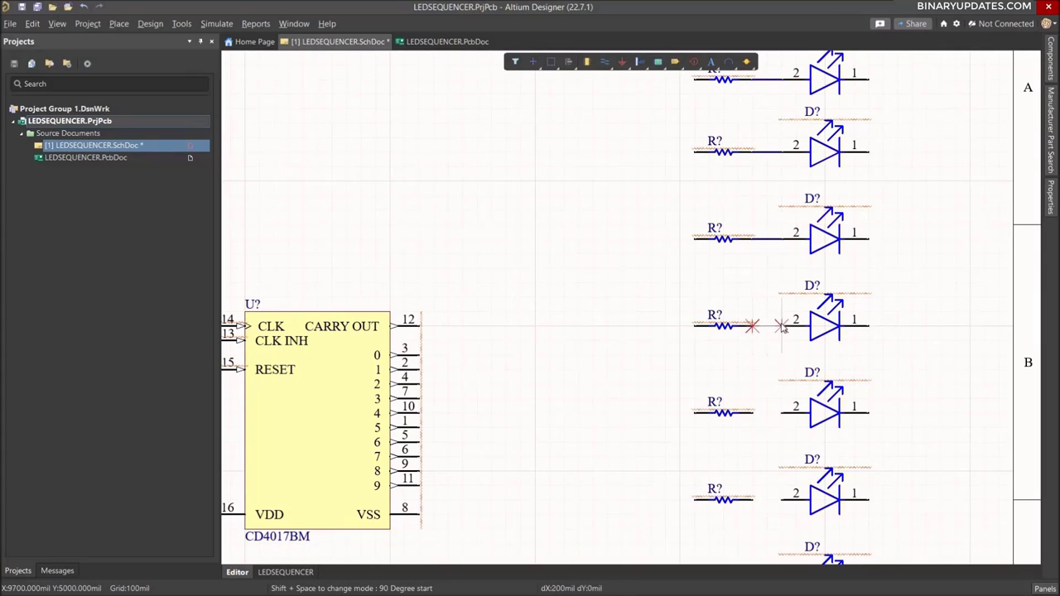
click(782, 326)
click(753, 412)
click(782, 412)
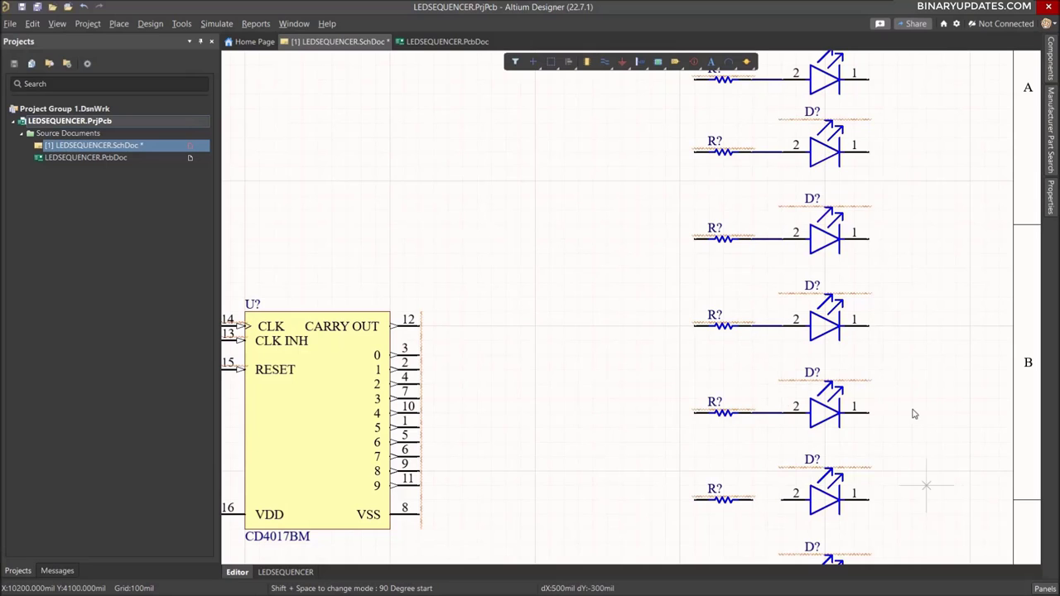
- Try to wire the sixth LED resistor from above to pin 2 of its adjacent LED
ctrl+scroll(907, 406, down, 4)
ctrl+scroll(907, 509, up, 2)
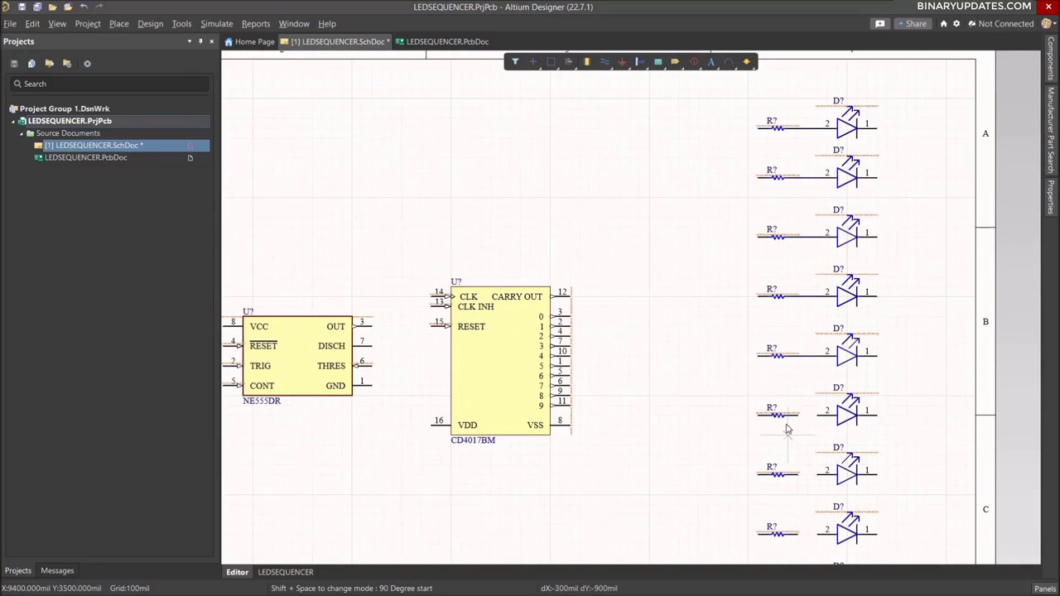
click(796, 414)
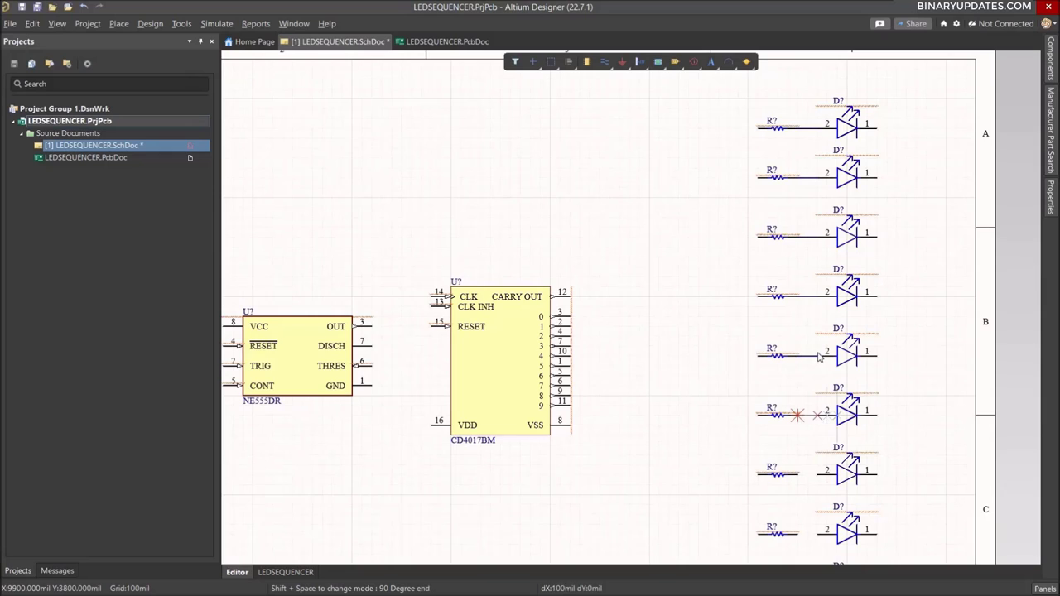
ctrl+scroll(823, 358, down, 3)
ctrl+scroll(807, 391, up, 4)
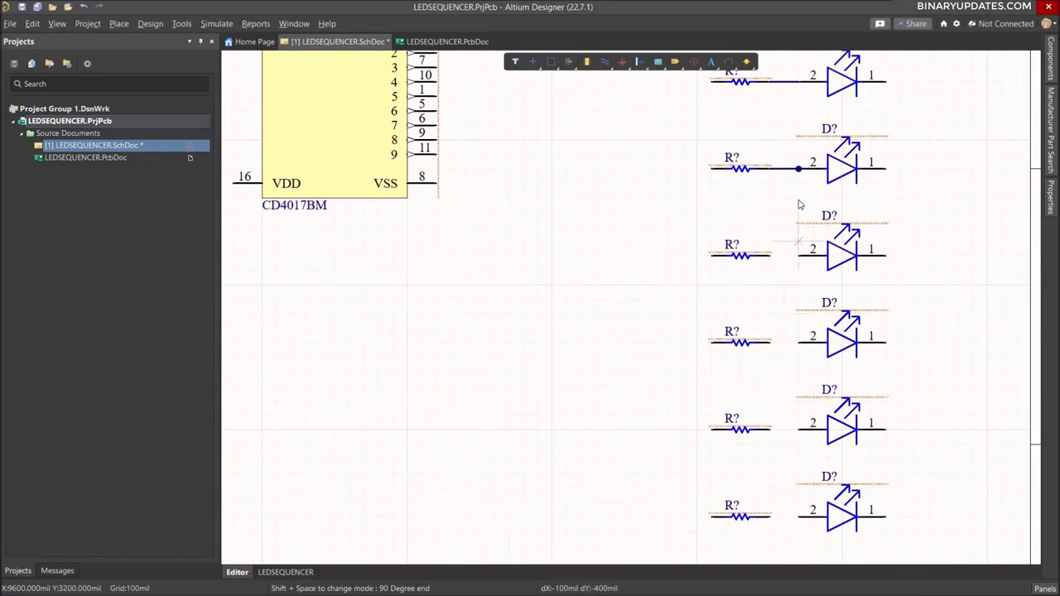
right_click(784, 226)
- Delete the overshooting wire between the sixth LED resistor and its LED
click(802, 170)
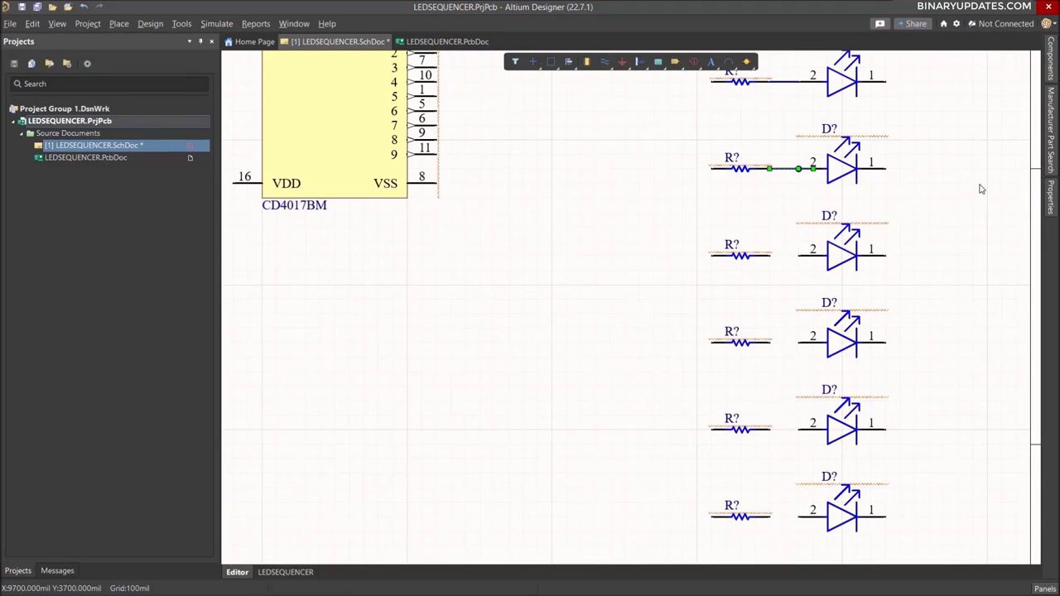
click(812, 169)
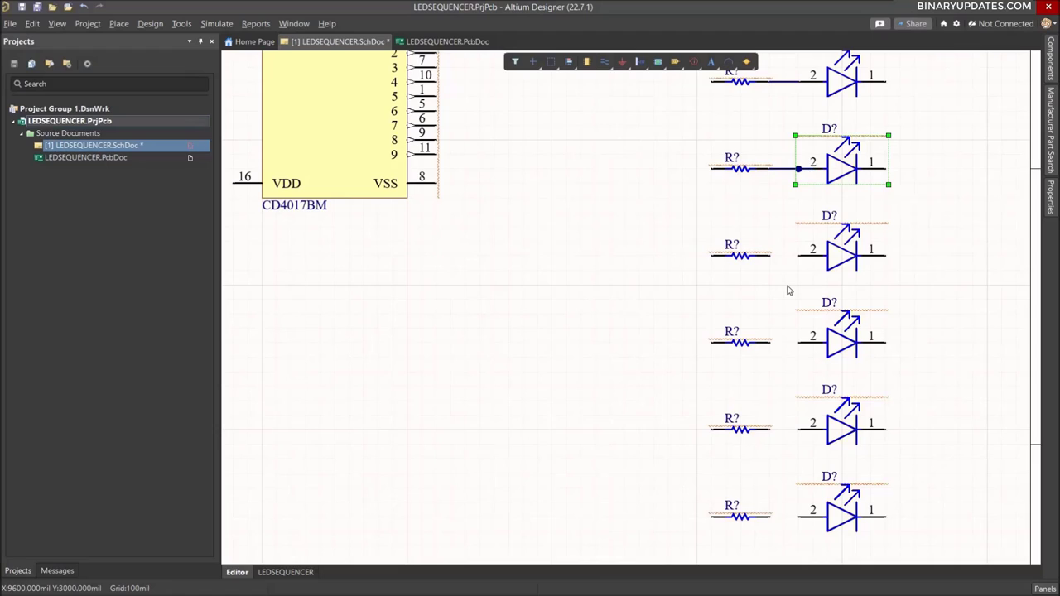
click(779, 175)
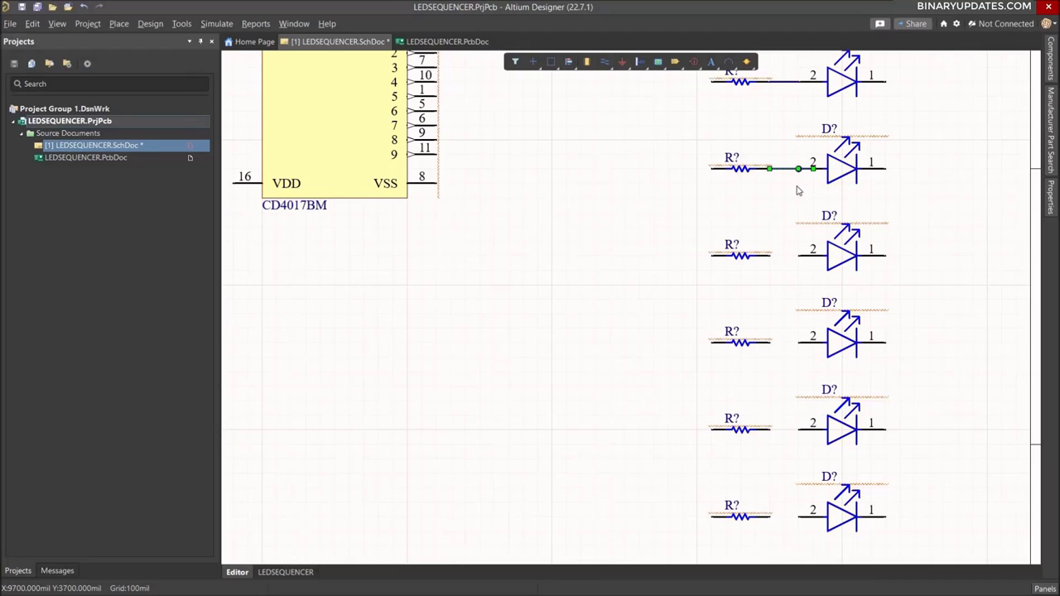
scroll(786, 195, up, 1)
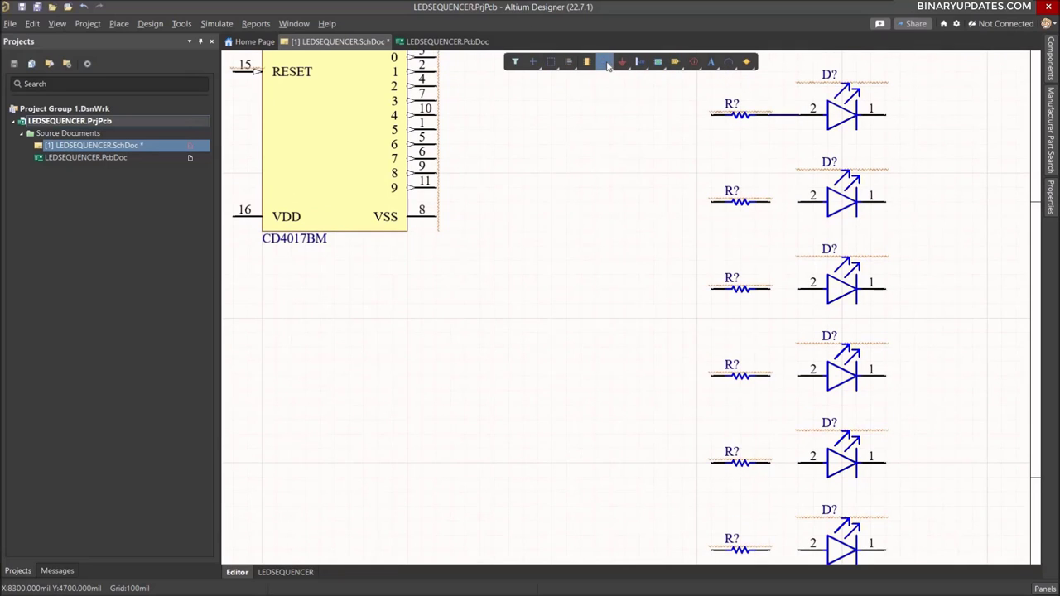
- Wire the sixth and seventh LED resistors from above to pin 2 of their adjacent LEDs
click(605, 62)
ctrl+scroll(829, 256, up, 3)
click(727, 188)
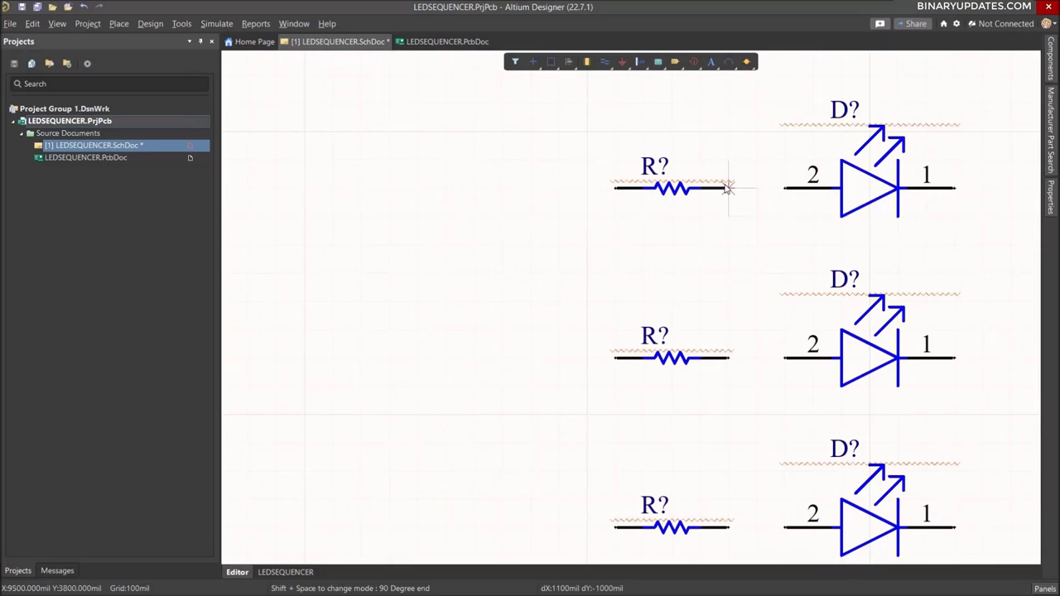
click(785, 189)
click(728, 358)
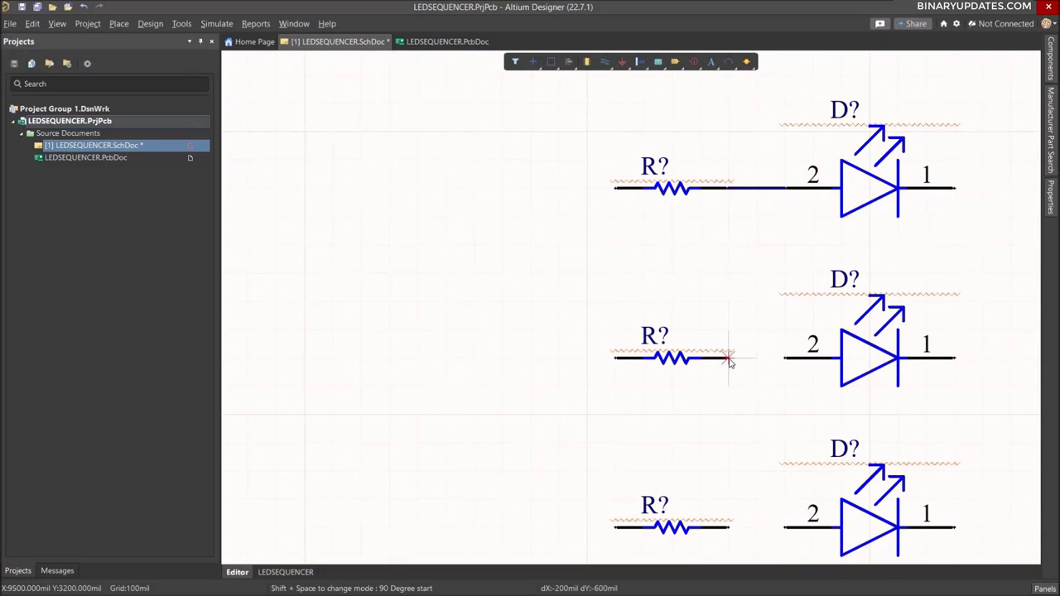
click(785, 357)
- Wire the three lowest LED resistors to pin 2 of their adjacent LEDs
ctrl+scroll(779, 430, down, 3)
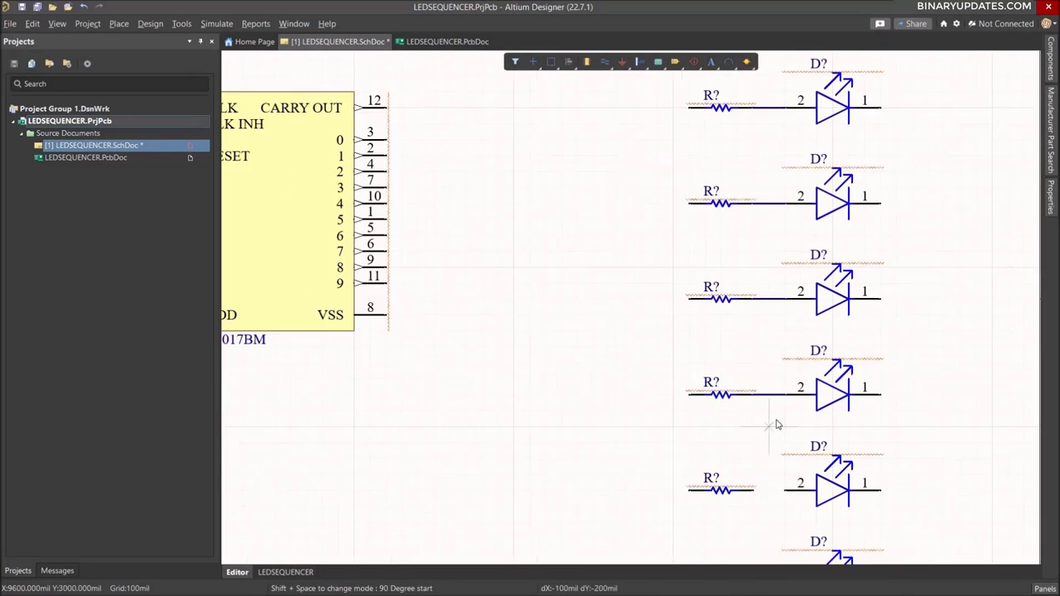
scroll(902, 161, down, 5)
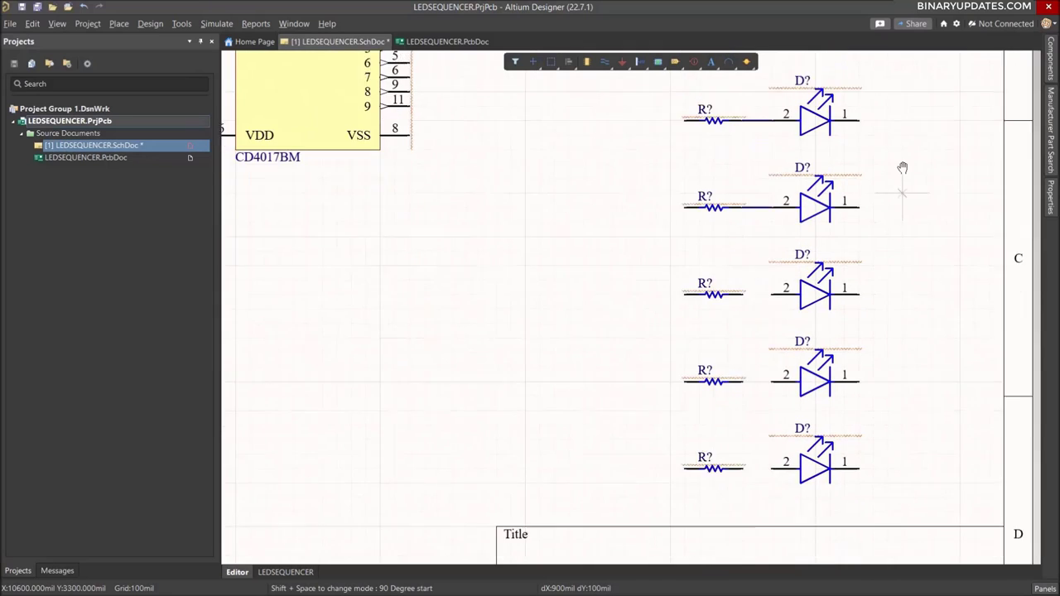
ctrl+scroll(756, 252, up, 2)
click(759, 218)
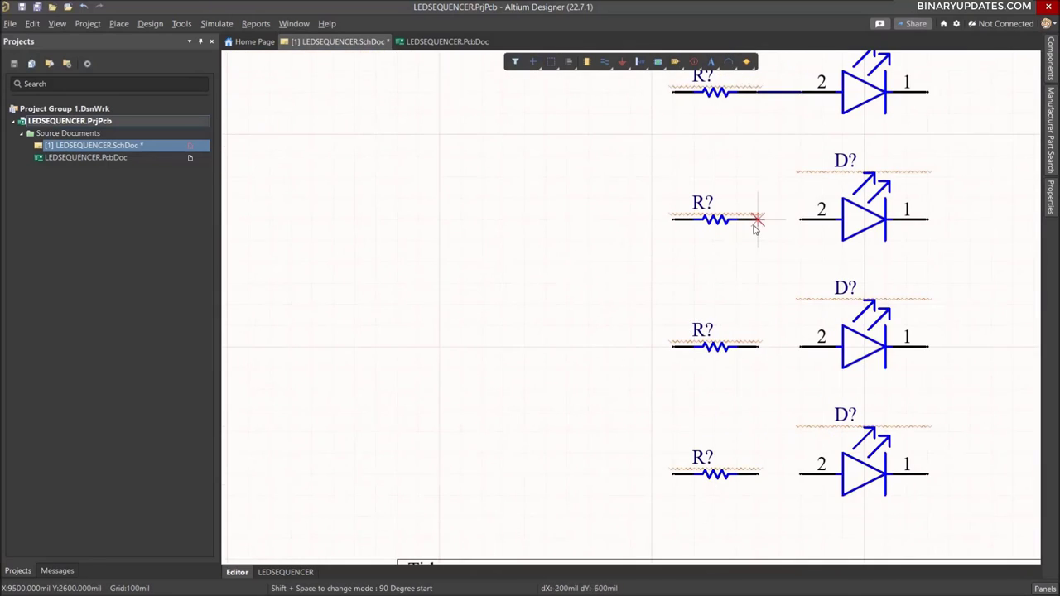
click(800, 218)
click(757, 347)
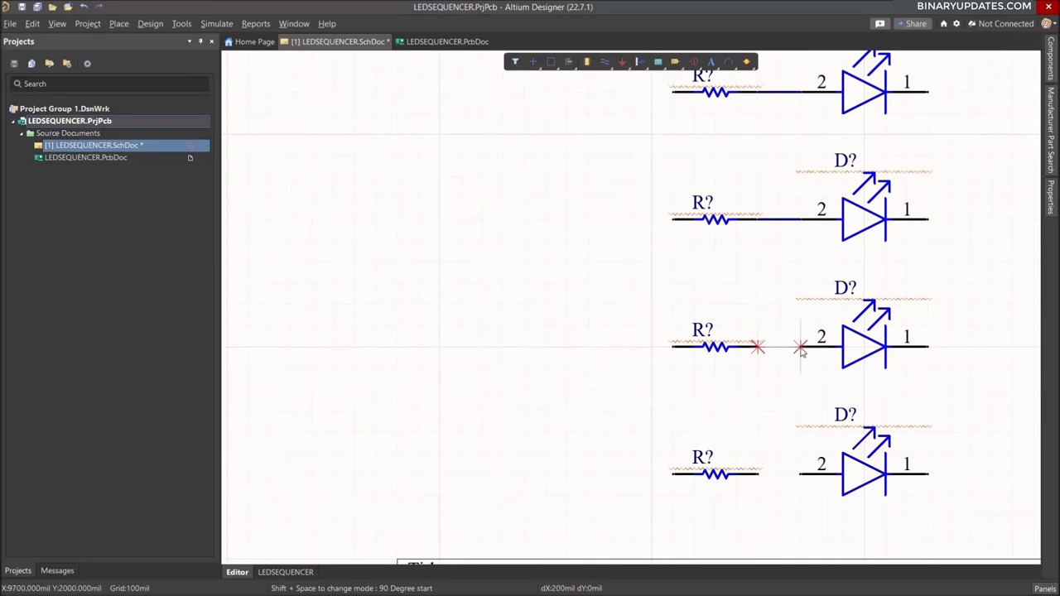
click(800, 347)
click(758, 475)
click(800, 474)
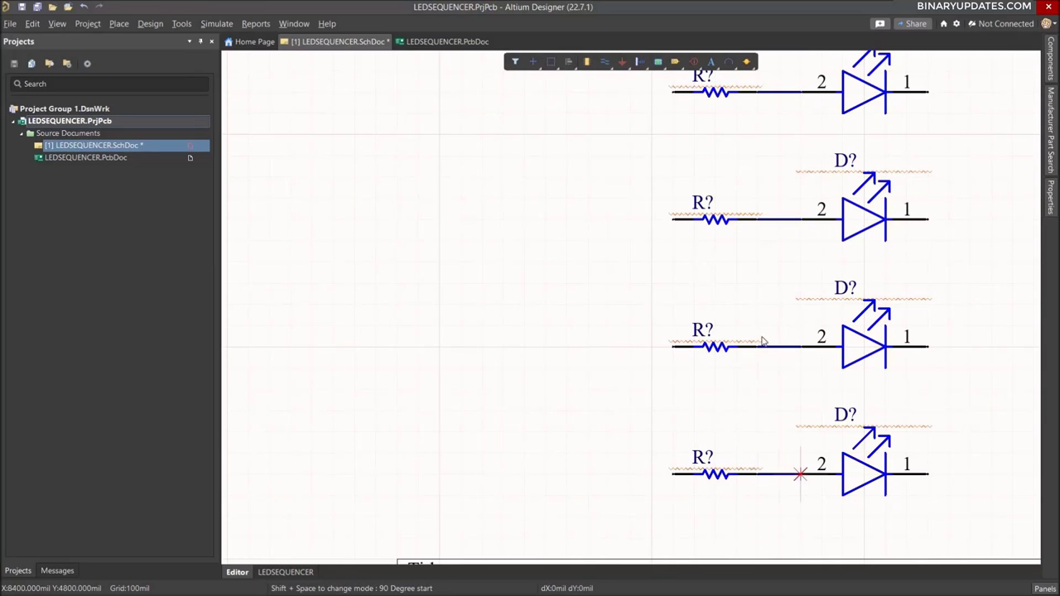
- Wire pin 1 of the topmost LED down beside and beneath the LED column to VSS pin 8 of the CD4017BM
ctrl+scroll(759, 267, down, 2)
ctrl+scroll(760, 252, down, 3)
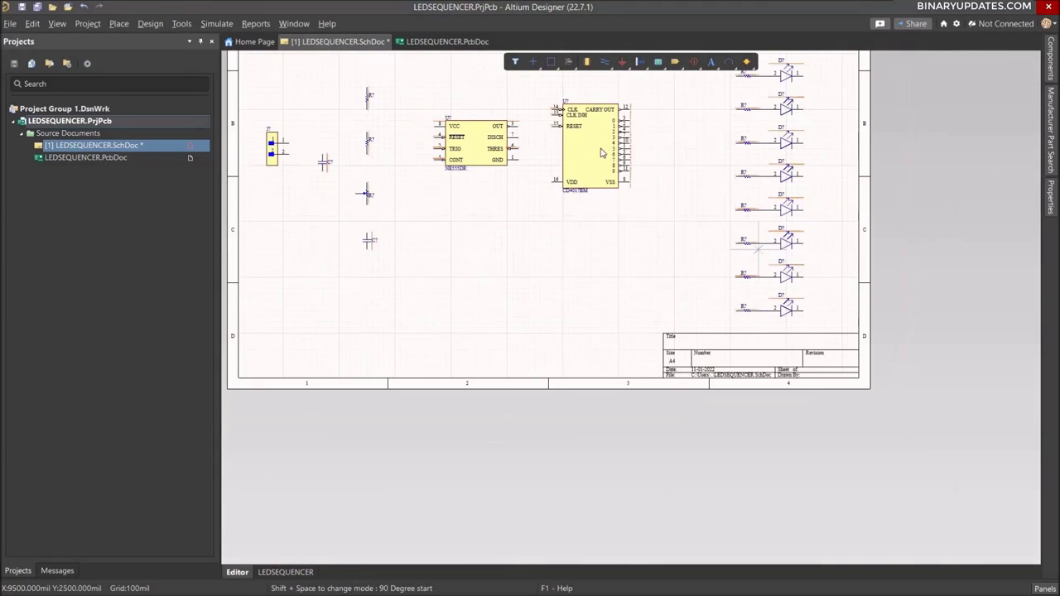
ctrl+scroll(743, 100, down, 1)
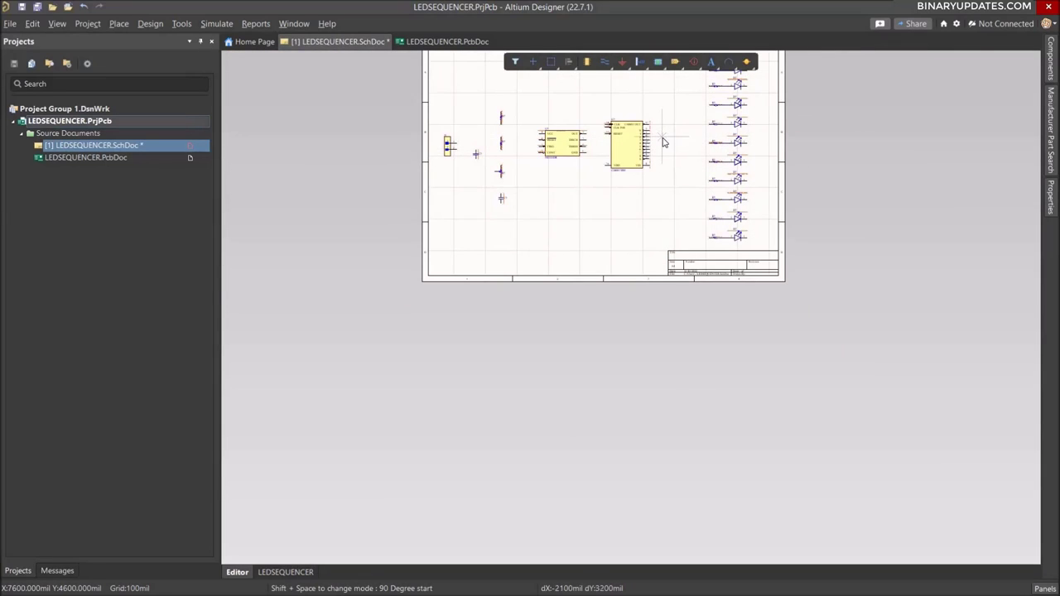
ctrl+scroll(663, 142, up, 3)
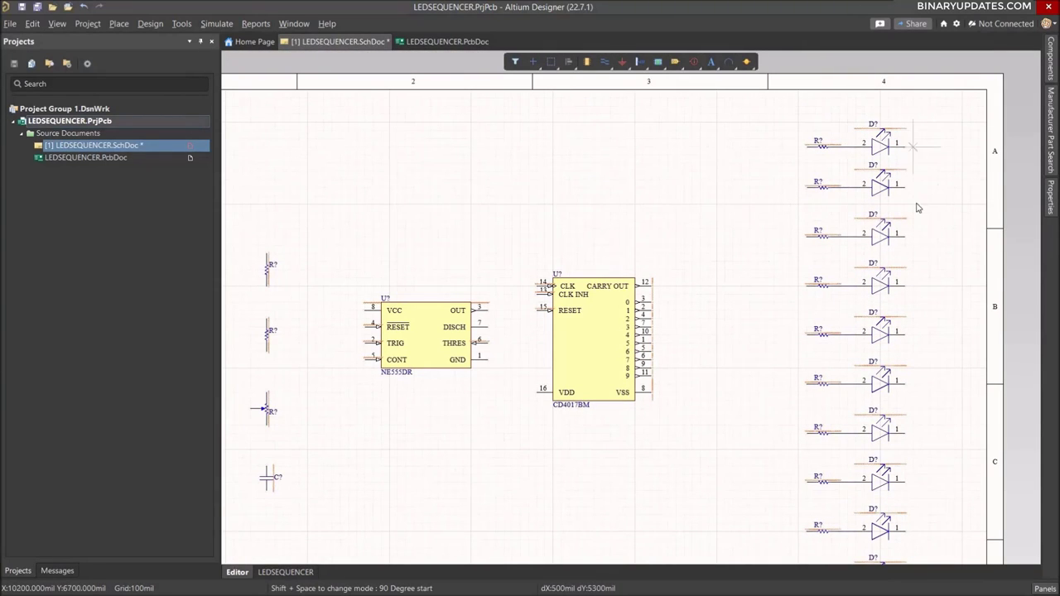
click(905, 146)
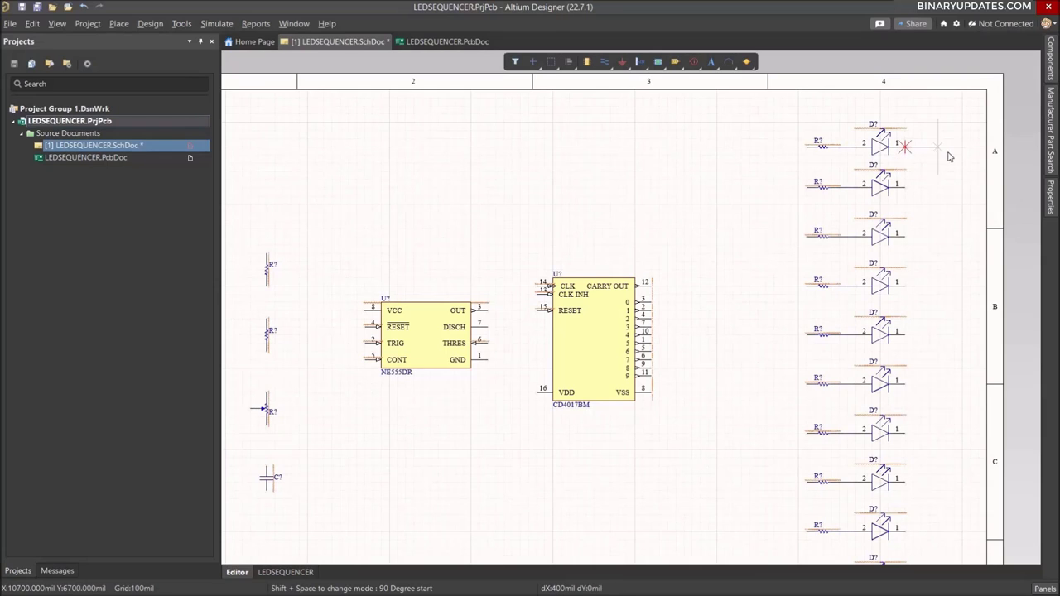
key(space)
ctrl+scroll(939, 374, down, 2)
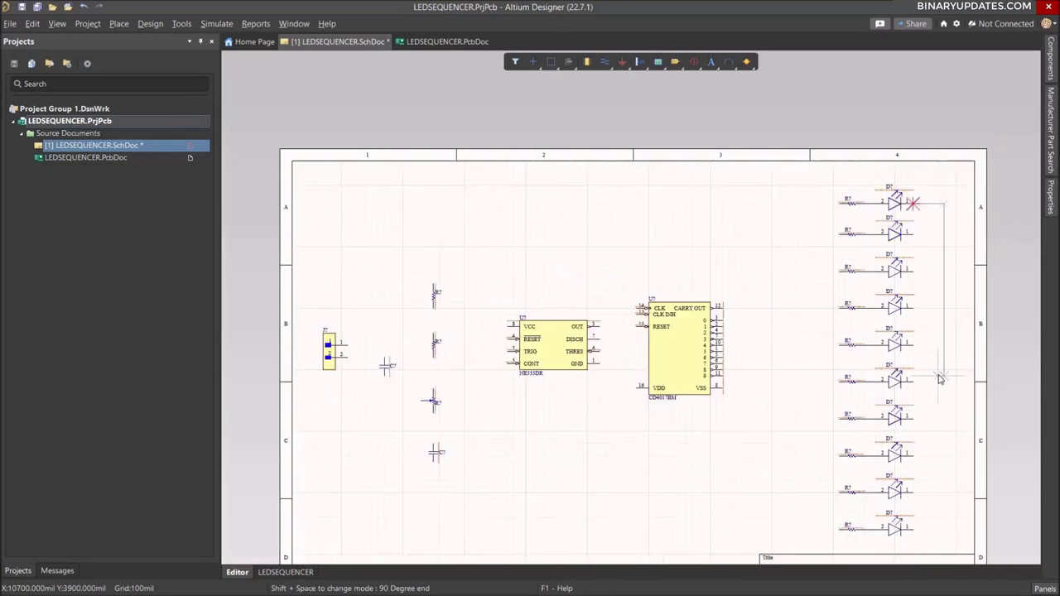
ctrl+scroll(939, 378, down, 2)
ctrl+scroll(931, 464, up, 1)
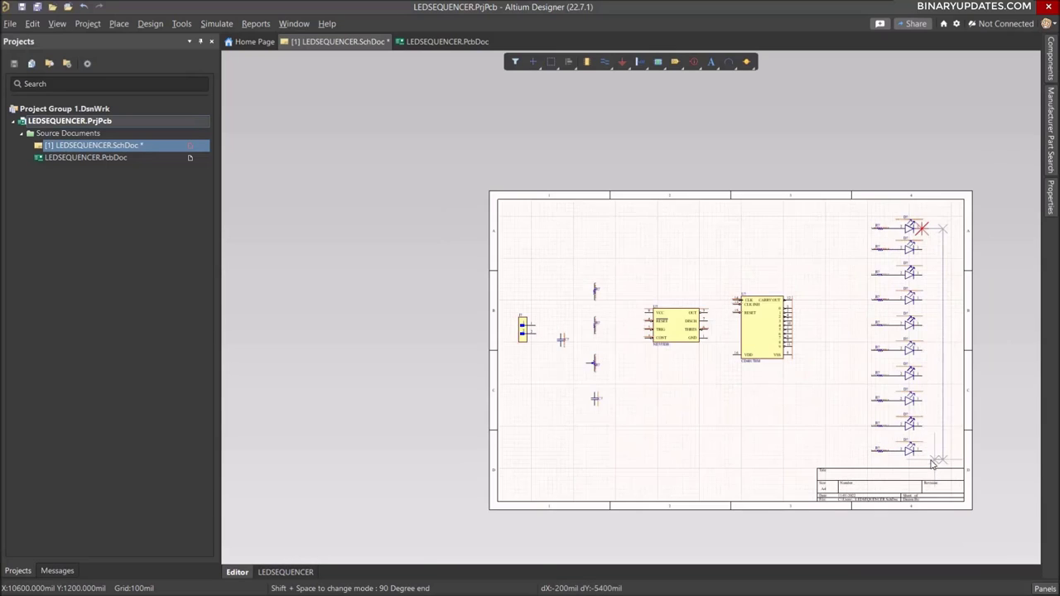
ctrl+scroll(931, 464, up, 2)
key(space)
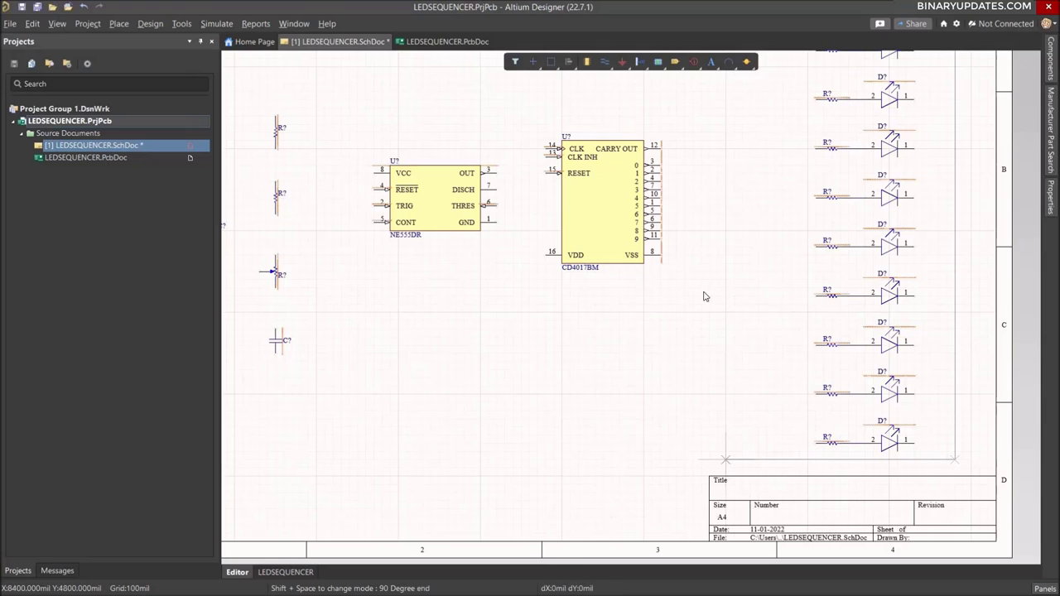
click(669, 260)
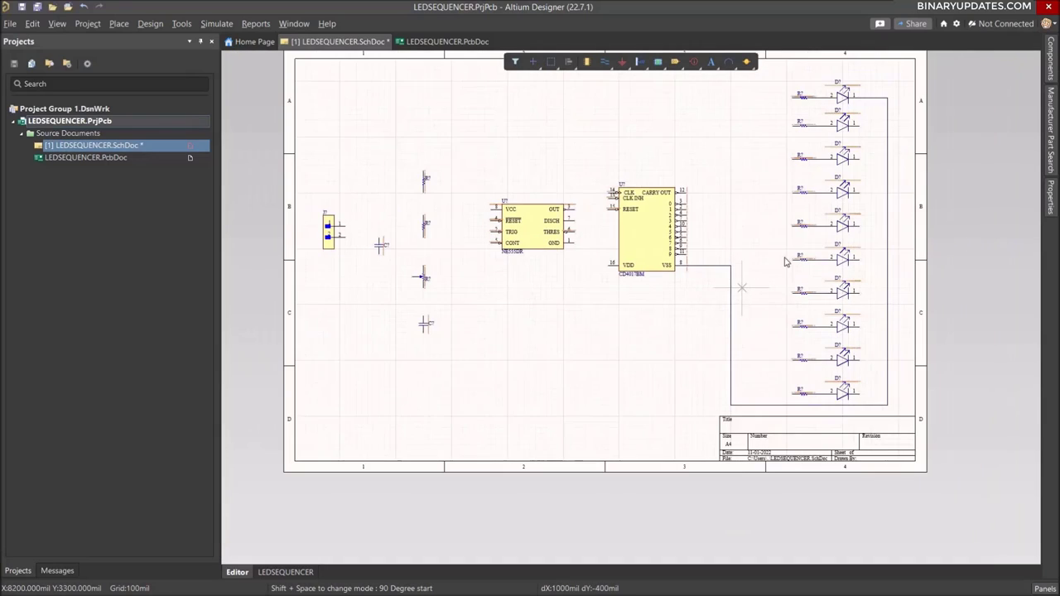
- Wire pin 1 of the second to fifth LEDs from above to the common vertical wire beside the LED column
ctrl+scroll(740, 289, down, 1)
ctrl+scroll(898, 158, up, 2)
click(847, 118)
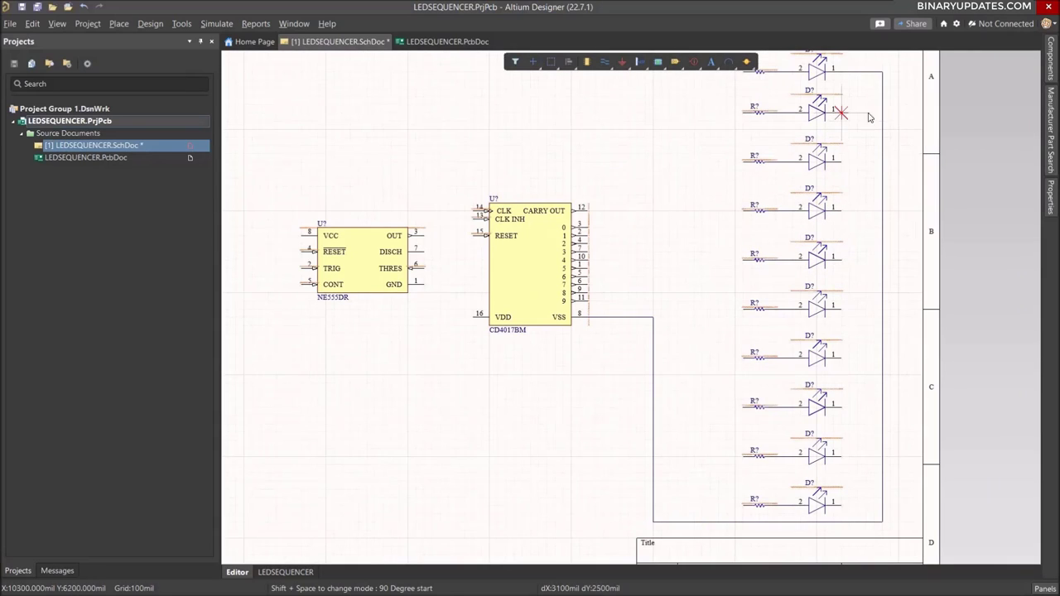
click(883, 114)
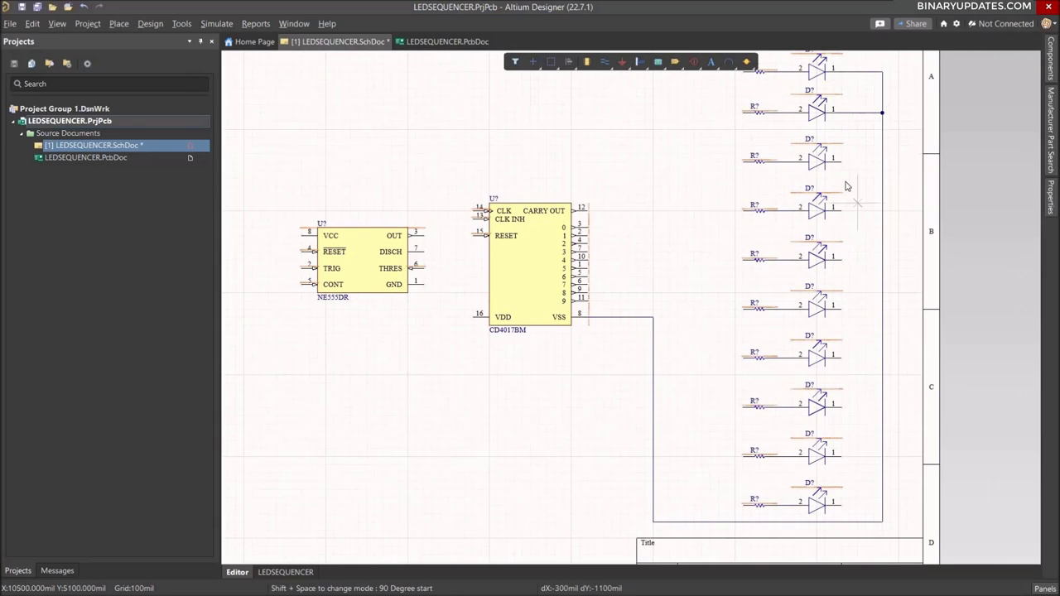
click(838, 161)
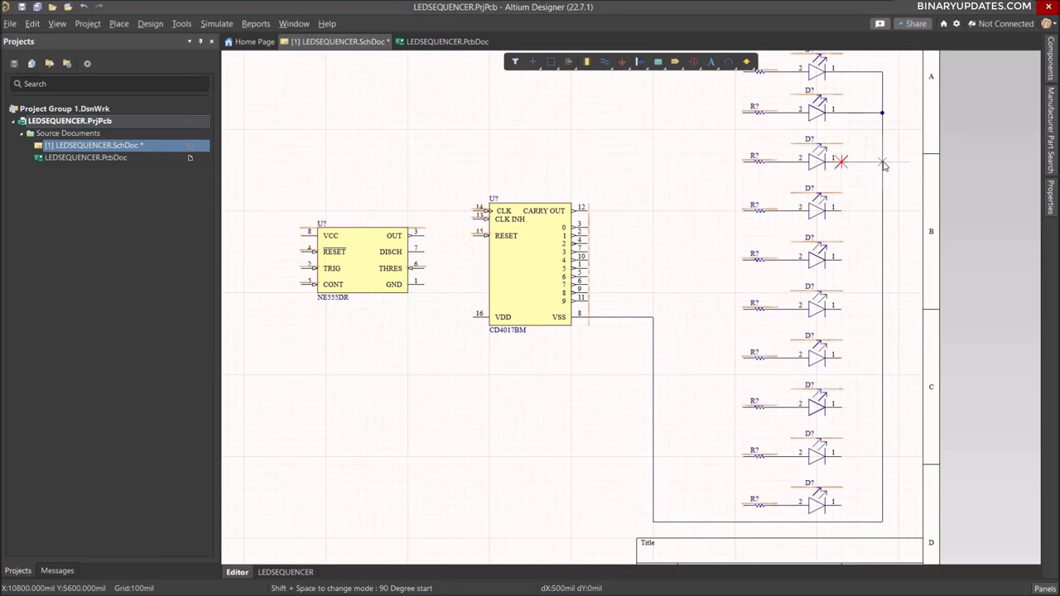
click(883, 162)
click(842, 214)
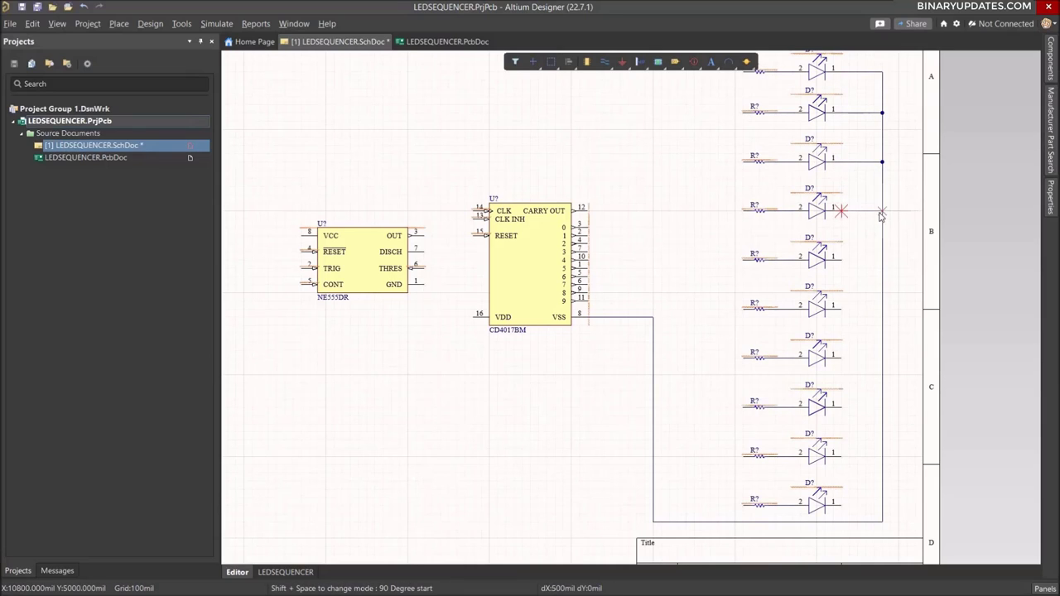
click(883, 211)
click(842, 260)
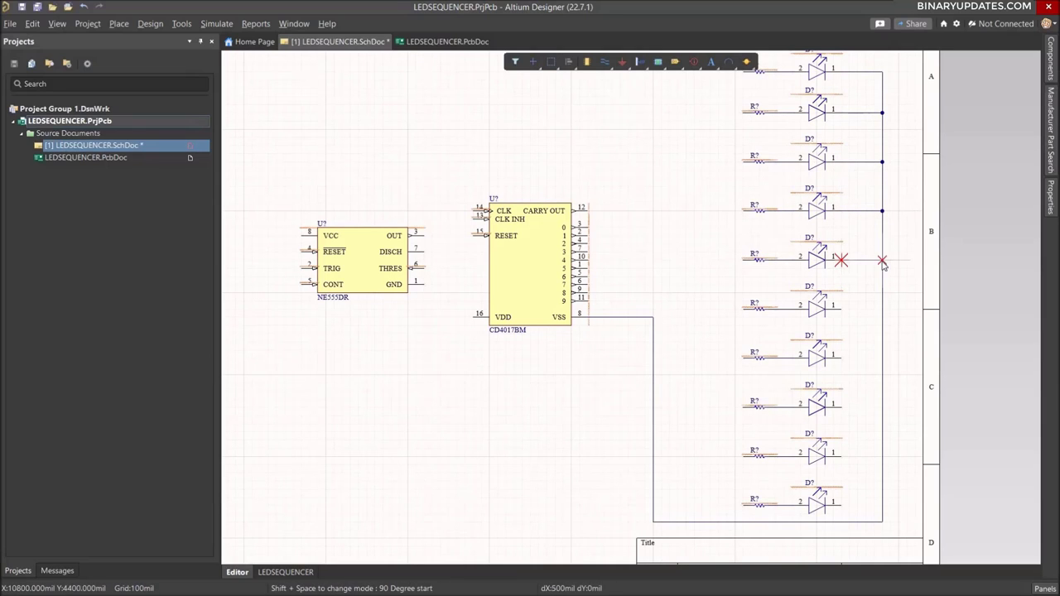
click(883, 260)
- Wire pin 1 of the five lowest LEDs to the common vertical wire beside the LED column
click(841, 309)
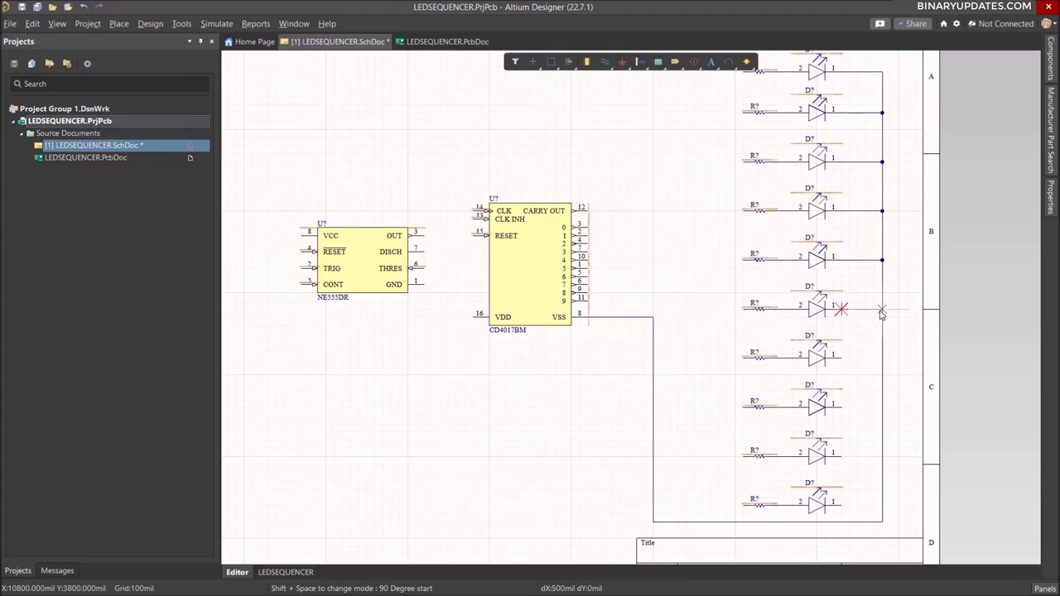
click(883, 309)
click(840, 357)
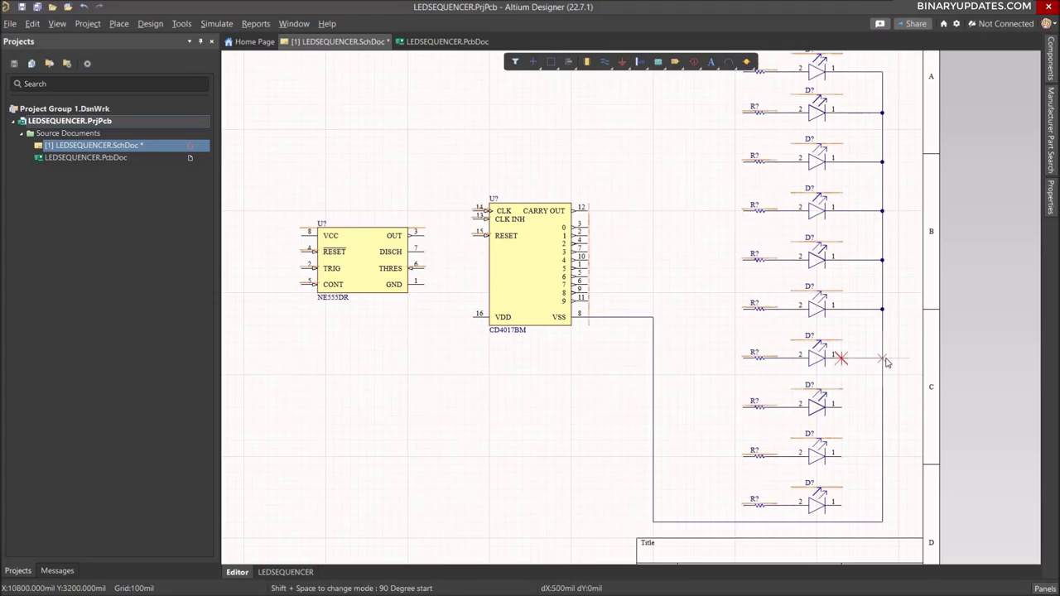
click(883, 358)
click(870, 409)
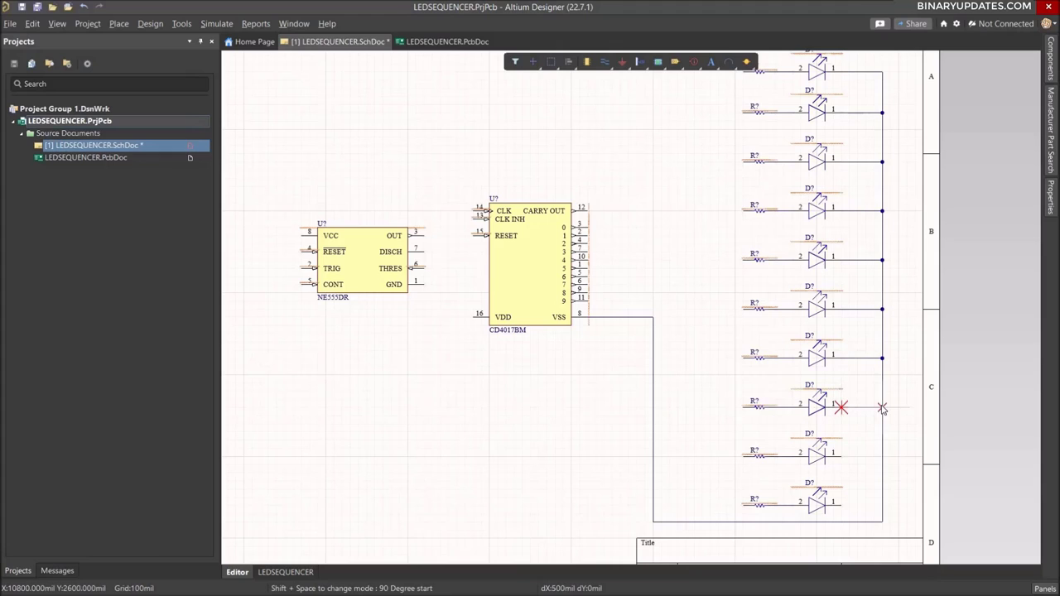
click(883, 407)
click(860, 466)
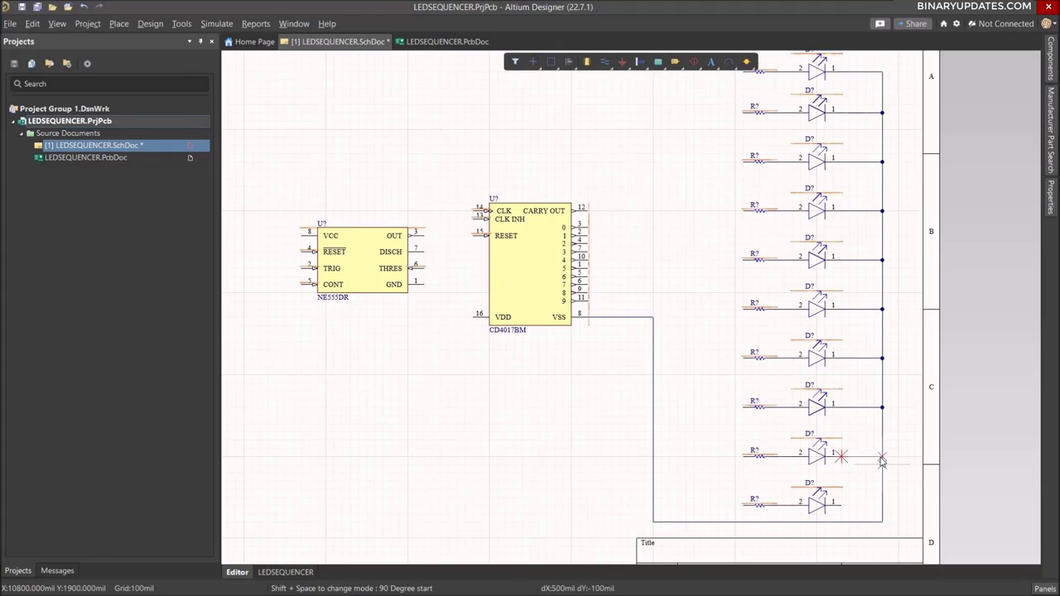
click(883, 456)
click(840, 506)
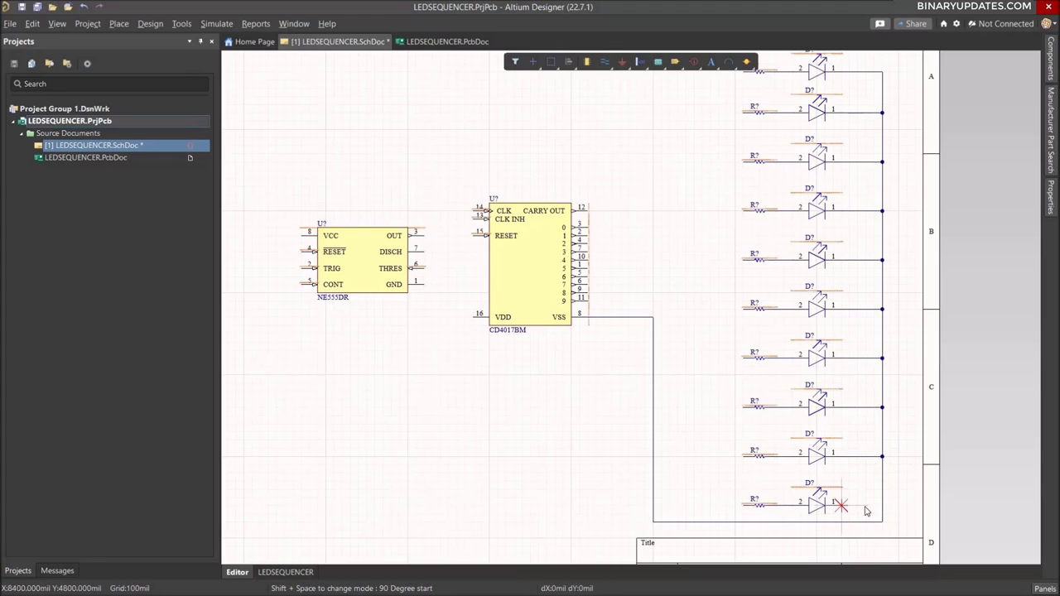
click(882, 506)
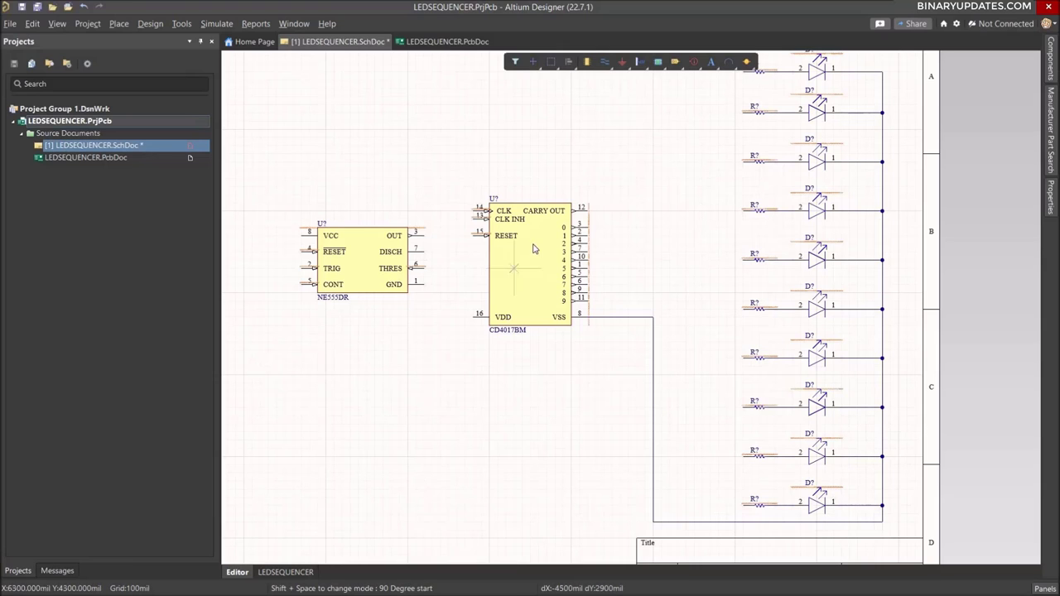
ctrl+scroll(664, 242, down, 3)
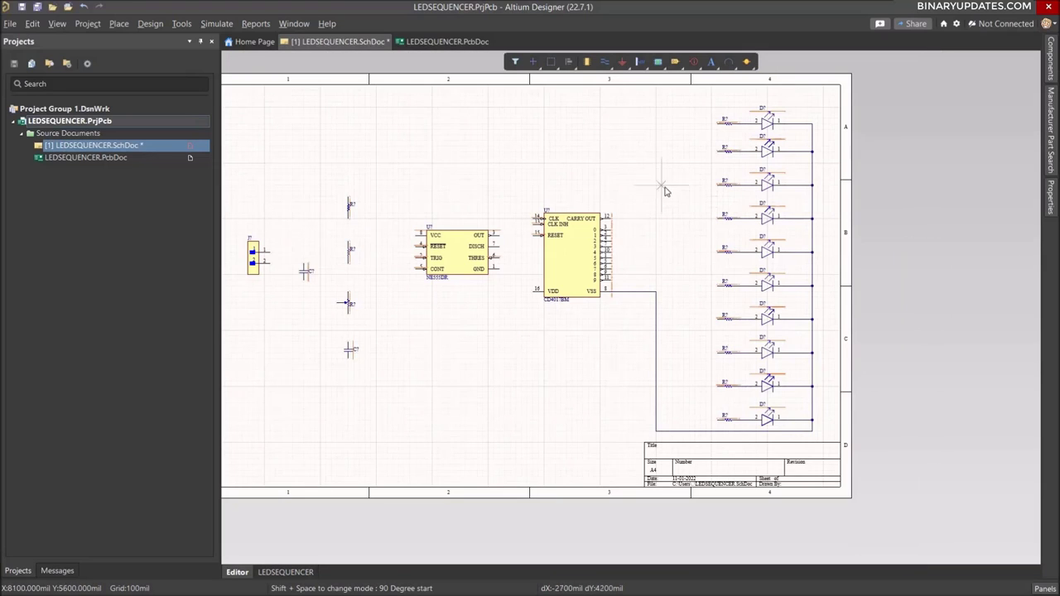
ctrl+scroll(674, 173, up, 2)
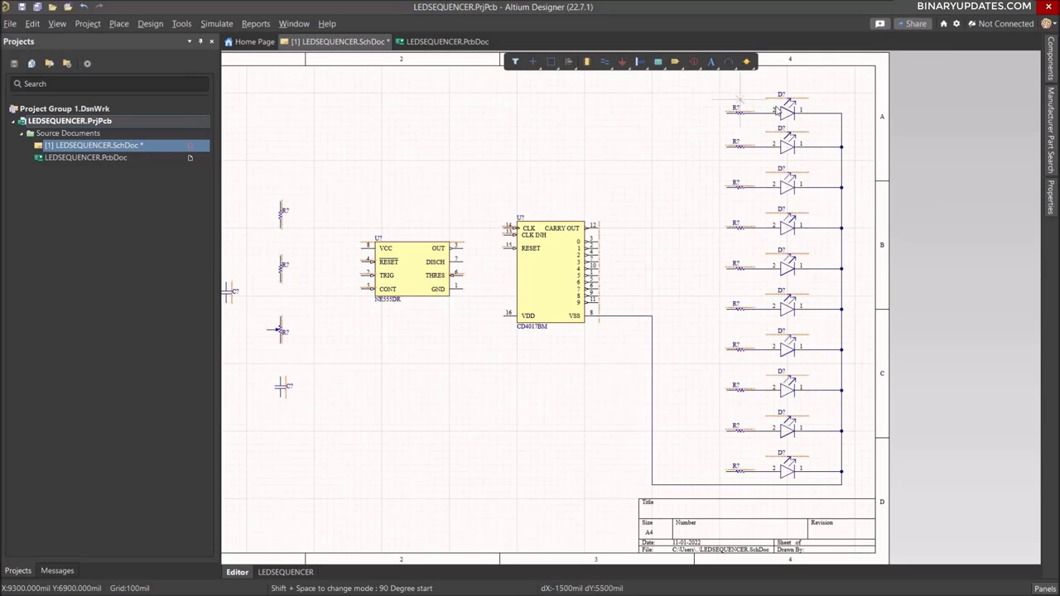
- Wire CD4017BM outputs 0 (pin 3) and 1 (pin 2) to the free ends of the two topmost LED resistors
click(617, 242)
click(726, 112)
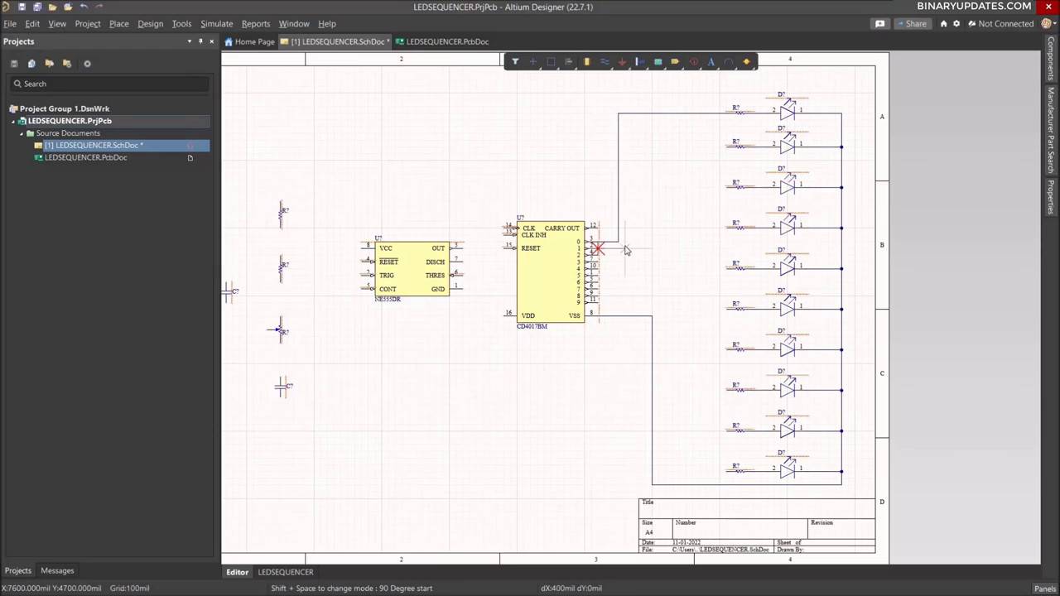
click(625, 249)
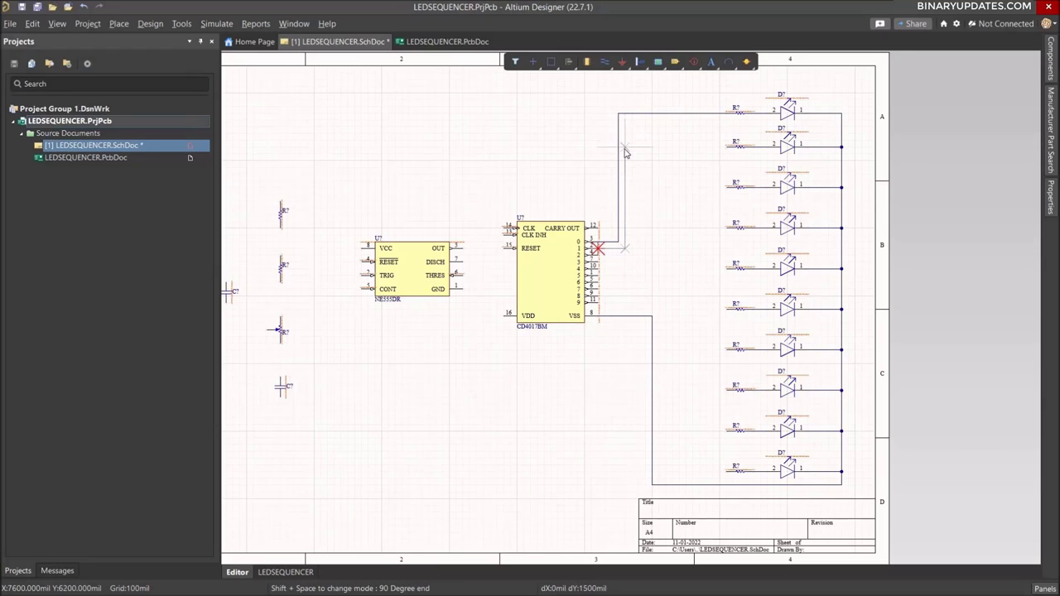
click(729, 147)
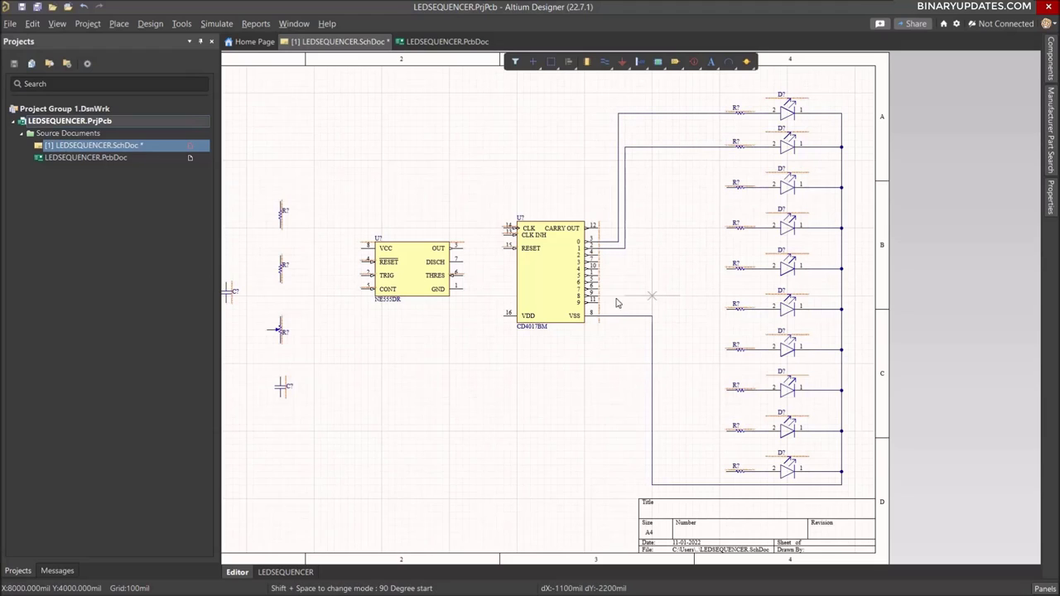
- Wire CD4017BM outputs 2 (pin 4) and 3 (pin 7) to the third and fourth LED resistors from above
click(628, 251)
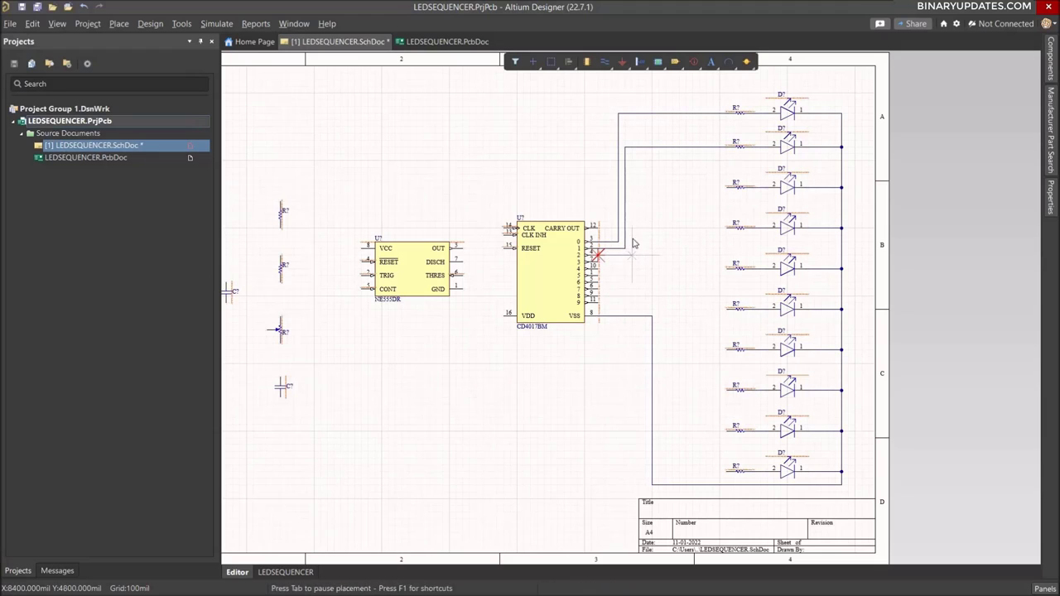
click(633, 184)
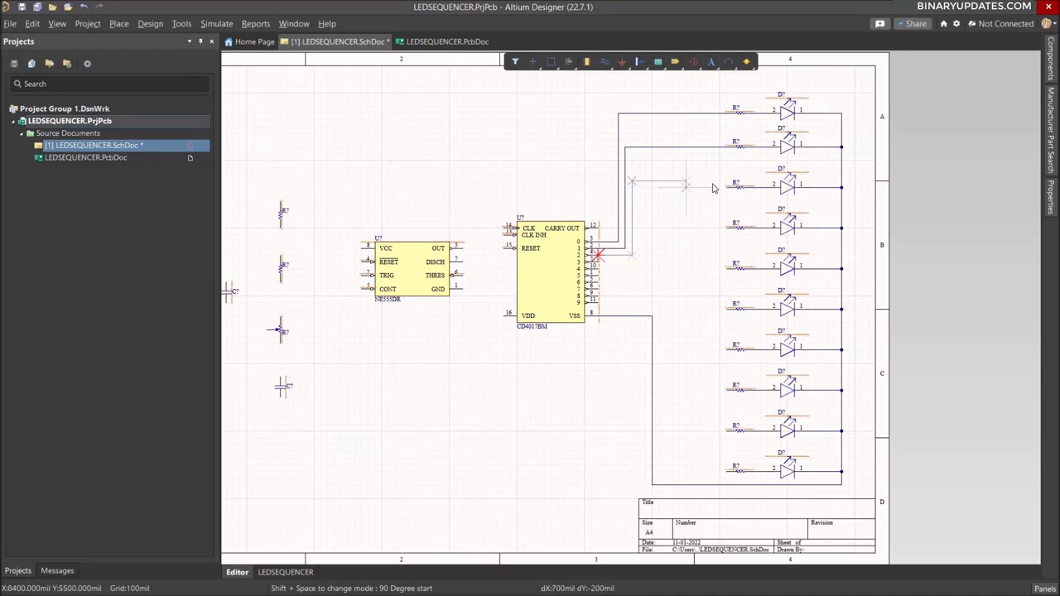
click(700, 210)
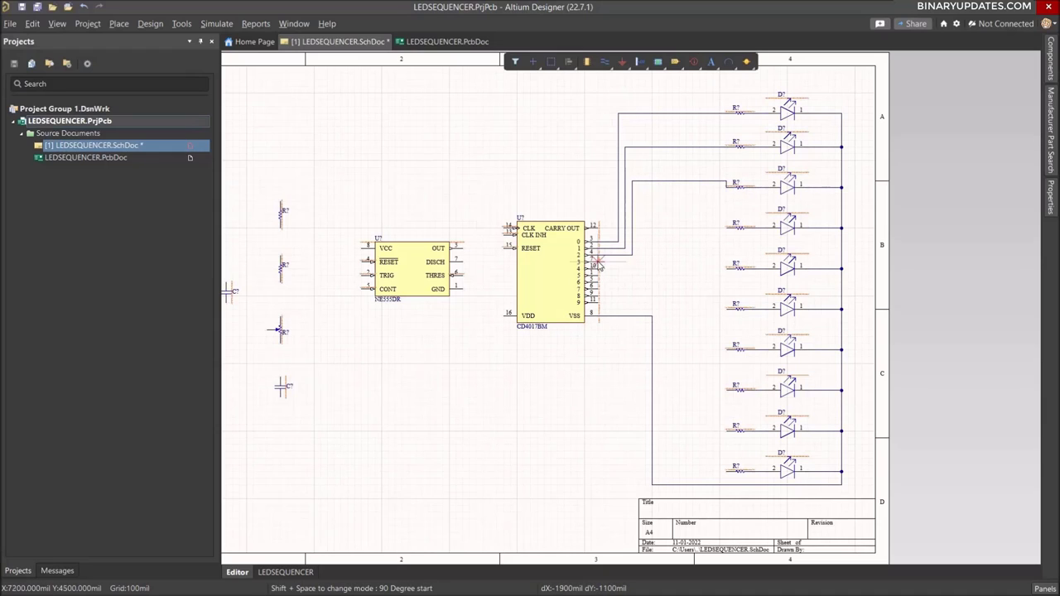
click(661, 266)
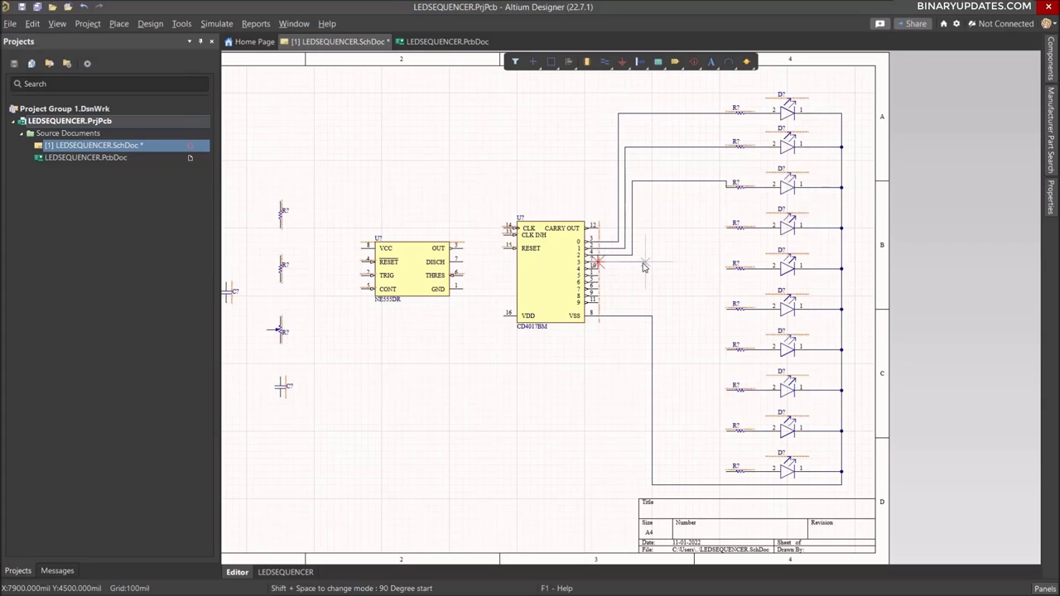
click(726, 227)
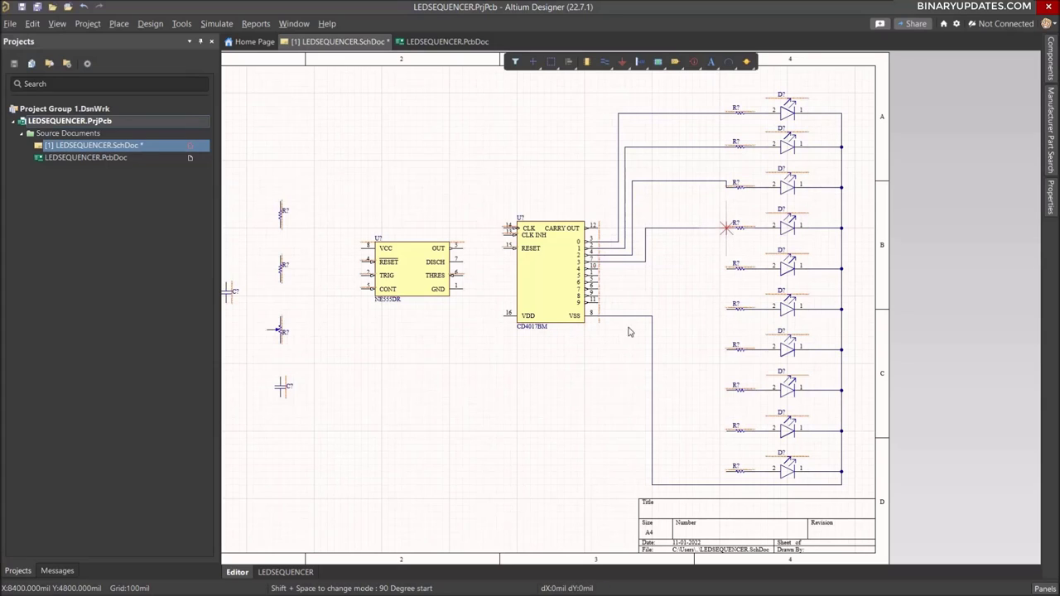
- Wire CD4017BM outputs 4 (pin 10) and 5 (pin 1) to the fifth and sixth LED resistors from above
click(598, 265)
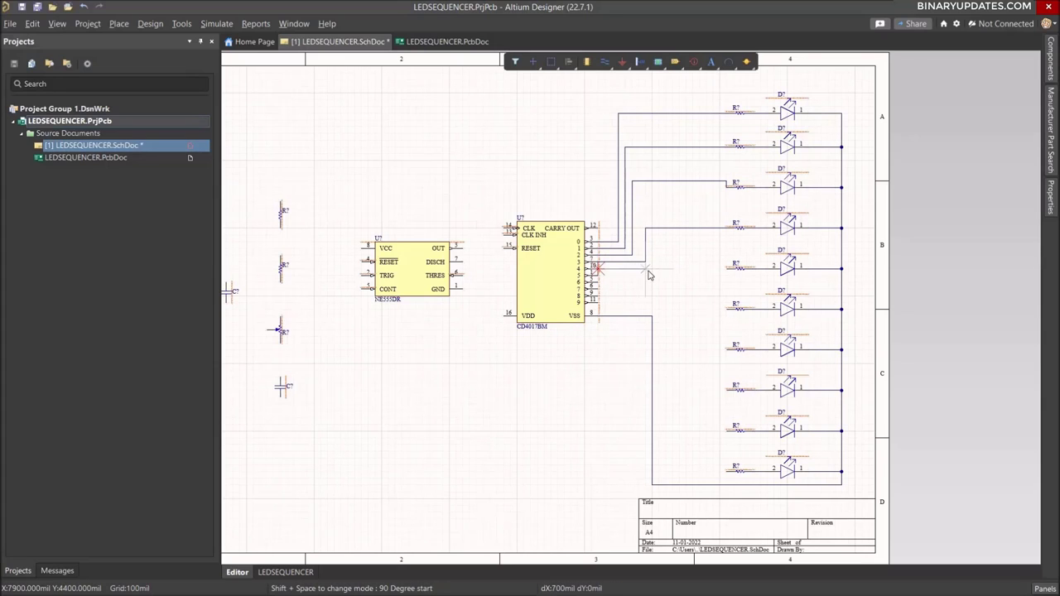
ctrl+scroll(651, 276, up, 2)
click(623, 272)
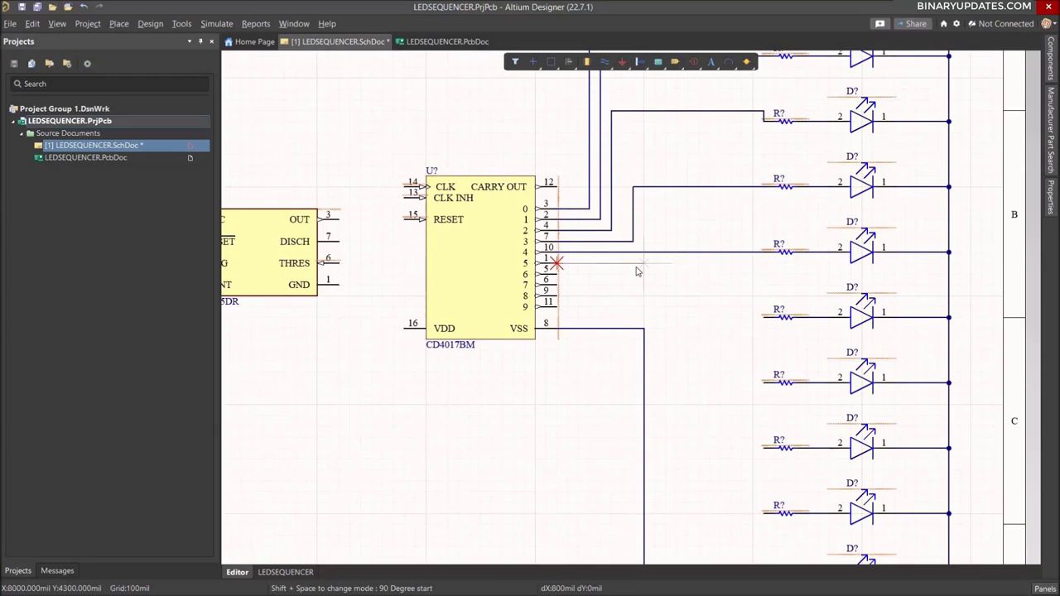
click(635, 271)
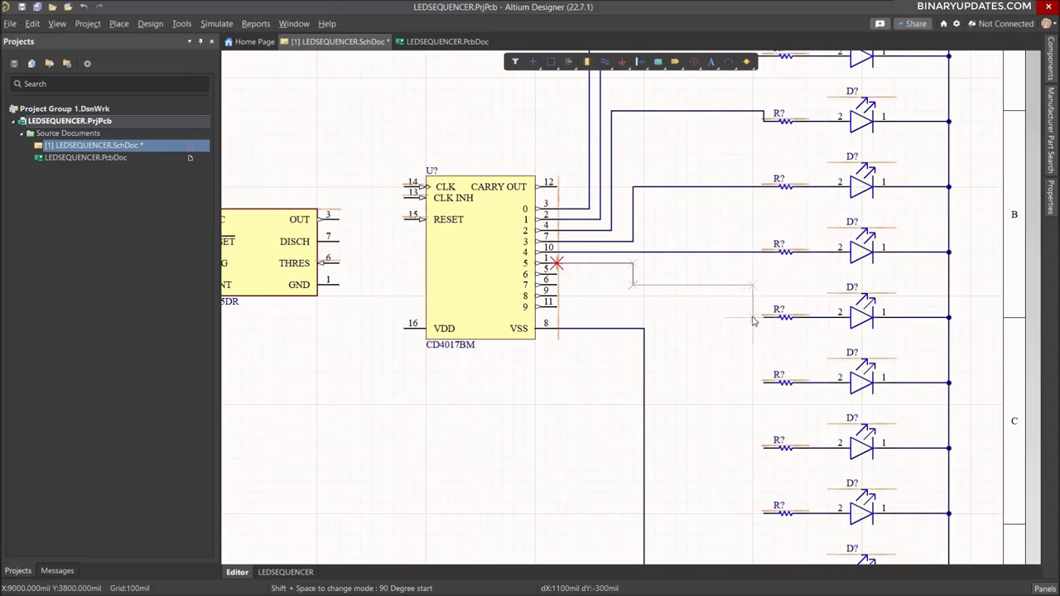
click(754, 317)
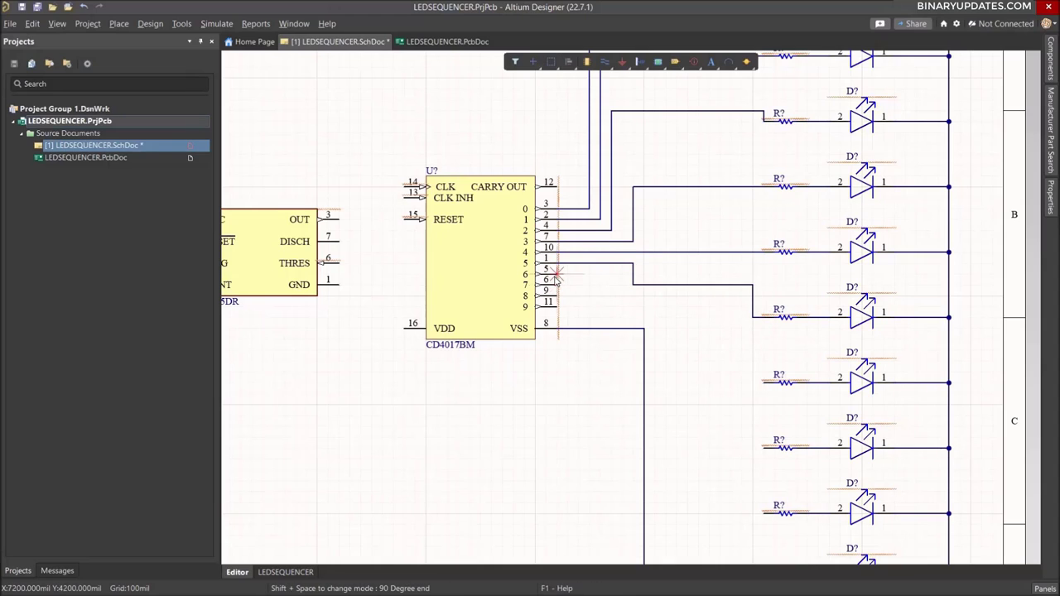
- Wire CD4017BM outputs 6 (pin 5) and 7 (pin 6) in stepped routes to the seventh and eighth LED resistors from above
click(557, 275)
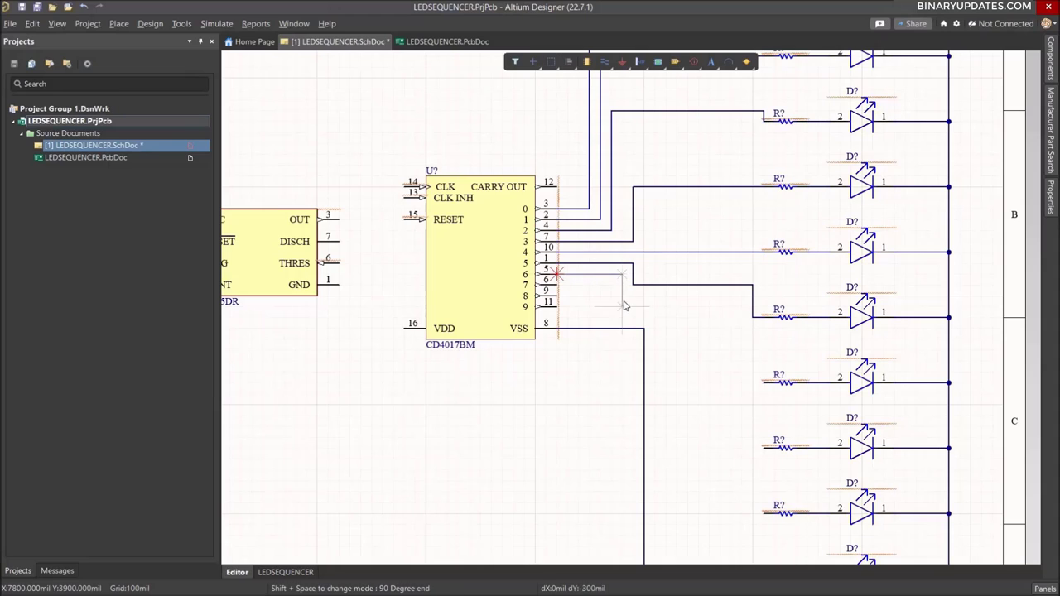
click(622, 297)
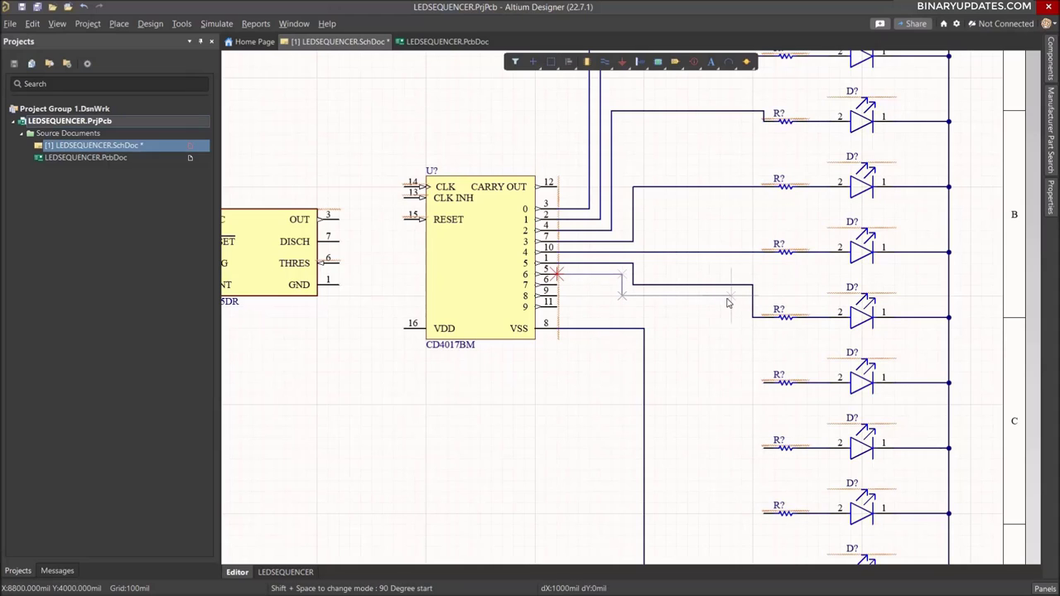
click(731, 296)
click(731, 382)
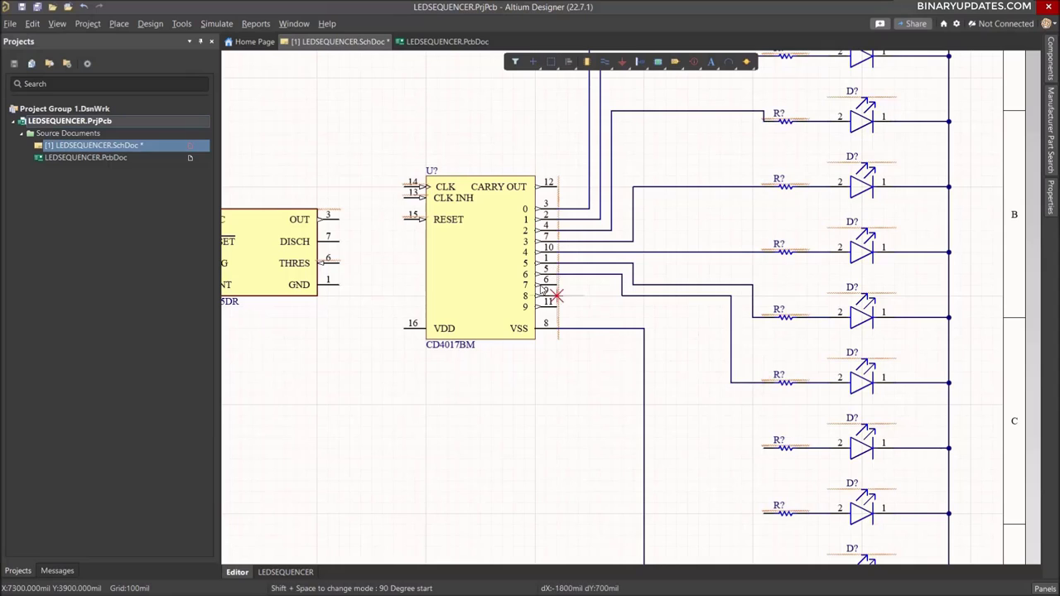
click(612, 308)
click(709, 308)
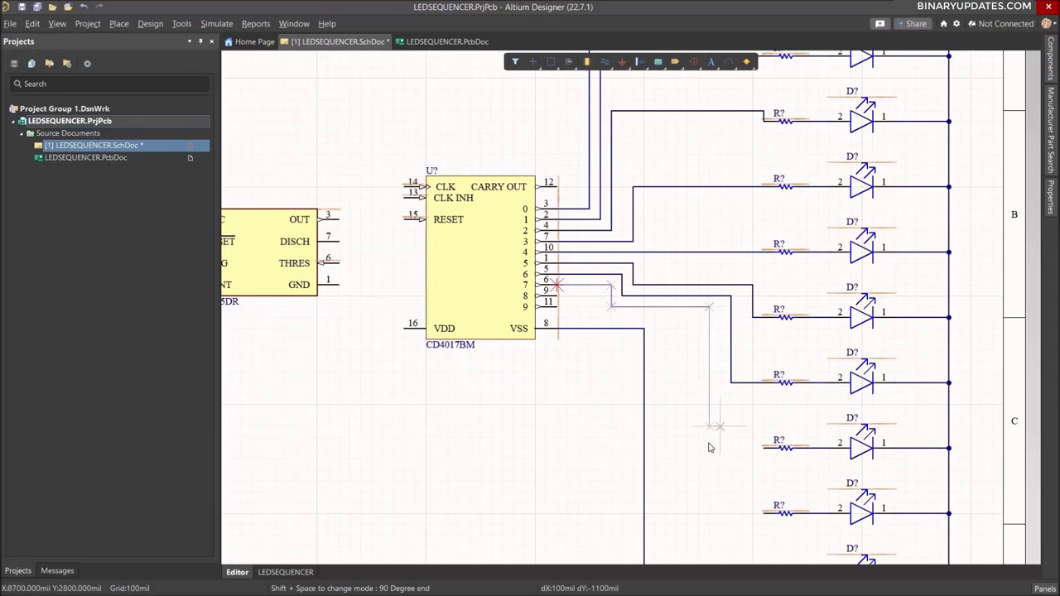
click(709, 448)
click(762, 448)
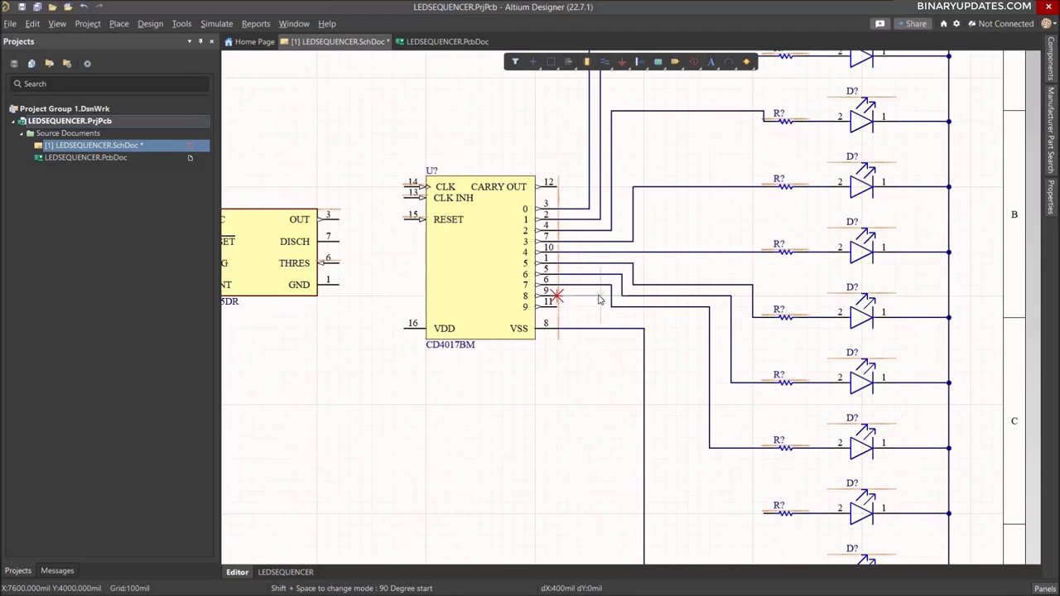
- Wire CD4017BM output 8 (pin 9) in a stepped route to the ninth LED resistor from above
click(601, 323)
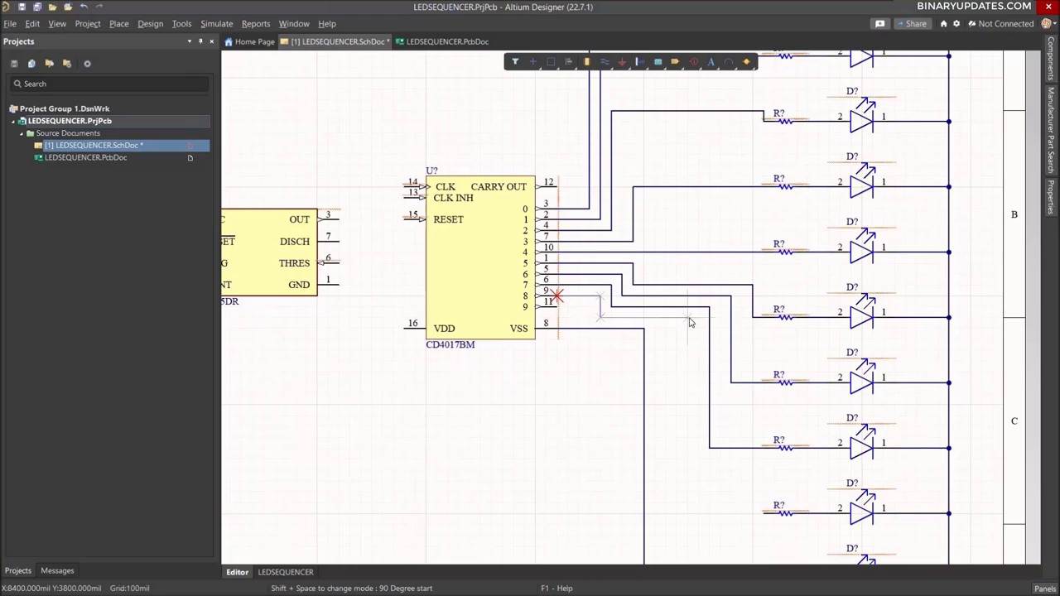
click(686, 318)
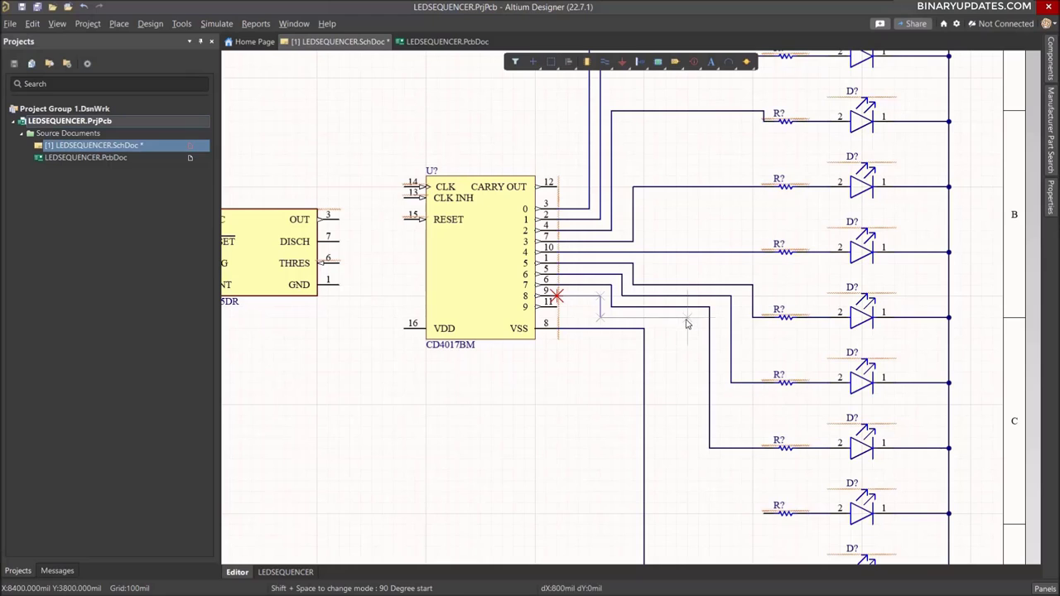
click(764, 514)
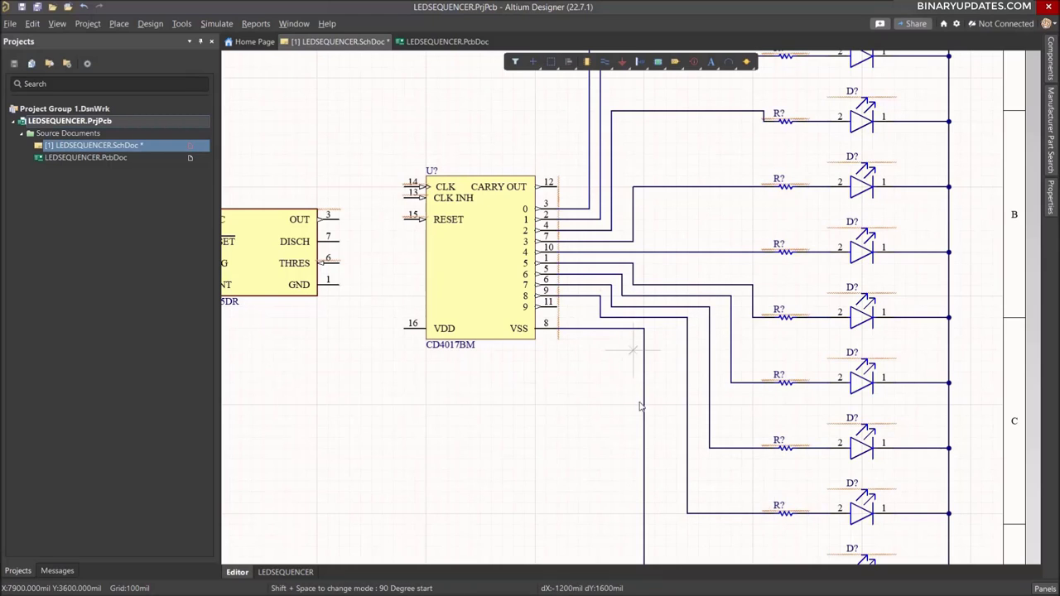
right_click(646, 411)
- Move the long vertical section of the VSS wire about 600 mil closer to the CD4017BM
click(644, 410)
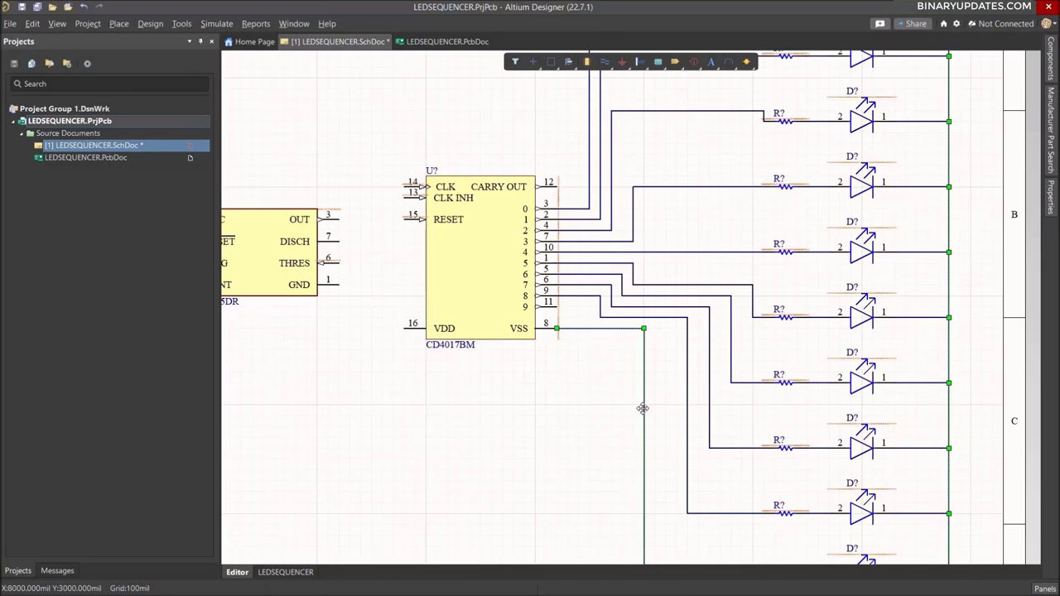
drag(644, 412, 577, 399)
click(611, 381)
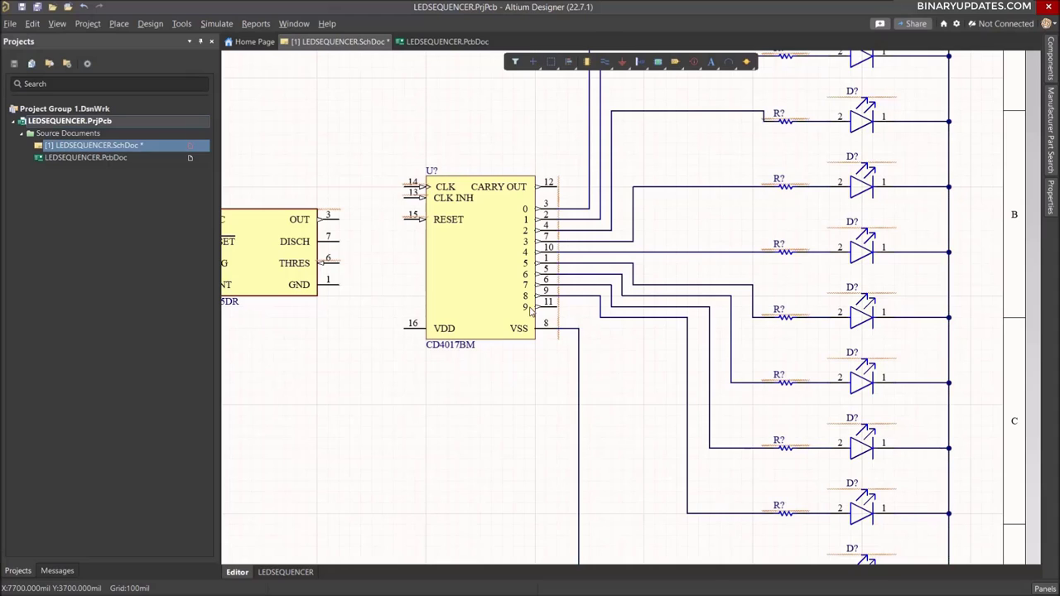
- Wire CD4017BM output 9 (pin 11) in a stepped route to the lowest LED resistor and end wire placement
key(ctrl+w)
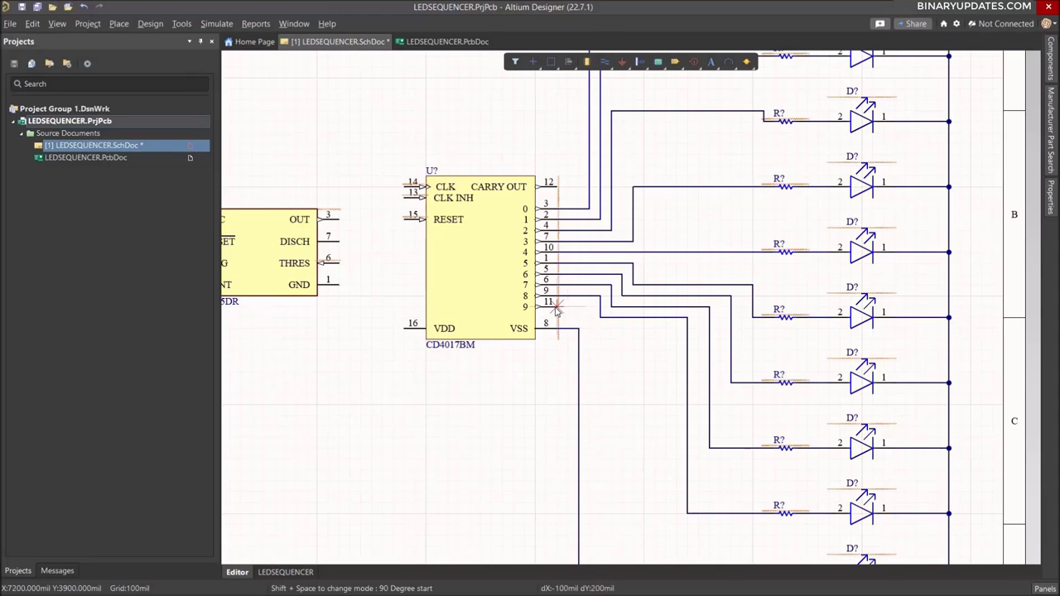
click(558, 307)
click(591, 307)
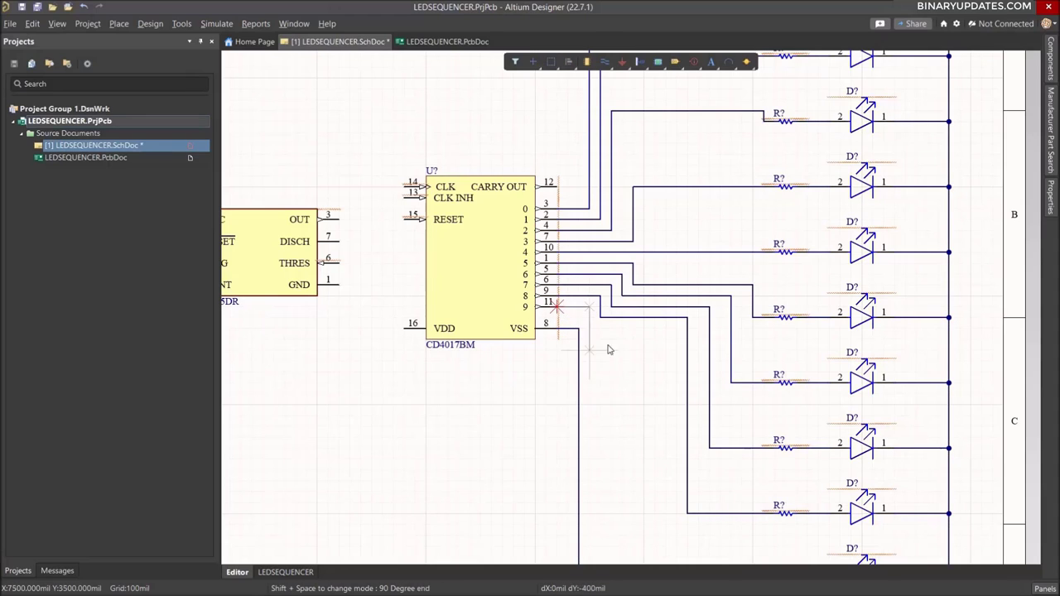
click(666, 341)
ctrl+scroll(656, 397, down, 2)
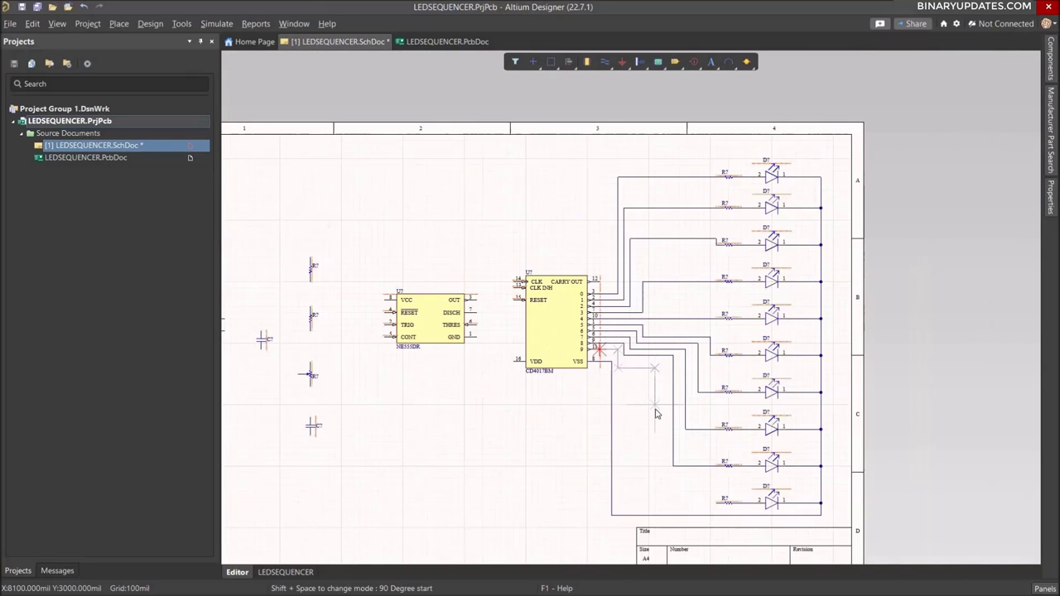
key(Page_Up)
key(Page_Up)
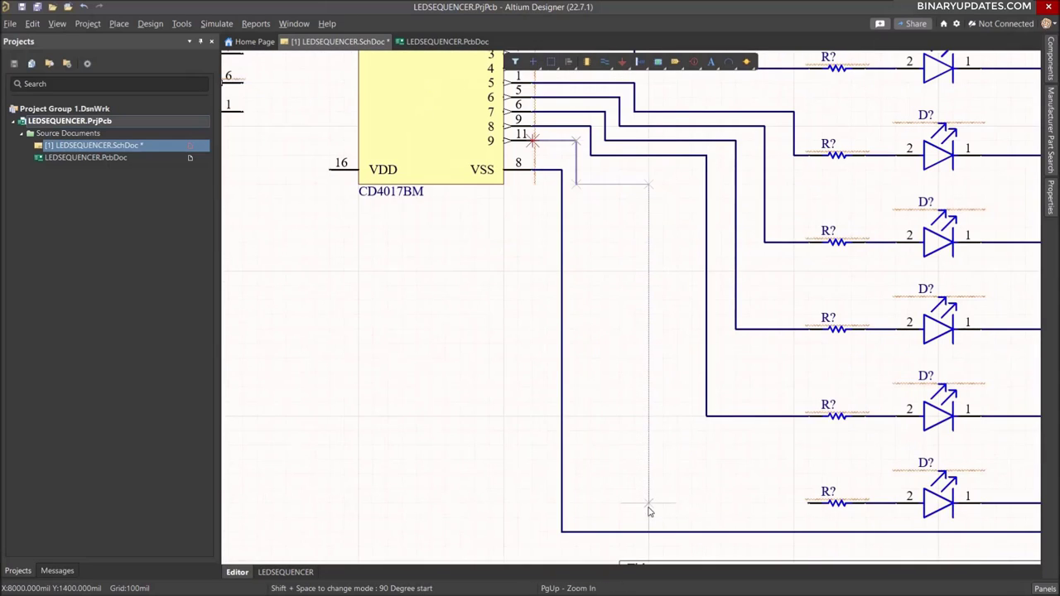
click(807, 502)
key(Page_Down)
key(Page_Down)
key(Page_Down)
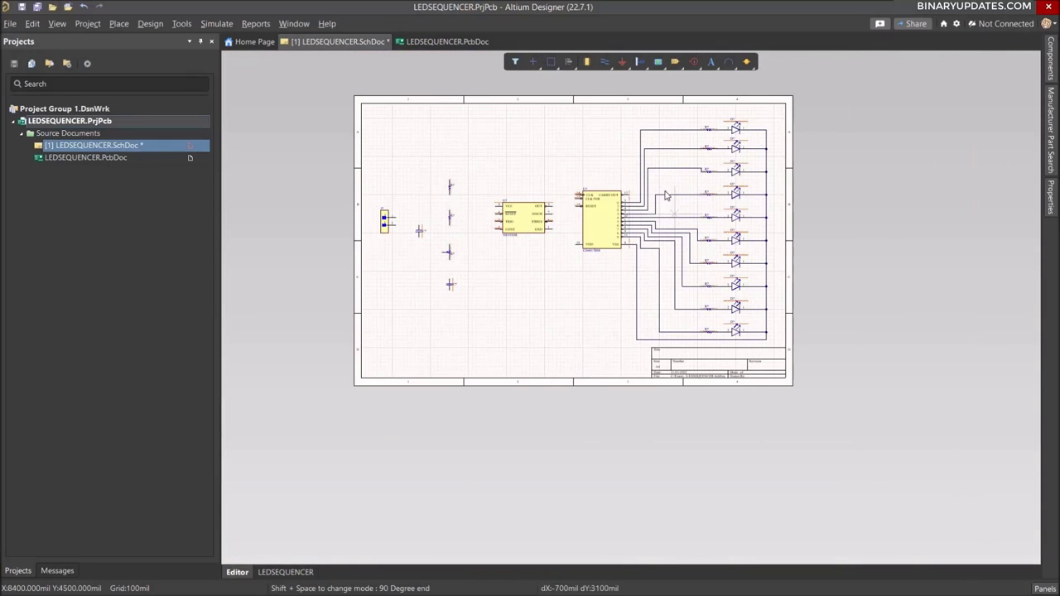
key(Page_Up)
key(Page_Up)
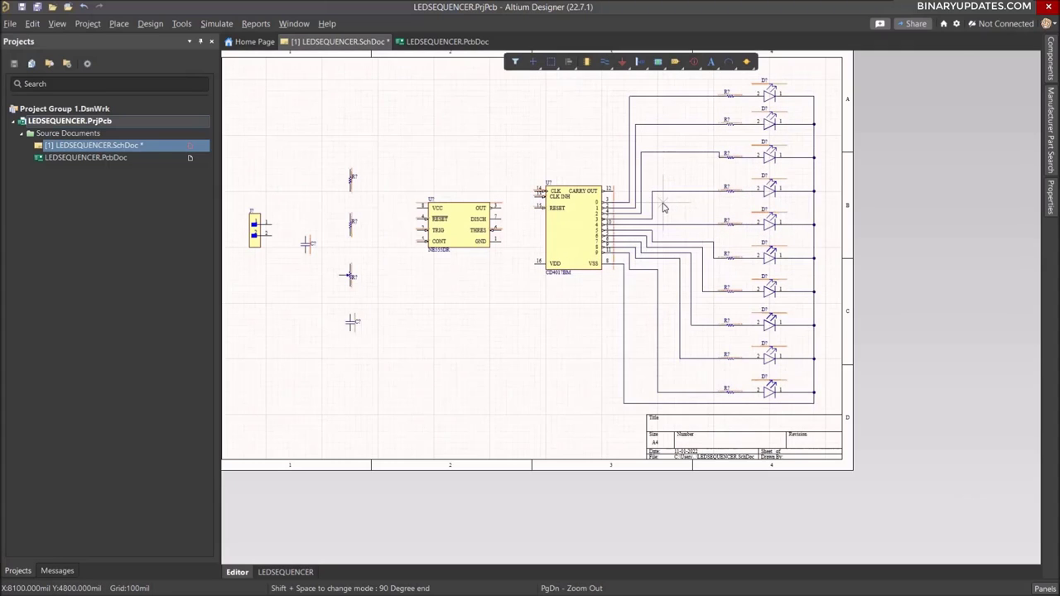
key(ctrl+z)
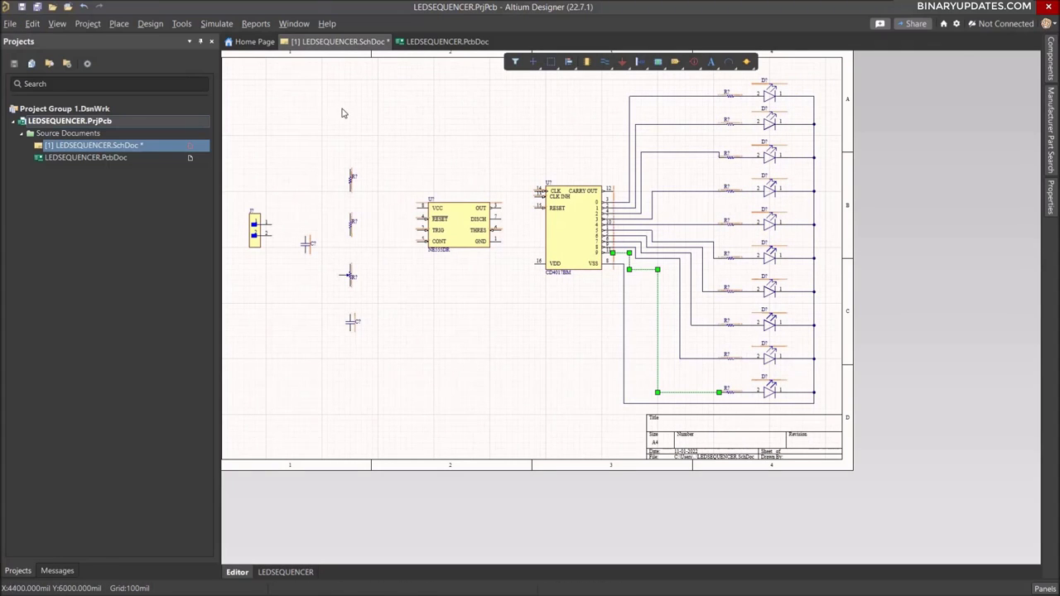
- Fit the whole schematic in view and move the sixth LED resistor from above up to the level of its horizontal wire from output 5
click(57, 23)
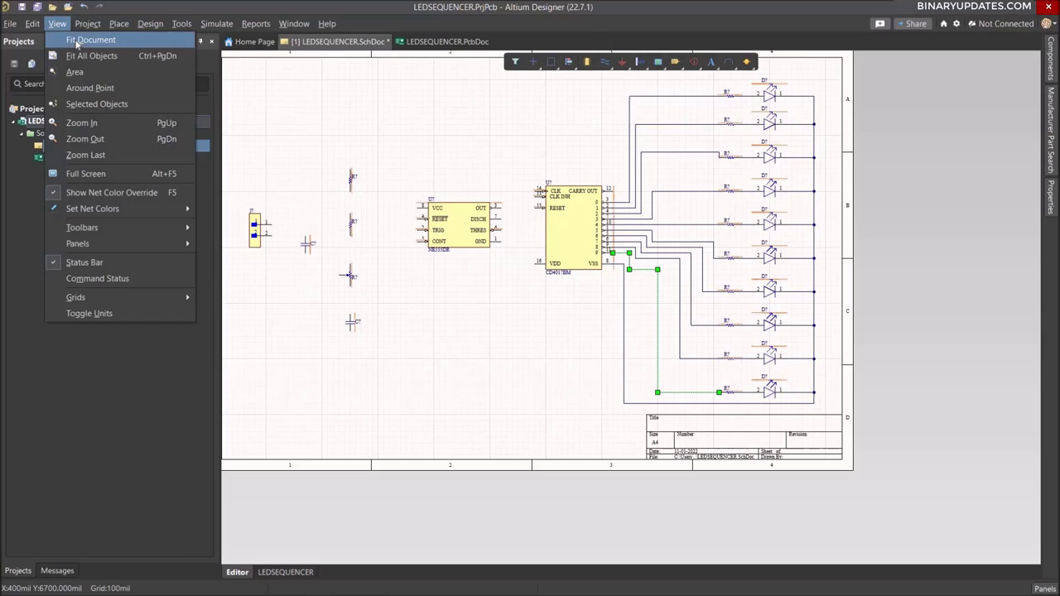
click(73, 43)
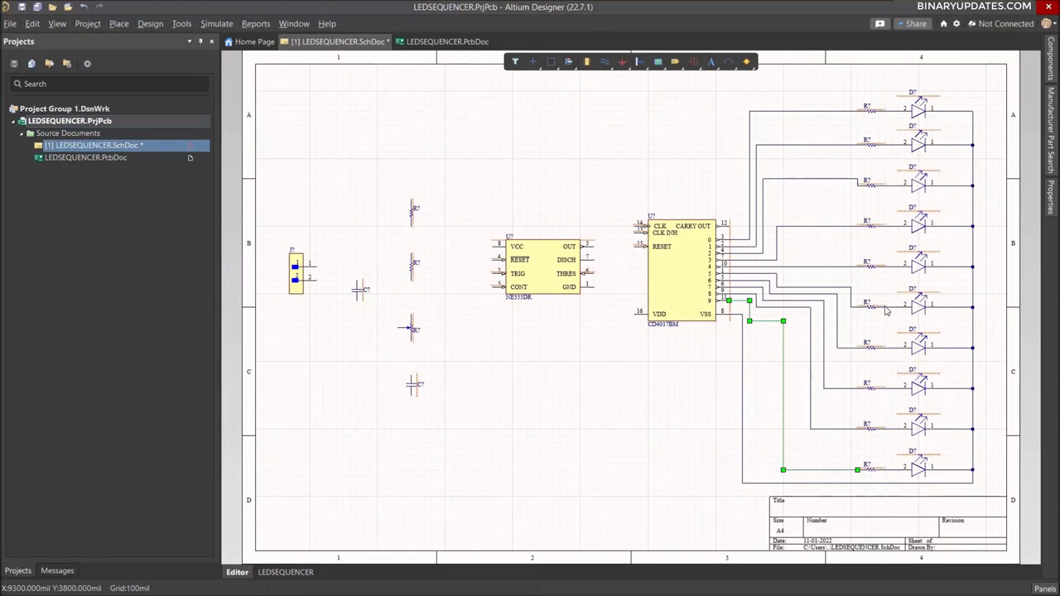
drag(884, 309, 886, 291)
click(770, 395)
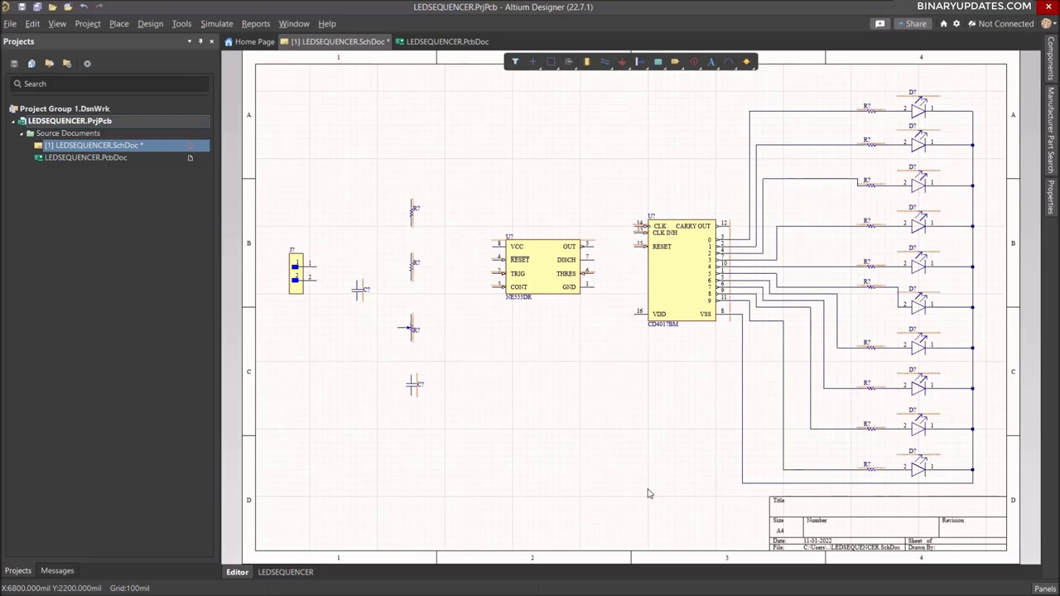
- Wire the two vertically stacked resistors, the potentiometer and the capacitor below it together in series
ctrl+scroll(478, 386, up, 2)
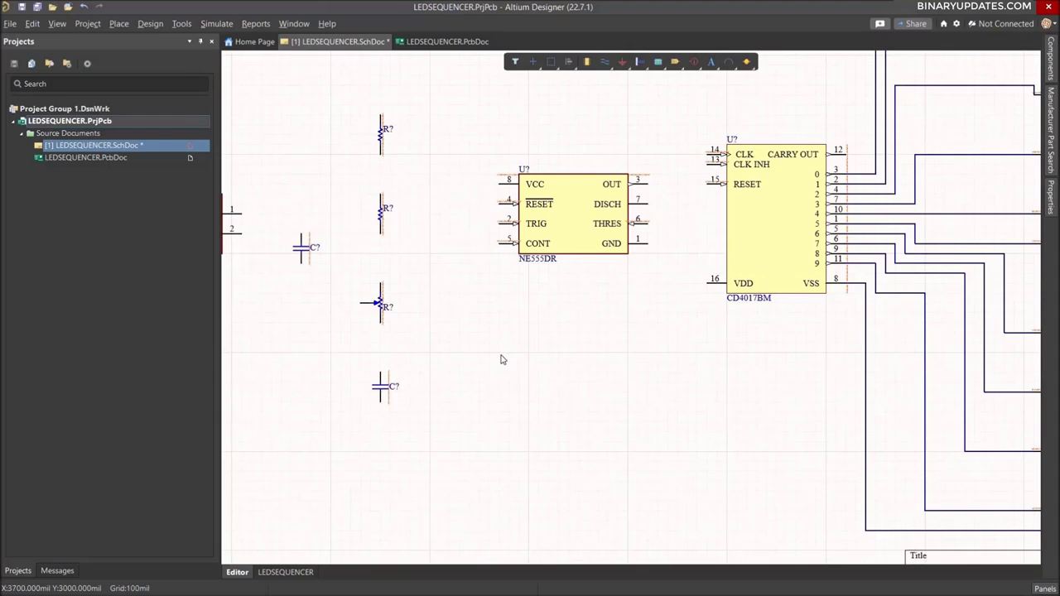
key(ctrl+w)
click(380, 154)
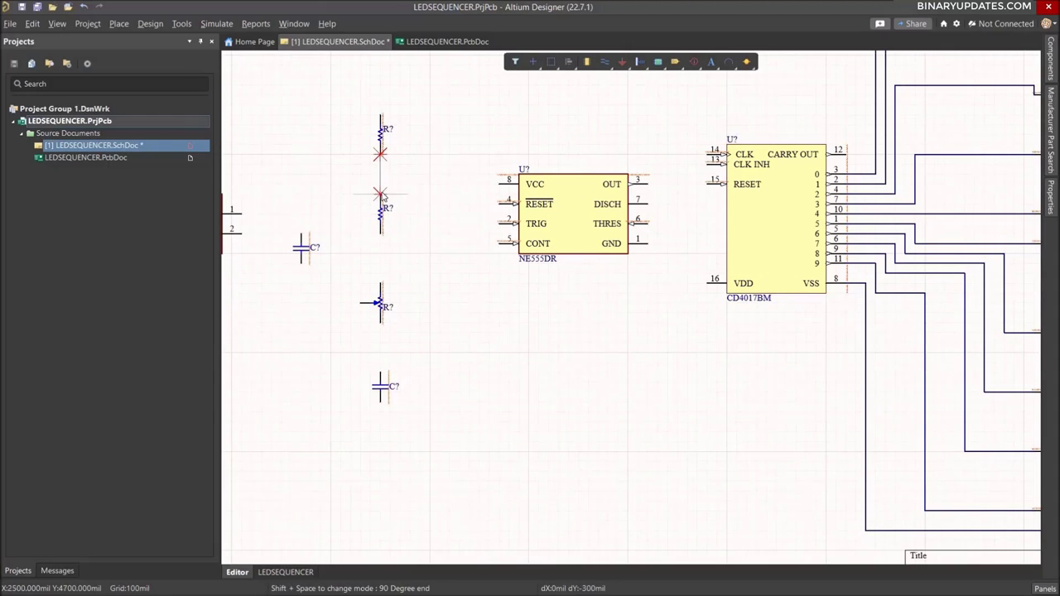
click(380, 195)
click(380, 234)
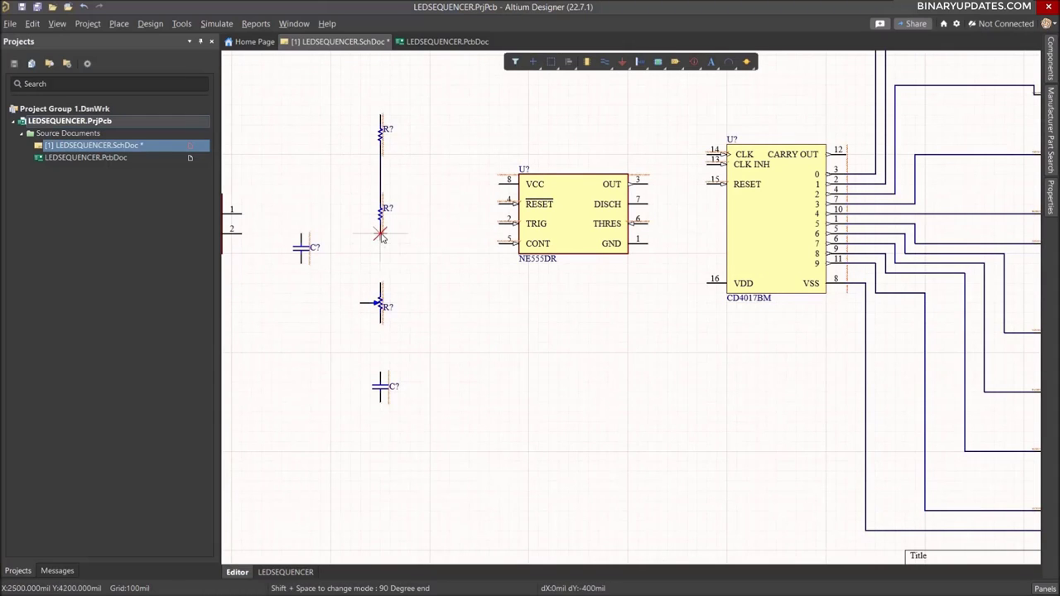
click(380, 296)
click(380, 321)
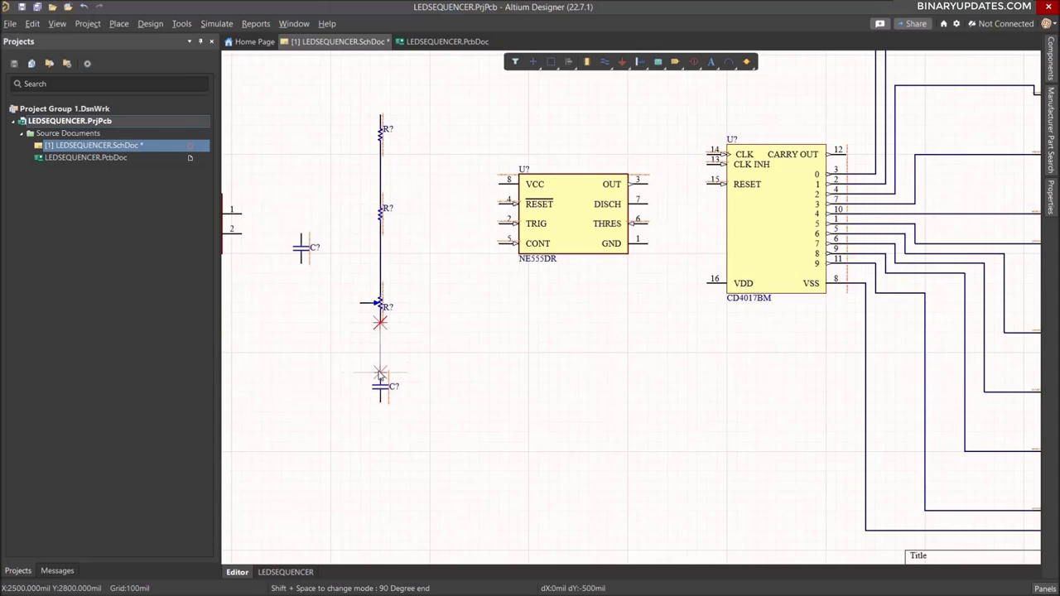
click(380, 375)
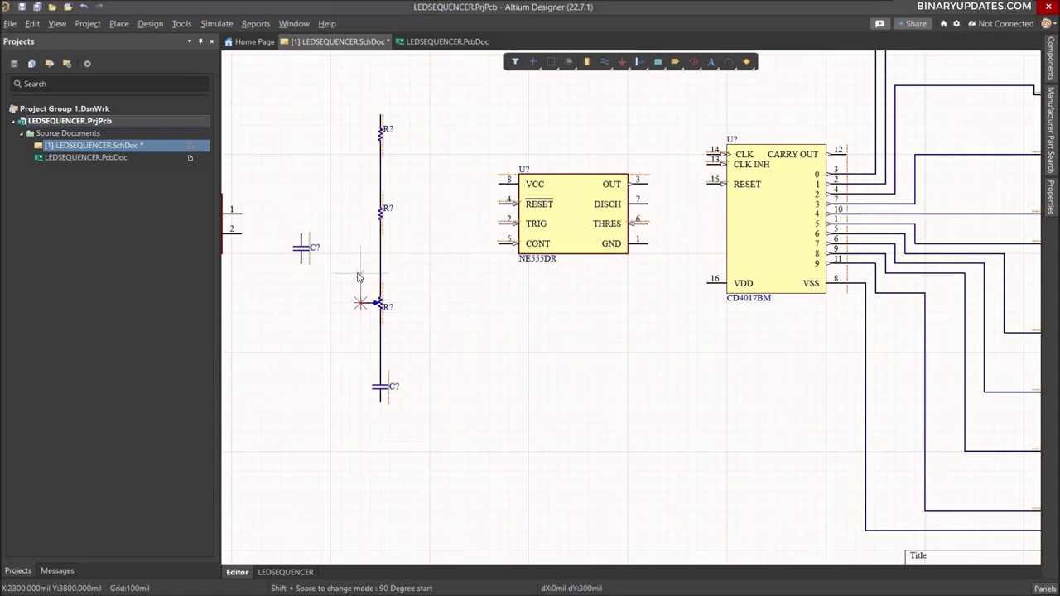
- Wire the potentiometer's wiper to the vertical wire above it and move the loop's vertical section 100 mil closer to the potentiometer
click(331, 302)
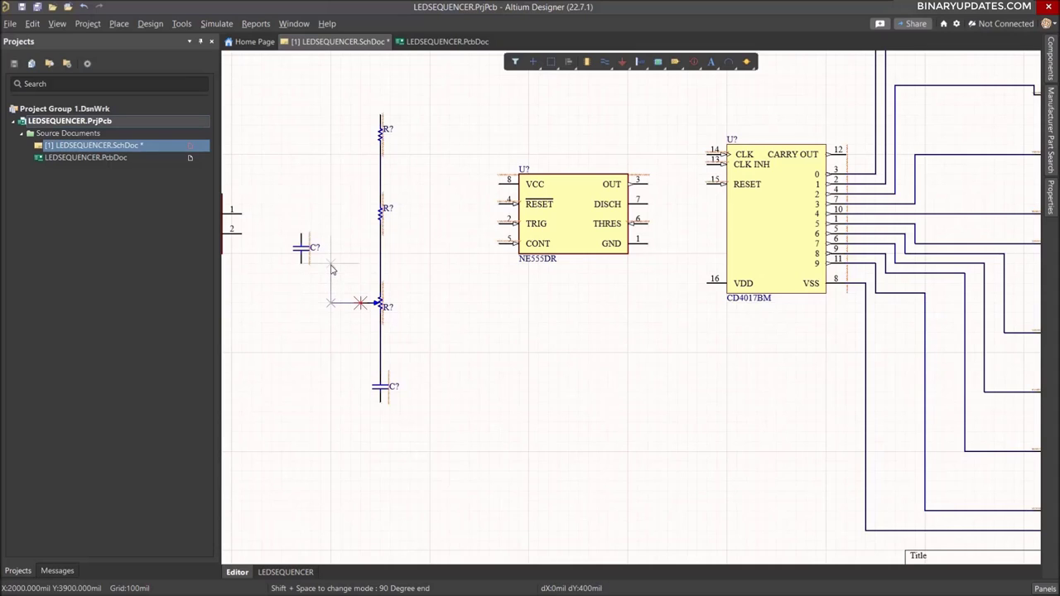
click(380, 264)
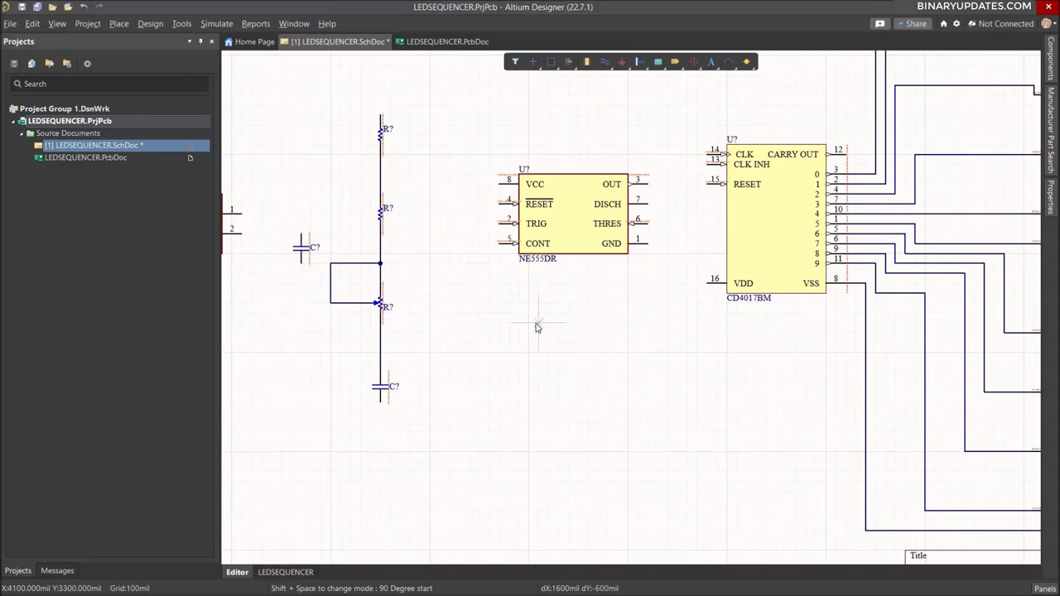
key(Escape)
click(330, 275)
drag(333, 279, 343, 281)
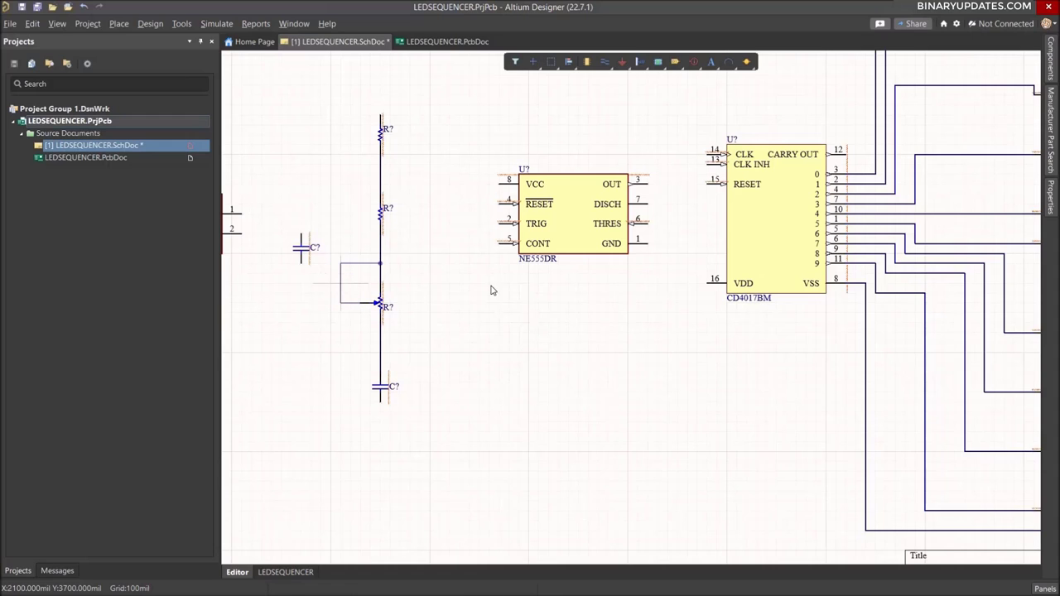
click(490, 370)
- Place GND power ports below and beside the lower capacitor and just below the NE555DR's GND pin
ctrl+scroll(303, 329, down, 3)
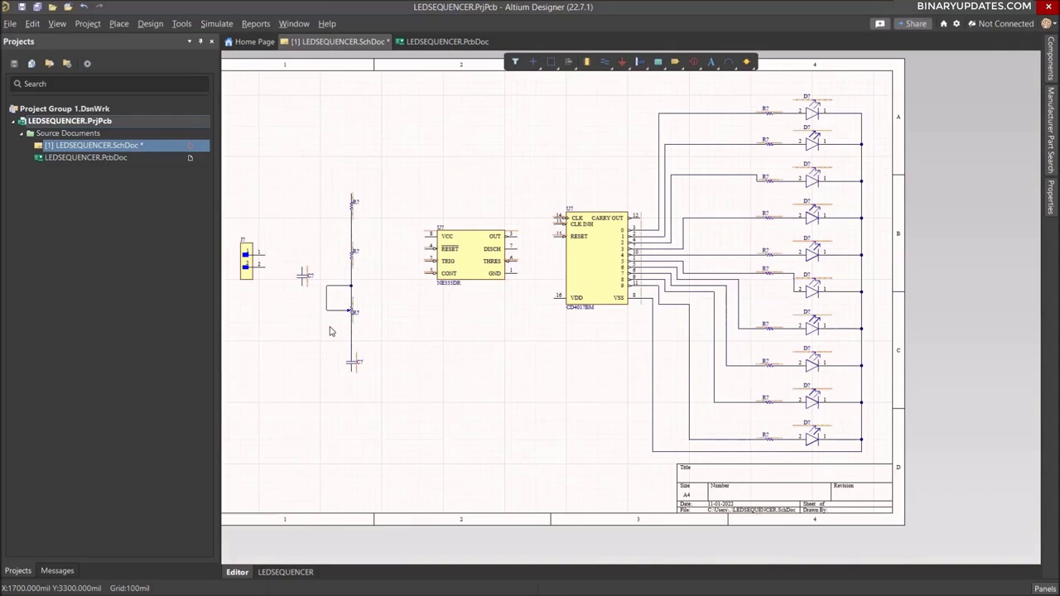
right_drag(455, 349, 627, 351)
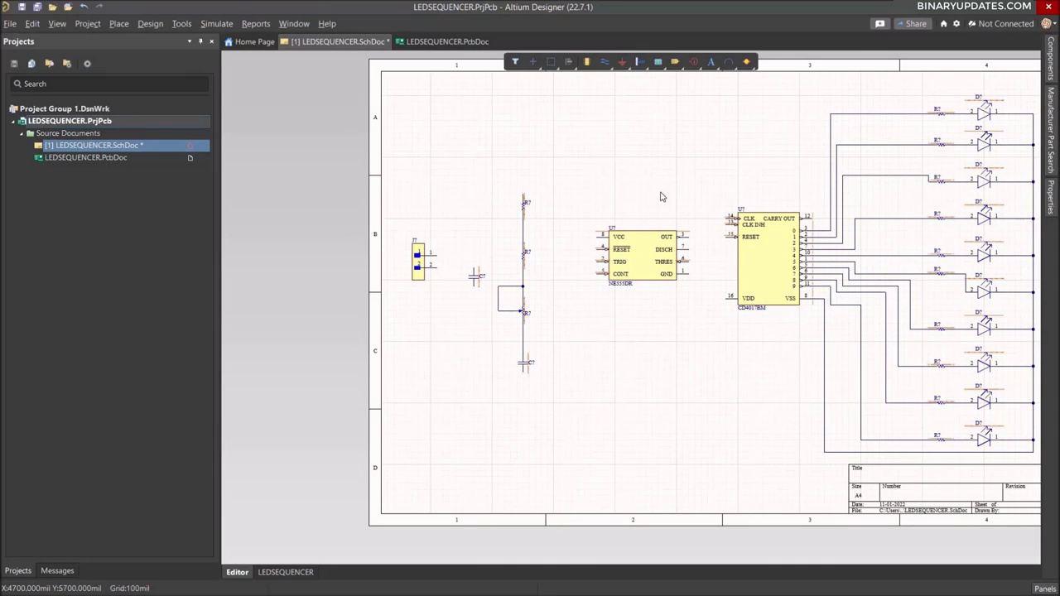
click(623, 63)
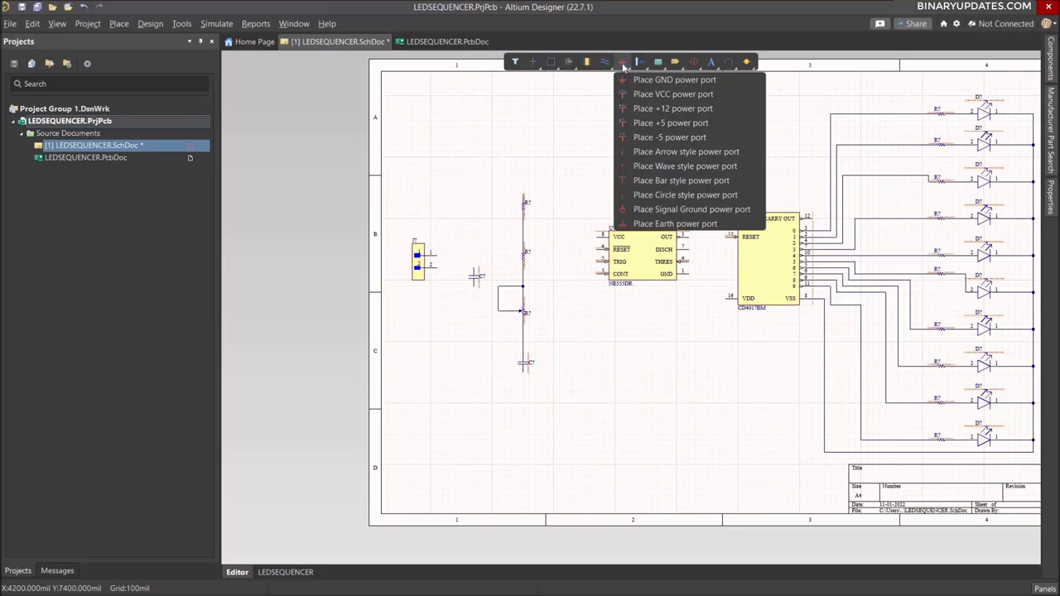
click(675, 79)
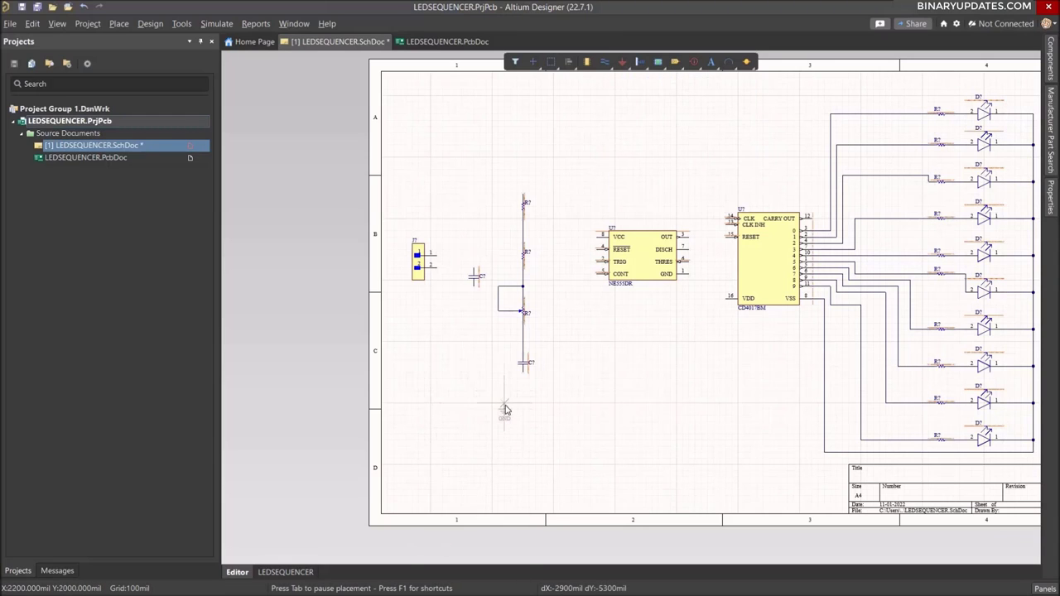
ctrl+scroll(497, 410, up, 3)
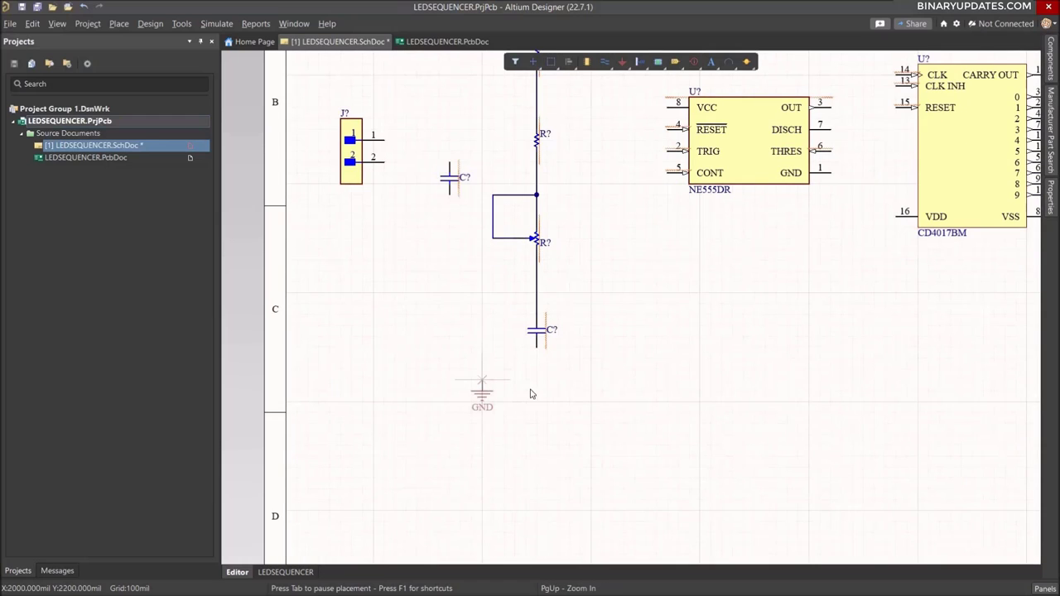
click(482, 385)
ctrl+scroll(861, 217, up, 1)
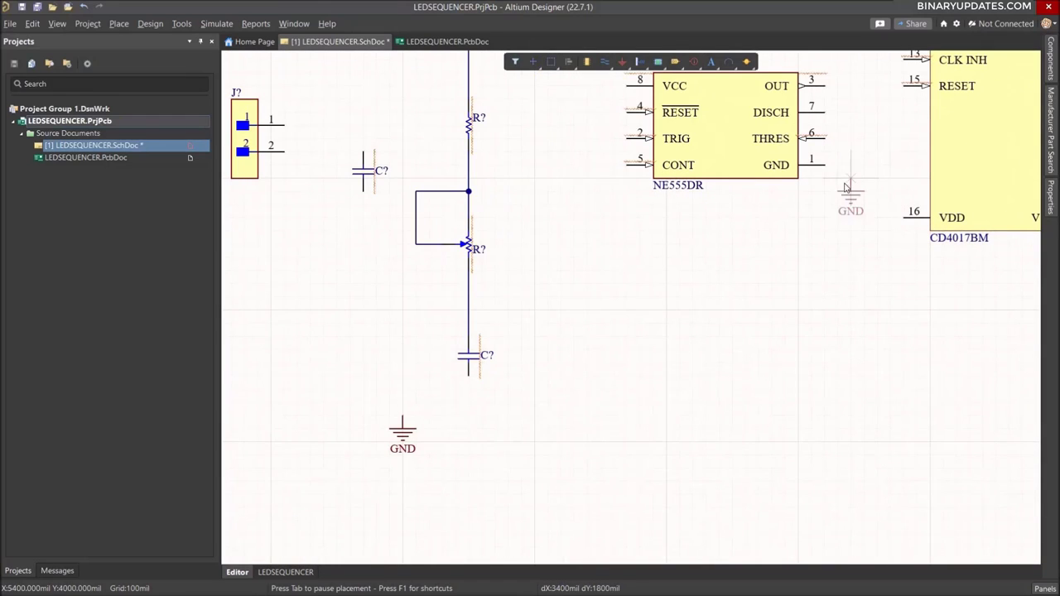
click(835, 195)
ctrl+scroll(824, 347, down, 2)
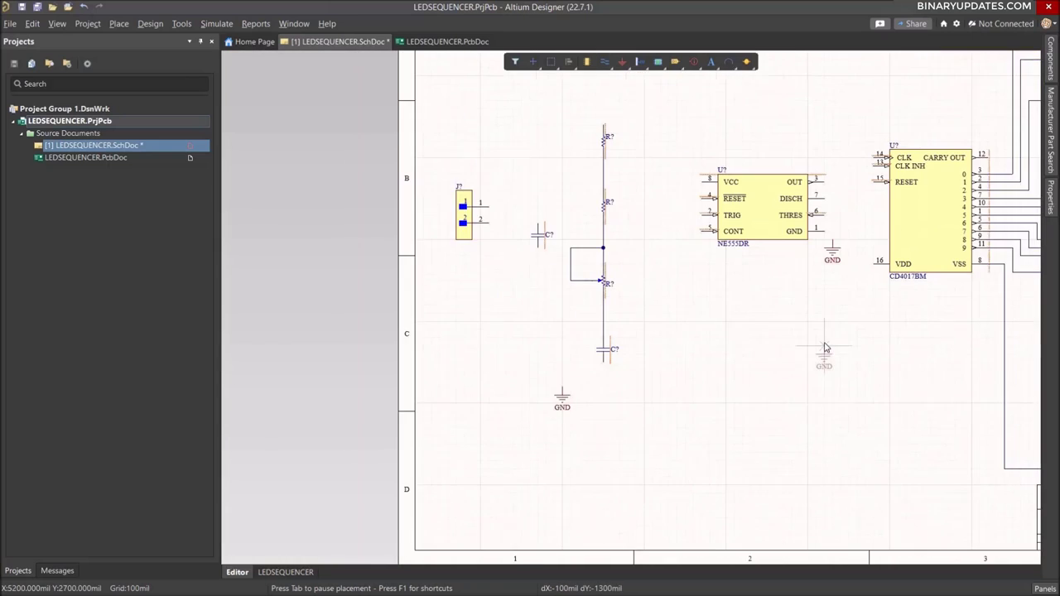
key(Escape)
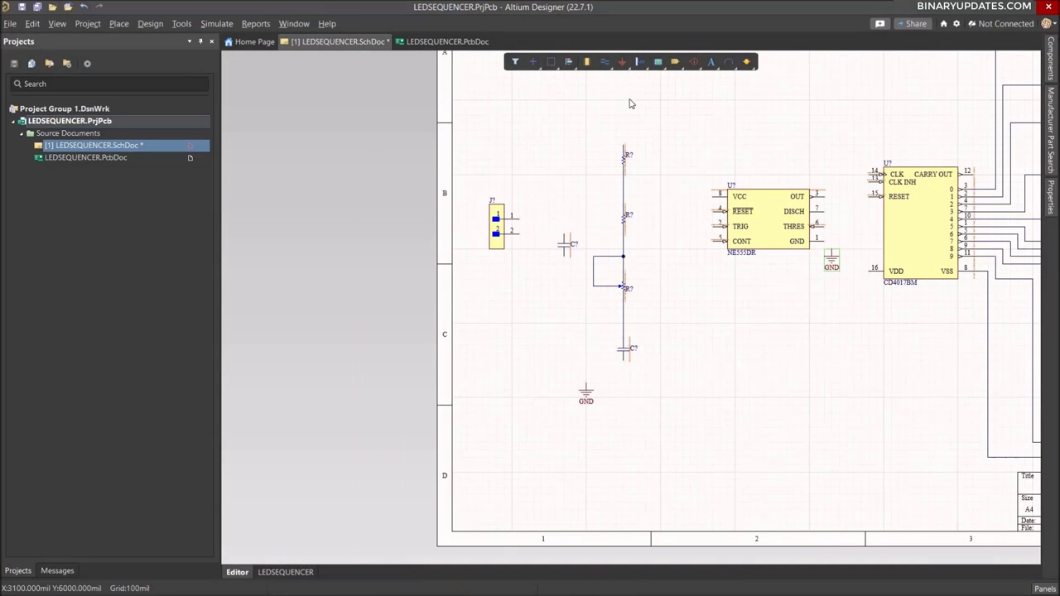
- Place a VCC power port directly above the capacitor nearest the header, higher than the upper resistor
right_click(624, 66)
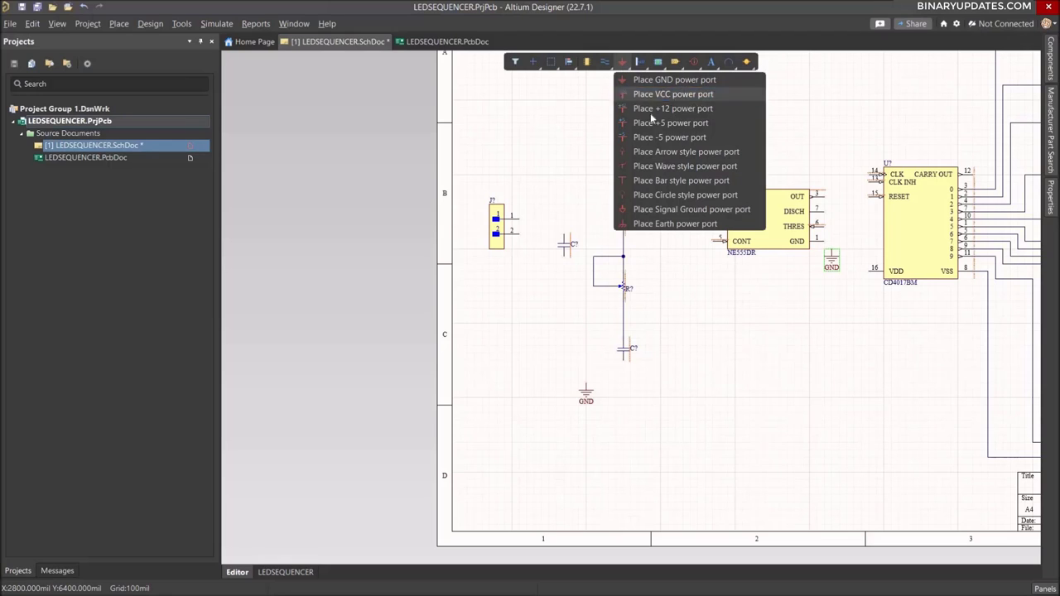
click(675, 95)
ctrl+scroll(580, 133, up, 1)
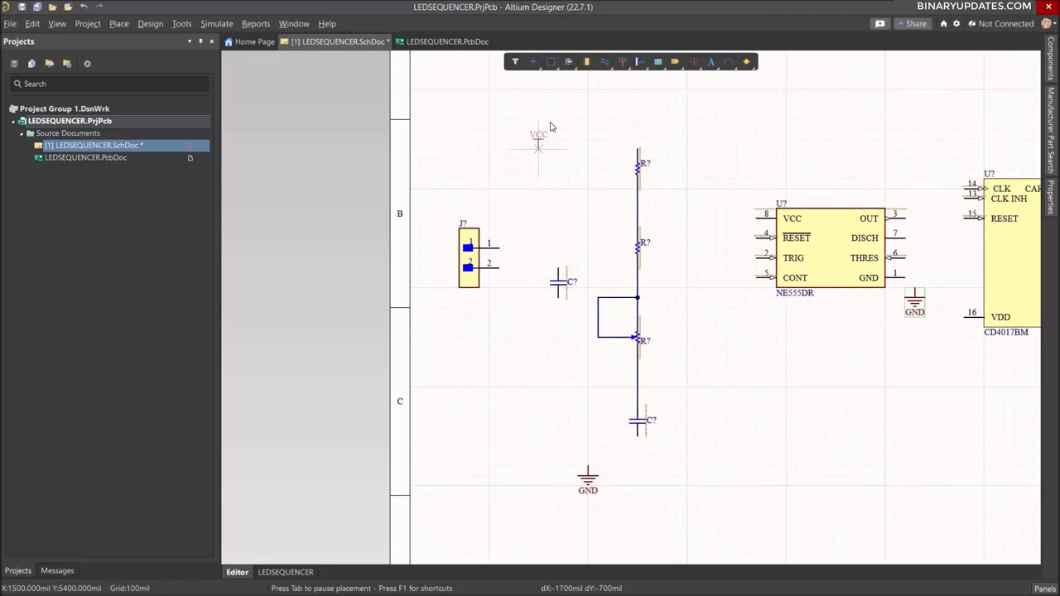
click(559, 116)
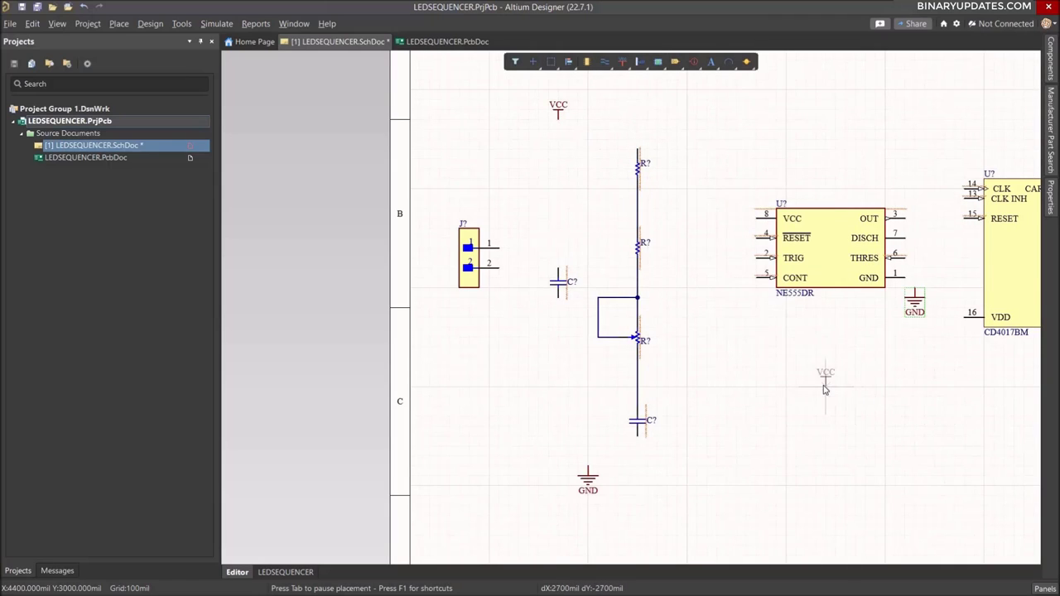
- Place a second VCC power port, rotated 180 degrees, just below the CD4017BM's VDD pin and end port placement
ctrl+scroll(824, 386, down, 1)
ctrl+scroll(867, 389, up, 1)
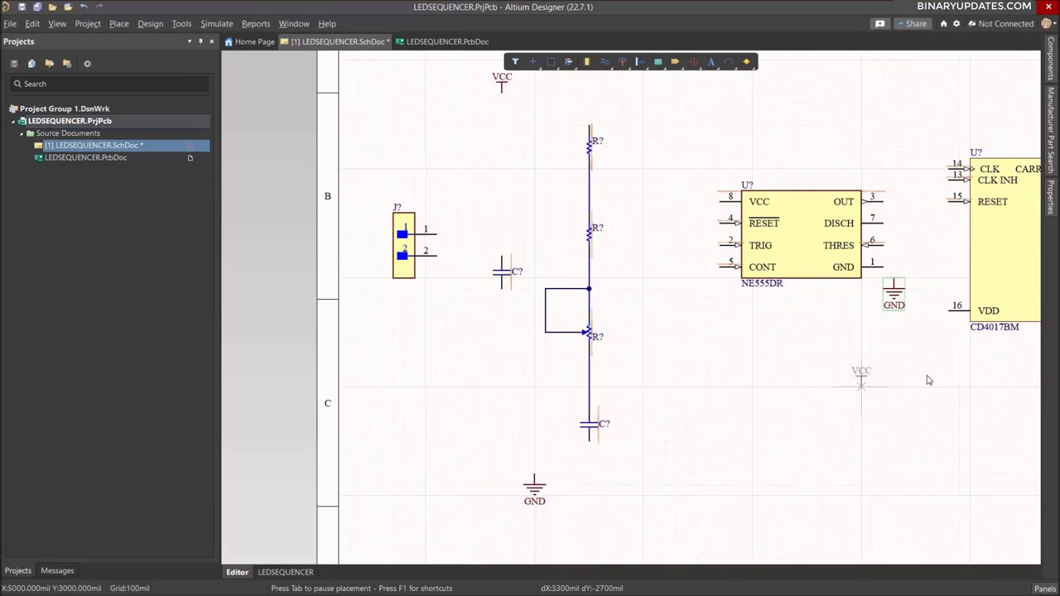
key(space)
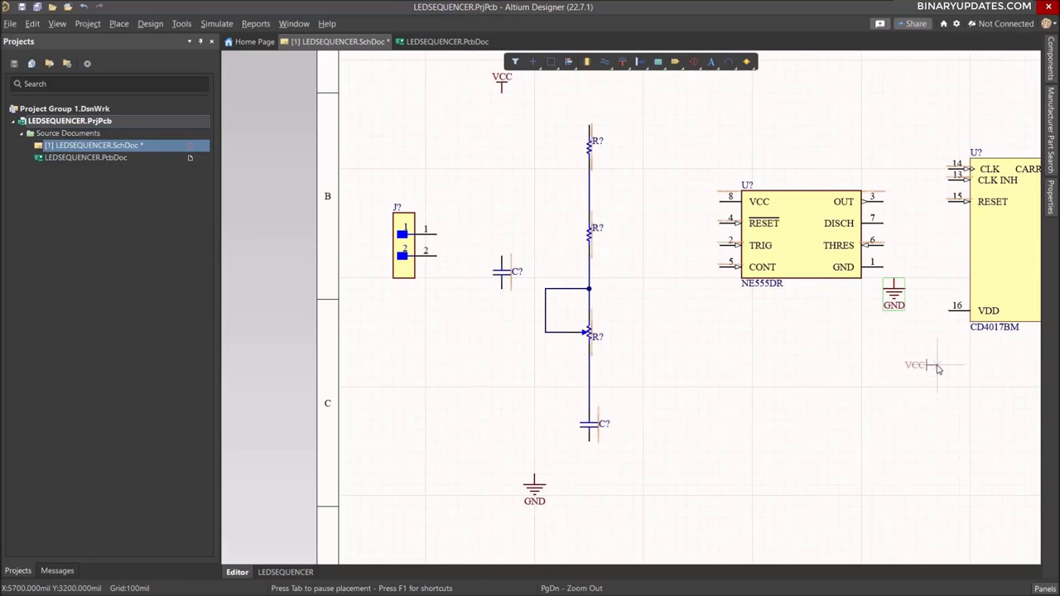
key(space)
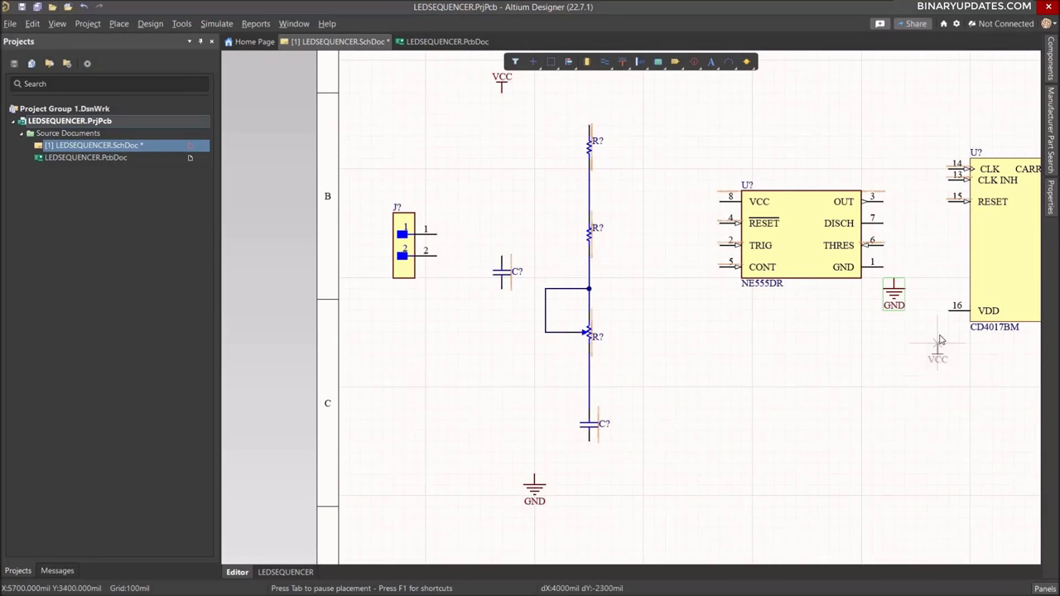
click(937, 338)
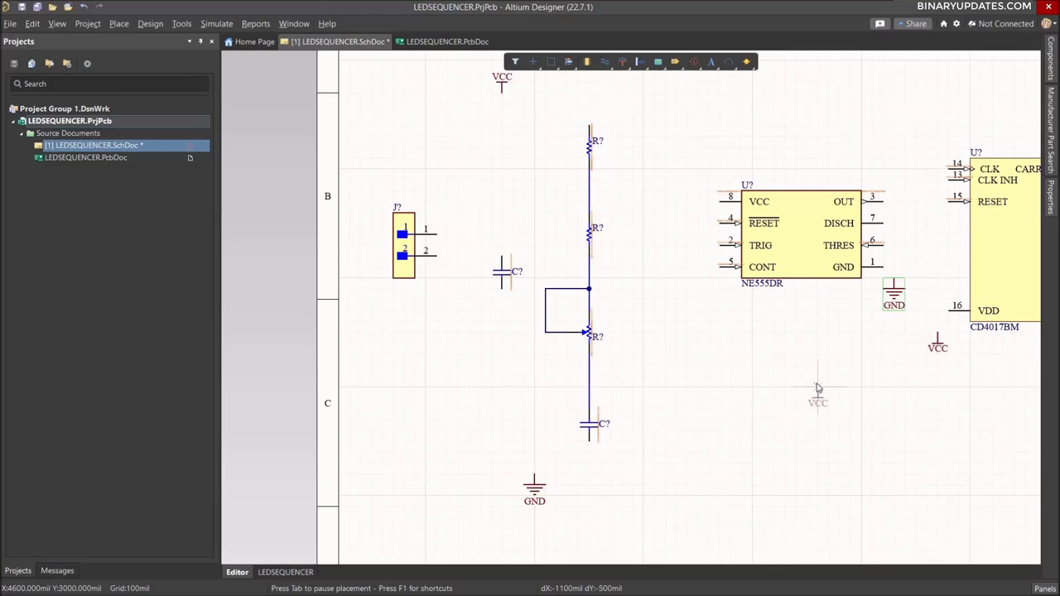
right_click(818, 393)
- Wire header pin 1 up and across to the upper end of the top resistor in the series chain
ctrl+scroll(802, 358, down, 2)
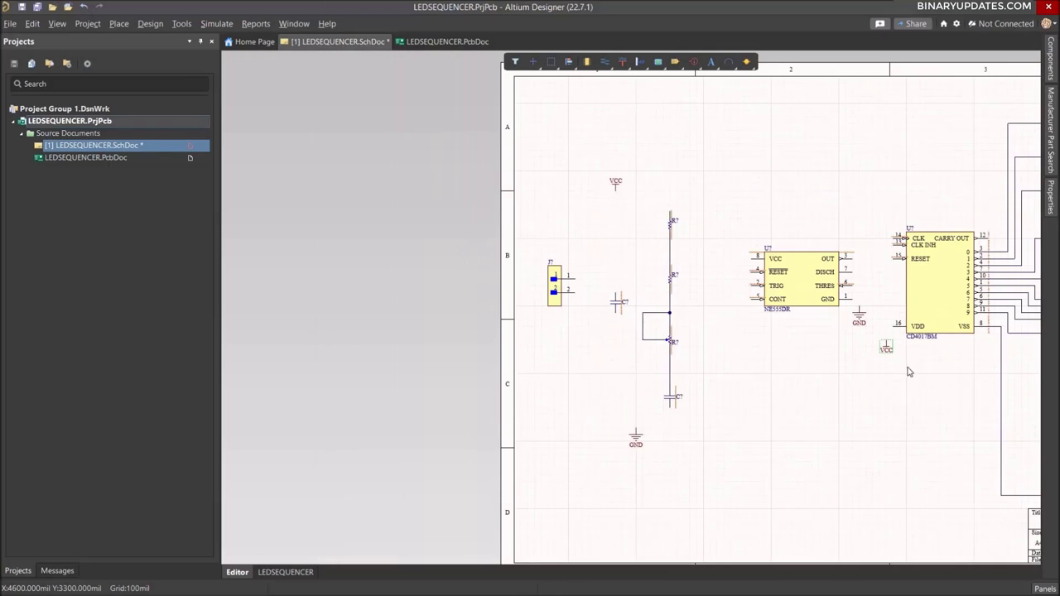
right_drag(648, 375, 636, 371)
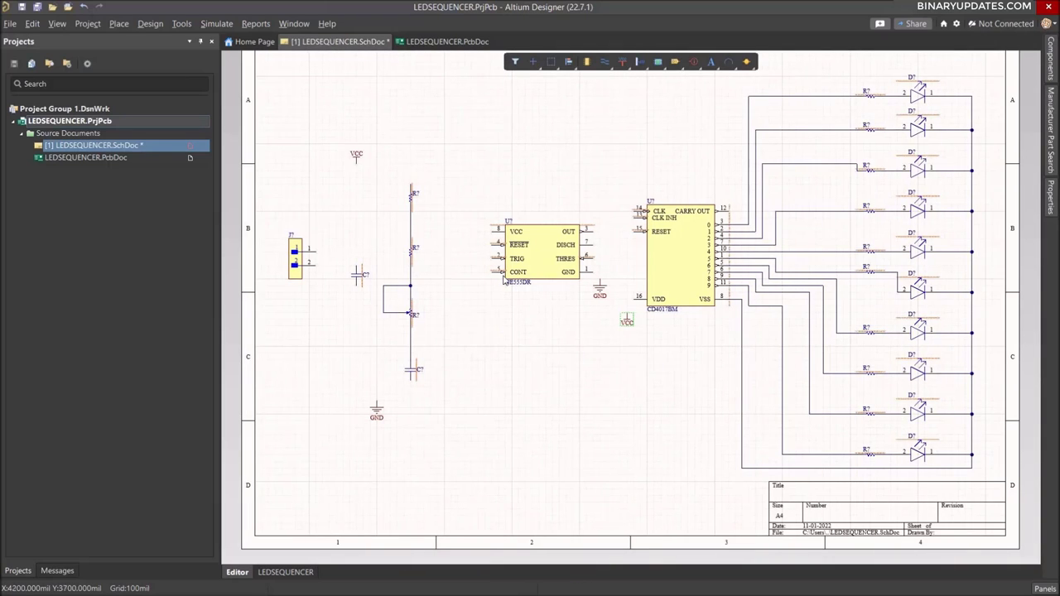
ctrl+scroll(504, 280, up, 1)
right_drag(502, 276, 590, 287)
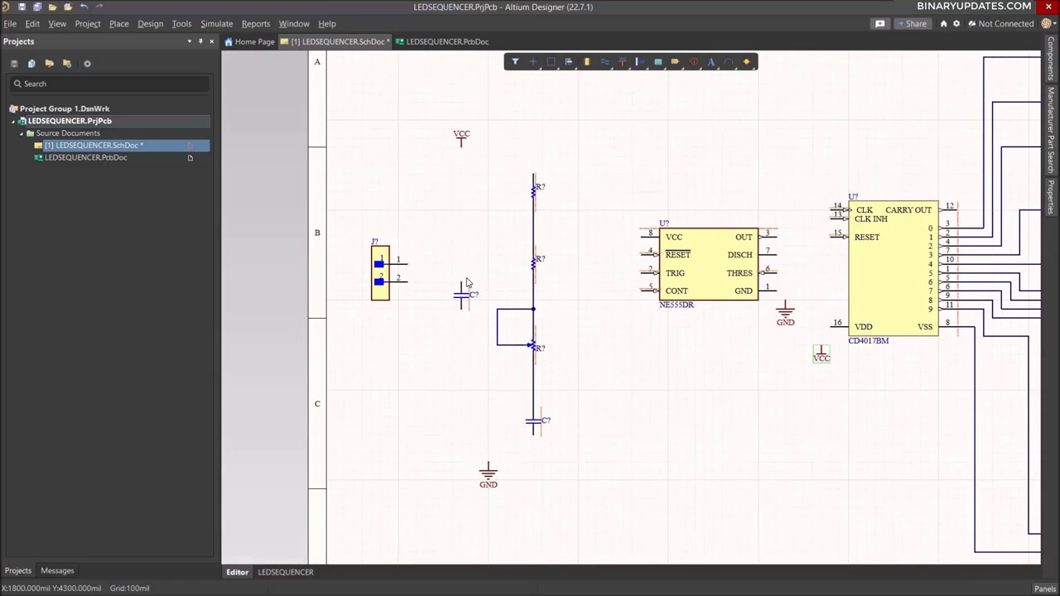
ctrl+scroll(466, 282, up, 1)
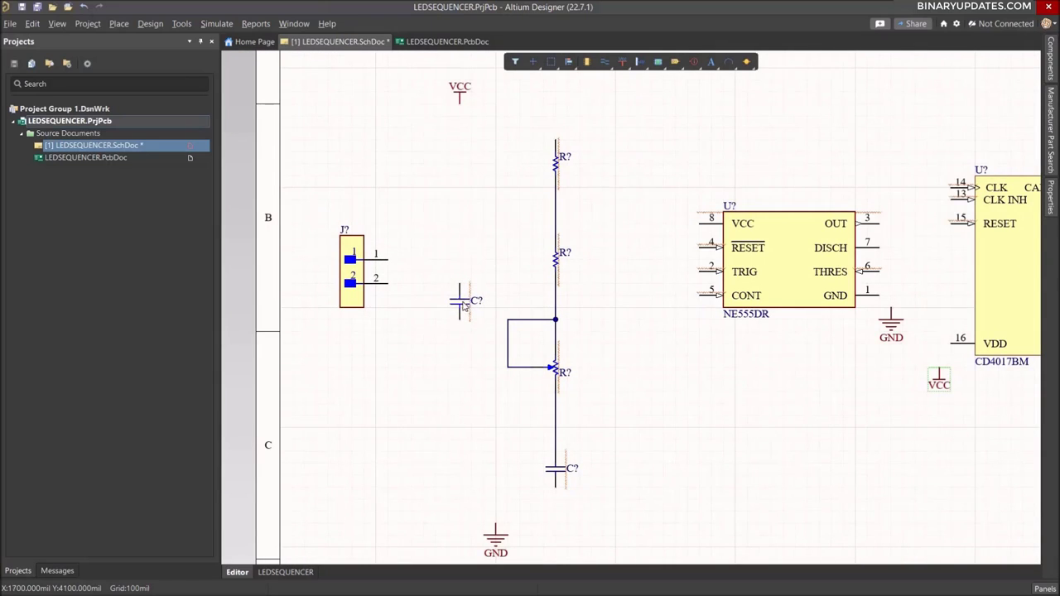
key(ctrl+w)
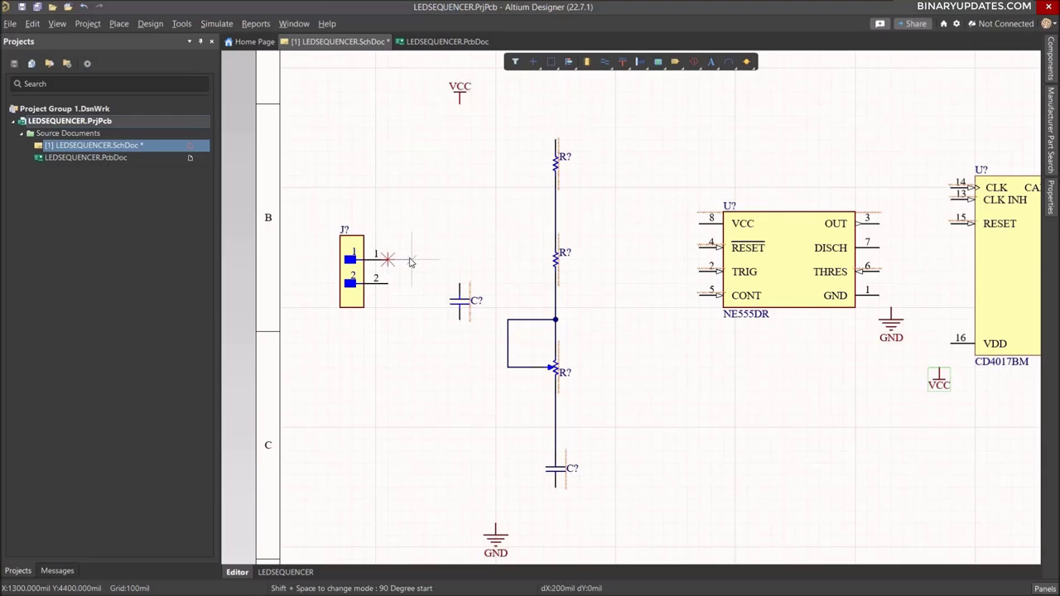
click(411, 261)
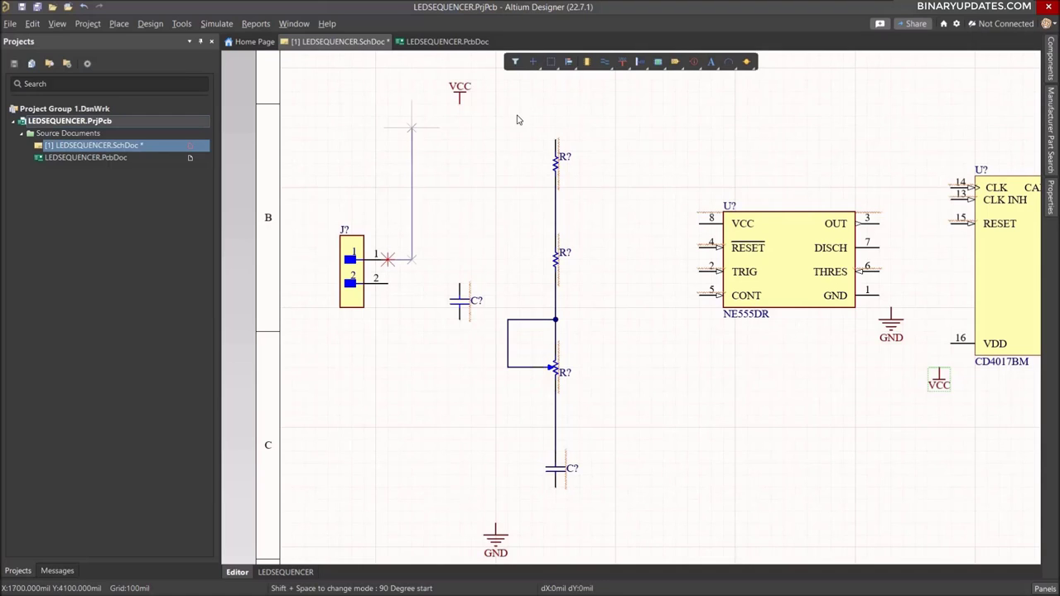
click(412, 128)
click(555, 139)
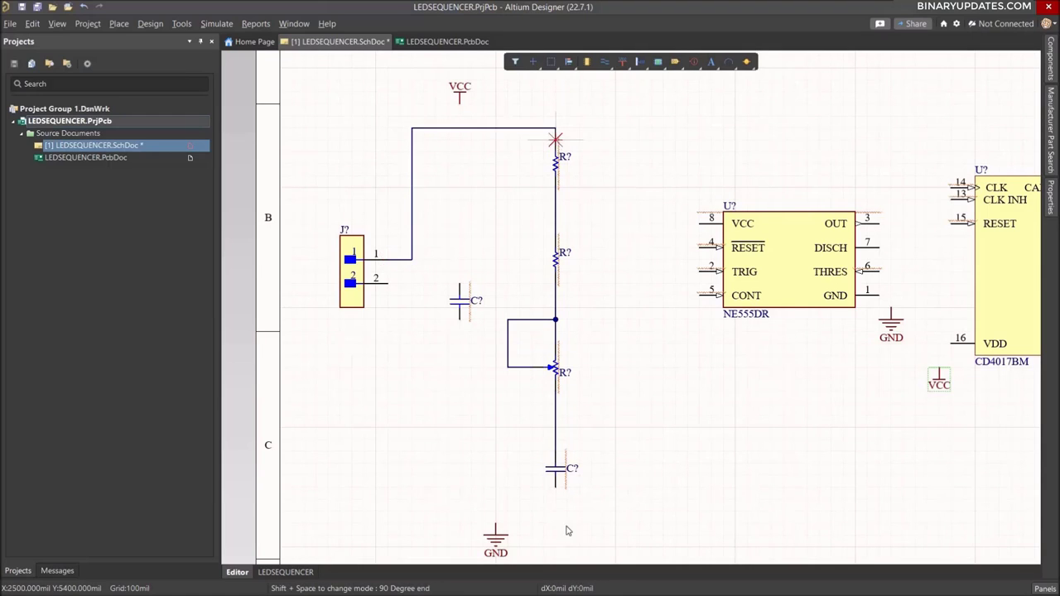
- Wire header pin 2 down and across to the lower end of the capacitor at the bottom of the series chain
click(388, 284)
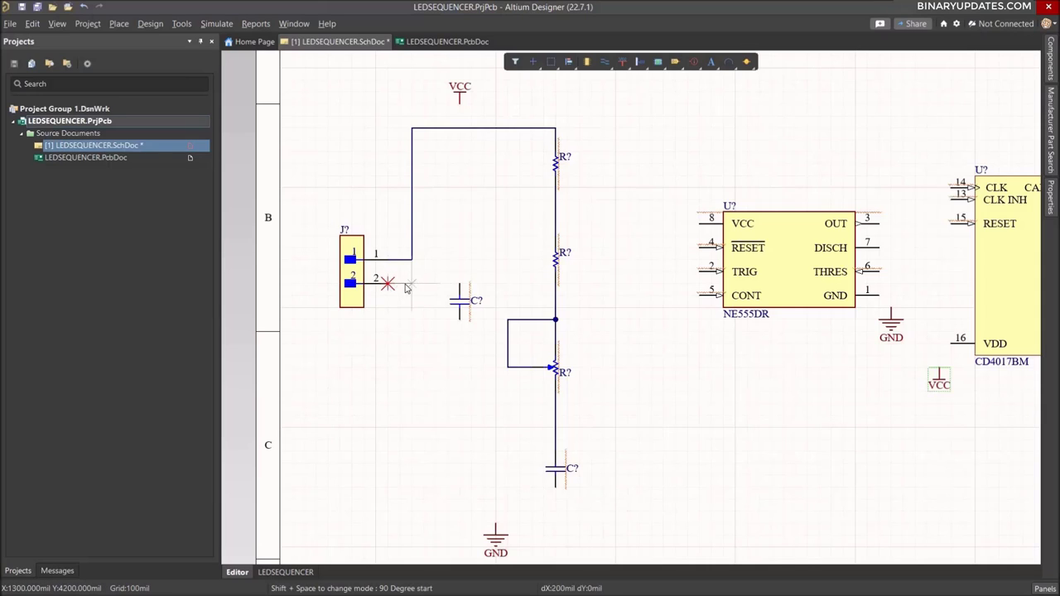
key(space)
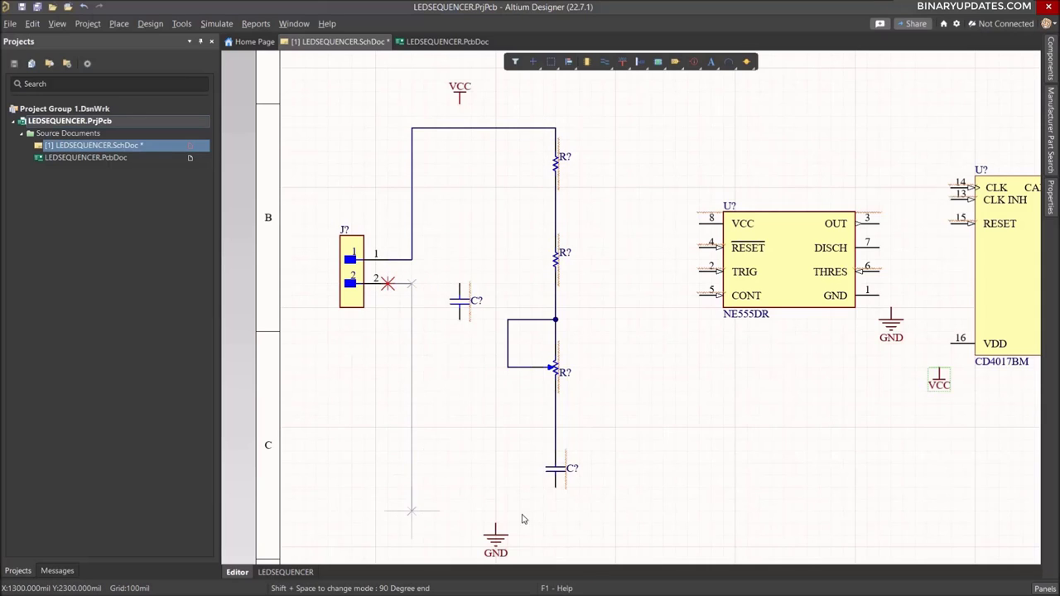
click(411, 511)
click(554, 487)
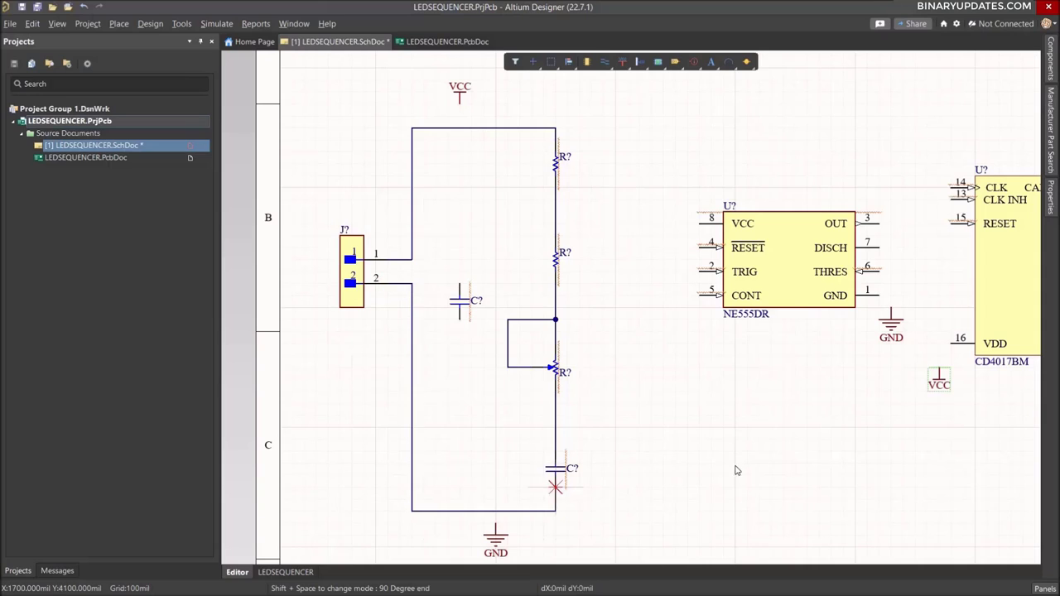
- Wire the upper end of the capacitor nearest the header to the upper rail and its lower end to the lower rail, and end wiring
click(459, 284)
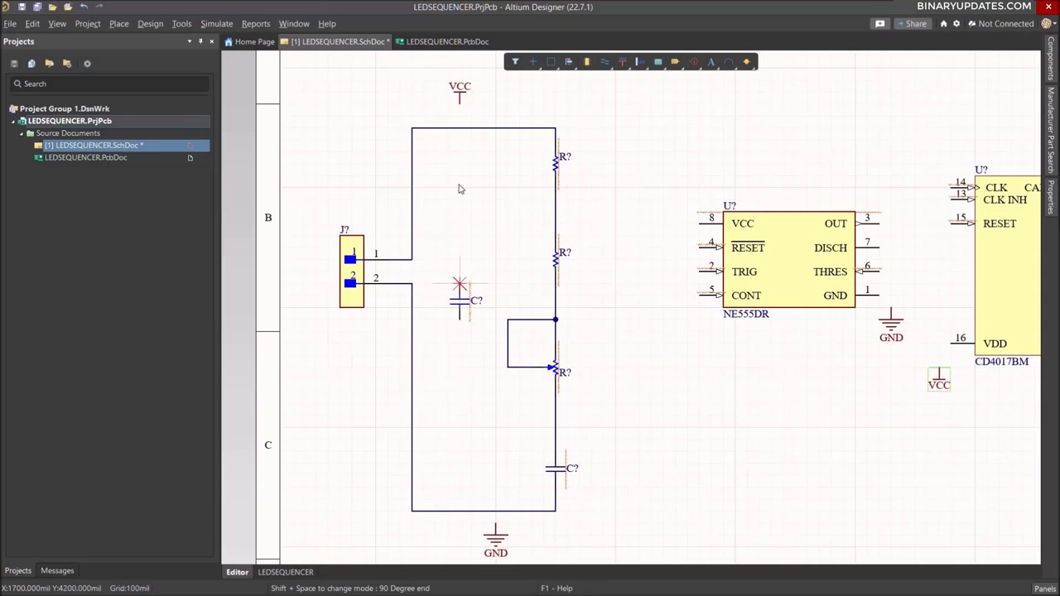
click(460, 129)
click(459, 319)
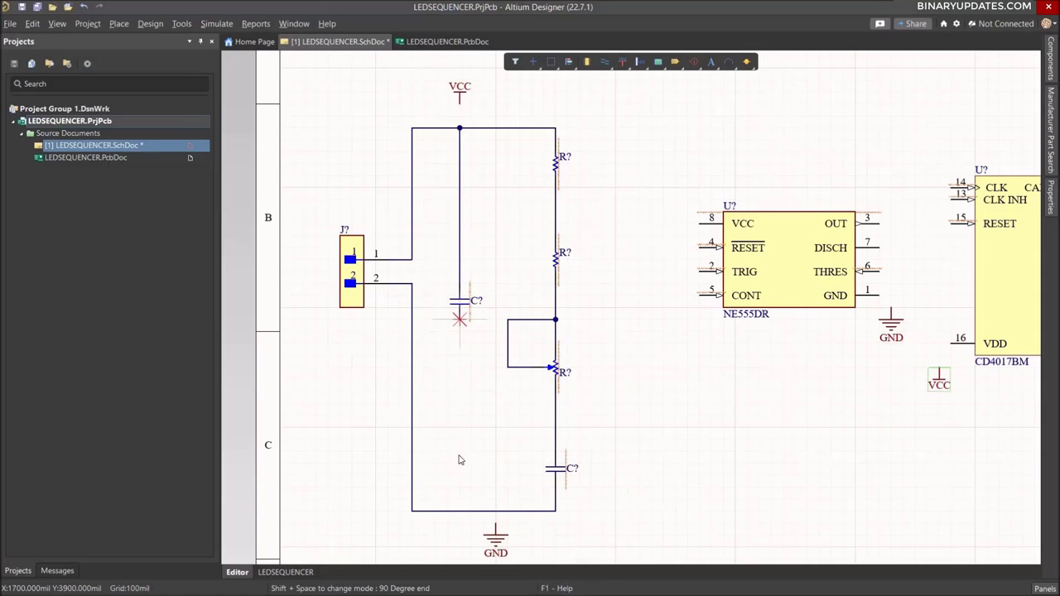
click(460, 511)
key(Escape)
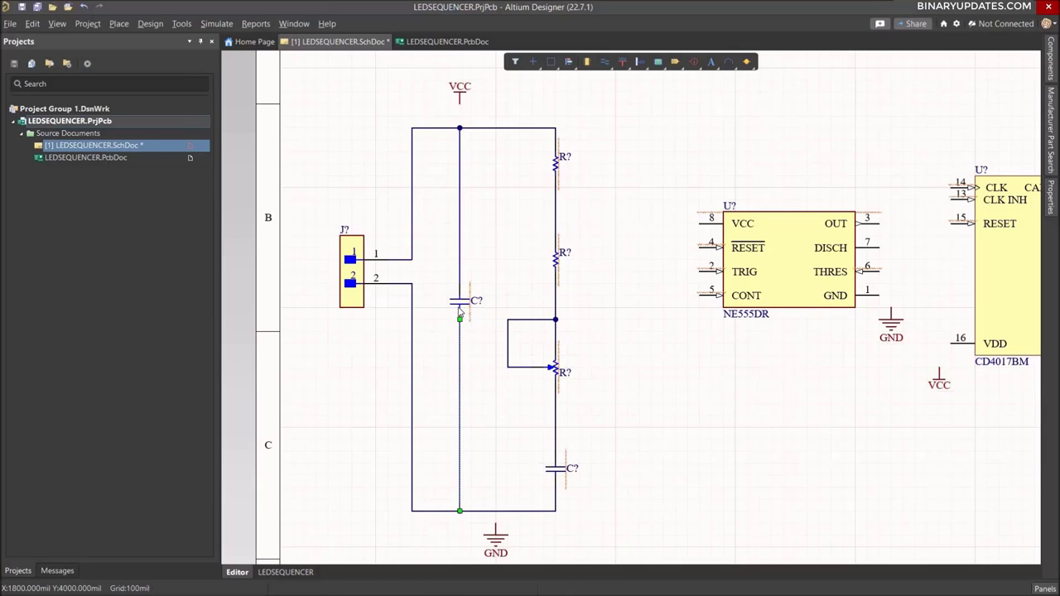
- Shift the capacitor beside the header slightly right with its wires, and move the VCC and GND ports in line above and below it
drag(482, 325, 481, 305)
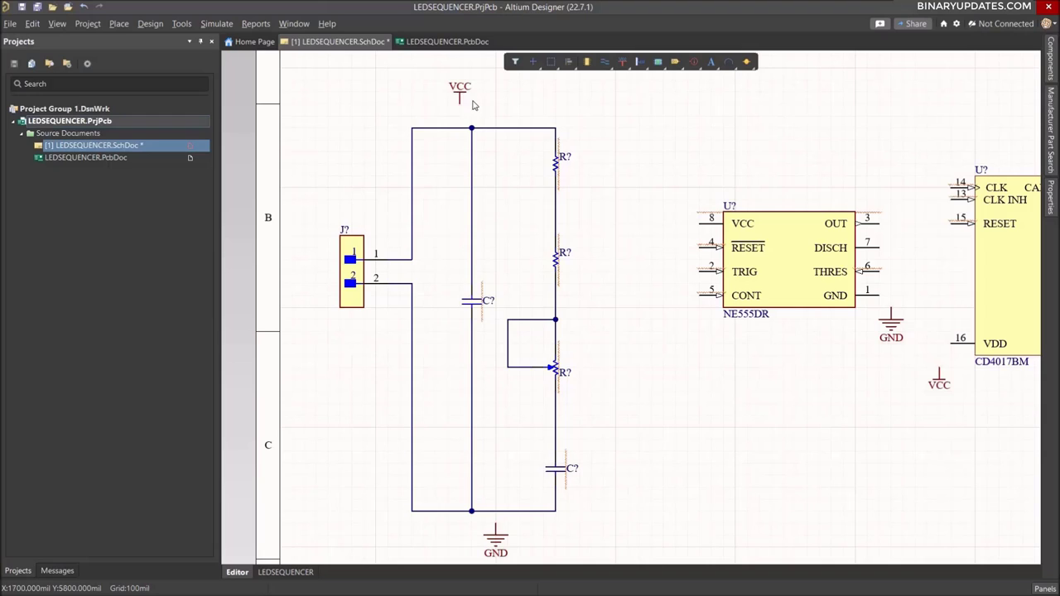
mouse_move(474, 105)
mouse_down()
mouse_move(491, 106)
mouse_move(485, 93)
mouse_up()
drag(497, 542, 468, 553)
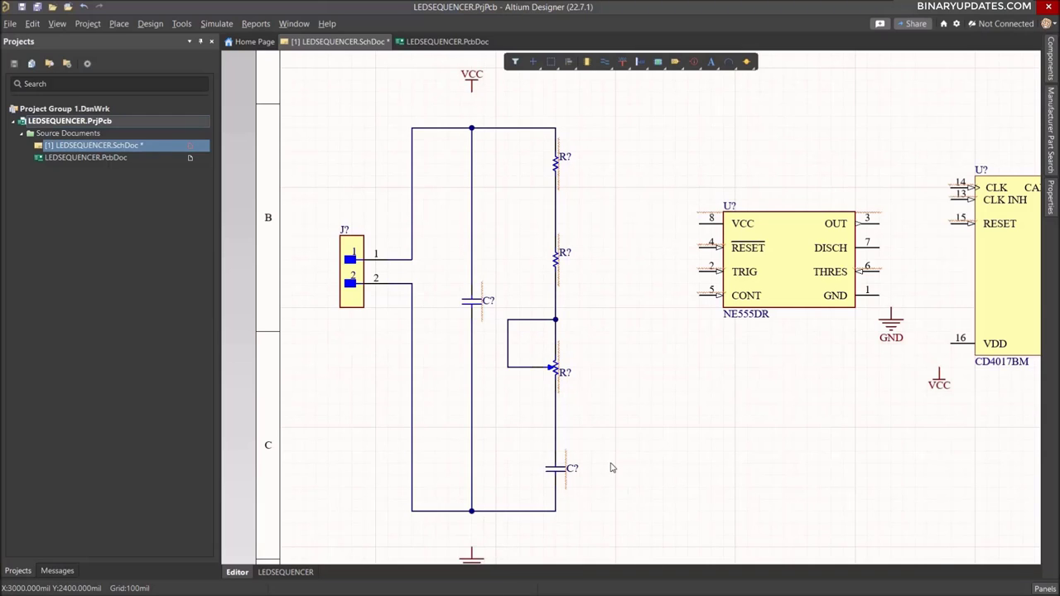
- Wire the VCC port to the capacitor's junction on the upper rail and the GND port to its junction on the lower rail
ctrl+scroll(610, 464, down, 2)
key(ctrl+w)
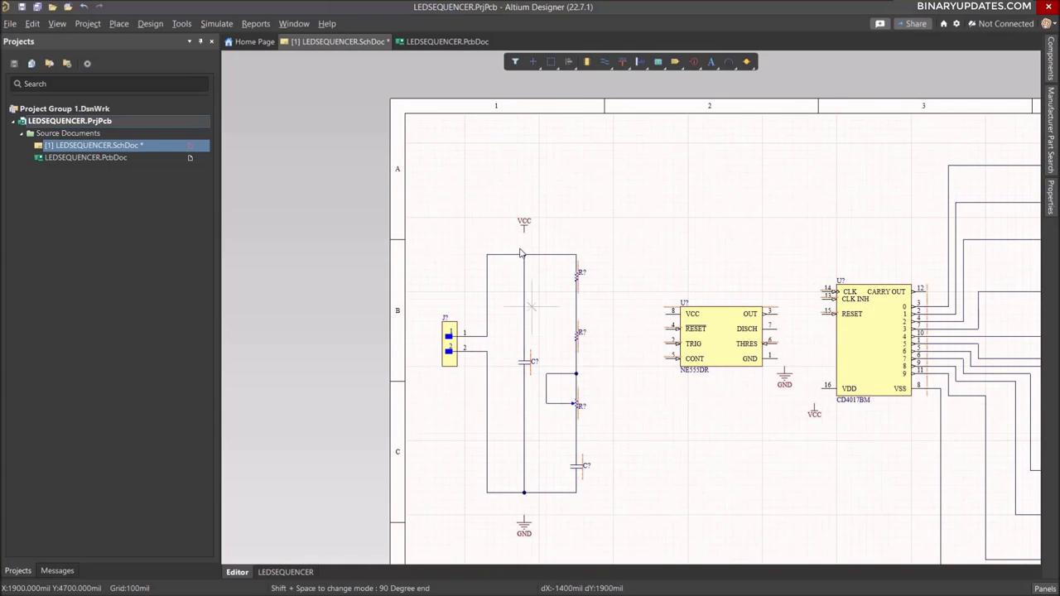
ctrl+scroll(601, 256, up, 1)
ctrl+scroll(601, 256, up, 1)
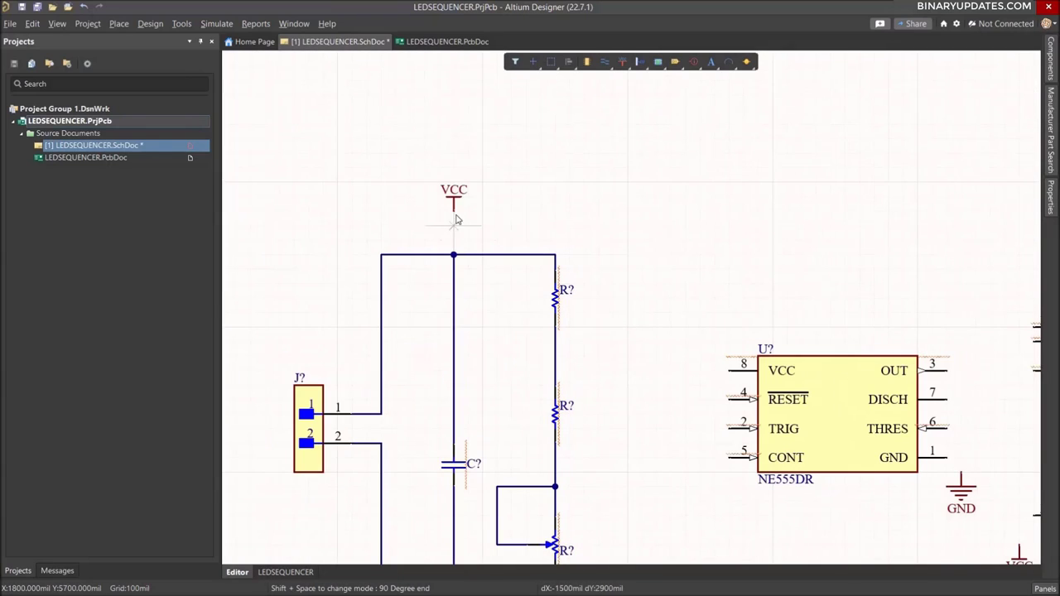
ctrl+scroll(656, 463, down, 2)
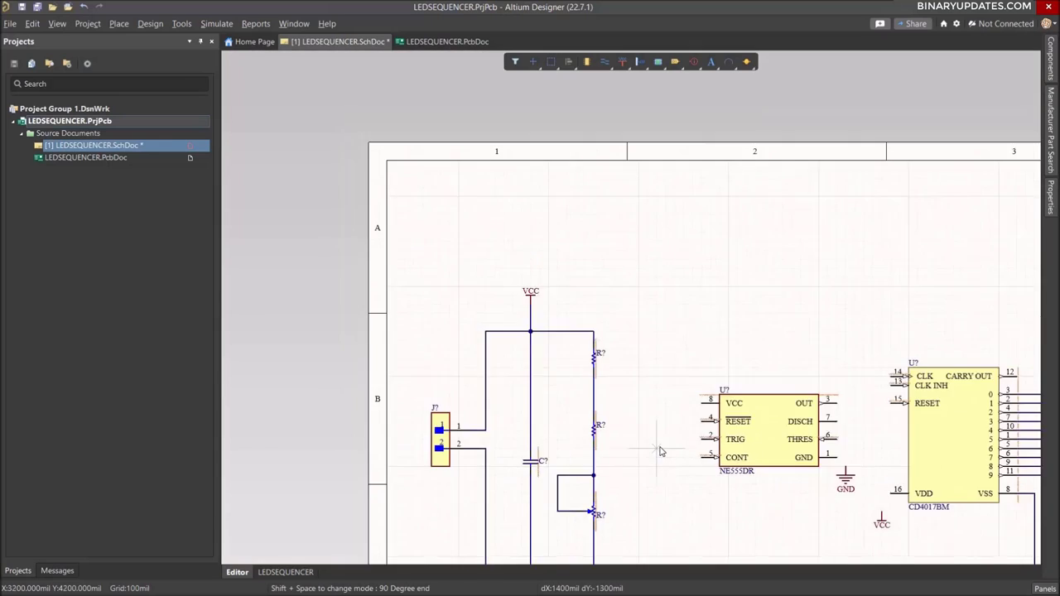
scroll(484, 500, down, 2)
ctrl+scroll(433, 485, up, 2)
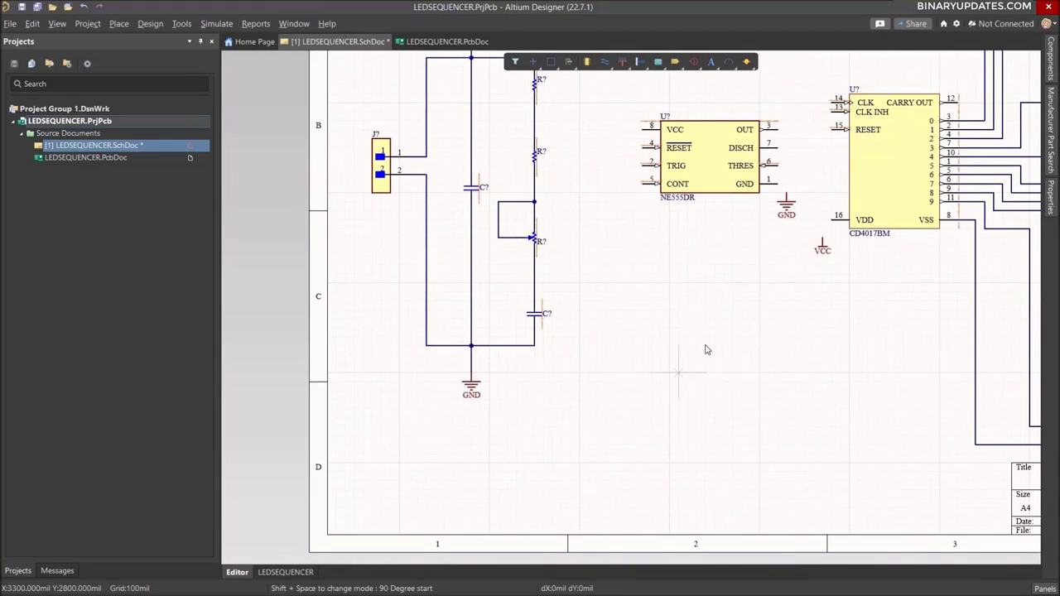
ctrl+scroll(705, 349, down, 3)
right_drag(809, 348, 642, 374)
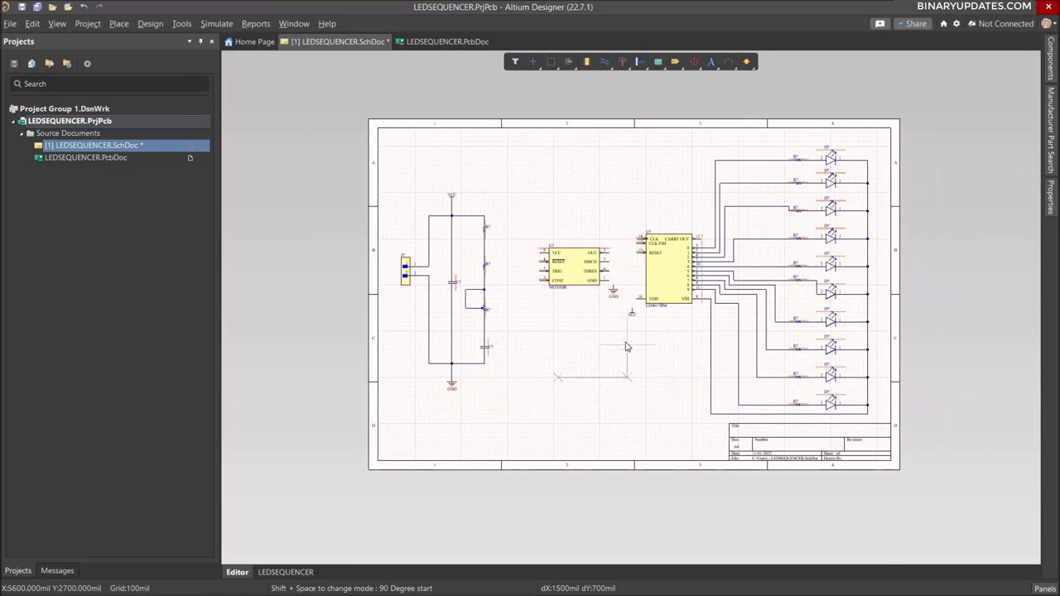
ctrl+scroll(626, 341, up, 3)
right_click(574, 406)
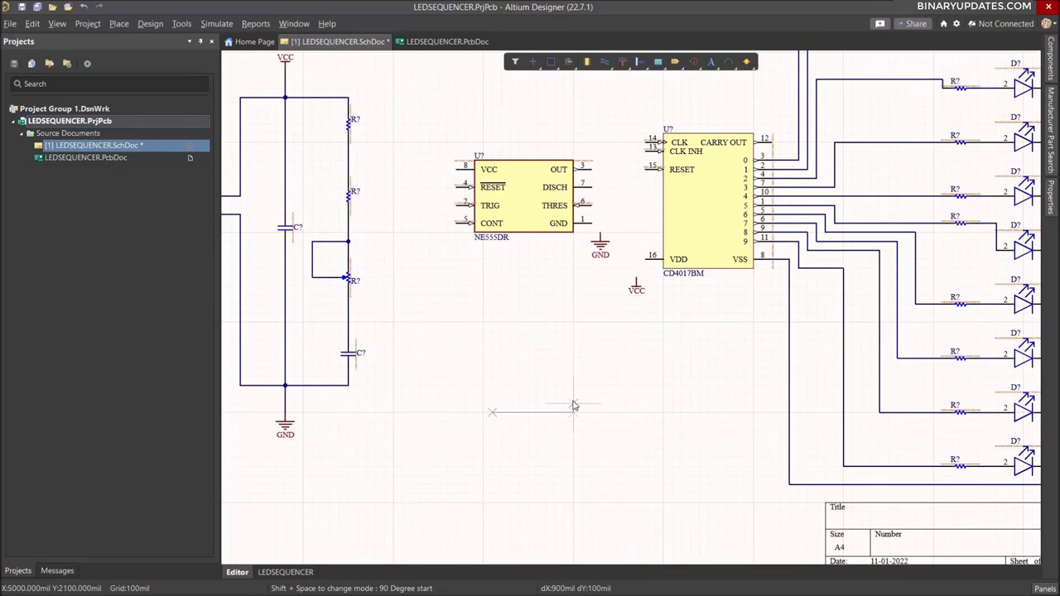
right_click(498, 329)
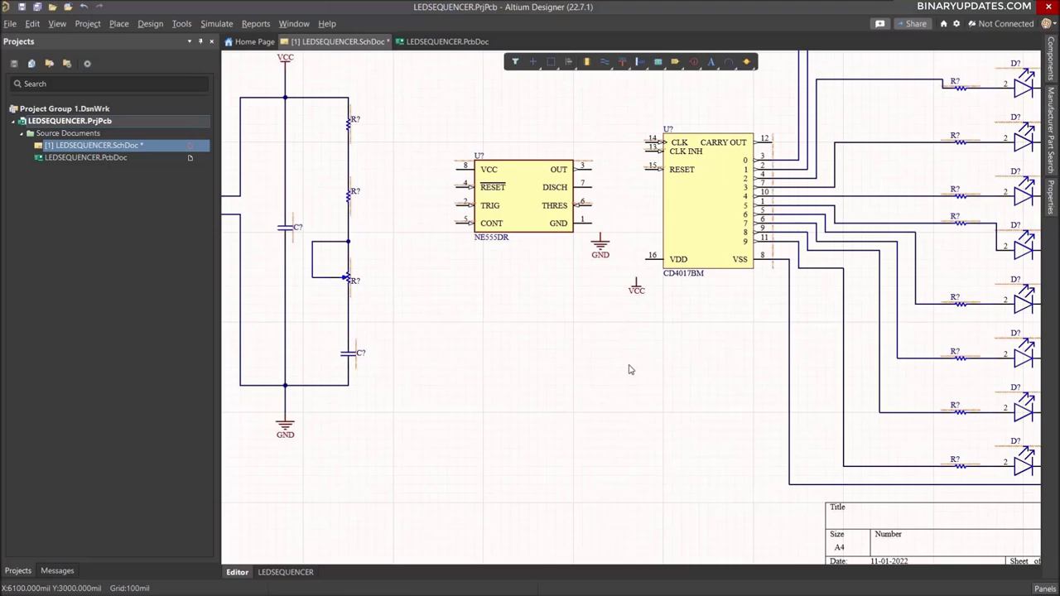
- Wire the CD4017BM's VDD pin 16 to the VCC port below it and the NE555DR's GND pin 1 to its adjacent GND port
ctrl+scroll(675, 294, up, 2)
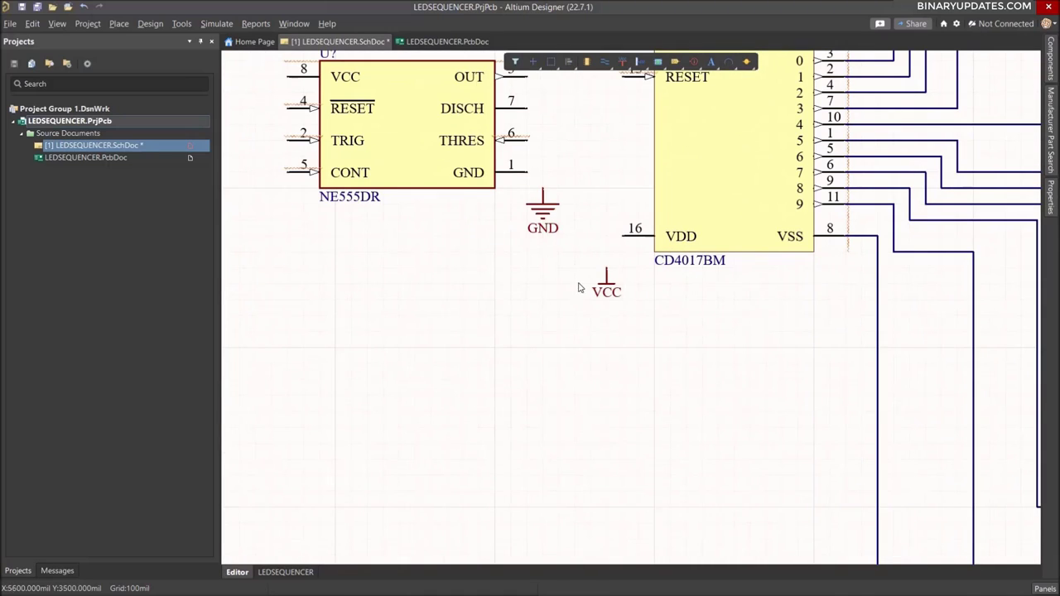
key(ctrl+w)
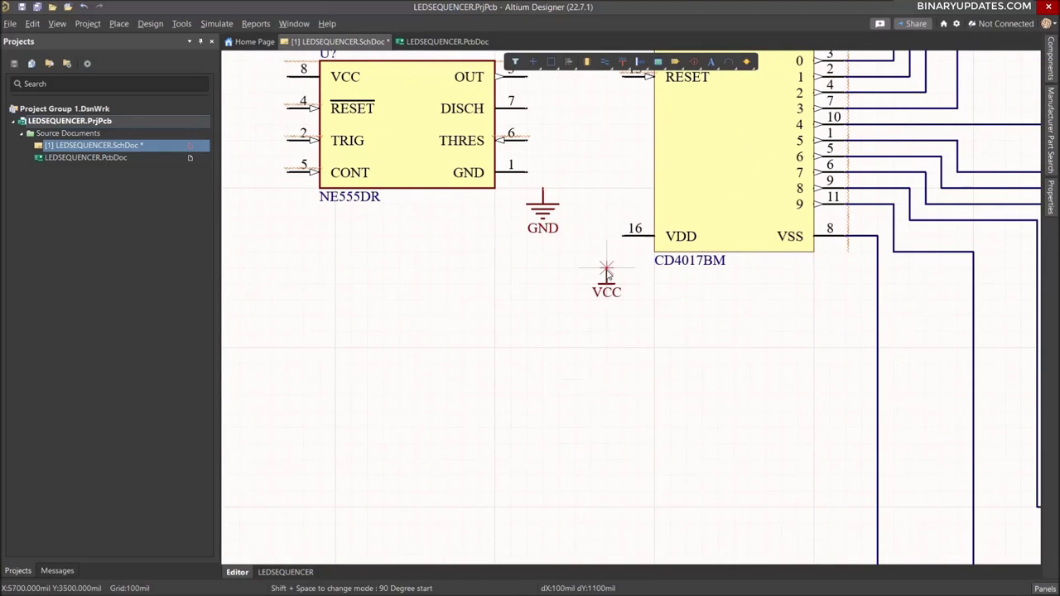
click(606, 270)
click(624, 236)
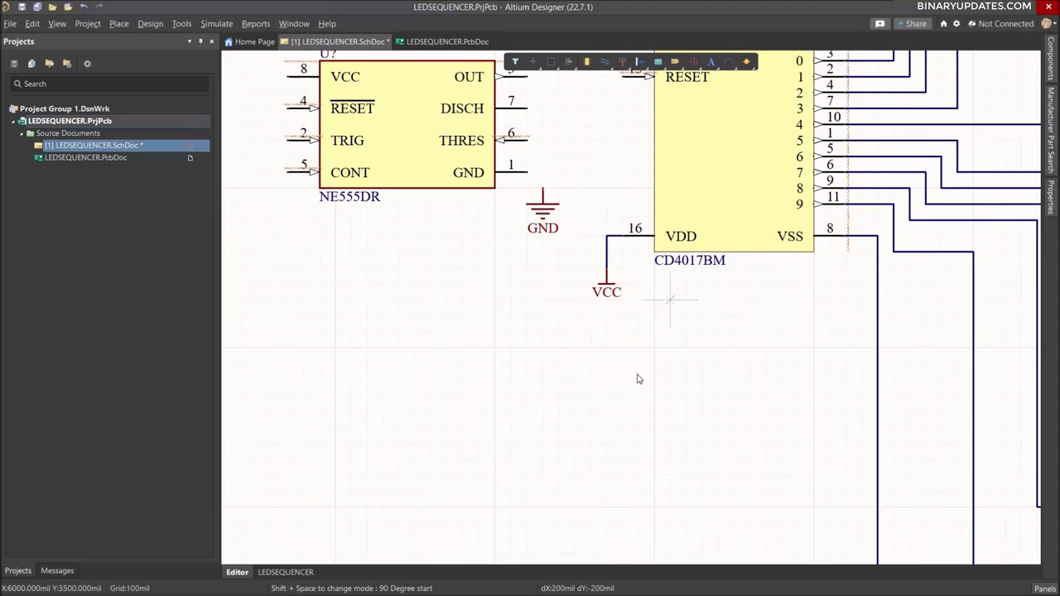
click(542, 188)
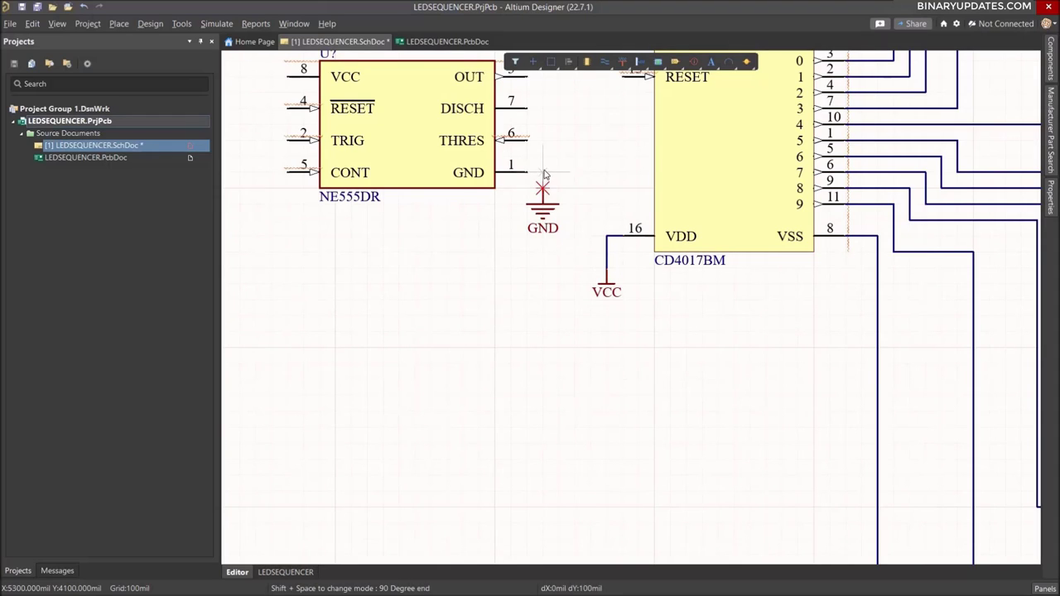
click(526, 173)
ctrl+scroll(577, 337, down, 2)
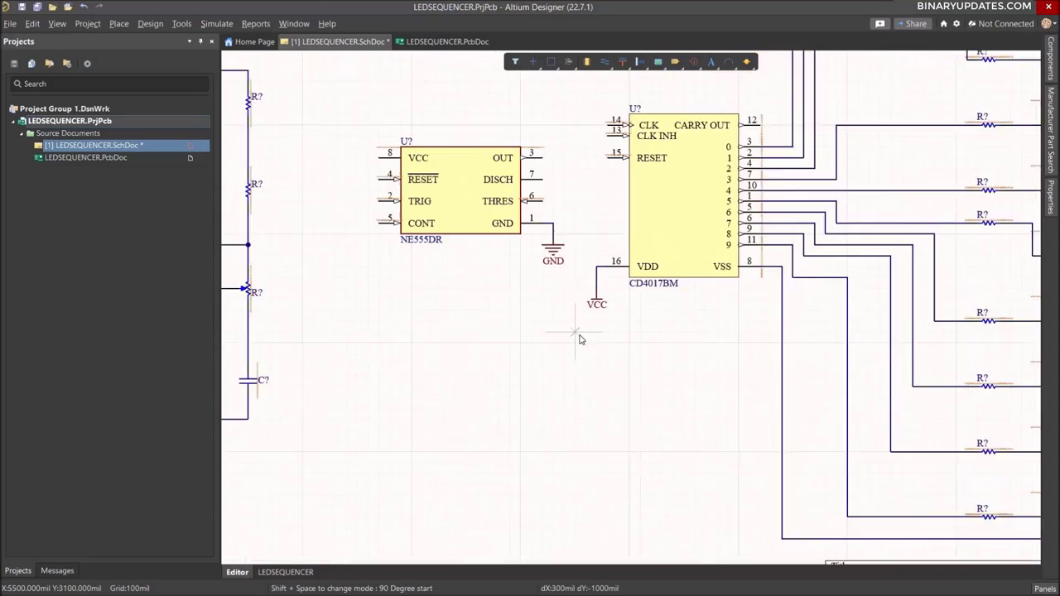
key(Escape)
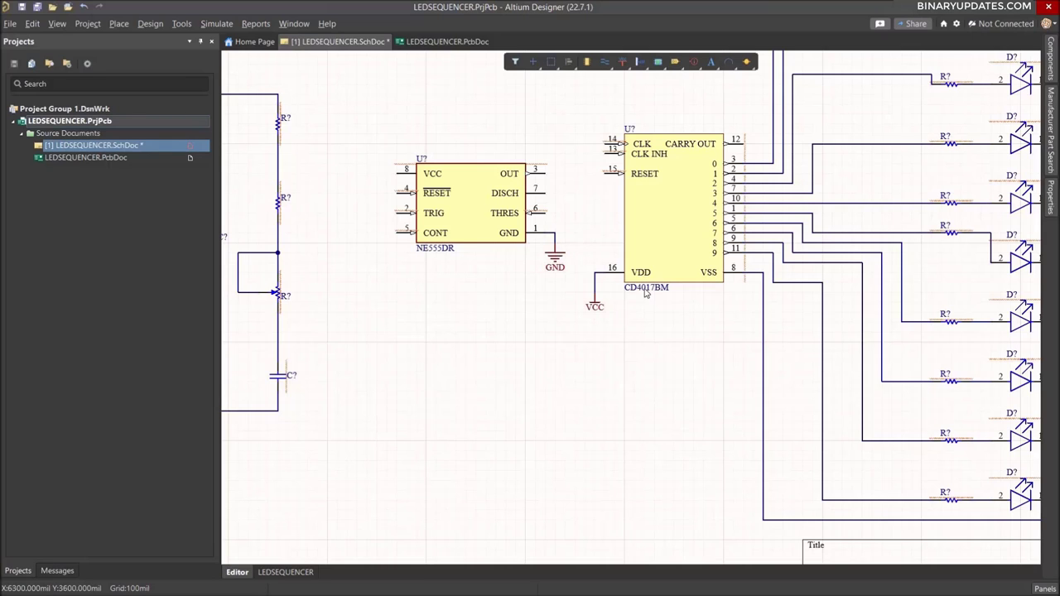
- Wire the NE555DR's OUT pin 3 to the CD4017BM's CLK pin 14
ctrl+scroll(646, 294, down, 3)
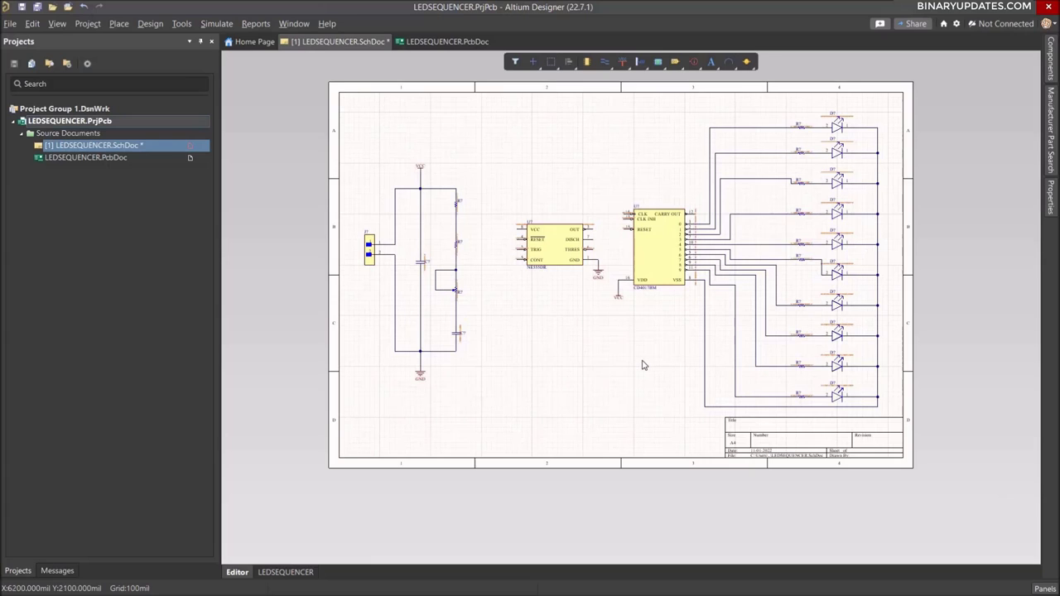
ctrl+scroll(643, 364, down, 1)
ctrl+scroll(642, 364, up, 3)
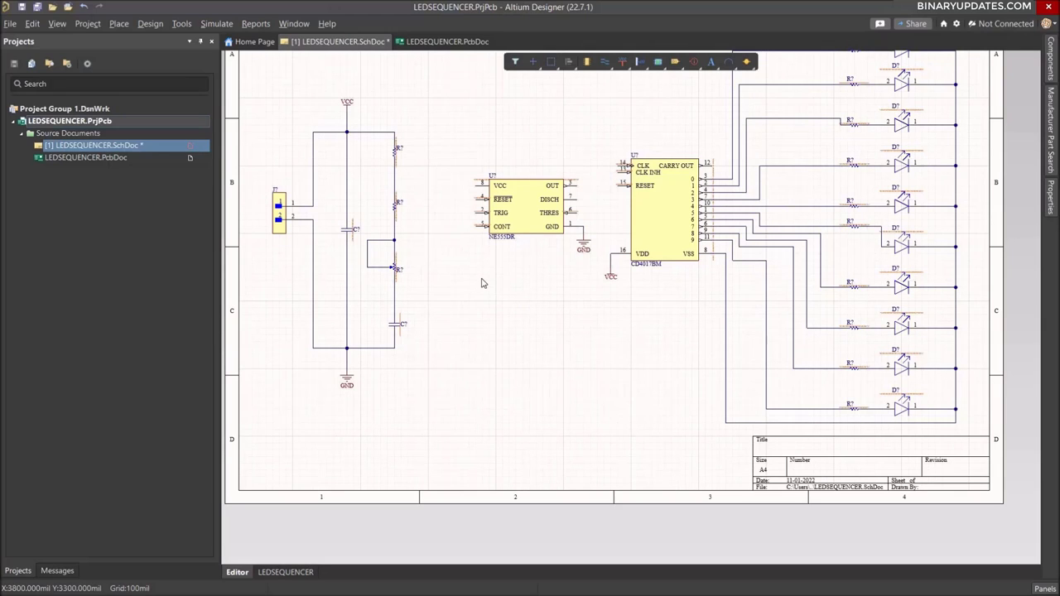
key(ctrl+w)
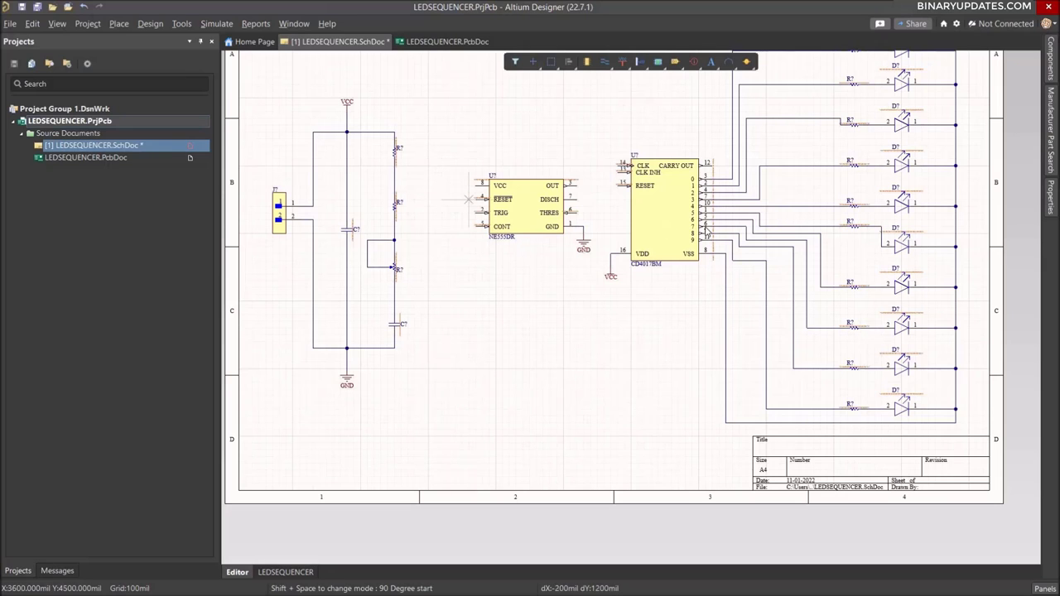
ctrl+scroll(610, 204, up, 2)
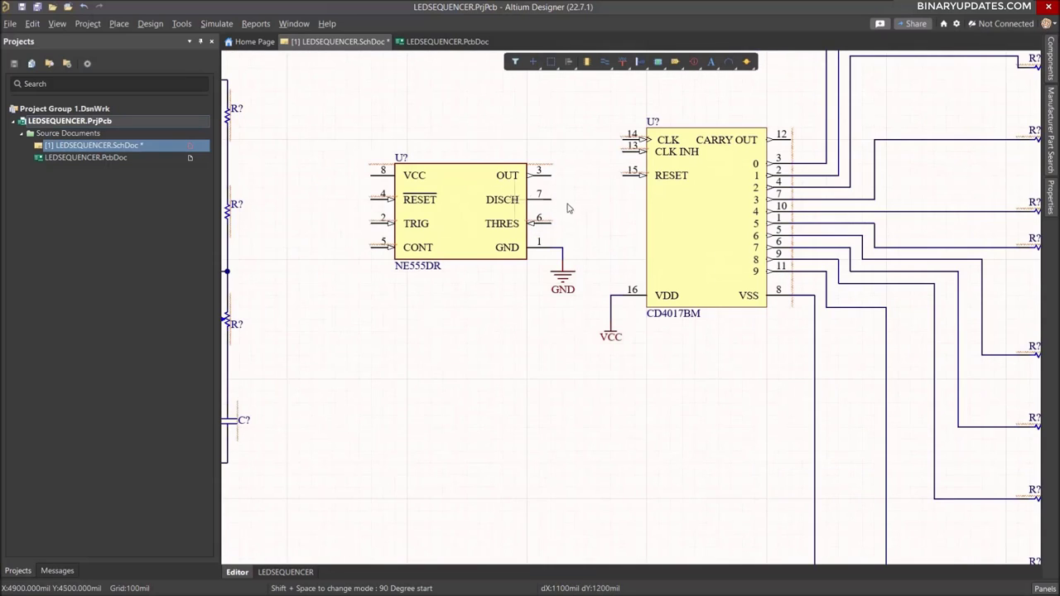
key(Home)
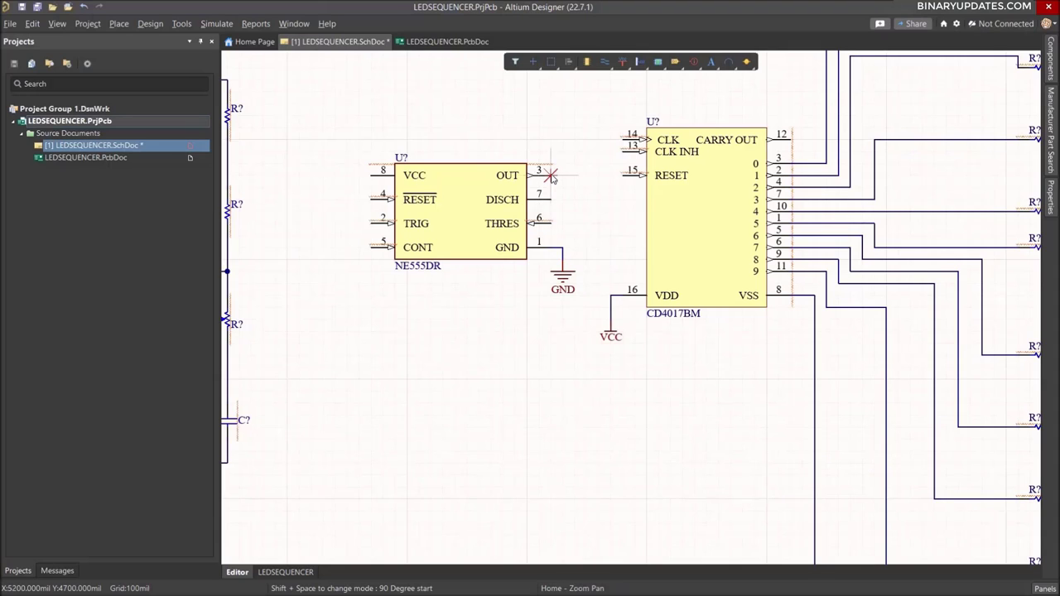
key(Left)
key(Right)
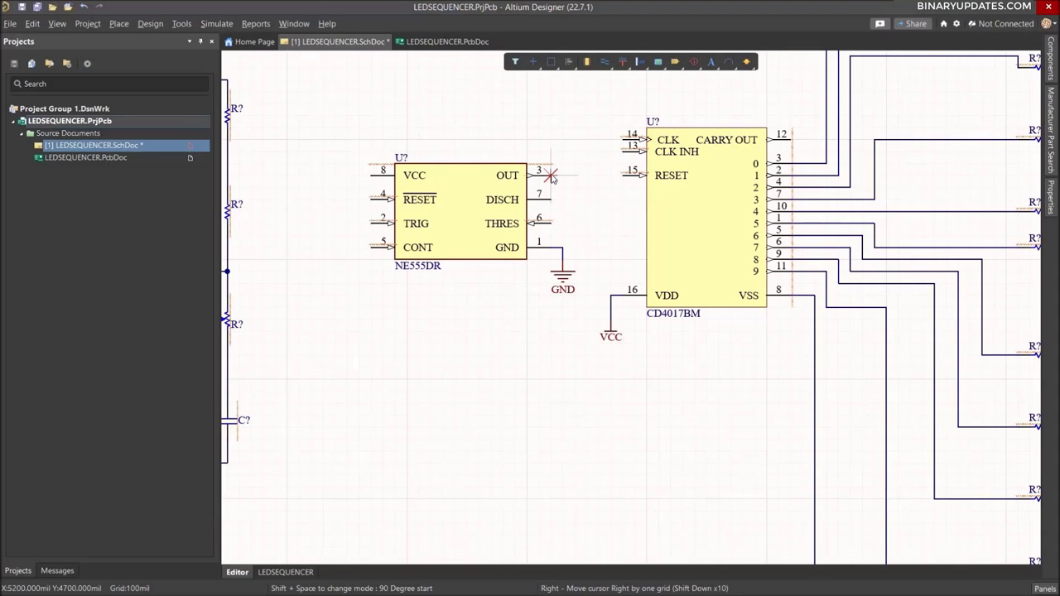
key(Up)
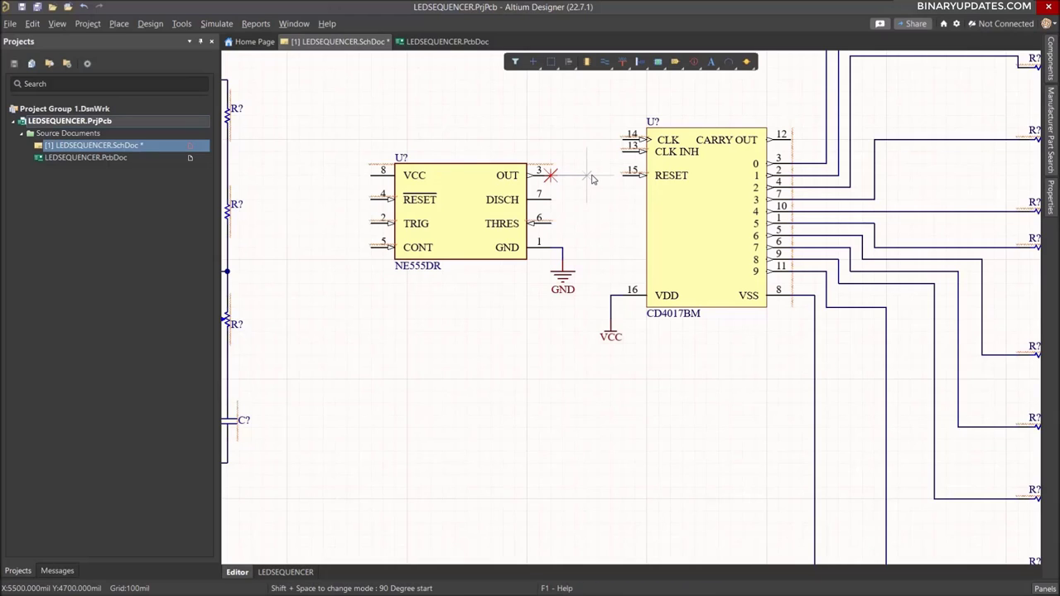
click(551, 175)
click(626, 140)
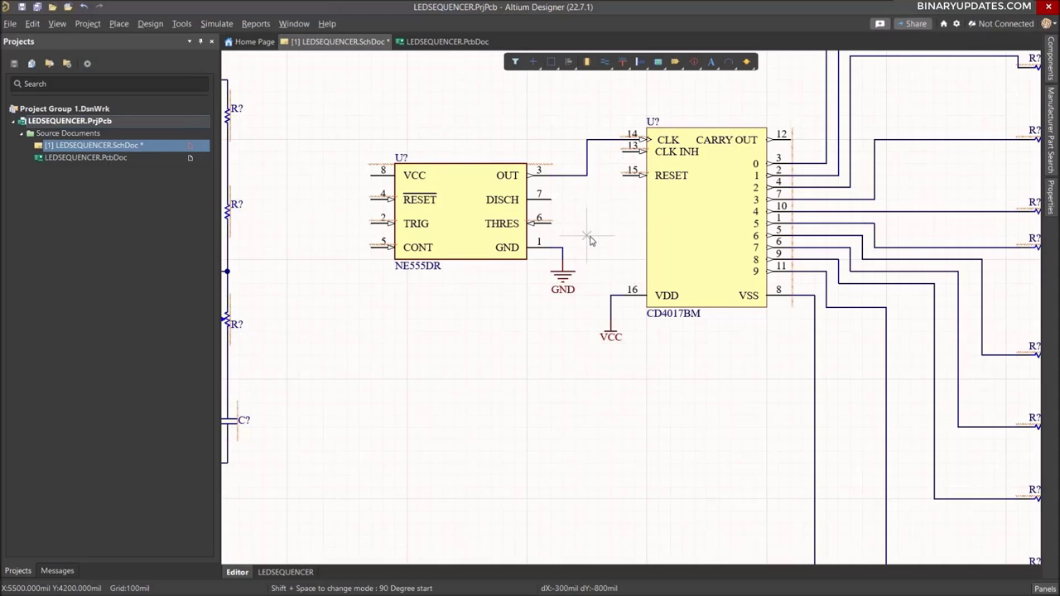
- Try to wire the CD4017BM's CLK INH pin 13 to its RESET pin 15, and delete the misdrawn wire
click(627, 176)
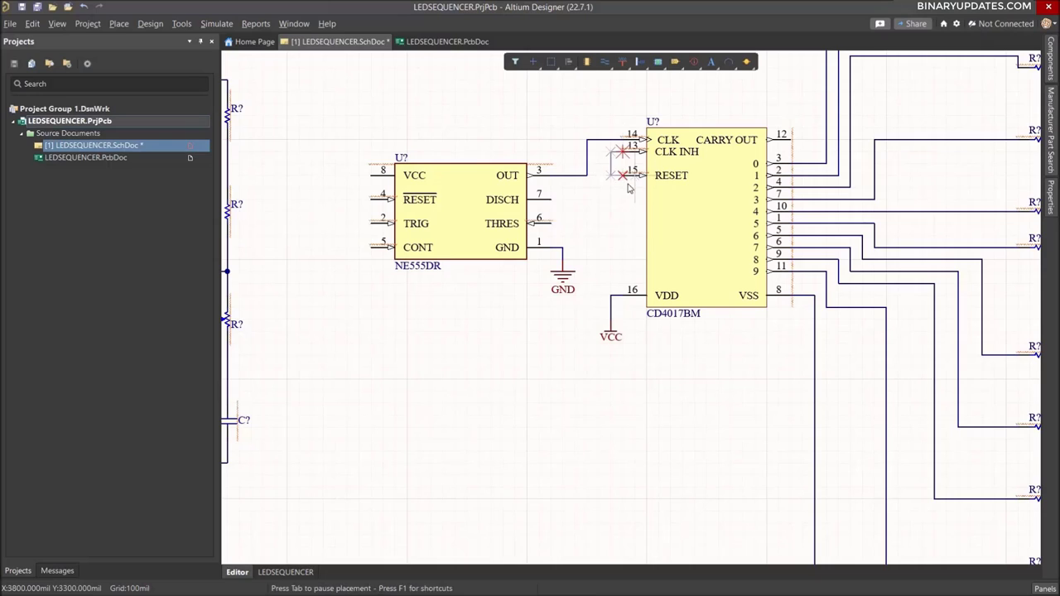
click(627, 189)
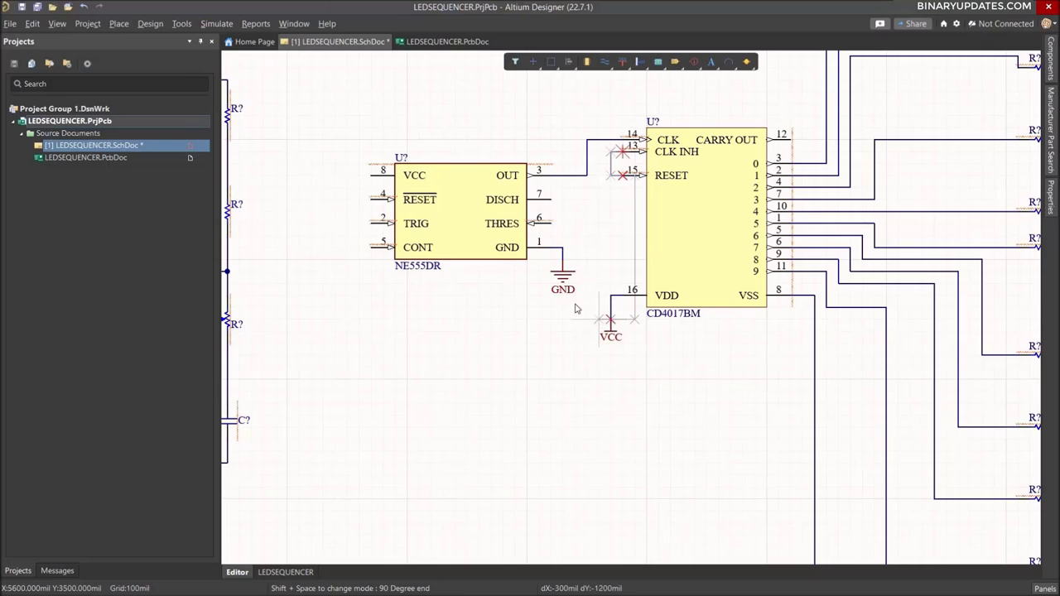
click(623, 176)
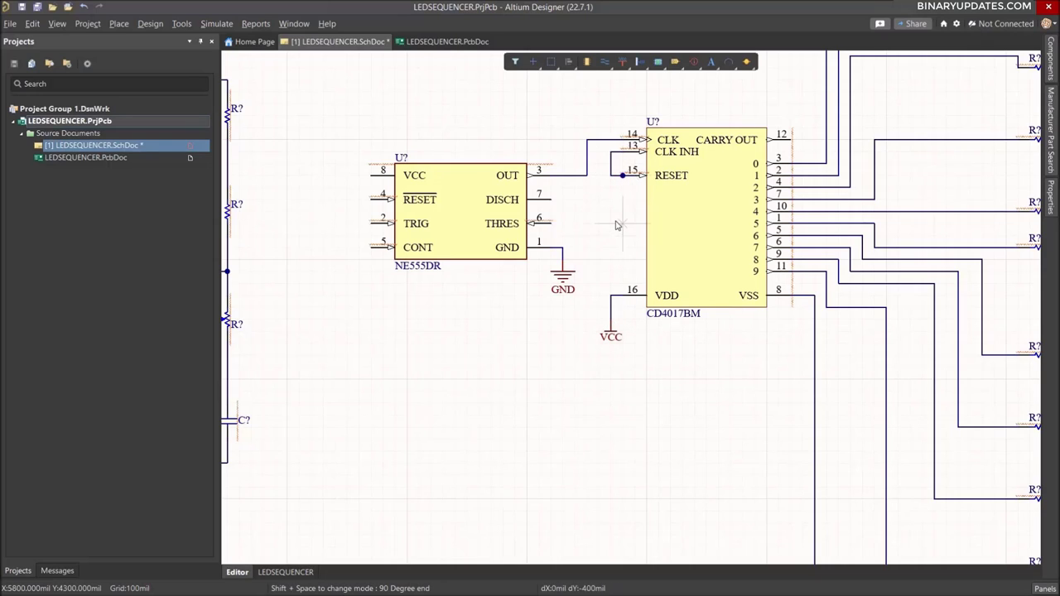
right_click(615, 224)
right_click(613, 224)
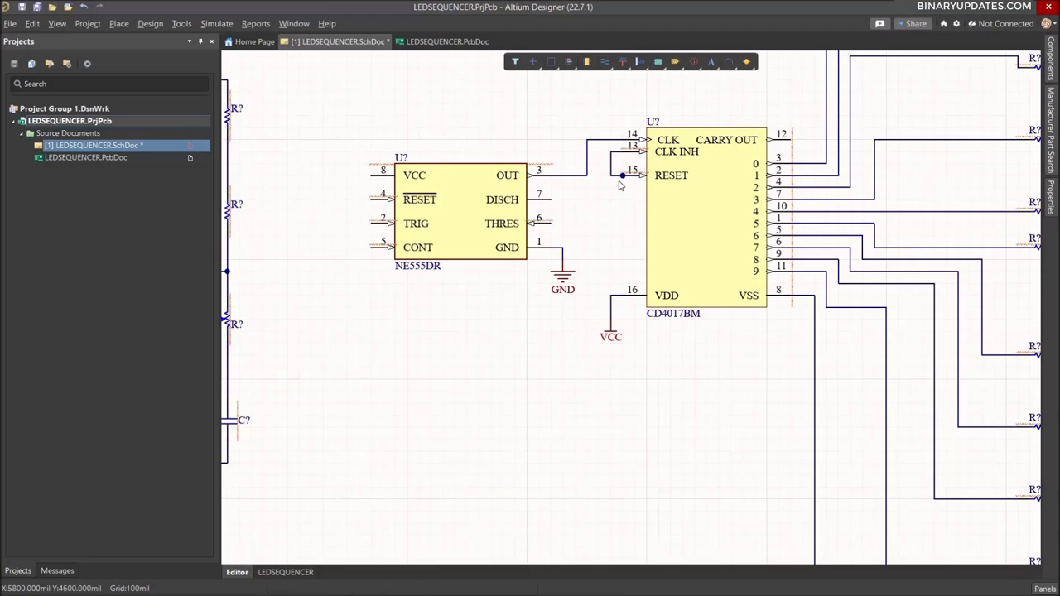
click(613, 176)
key(Delete)
- Wire the CD4017BM's CLK INH pin 13 to its RESET pin 15 with a U-shaped wire beside the two pins
ctrl+scroll(642, 219, up, 2)
key(ctrl+w)
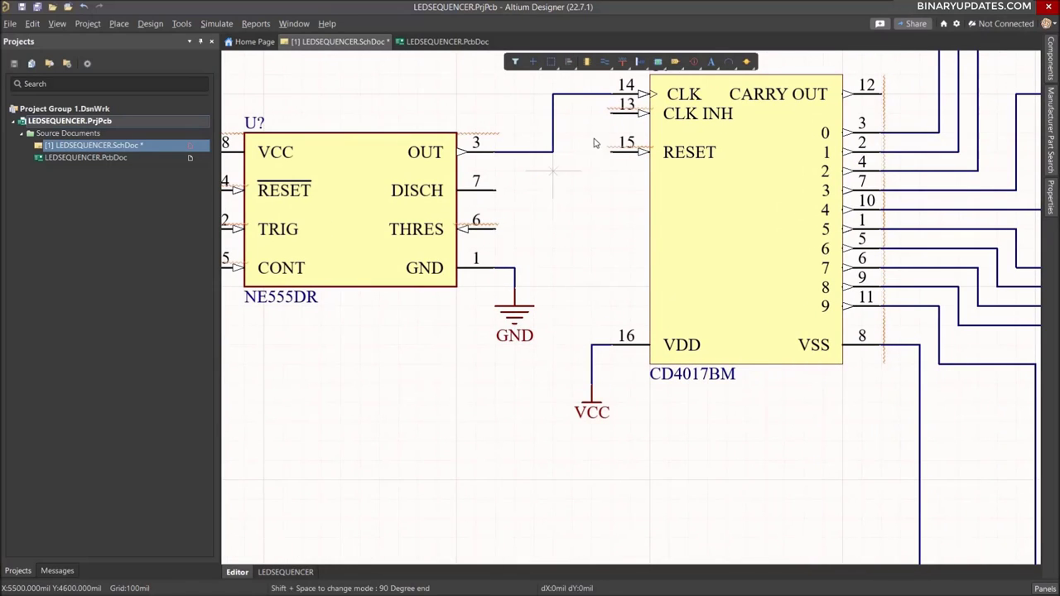
click(611, 112)
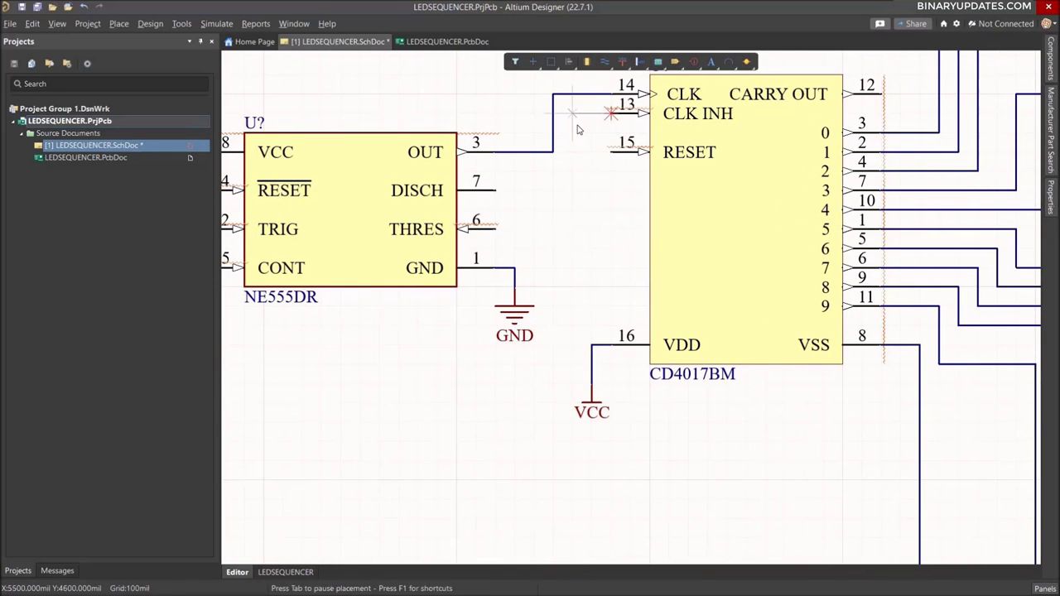
click(571, 152)
click(610, 153)
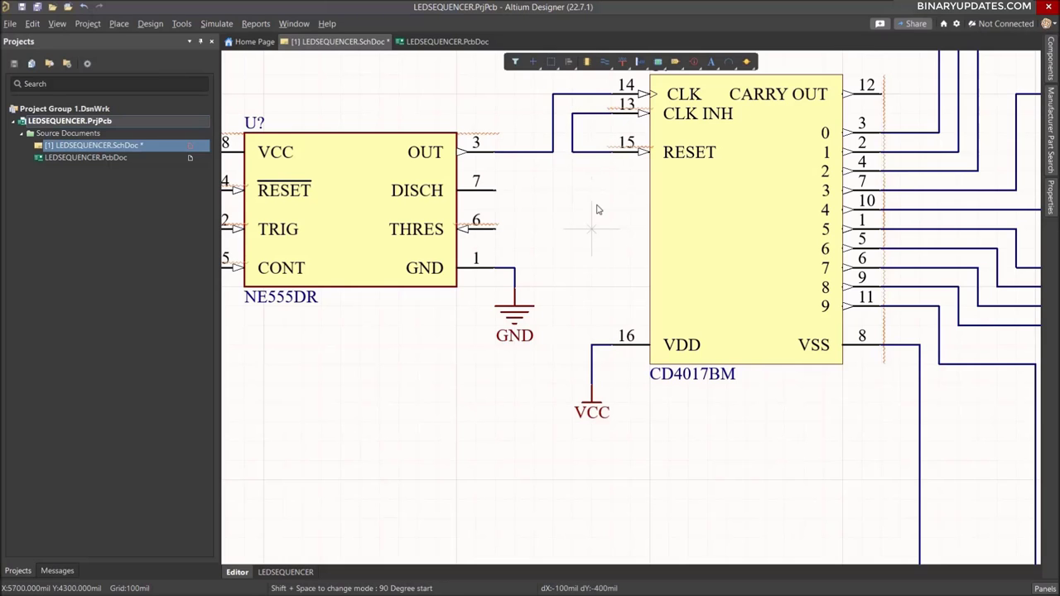
ctrl+scroll(596, 208, down, 2)
ctrl+scroll(567, 373, down, 2)
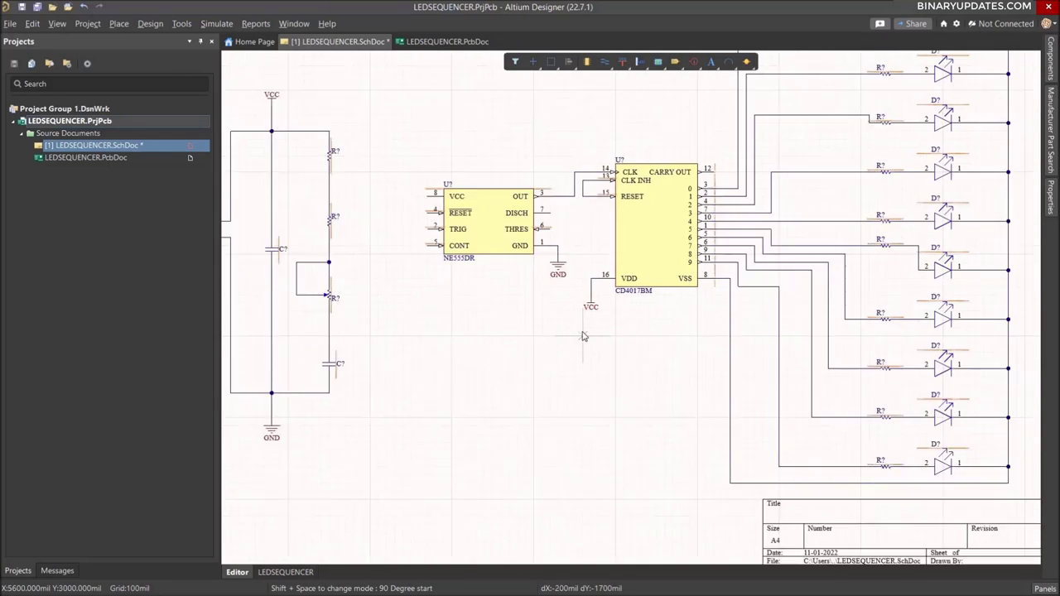
ctrl+scroll(609, 383, up, 2)
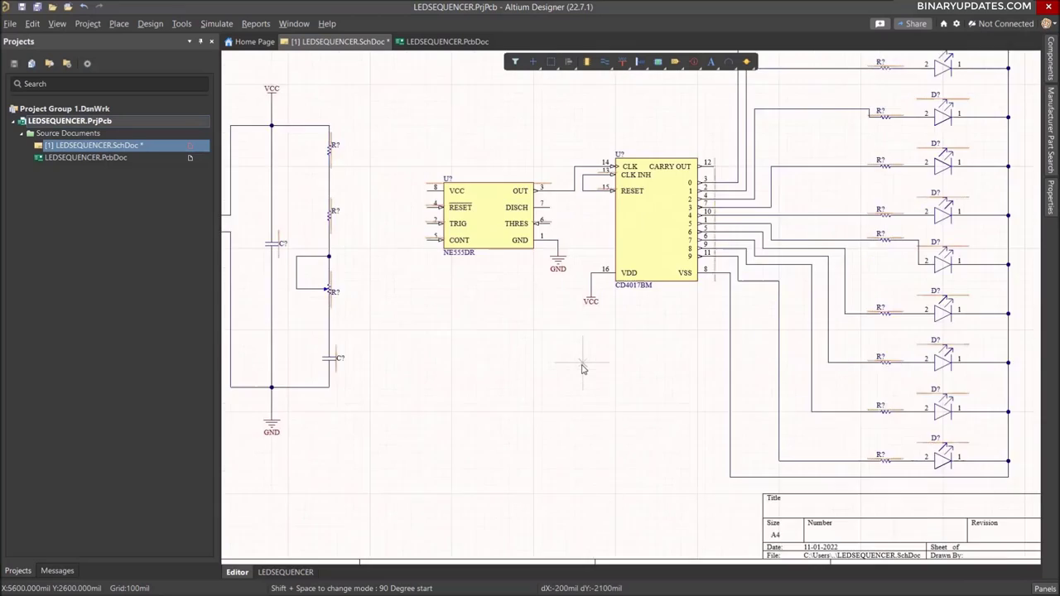
- Extend the lower ground rail with a horizontal wire from below the bottom capacitor to the CD4017BM's VSS wire
key(Escape)
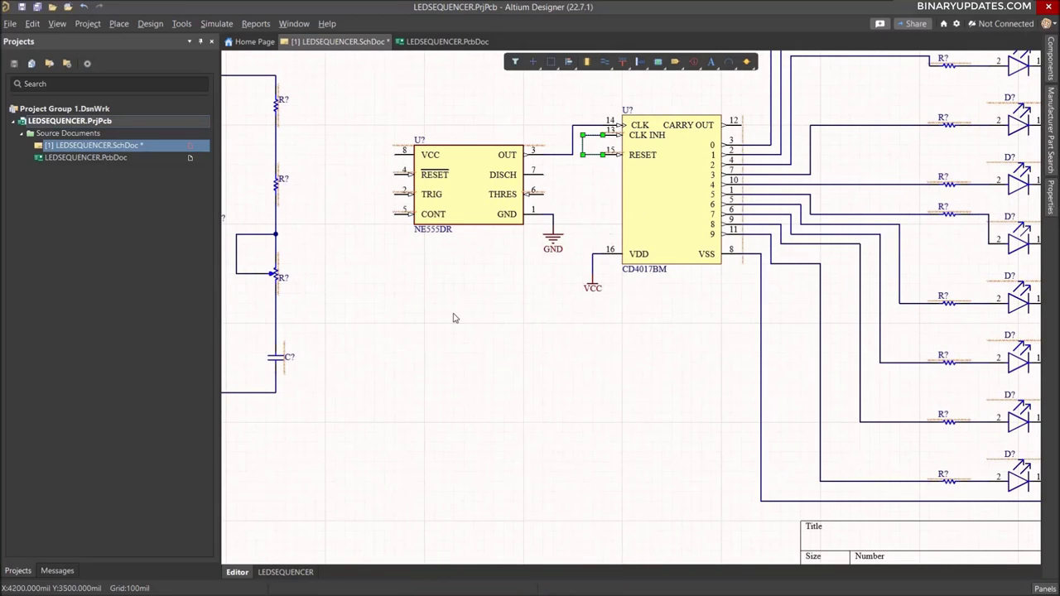
click(652, 386)
right_drag(643, 374, 732, 391)
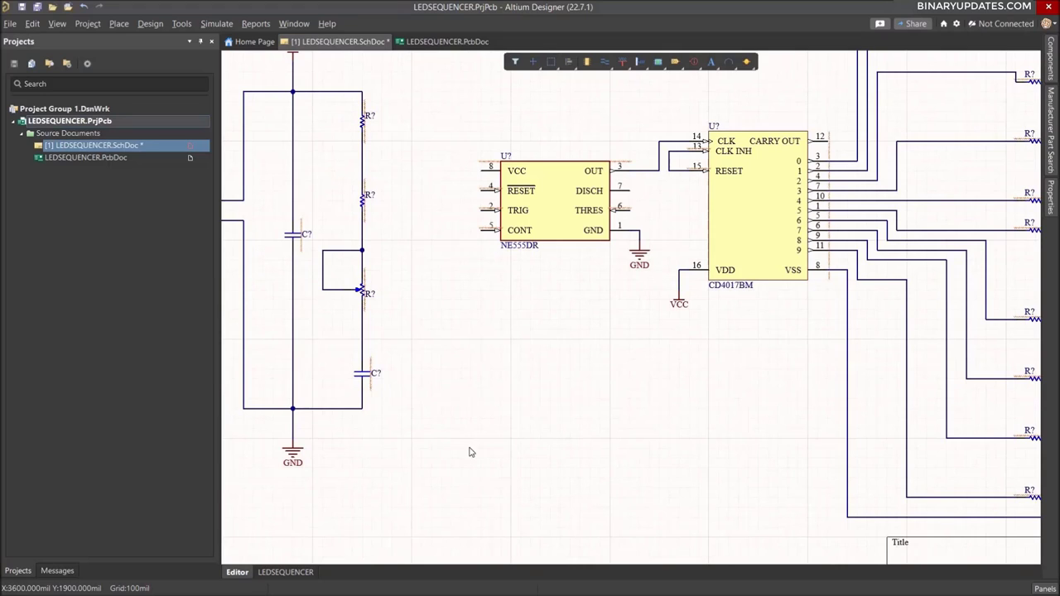
key(ctrl+w)
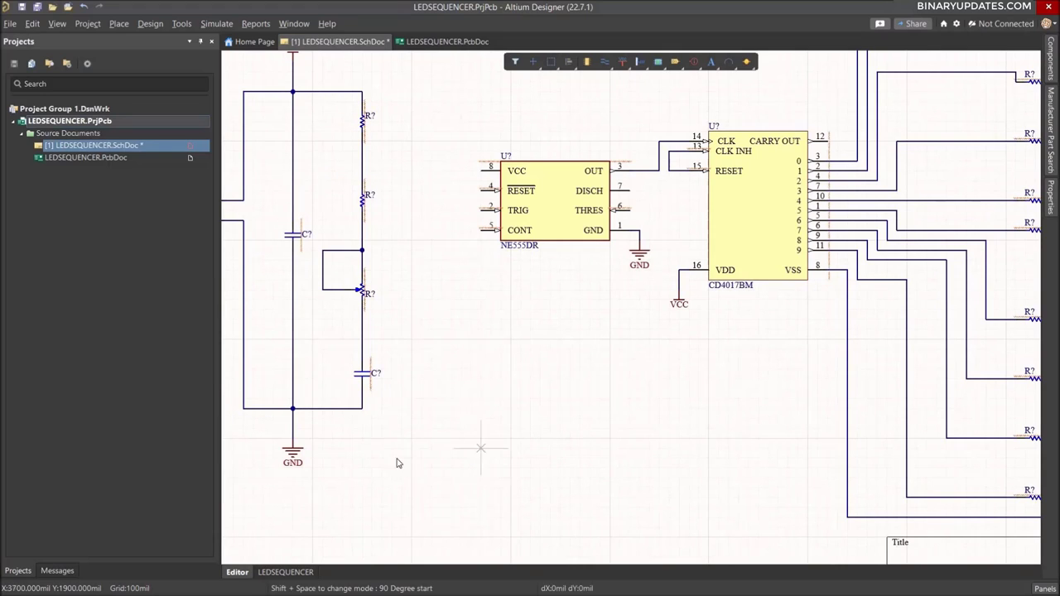
click(362, 408)
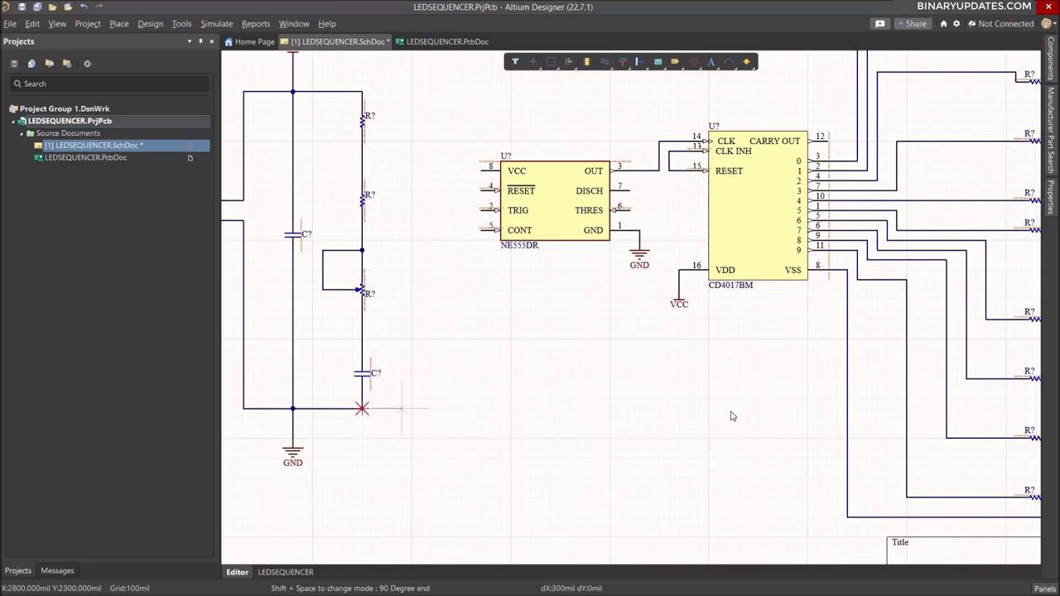
click(846, 408)
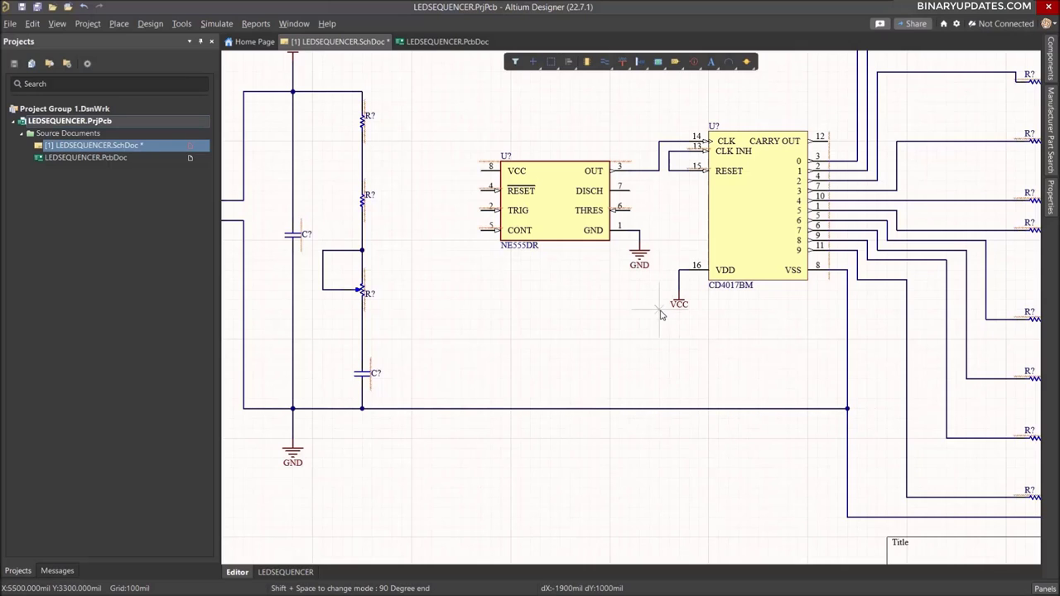
- Wire the joined CLK INH and RESET pins of the CD4017BM straight down to the ground rail
click(679, 278)
click(708, 270)
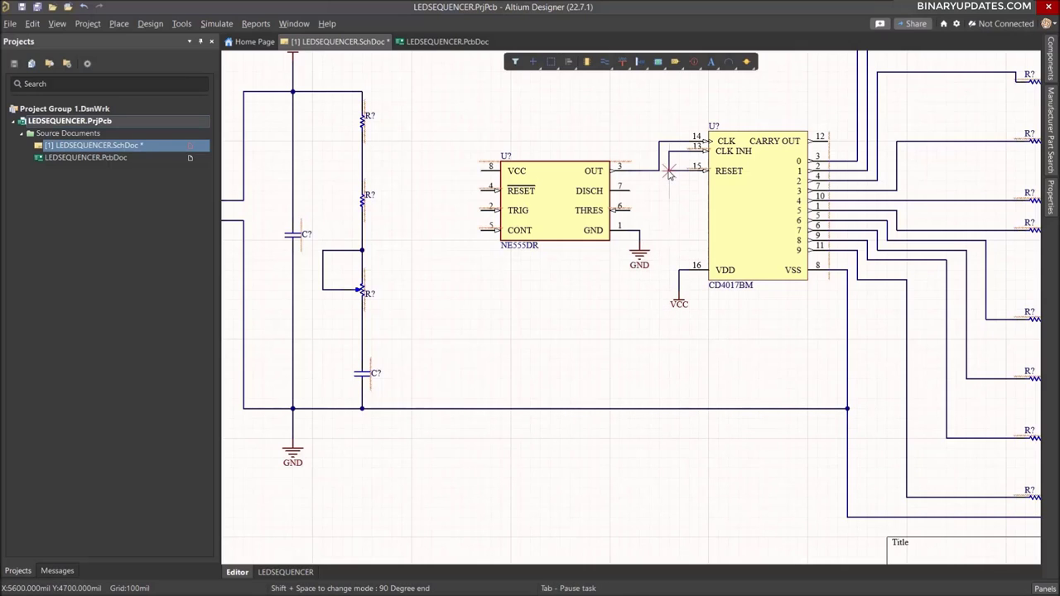
click(669, 171)
click(669, 408)
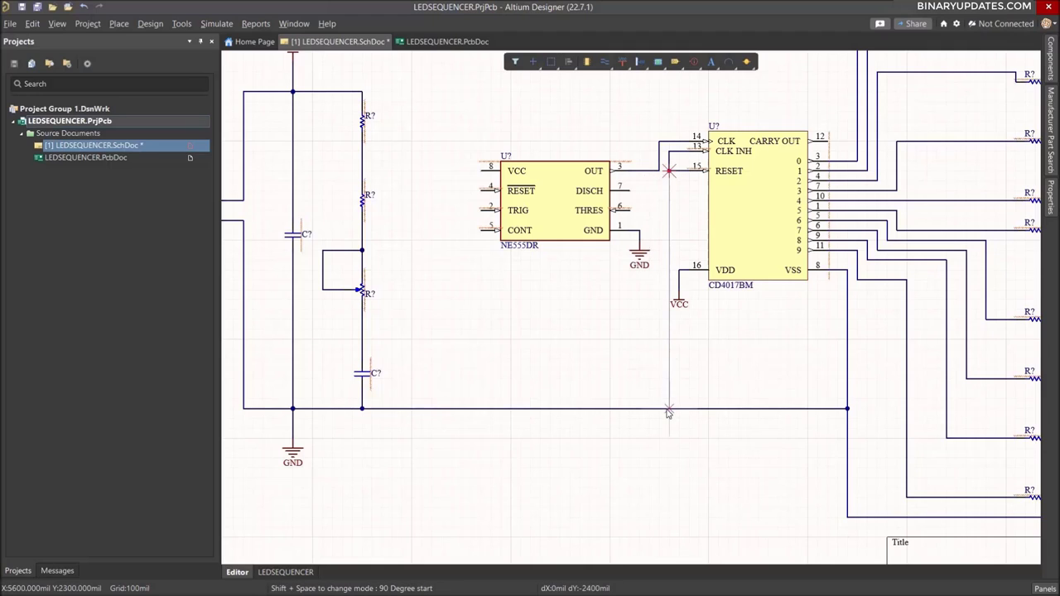
key(Escape)
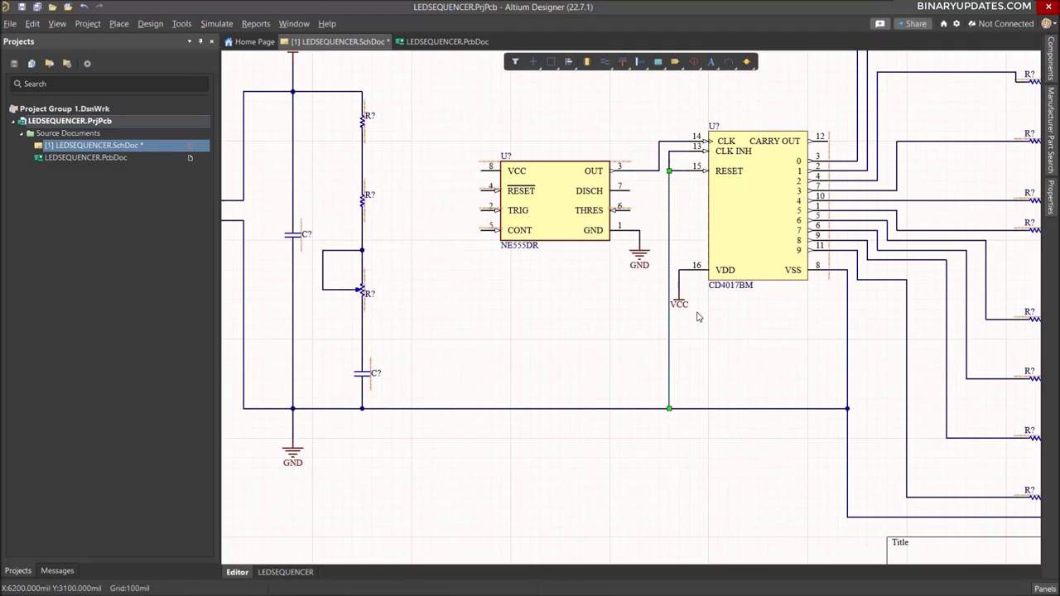
- Move the VCC port closer to the CD4017BM's VDD pin and the GND port closer to the NE555DR's GND pin
drag(679, 301, 689, 295)
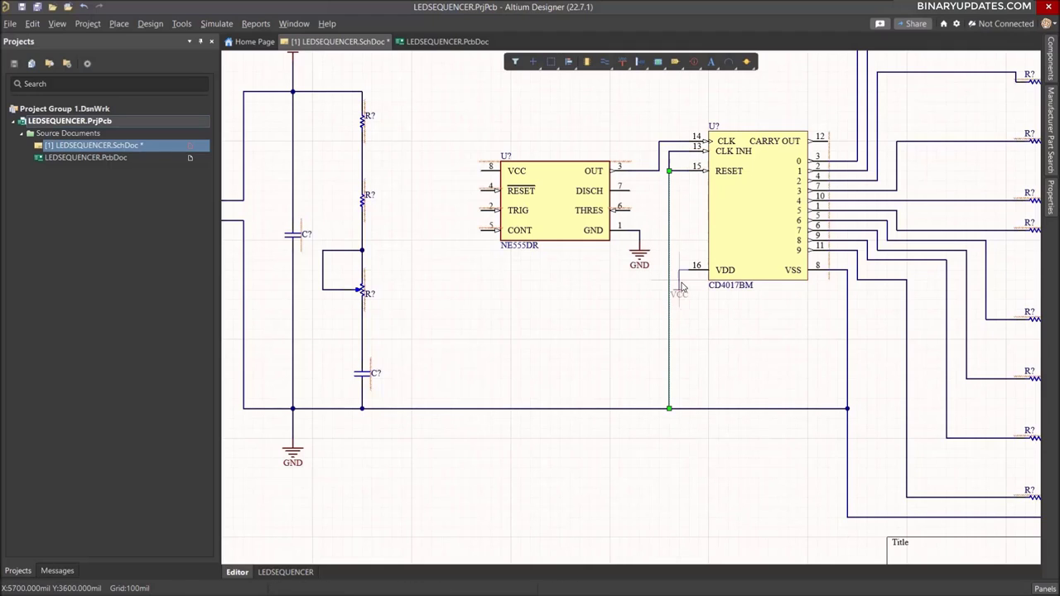
click(762, 395)
ctrl+scroll(739, 314, down, 2)
ctrl+scroll(740, 314, up, 3)
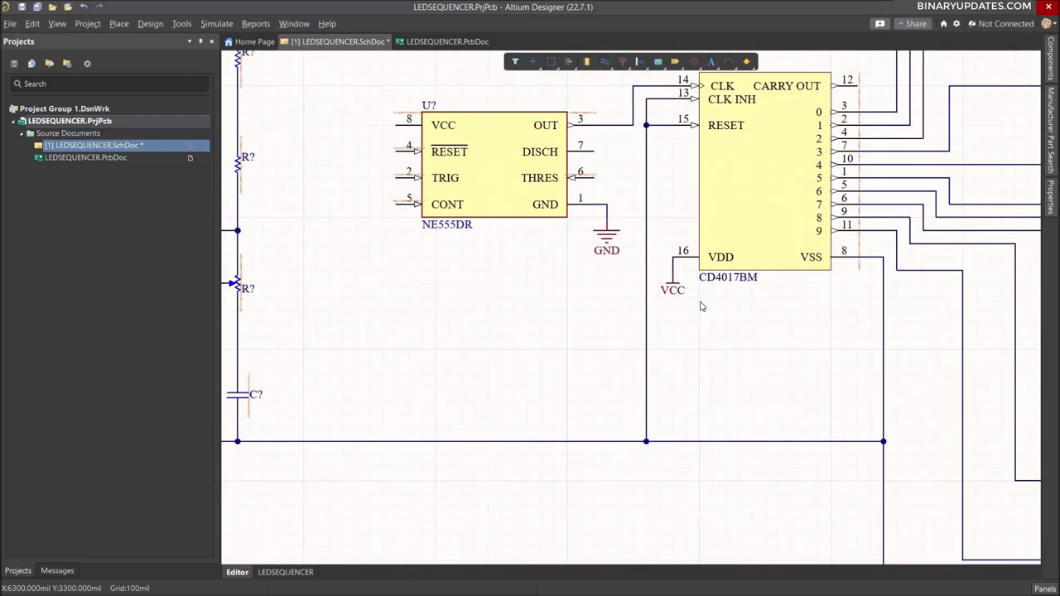
drag(612, 226, 600, 225)
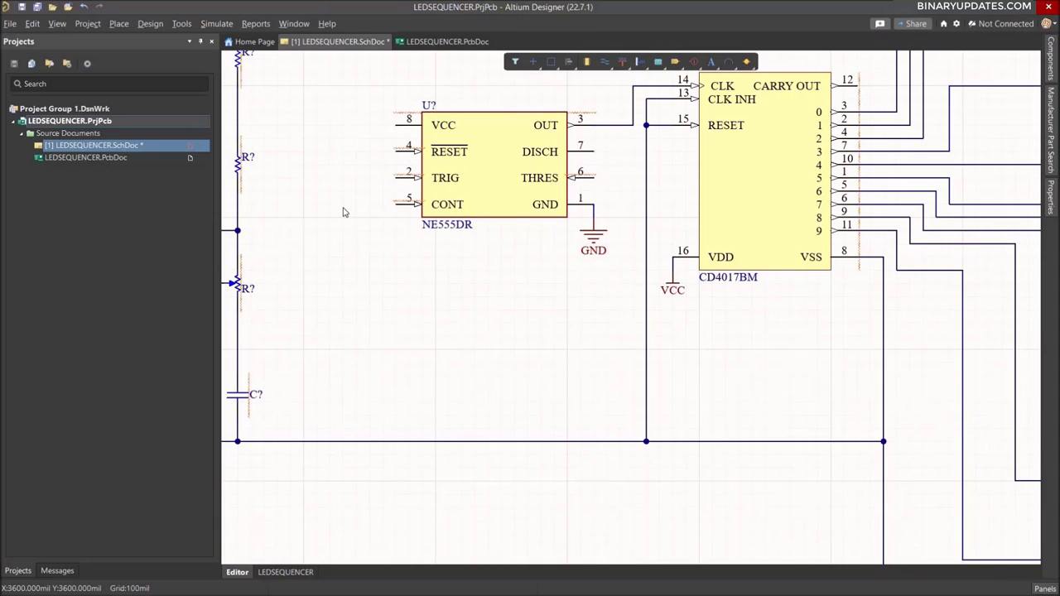
- Wire the VCC rail above the resistors to the NE555DR's RESET pin 4, and connect VCC pin 8 to that wire
ctrl+scroll(342, 198, down, 3)
ctrl+scroll(529, 314, up, 3)
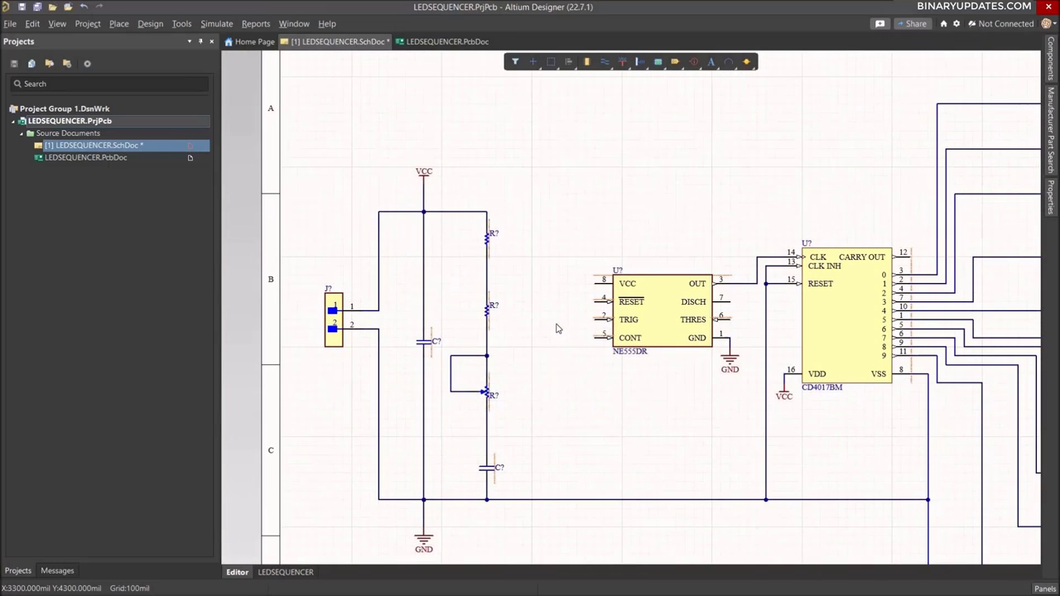
key(ctrl+w)
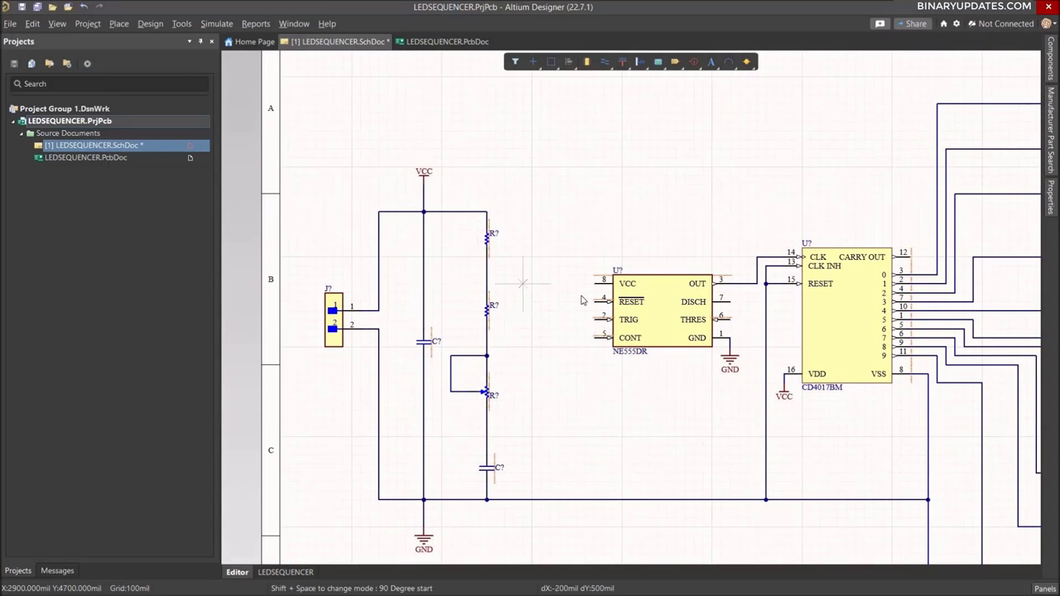
click(486, 212)
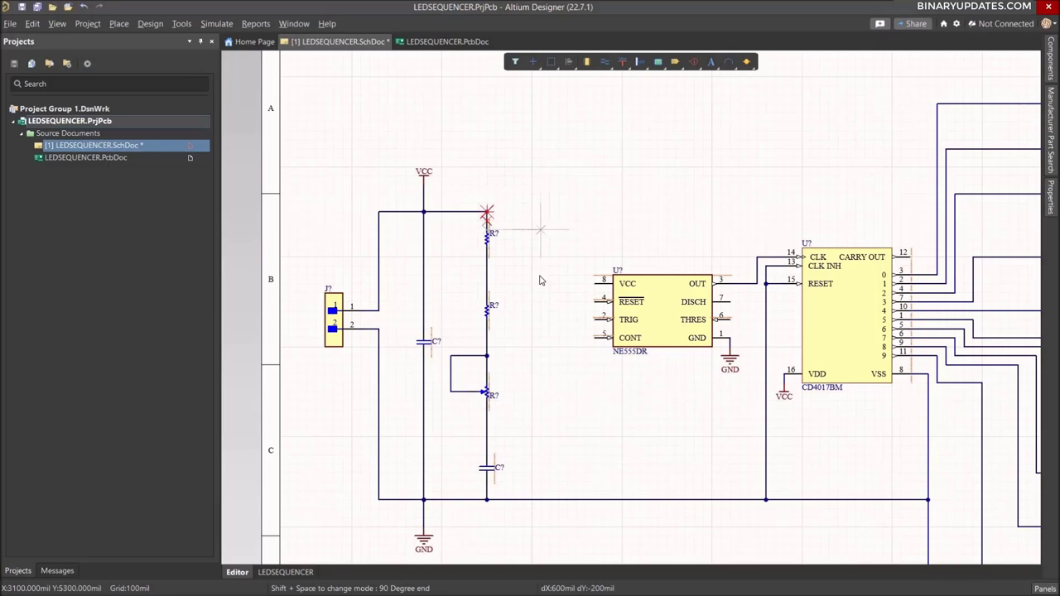
click(549, 212)
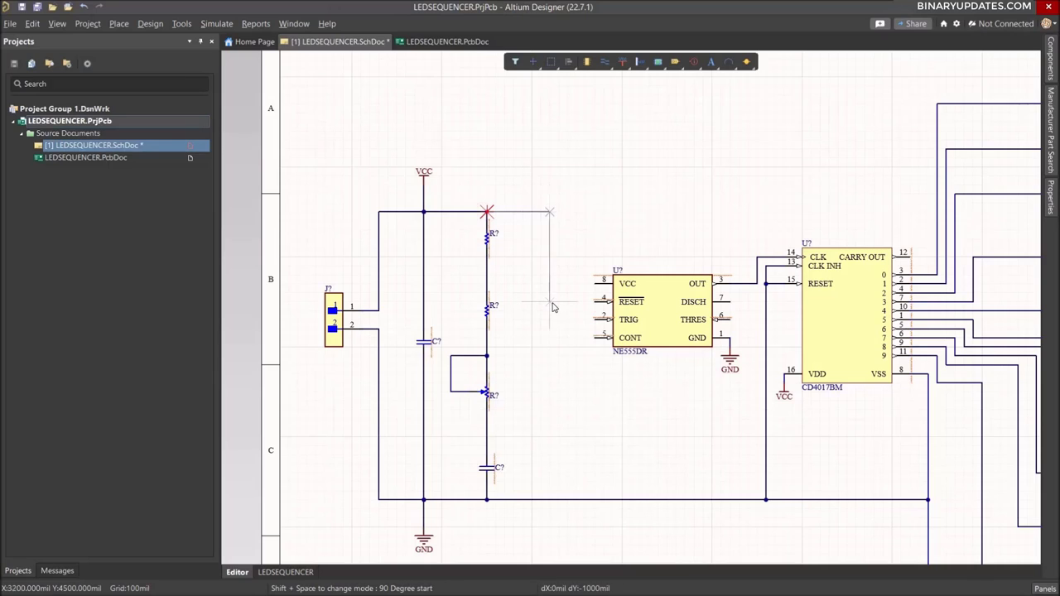
click(593, 301)
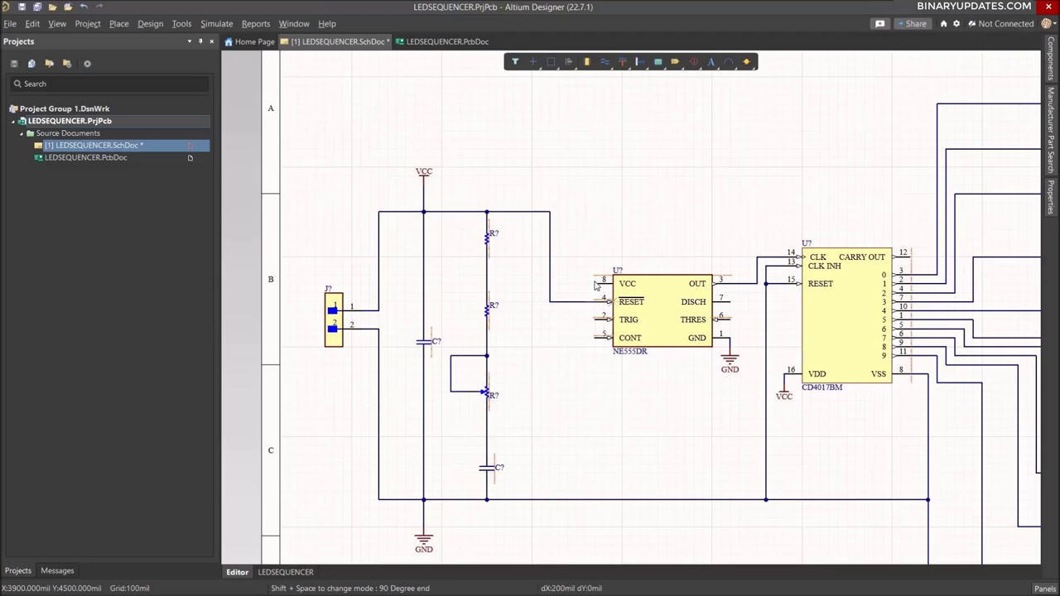
click(549, 284)
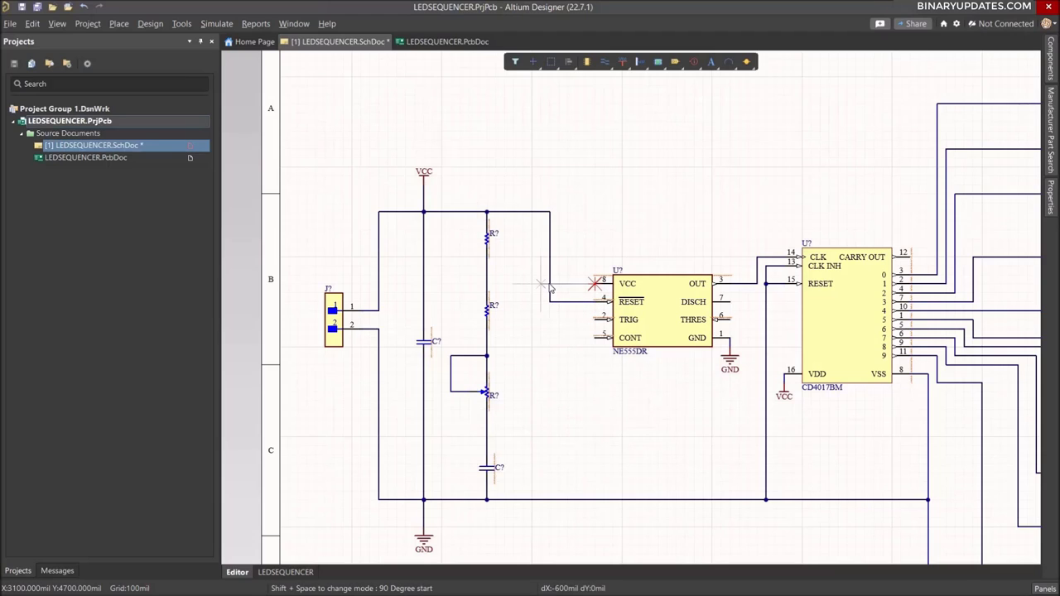
click(623, 286)
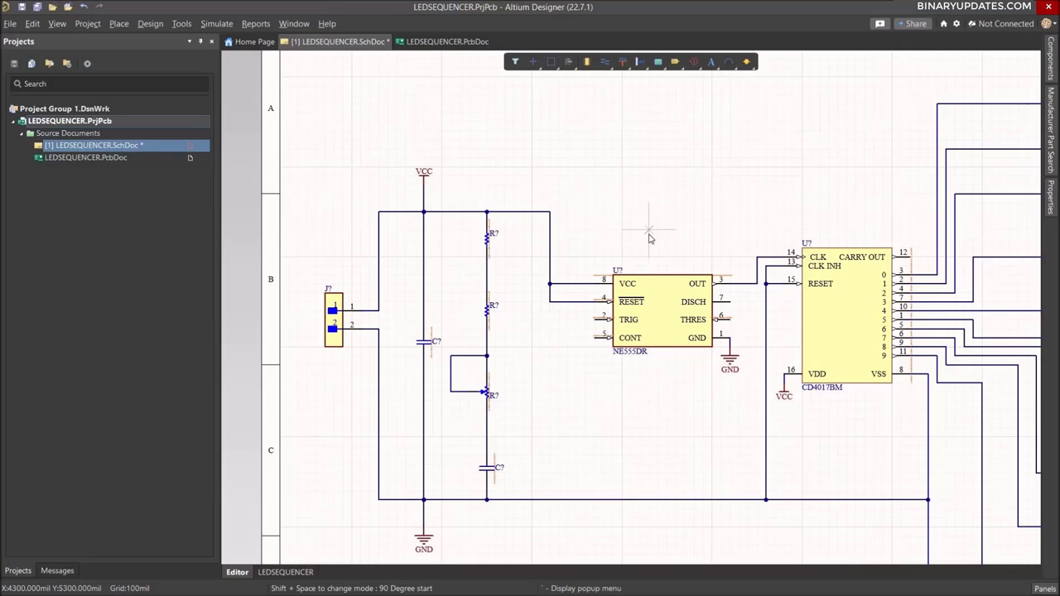
- Wire the NE555DR's DISCH pin 7 over the top of the chip to the node between the two upper resistors
click(729, 336)
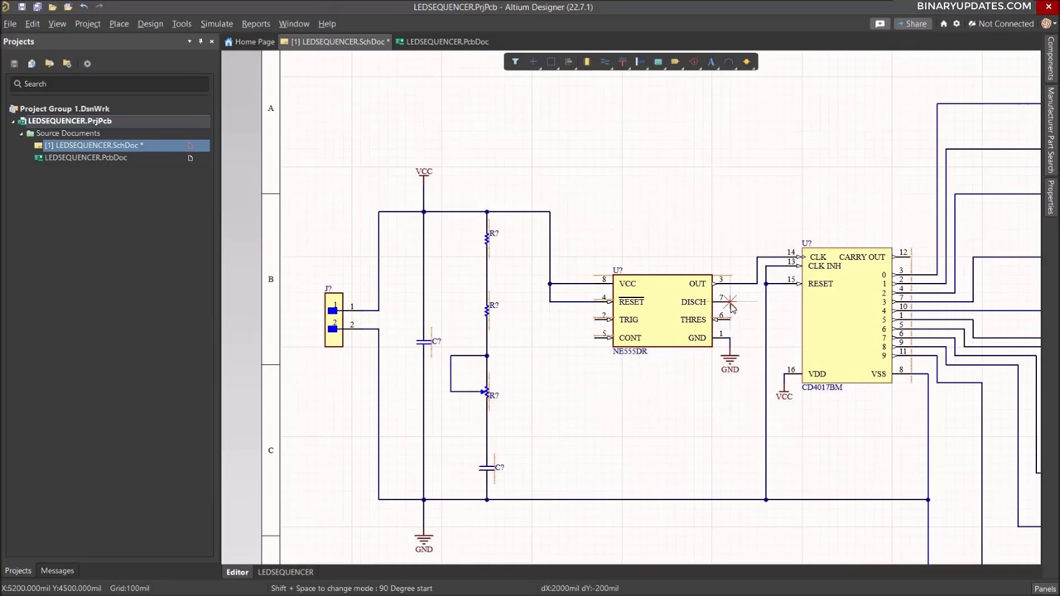
key(Page_Down)
click(747, 302)
click(747, 248)
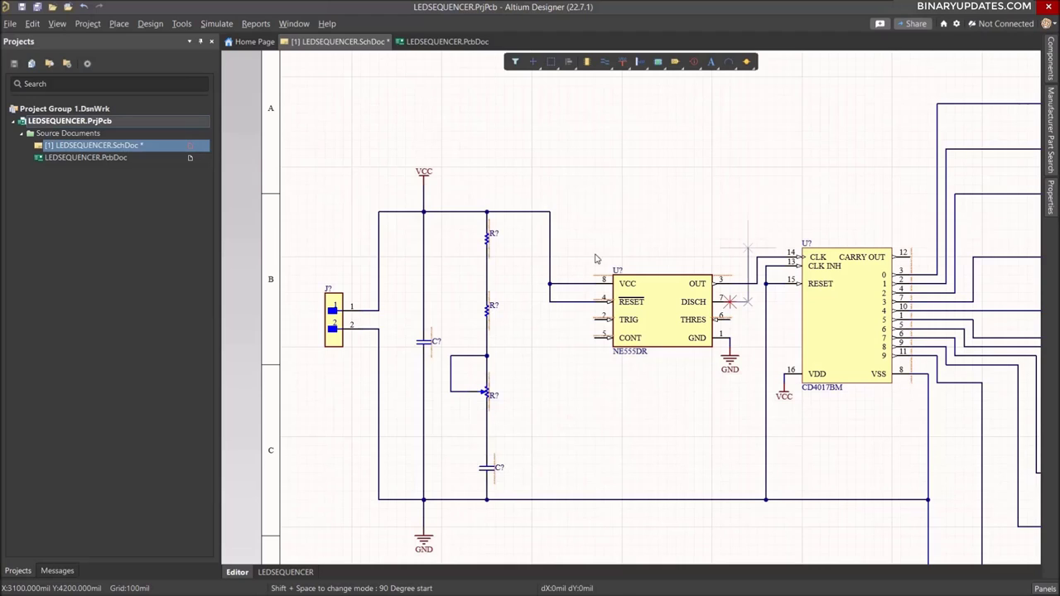
click(532, 277)
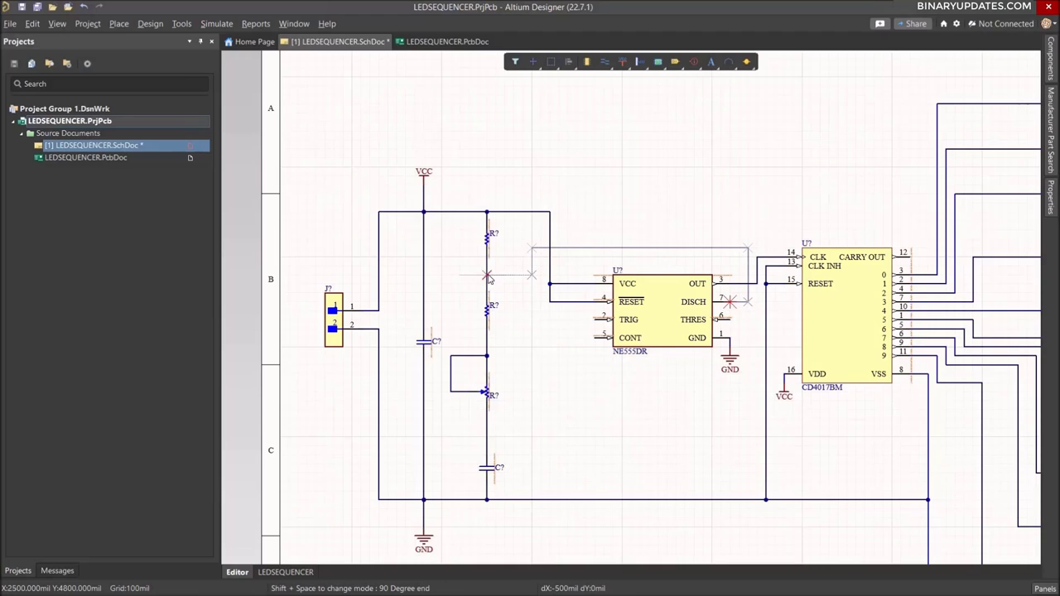
click(487, 276)
key(Escape)
- Straighten the DISCH wire into one horizontal run above the NE555DR, and raise the horizontal VCC rail by 100 mil
click(652, 247)
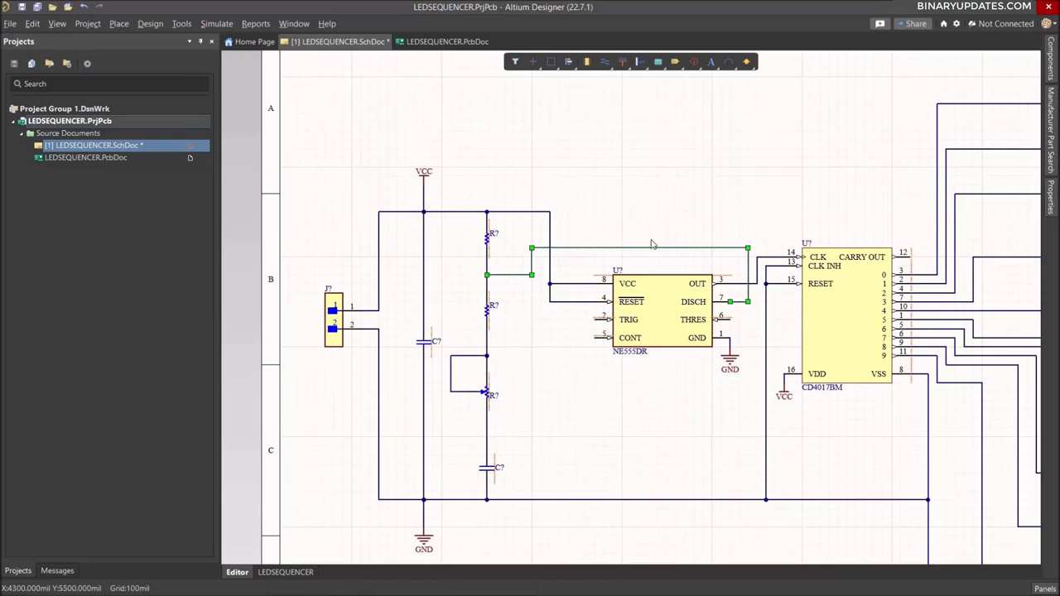
drag(655, 249, 655, 258)
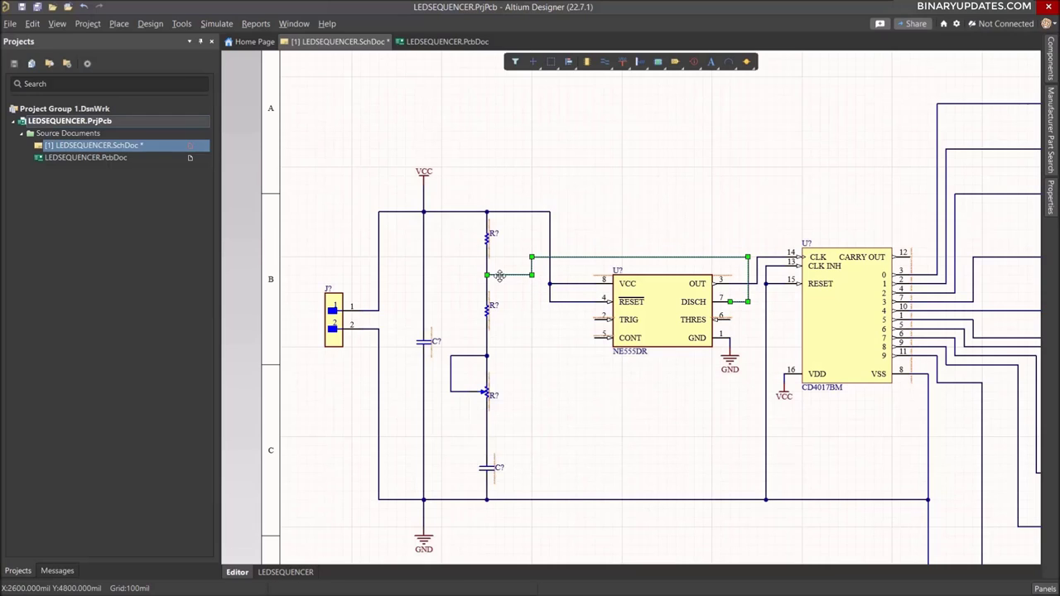
drag(500, 276, 500, 265)
click(513, 213)
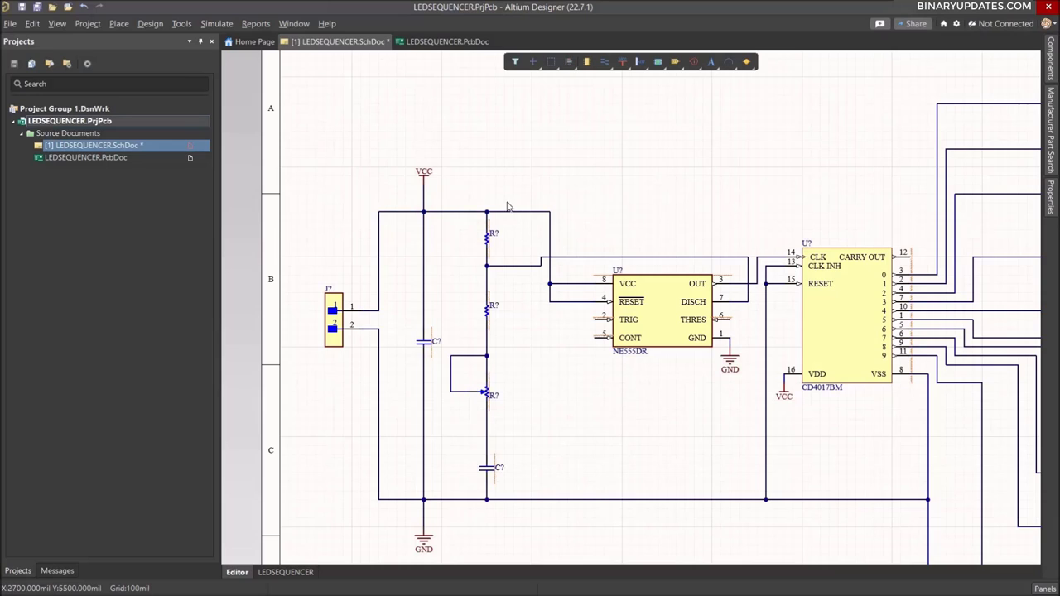
drag(396, 212, 396, 202)
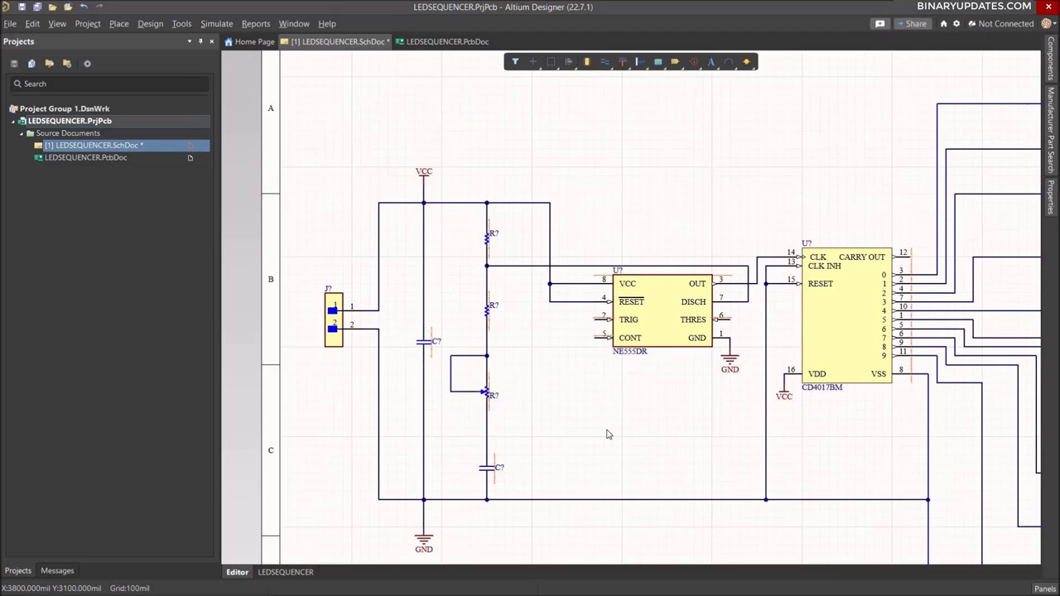
- Wire the NE555DR's THRES pin 6 beneath the chip to the node between the potentiometer and the lower capacitor
key(ctrl+w)
click(729, 321)
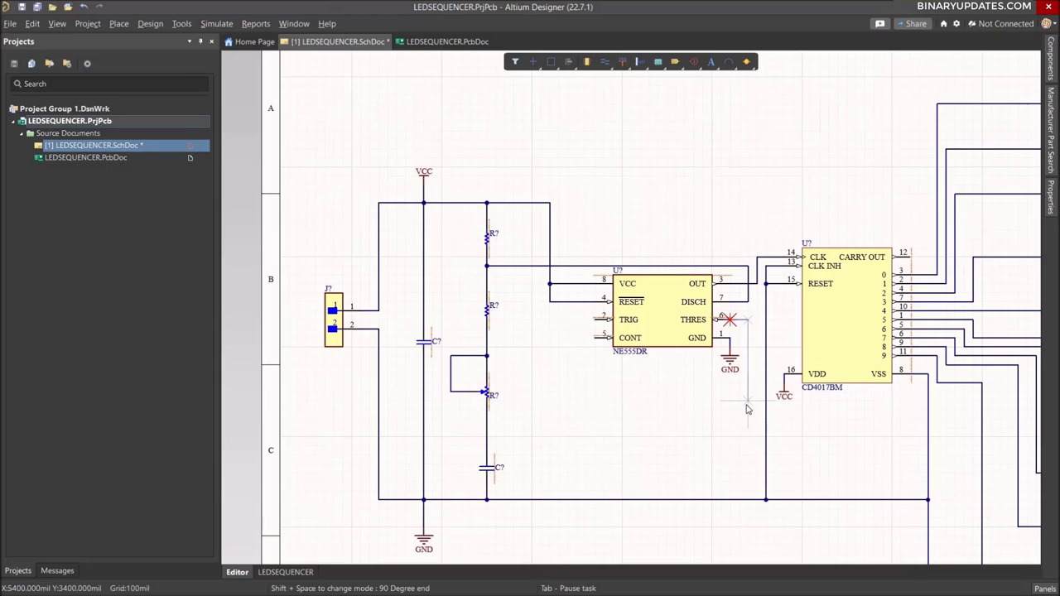
click(747, 404)
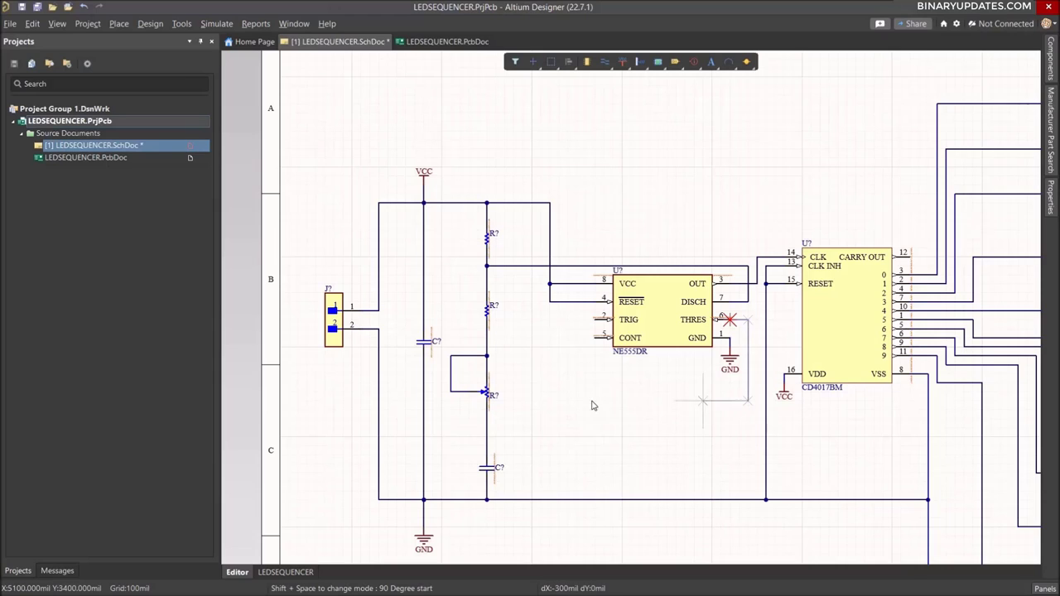
click(549, 400)
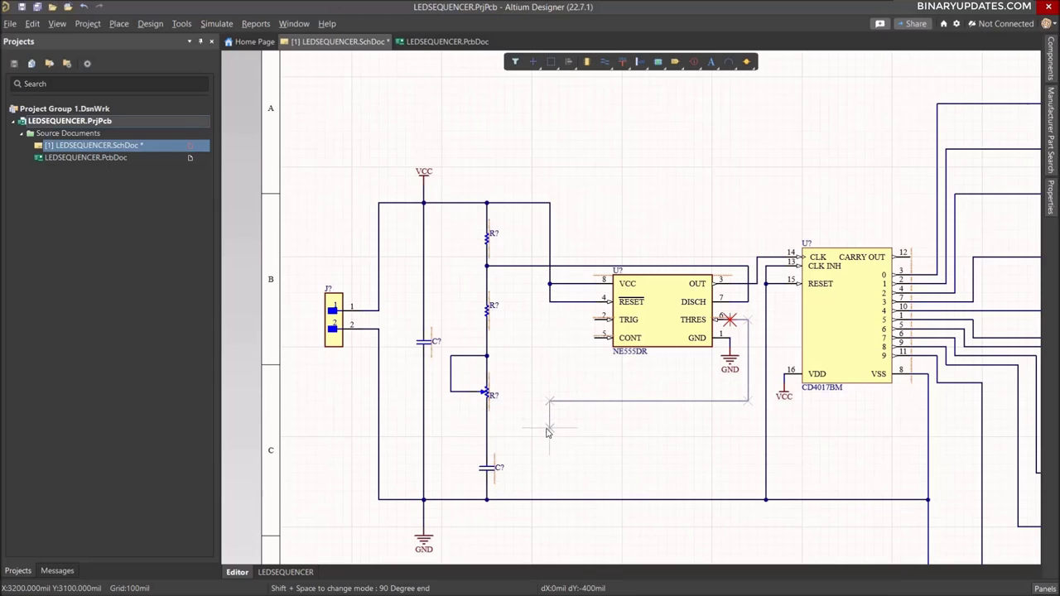
click(548, 429)
click(487, 429)
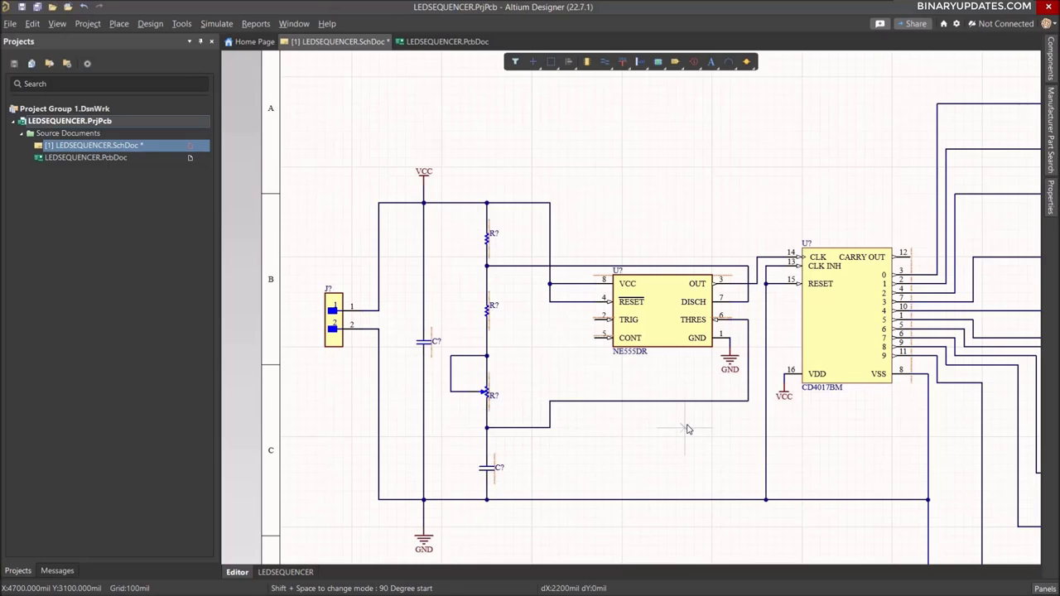
- Try to wire the NE555DR's TRIG pin 2 down to the THRES wire, and delete the misdrawn wire
click(594, 321)
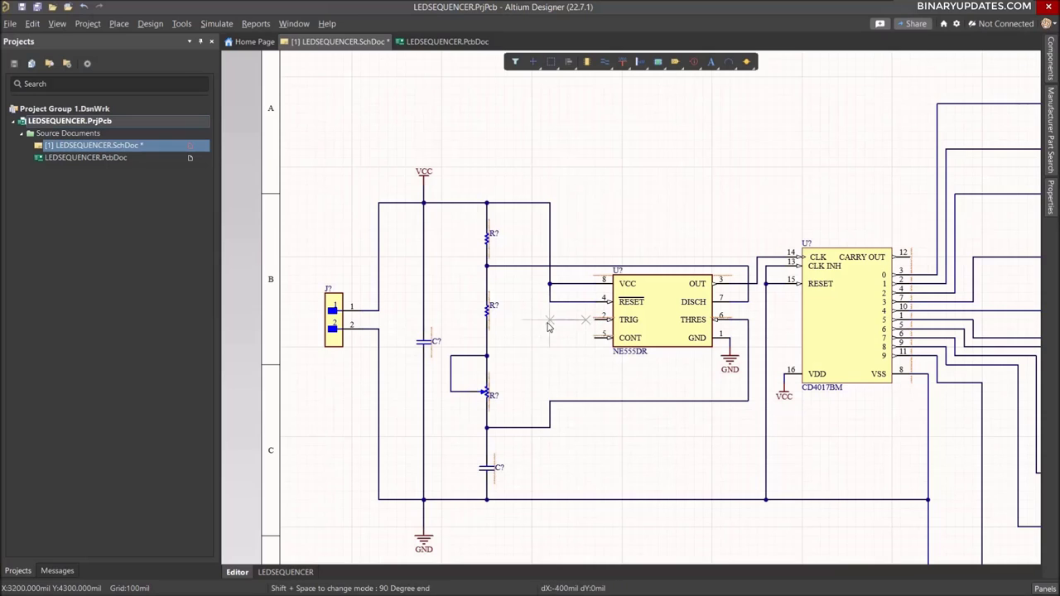
click(549, 401)
ctrl+scroll(676, 412, up, 2)
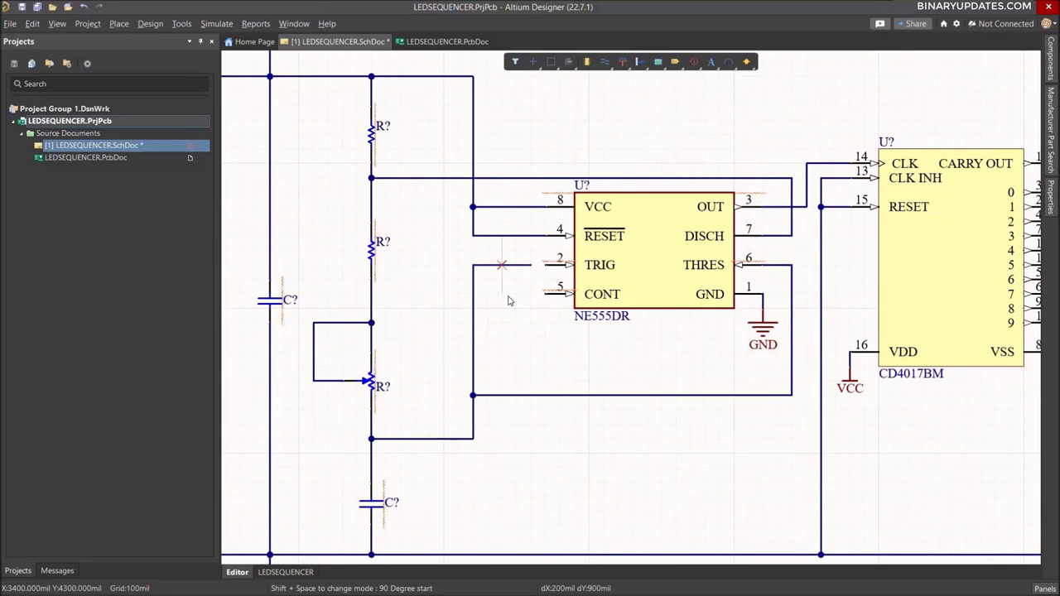
key(Escape)
click(519, 265)
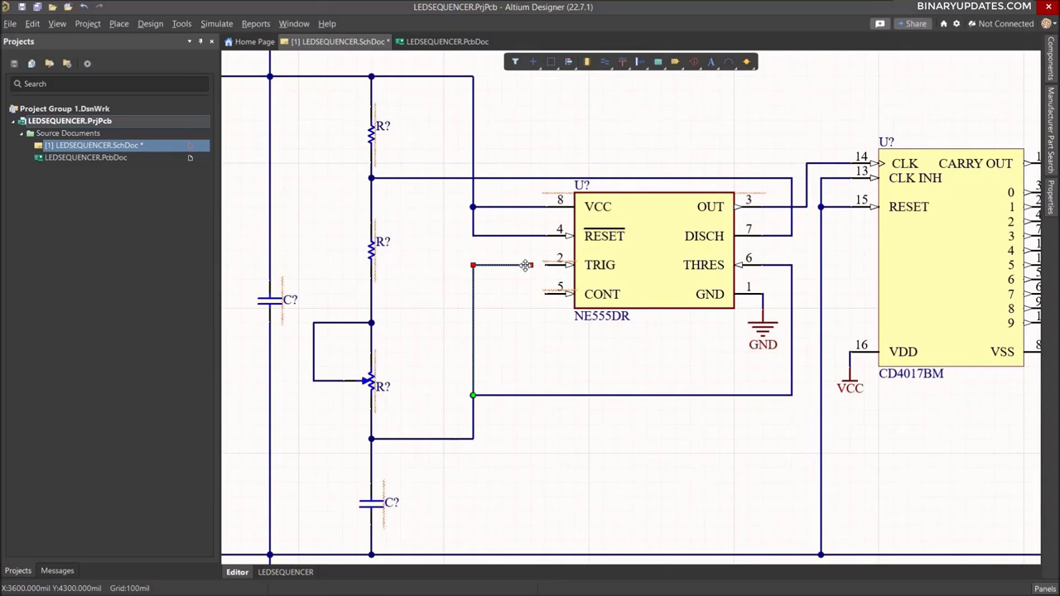
key(Delete)
key(Delete)
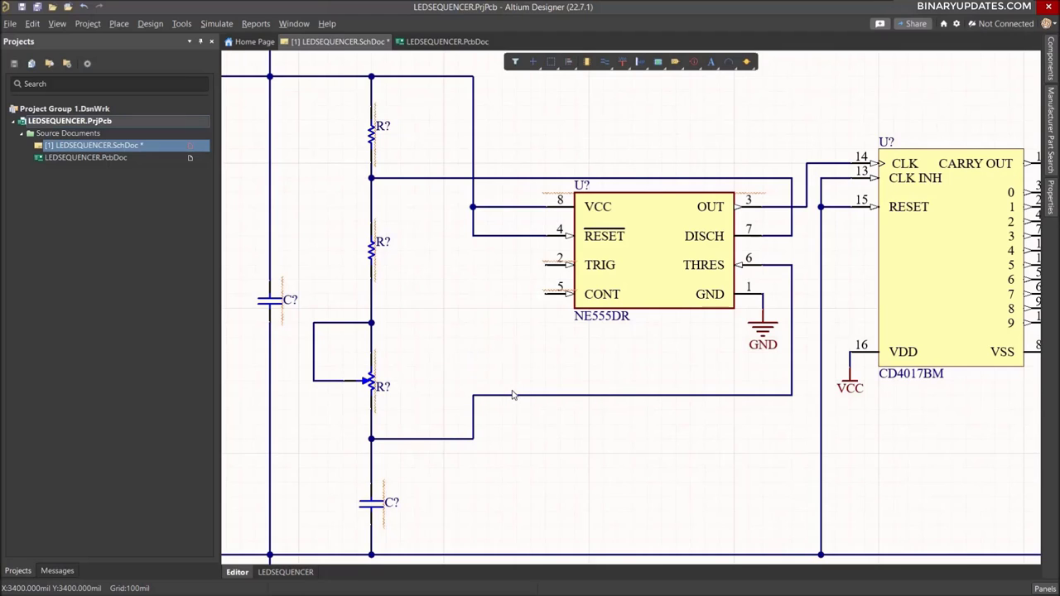
- Wire the TRIG pin 2 of the NE555DR to the corner of the THRES wire below it
key(ctrl+w)
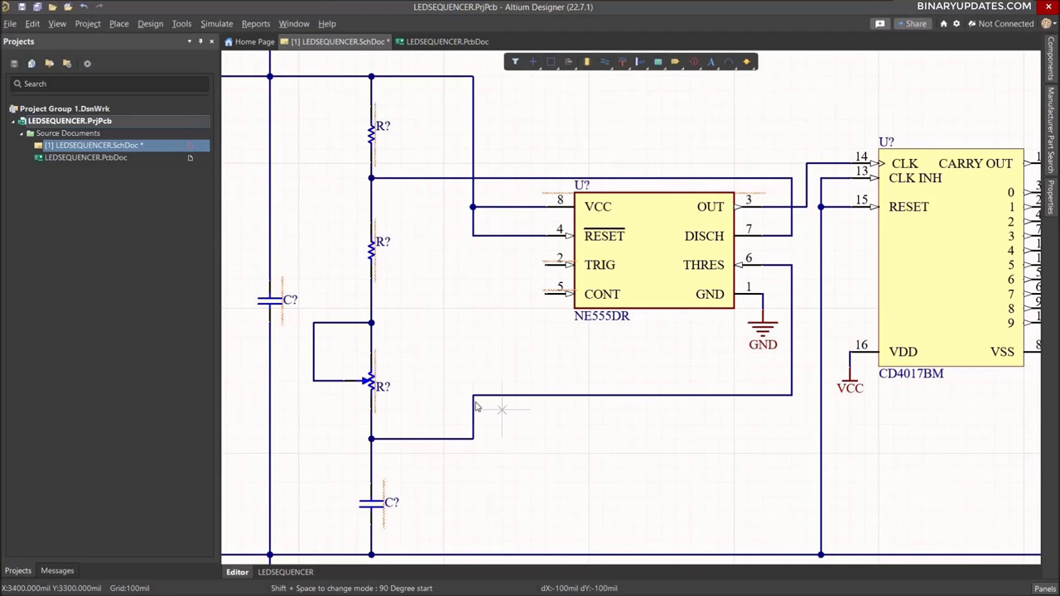
click(472, 395)
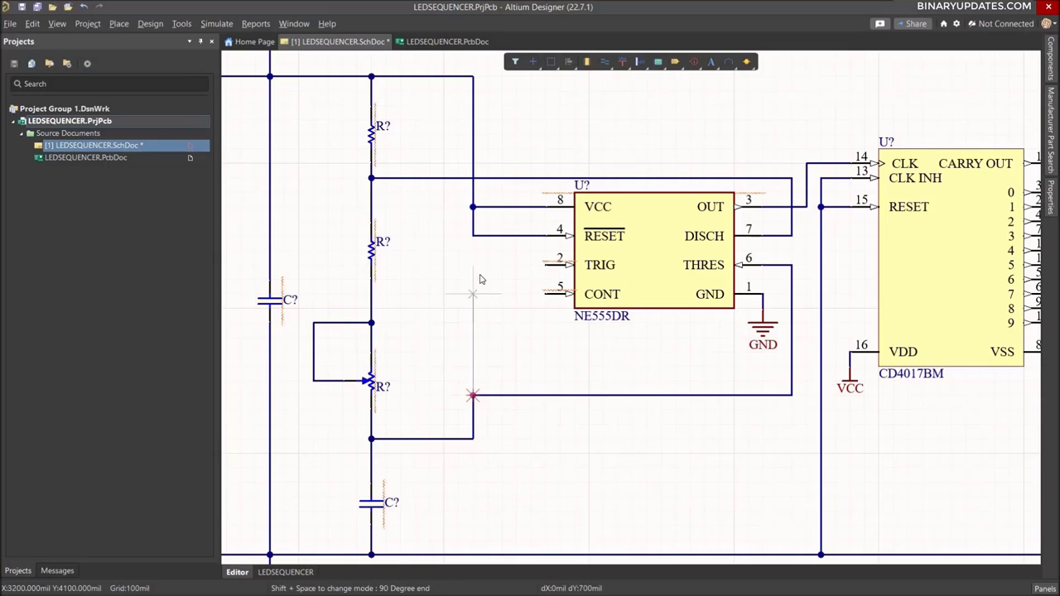
click(547, 265)
ctrl+scroll(629, 429, down, 1)
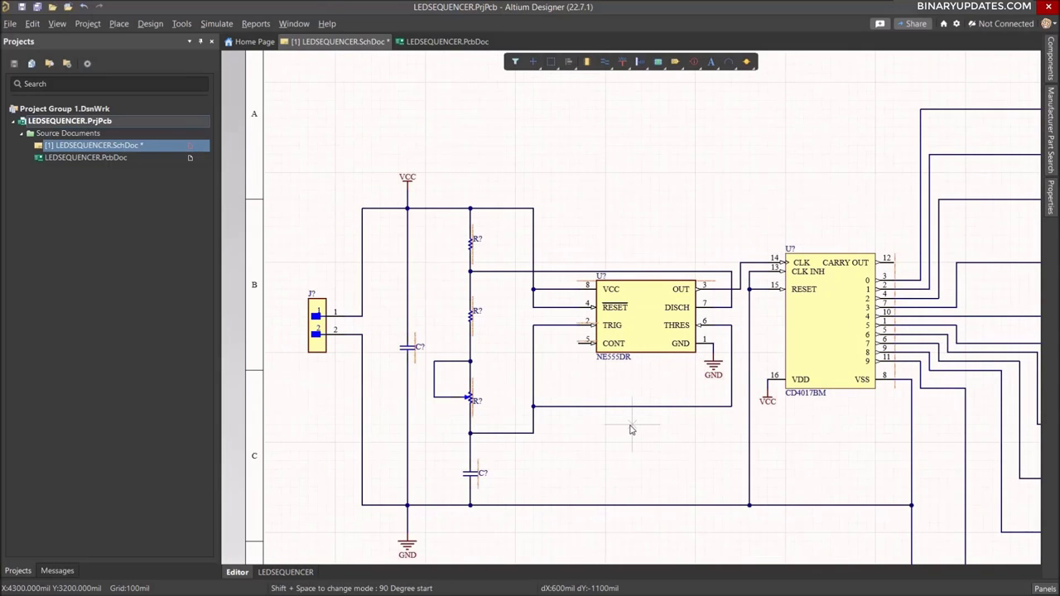
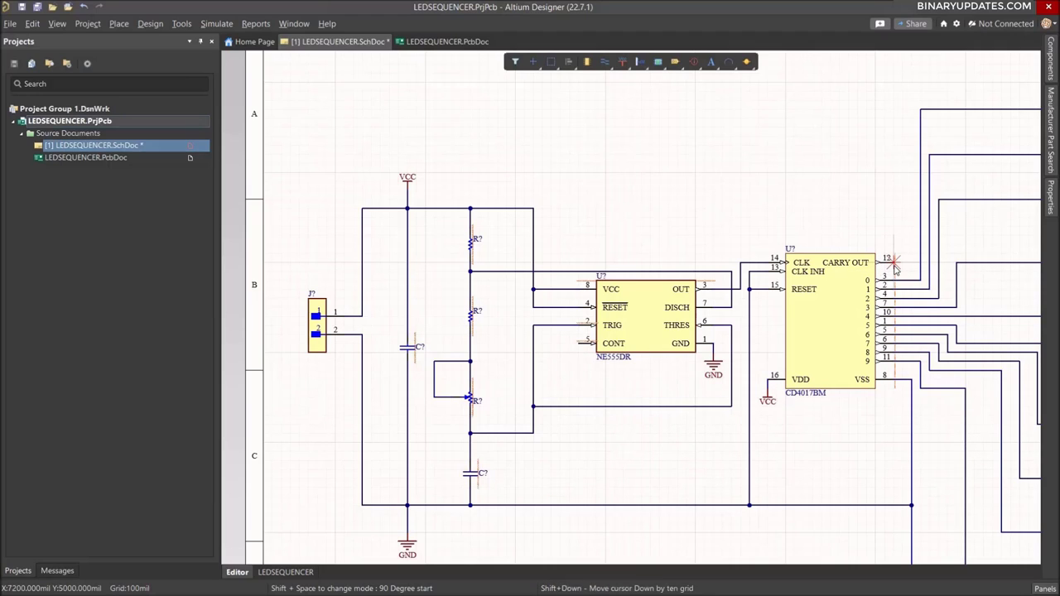
right_click(650, 406)
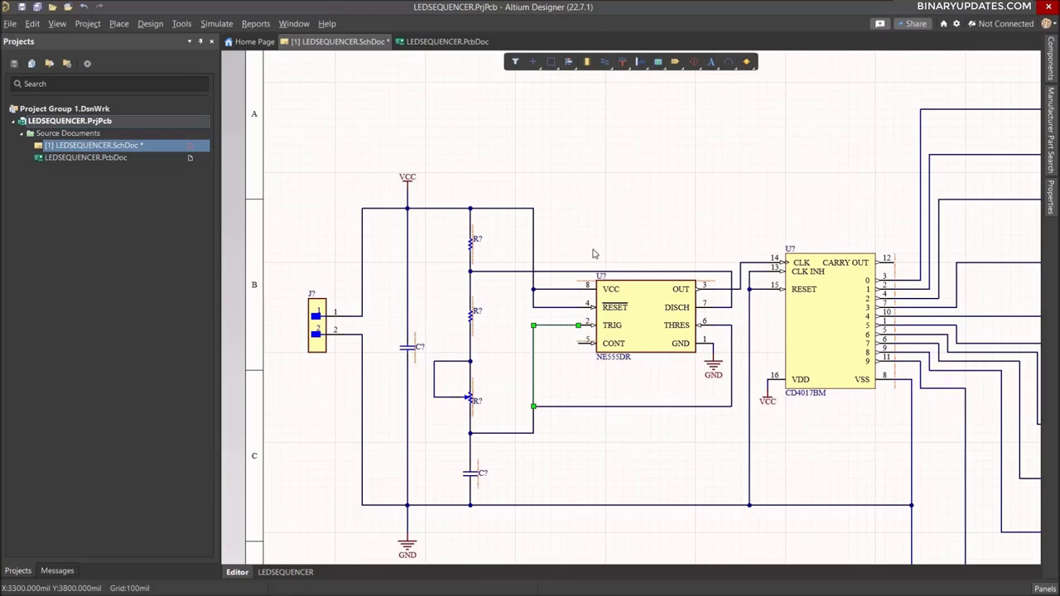
click(574, 364)
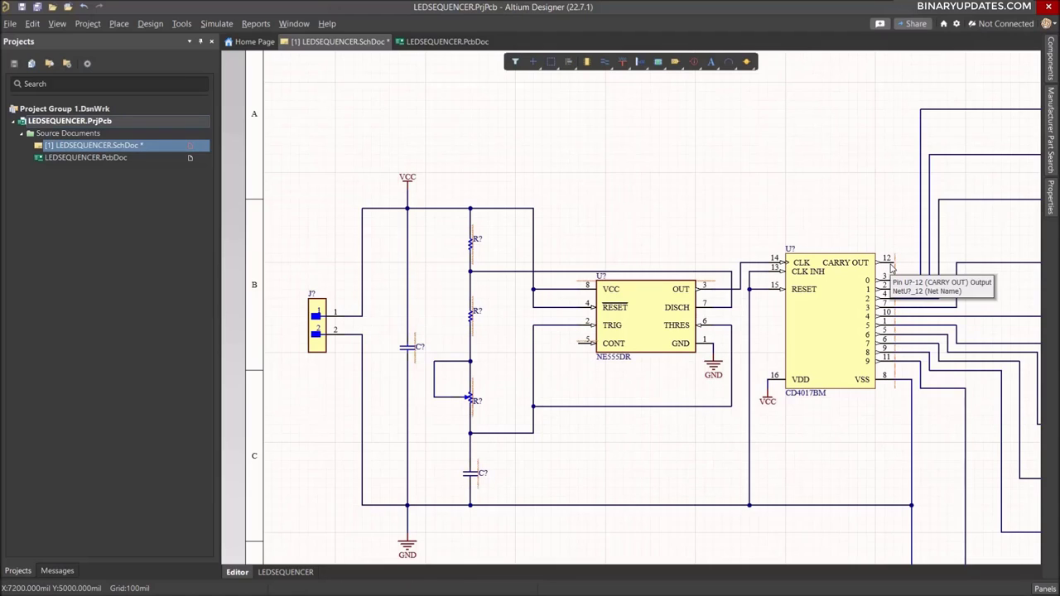
- Place a Generic No ERC directive on the unused CONT pin 5 of the NE555DR
click(118, 23)
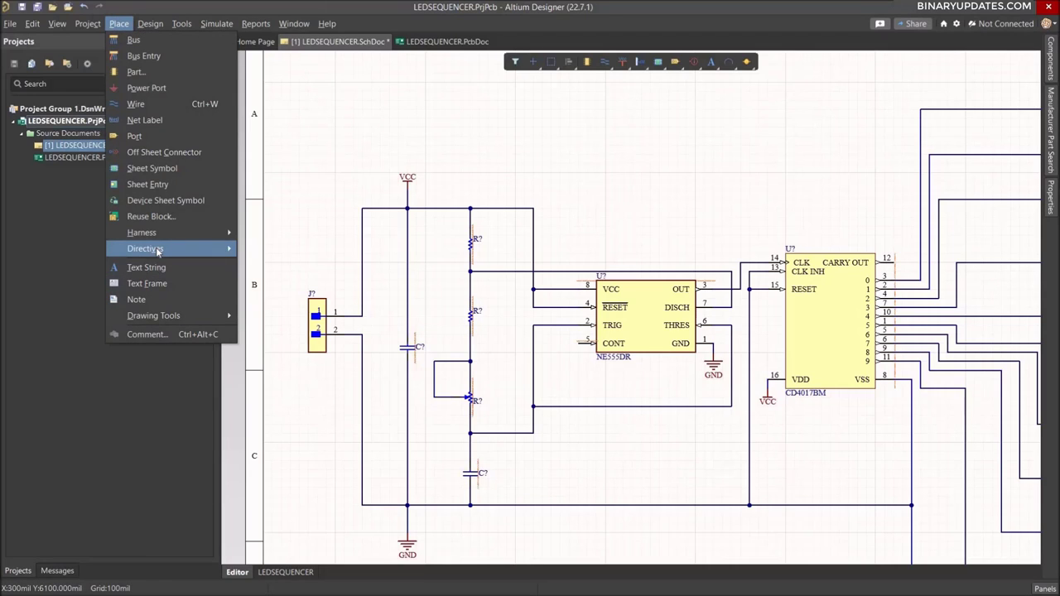
mouse_move(162, 257)
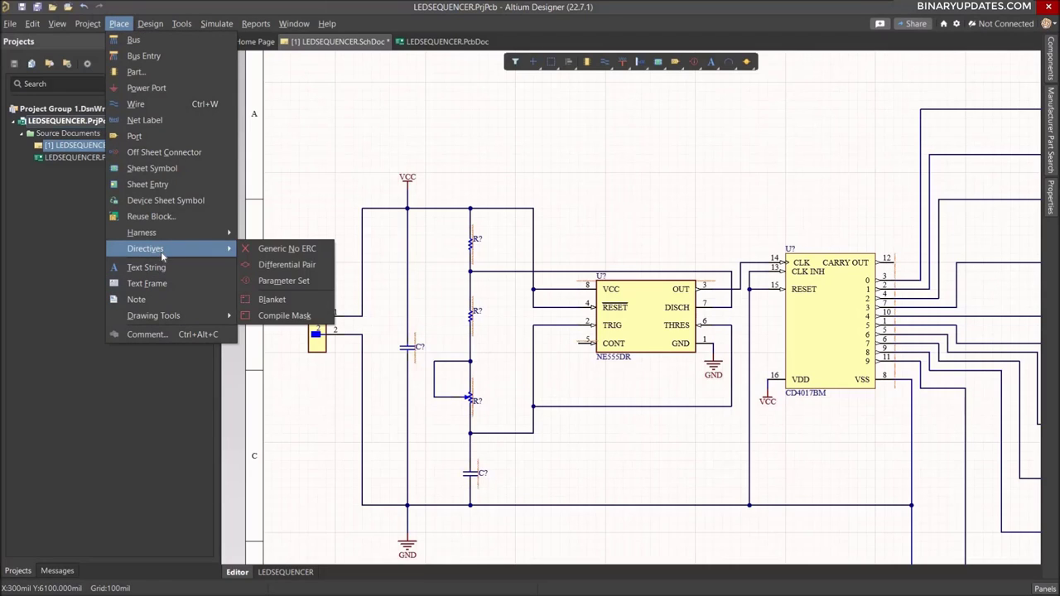
click(292, 252)
ctrl+scroll(576, 327, up, 2)
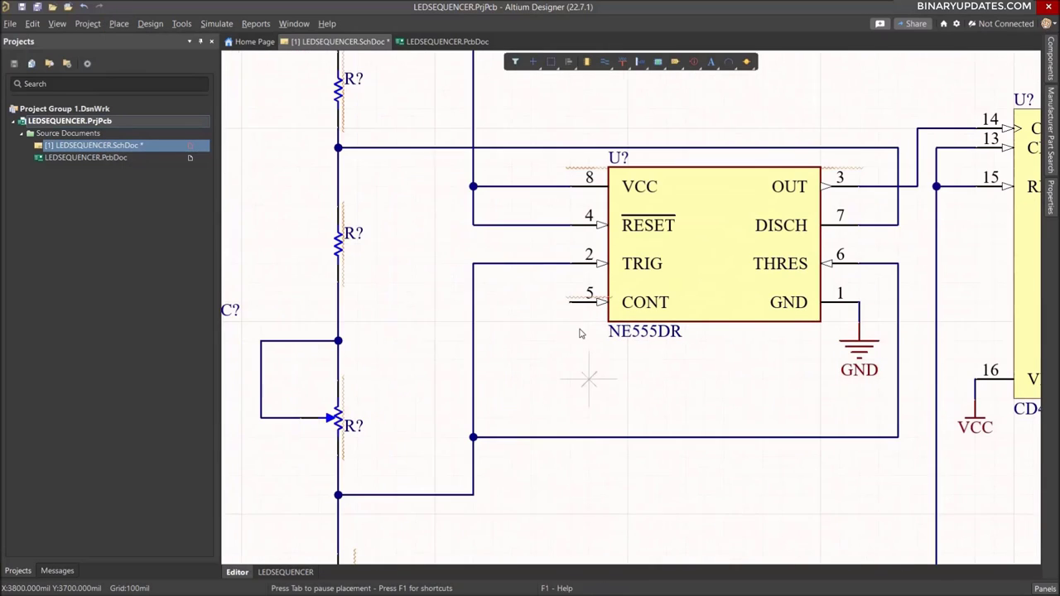
click(569, 300)
- Place another Generic No ERC marker on the CARRY OUT pin 12 of the CD4017BM and end placement
ctrl+scroll(880, 289, down, 3)
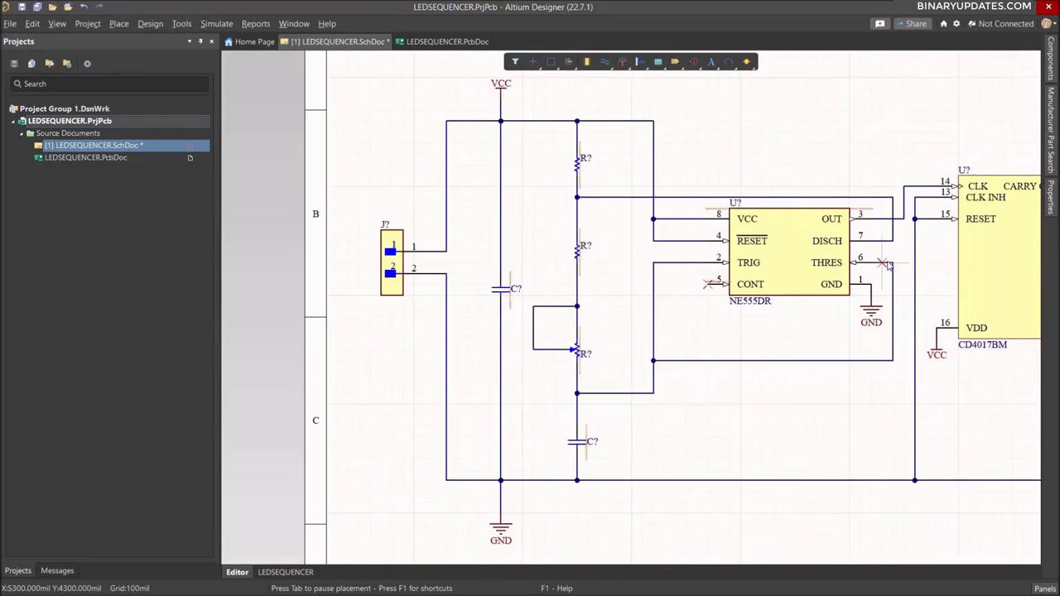
ctrl+scroll(886, 263, down, 1)
ctrl+scroll(945, 244, up, 6)
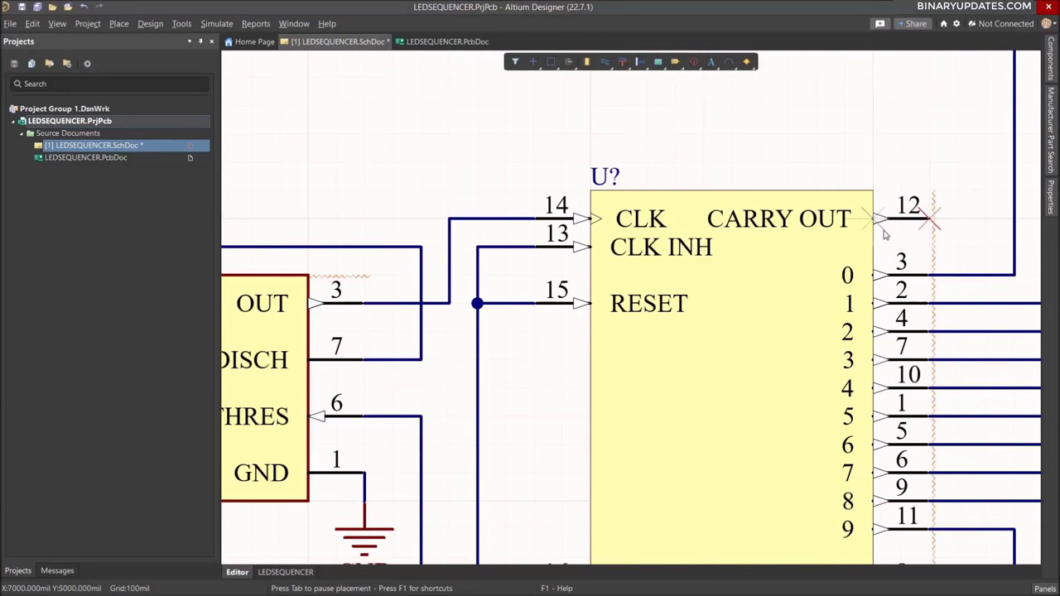
ctrl+scroll(885, 236, down, 3)
ctrl+scroll(884, 236, down, 3)
ctrl+scroll(650, 170, down, 2)
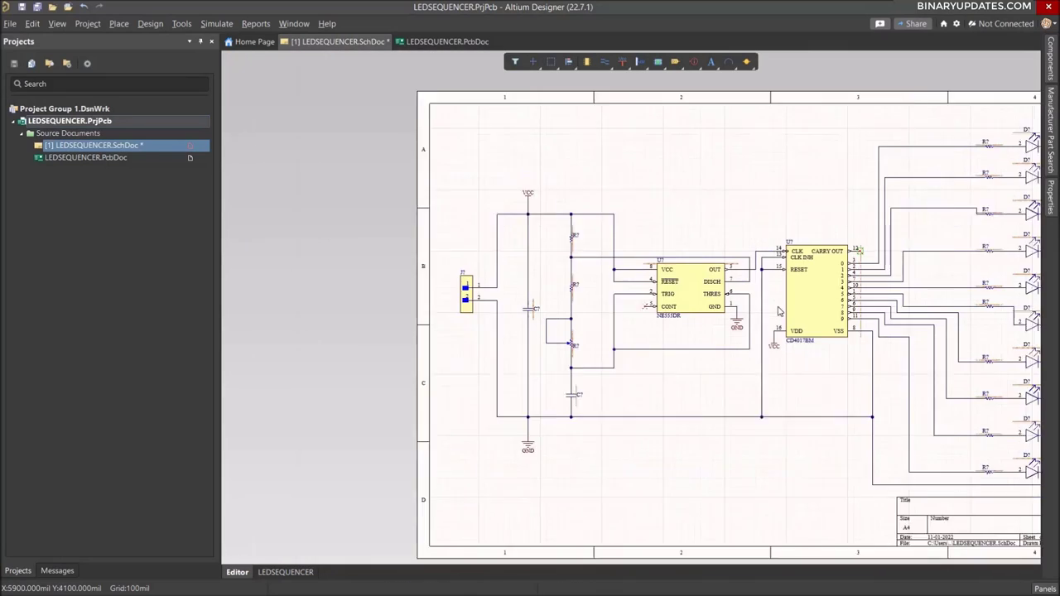
key(Escape)
- Review the overall schematic and the resistors and capacitor in the timing chain beside the NE555DR
right_drag(812, 376, 708, 344)
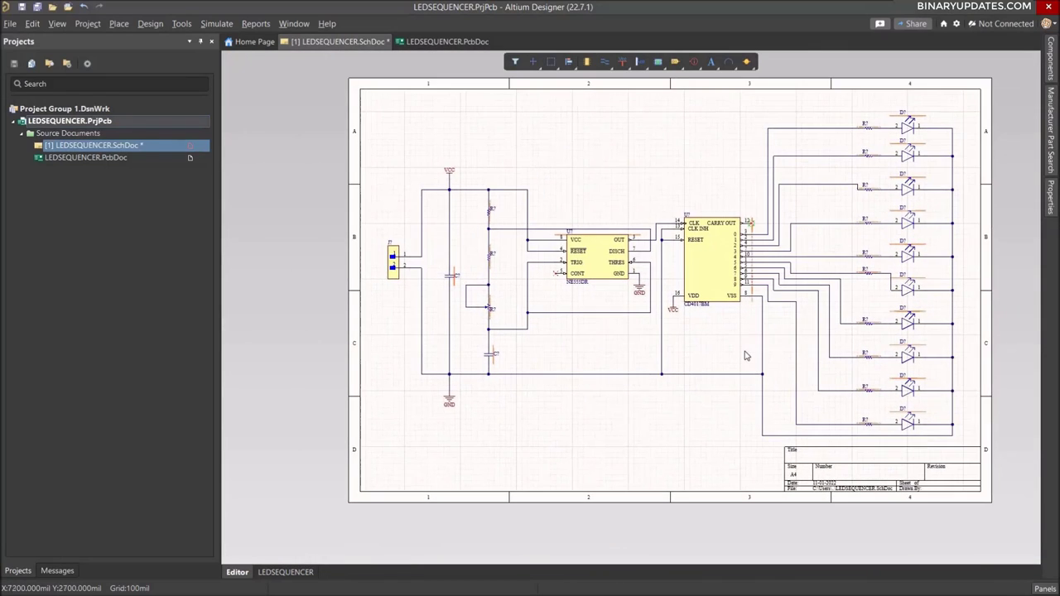
ctrl+scroll(745, 356, up, 1)
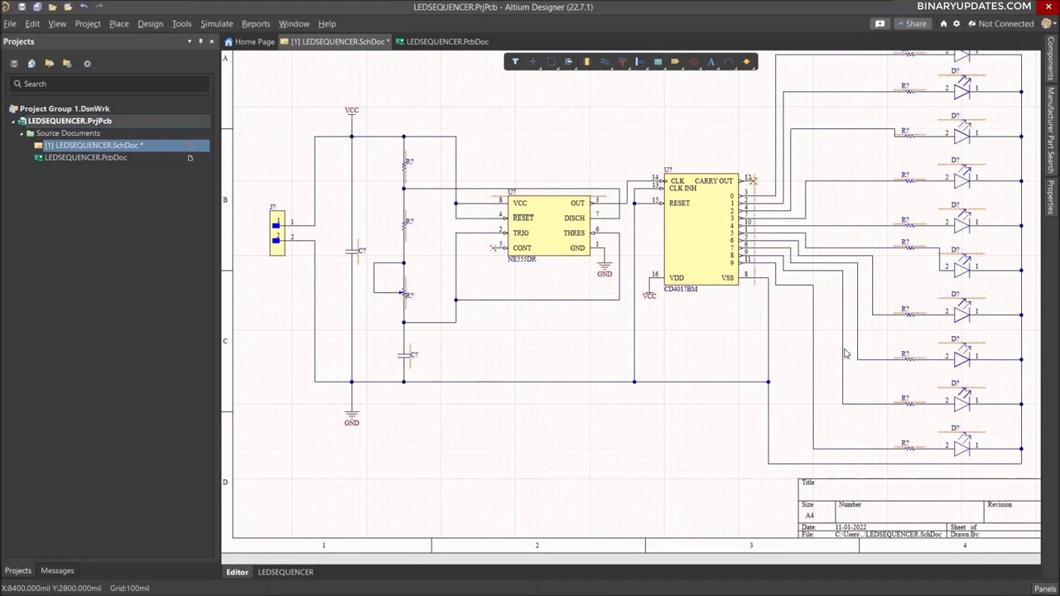
right_drag(561, 350, 632, 365)
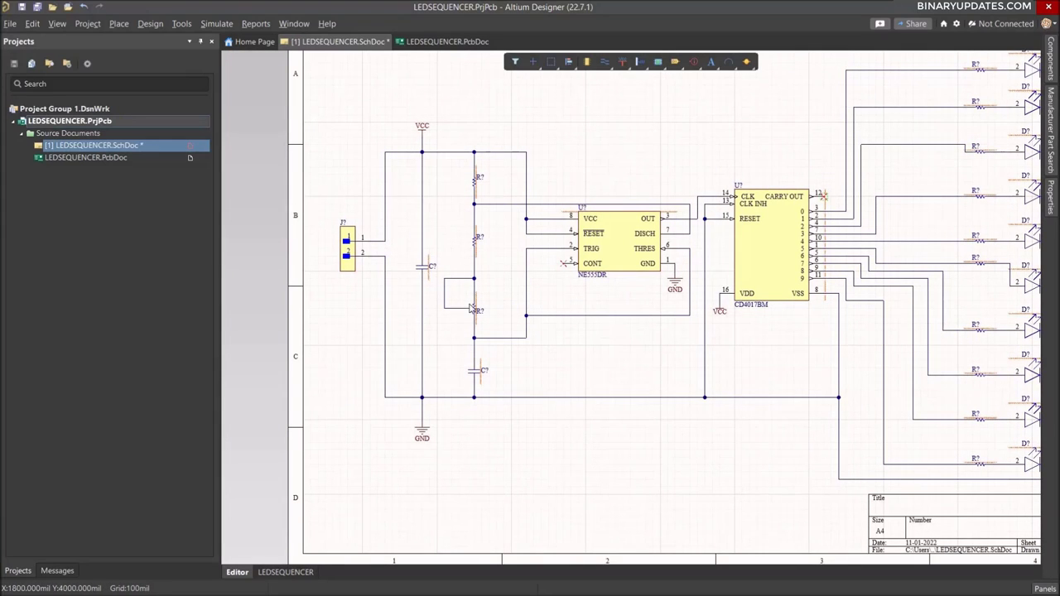
click(479, 375)
click(476, 189)
click(476, 180)
click(474, 243)
shift+scroll(660, 312, right, 2)
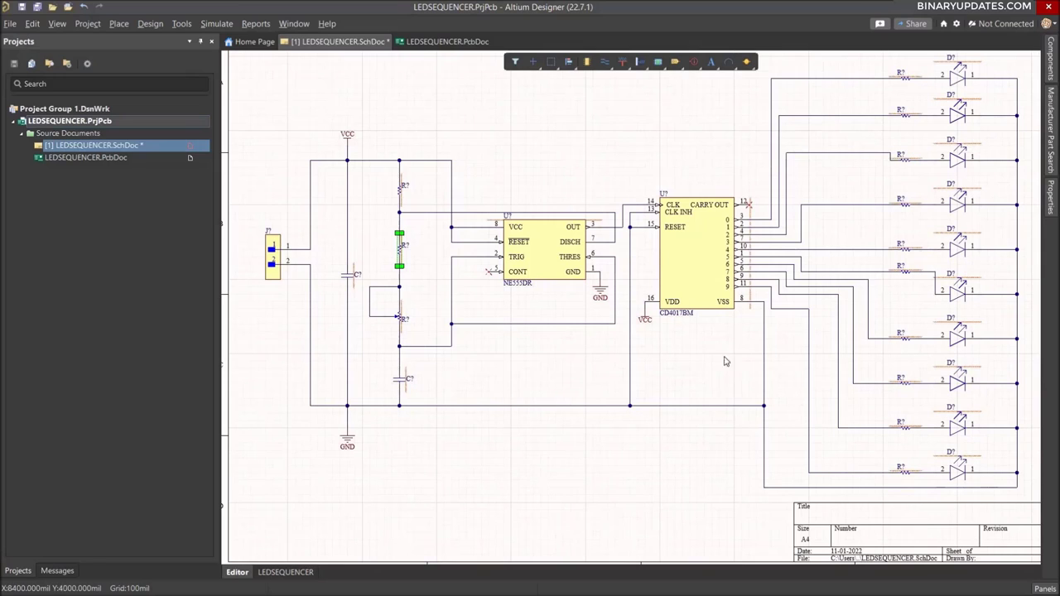
- Replace the comment of the supply capacitor between VCC and GND with 1
click(347, 278)
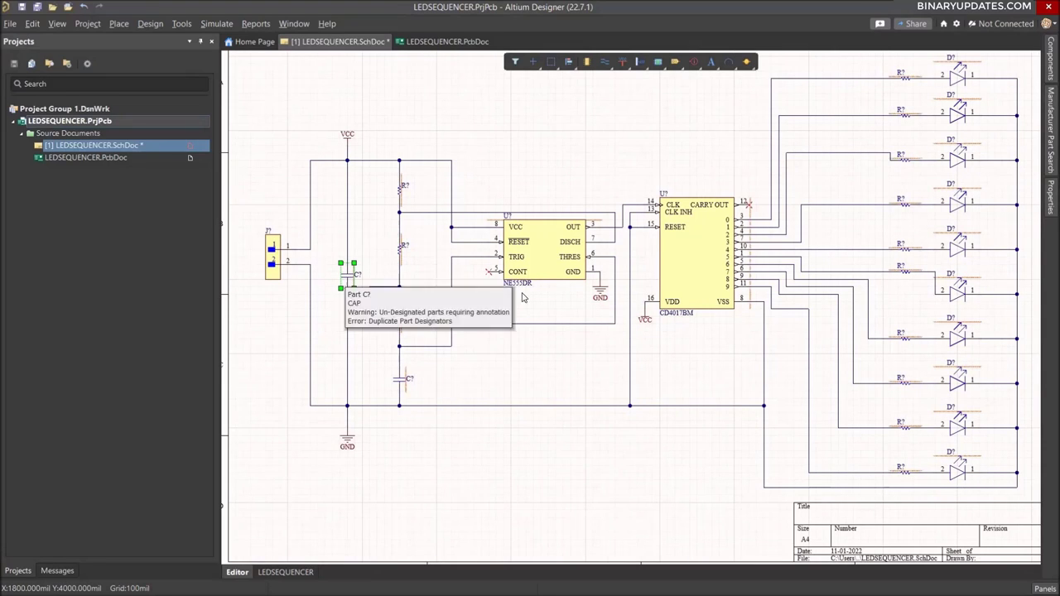
click(1050, 197)
click(955, 193)
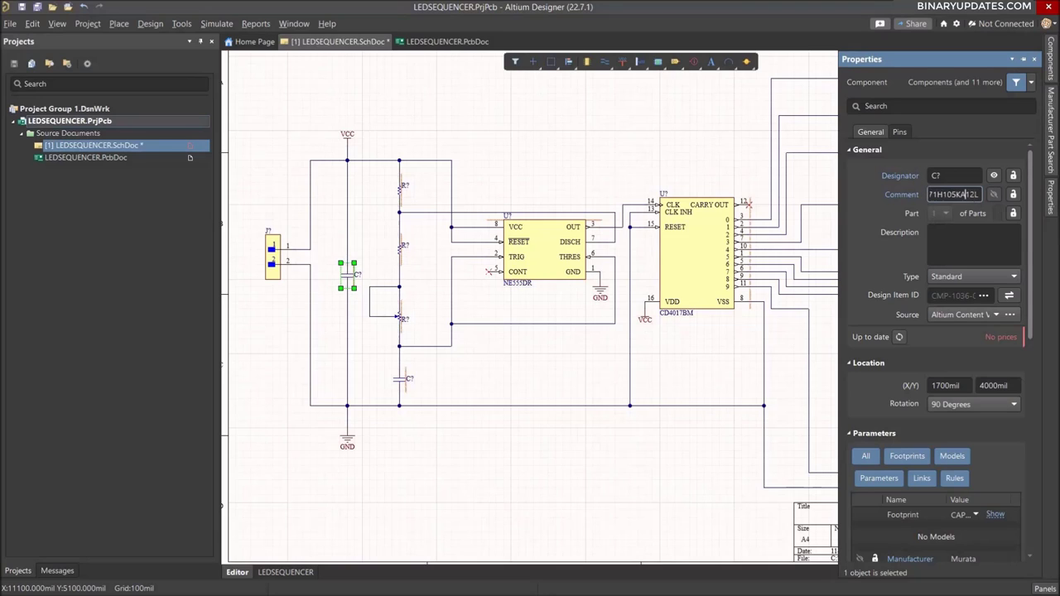
key(ctrl+a)
text(1)
- Set the comment of the capacitor below the potentiometer to 1uf
click(401, 383)
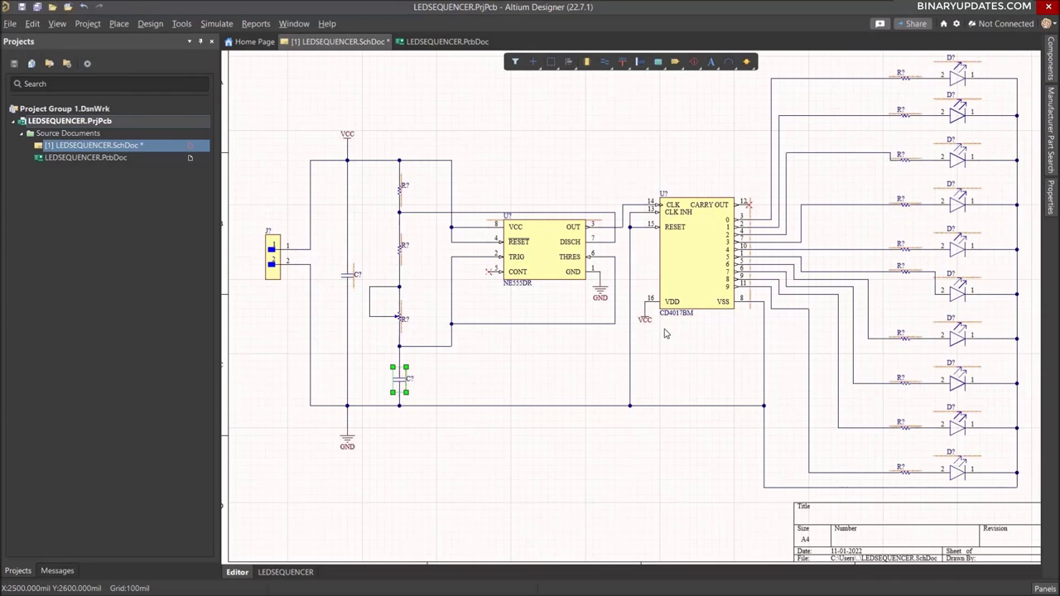
click(1050, 203)
click(954, 194)
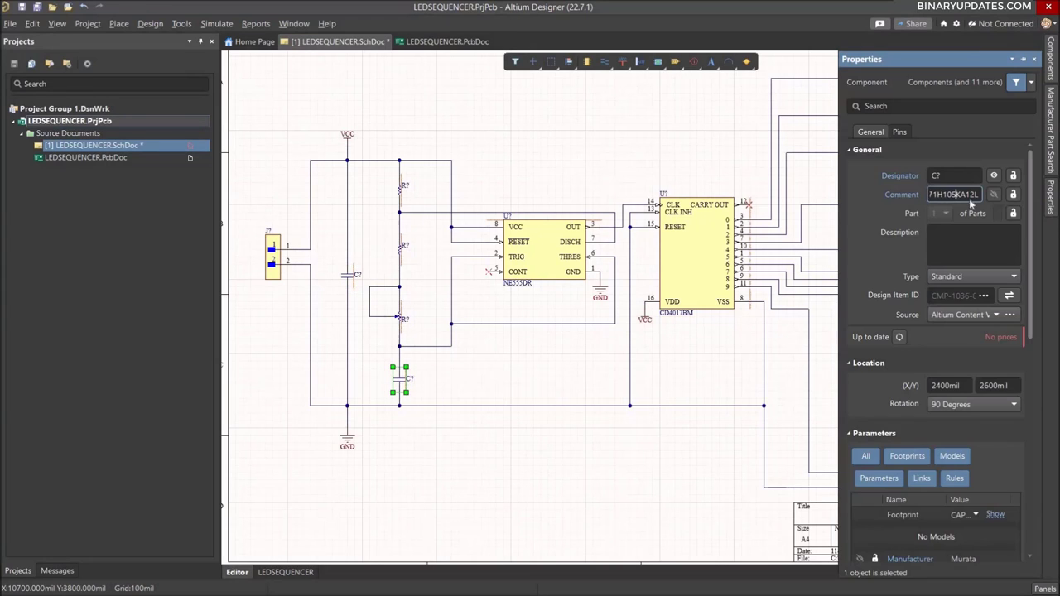
text(1uf)
click(604, 350)
- Set the comment of the potentiometer in the timing chain to 50k
click(348, 275)
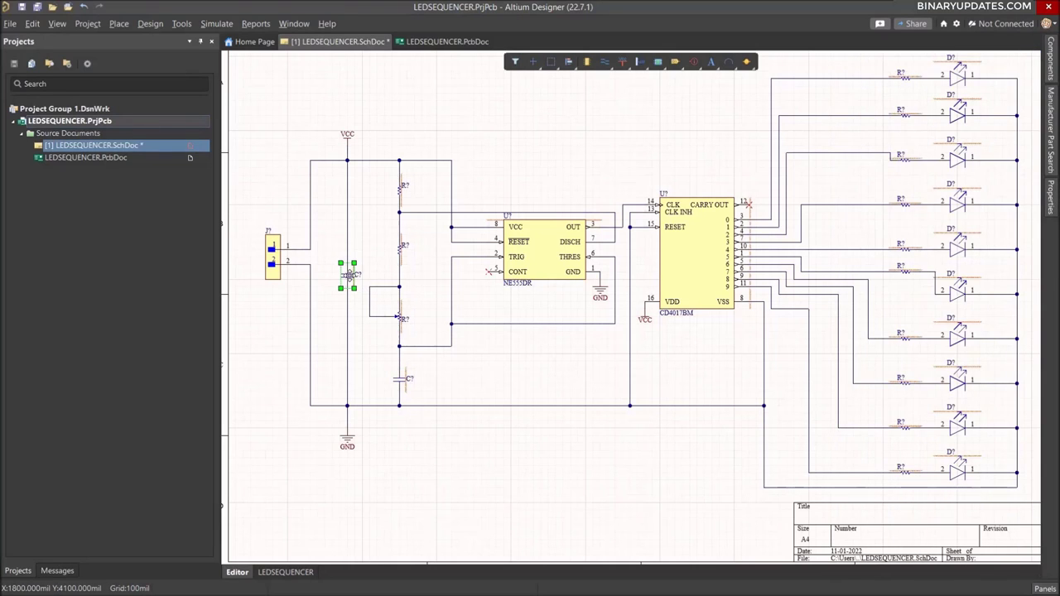
click(398, 319)
click(954, 194)
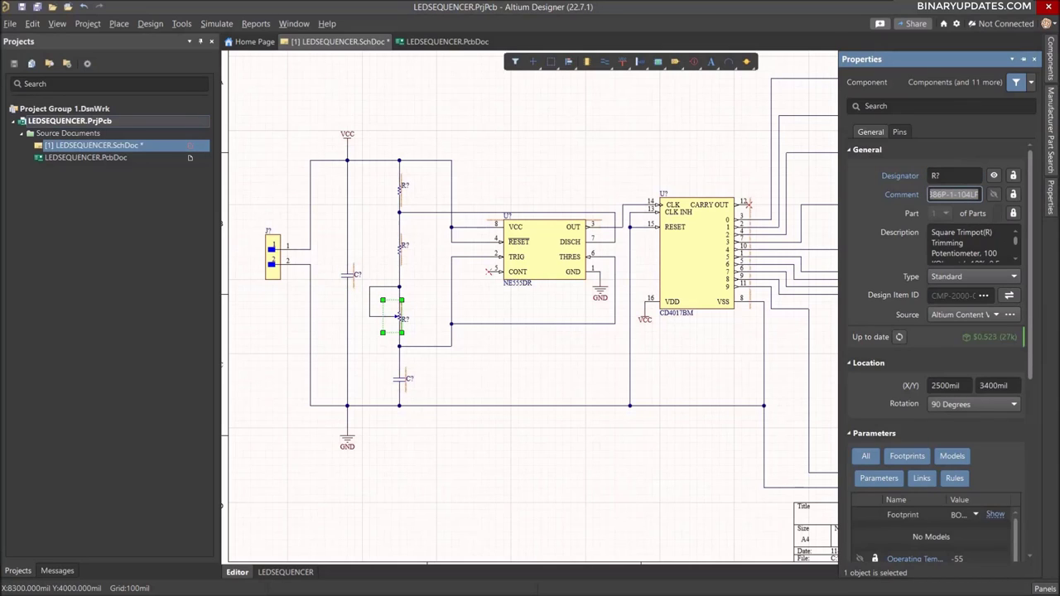
text(50k)
click(680, 358)
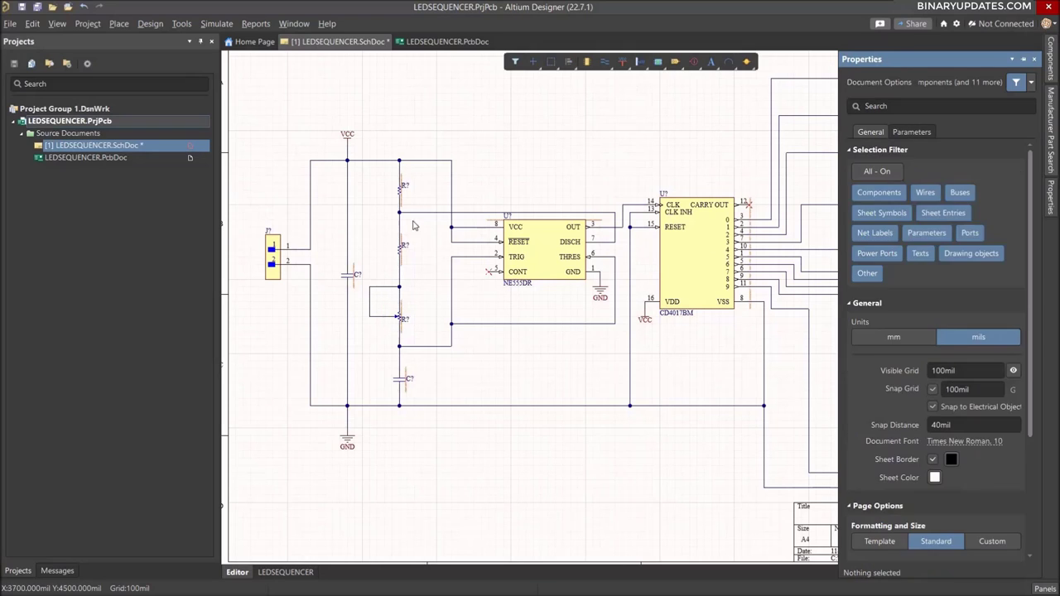
- Set the comment of the uppermost resistor in the timing chain to 2k2
click(398, 192)
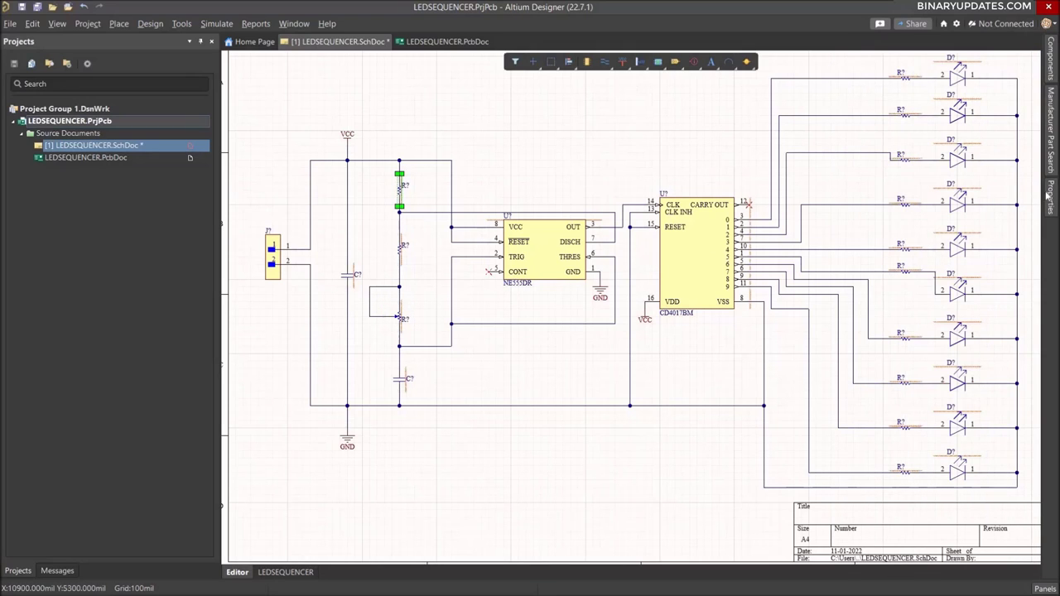
mouse_move(1050, 197)
click(968, 194)
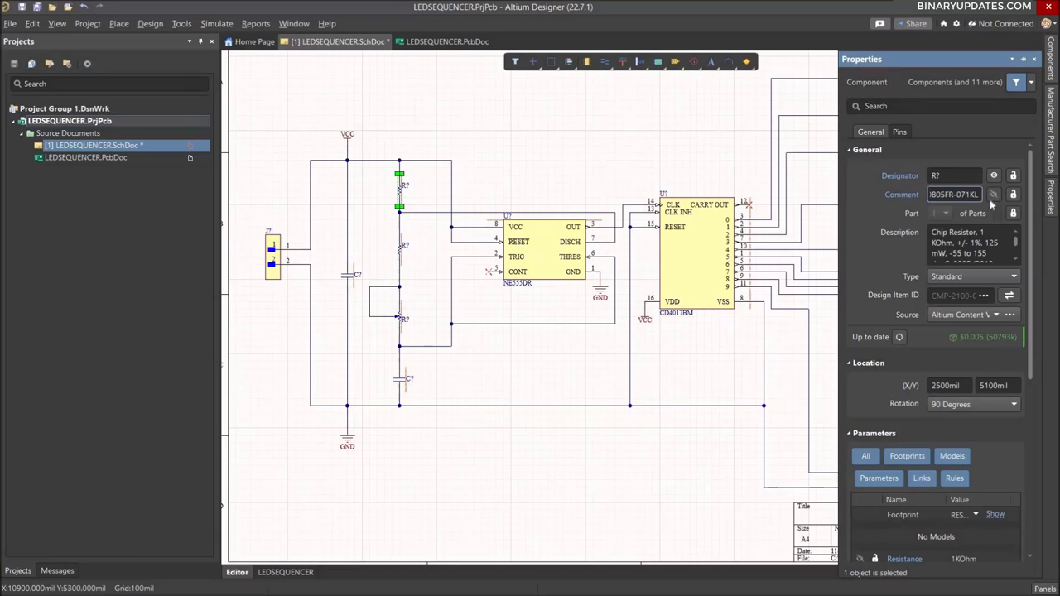
text(2k2)
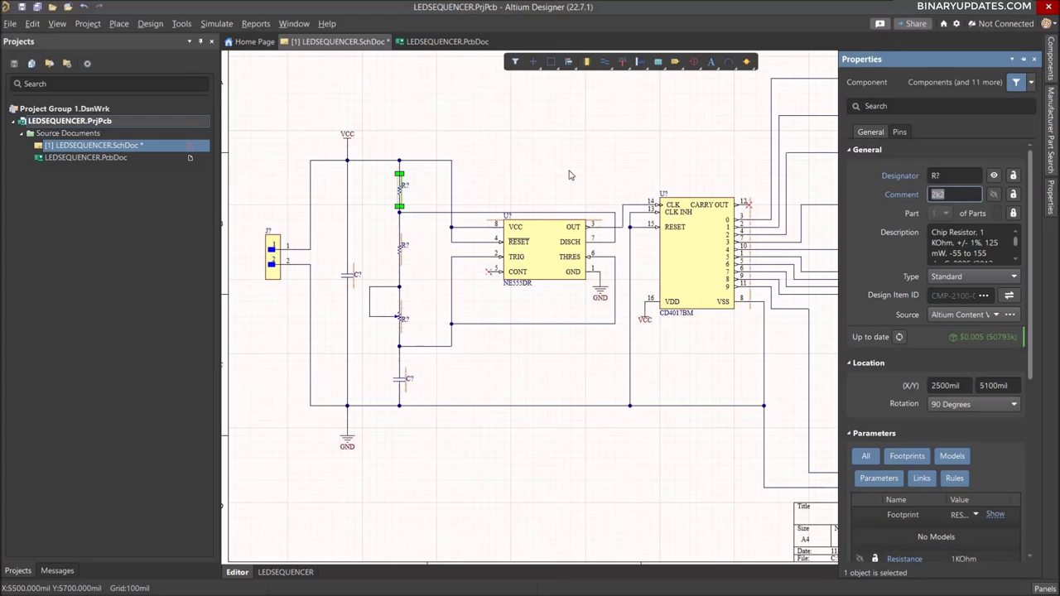
click(530, 190)
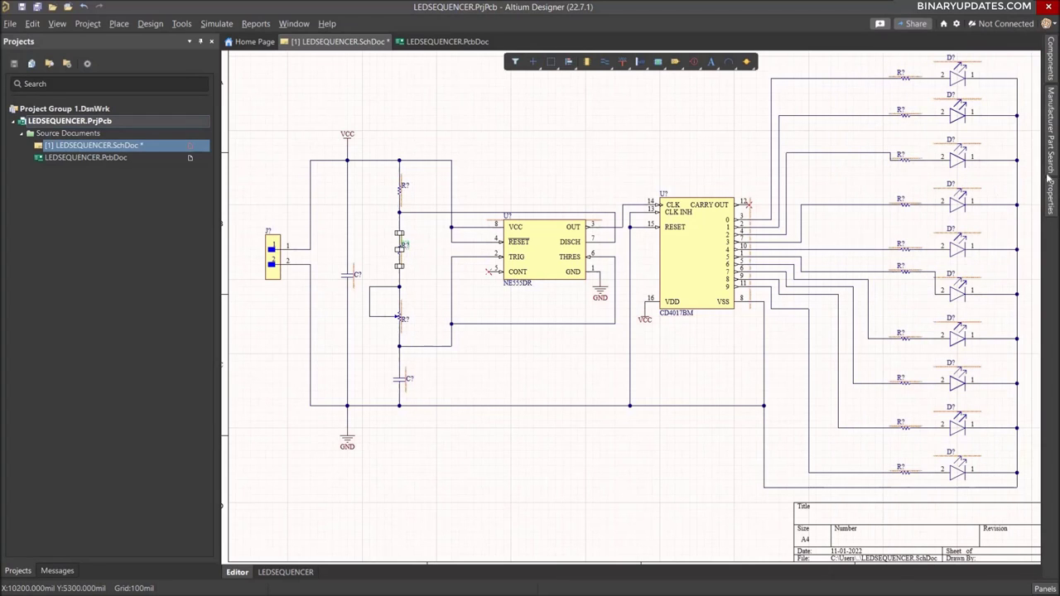
- Set the comment of the resistor directly above the potentiometer to 10k
click(1053, 199)
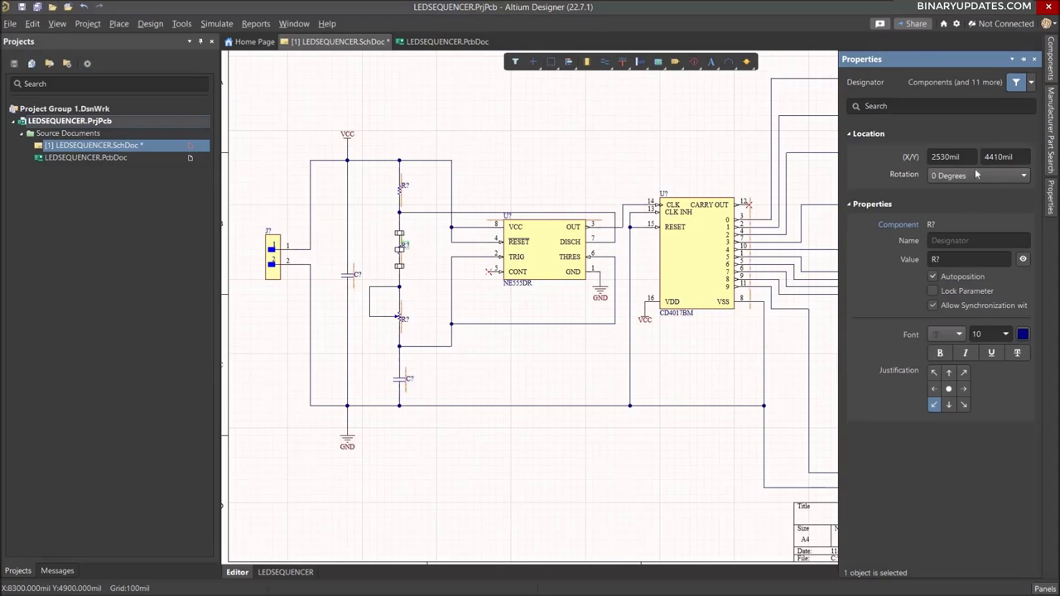
click(420, 249)
click(400, 252)
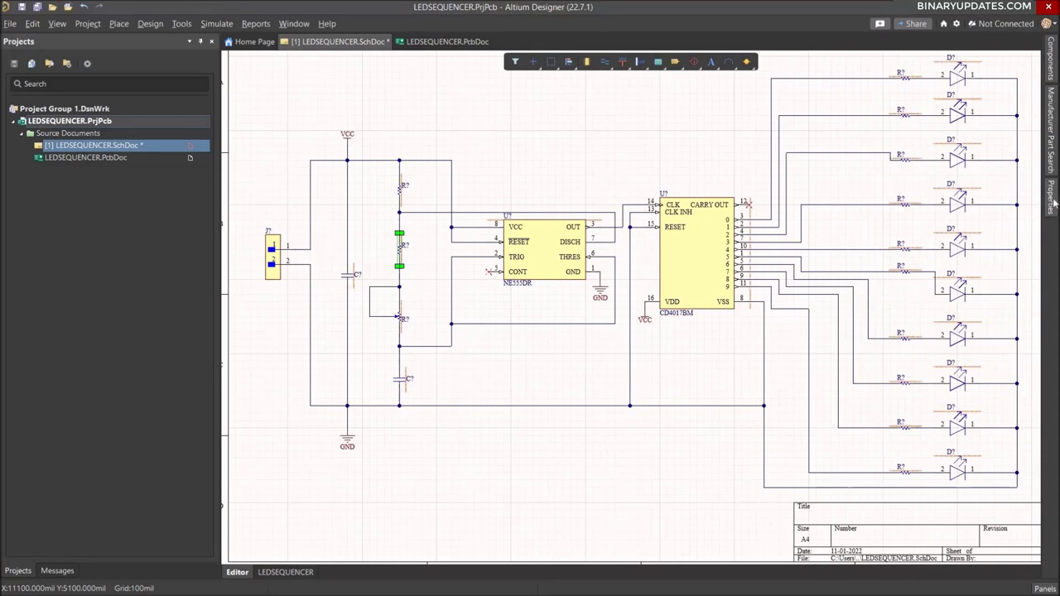
click(1052, 198)
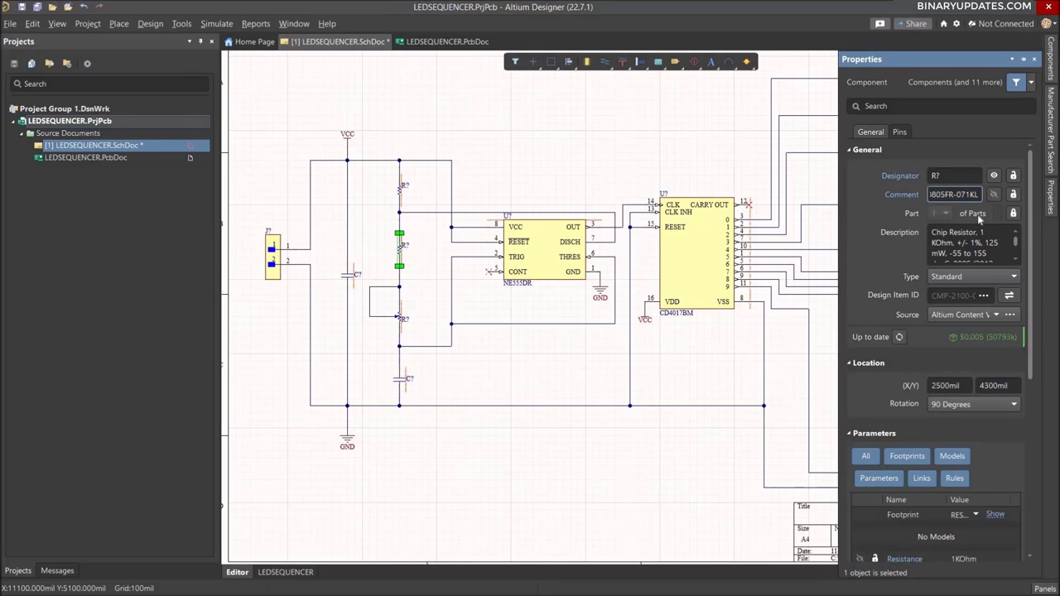
key(ctrl+a)
text(10k)
click(712, 169)
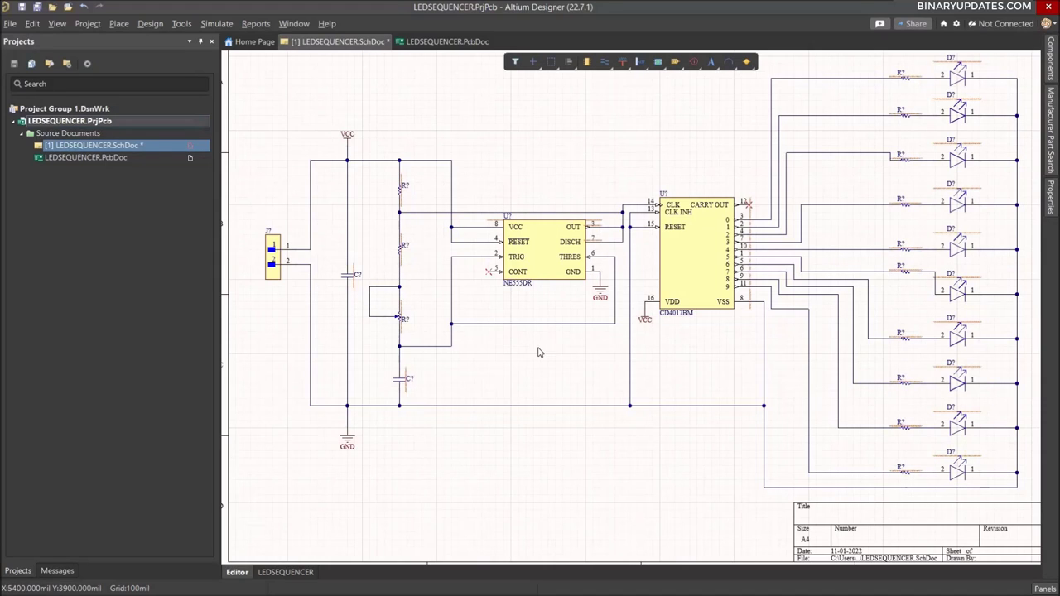
- Move the third LED from the top up in line with its series resistor
click(940, 162)
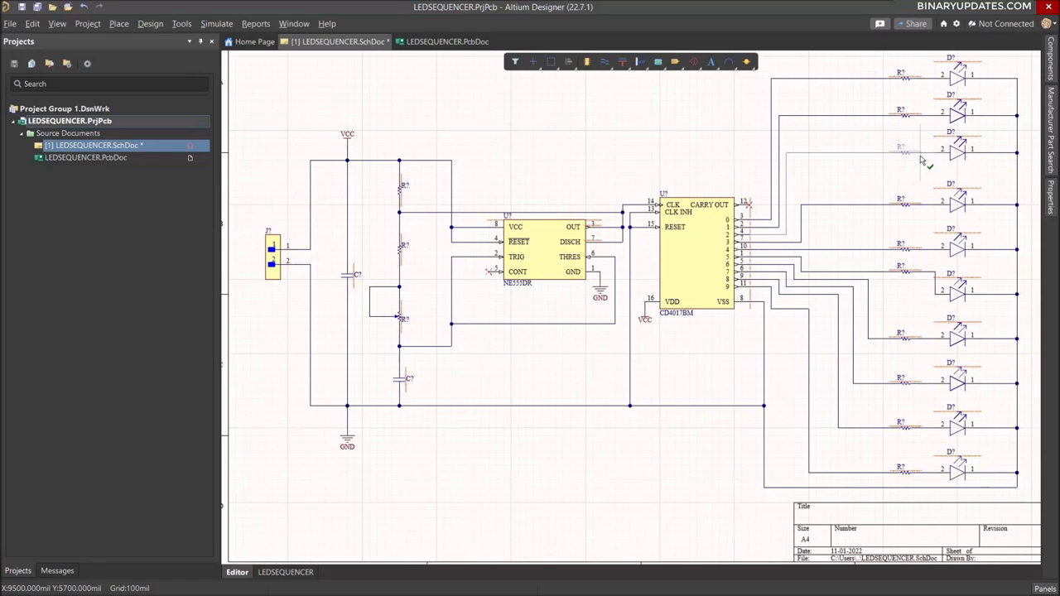
ctrl+scroll(987, 173, down, 2)
ctrl+scroll(983, 232, up, 2)
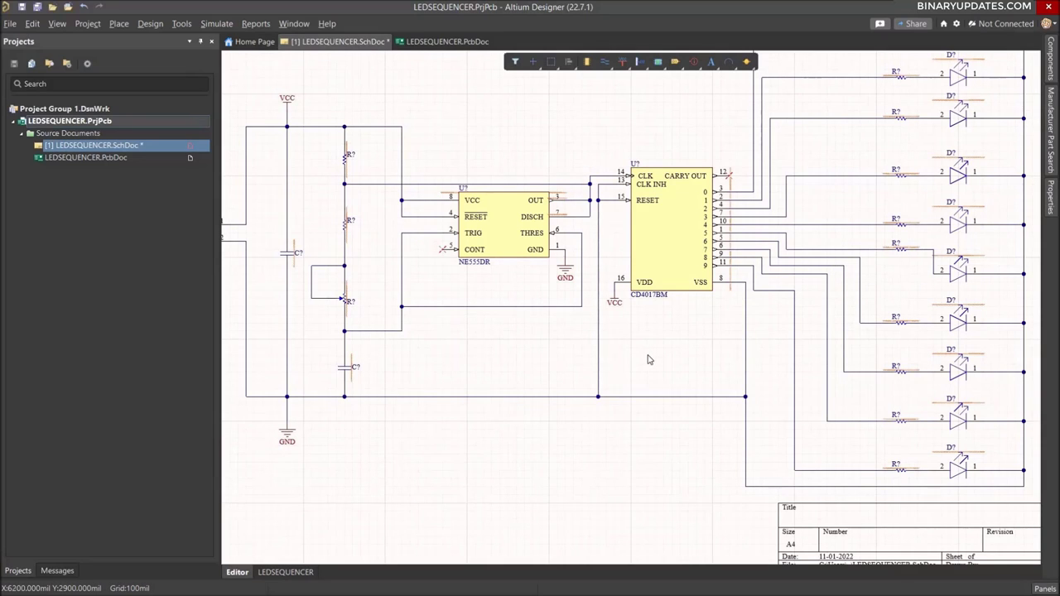
- Delete the wiring that ties the NE555DR's OUT and DISCH pins to CLK and the timing chain
right_drag(647, 358, 740, 365)
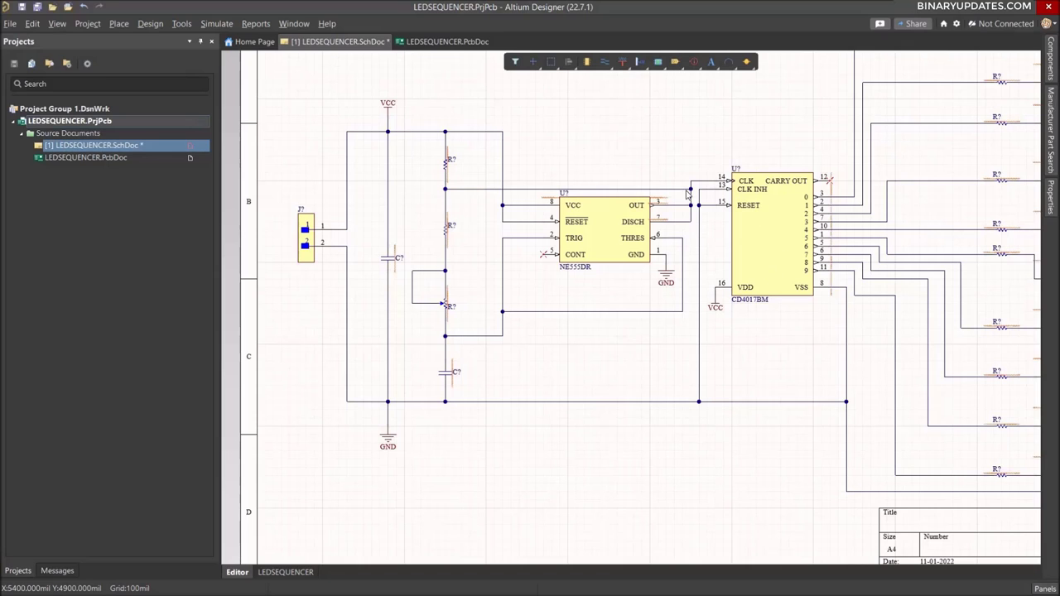
ctrl+scroll(711, 257, up, 3)
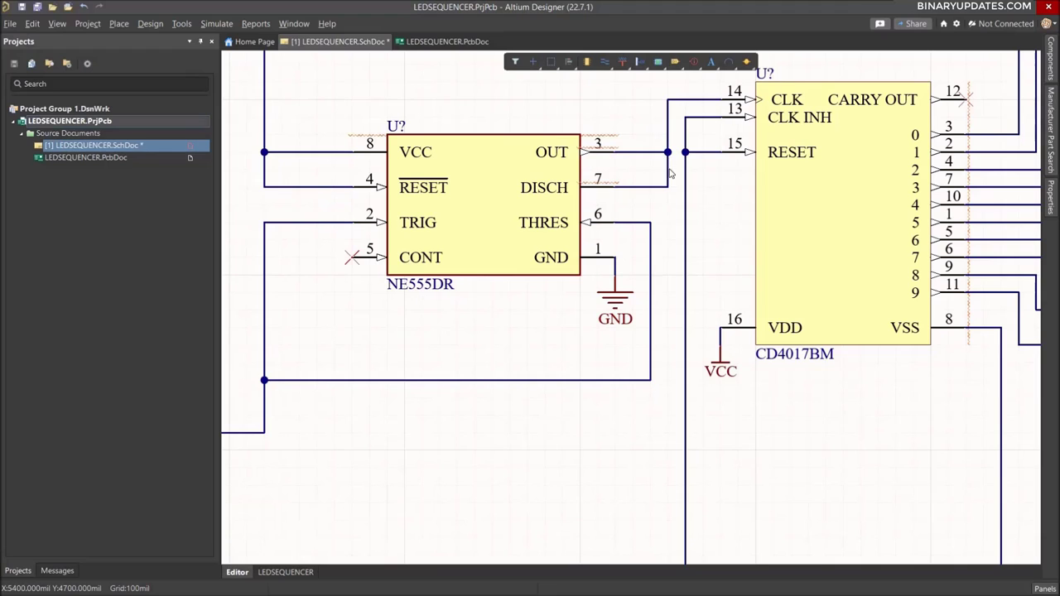
click(668, 168)
key(Delete)
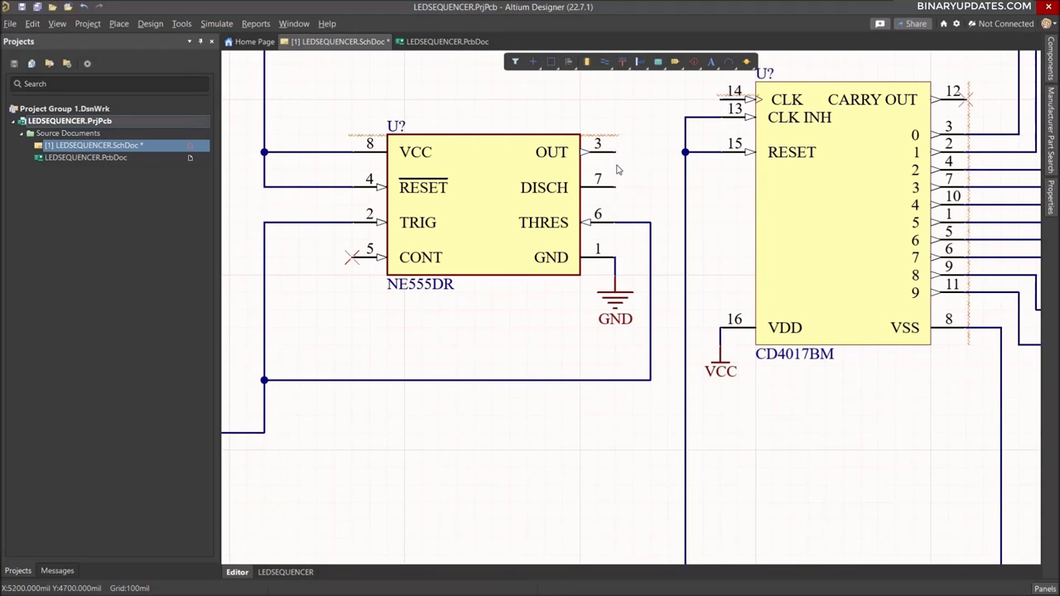
- Wire the NE555DR's OUT pin directly to the CLK pin of the CD4017BM
key(ctrl+w)
click(614, 151)
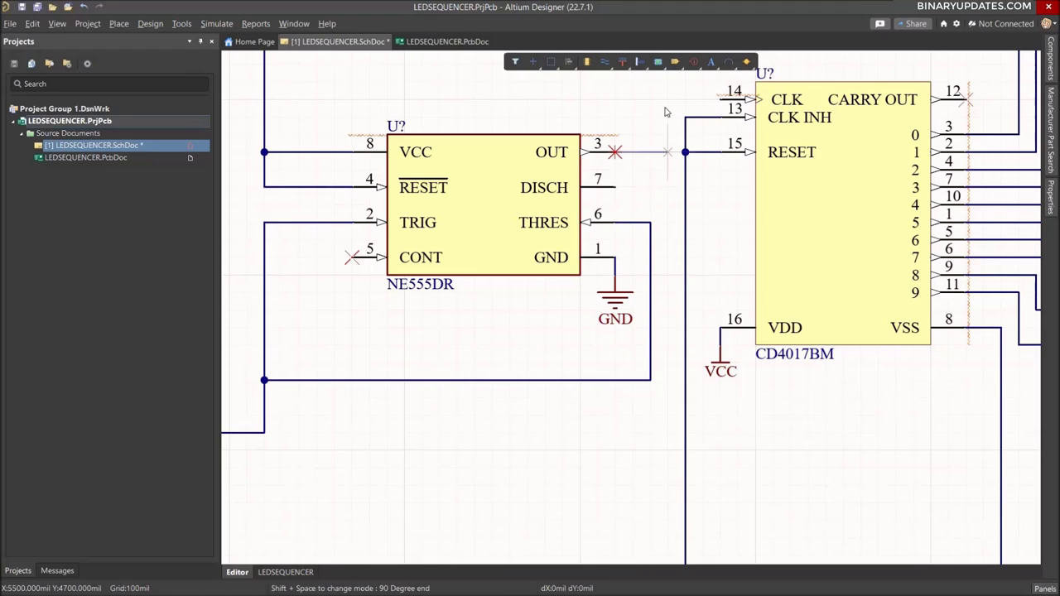
click(669, 102)
click(720, 99)
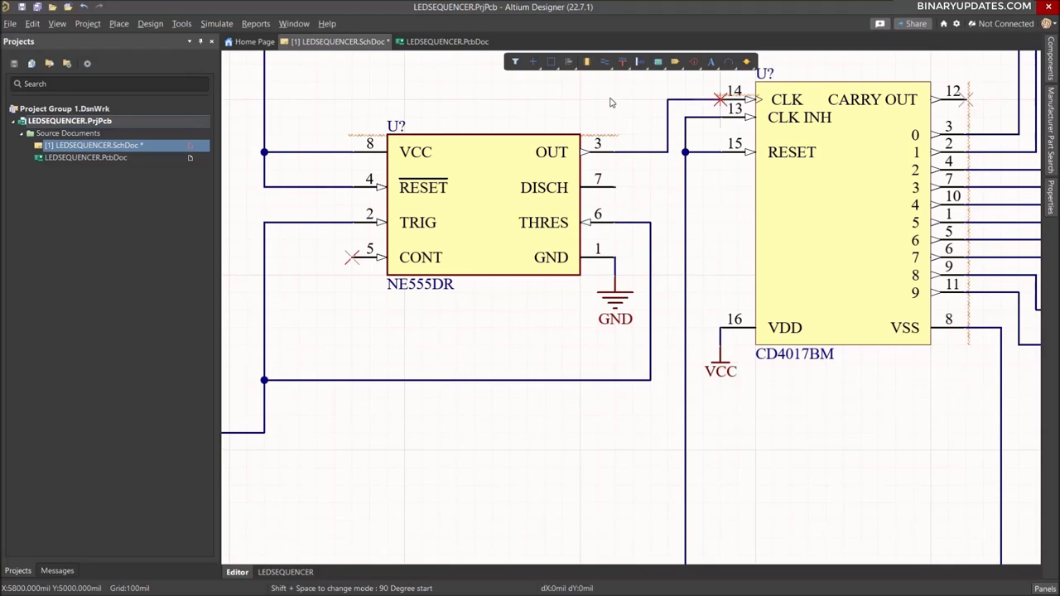
click(614, 188)
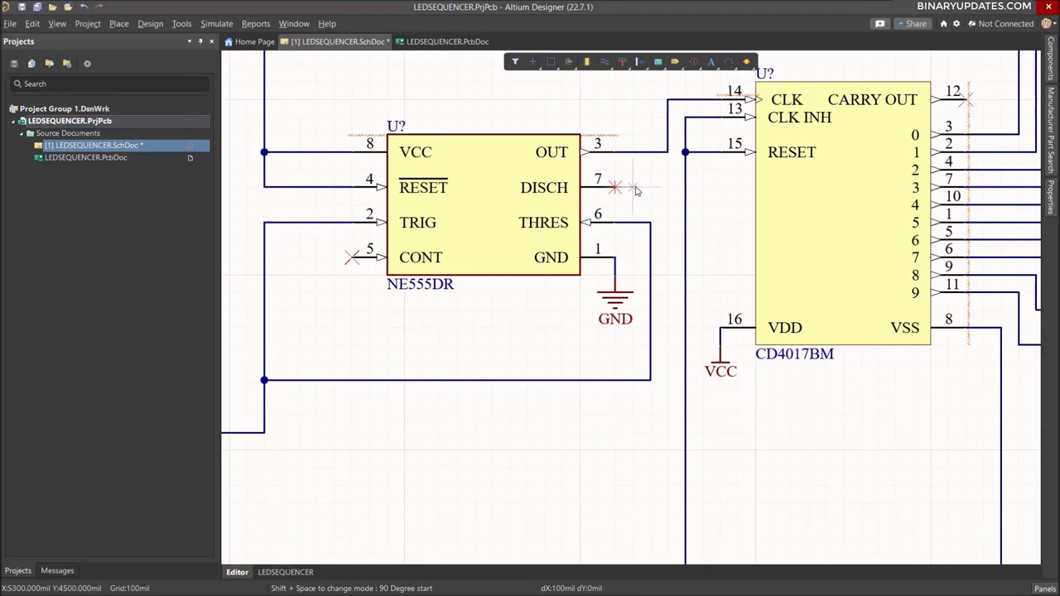
key(space)
ctrl+scroll(633, 108, down, 2)
click(632, 104)
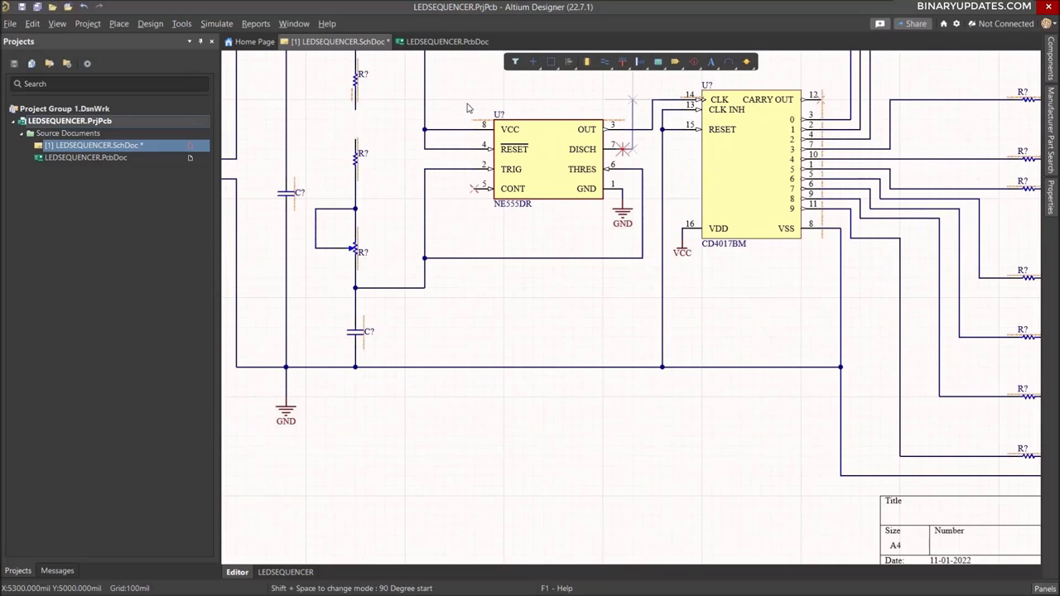
ctrl+scroll(389, 135, up, 2)
key(space)
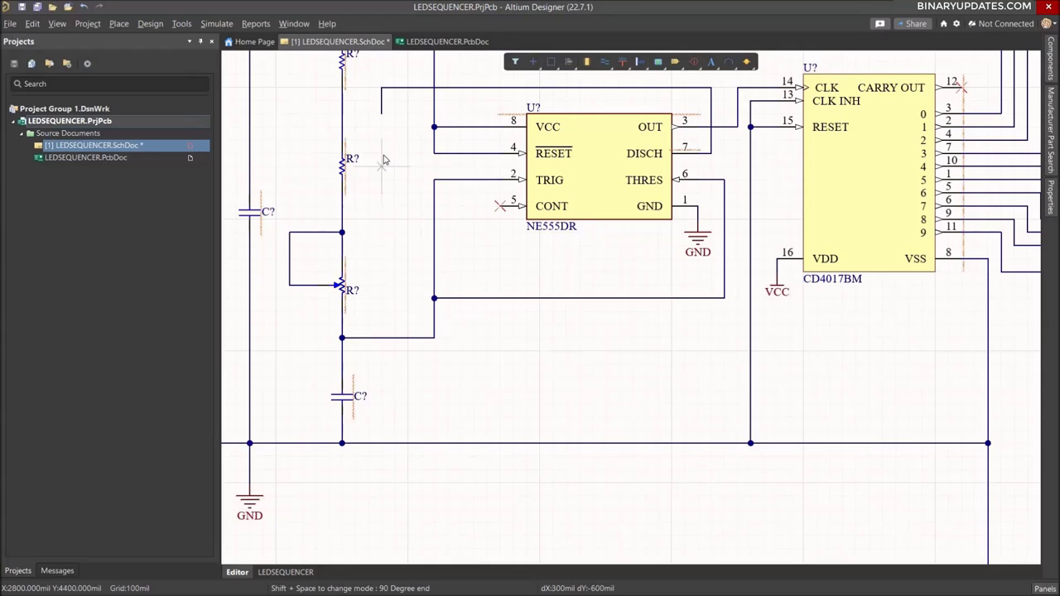
key(Escape)
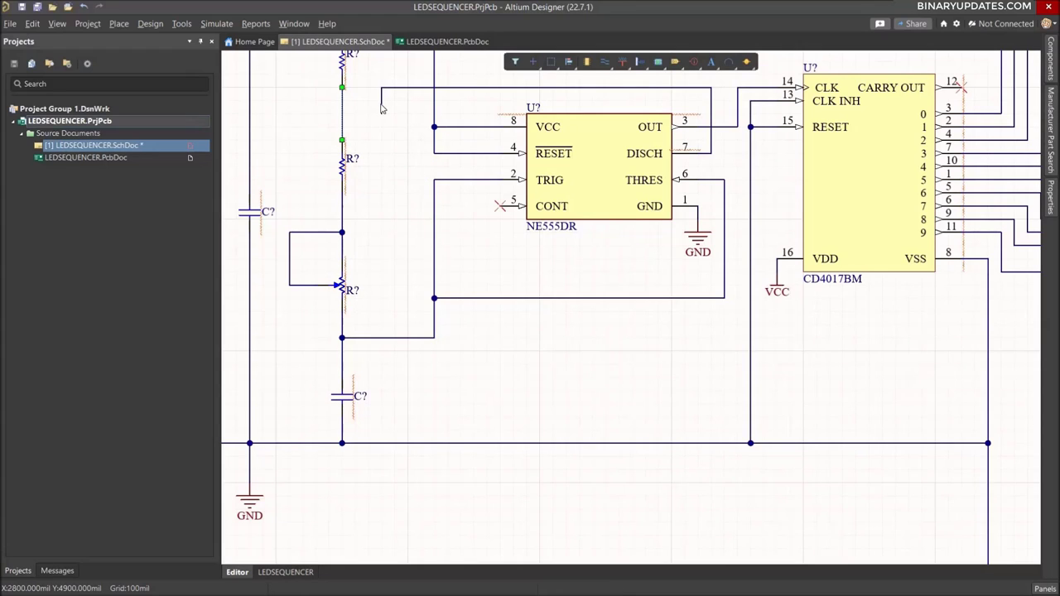
click(382, 109)
key(Delete)
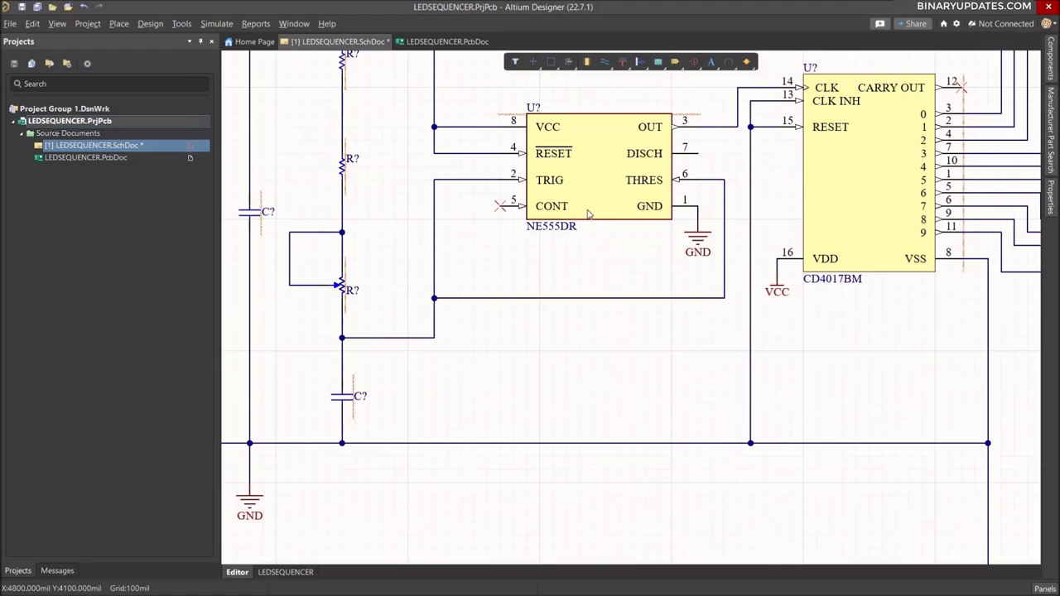
- Wire the NE555DR's DISCH pin over the top of the chip to the node between the upper two timing-chain resistors
key(ctrl+w)
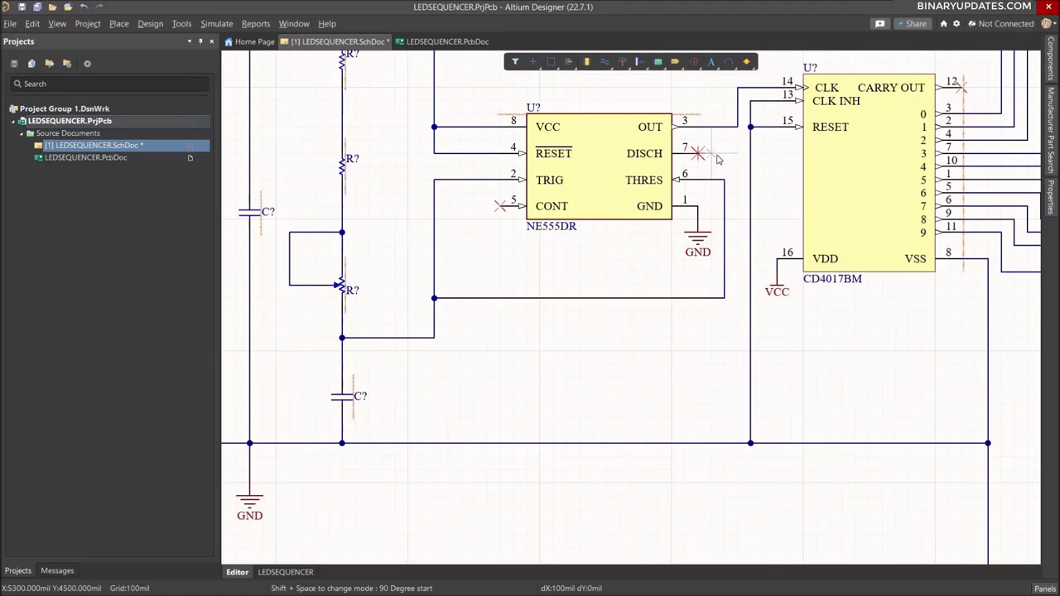
key(Escape)
click(725, 153)
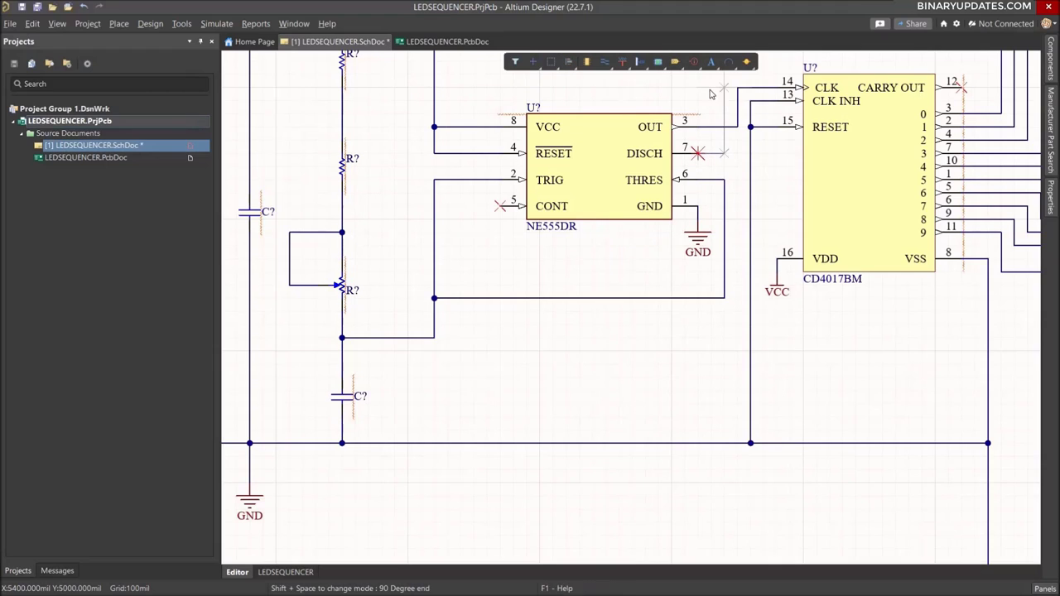
click(725, 87)
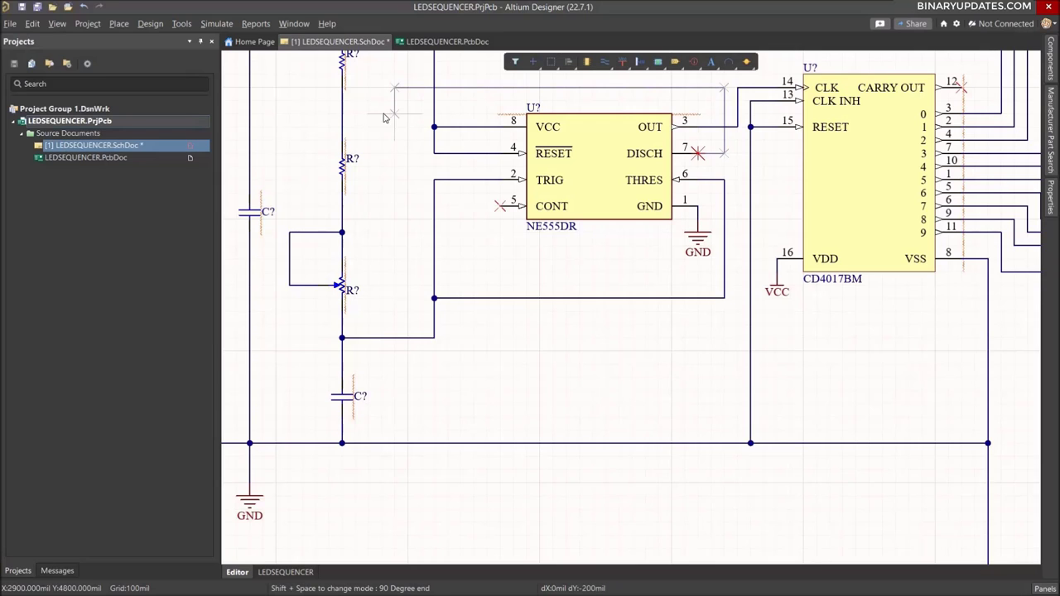
click(394, 114)
click(342, 116)
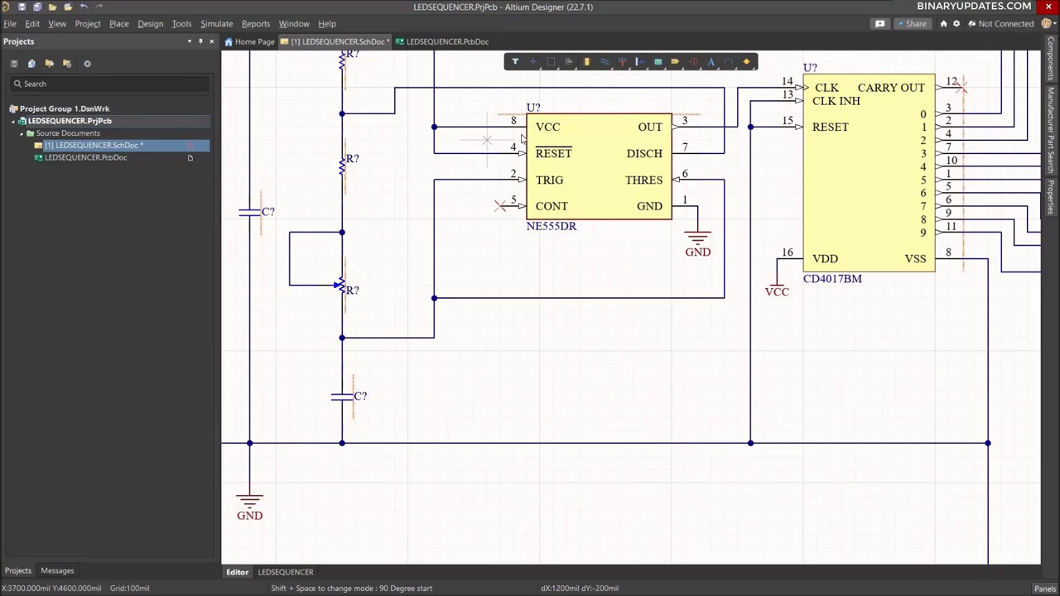
ctrl+scroll(526, 139, down, 3)
ctrl+scroll(621, 237, up, 1)
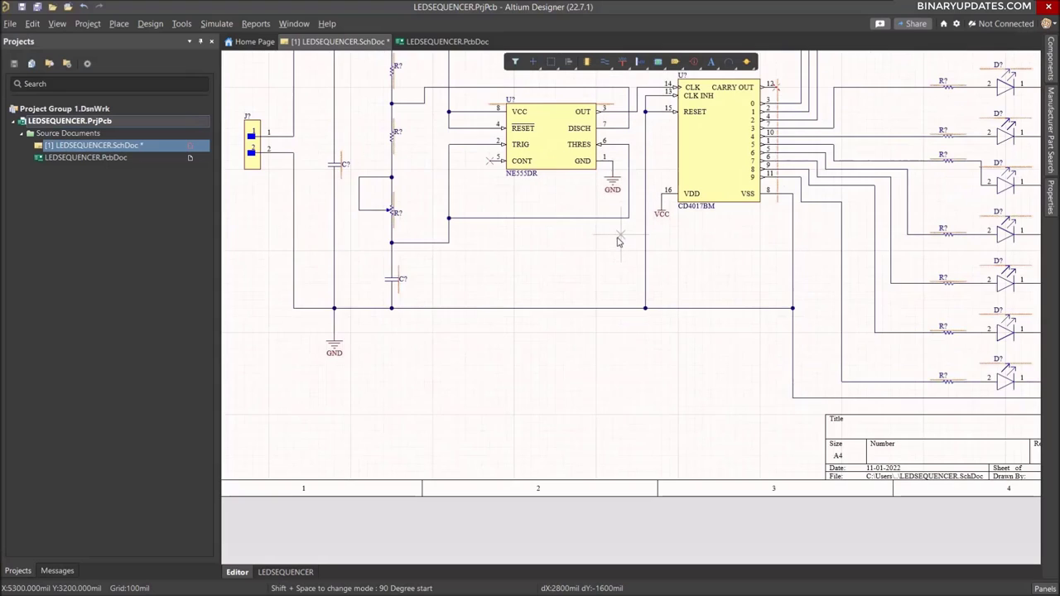
key(Escape)
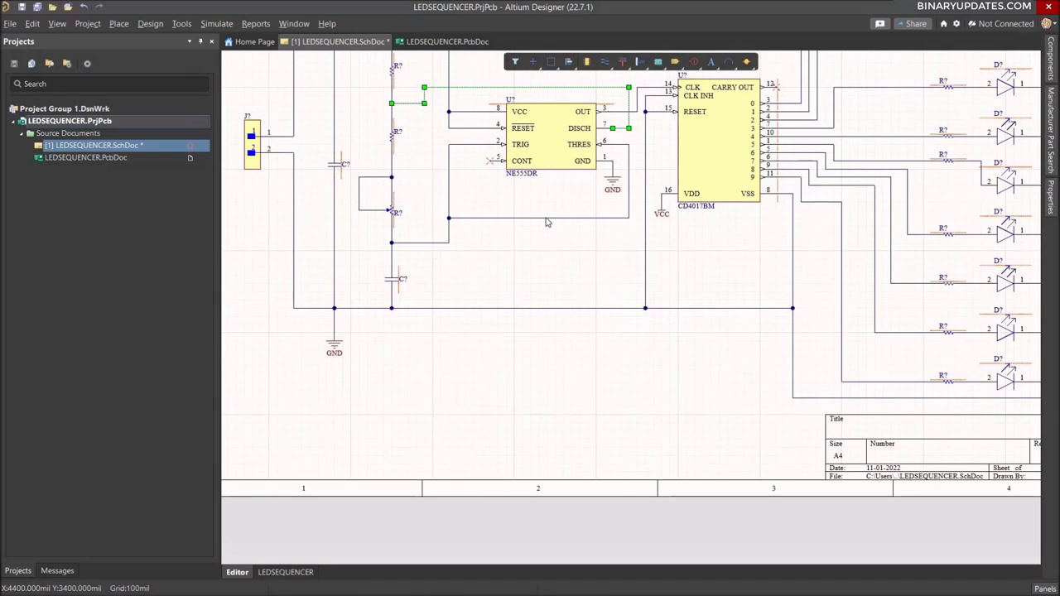
- Move the horizontal wire joining TRIG and THRES up closer to the NE555DR and save the schematic
drag(545, 222, 547, 208)
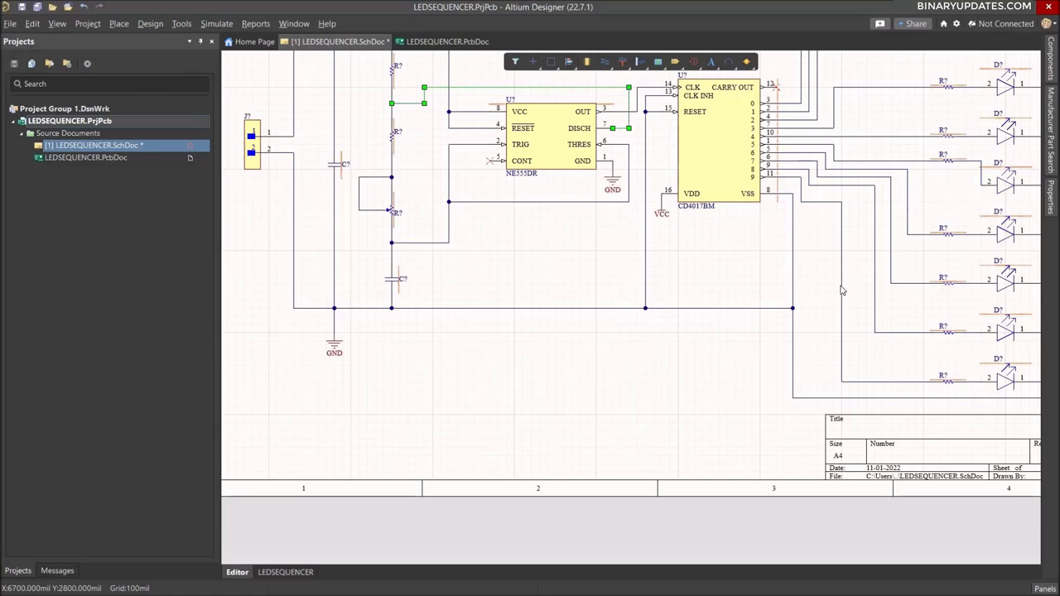
ctrl+scroll(842, 278, down, 3)
key(ctrl+Page_Down)
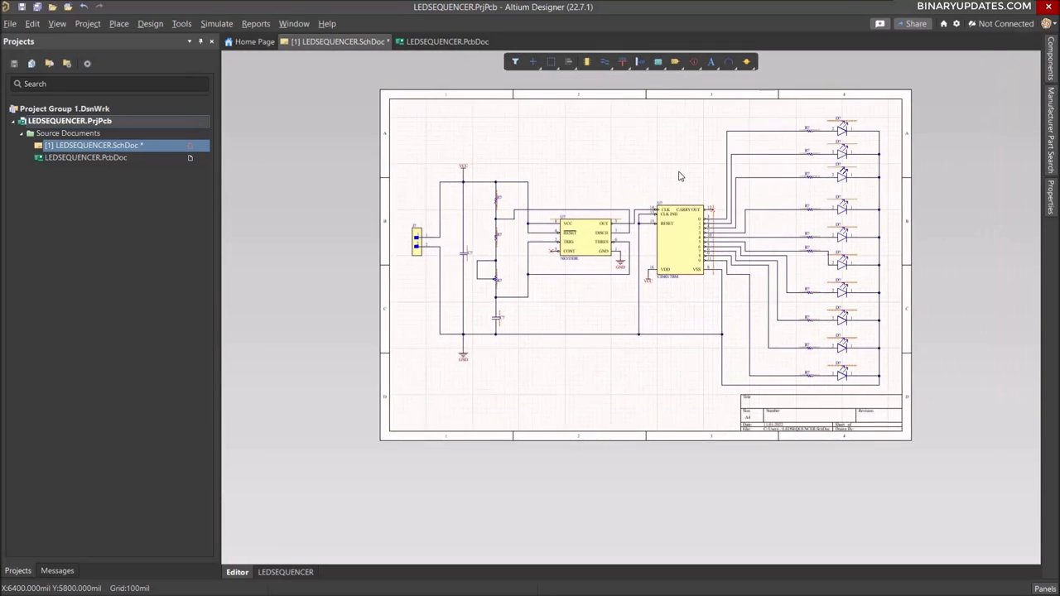
key(ctrl+s)
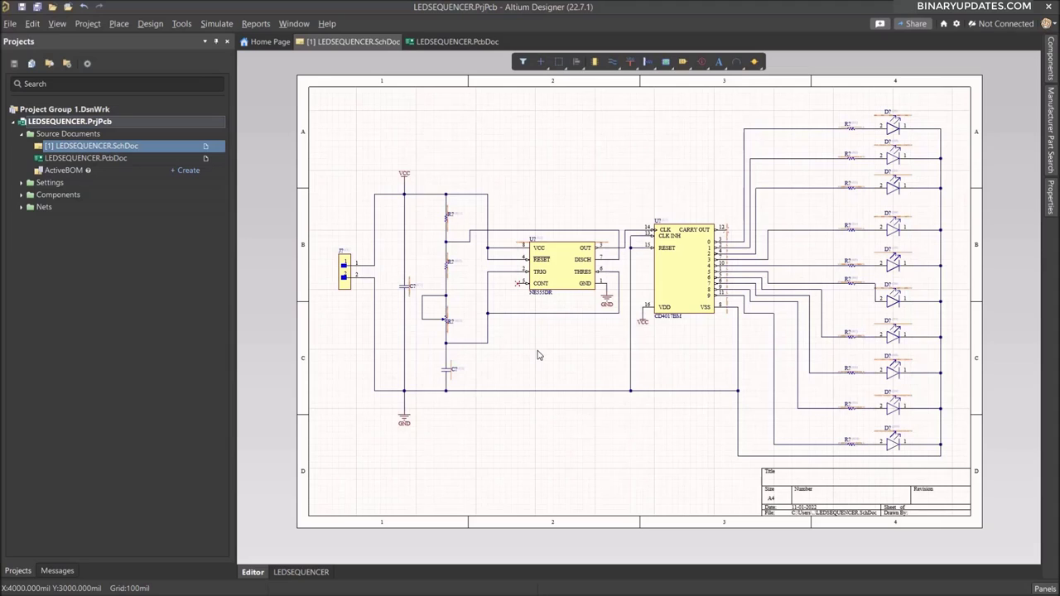
- Run Annotate Schematics and update the change list to propose designators for all components of LEDSEQUENCER.SchDoc
click(181, 24)
mouse_move(229, 158)
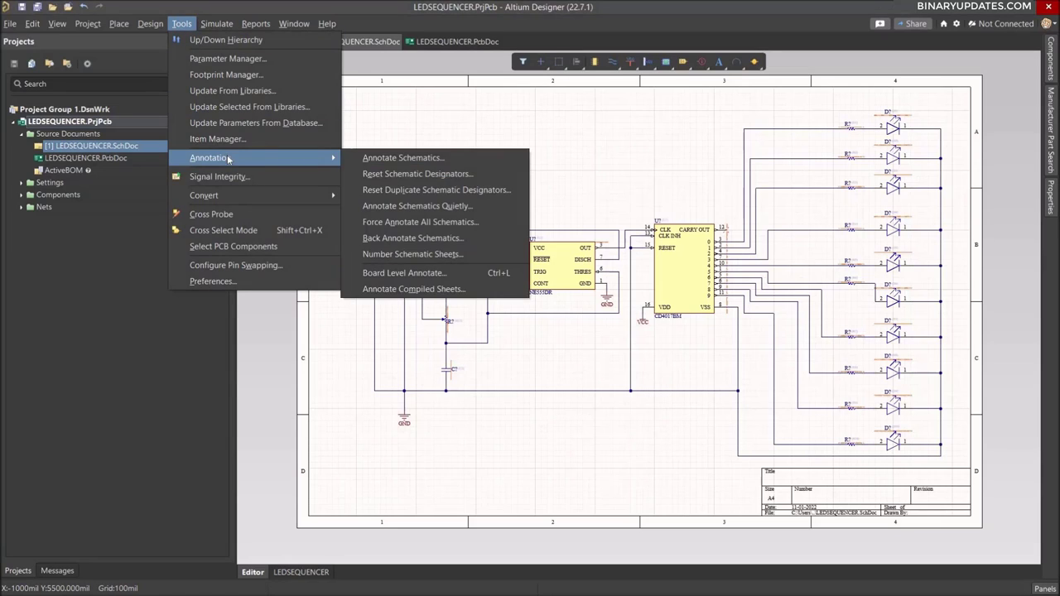
click(400, 159)
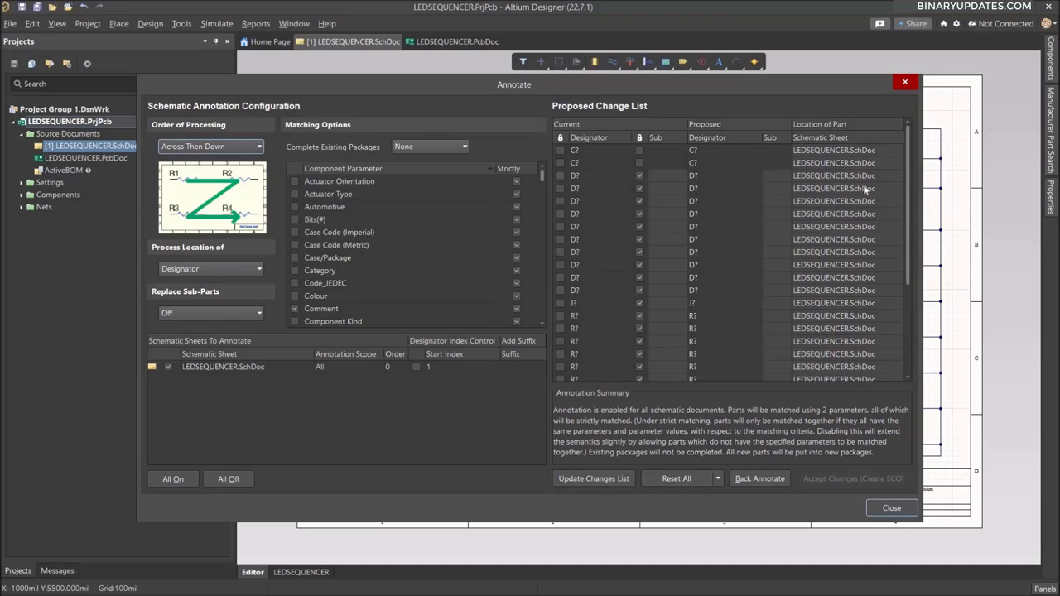
drag(910, 139, 909, 220)
scroll(909, 219, up, 2)
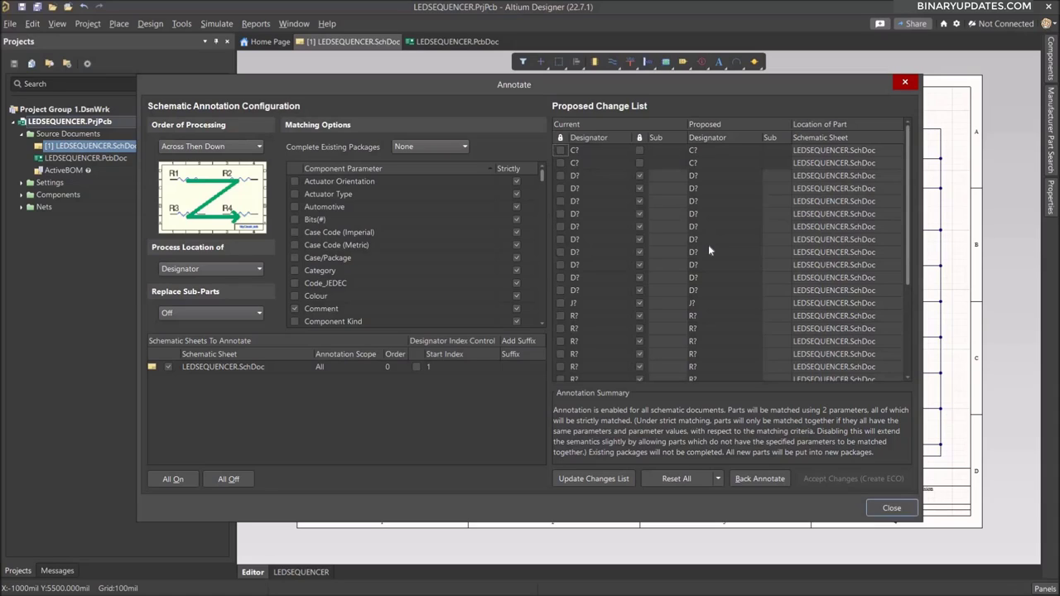
click(594, 479)
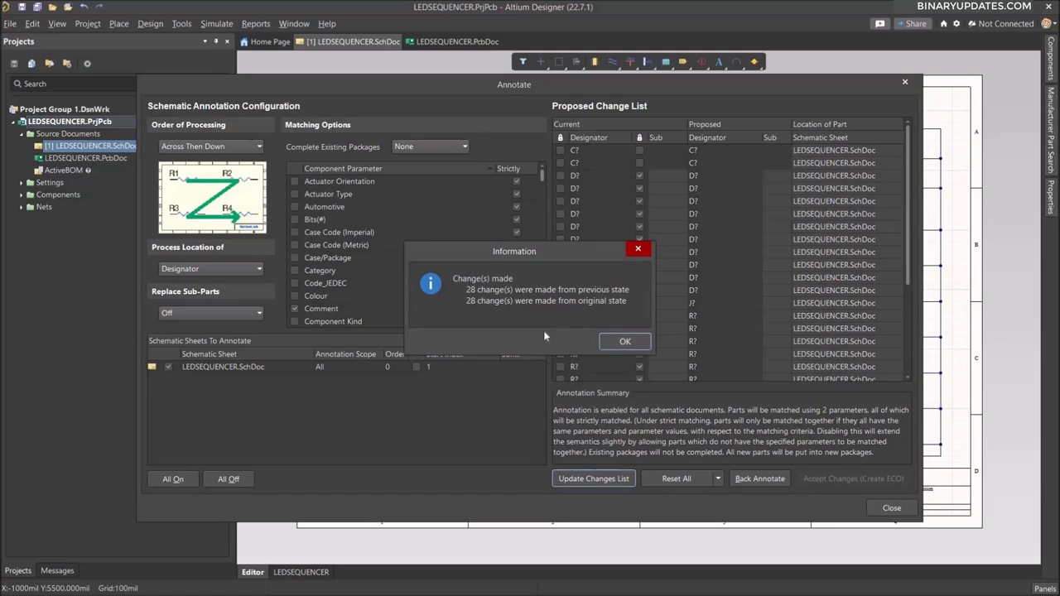
click(625, 342)
- Accept the proposed designators as an engineering change order, then validate and execute its changes
click(825, 478)
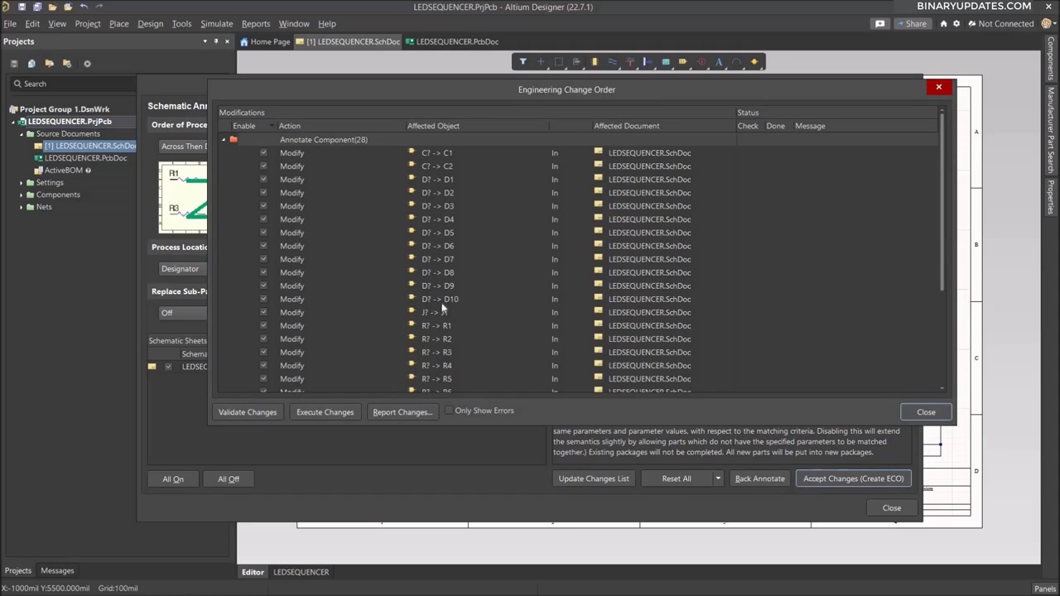
click(240, 414)
click(336, 413)
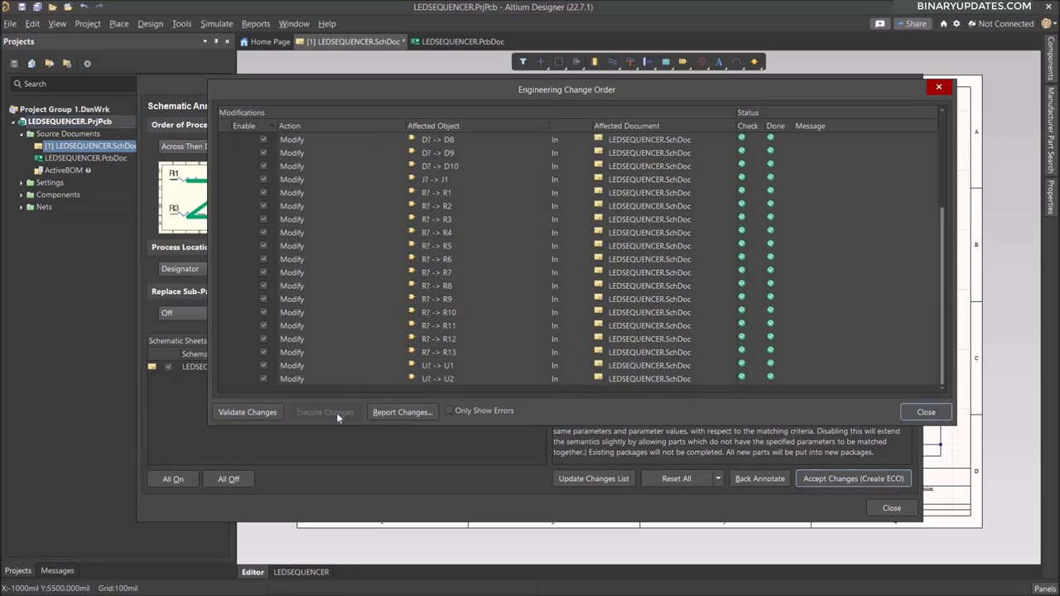
click(925, 412)
click(891, 507)
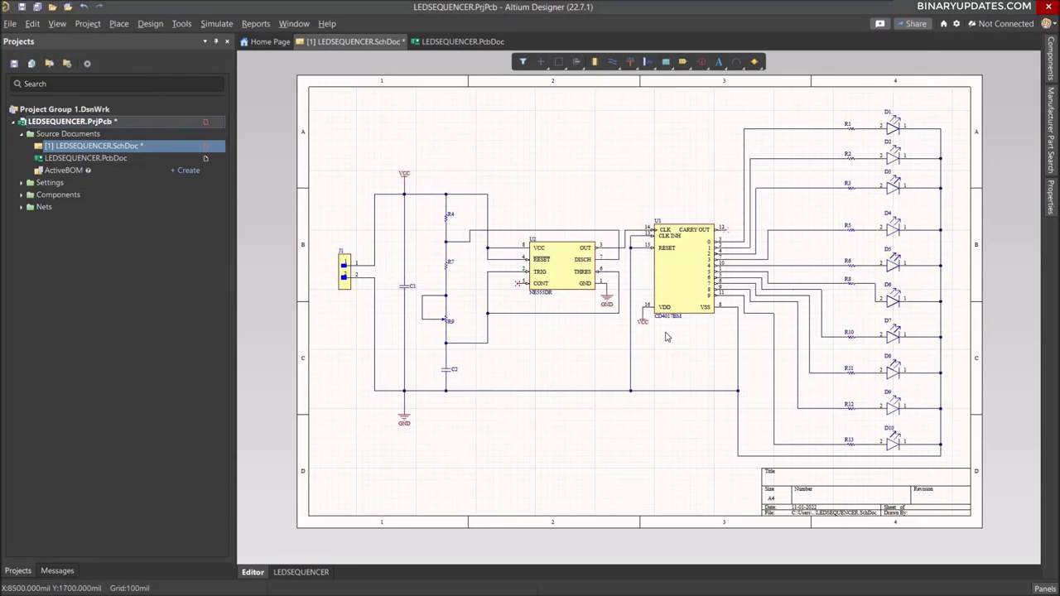
- Examine the assigned designators in the timing chain and along the LED series resistors
ctrl+scroll(553, 294, up, 3)
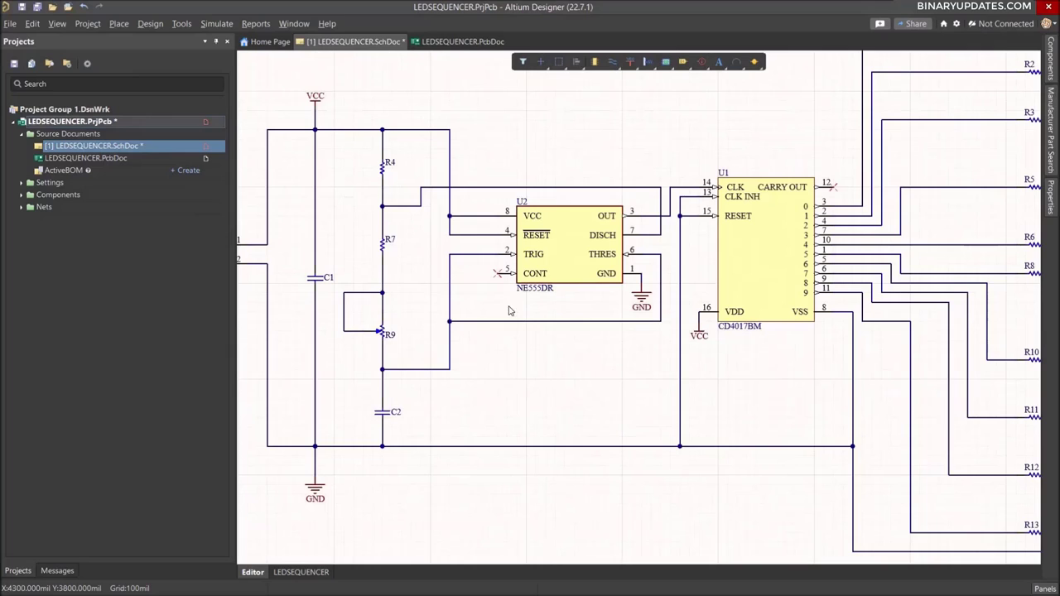
click(384, 170)
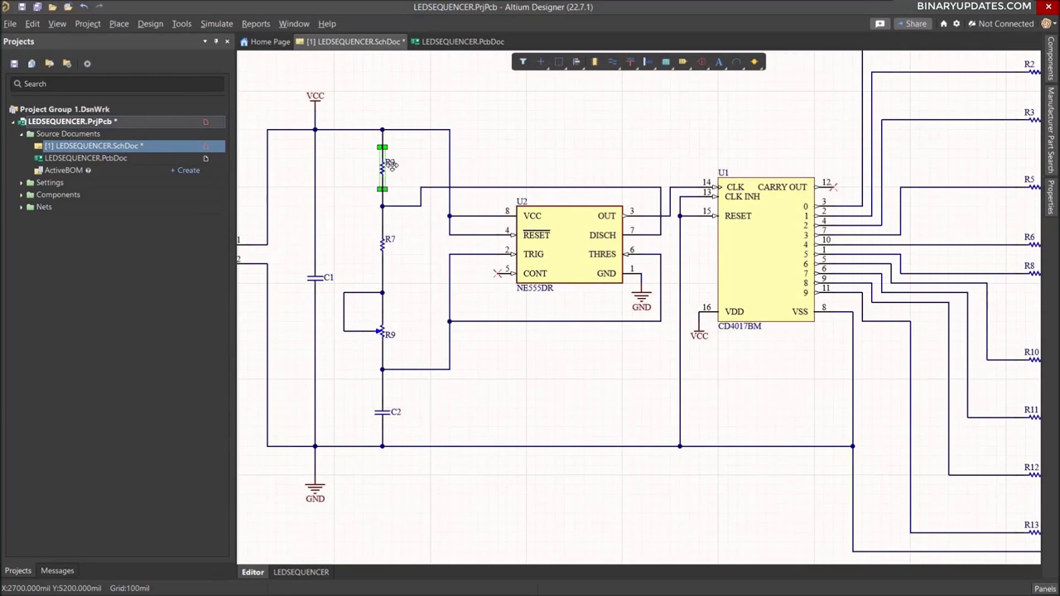
click(384, 243)
ctrl+scroll(859, 263, down, 3)
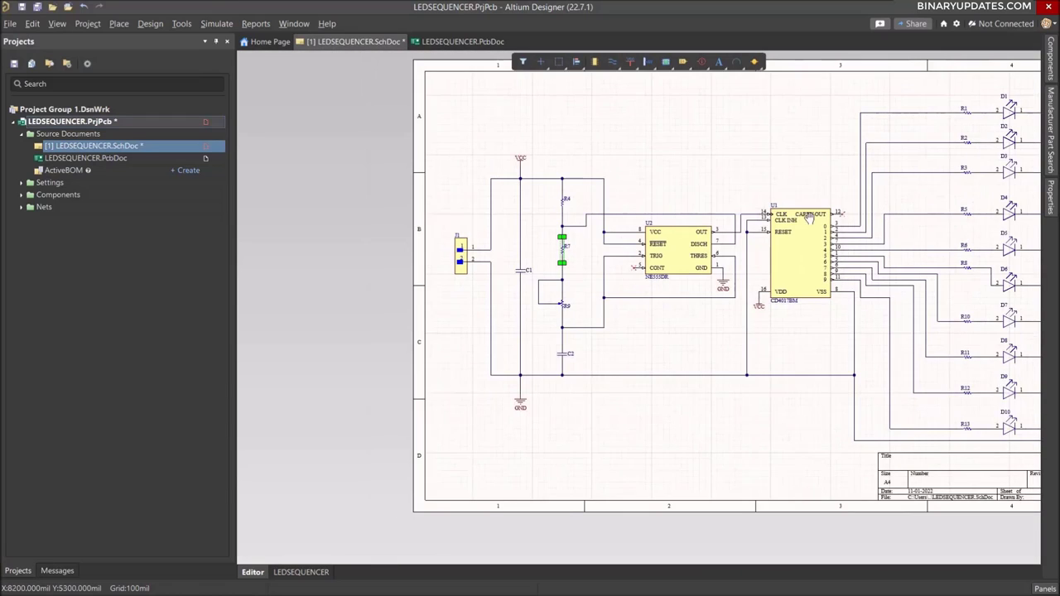
ctrl+scroll(812, 219, down, 1)
ctrl+scroll(951, 250, up, 1)
ctrl+scroll(949, 250, up, 1)
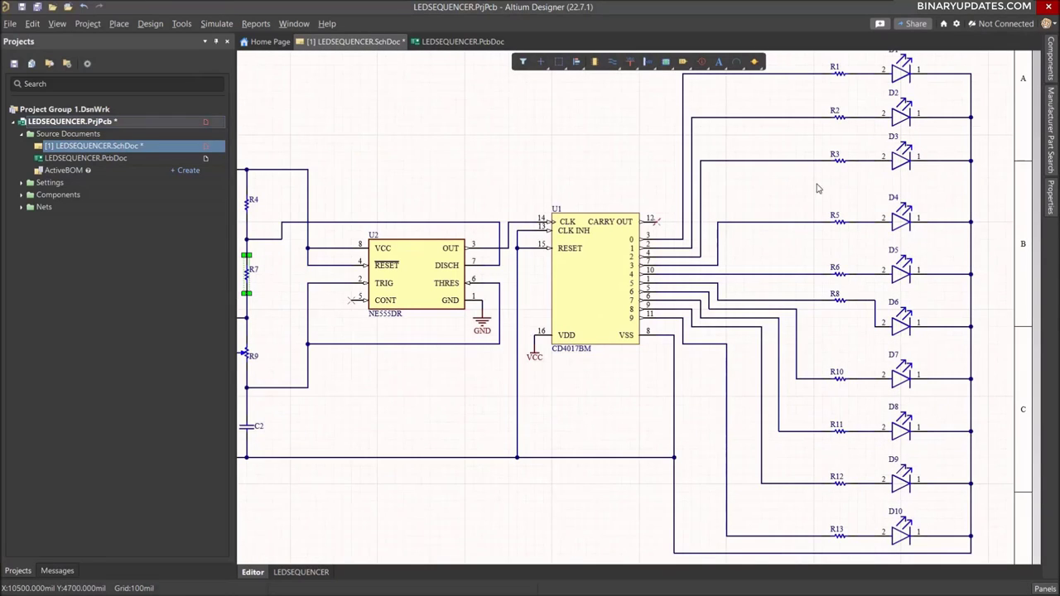
mouse_move(855, 200)
right_down()
mouse_move(852, 230)
mouse_move(855, 207)
right_up()
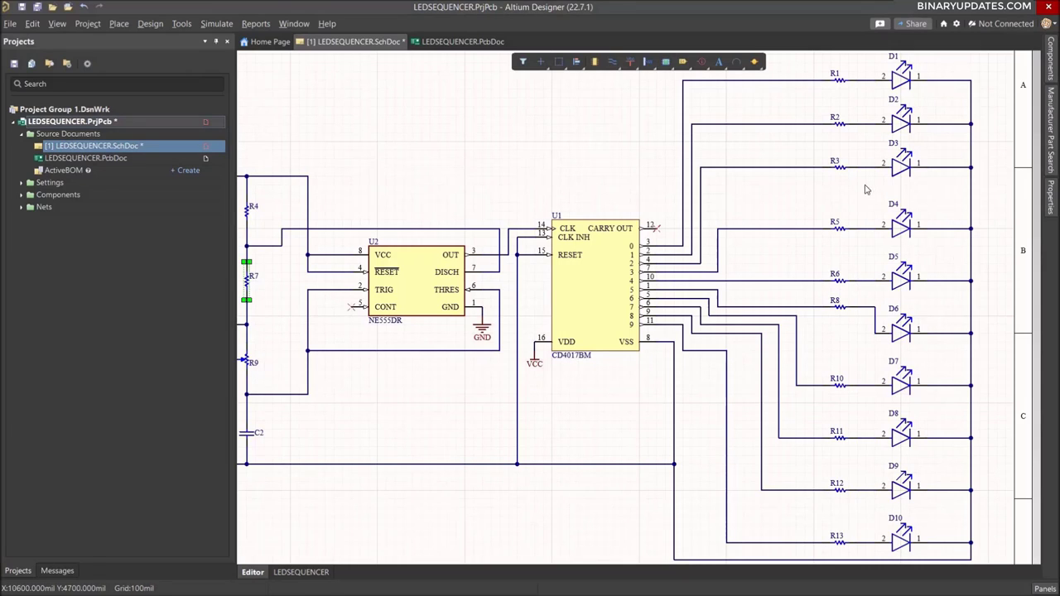
right_drag(854, 207, 850, 222)
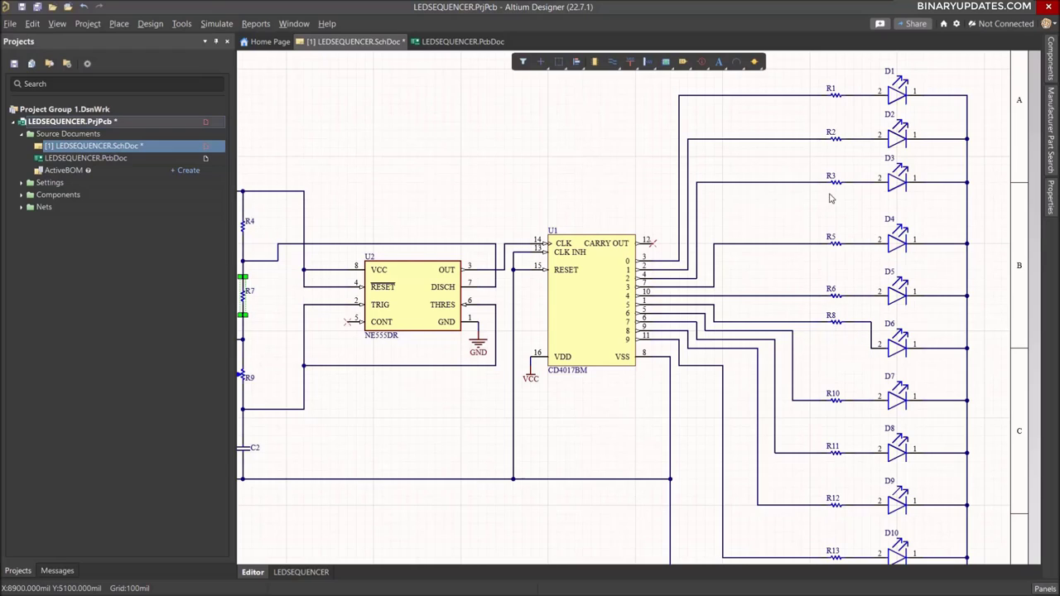
- Set the designator of the resistor in series with LED D4 to R4
double_click(836, 249)
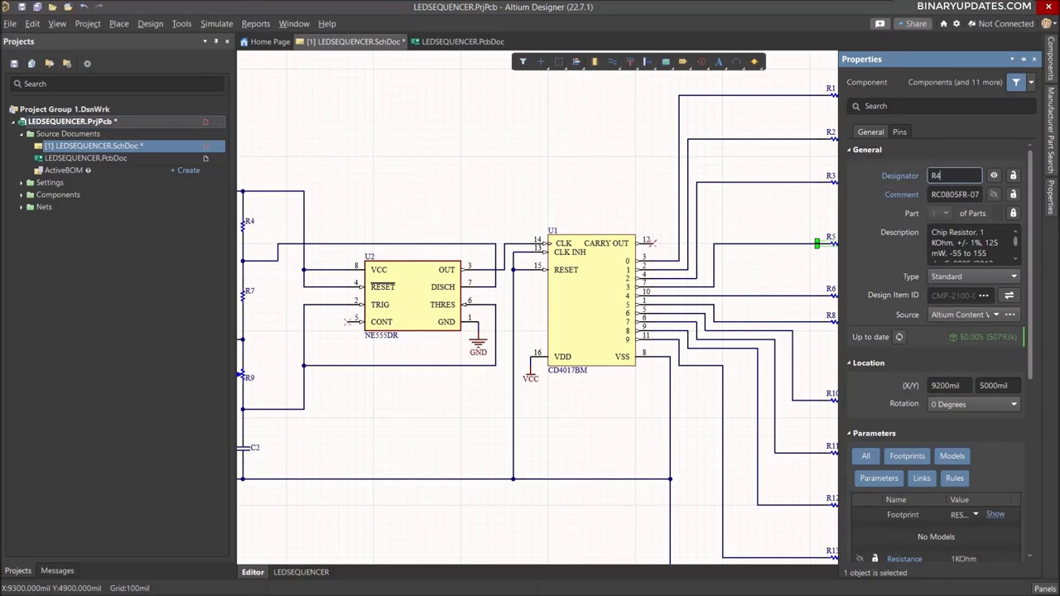
key(Return)
click(791, 274)
click(831, 291)
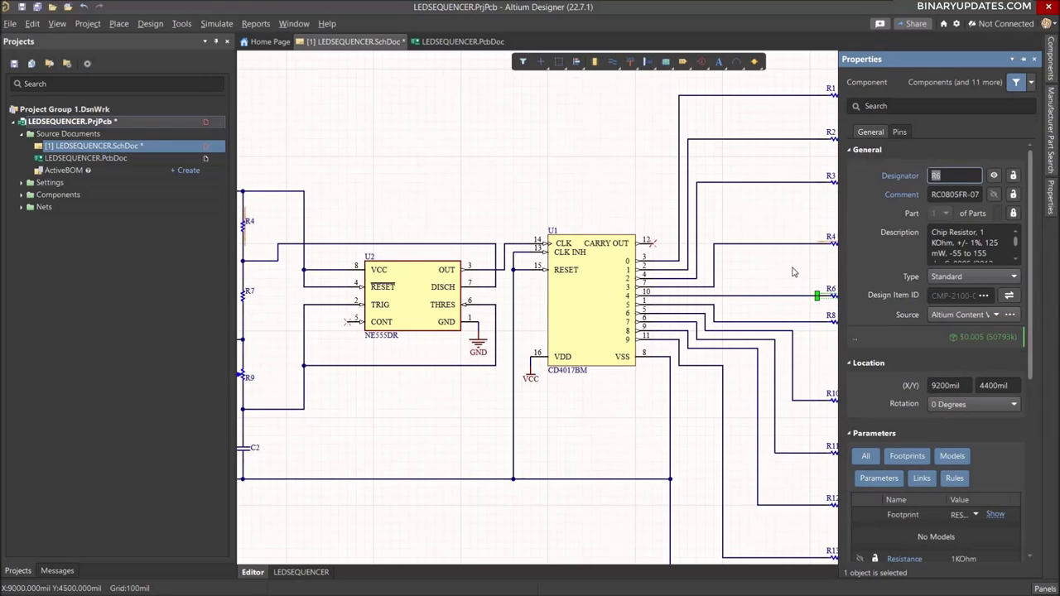
click(795, 273)
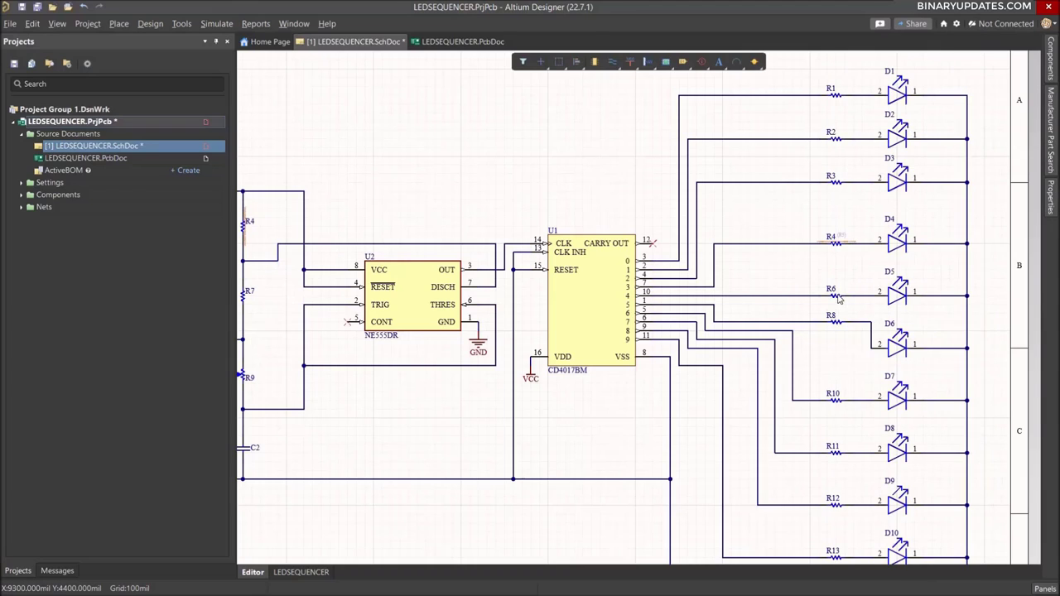
- Set the designators of the resistors in series with LEDs D5 and D6 to R5 and R6
double_click(838, 299)
key(End)
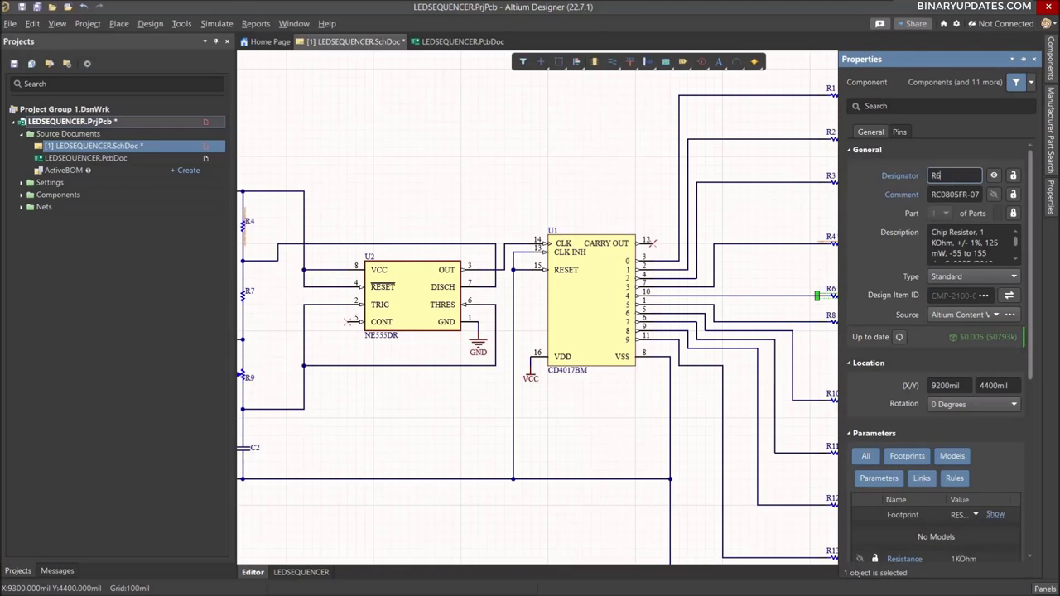
click(793, 372)
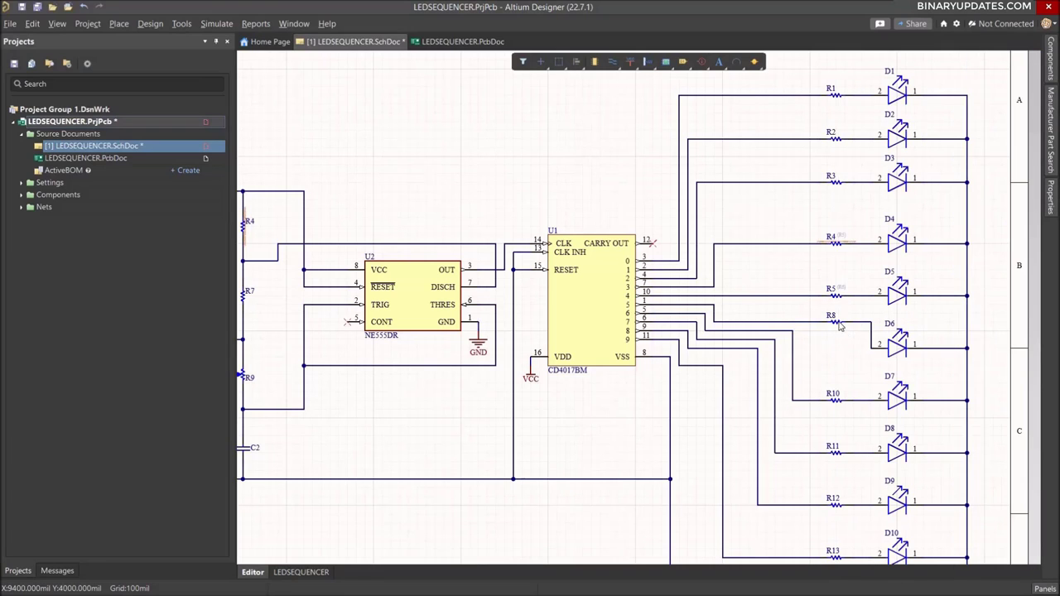
double_click(837, 325)
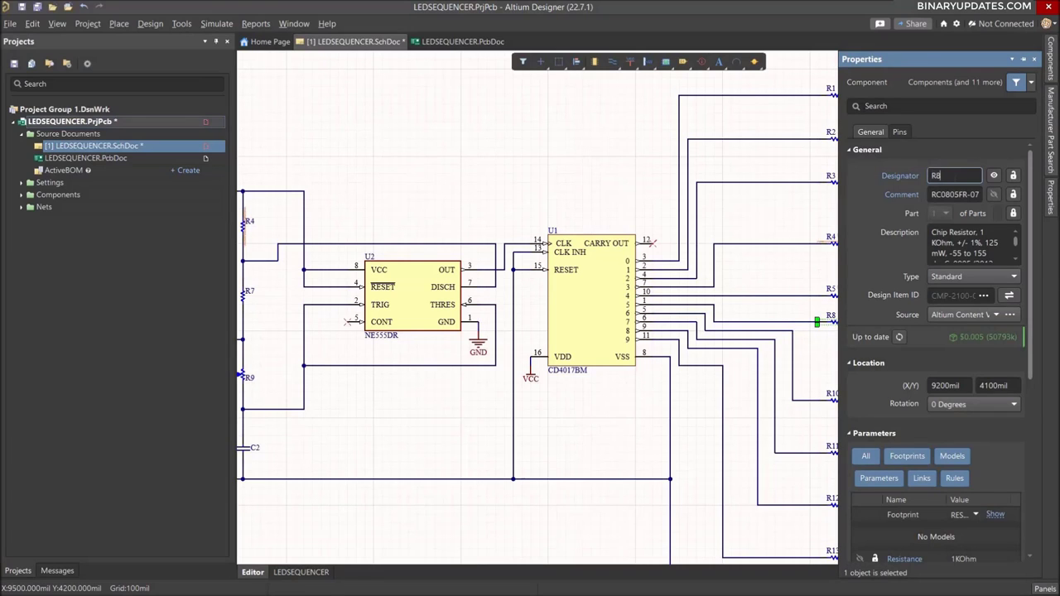
text(R6)
click(813, 422)
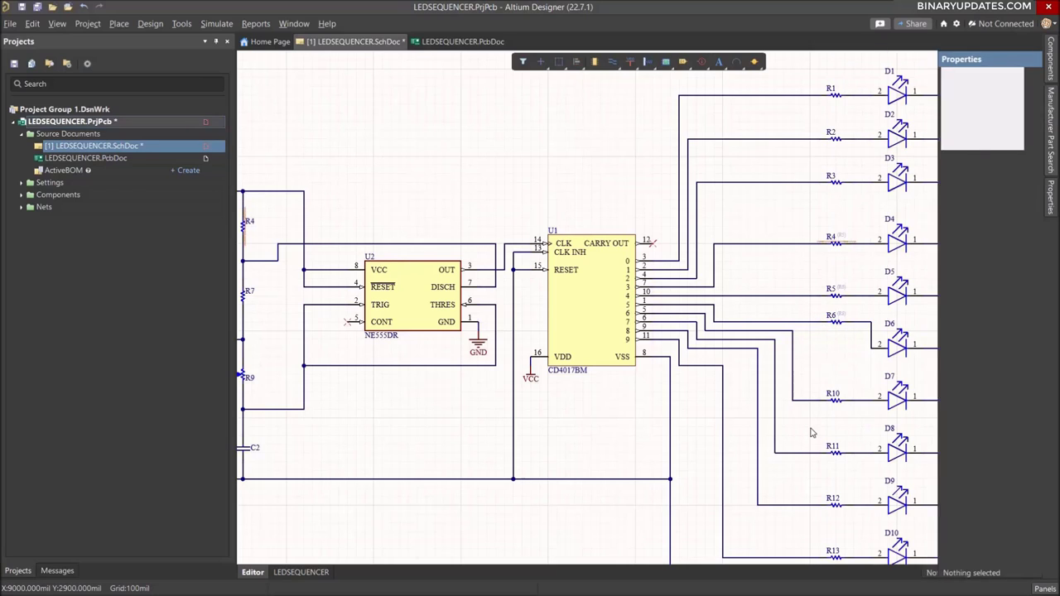
- Set the designators of the resistors in series with LEDs D7 and D8 to R7 and R8
right_drag(849, 409, 818, 310)
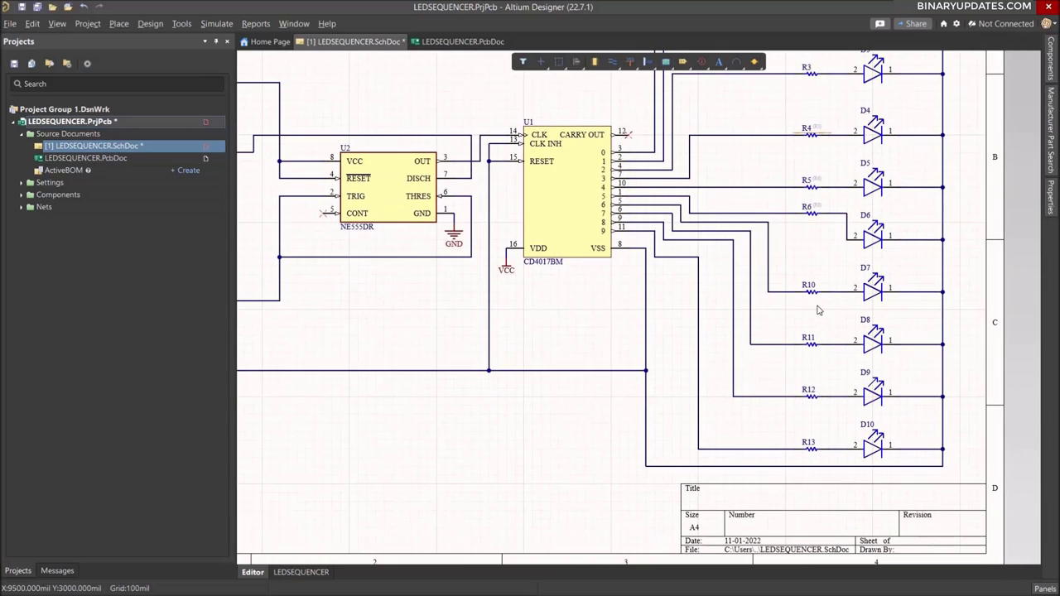
double_click(812, 294)
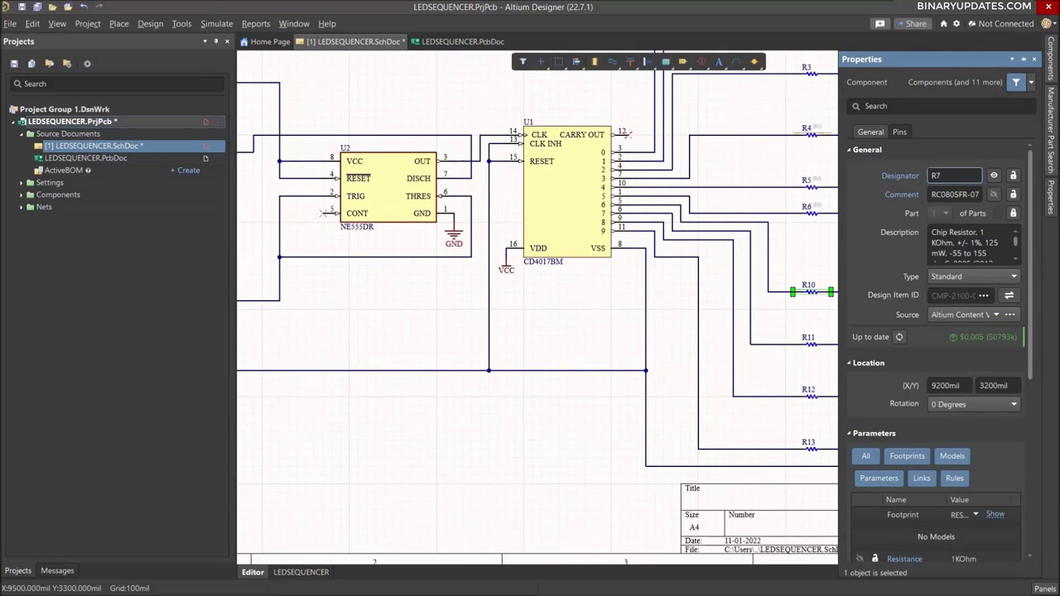
double_click(808, 340)
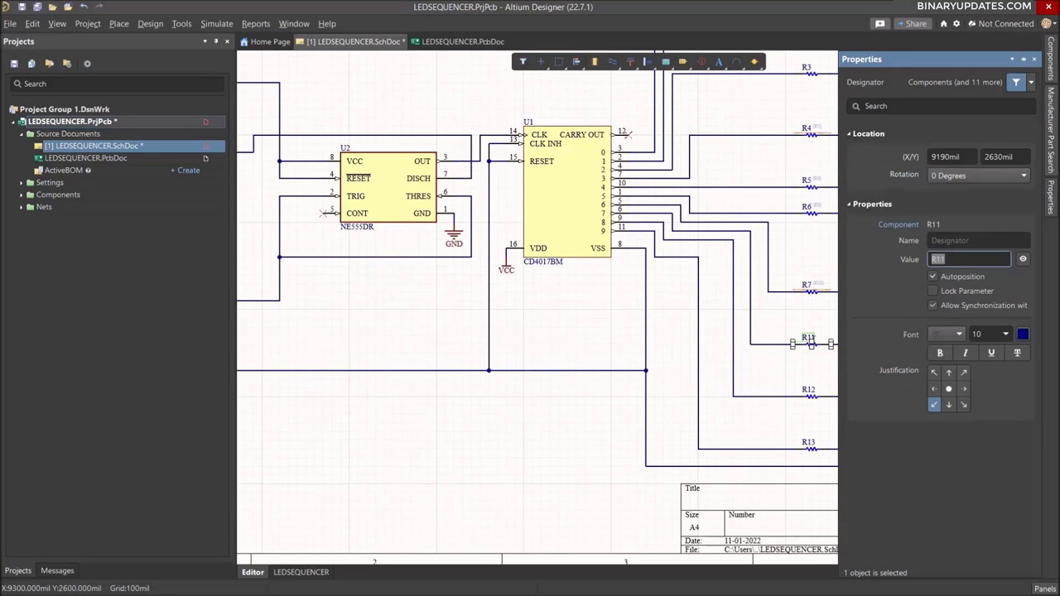
click(944, 259)
- Set the designators of the resistors in series with LEDs D9 and D10 to R9 and R10
click(813, 396)
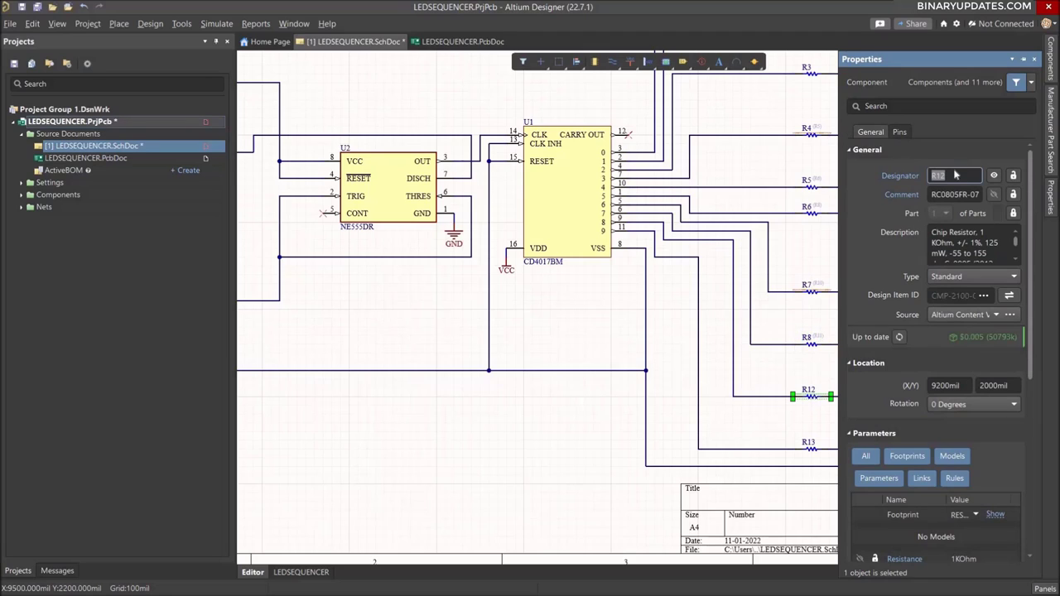
click(946, 176)
text(9)
key(Return)
click(809, 445)
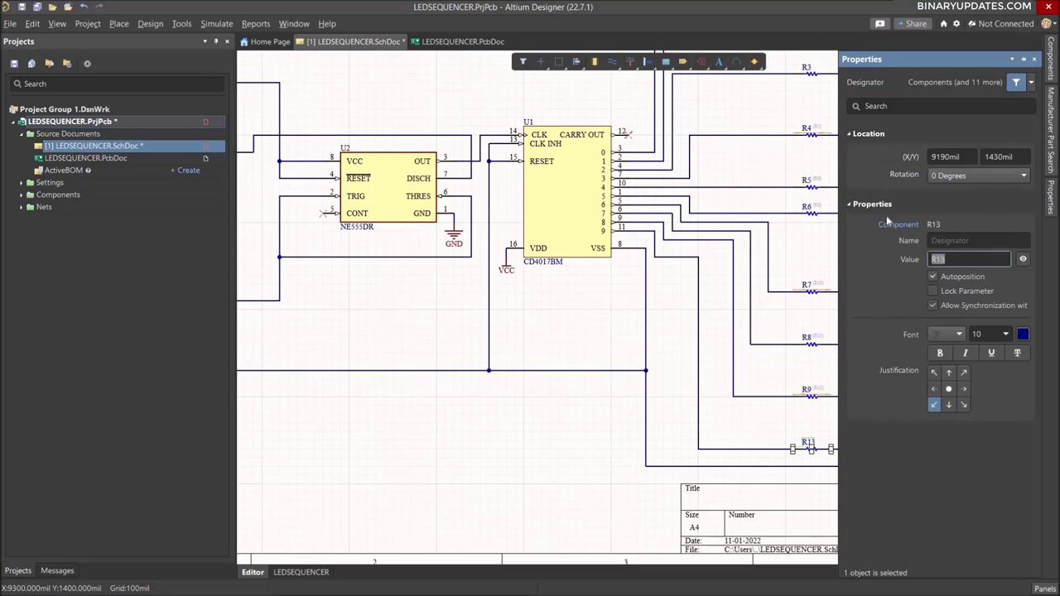
click(945, 260)
key(Return)
click(811, 381)
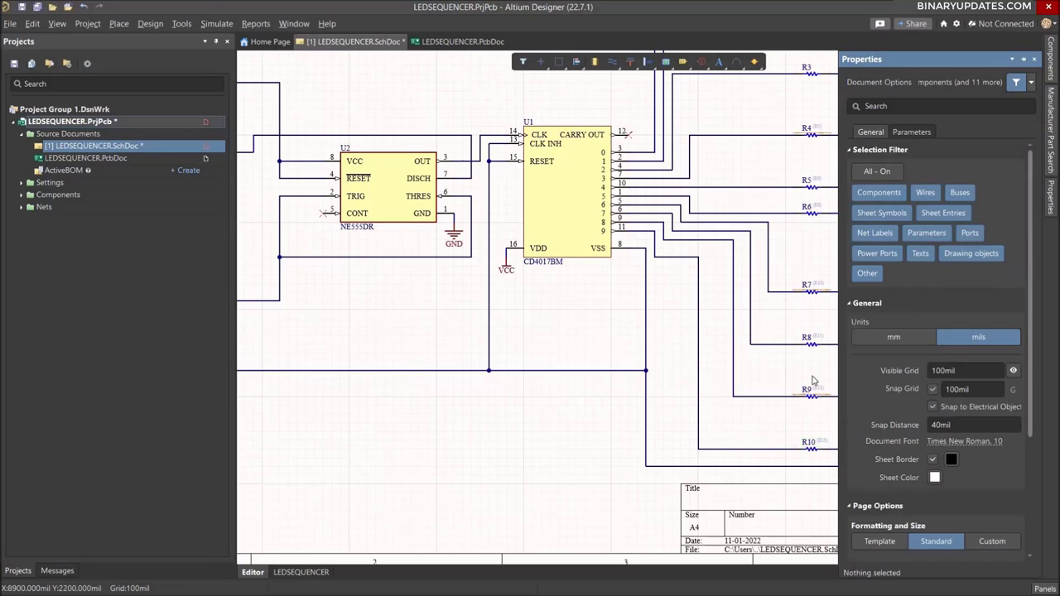
- Set the designator of the 2k2 resistor at the VCC end of the timing chain to R11
key(ctrl+Page_Down)
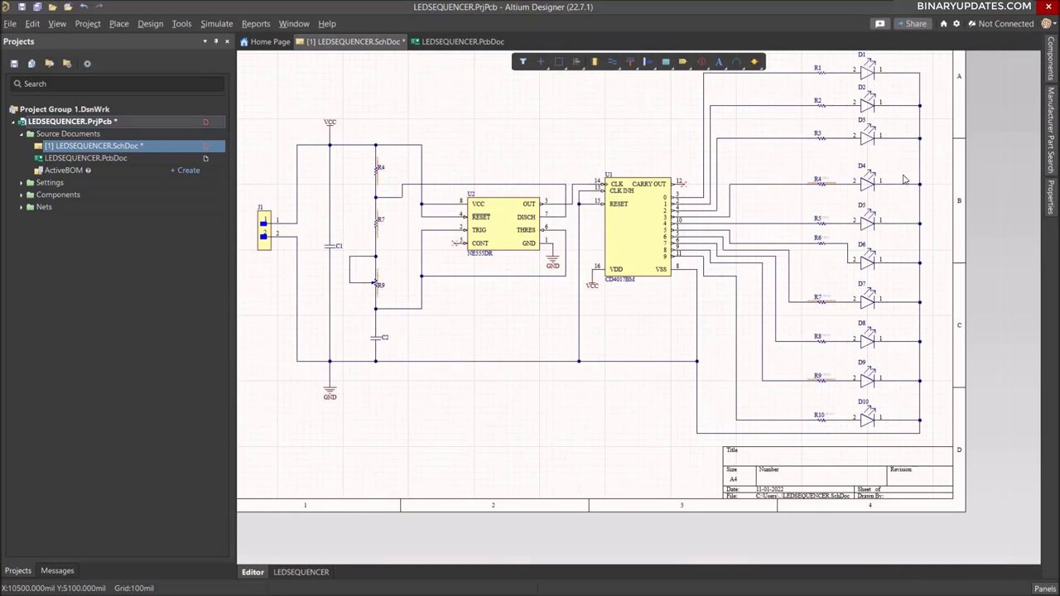
ctrl+scroll(851, 235, up, 2)
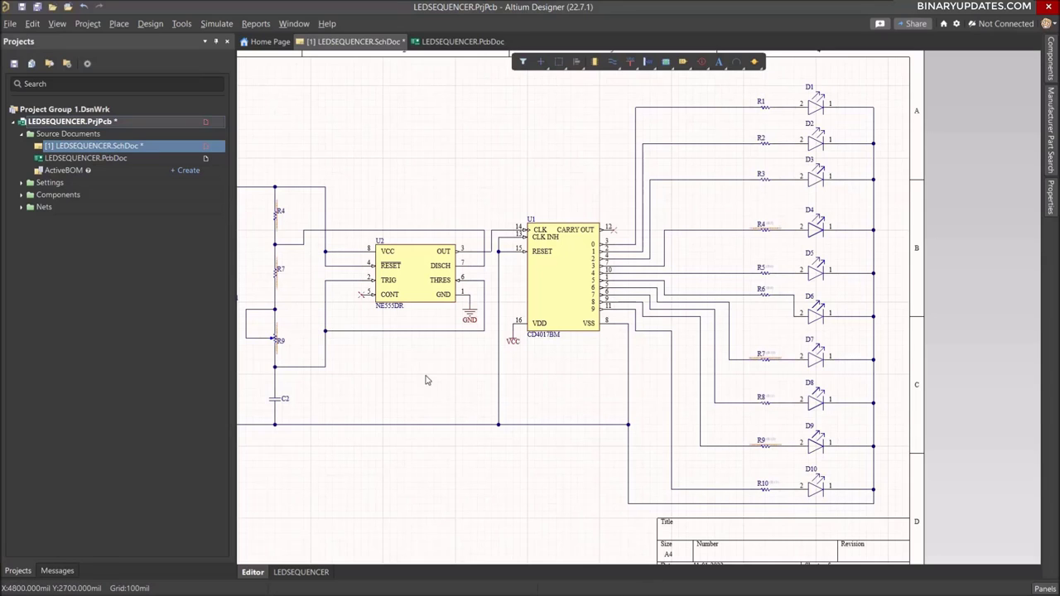
right_drag(457, 386, 628, 411)
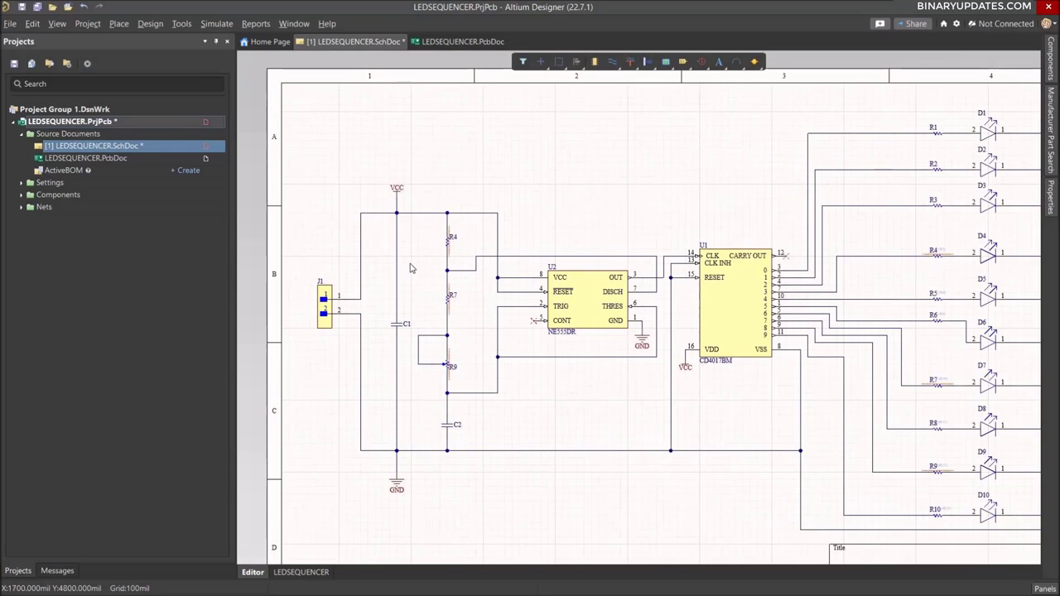
ctrl+scroll(482, 303, up, 4)
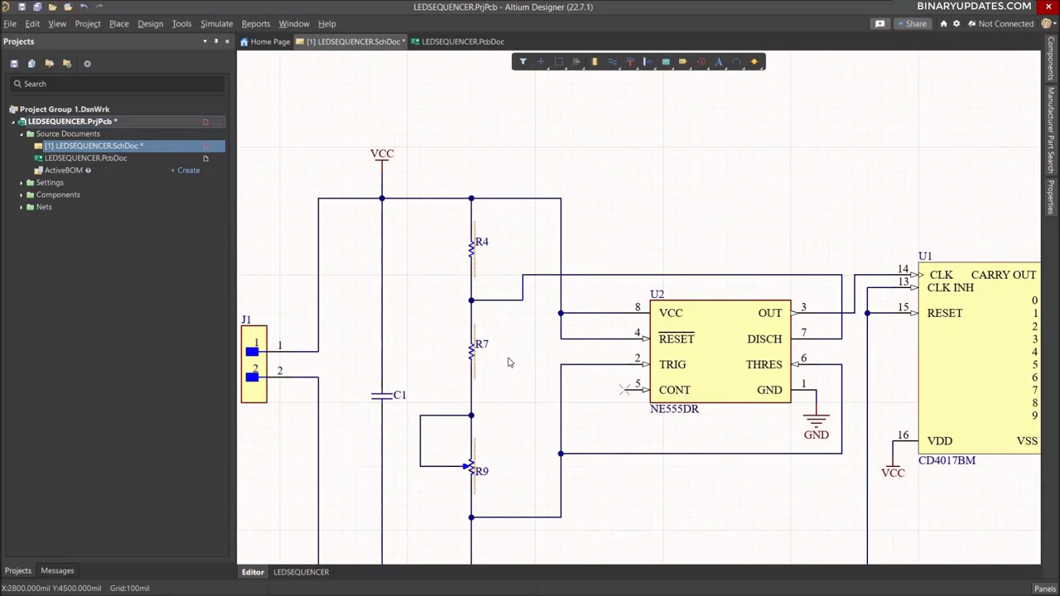
right_drag(537, 285, 517, 202)
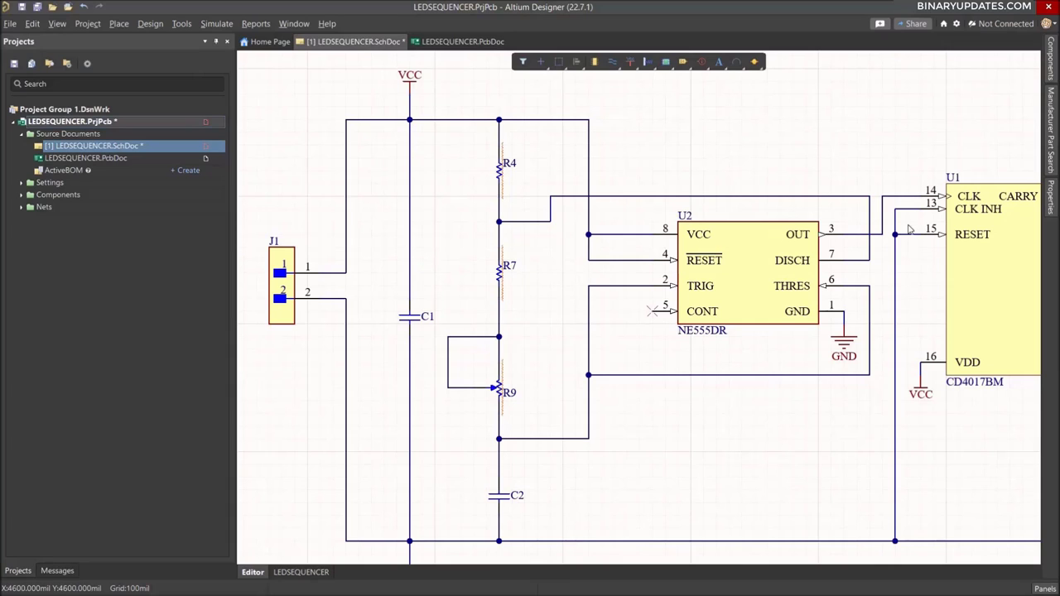
double_click(501, 175)
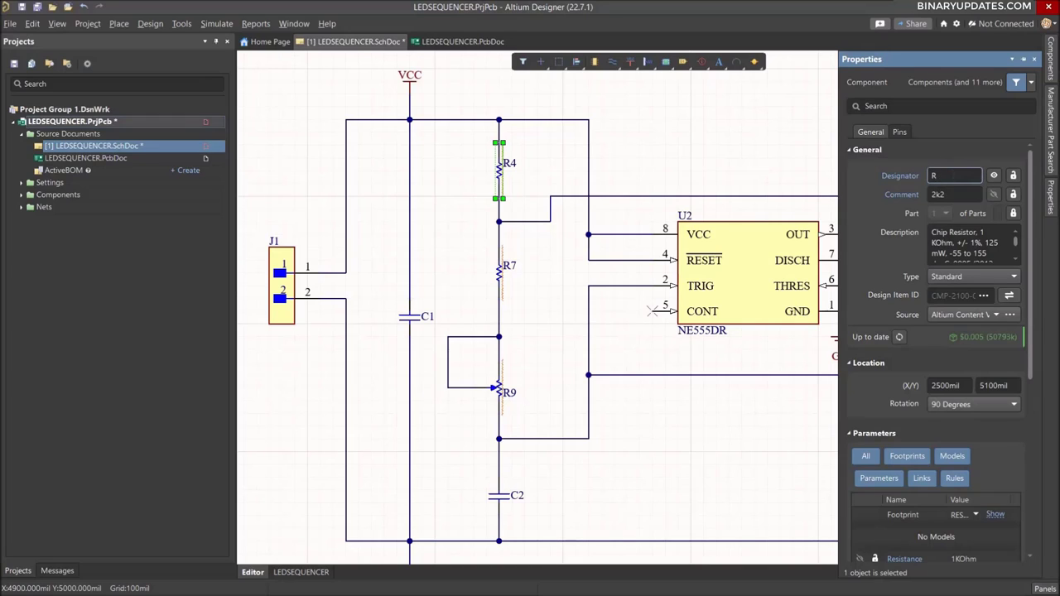
key(Return)
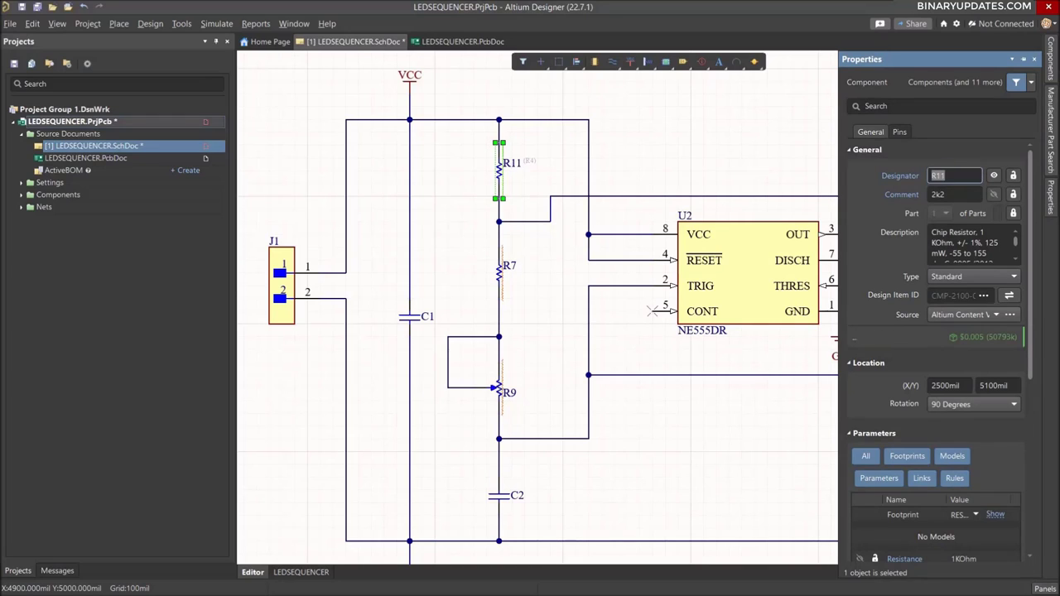
- Set the designator of the 10k resistor in the middle of the timing chain to R12
double_click(499, 277)
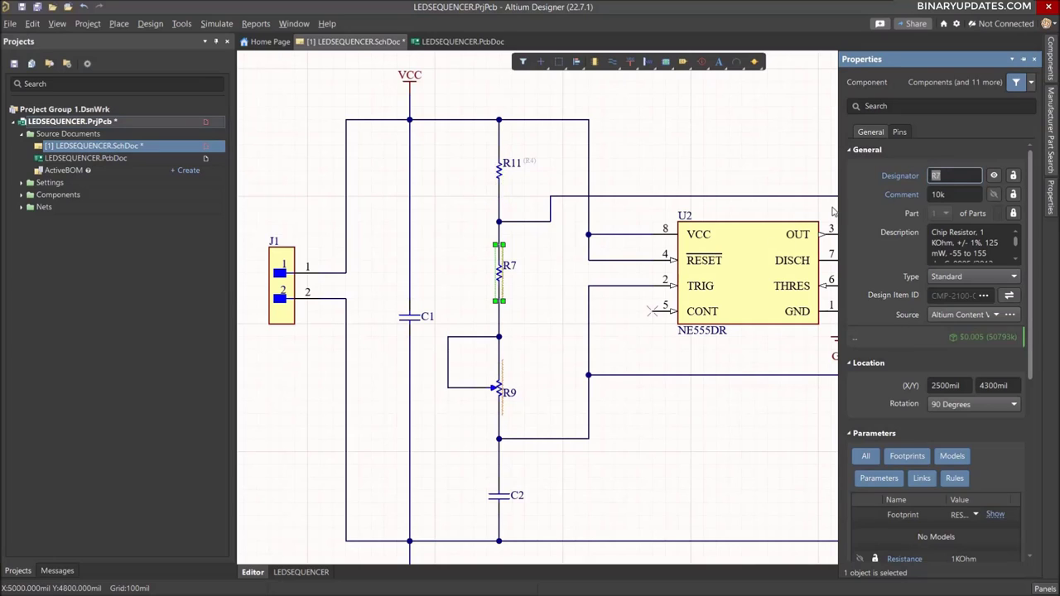
click(943, 175)
text(12)
key(Return)
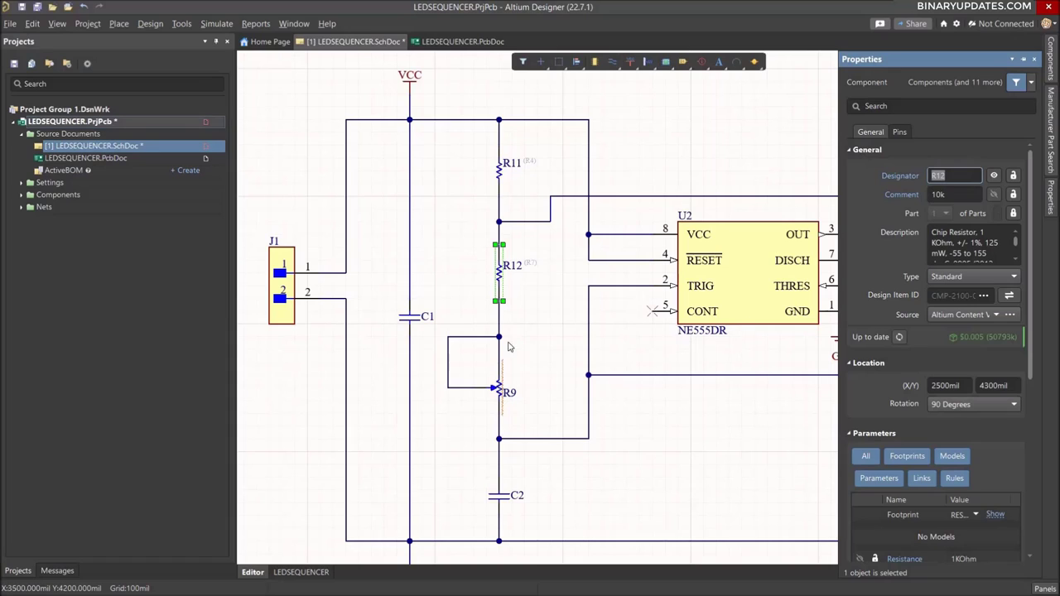
- Set the designator of the 50k trimming potentiometer above capacitor C2 to R13
double_click(497, 389)
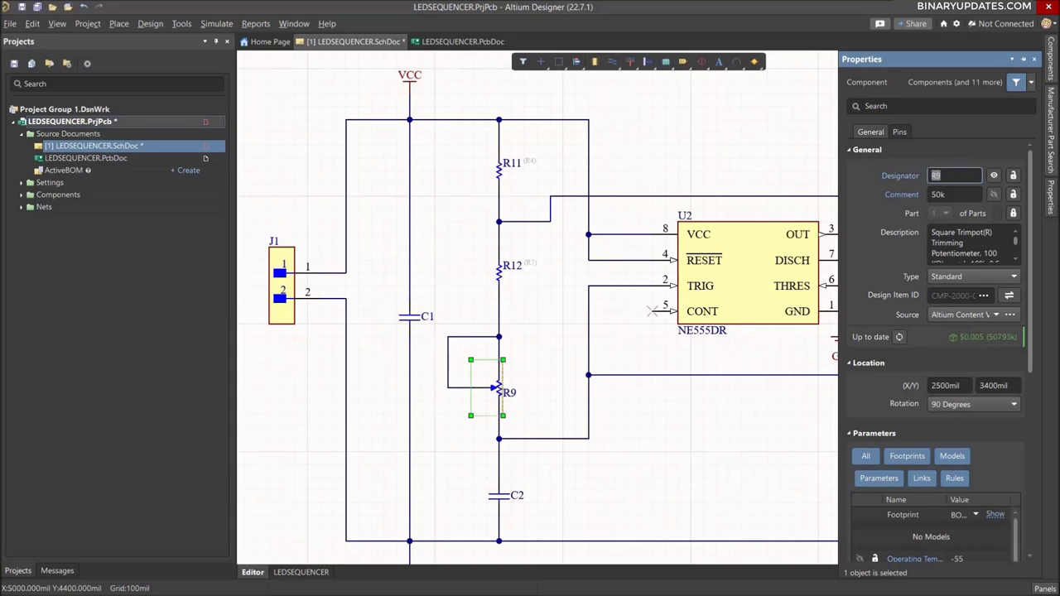
click(952, 184)
key(BackSpace)
text(13)
click(777, 363)
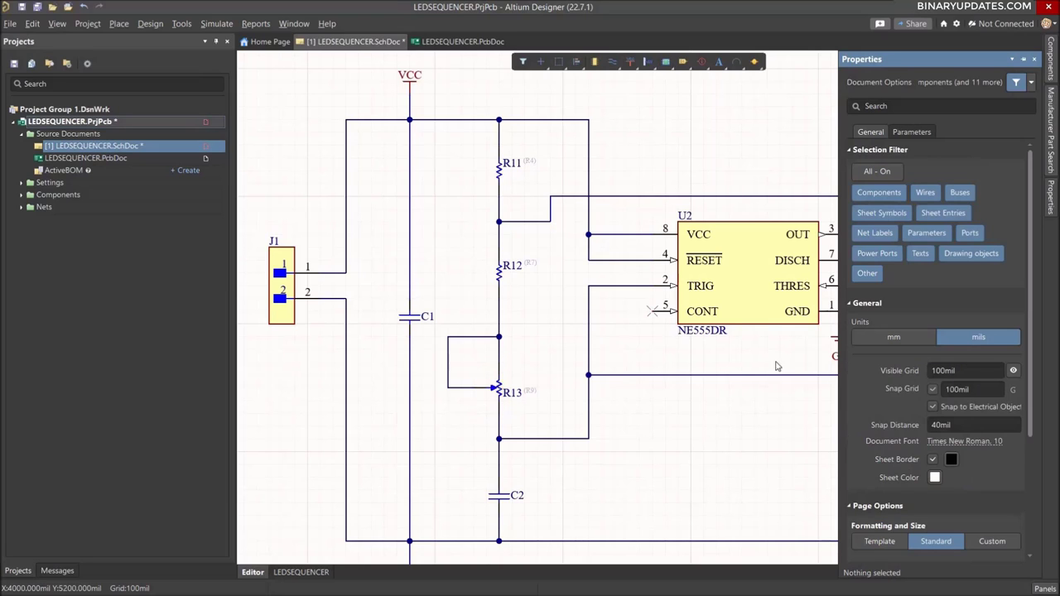
- Review the renumbered resistors in the timing chain and LED branches across the whole schematic sheet
ctrl+scroll(809, 421, down, 1)
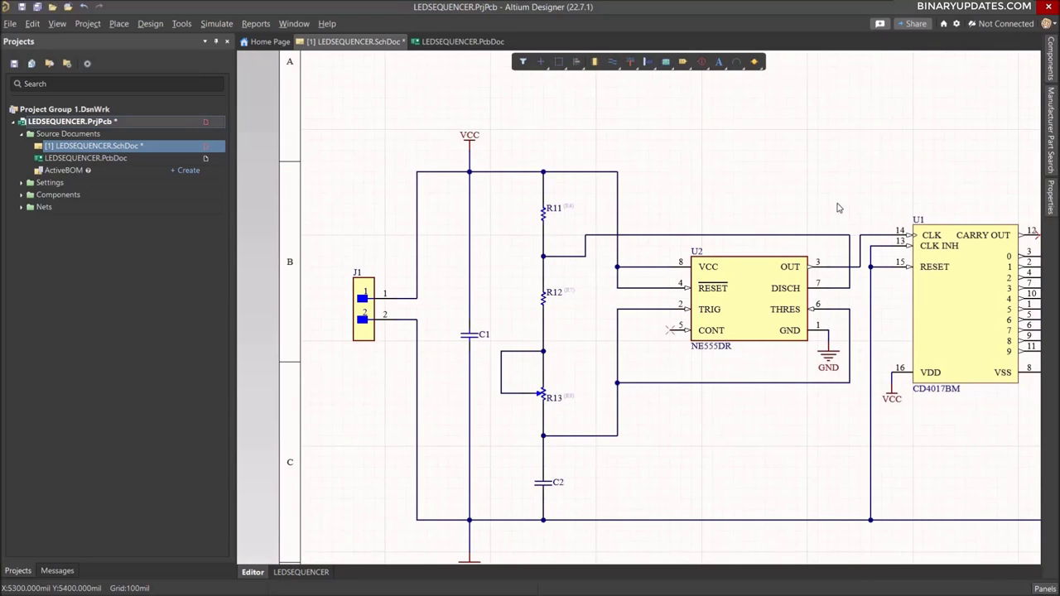
ctrl+scroll(844, 205, down, 2)
right_drag(805, 182, 625, 169)
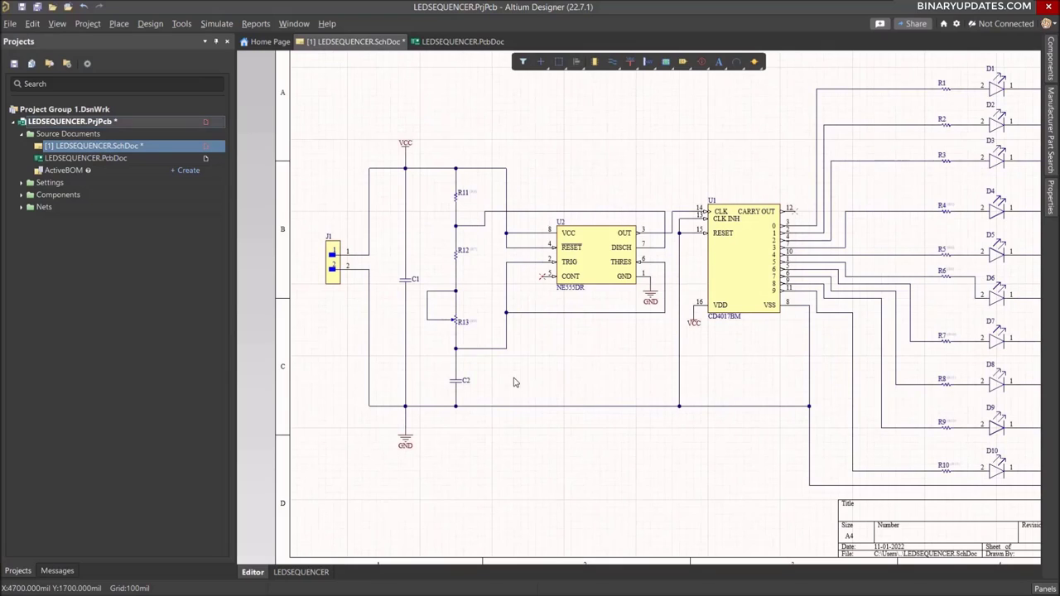
ctrl+scroll(514, 382, up, 1)
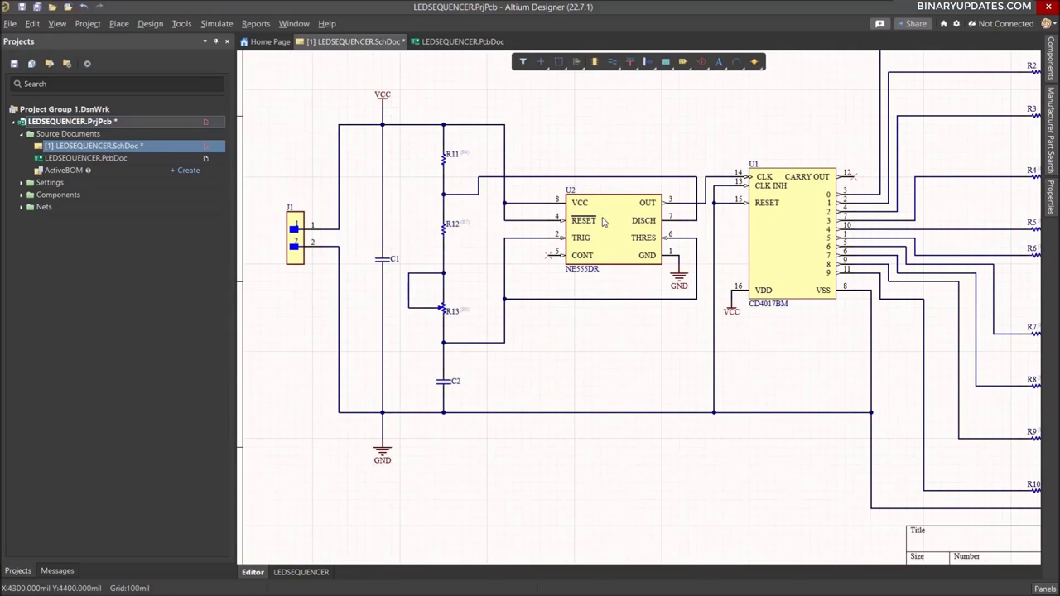
ctrl+scroll(796, 334, down, 1)
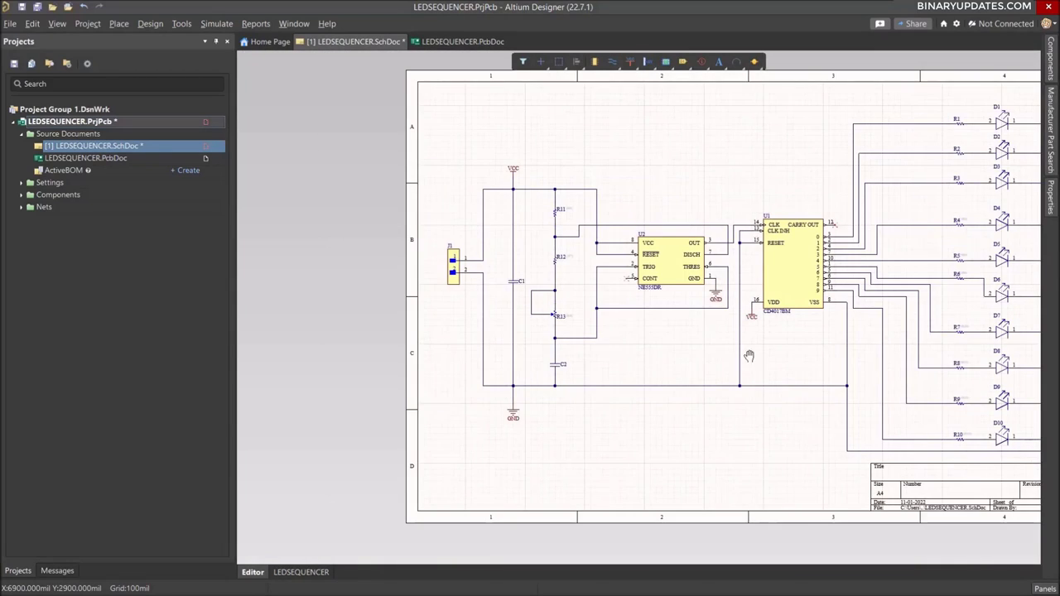
right_drag(818, 355, 708, 360)
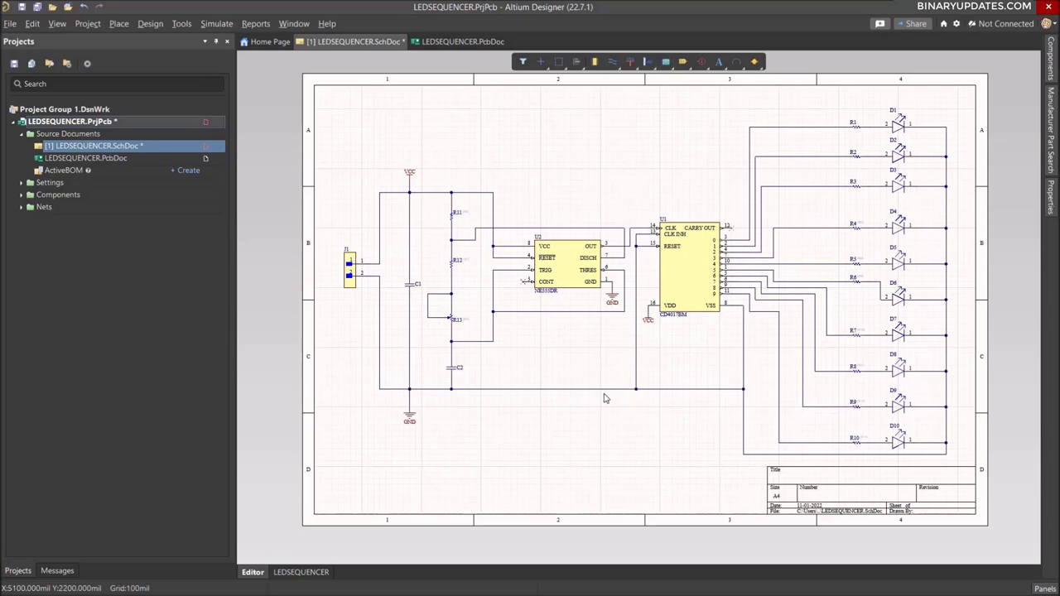
- Save the LEDSEQUENCER.SchDoc schematic and the LEDSEQUENCER.PrjPcb project
right_click(89, 148)
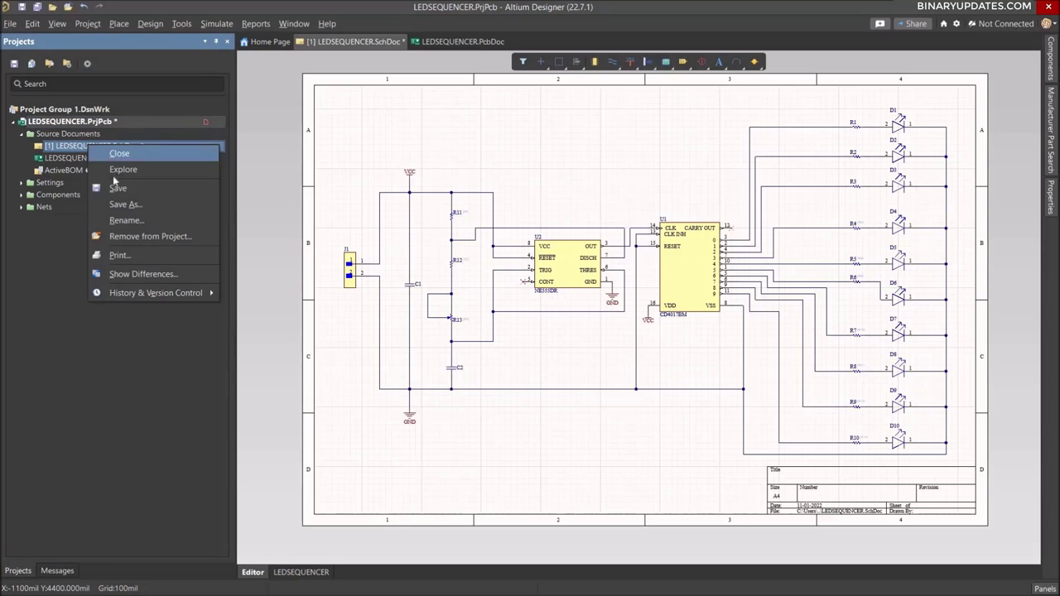
click(121, 193)
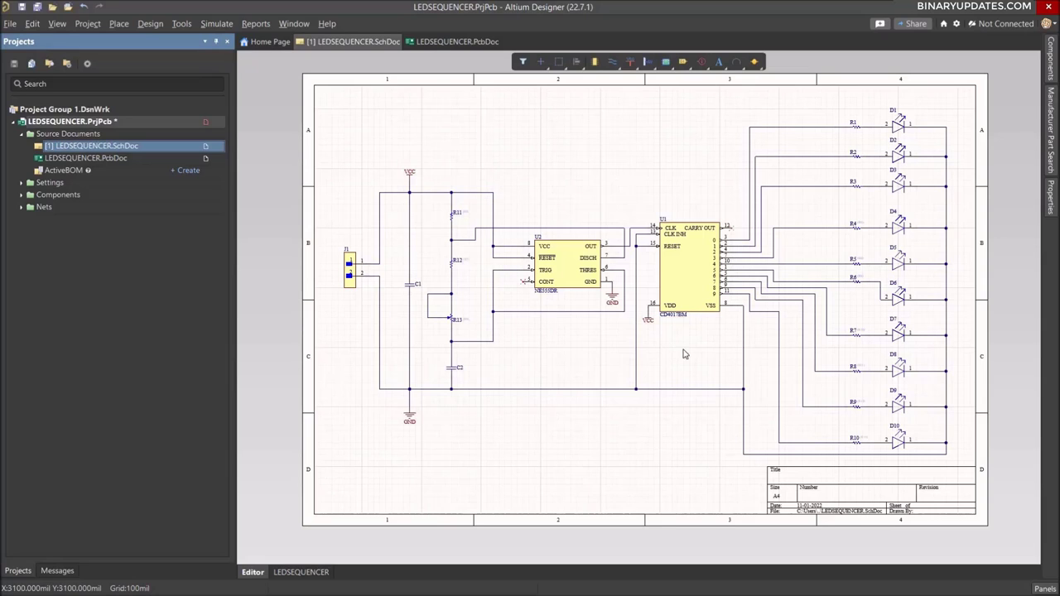
right_click(89, 124)
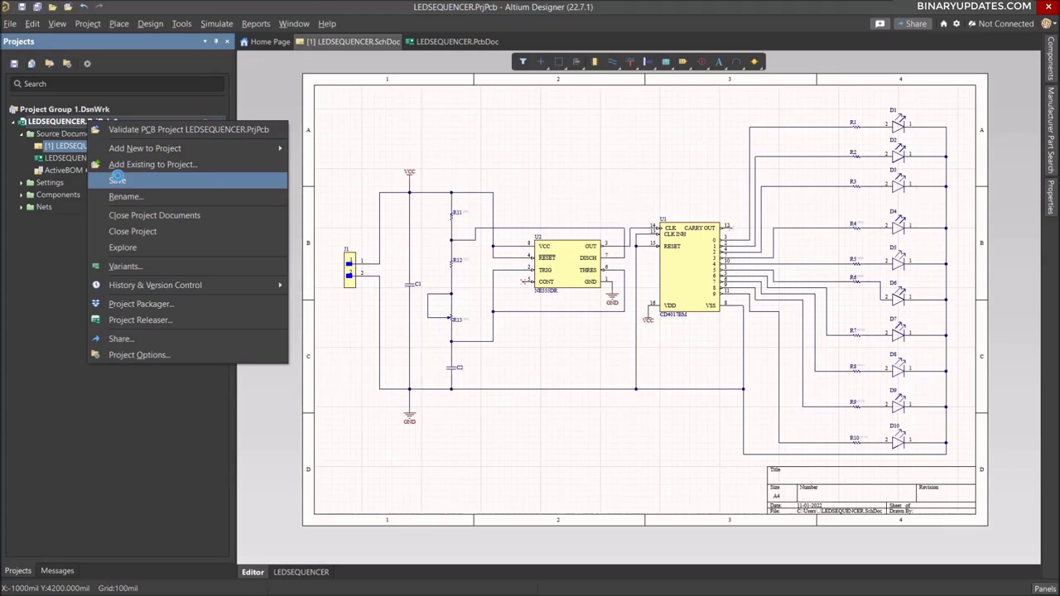
click(116, 179)
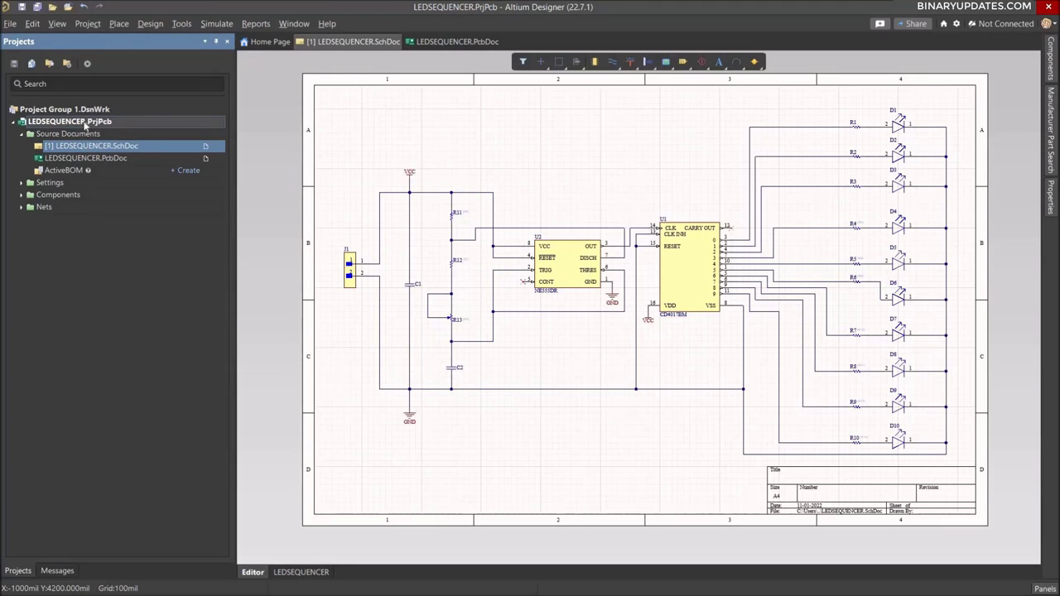
- Validate the PCB project LEDSEQUENCER.PrjPcb and display the resulting compiler messages, adjusting the message column widths
right_click(85, 125)
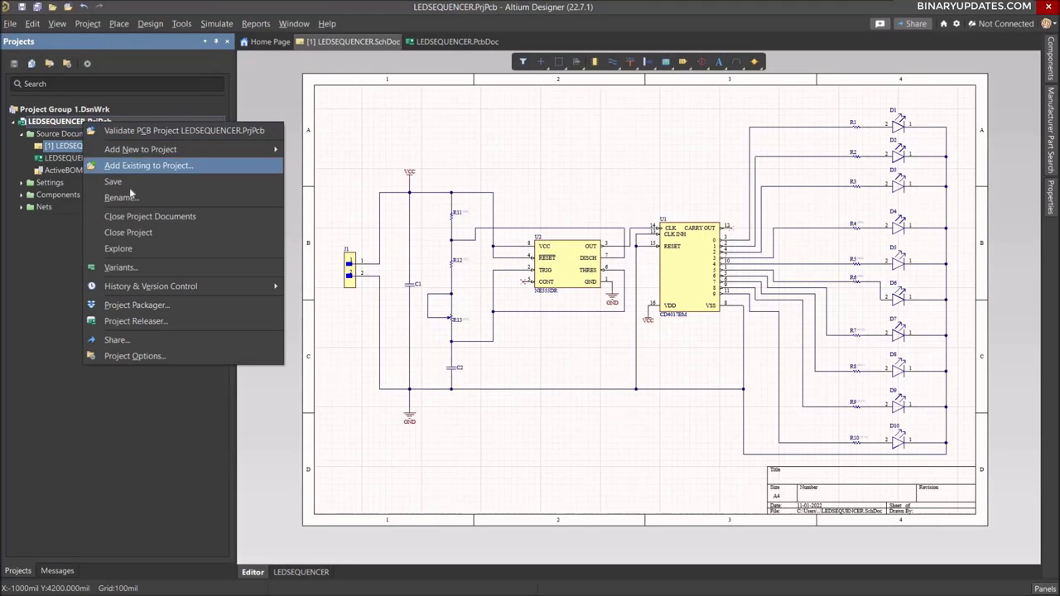
click(172, 131)
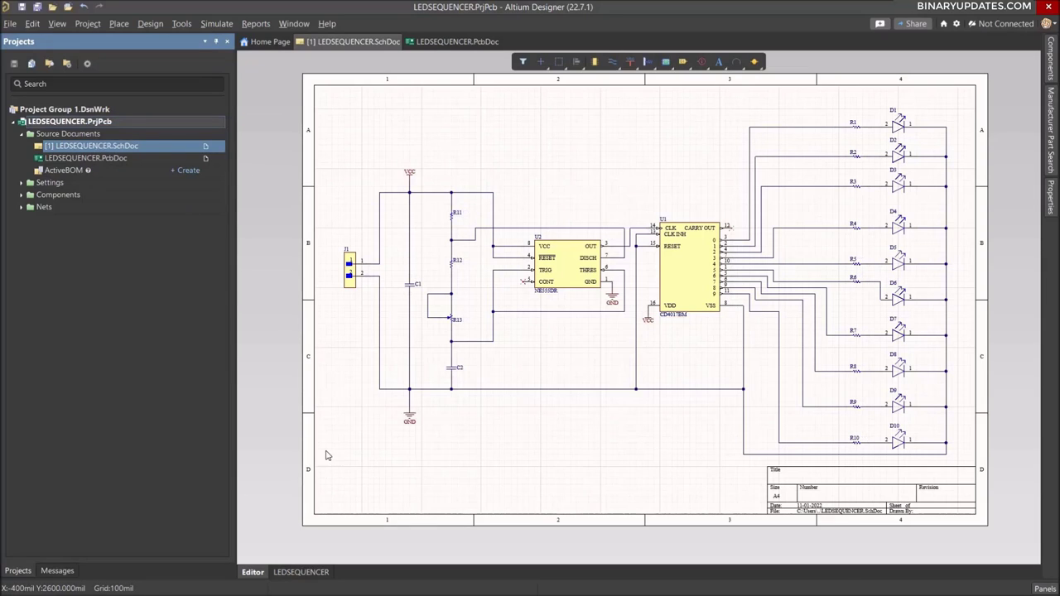
click(1047, 590)
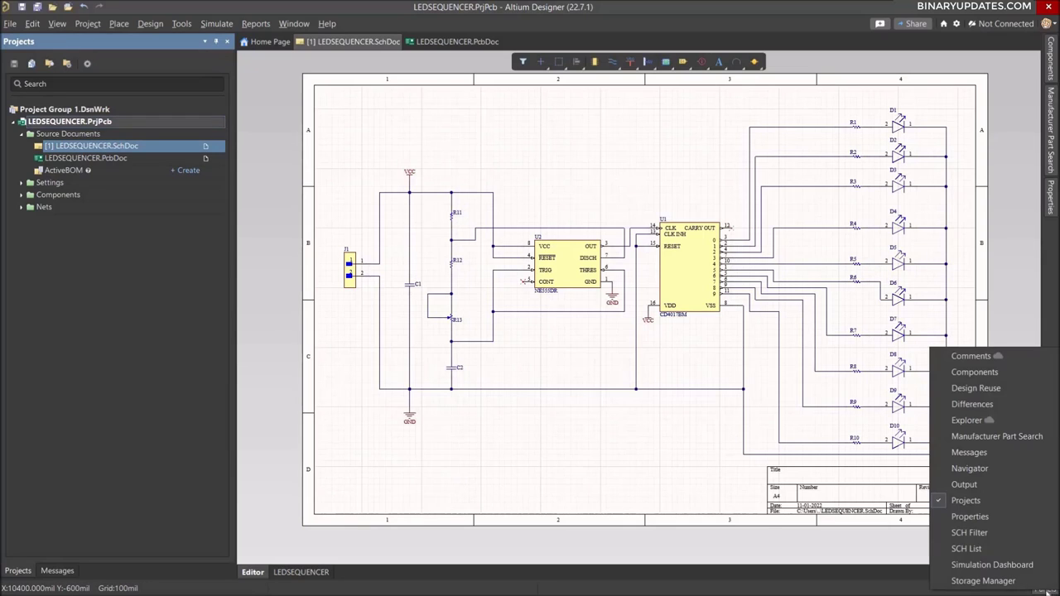
click(969, 453)
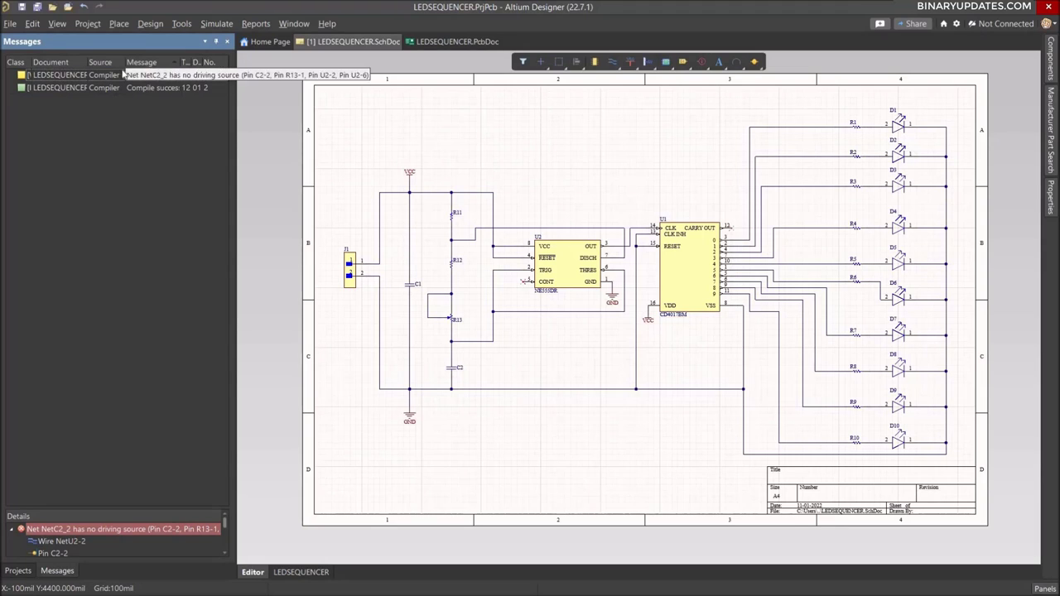
drag(130, 61, 161, 130)
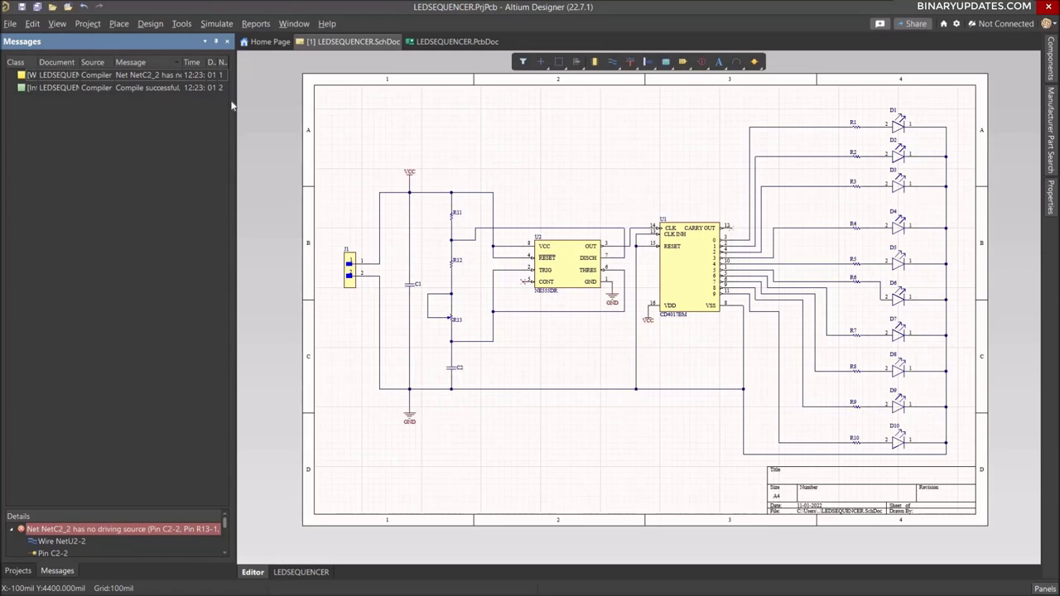
- Examine the compiler warning about net NetC2_2 and its connection at capacitor C2 in the schematic
drag(234, 101, 274, 106)
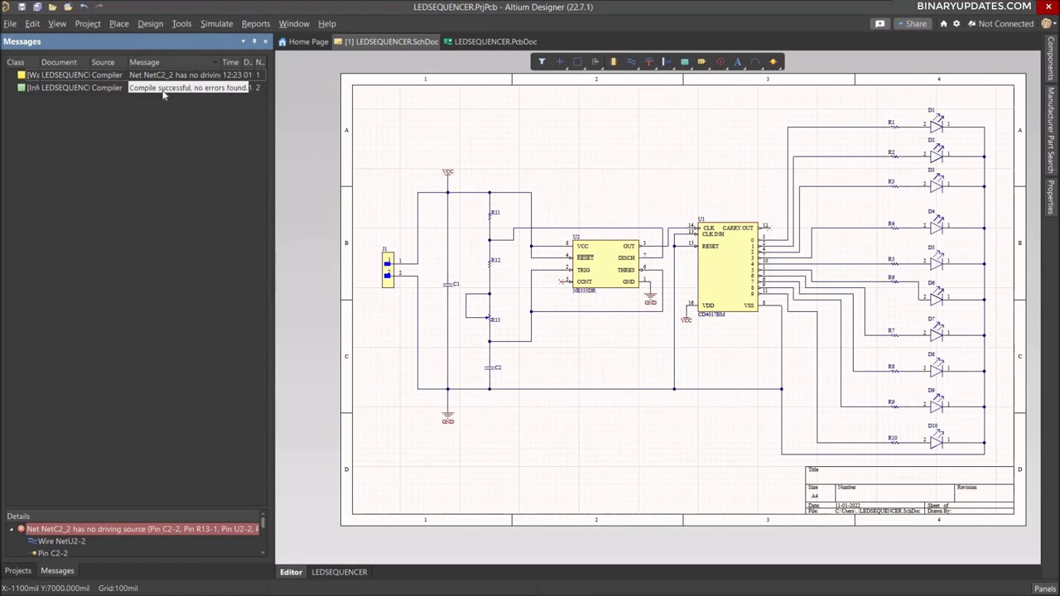
drag(274, 157, 231, 162)
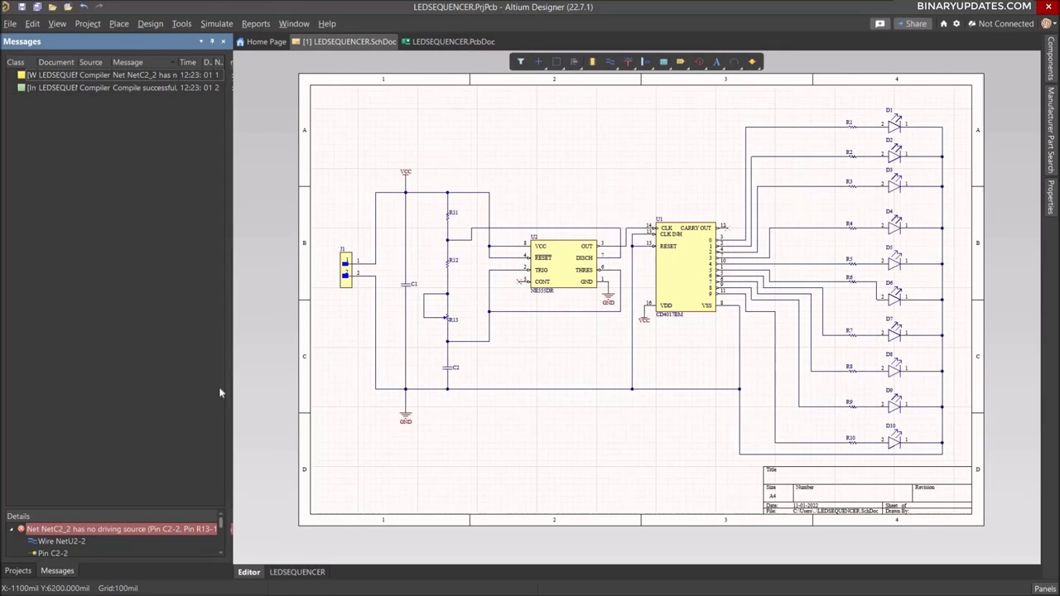
click(112, 79)
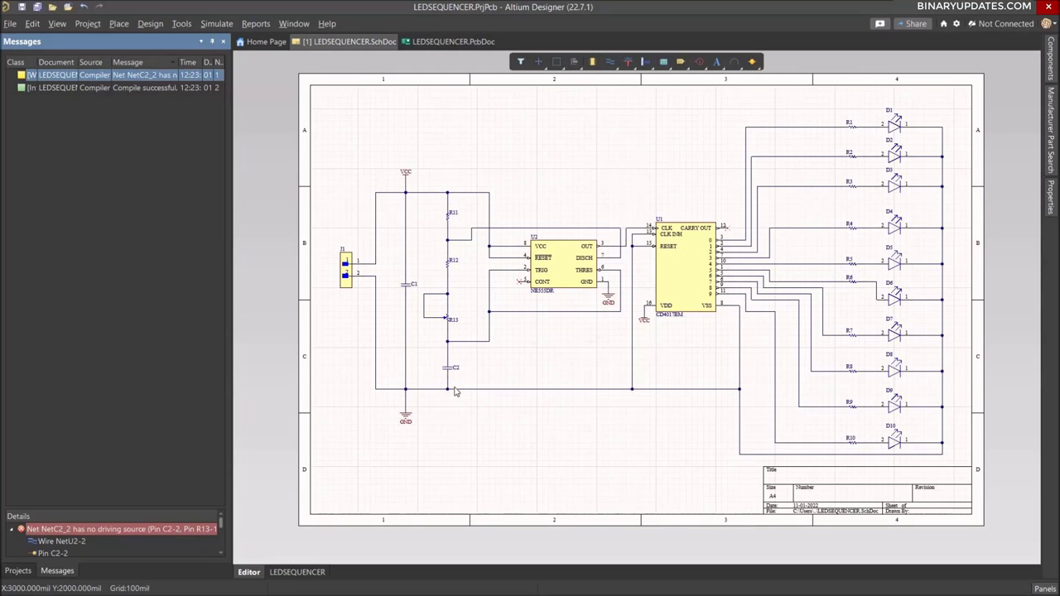
ctrl+scroll(459, 389, up, 4)
click(444, 356)
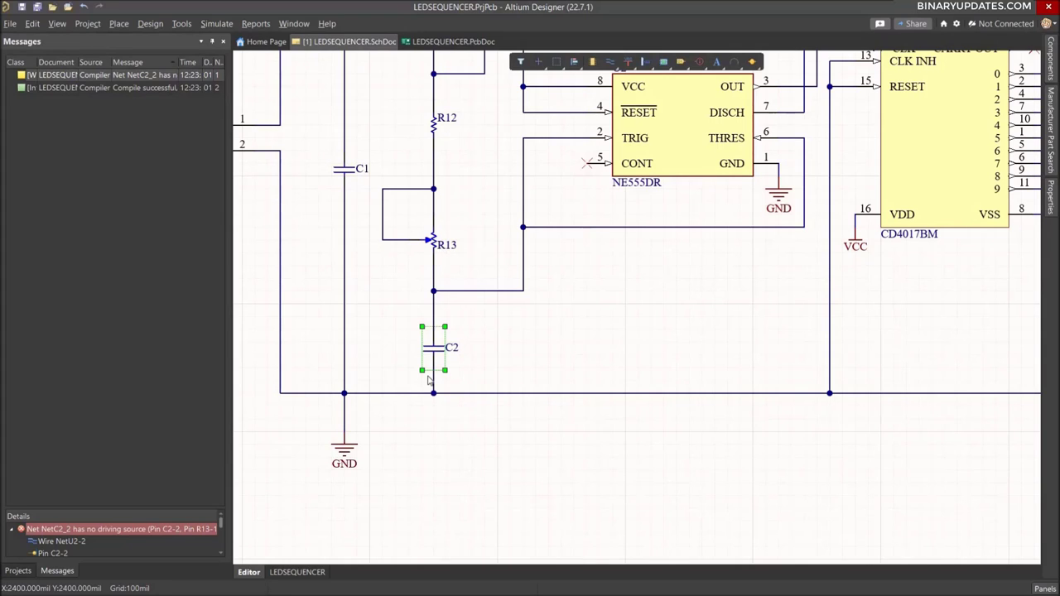
ctrl+scroll(427, 383, down, 1)
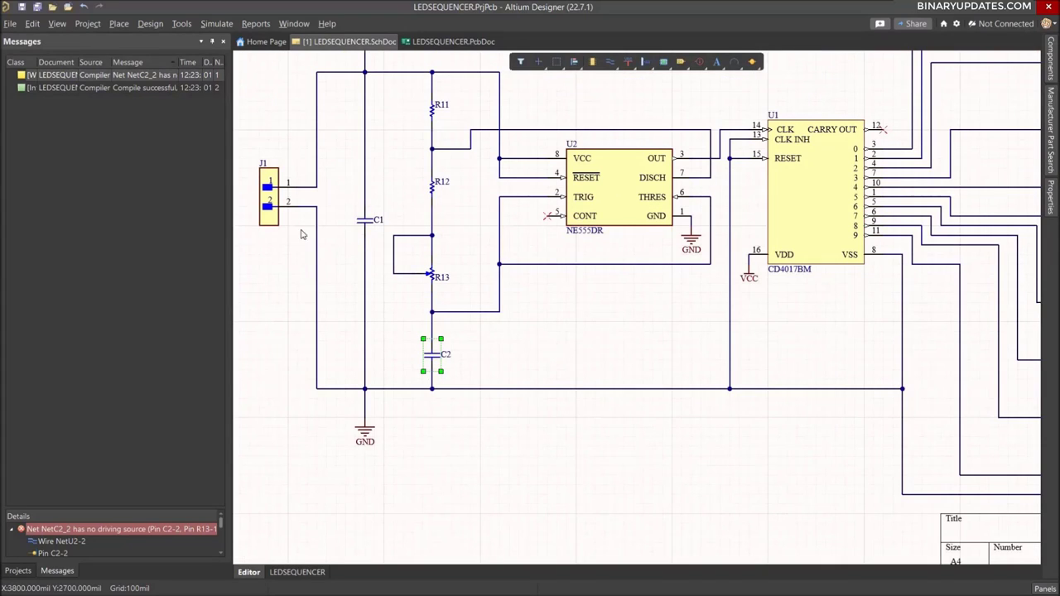
click(56, 23)
click(70, 41)
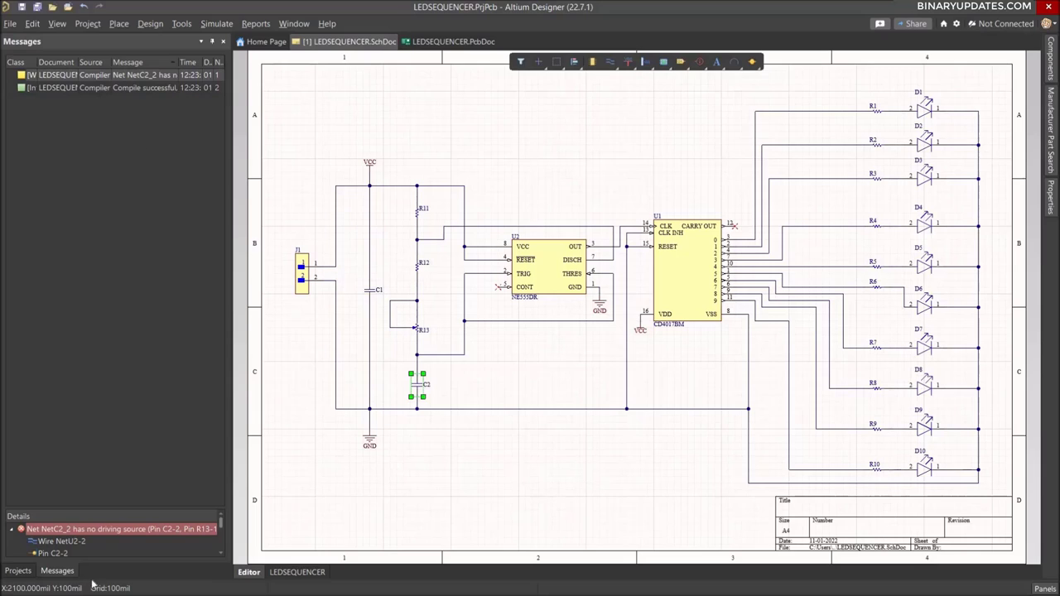
- Disable room and component class generation for LEDSEQUENCER.SchDoc in the project options and save the project
click(18, 571)
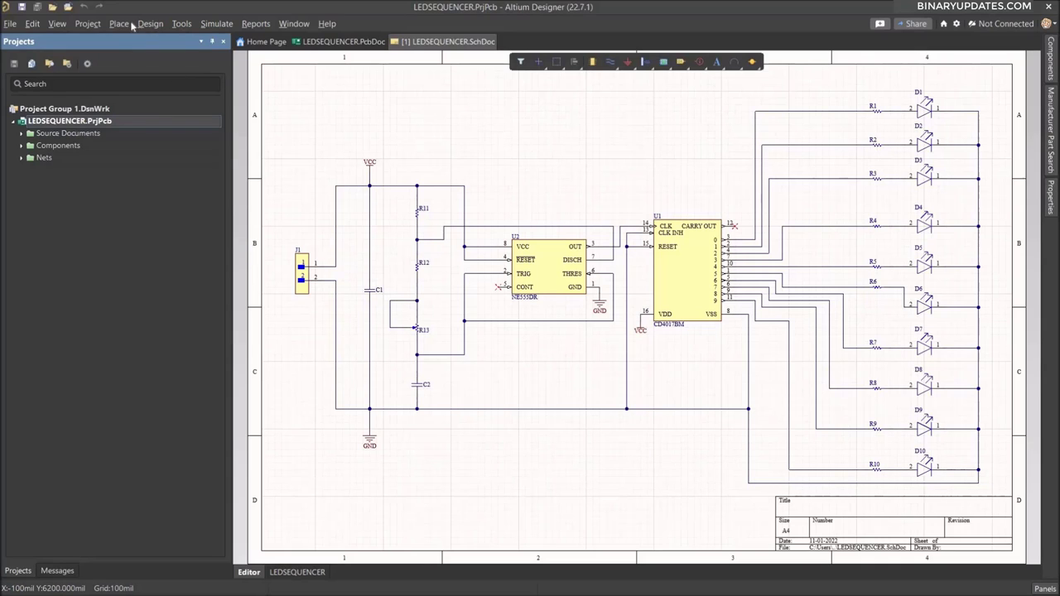
click(87, 24)
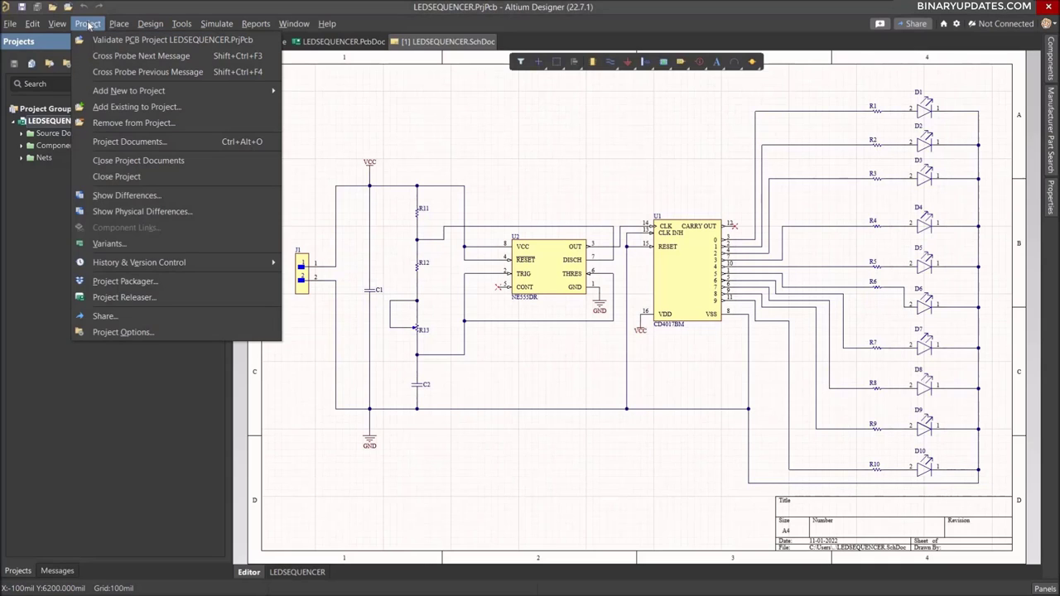
click(151, 332)
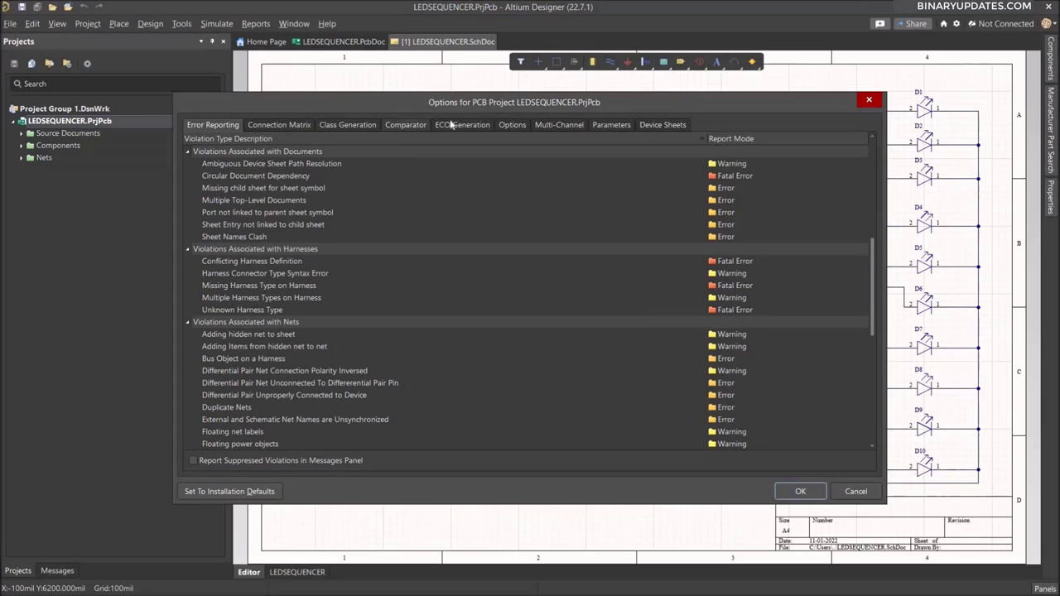
click(357, 127)
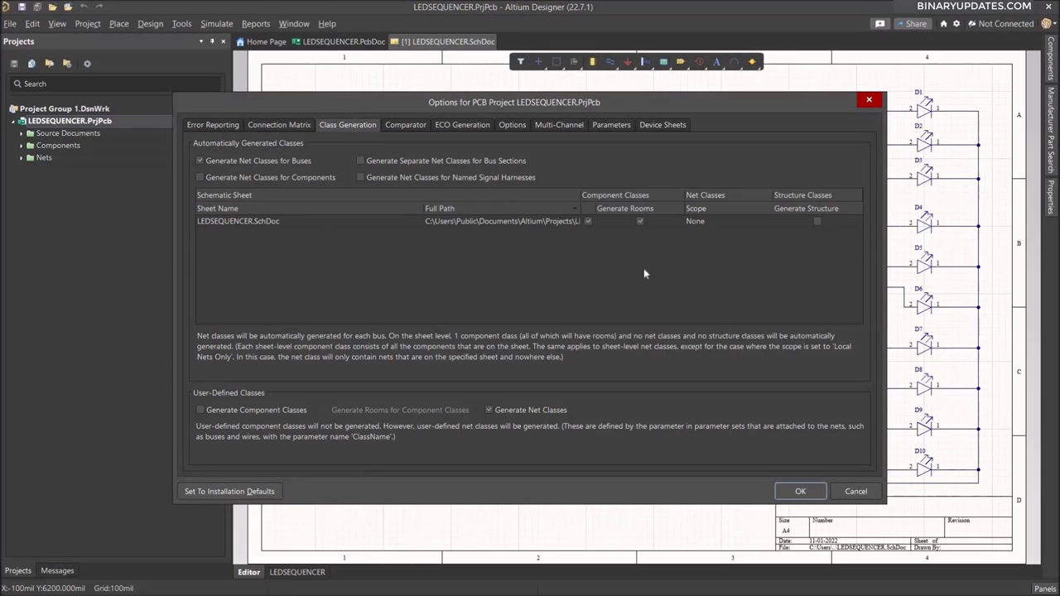
click(641, 222)
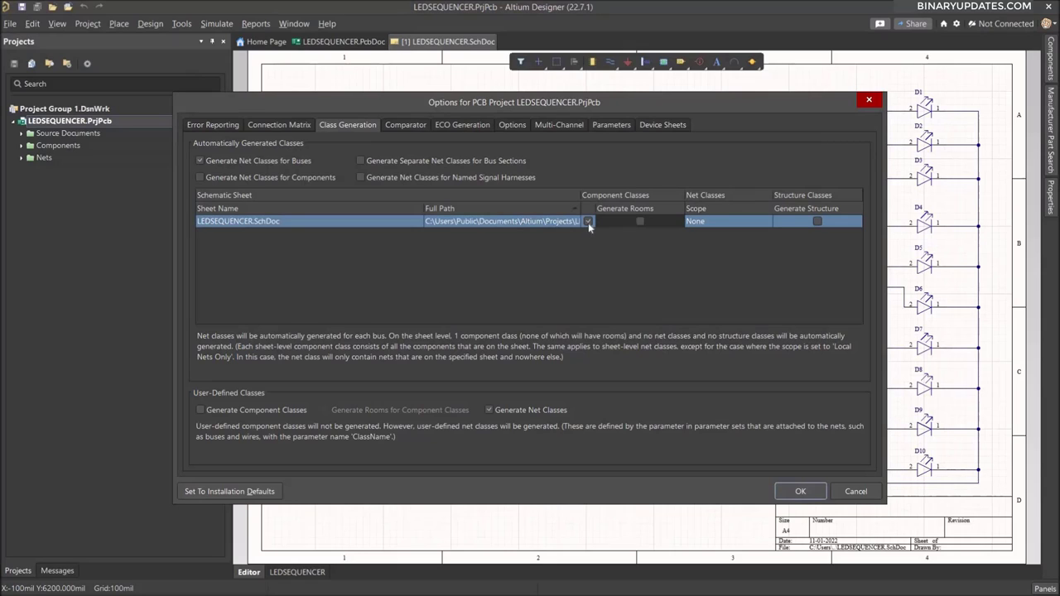
click(588, 221)
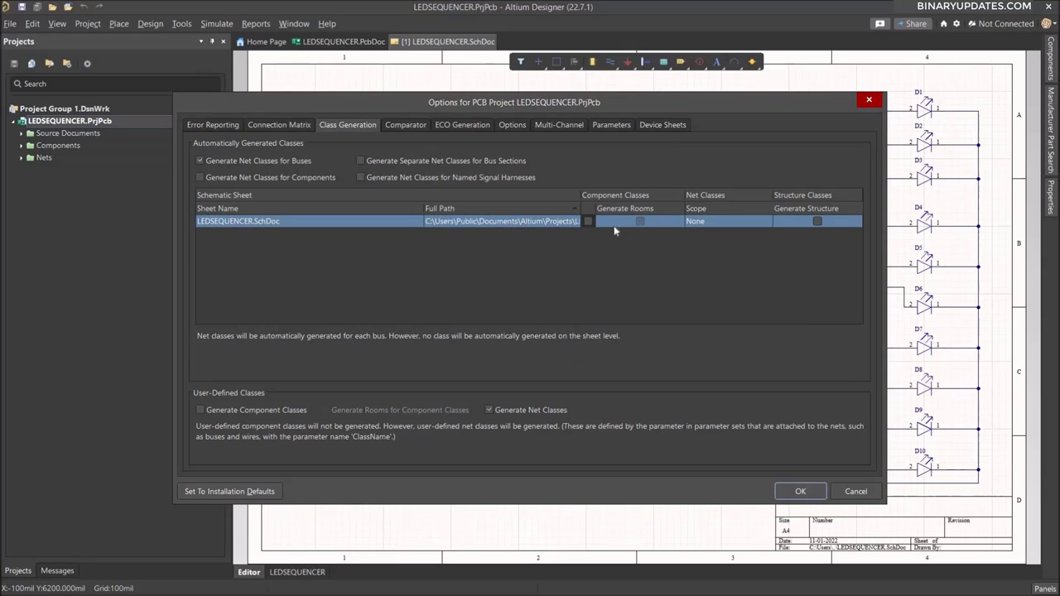
click(800, 492)
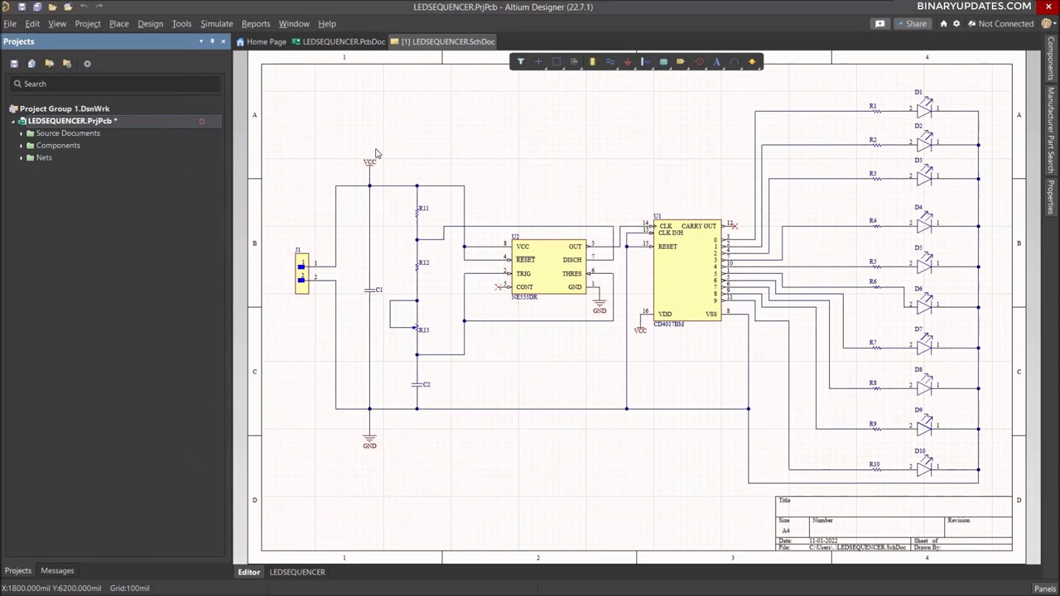
right_click(79, 123)
click(132, 181)
- Update LEDSEQUENCER.PcbDoc from the schematic, validating and executing all changes in the Engineering Change Order
click(150, 23)
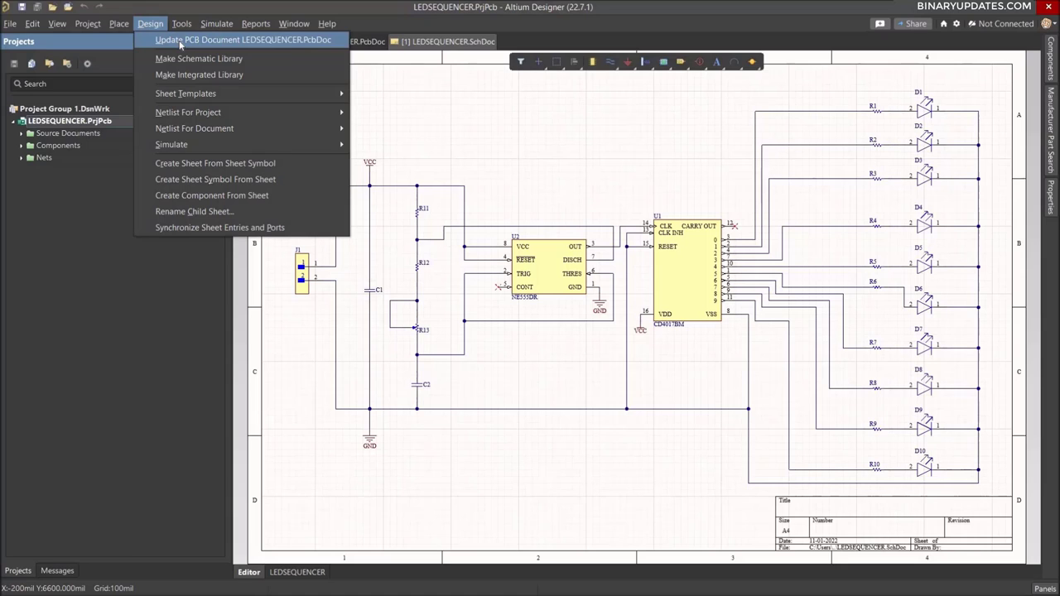
click(182, 42)
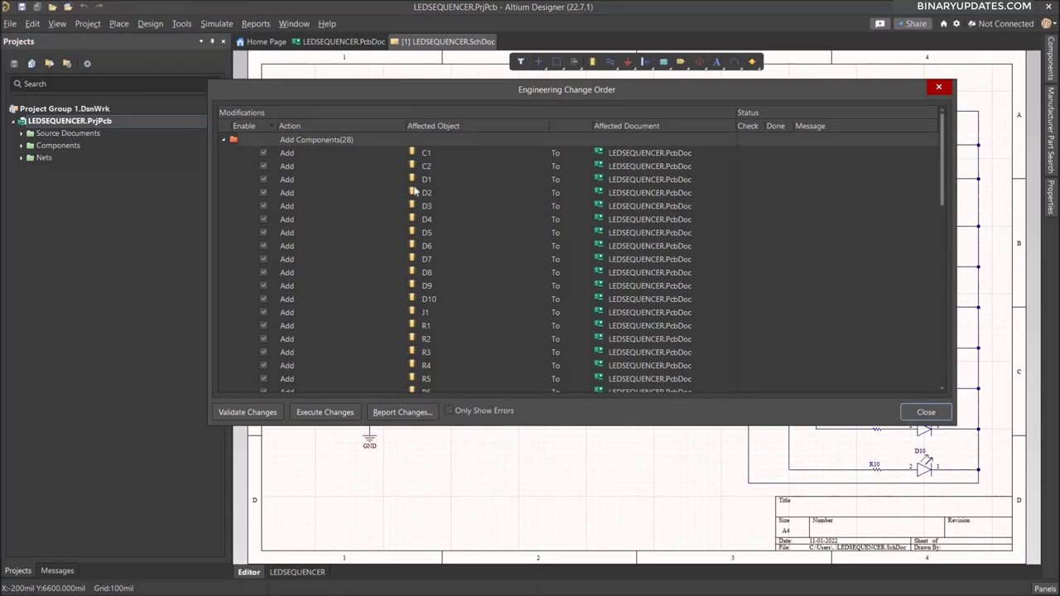
click(245, 412)
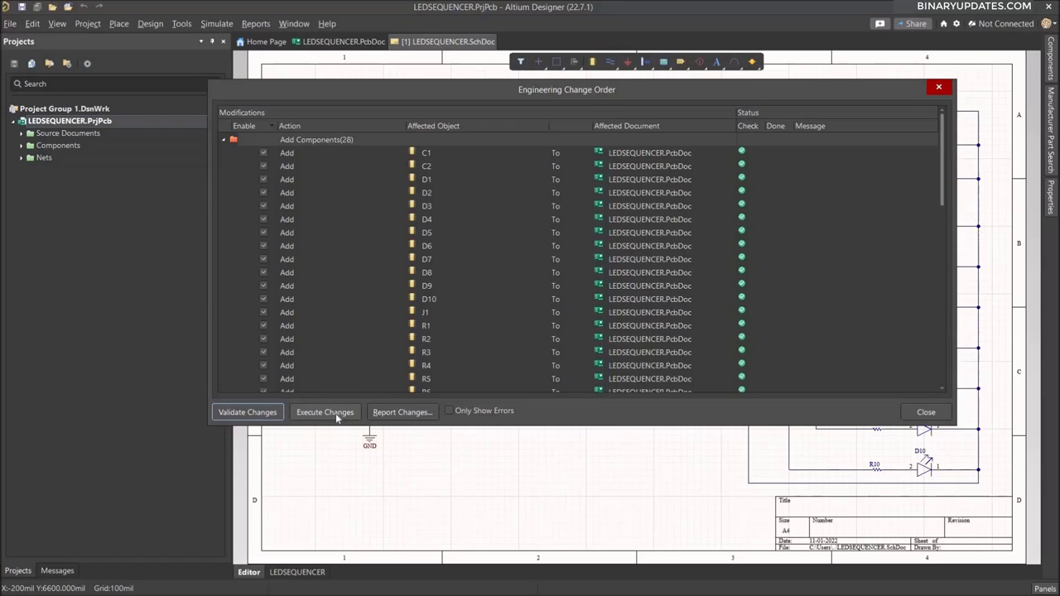
click(335, 413)
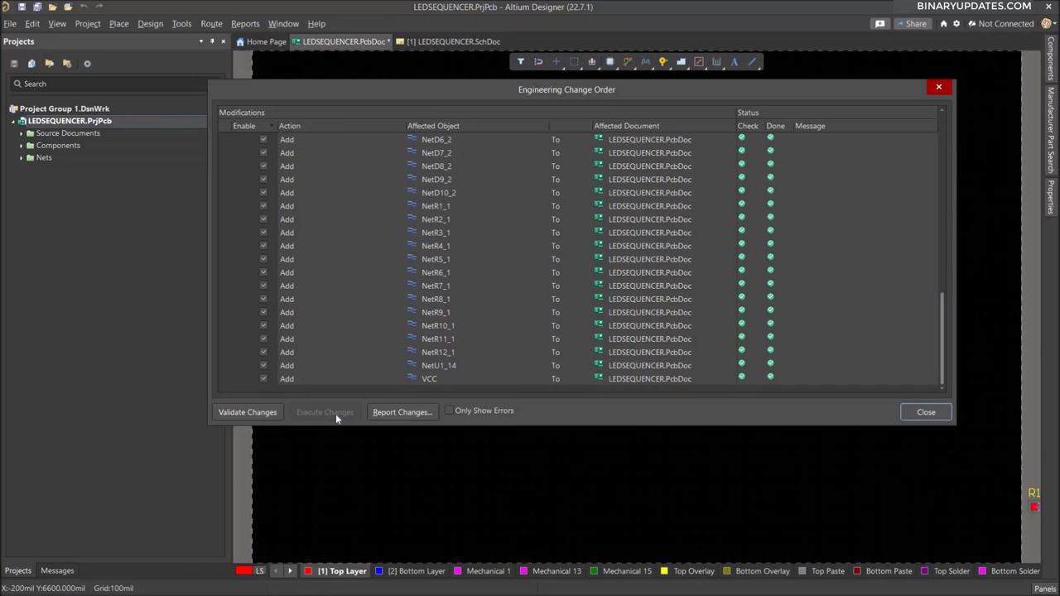
click(926, 413)
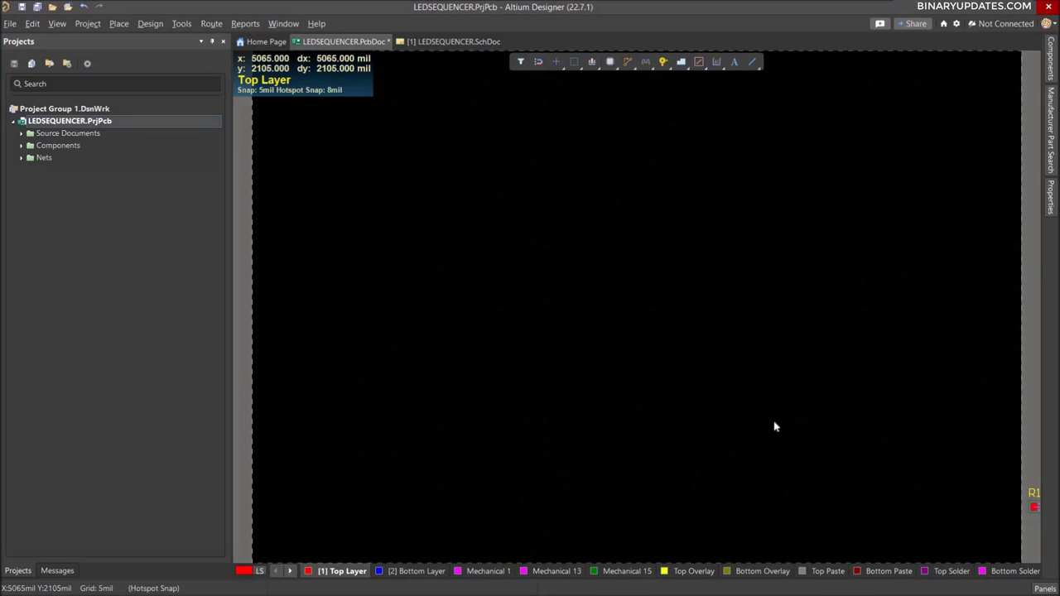
- Examine the blank board and the imported components beside it in 2D and 3D
ctrl+scroll(774, 426, down, 6)
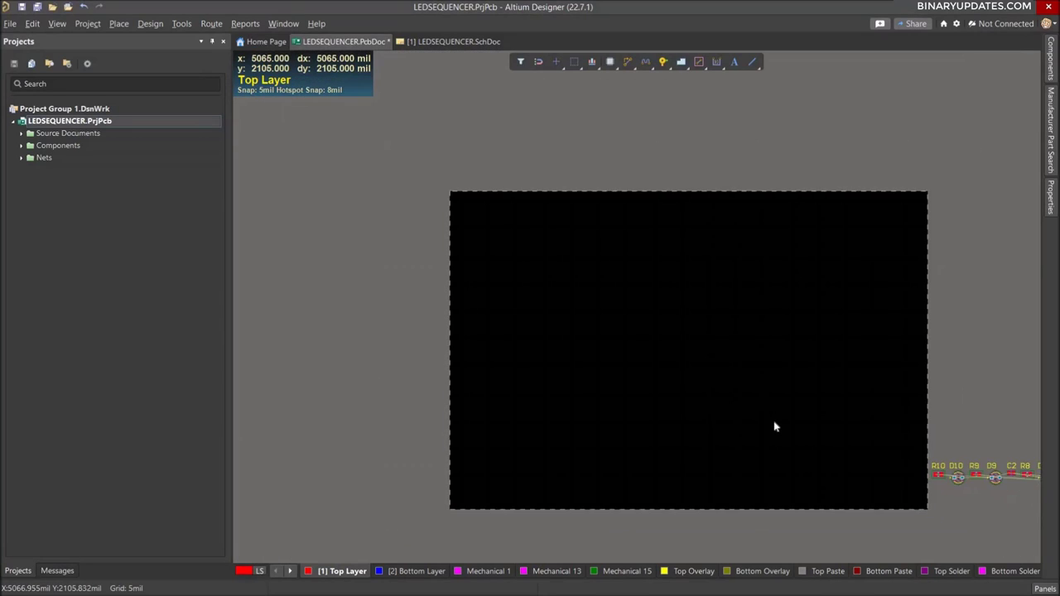
right_drag(961, 414, 803, 336)
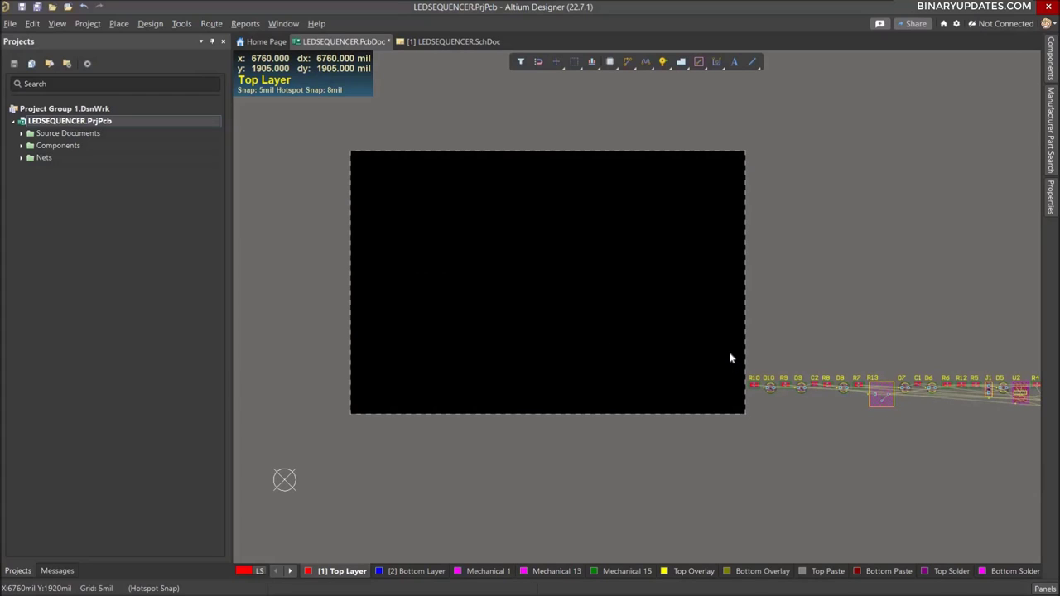
key(3)
ctrl+scroll(849, 308, down, 4)
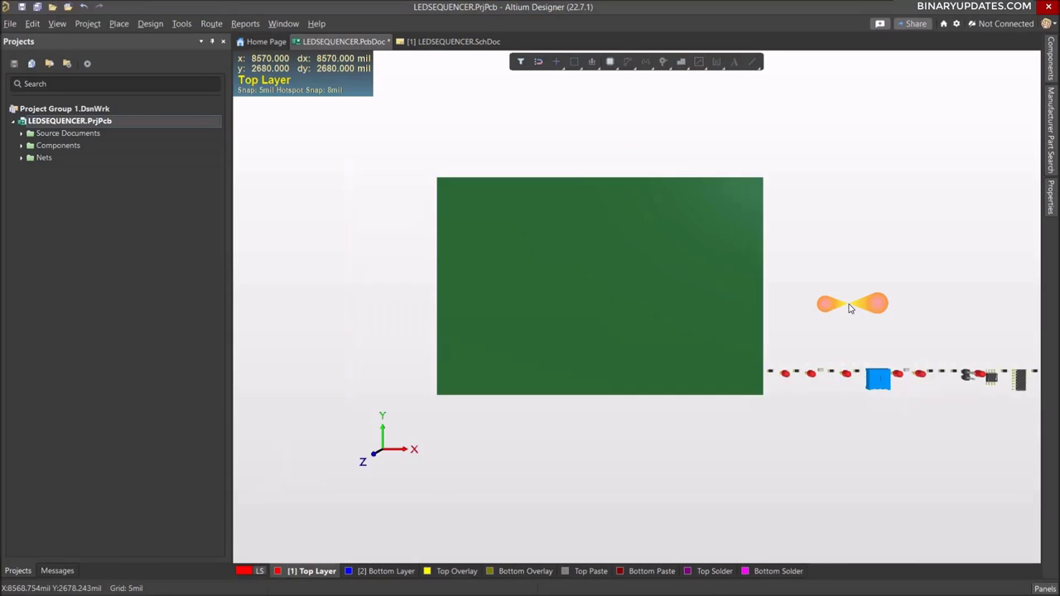
ctrl+scroll(849, 308, up, 4)
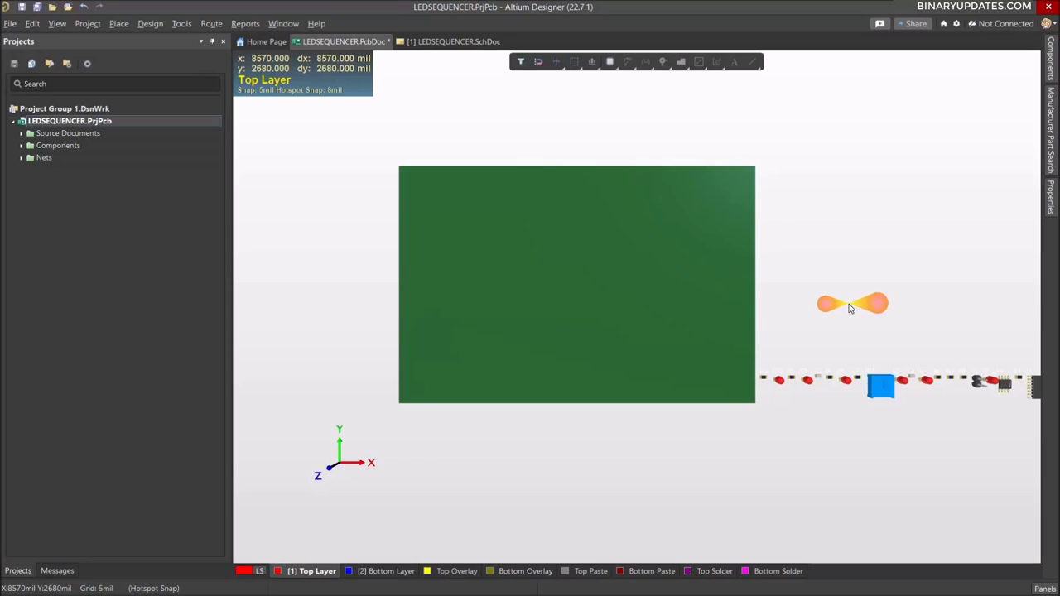
key(2)
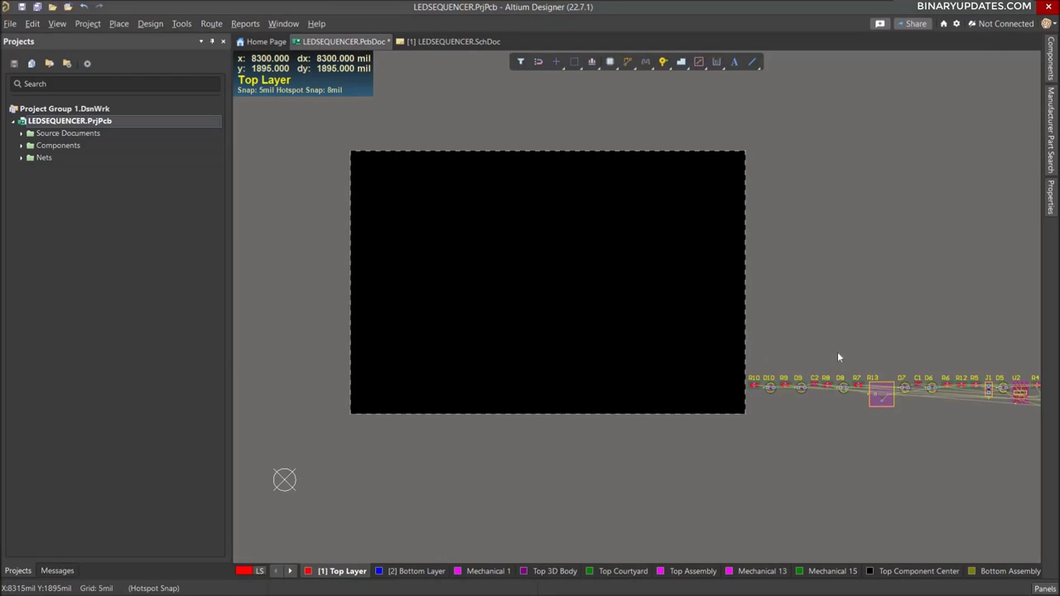
- Select all the imported components beside the board and move them as a group above the board outline
right_drag(811, 329, 662, 336)
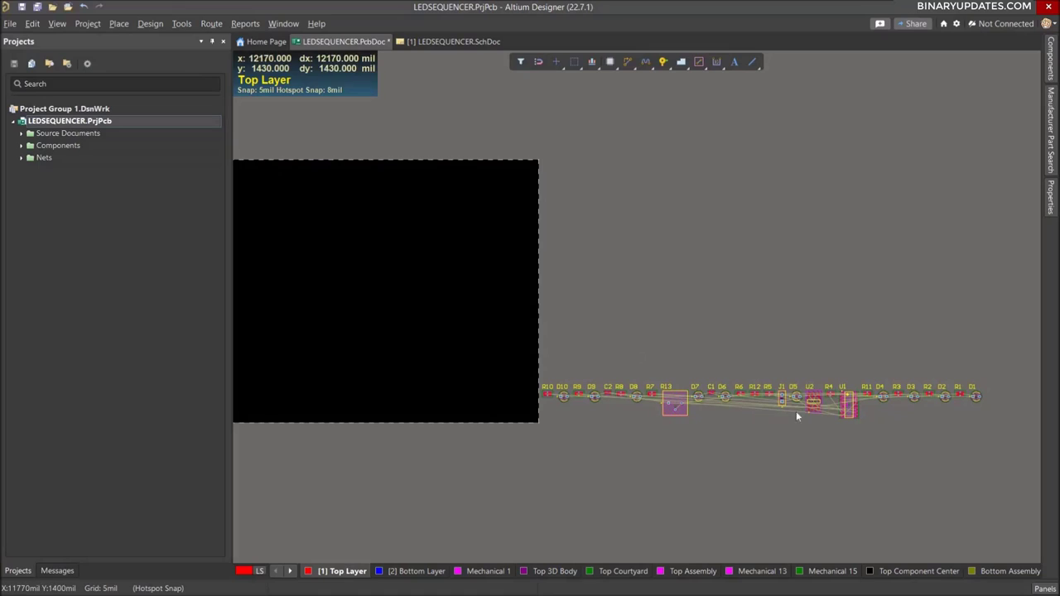
click(546, 406)
click(541, 363)
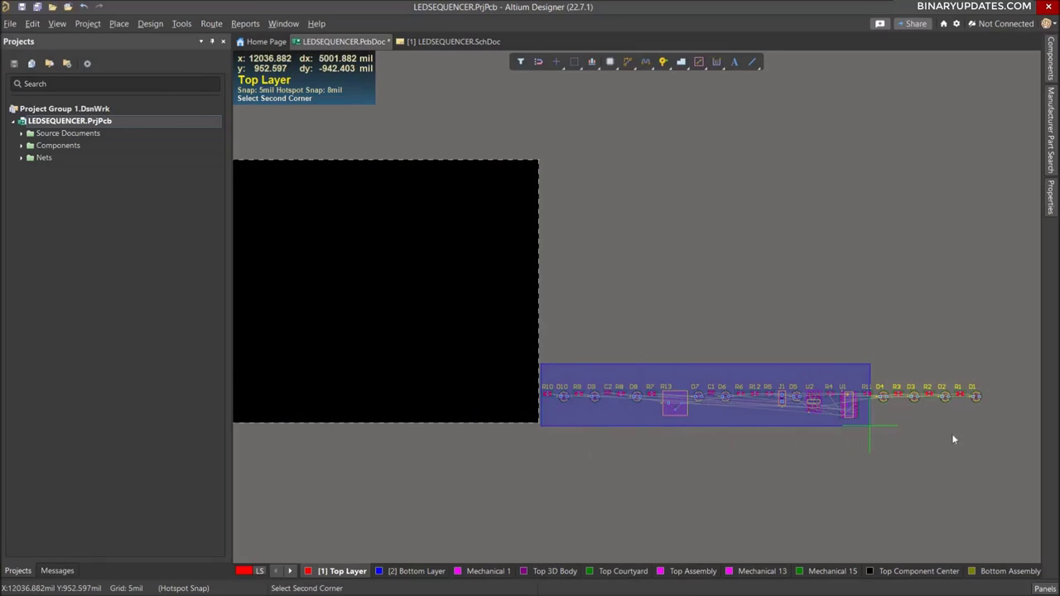
click(997, 432)
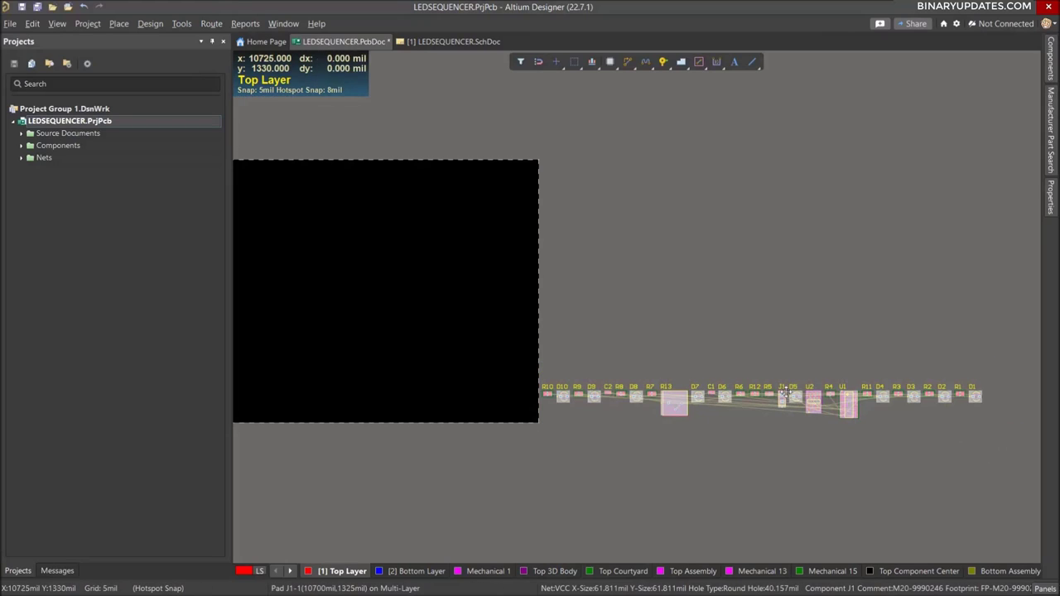
key(t)
key(o)
key(c)
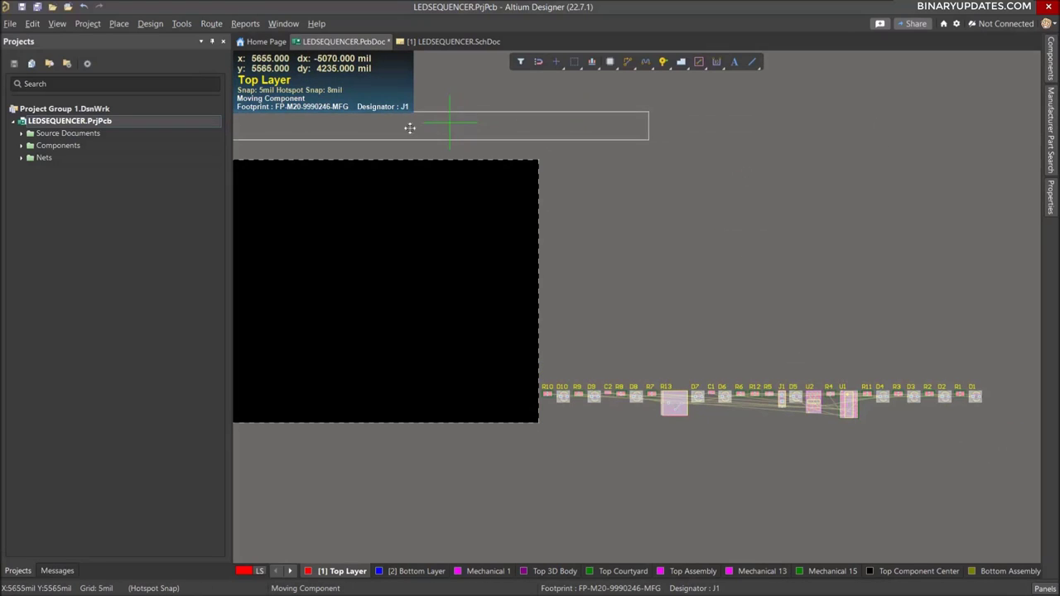
click(338, 129)
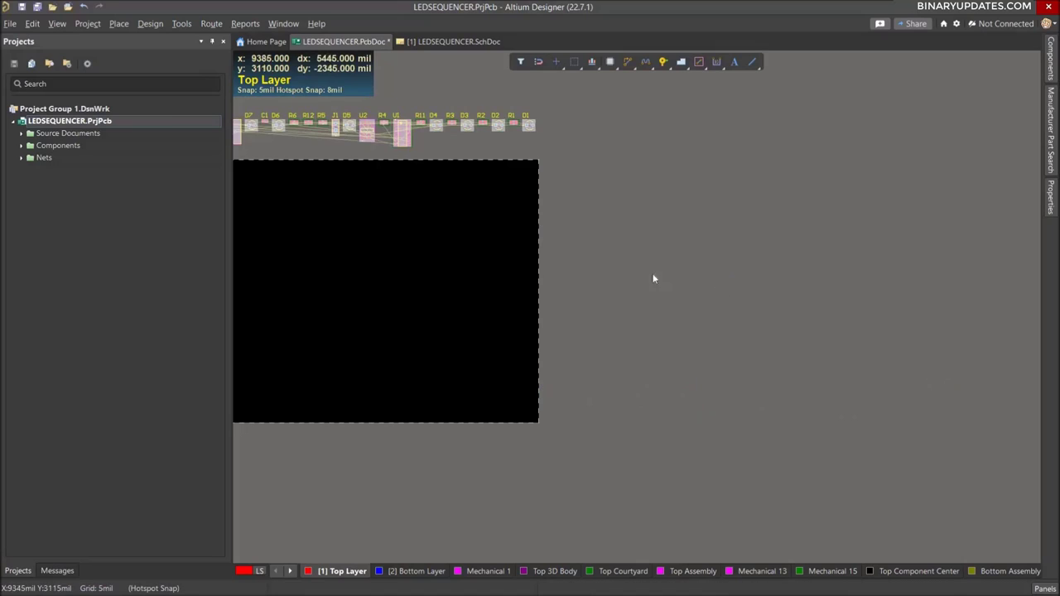
- Shift the whole row of components slightly to the right to align it over the board, and deselect it
right_drag(627, 276, 911, 308)
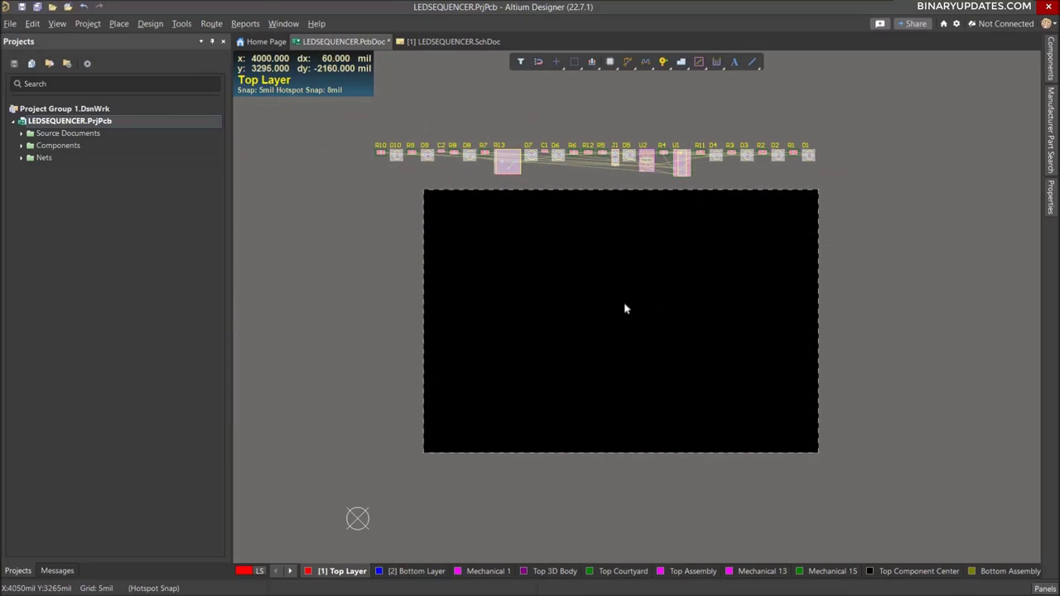
ctrl+scroll(627, 309, up, 2)
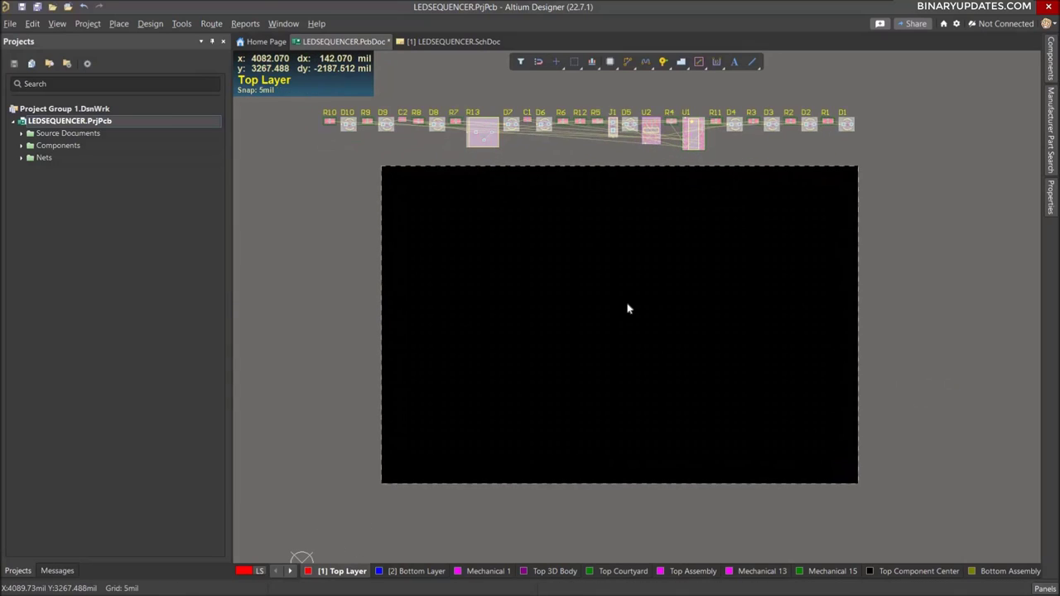
ctrl+scroll(628, 308, down, 1)
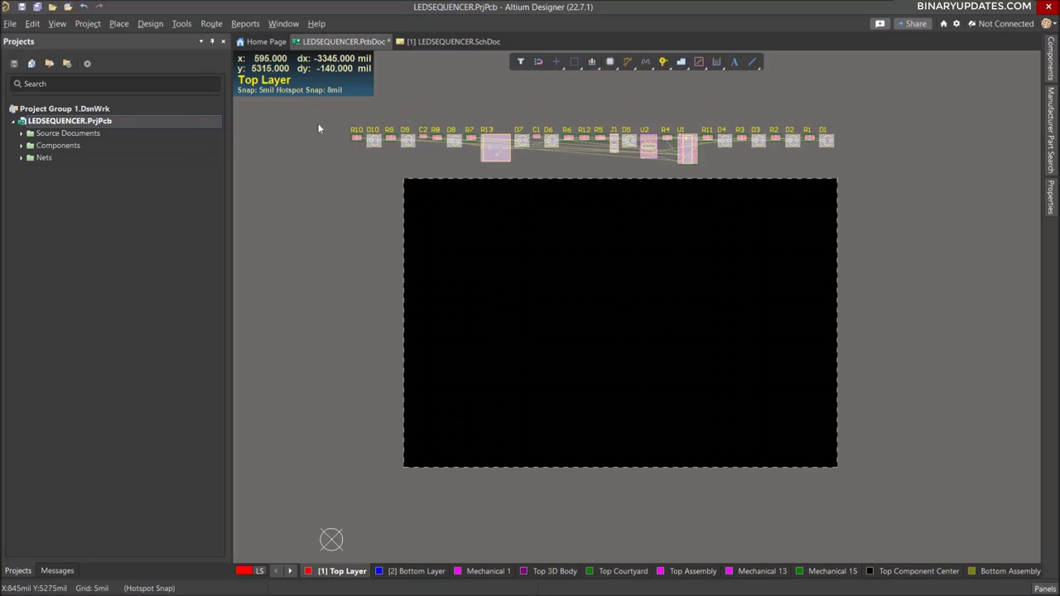
drag(323, 104, 865, 171)
drag(683, 145, 716, 146)
click(891, 267)
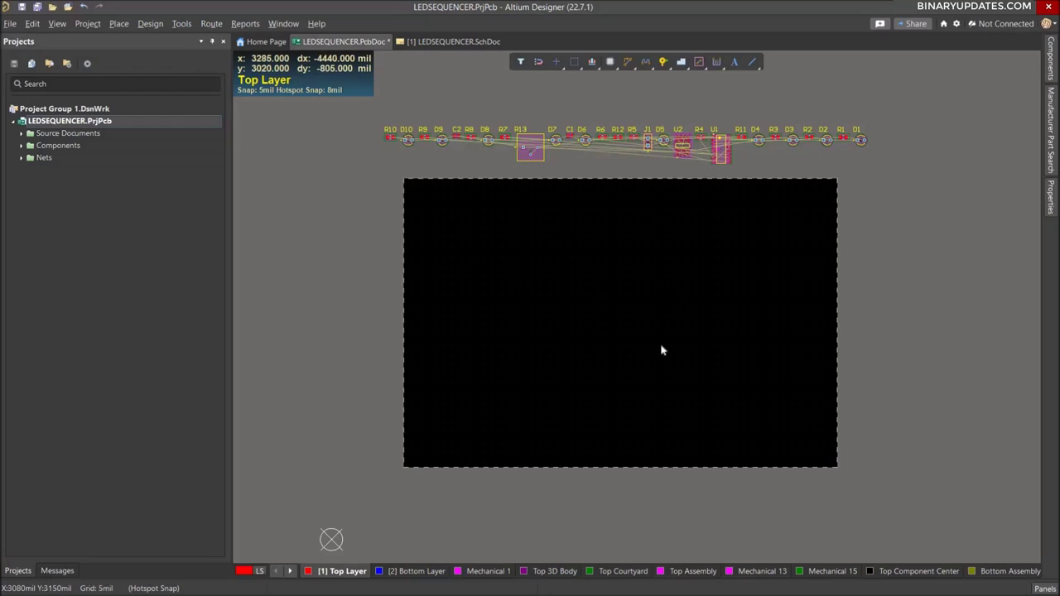
- Set the board's measurement units to mm
click(1053, 197)
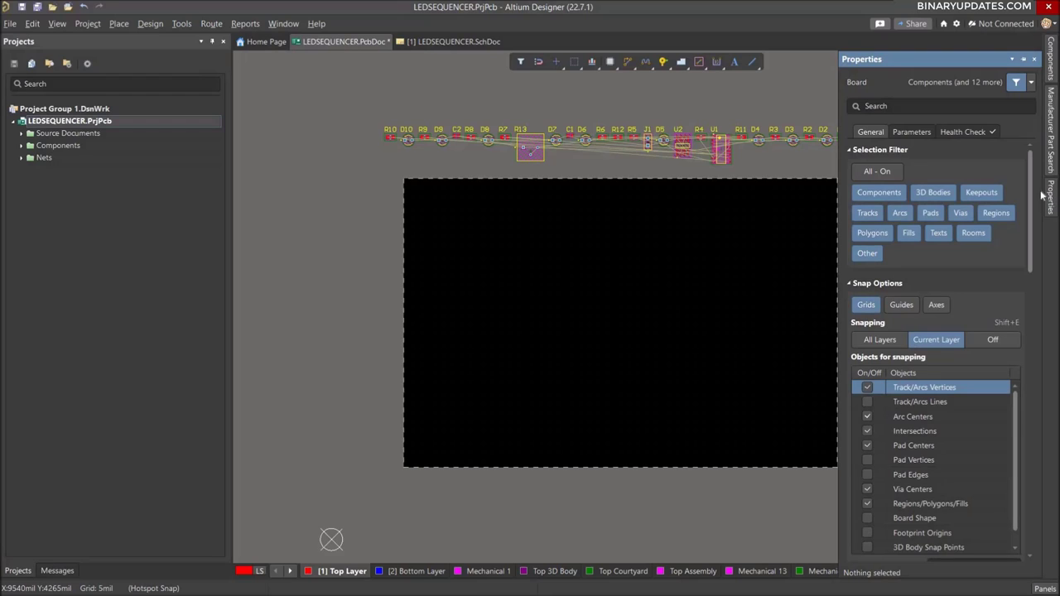
scroll(1014, 315, down, 10)
scroll(1011, 331, down, 10)
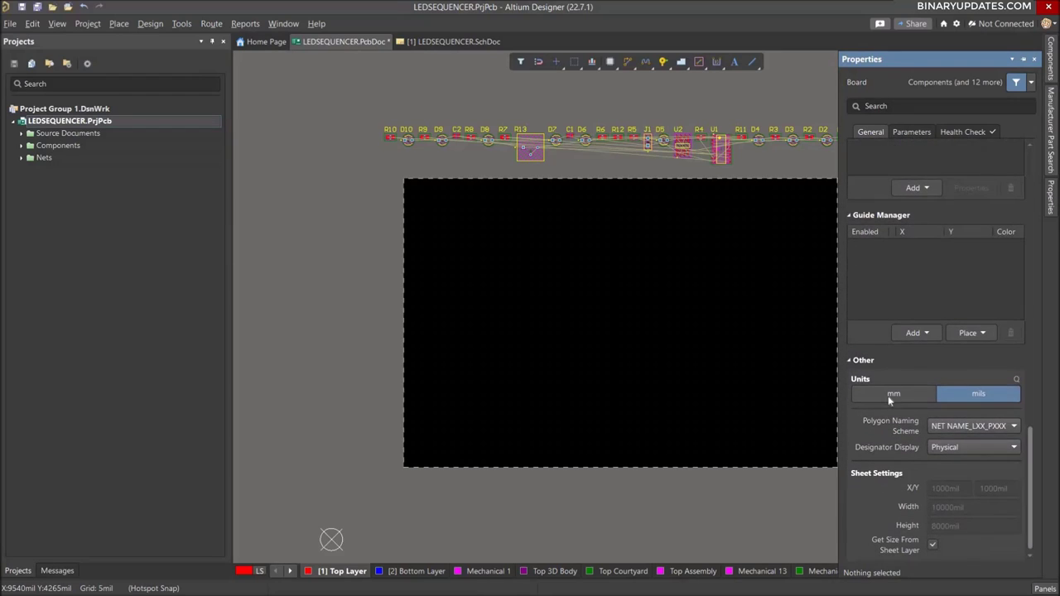
click(898, 393)
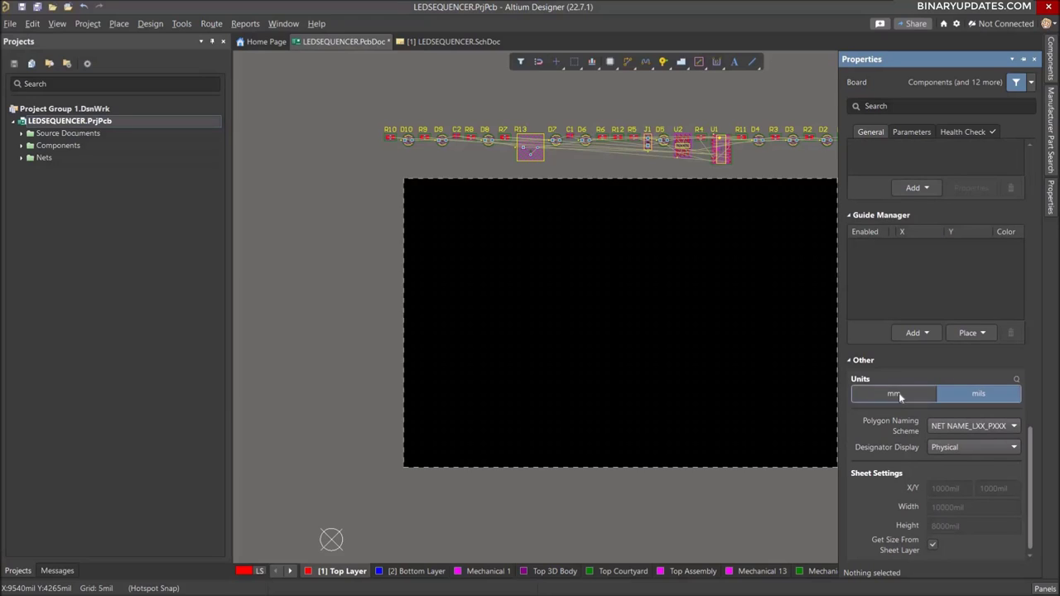
- Set the Global Board Snap Grid step to 5 mm in X and Y and colour its fine dots white
drag(1033, 423, 1039, 371)
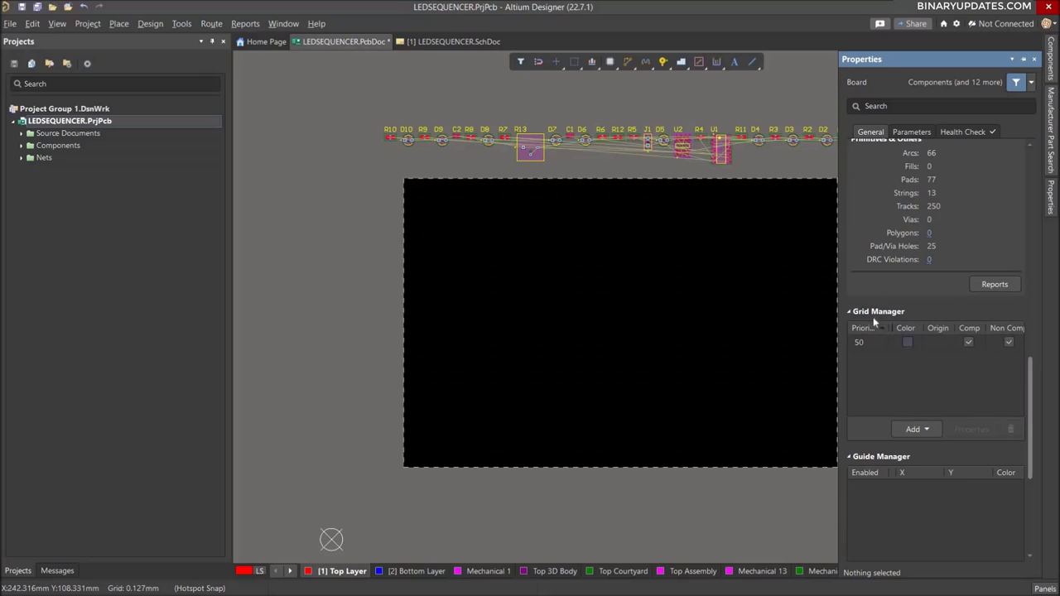
double_click(865, 343)
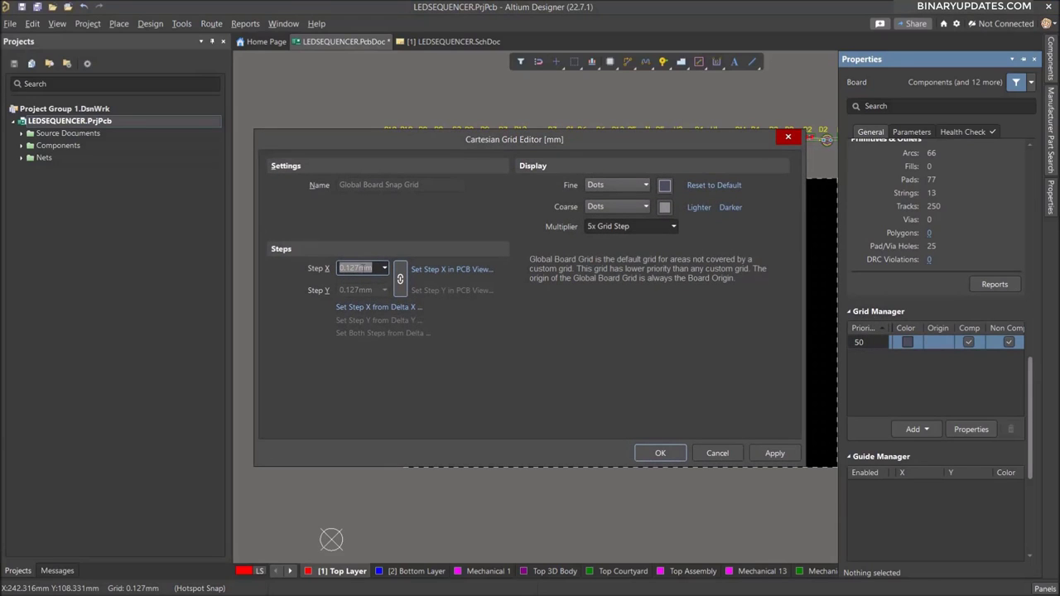
text(5mm)
drag(656, 138, 672, 120)
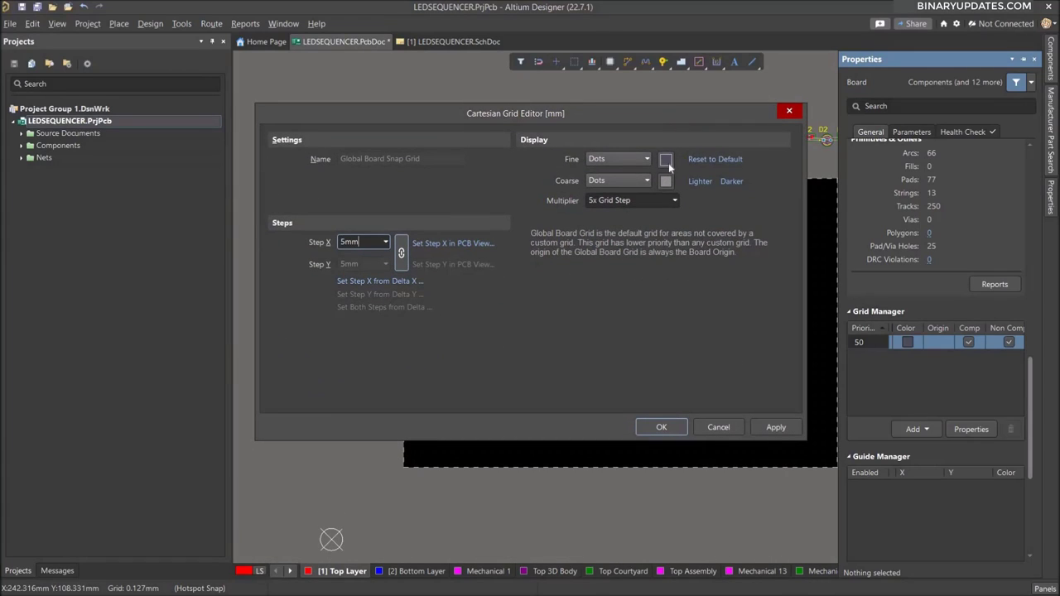
click(666, 160)
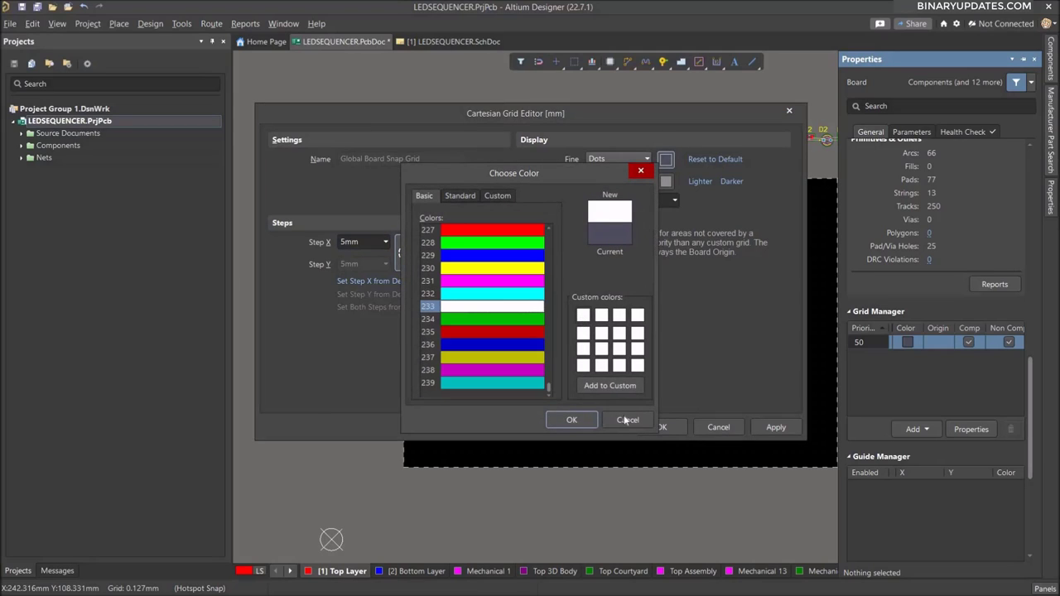
click(572, 419)
click(773, 427)
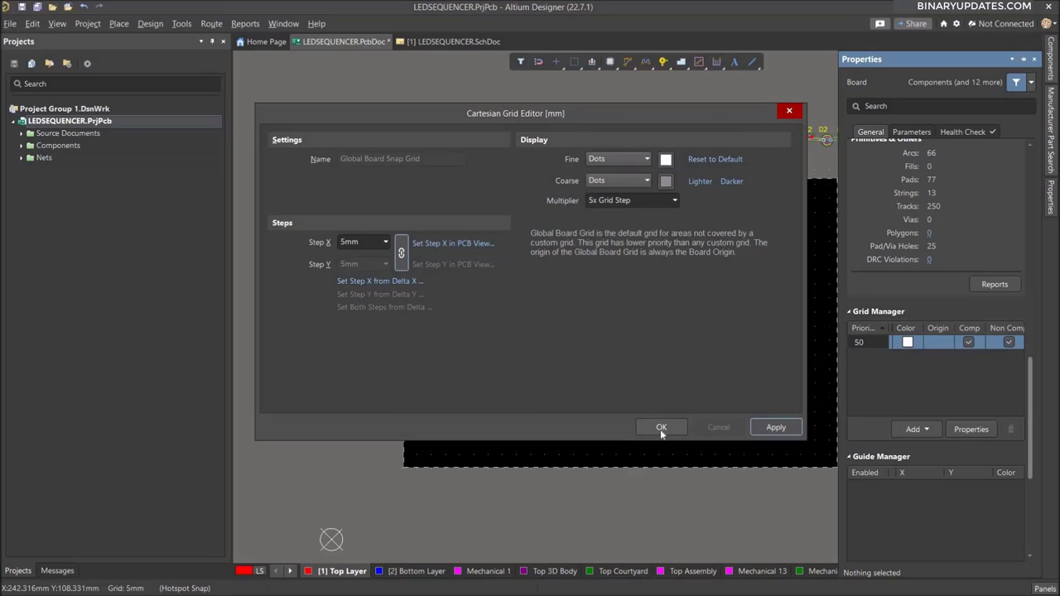
click(662, 428)
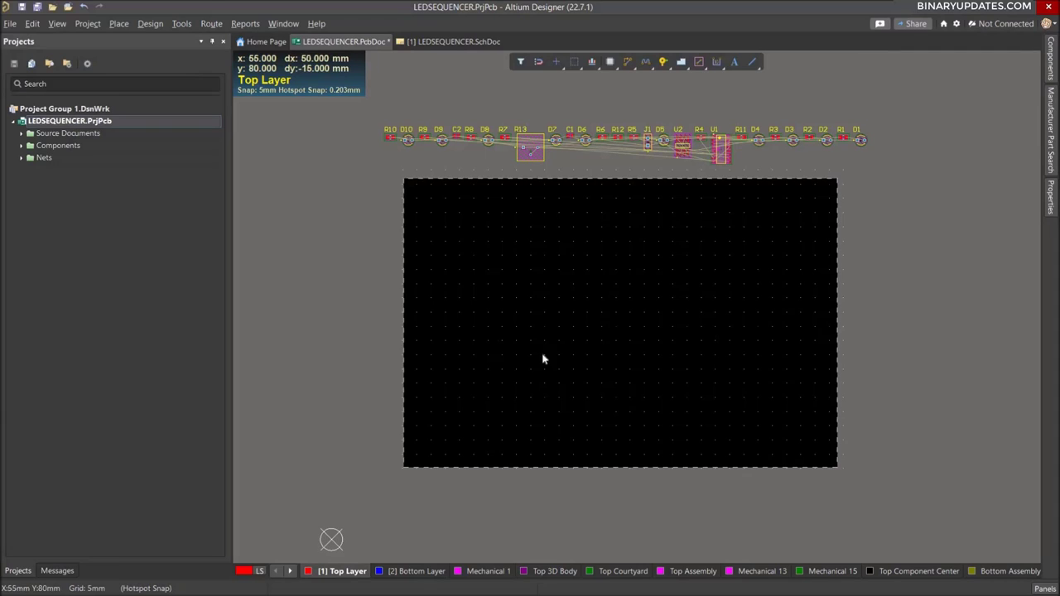
- Redefine the board shape in Board Planning Mode as a 60 × 25 mm rectangle below the components, and return to 2D layout
ctrl+scroll(690, 317, up, 2)
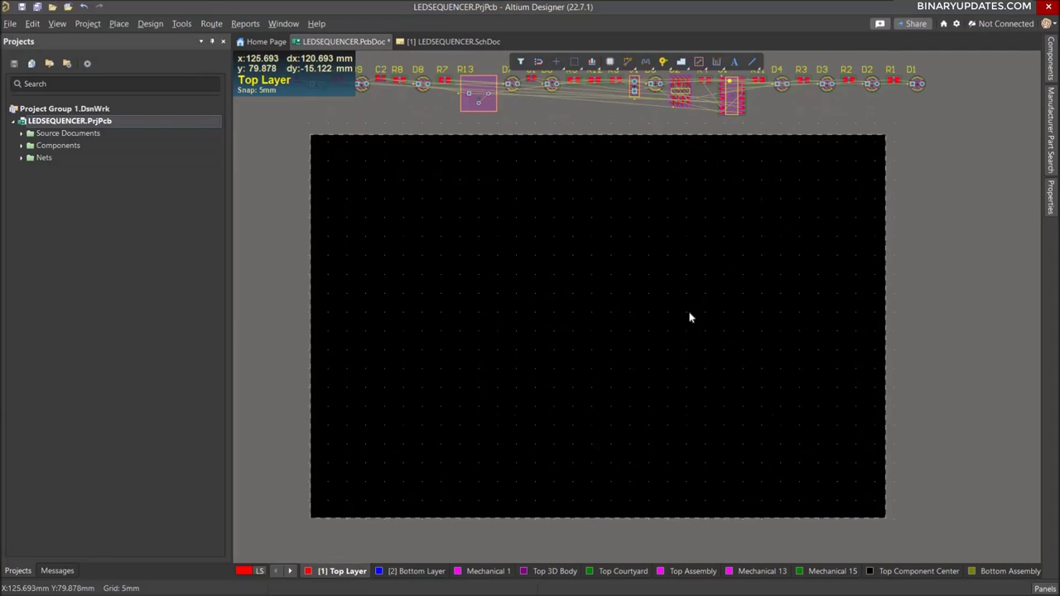
ctrl+scroll(690, 318, down, 2)
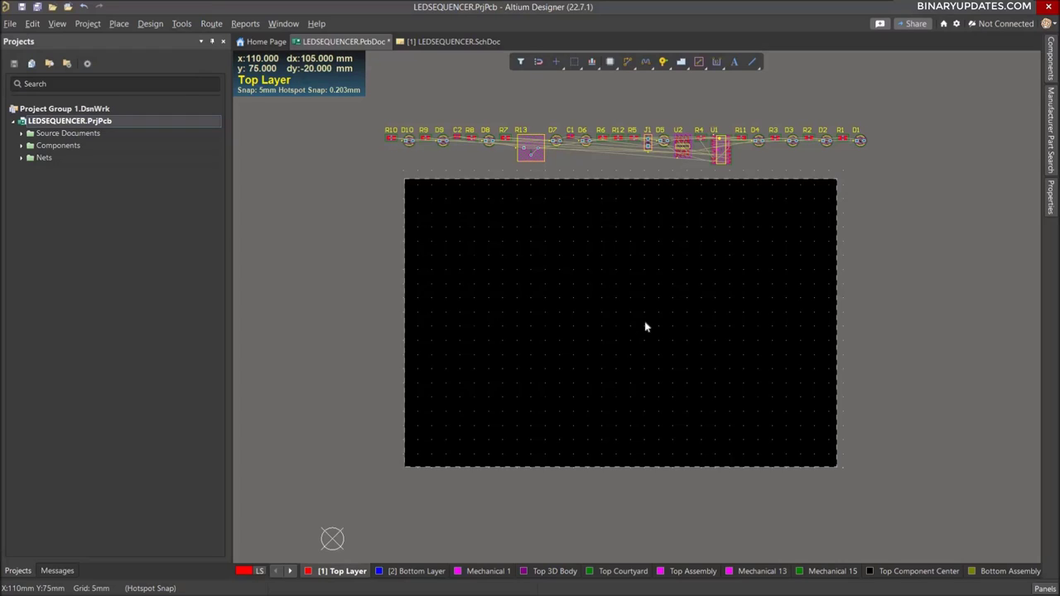
click(57, 24)
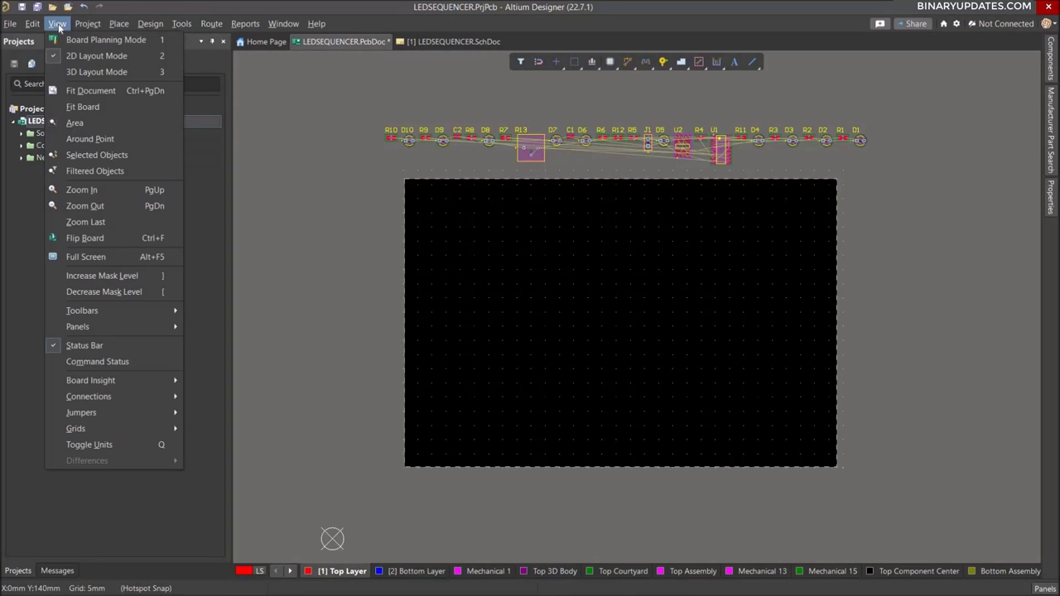
click(99, 41)
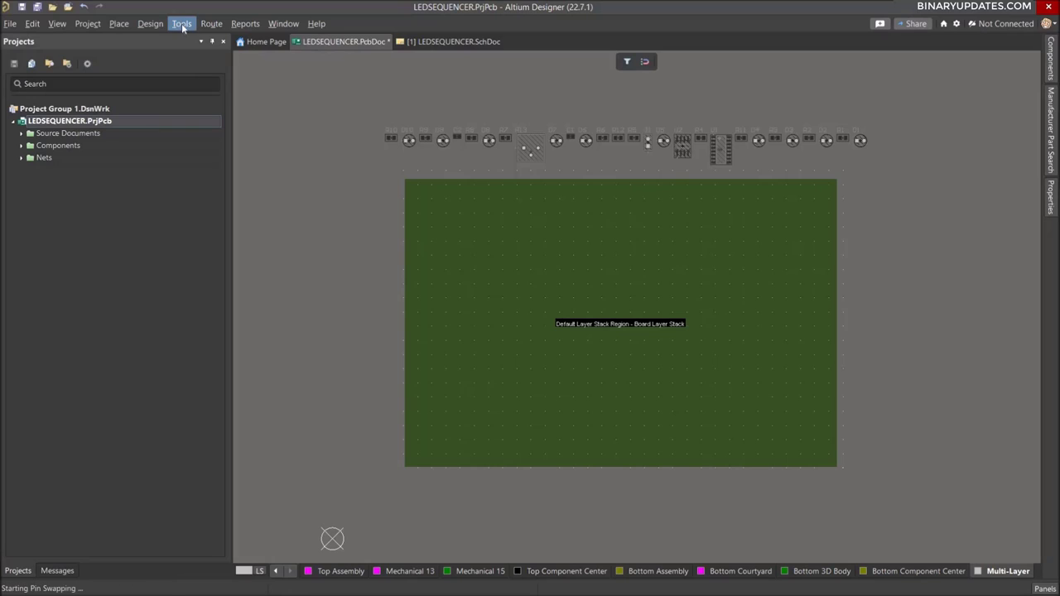
click(152, 27)
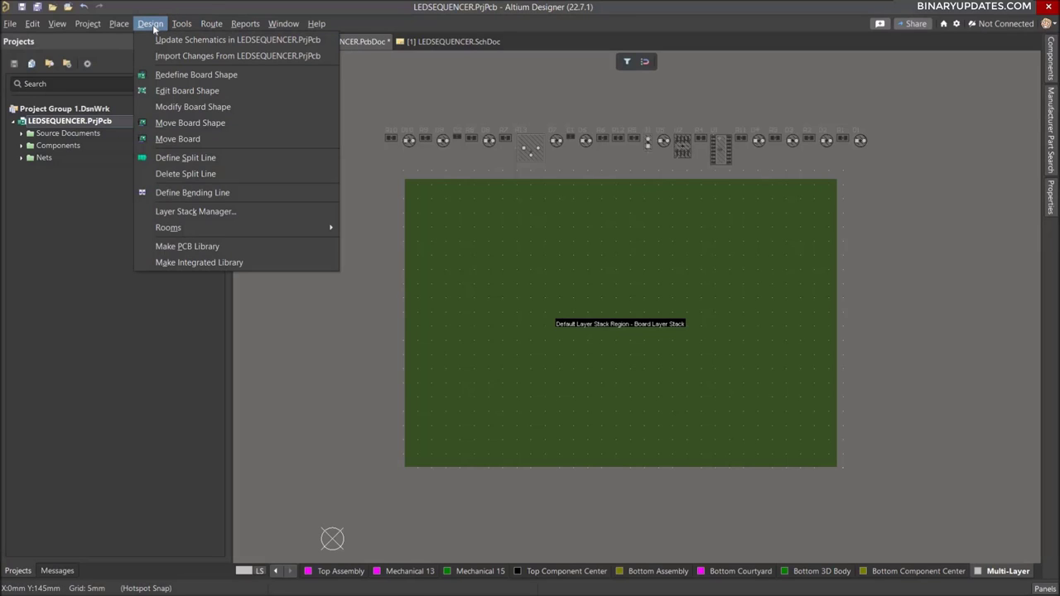
click(182, 77)
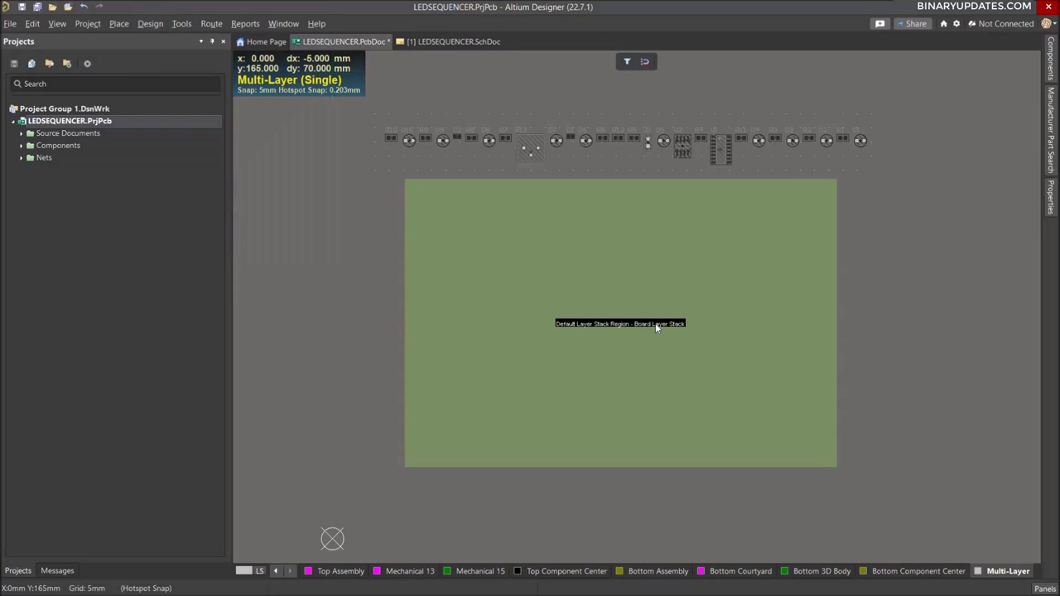
click(516, 285)
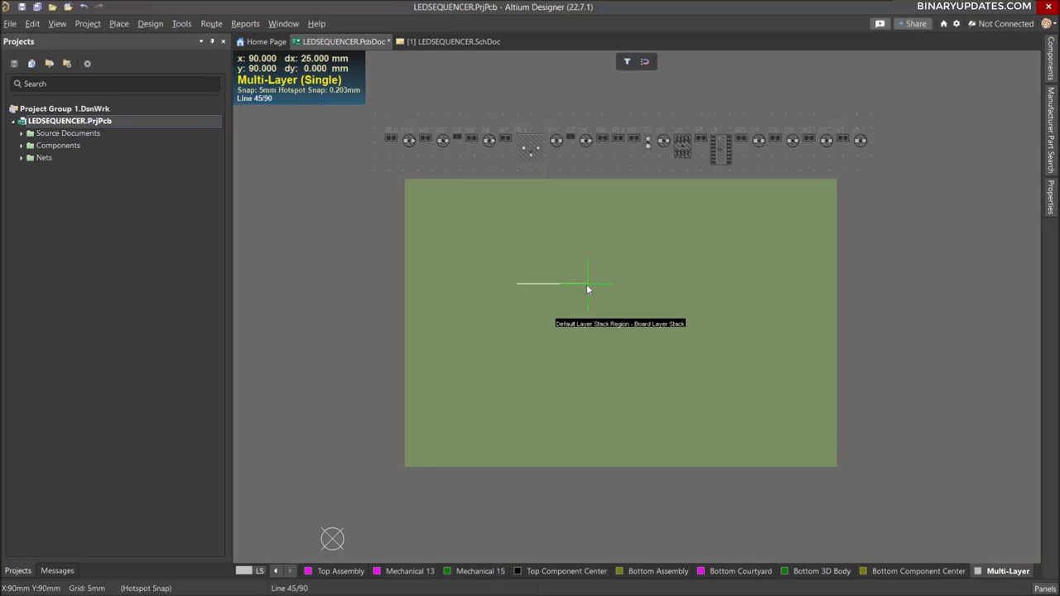
click(687, 285)
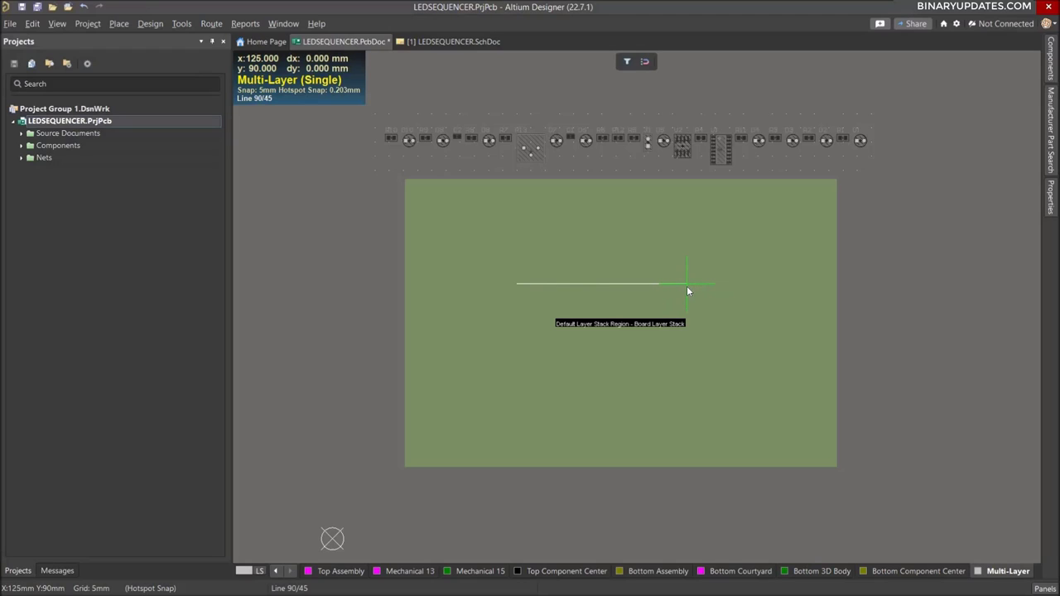
click(689, 216)
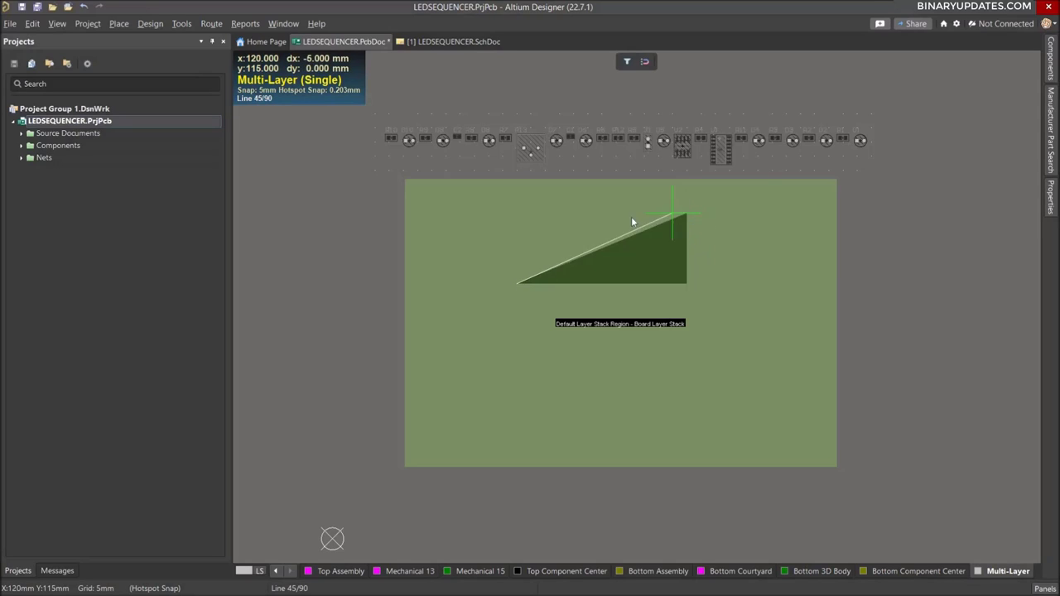
click(517, 213)
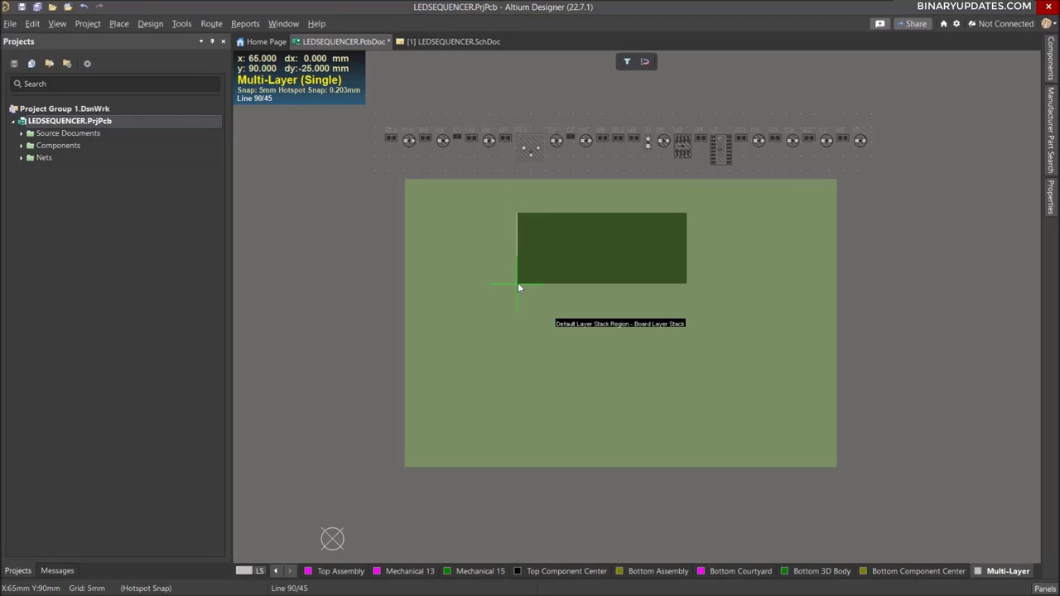
key(space)
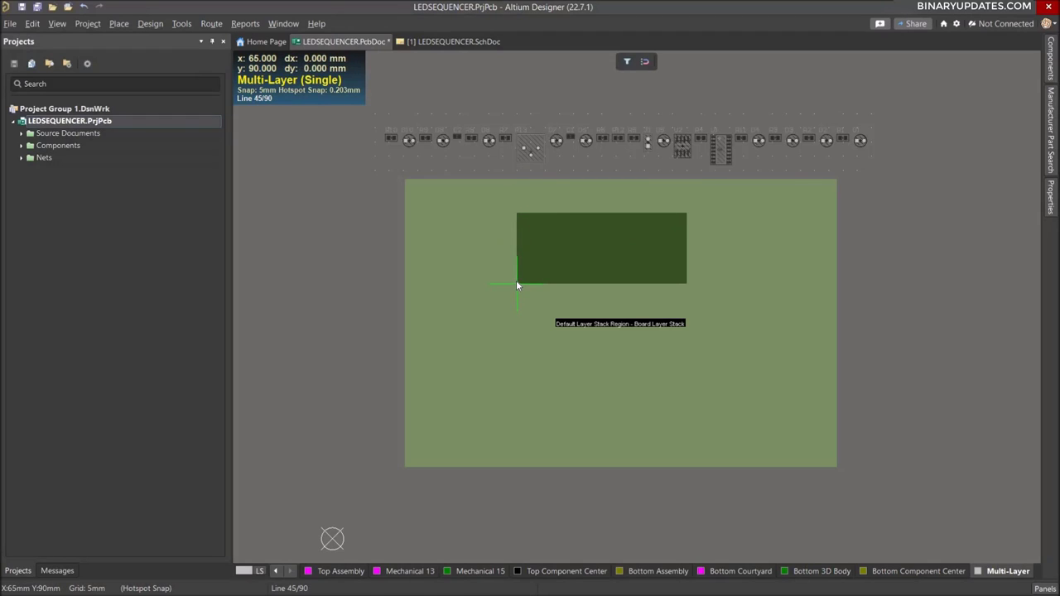
click(517, 284)
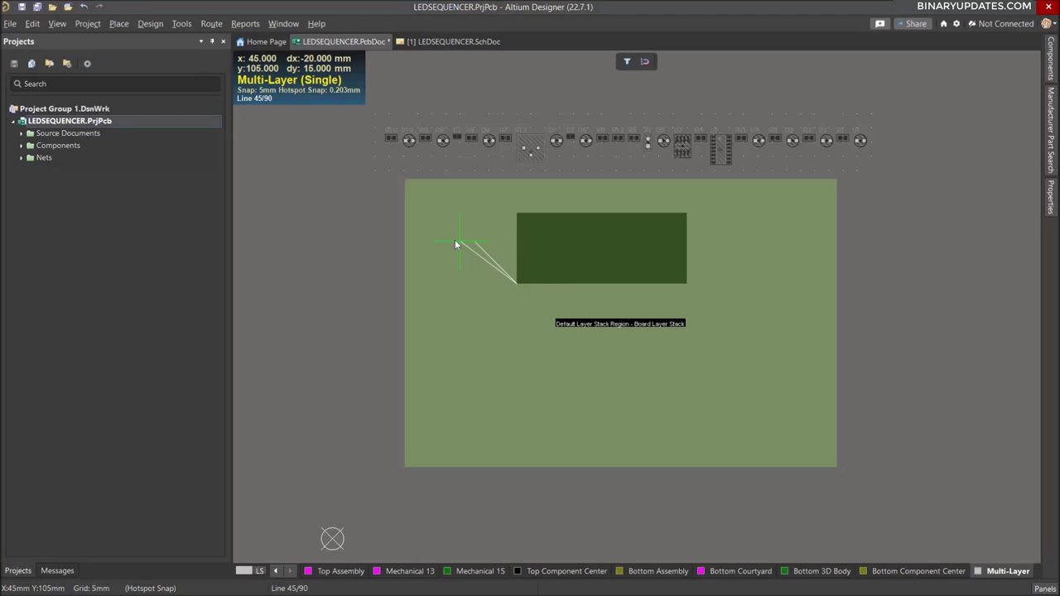
right_click(454, 245)
right_click(455, 245)
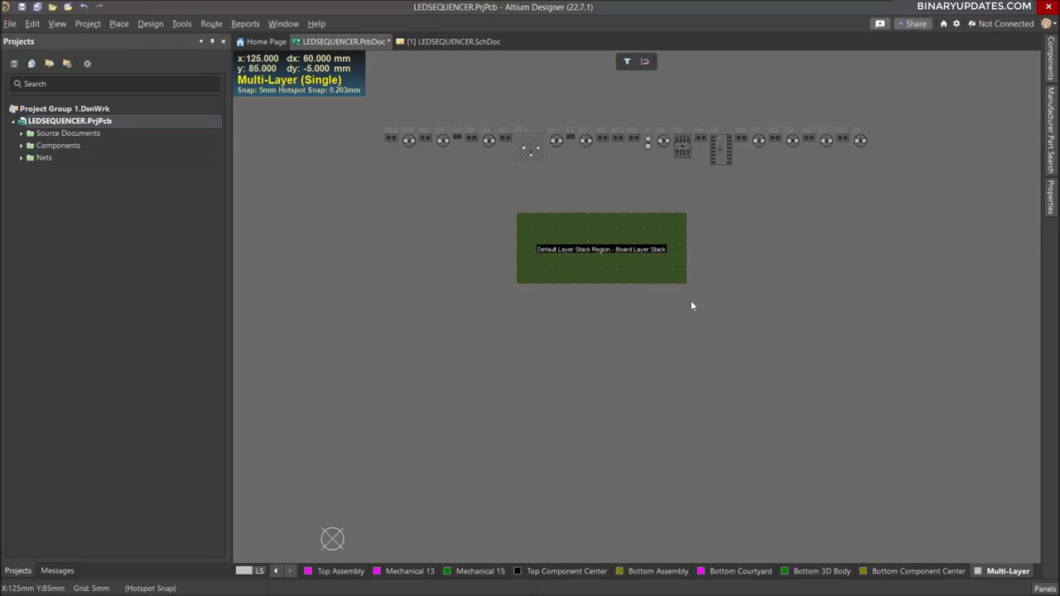
key(2)
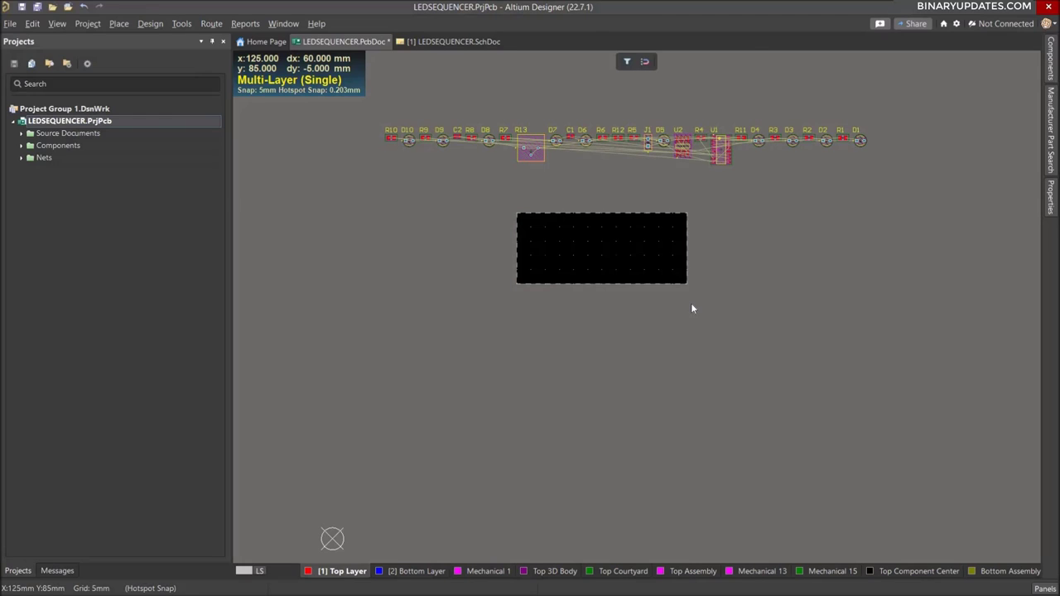
- Change the snap grid to 1.000 mm
ctrl+scroll(688, 289, up, 4)
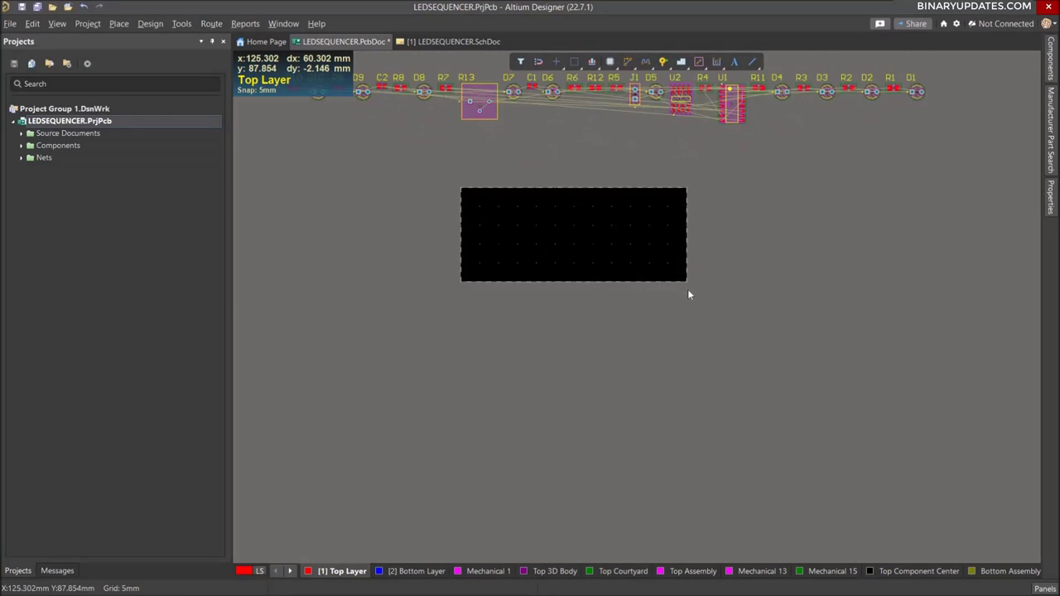
right_drag(625, 395, 665, 442)
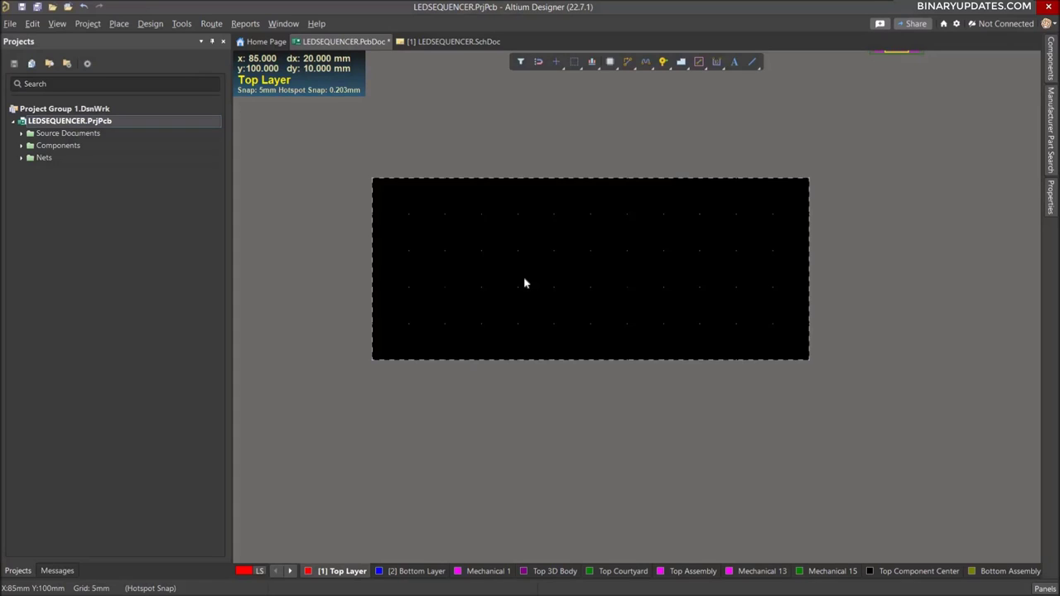
key(g)
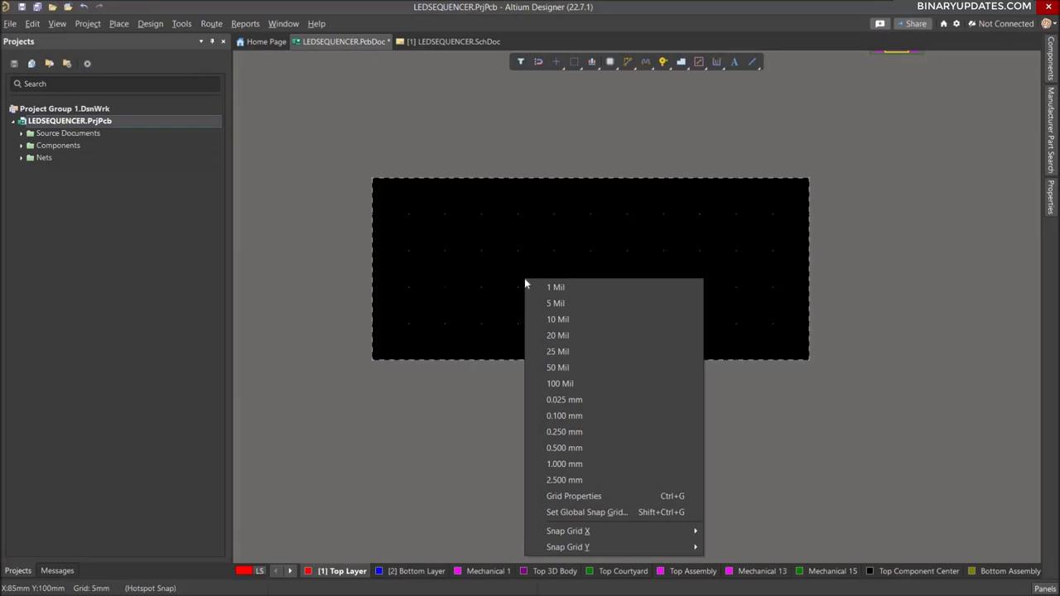
click(577, 465)
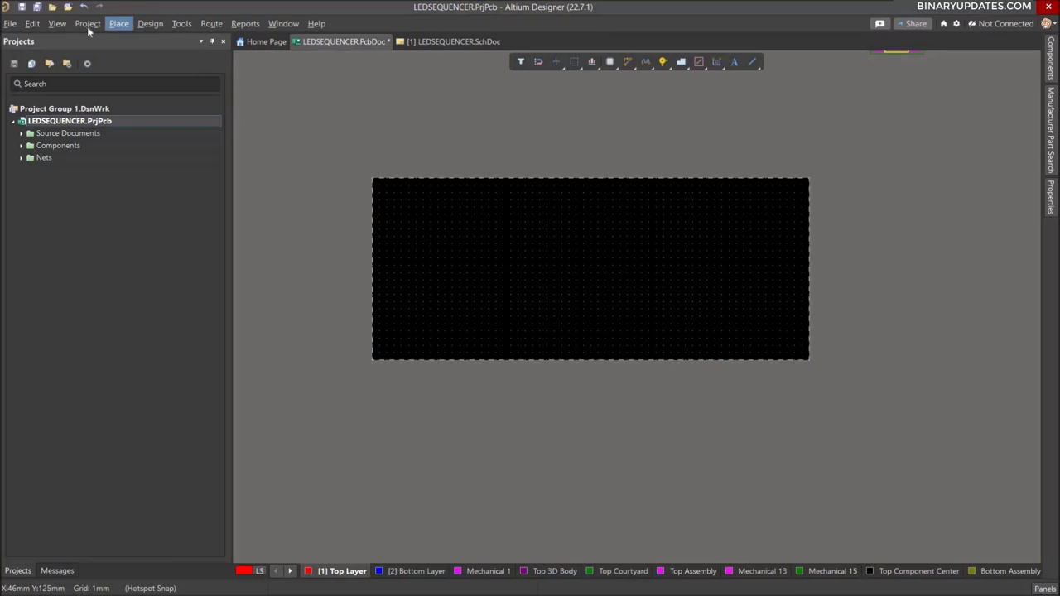
- Edit the board shape in Board Planning Mode by sliding its upper edge 2 mm downward, and return to 2D layout
click(57, 24)
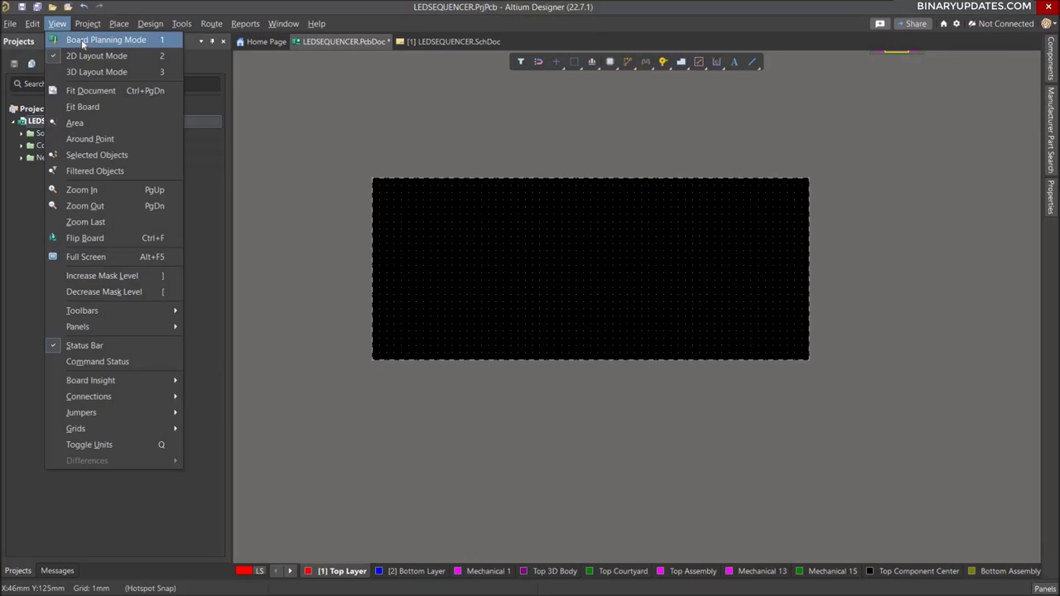
click(81, 44)
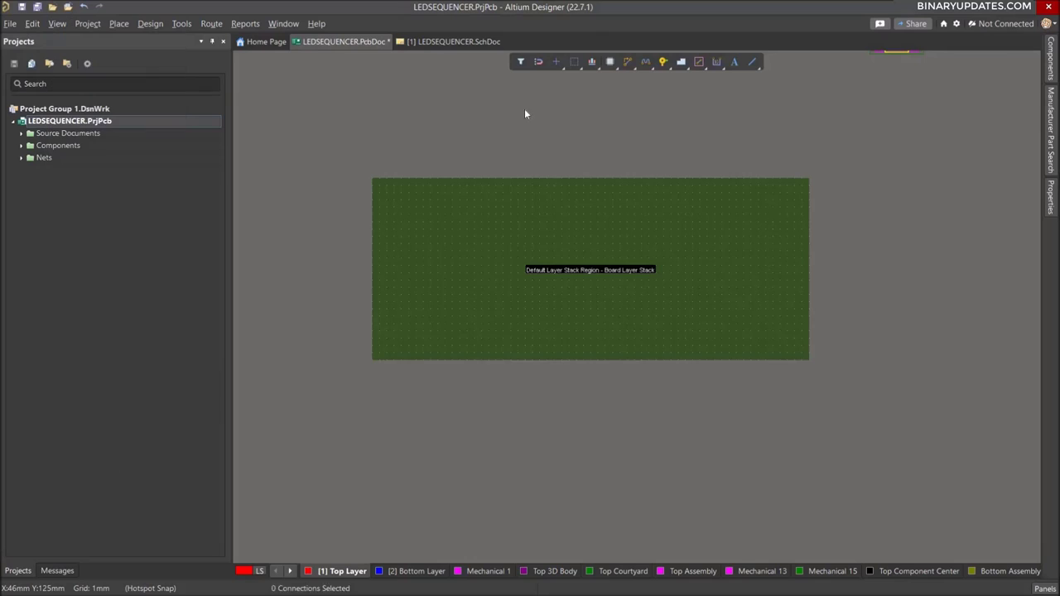
click(151, 26)
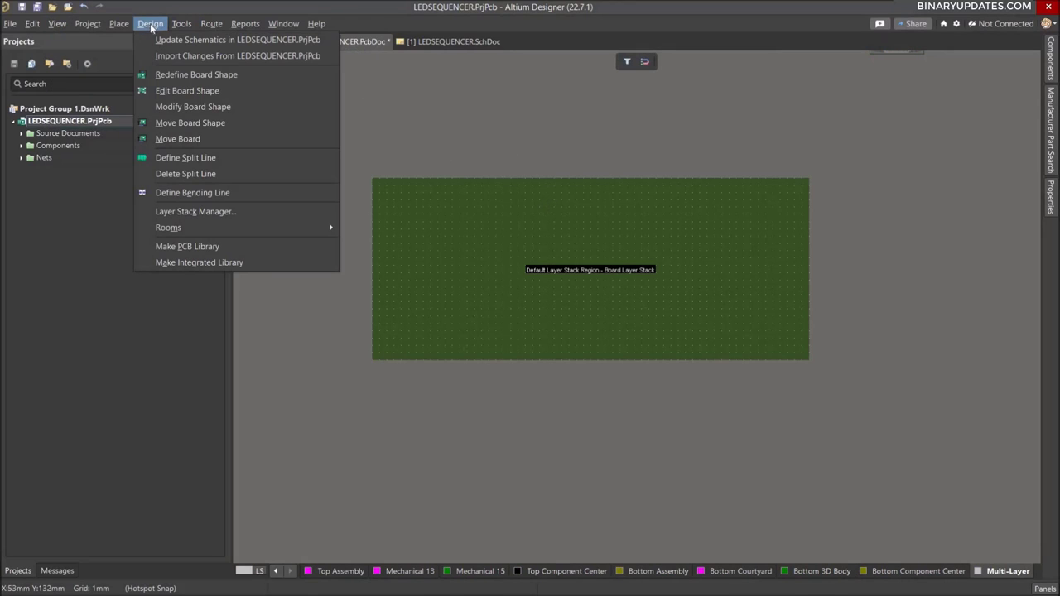
click(186, 91)
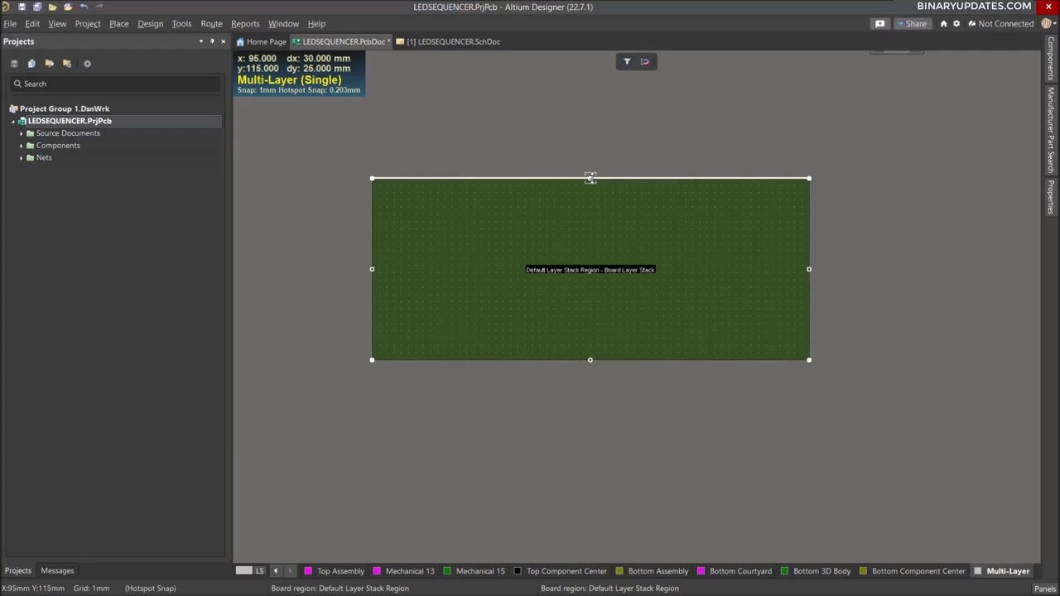
click(589, 178)
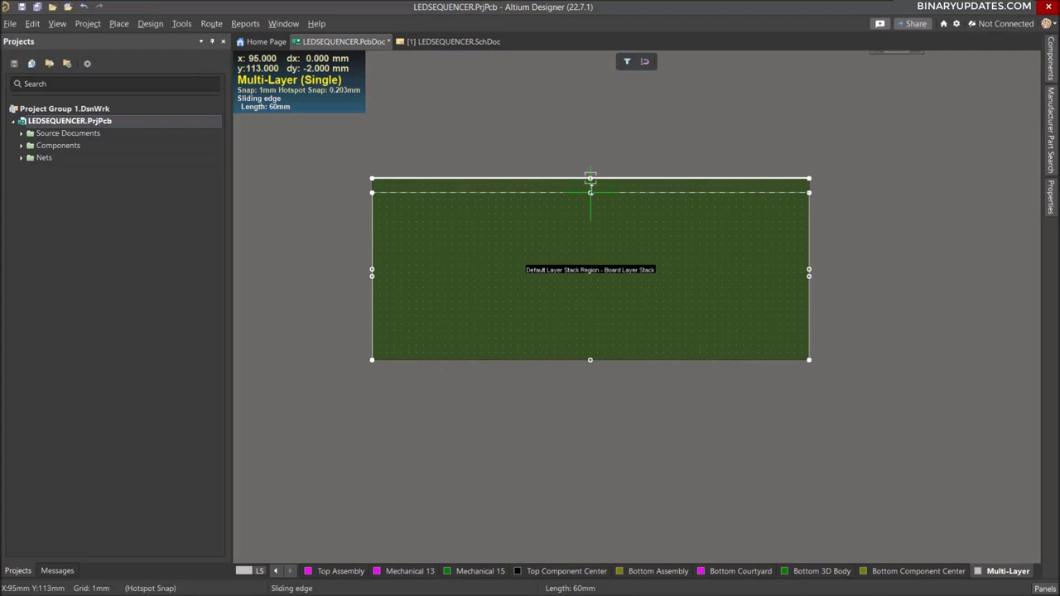
click(589, 192)
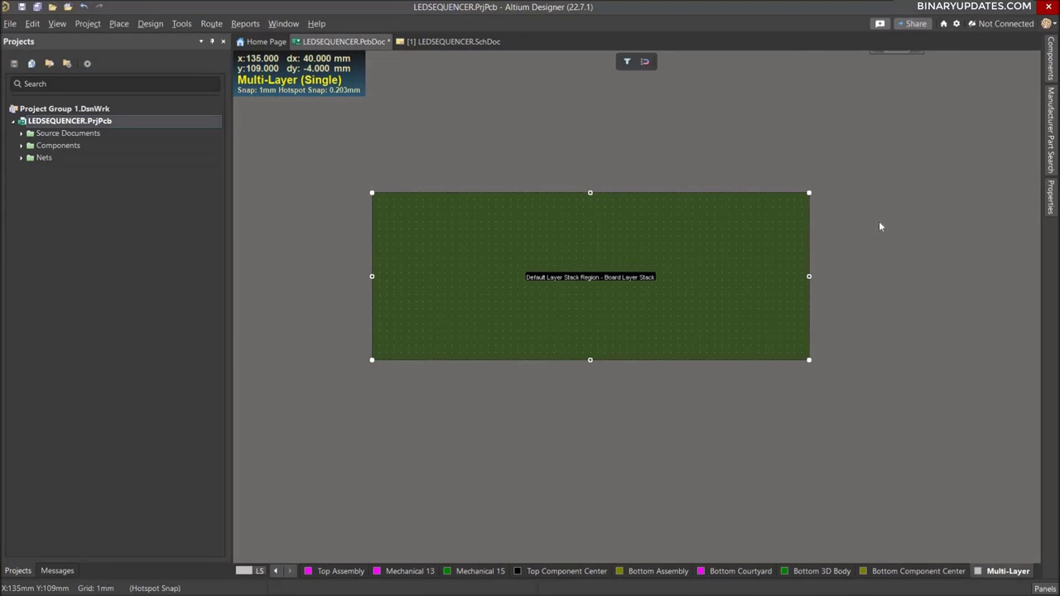
click(879, 223)
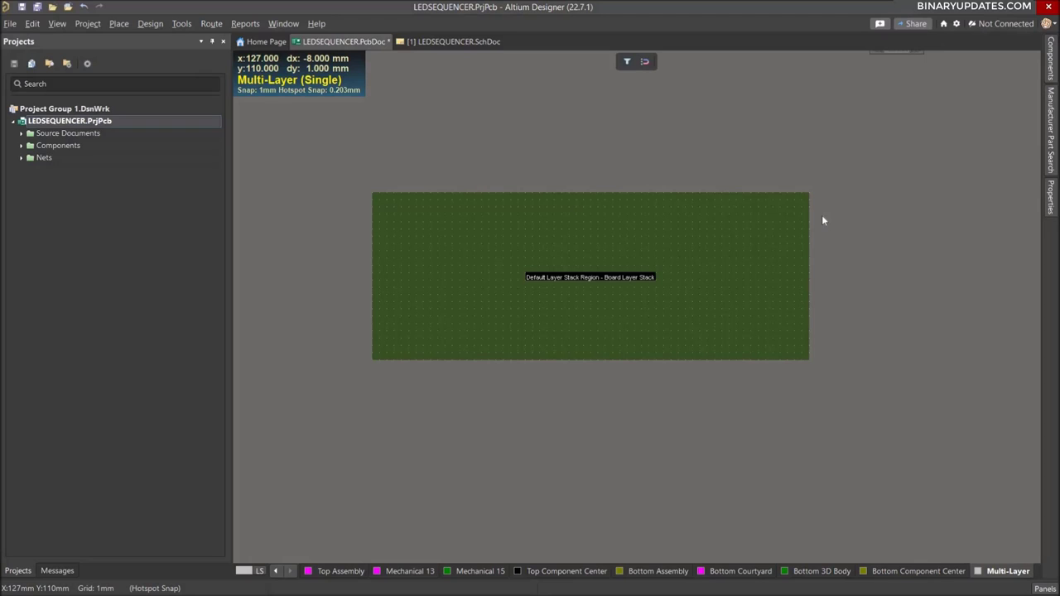
key(2)
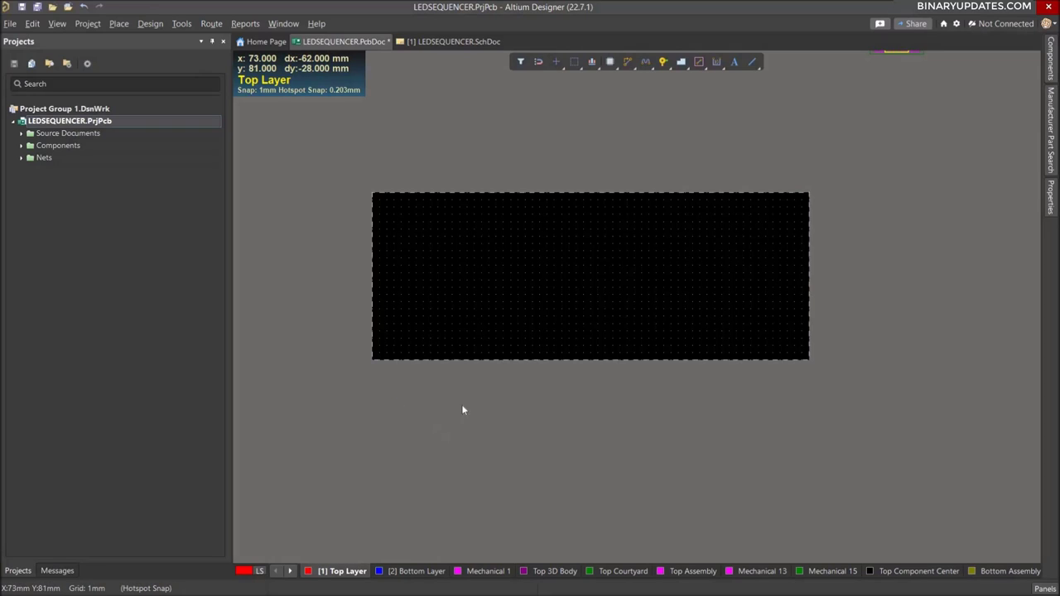
- Set the board's origin at the lower-left corner of the board shape
ctrl+scroll(483, 372, down, 3)
key(e)
key(o)
key(s)
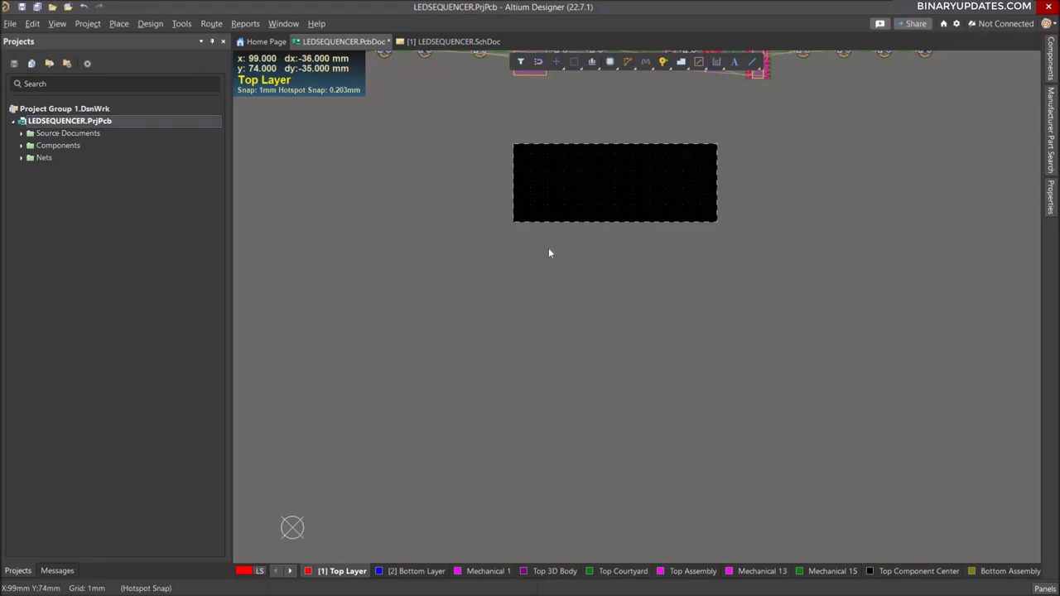
click(31, 24)
mouse_move(65, 275)
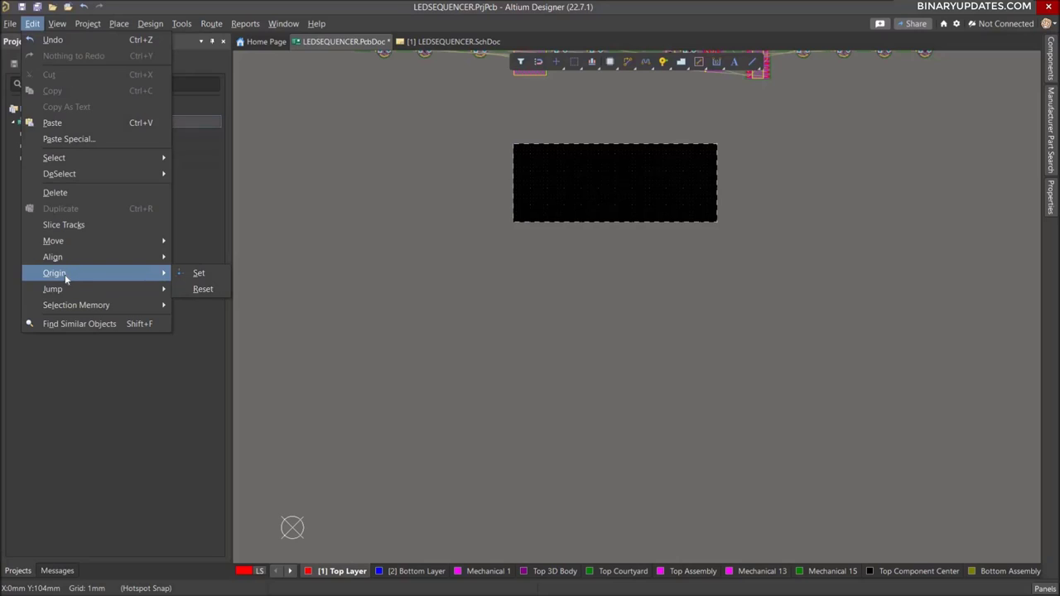
click(199, 274)
ctrl+scroll(516, 241, up, 2)
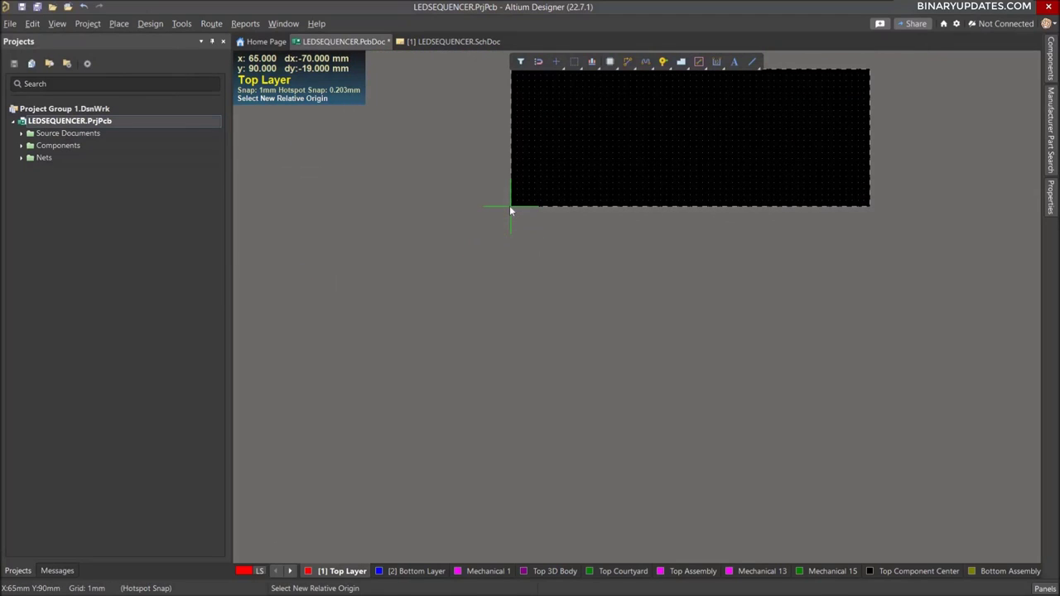
click(510, 208)
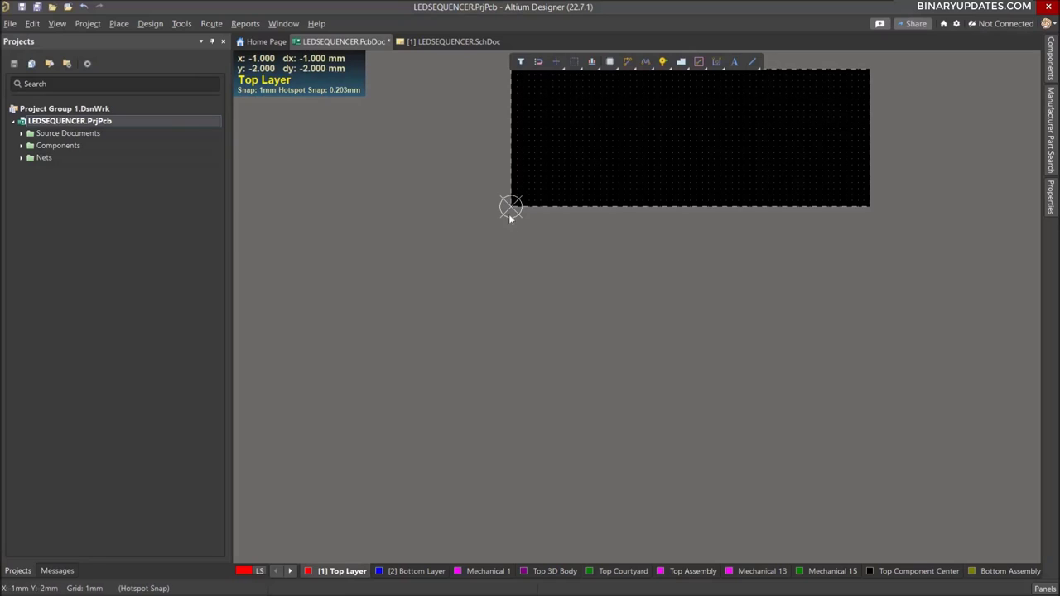
- Fit the document in view and inspect the board outline and components in 2D, then in 3D layout mode
click(57, 25)
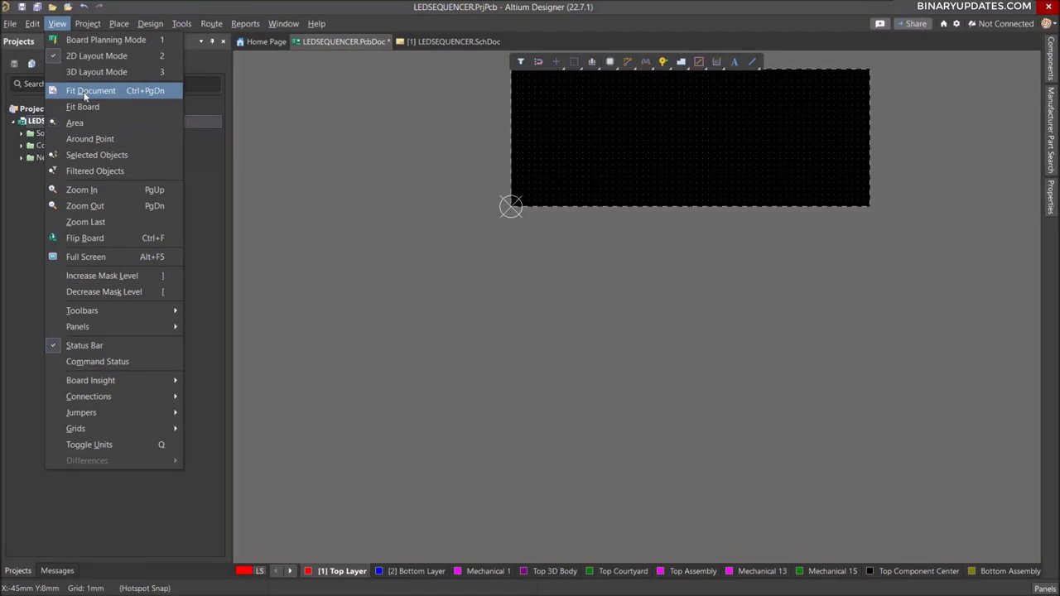
click(85, 92)
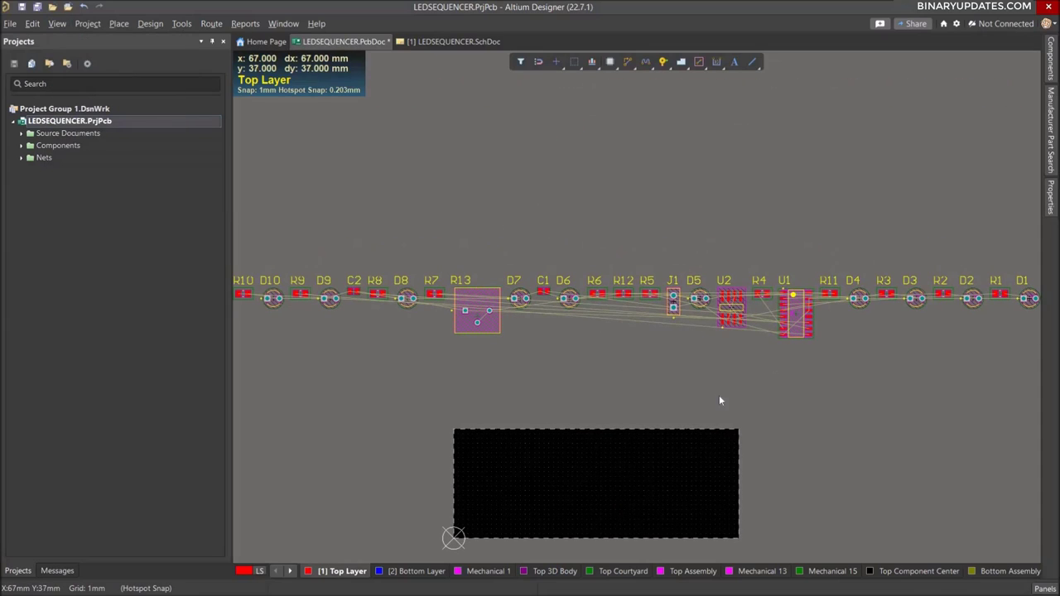
ctrl+scroll(716, 370, down, 1)
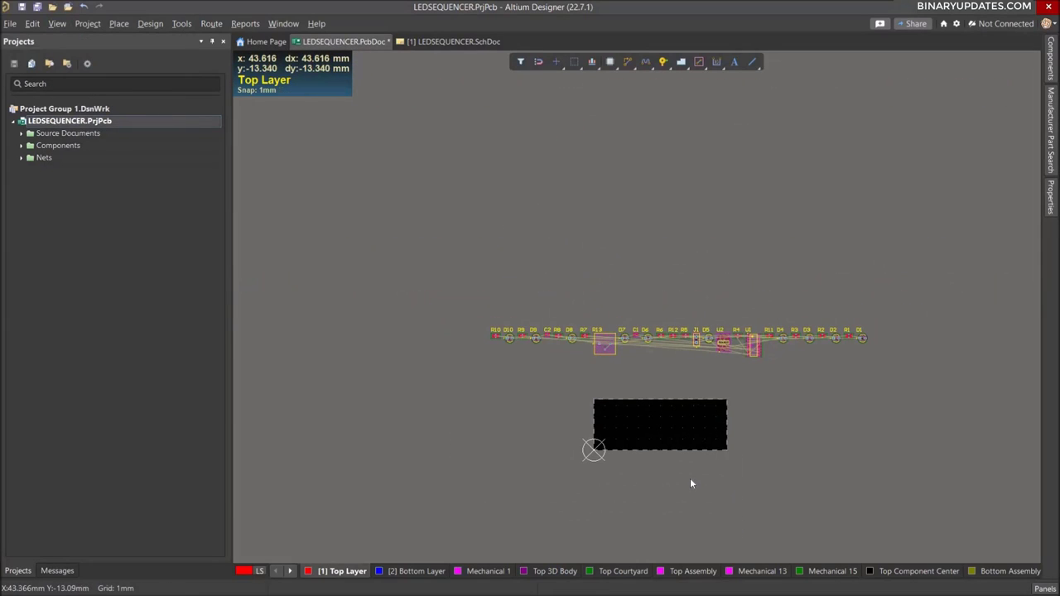
ctrl+scroll(690, 478, up, 4)
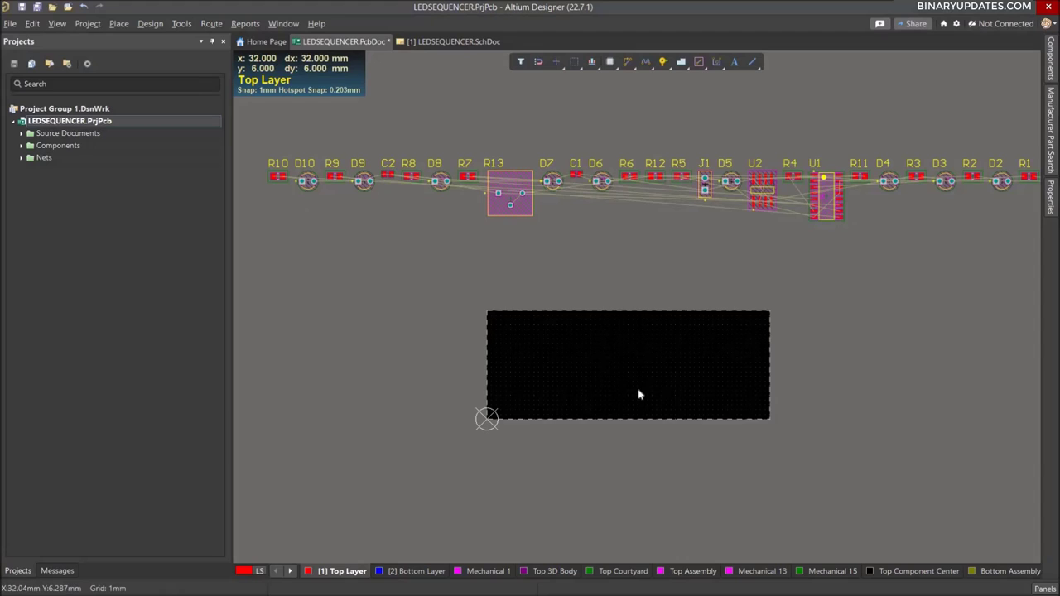
ctrl+scroll(639, 392, up, 1)
ctrl+scroll(814, 390, up, 1)
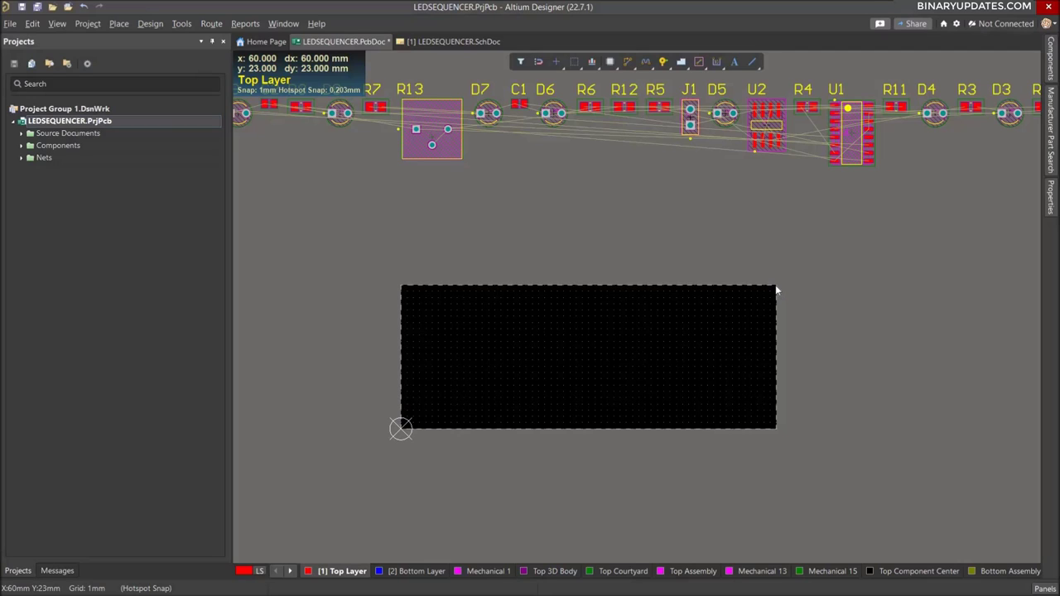
ctrl+scroll(776, 289, down, 2)
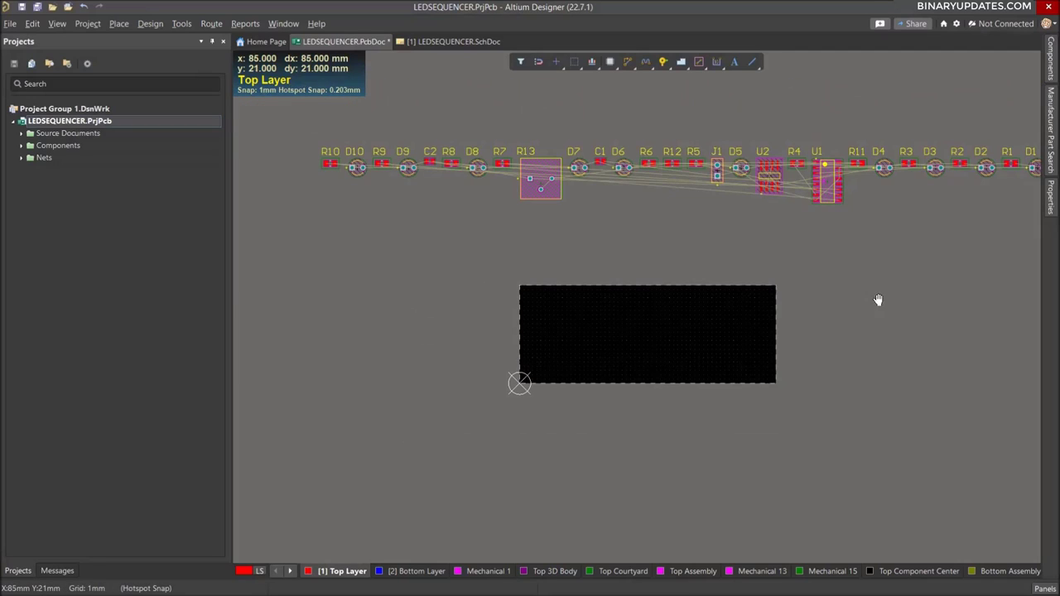
right_drag(878, 300, 828, 301)
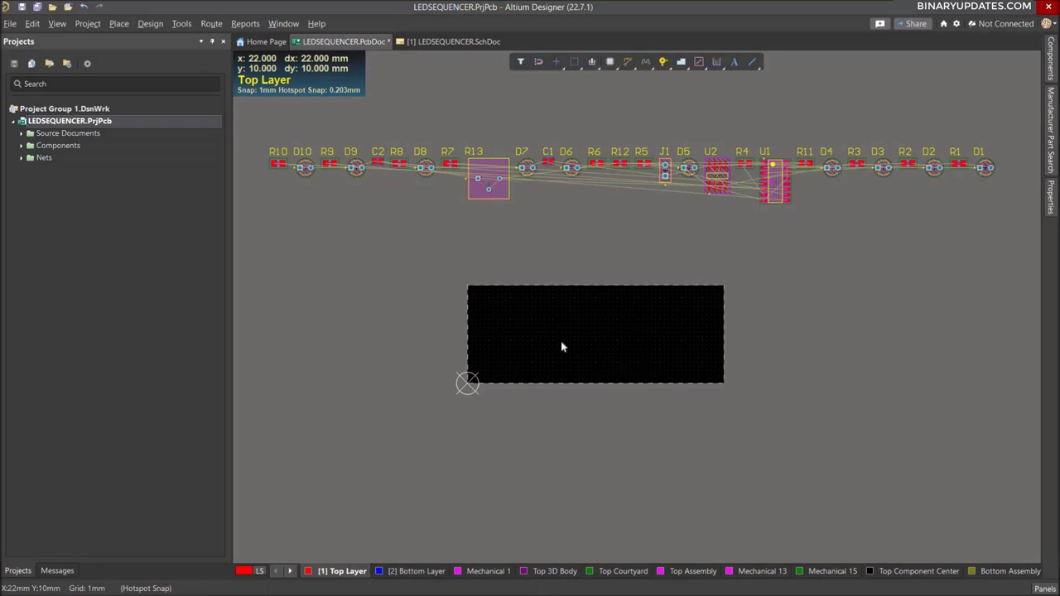
key(3)
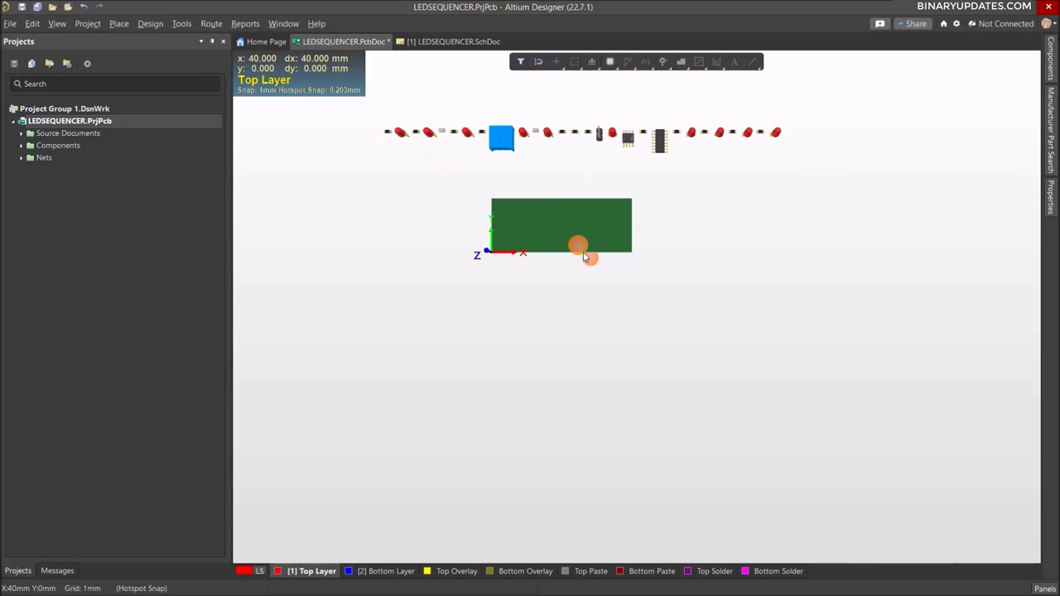
key(2)
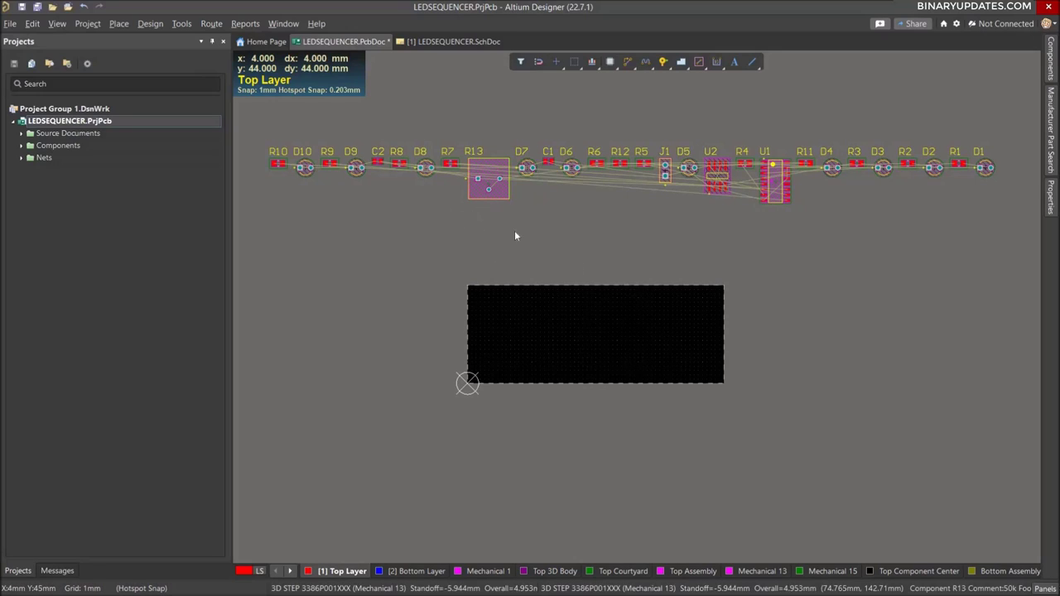
- Place potentiometer R13 inside the board's lower-left corner, rotated 180°
drag(483, 180, 508, 362)
key(space)
key(space)
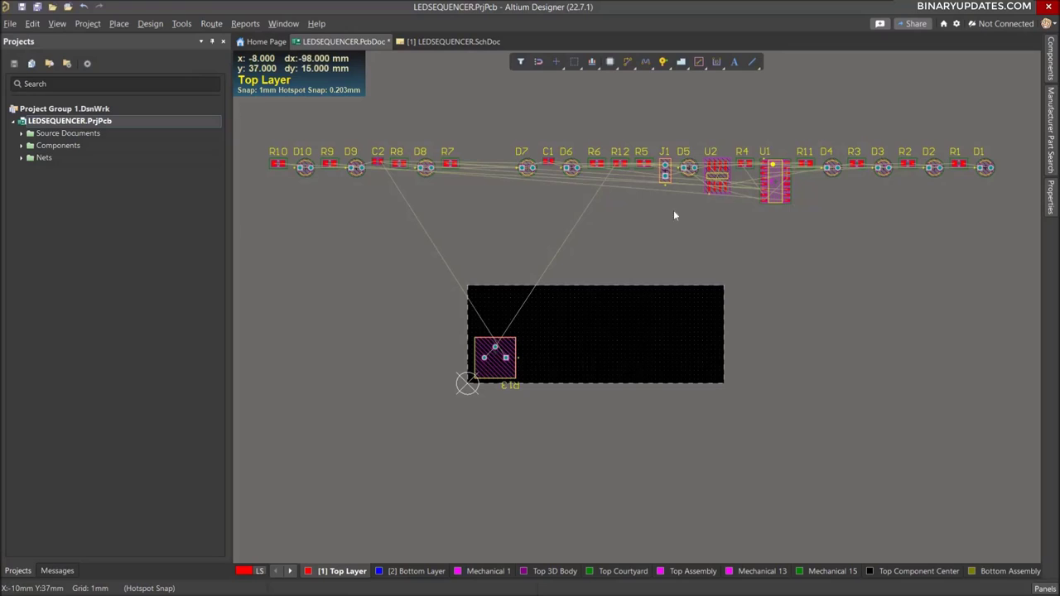
- Place LEDs D1, D2 and D3 from right to left along the board's upper edge, rotated vertically with their square pads up
drag(986, 169, 705, 308)
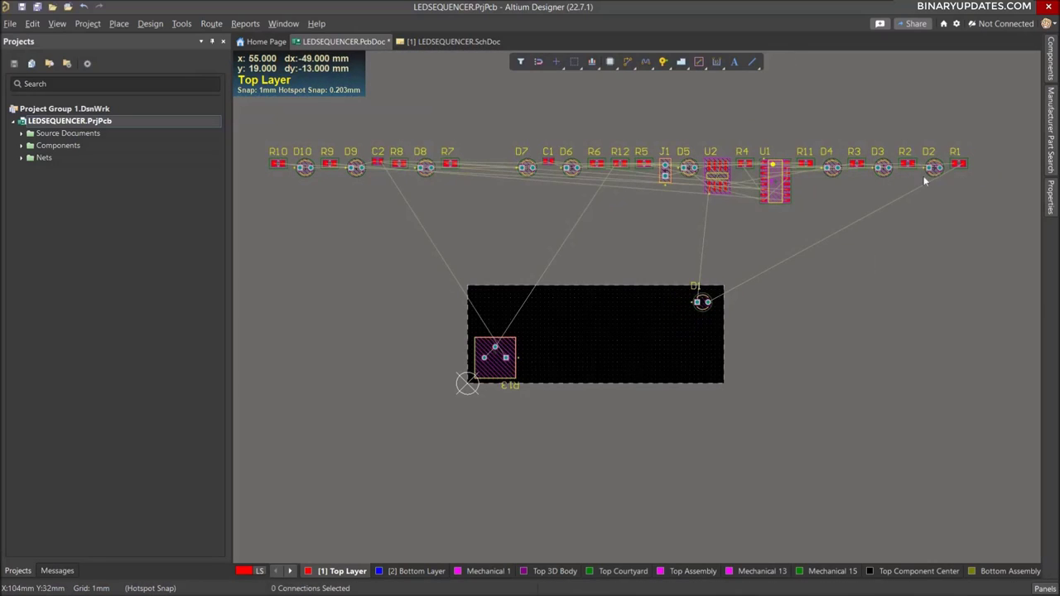
drag(933, 167, 651, 308)
key(space)
key(space)
key(space)
key(space)
click(678, 305)
key(space)
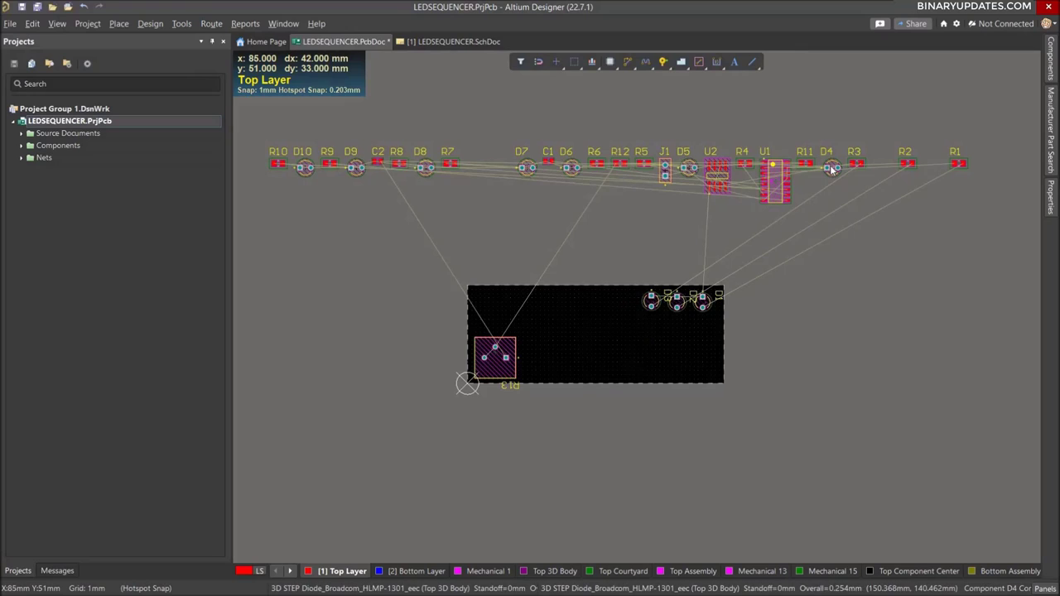
- Continue the LED row leftward with D4, D5, D6 and D7 in the same vertical orientation
drag(832, 169, 630, 304)
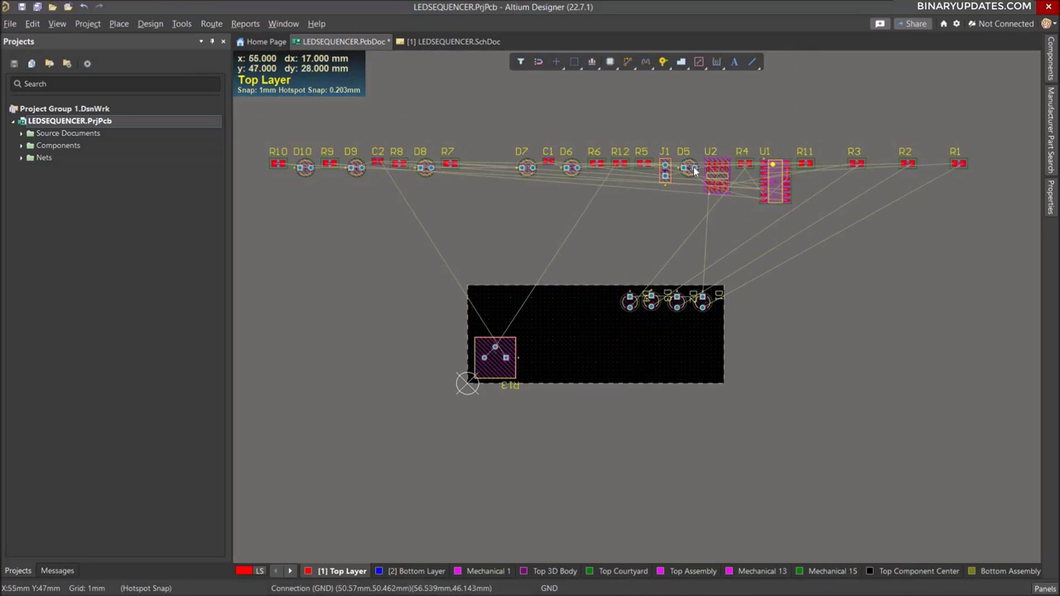
drag(691, 167, 605, 306)
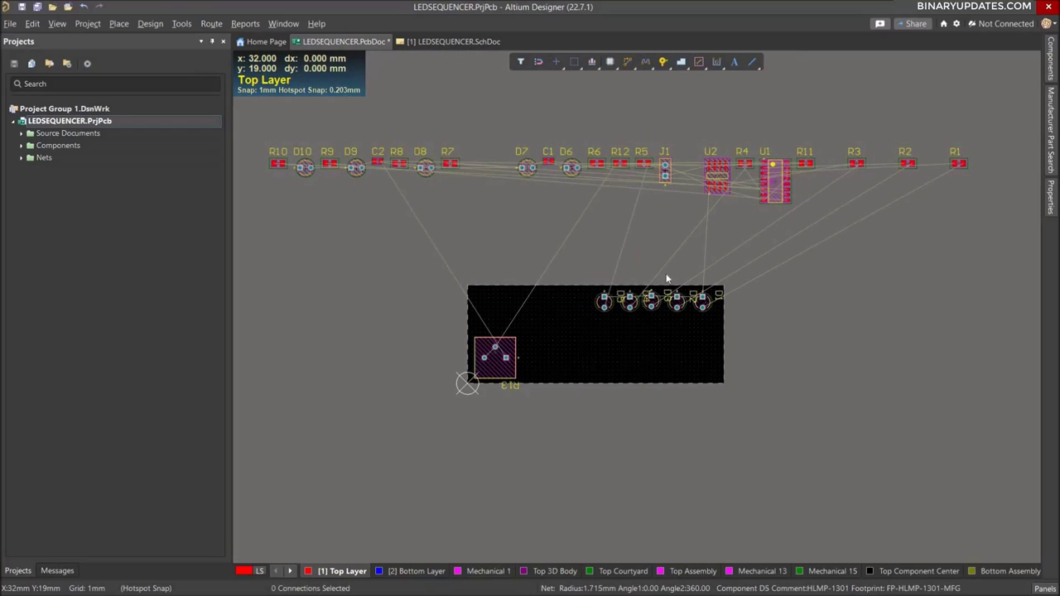
drag(574, 171, 578, 303)
drag(527, 167, 556, 302)
key(space)
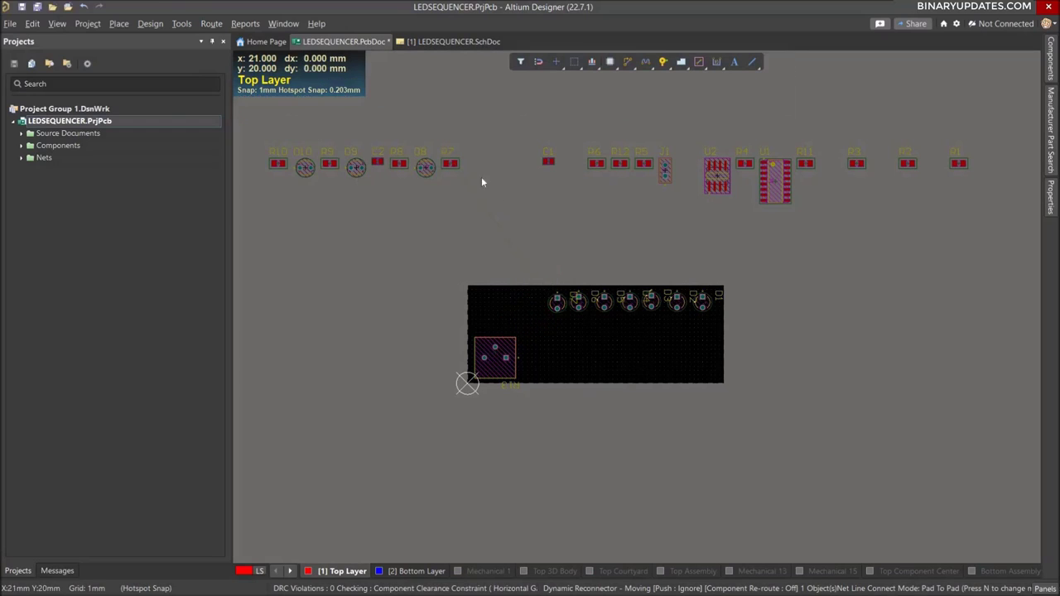
- Complete the LED row with D8, D9 and D10 in vertical orientation, ending near the board's upper-left corner
drag(424, 163, 454, 229)
drag(479, 290, 535, 304)
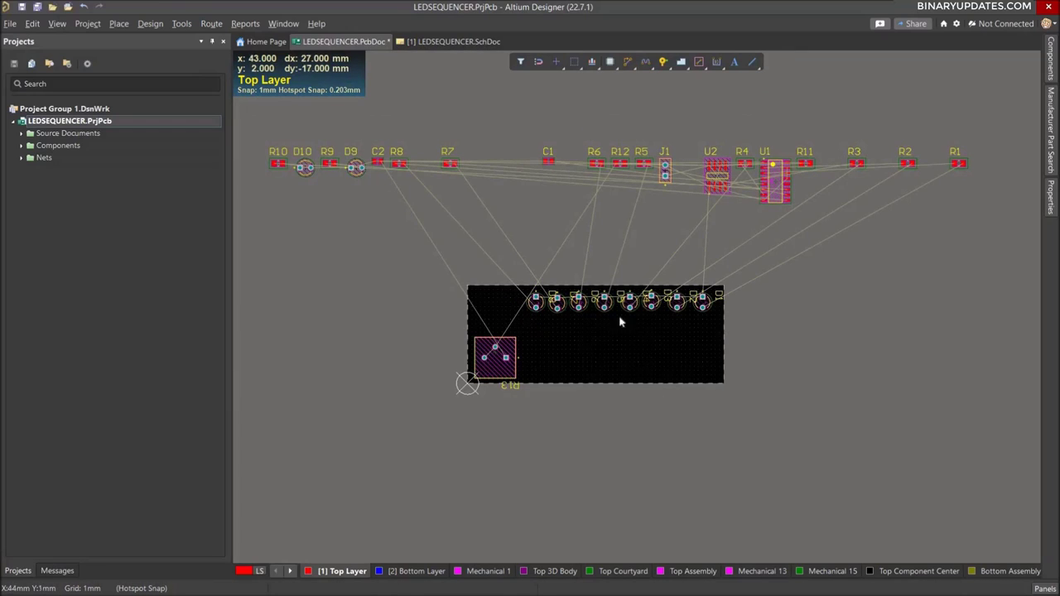
drag(356, 168, 510, 306)
key(space)
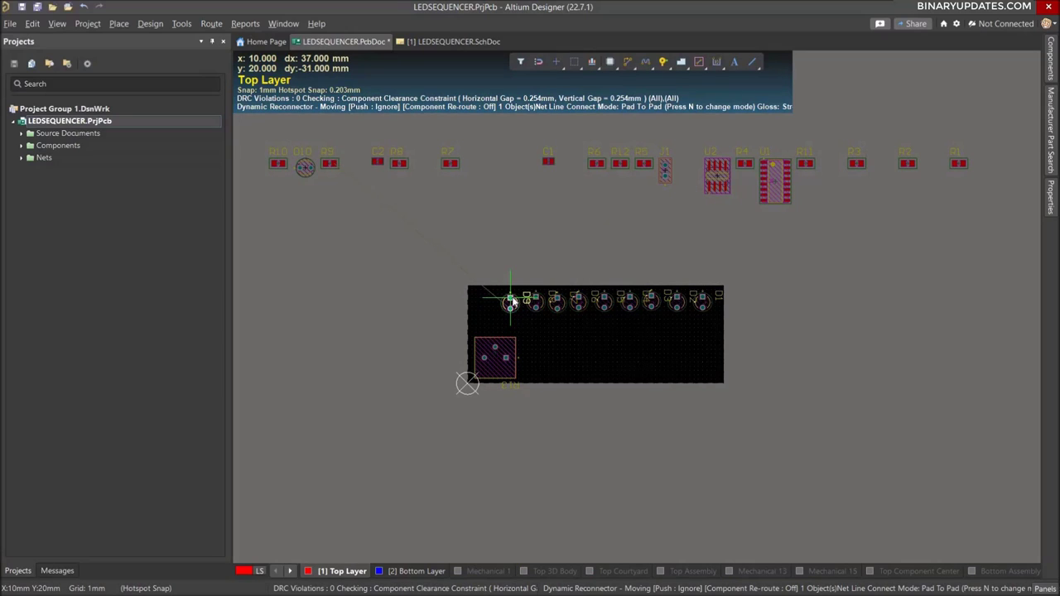
drag(511, 302, 511, 302)
drag(302, 169, 485, 304)
key(space)
key(space)
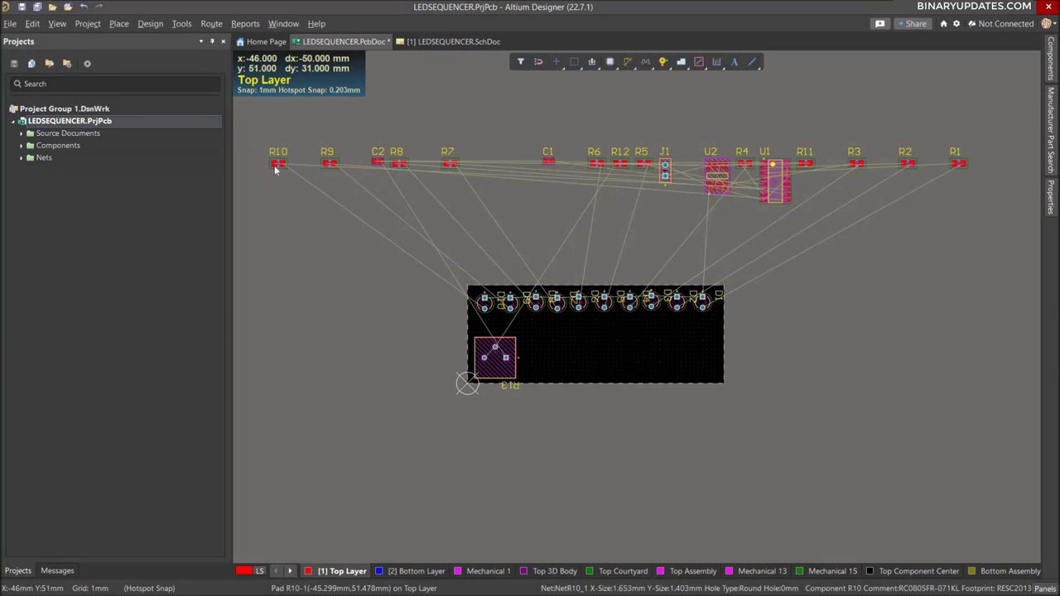
- Move R10, and R9, C2, R8 and R7 as a group, from the component row closer to the board's upper-left area
drag(276, 165, 479, 250)
click(507, 218)
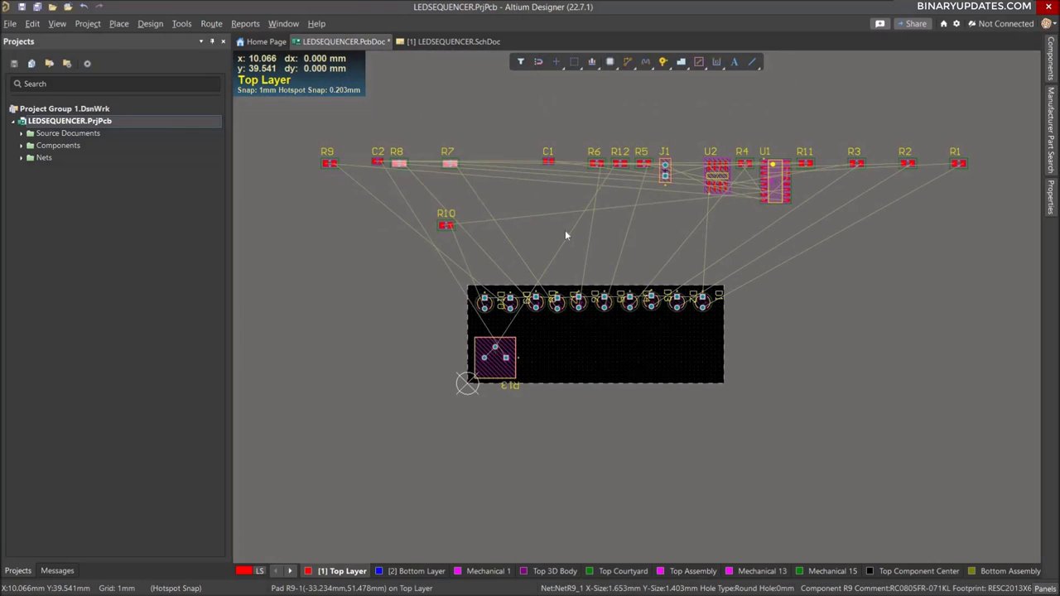
drag(293, 123, 477, 178)
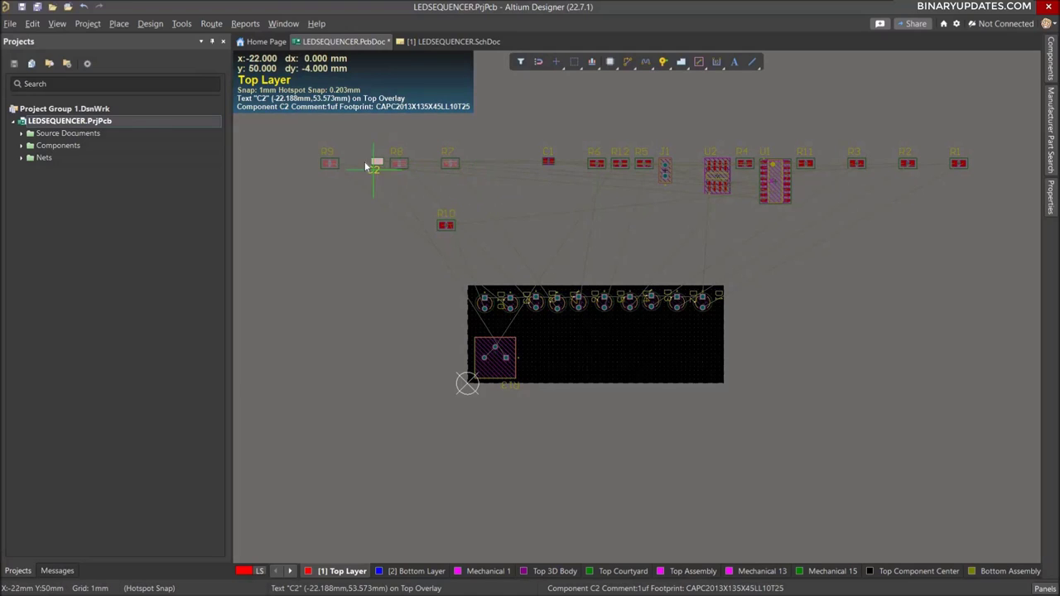
click(370, 154)
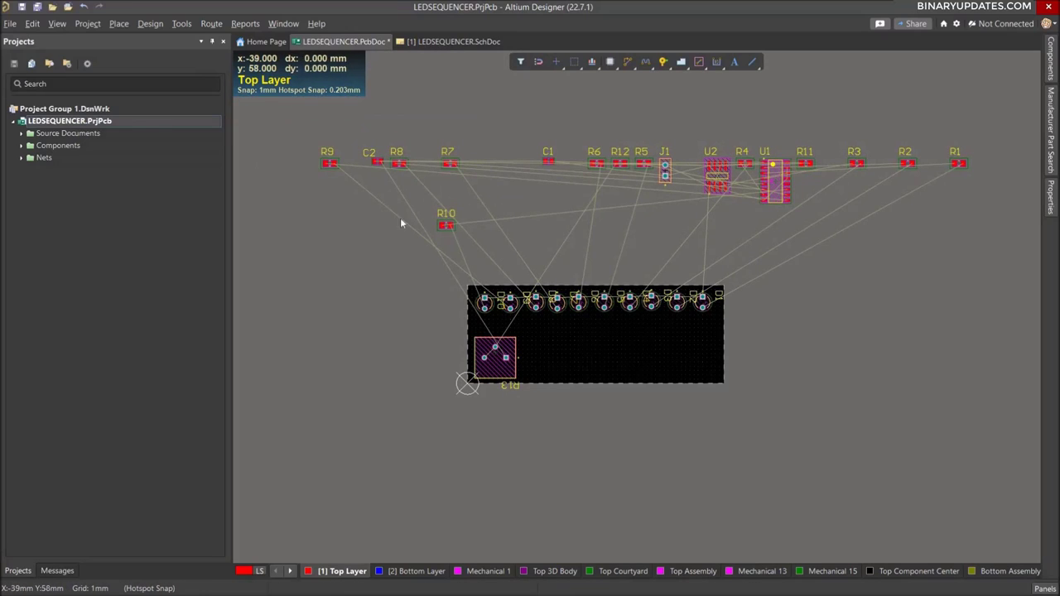
drag(300, 135, 478, 197)
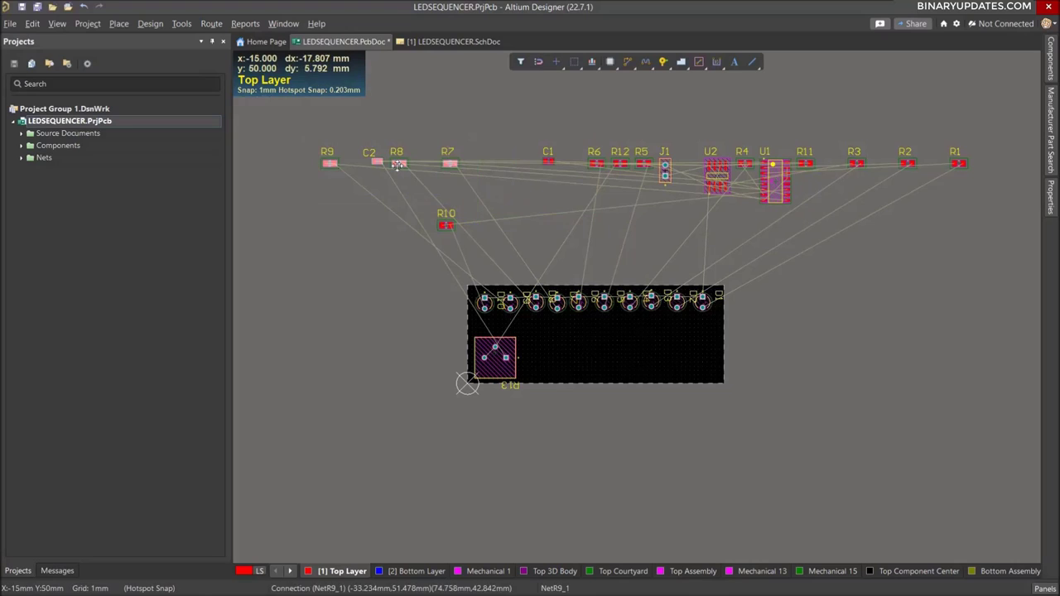
drag(399, 165, 544, 207)
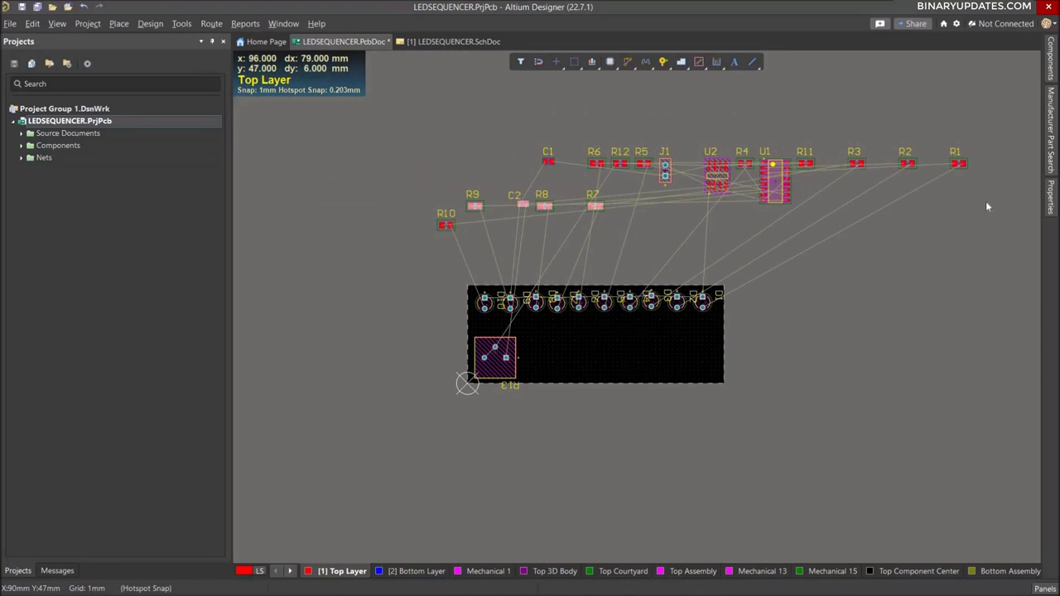
- Move R11, R3, R2 and R1 together to just above the board's LED row
drag(790, 134, 1001, 213)
drag(907, 163, 606, 257)
ctrl+scroll(799, 238, up, 2)
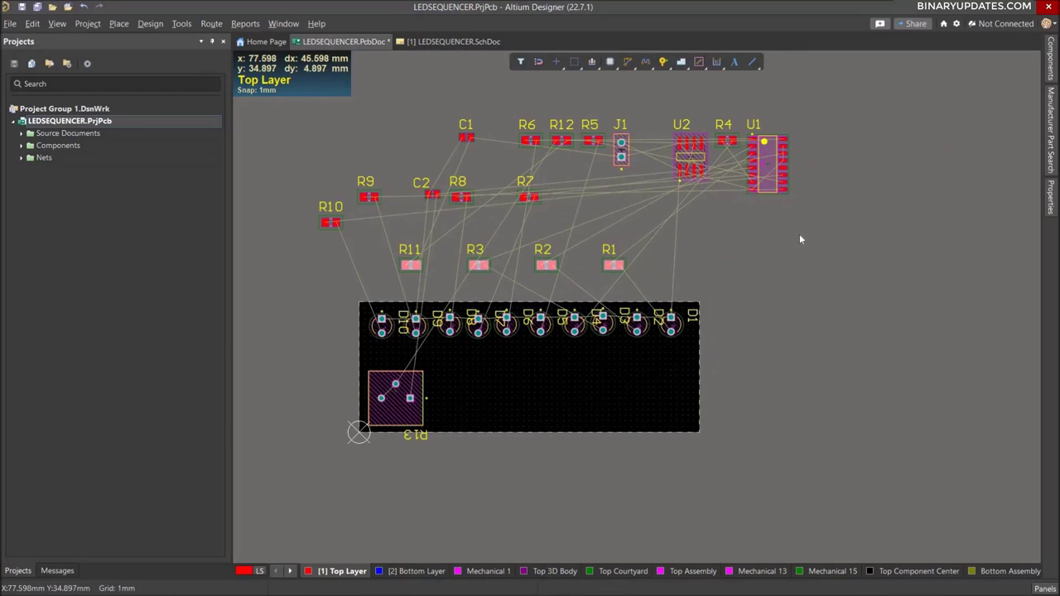
- Nudge D10 slightly toward the board's upper edge, and place R1 vertically below D1
ctrl+scroll(799, 234, up, 2)
right_drag(844, 275, 898, 275)
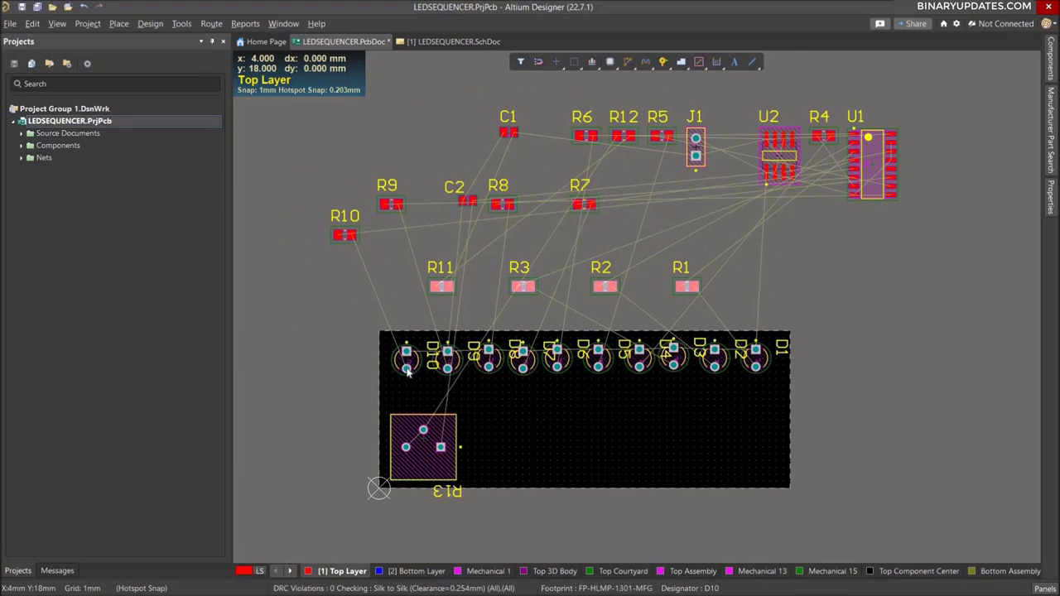
drag(406, 370, 406, 370)
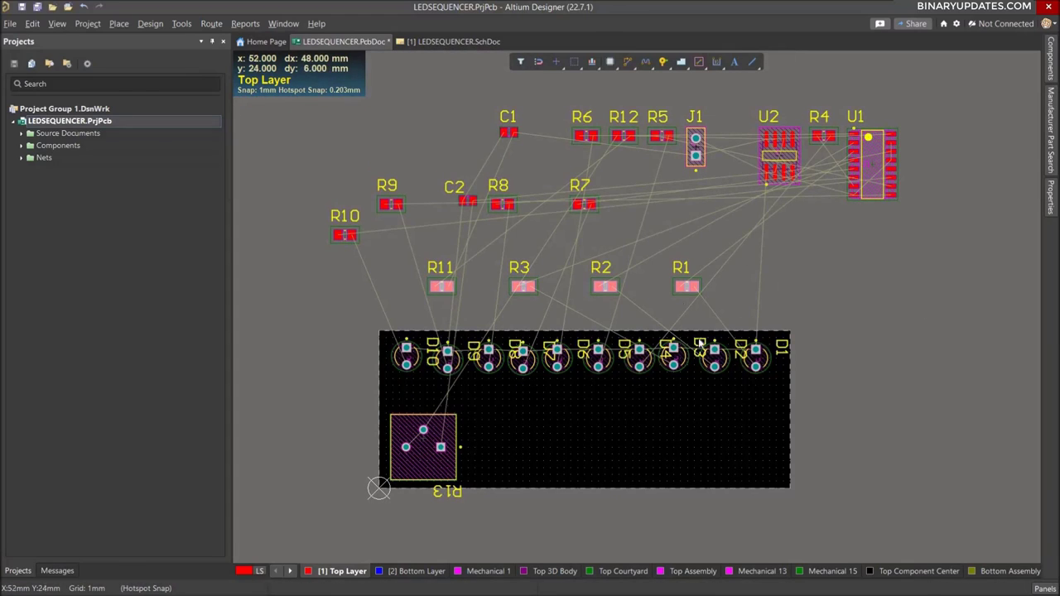
drag(689, 290, 756, 400)
key(space)
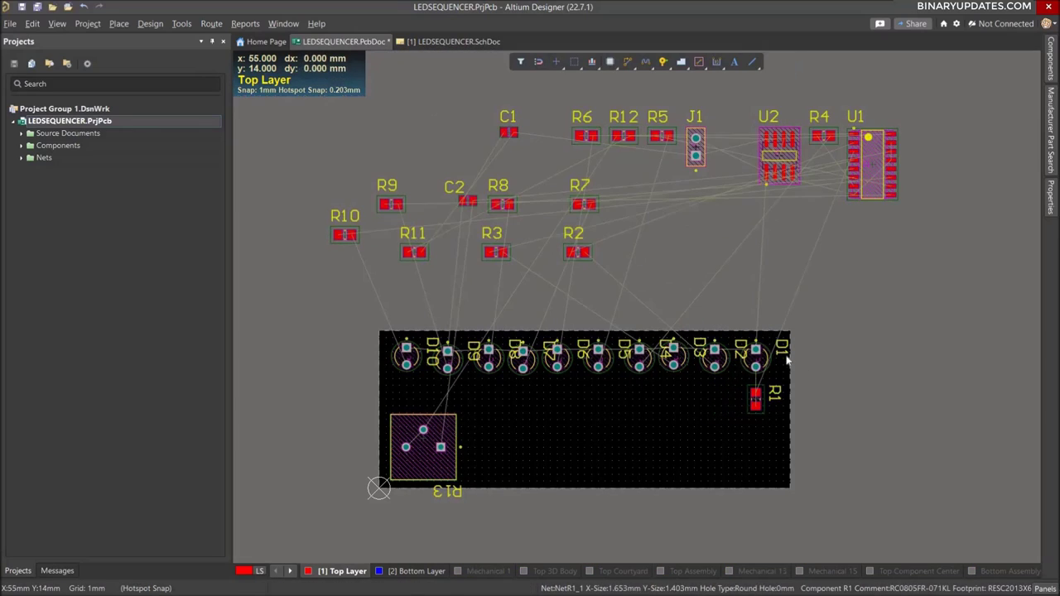
- Shift D1 and D2 about 1 mm to the right, and place R2 vertically below D2 beside R1
drag(755, 356, 722, 362)
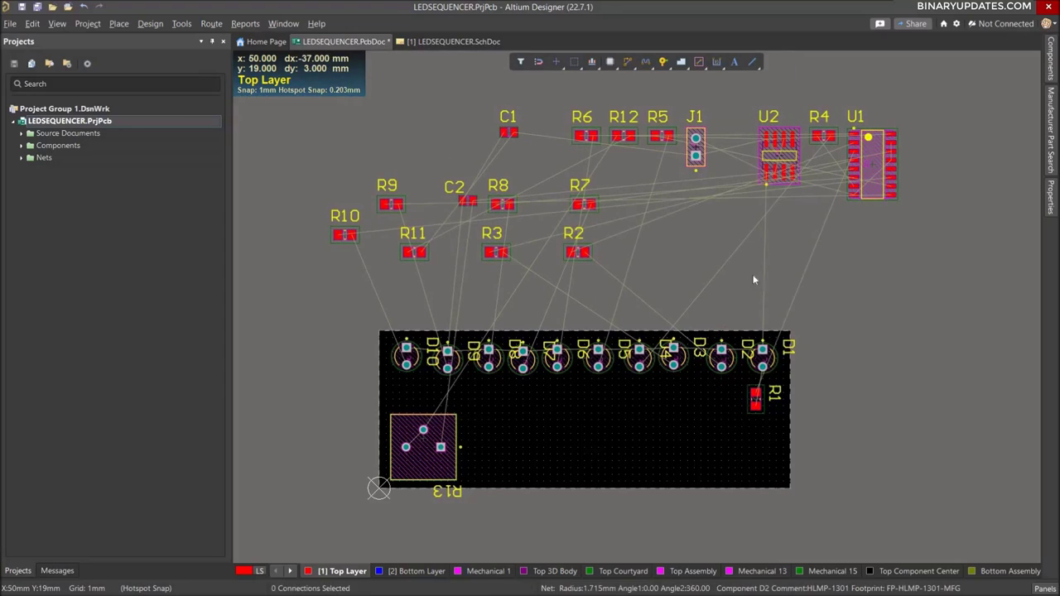
drag(580, 259, 727, 401)
key(space)
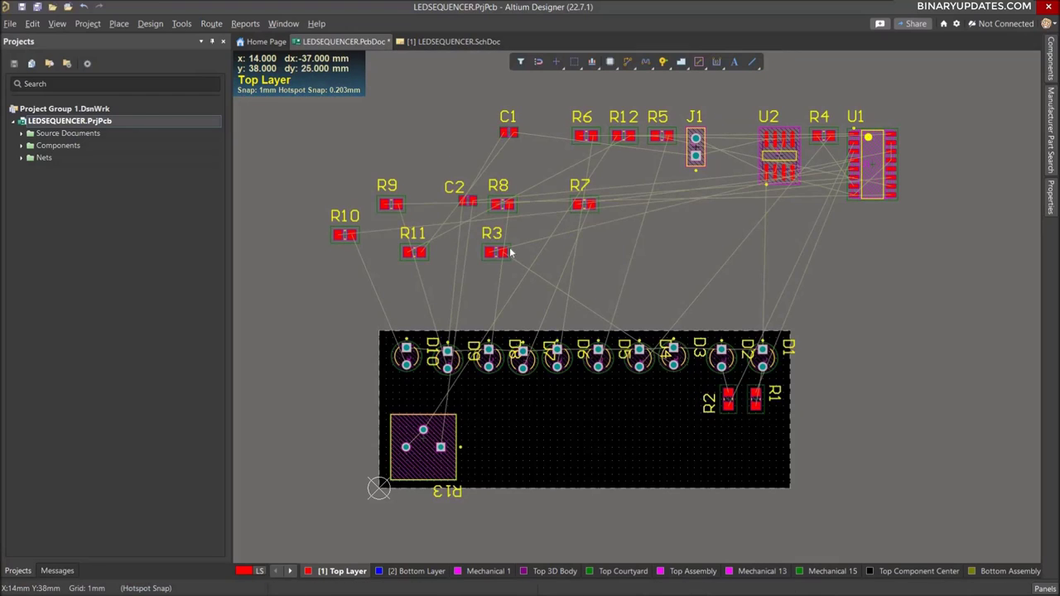
- Place R3 vertically below D3 and R4 vertically below D4, level with R1 and R2
drag(496, 251, 674, 402)
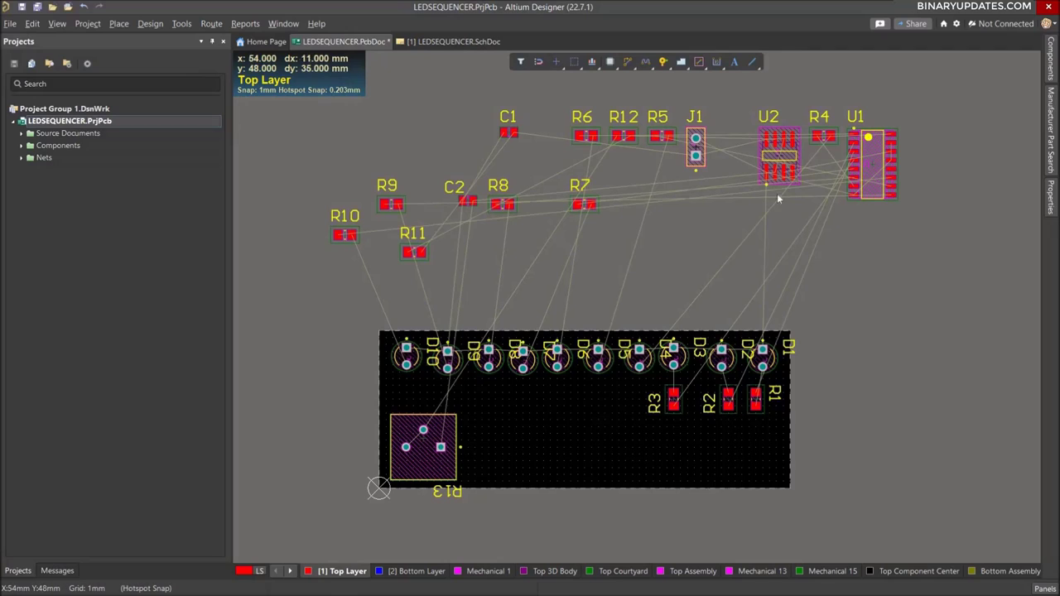
drag(826, 139, 642, 404)
key(space)
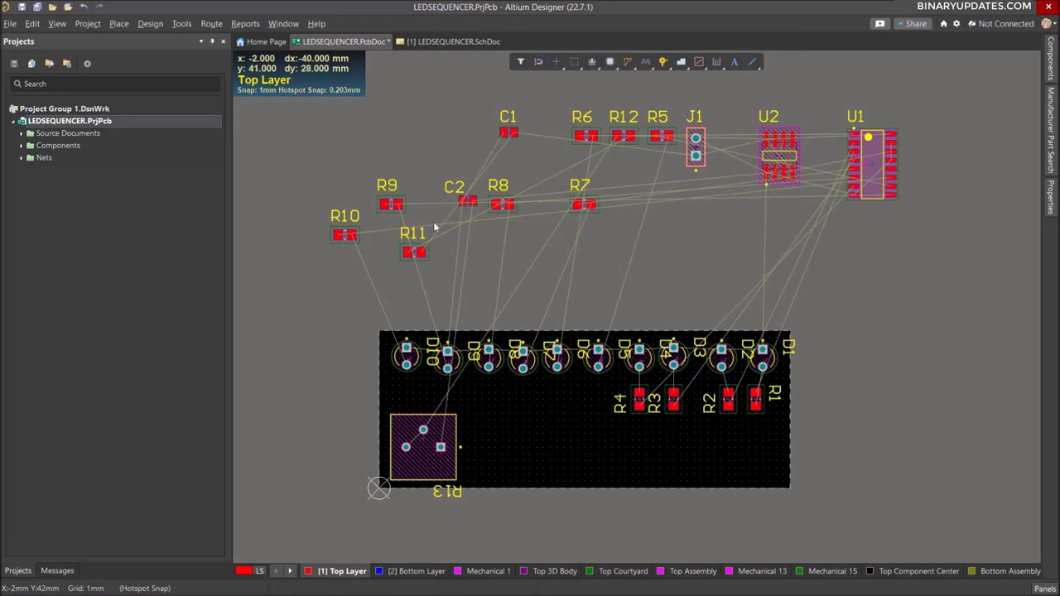
- Place R5 vertically below D5 and R6 vertically below D6, level with R1 to R4
drag(662, 139, 598, 404)
key(space)
key(space)
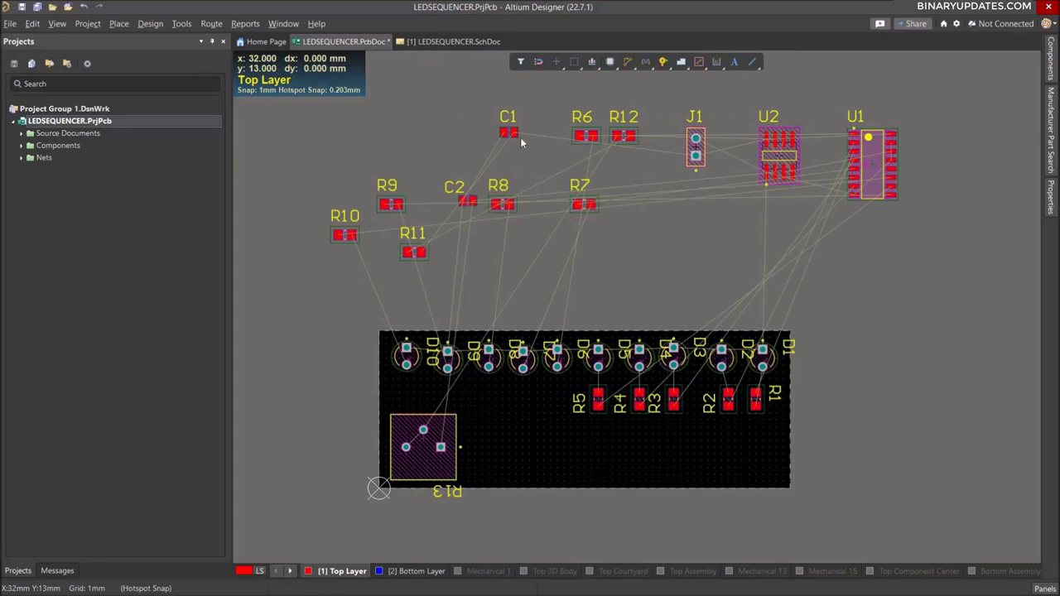
drag(586, 135, 556, 401)
key(space)
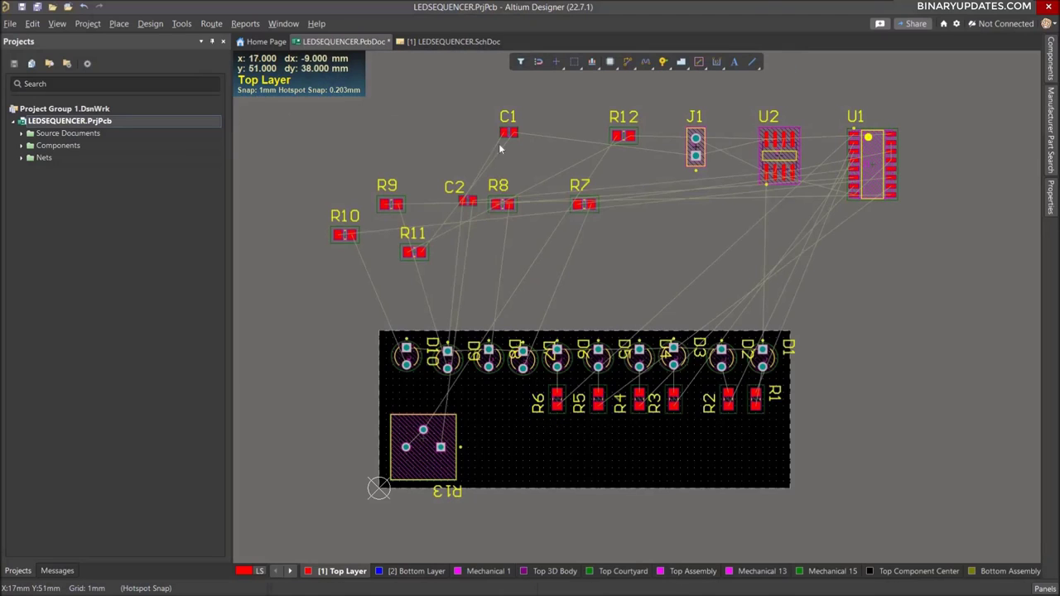
- Place R7, R8, R9 and R10 vertically below D7, D8, D9 and D10 to complete the resistor row
drag(580, 205, 525, 405)
key(space)
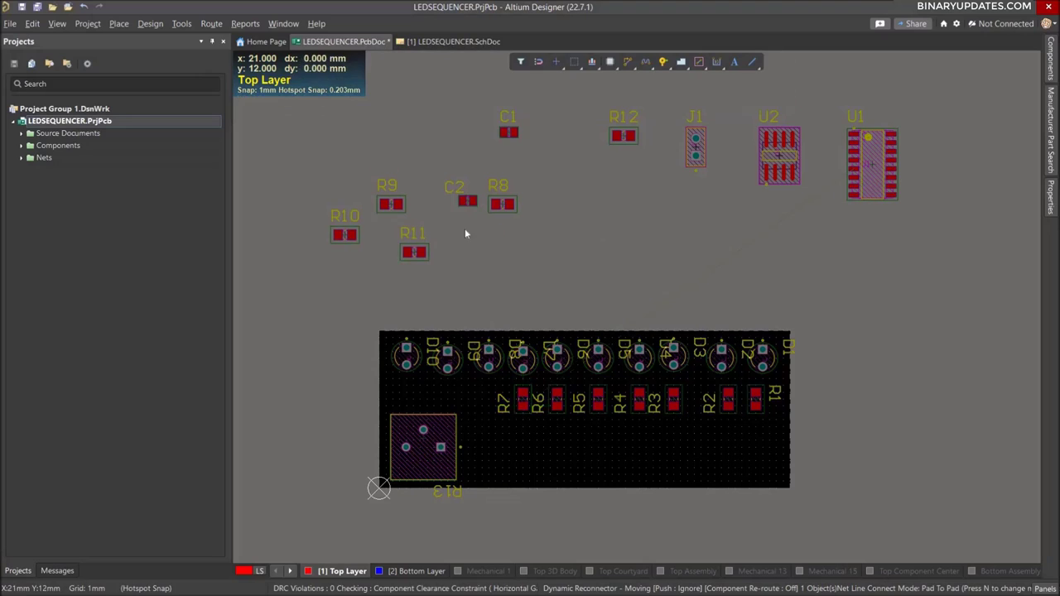
drag(501, 205, 488, 404)
key(space)
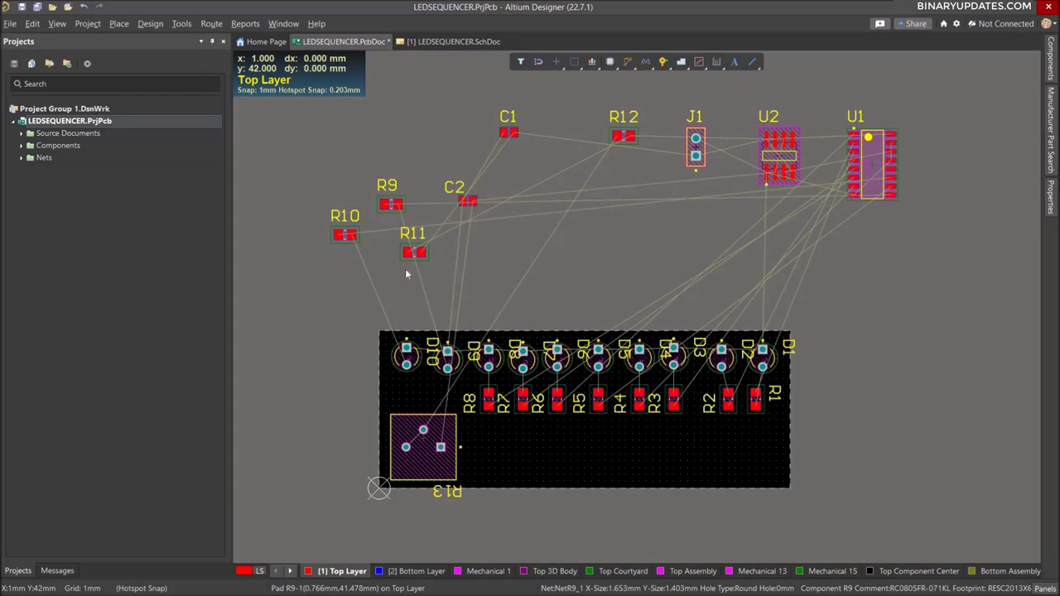
drag(391, 204, 447, 403)
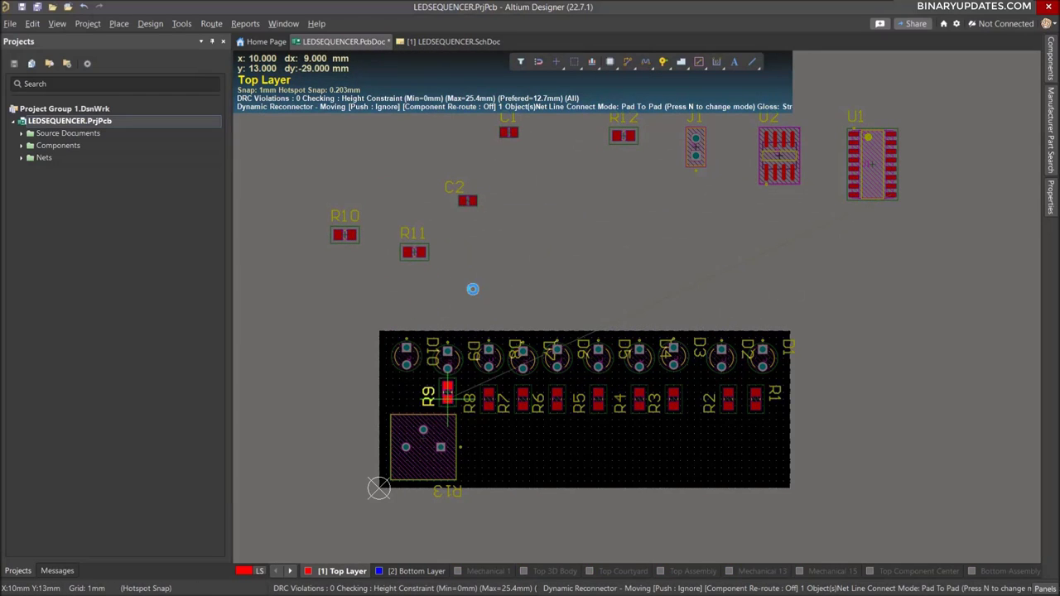
drag(345, 234, 406, 399)
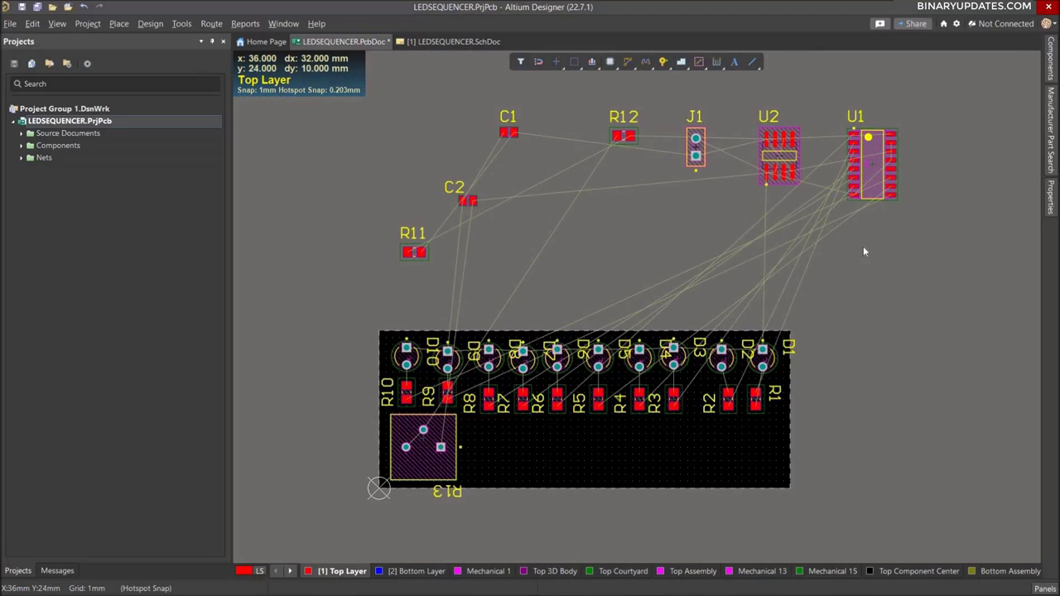
- Place J1 in the board's lower-right corner and U1, rotated to lie horizontally, in the lower middle below R5 to R7
drag(694, 142, 769, 452)
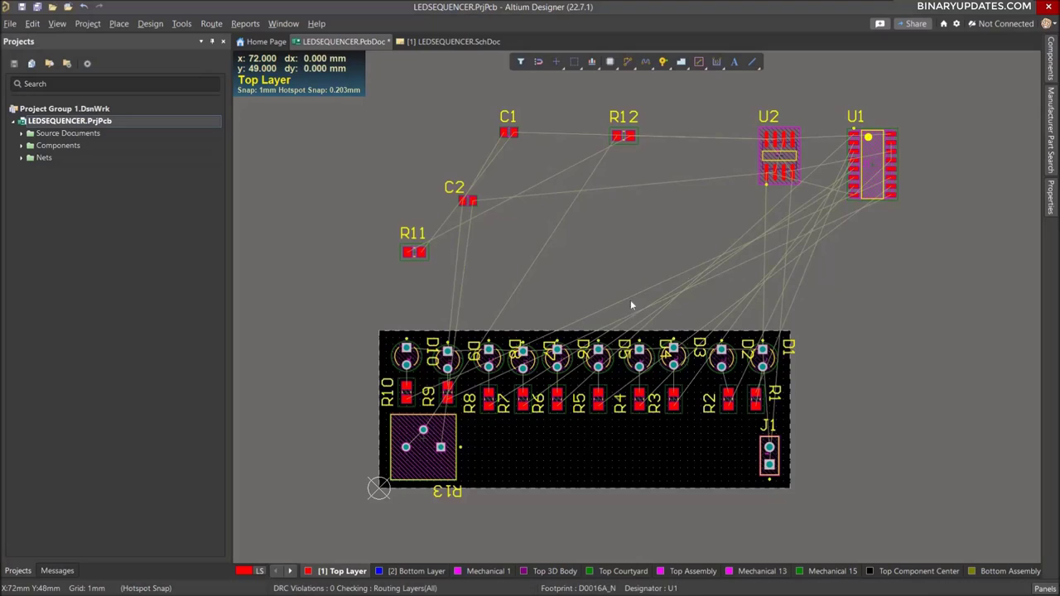
drag(873, 160, 561, 462)
key(space)
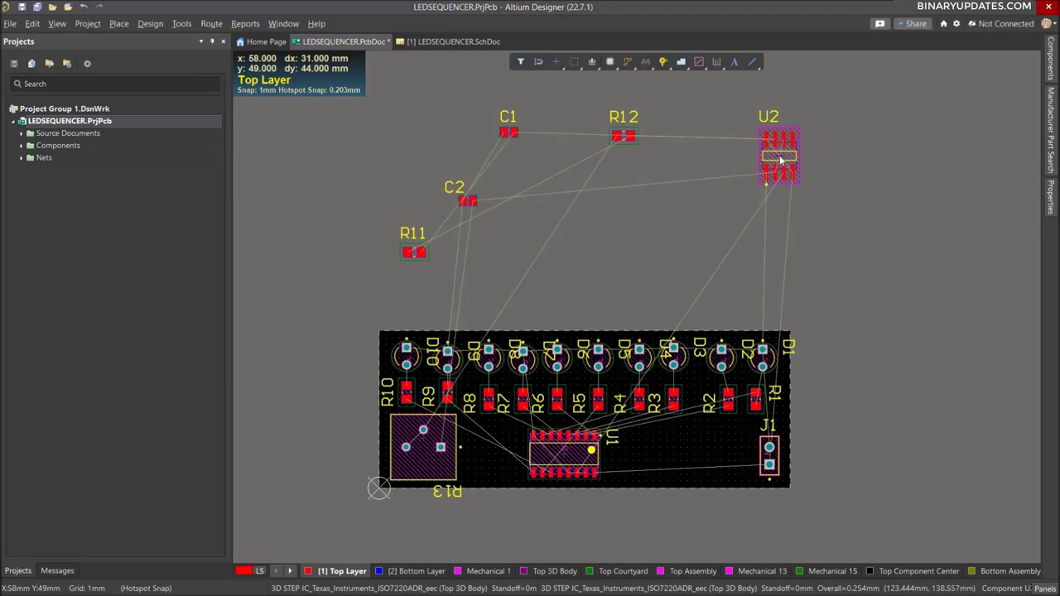
- Place U2, rotated upright, between U1 and J1, and stack C2 above C1 between U2 and J1
drag(760, 170, 680, 461)
key(space)
key(space)
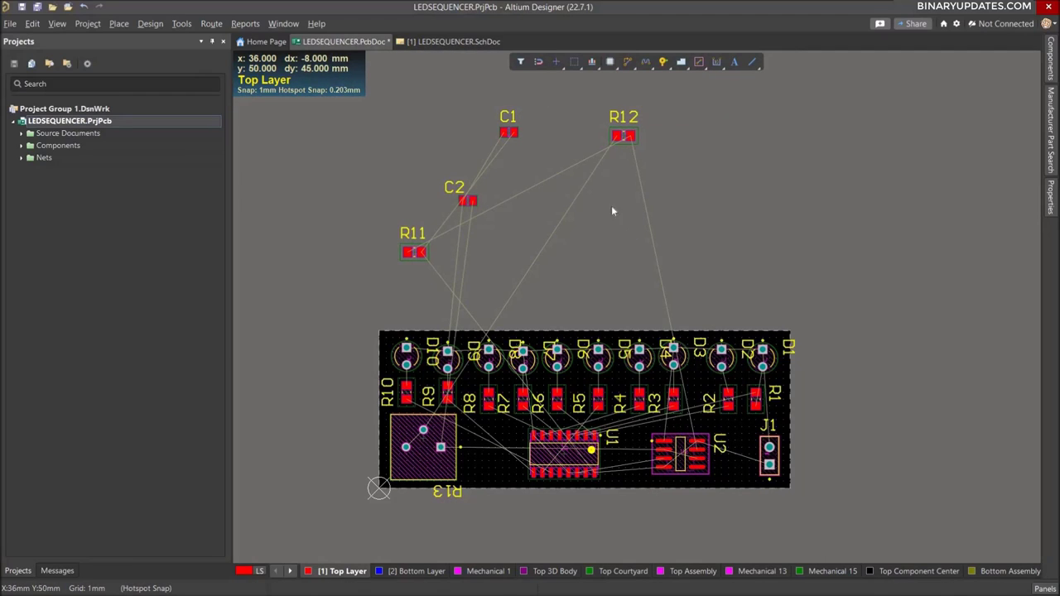
drag(505, 136, 743, 448)
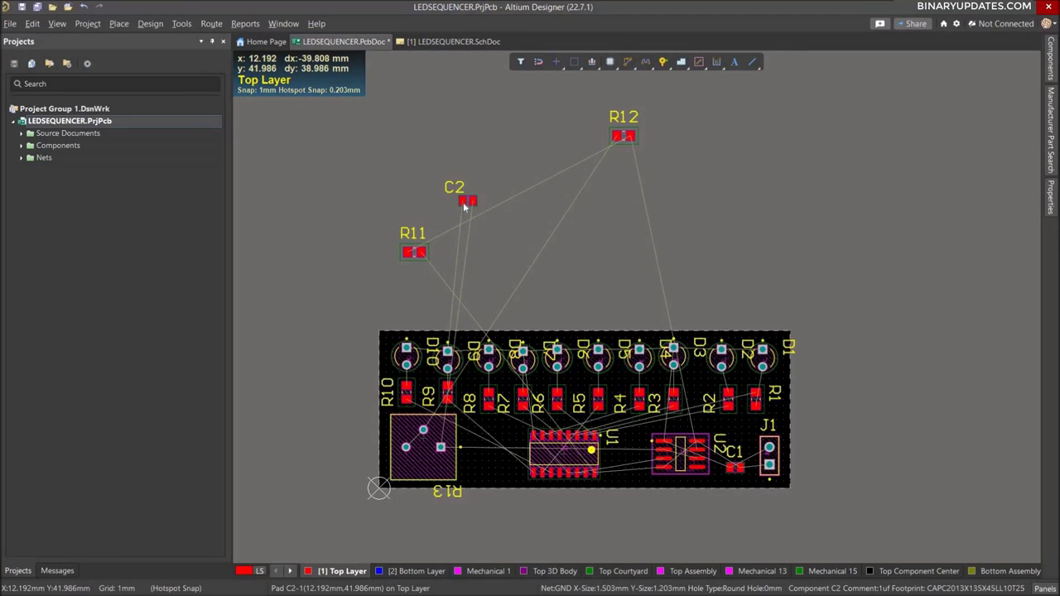
drag(466, 202, 733, 441)
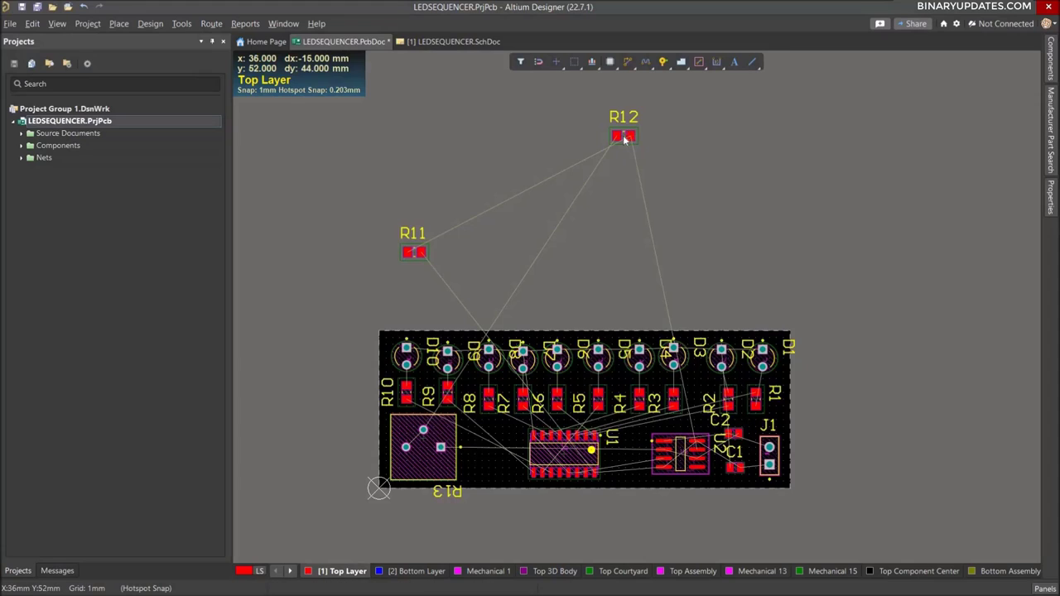
- Place R12 and R11 horizontally between U1 and U2, with R12 above R11
drag(626, 138, 625, 460)
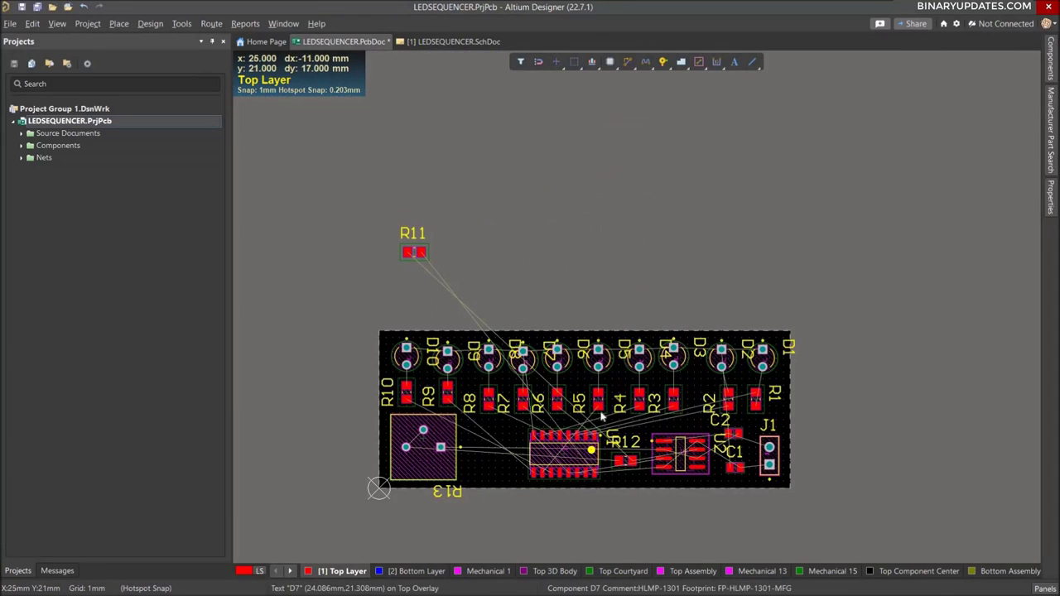
drag(627, 463, 627, 443)
drag(414, 252, 622, 470)
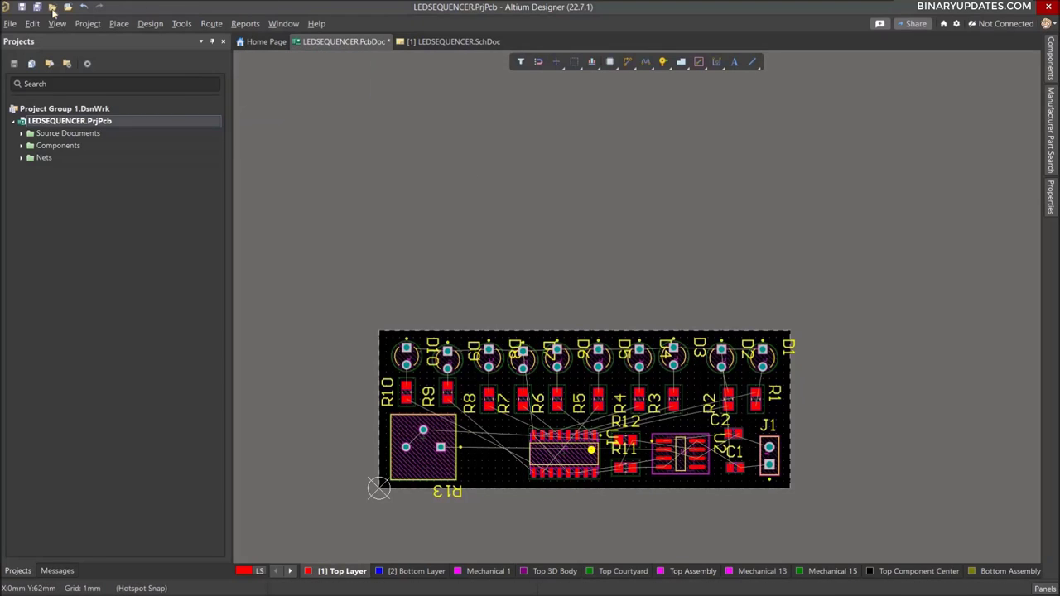
- Fit the board in view and hide the designators of all ten LEDs, D1 to D10
click(56, 24)
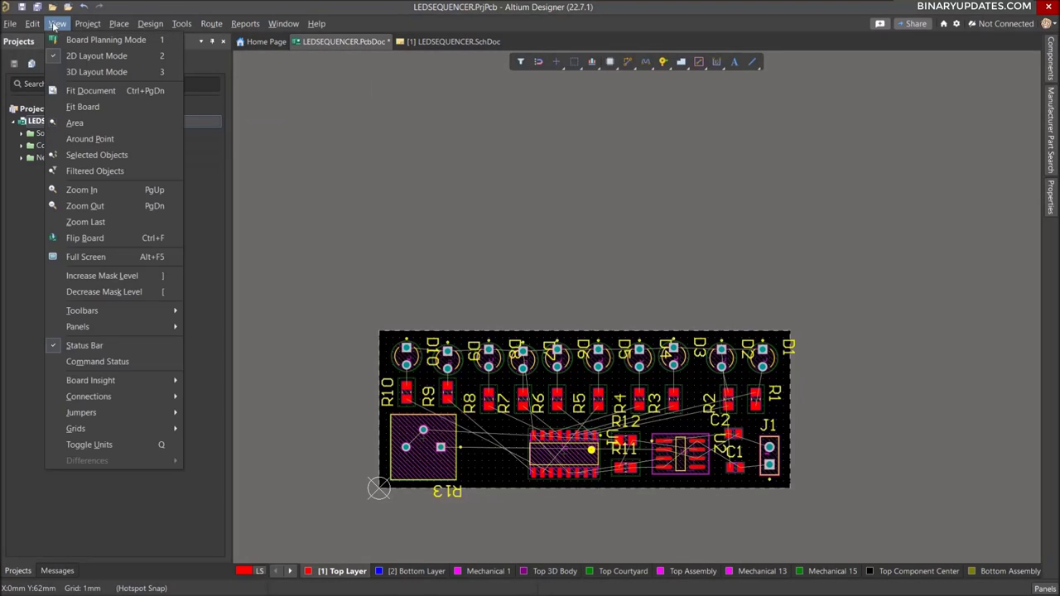
click(106, 107)
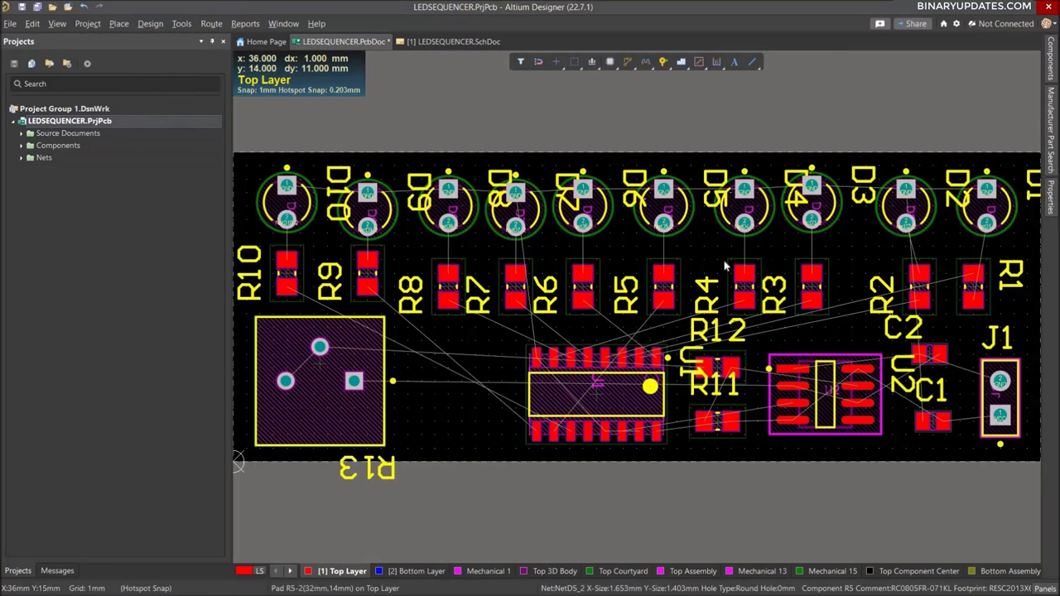
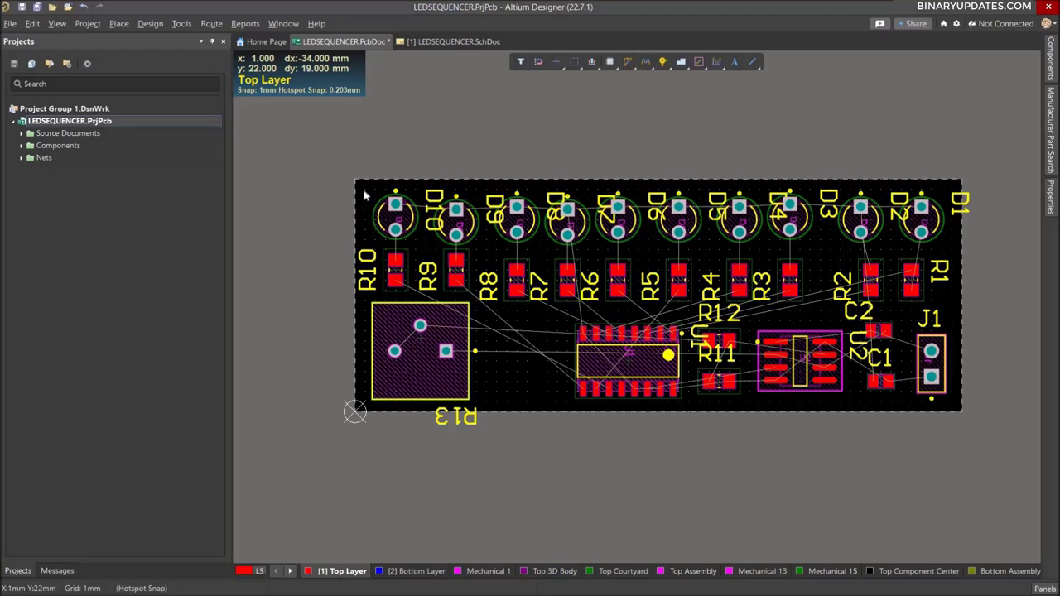
drag(363, 190, 977, 249)
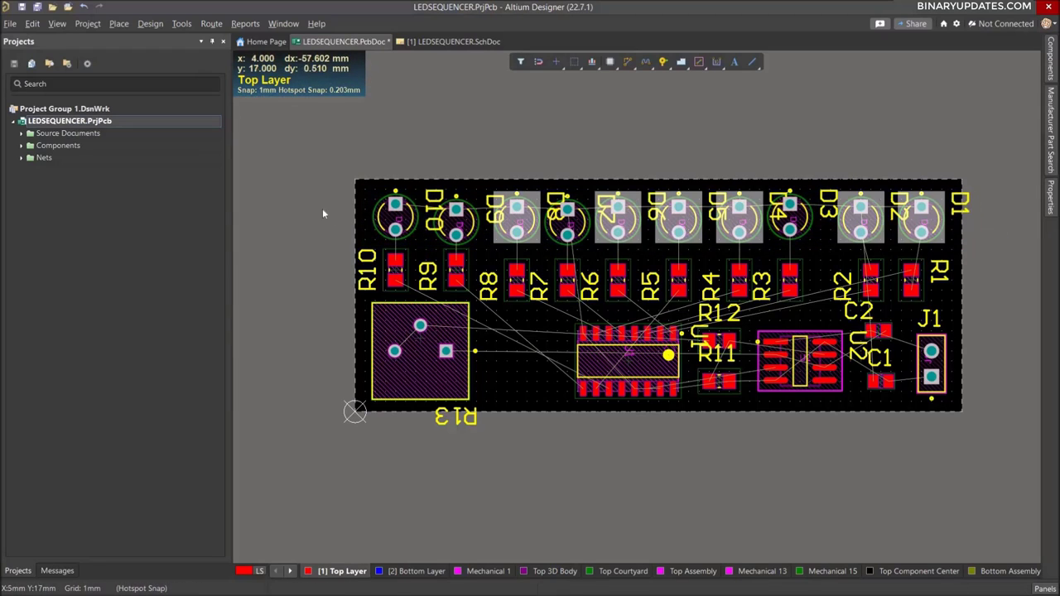
drag(324, 157, 980, 256)
click(1050, 198)
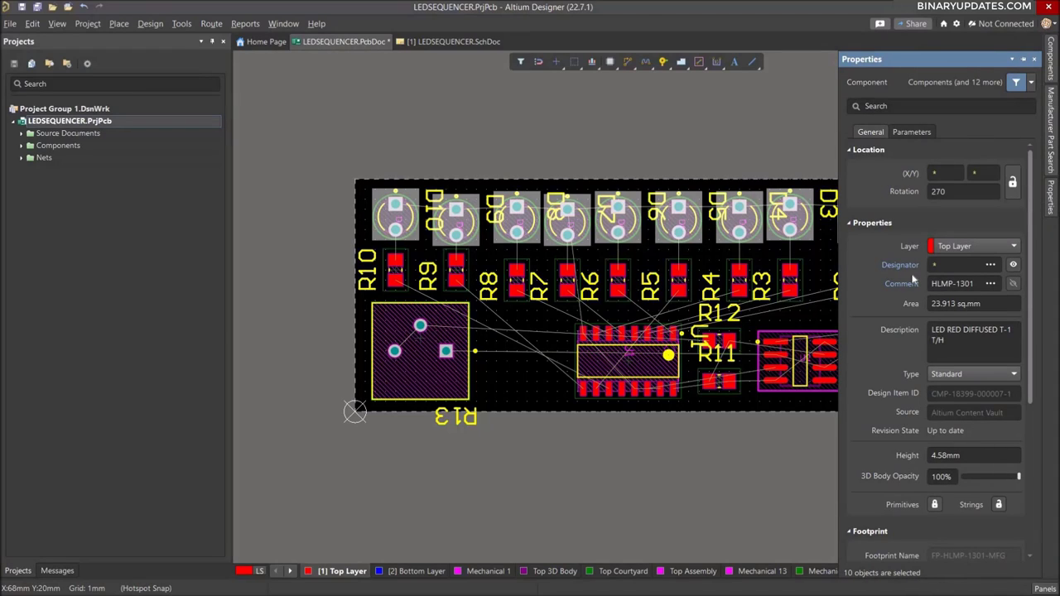
click(1014, 265)
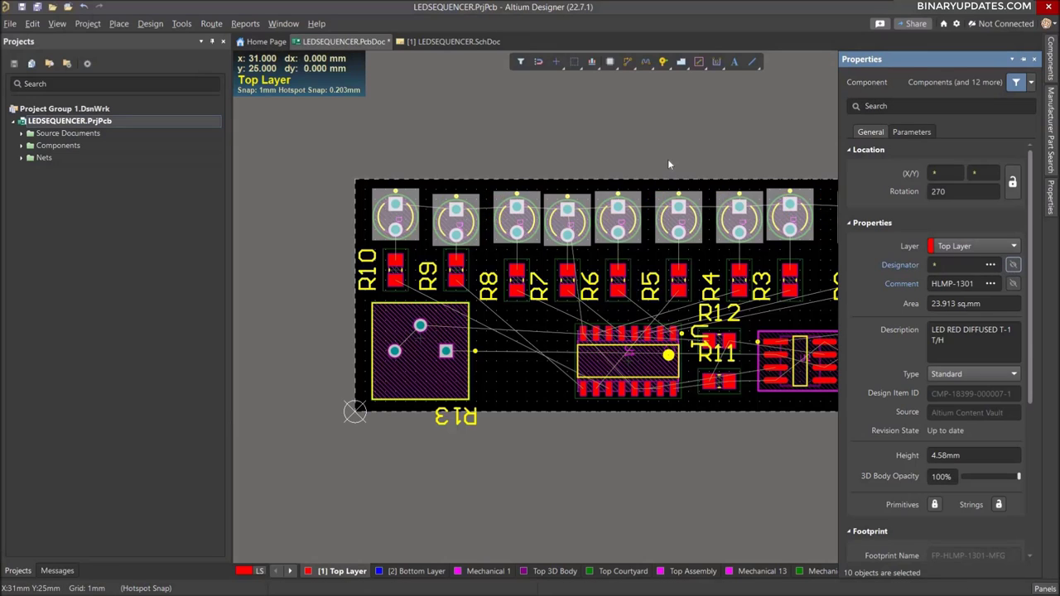
click(667, 159)
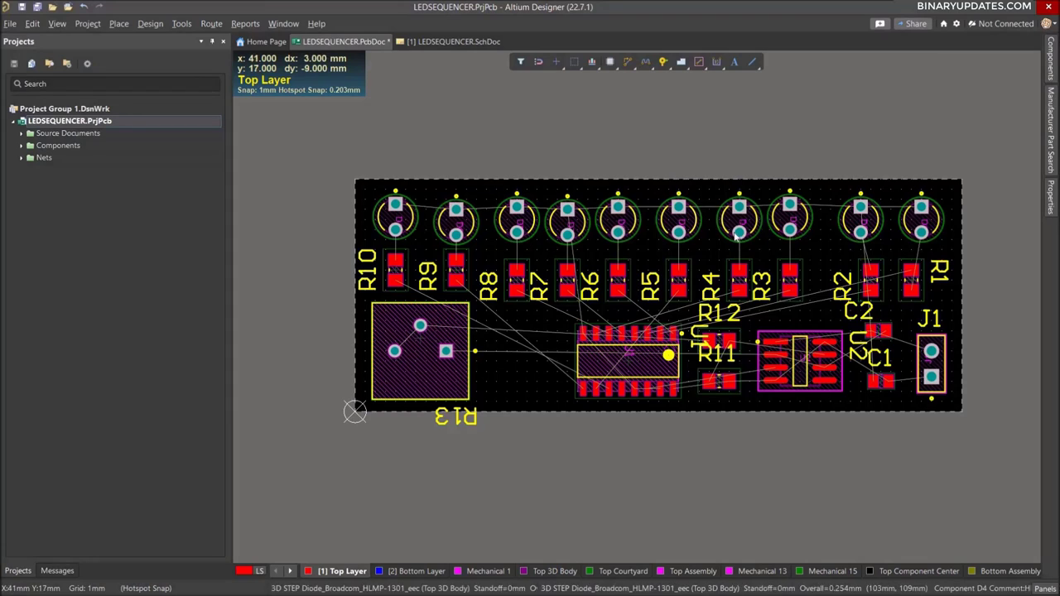
ctrl+scroll(807, 240, up, 1)
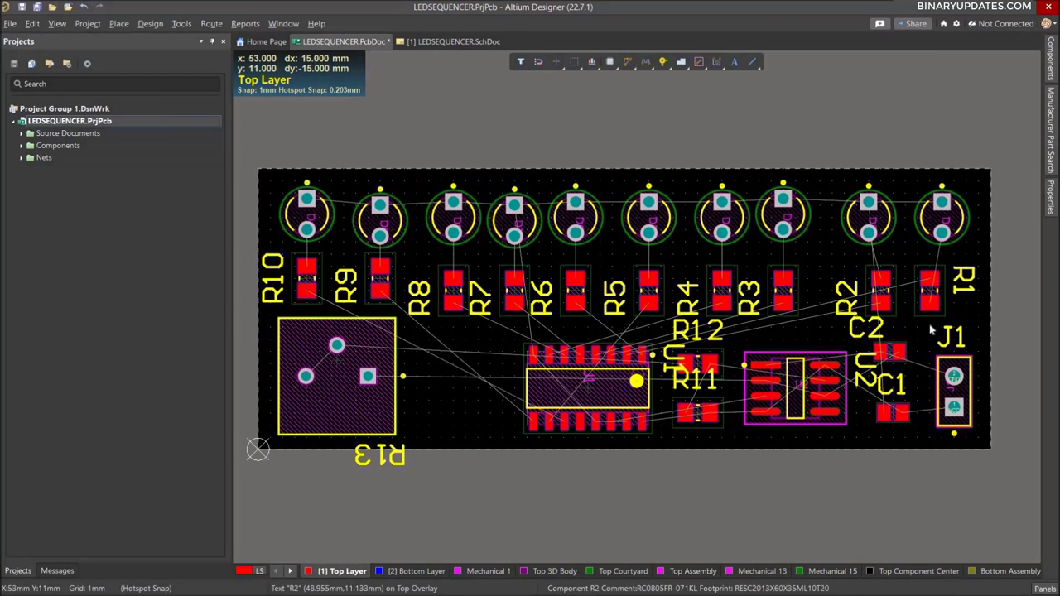
drag(869, 222, 880, 224)
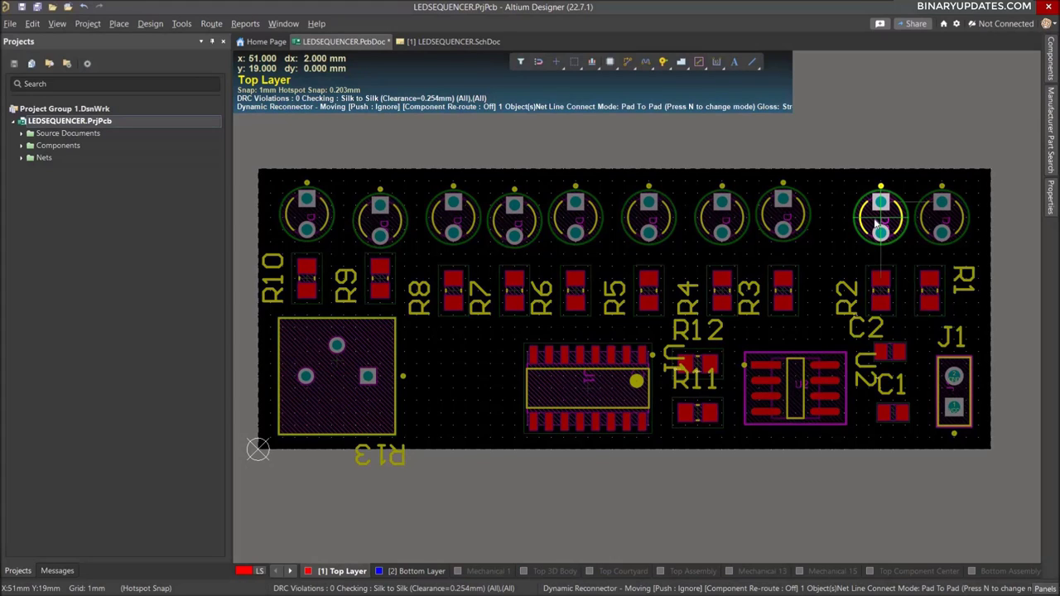
key(Escape)
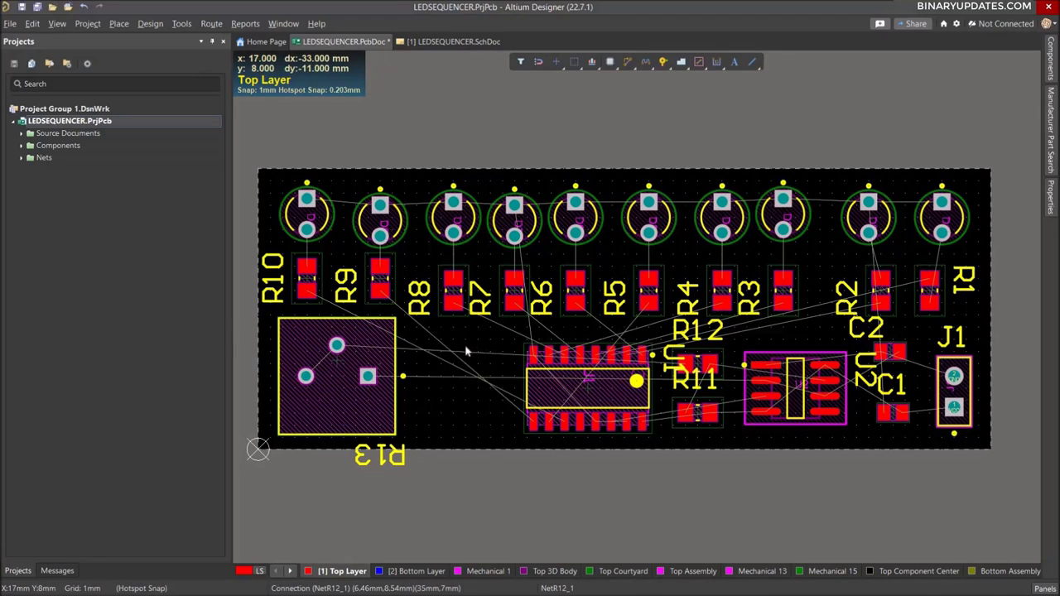
- Set the snap grid to 0.500 mm and align D1 to D4 near the board's upper edge at 5.5 mm spacing
key(g)
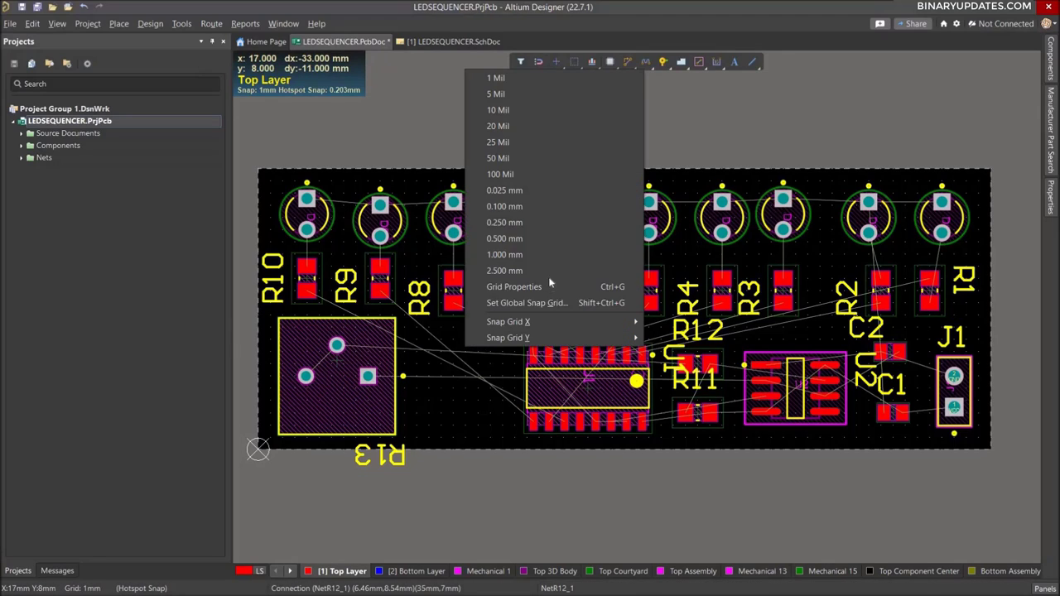
click(521, 240)
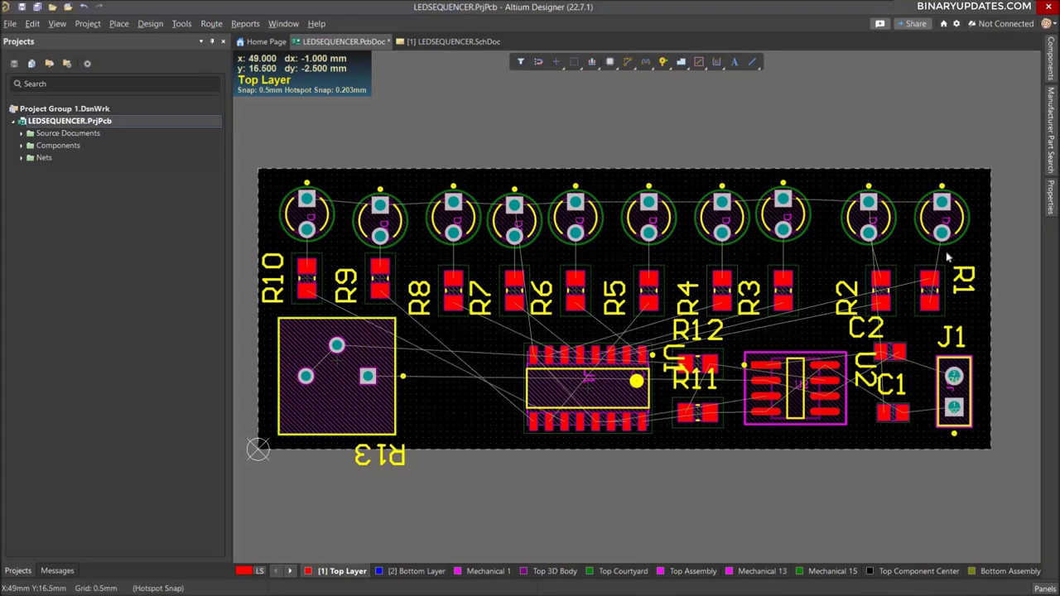
drag(939, 233, 939, 227)
drag(872, 220, 878, 216)
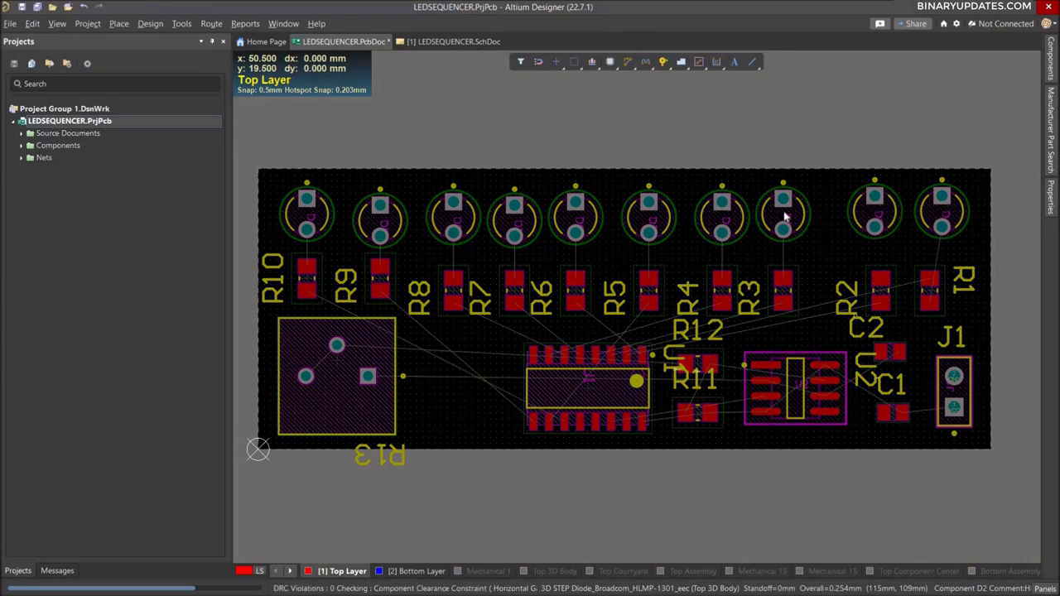
drag(793, 217, 812, 217)
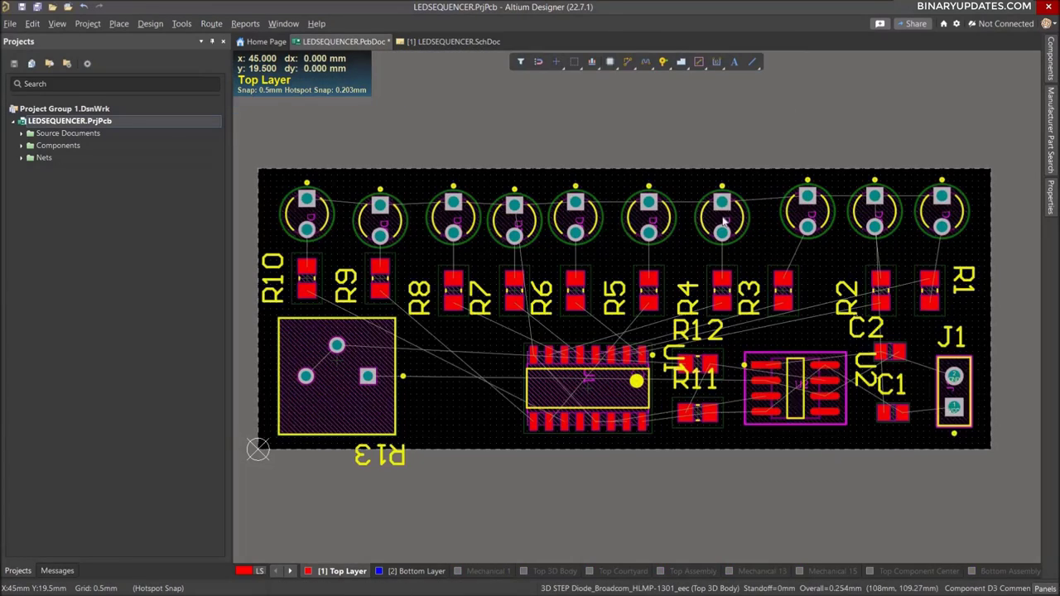
drag(722, 217, 743, 217)
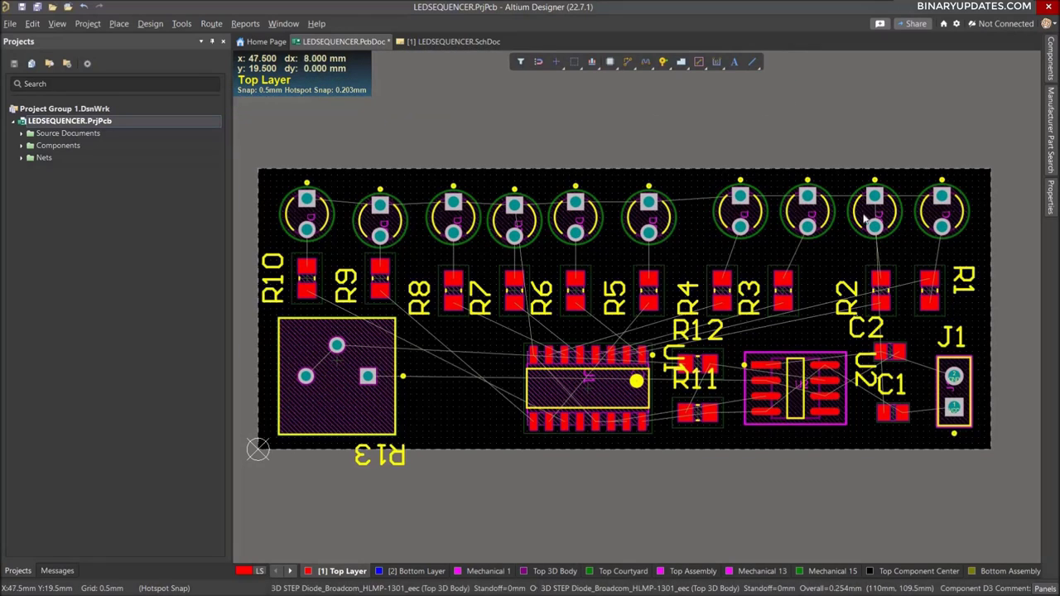
- Shift D5 to D10 into line with D1 to D4, keeping the 5.5 mm spacing across the LED row
drag(661, 217, 686, 217)
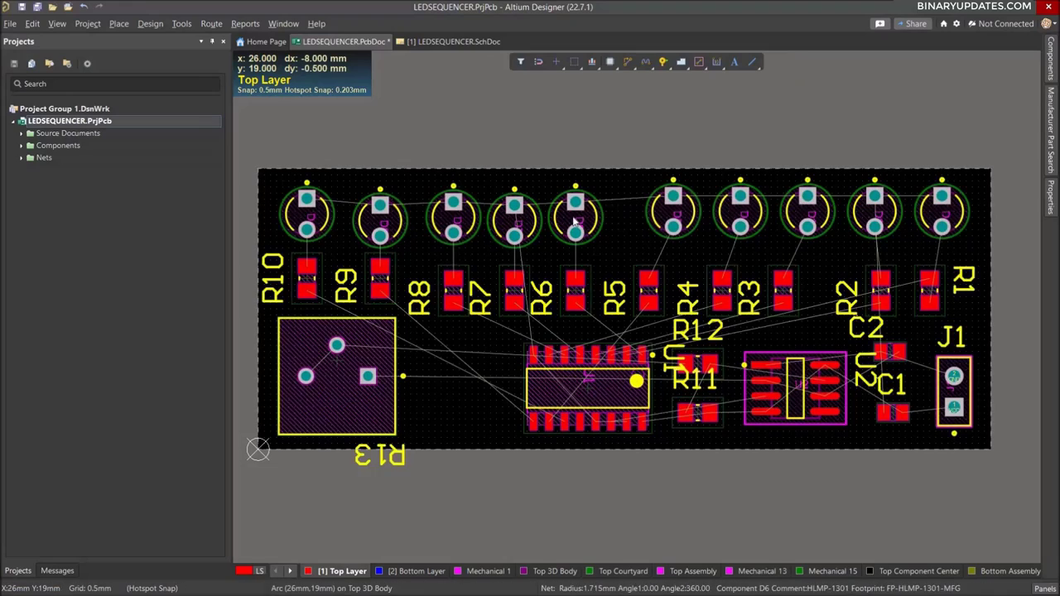
drag(575, 229, 608, 217)
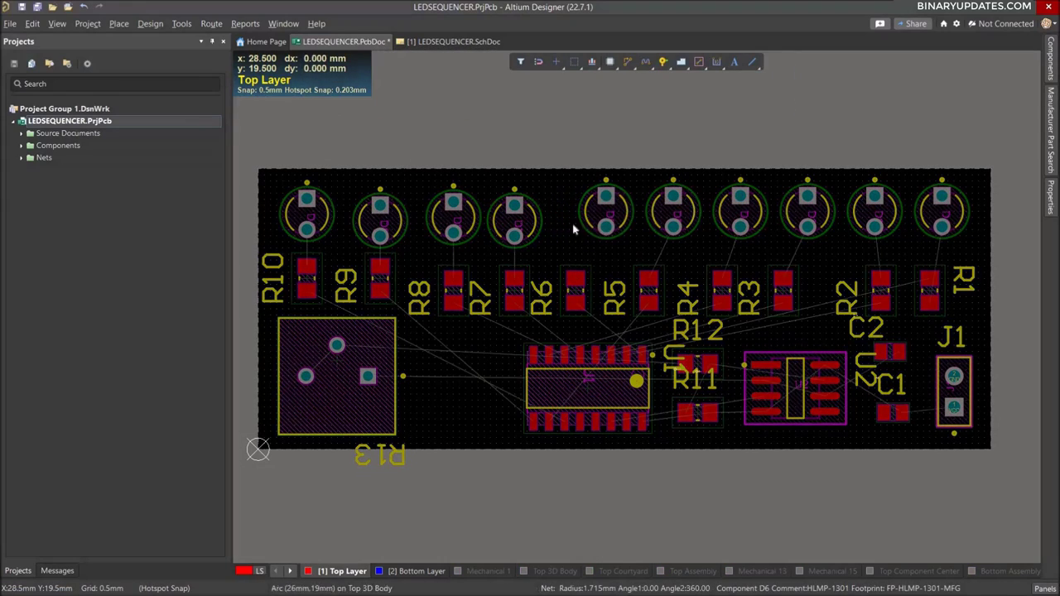
drag(514, 217, 539, 217)
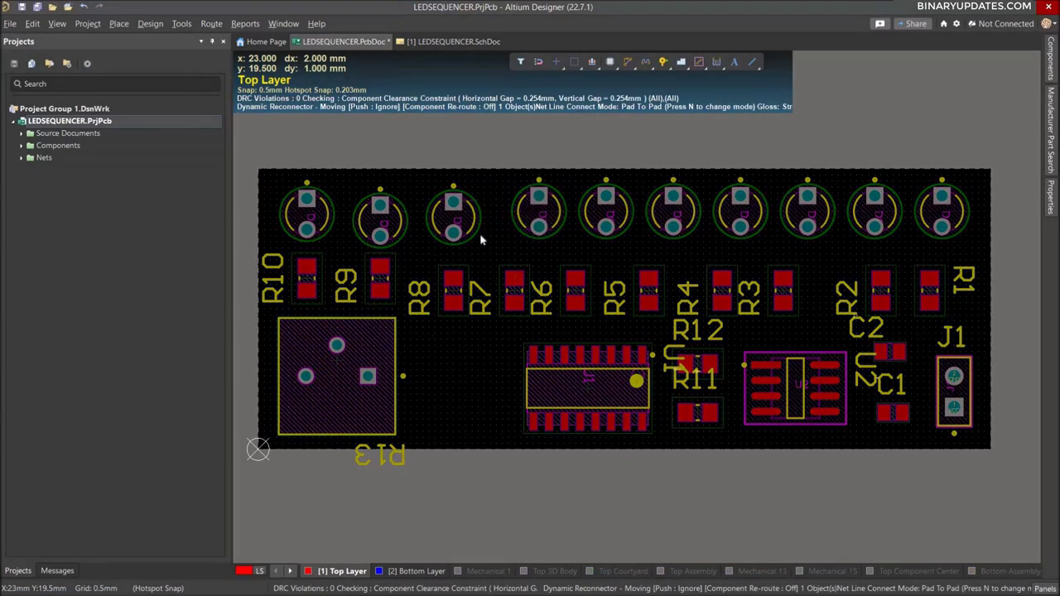
drag(455, 221, 472, 221)
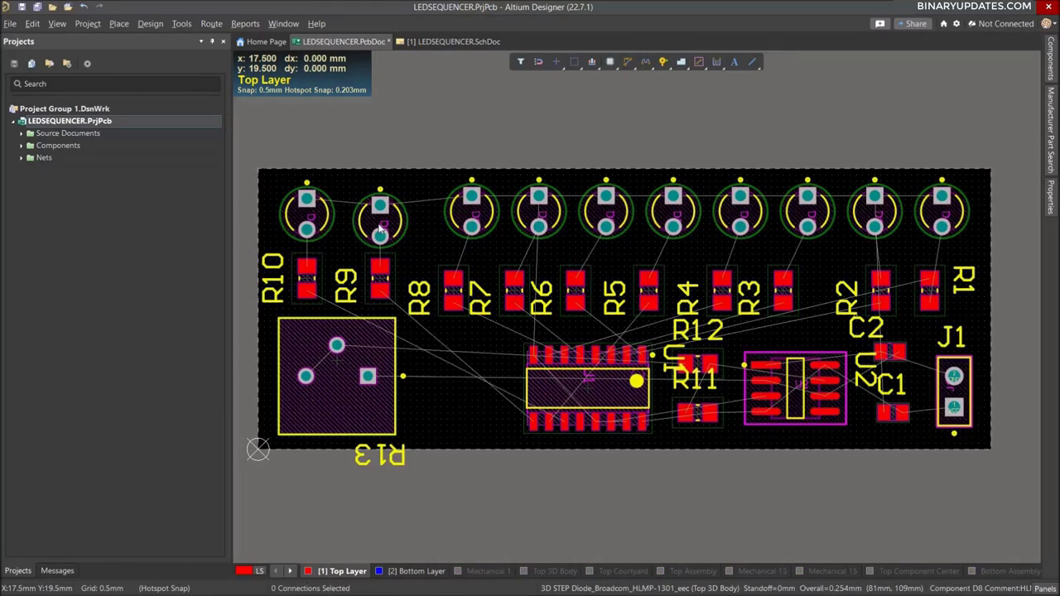
drag(379, 229, 404, 229)
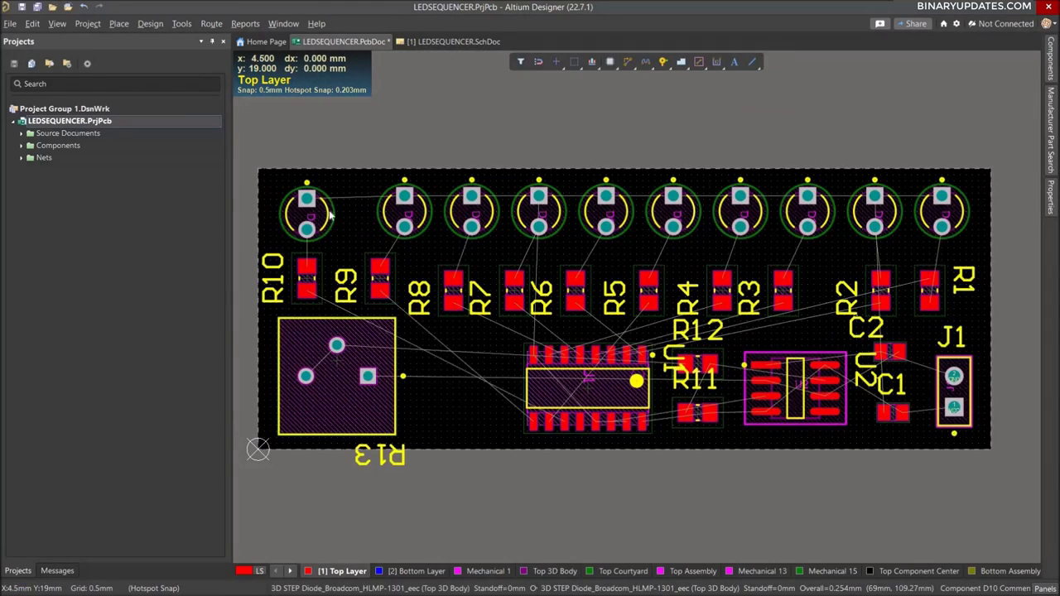
drag(328, 215, 360, 215)
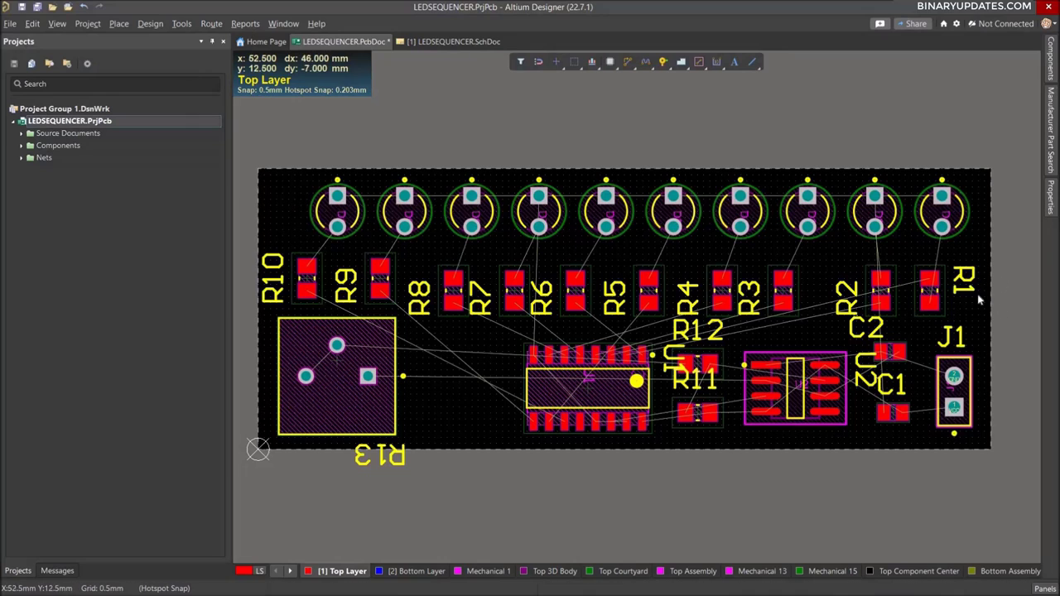
- Position R1 to R5 vertically beneath LEDs D1 to D5, with their designators upright beside them
drag(929, 296, 946, 284)
key(space)
key(space)
drag(879, 284, 875, 284)
drag(782, 284, 809, 285)
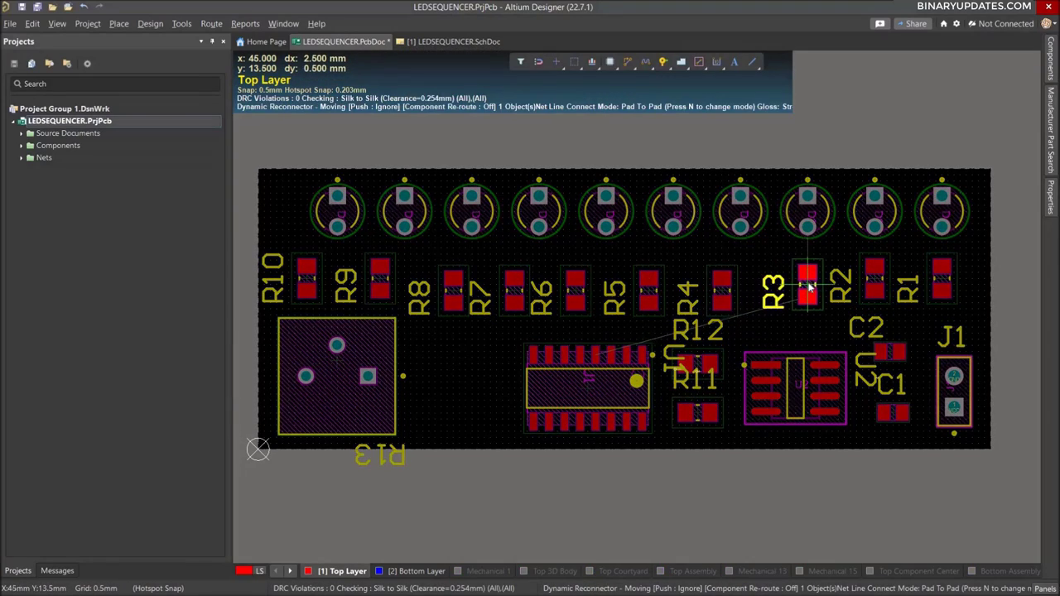
drag(725, 292, 743, 283)
drag(649, 286, 678, 283)
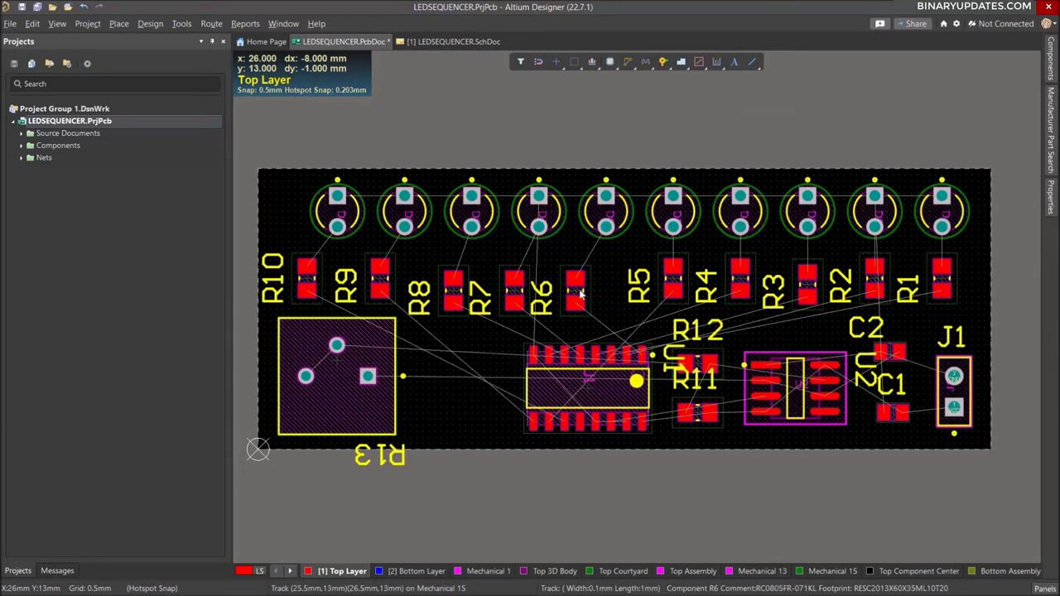
- Shift R6 to R10 so each resistor sits directly beneath its matching LED, D6 to D10
drag(581, 287, 614, 285)
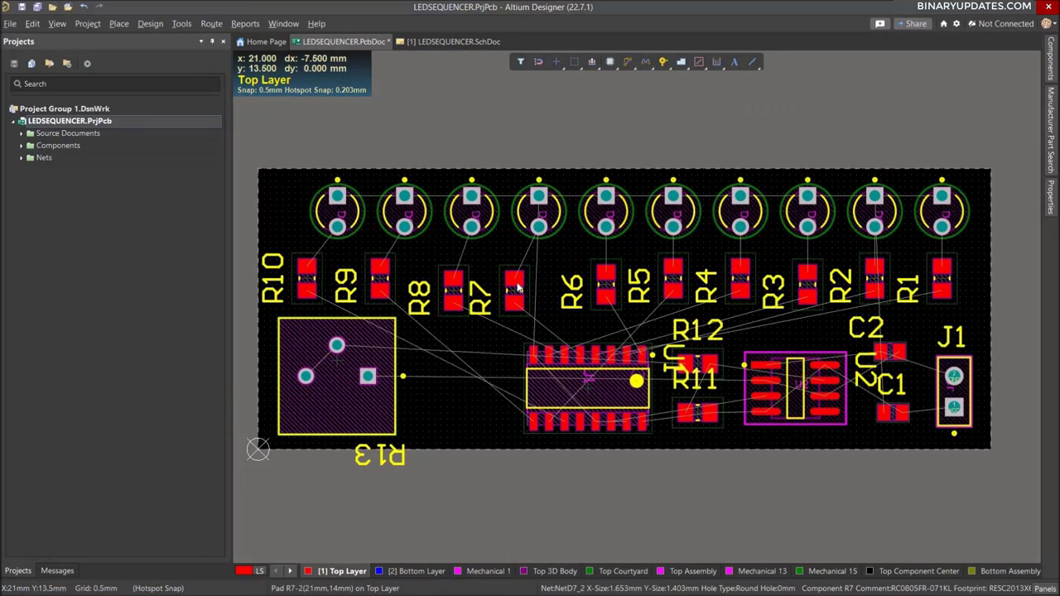
drag(523, 283, 564, 283)
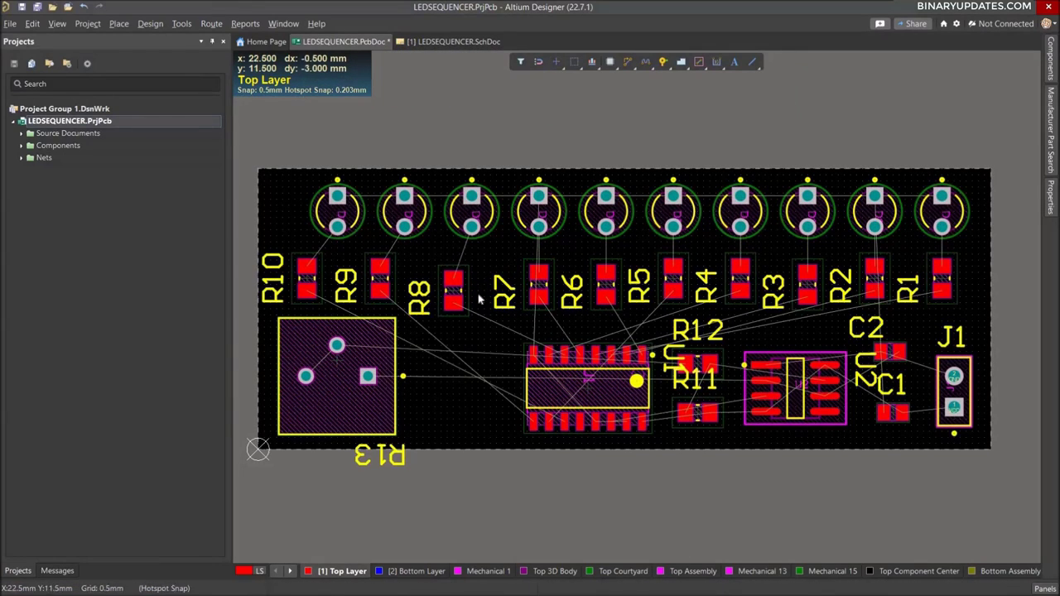
drag(455, 291, 473, 290)
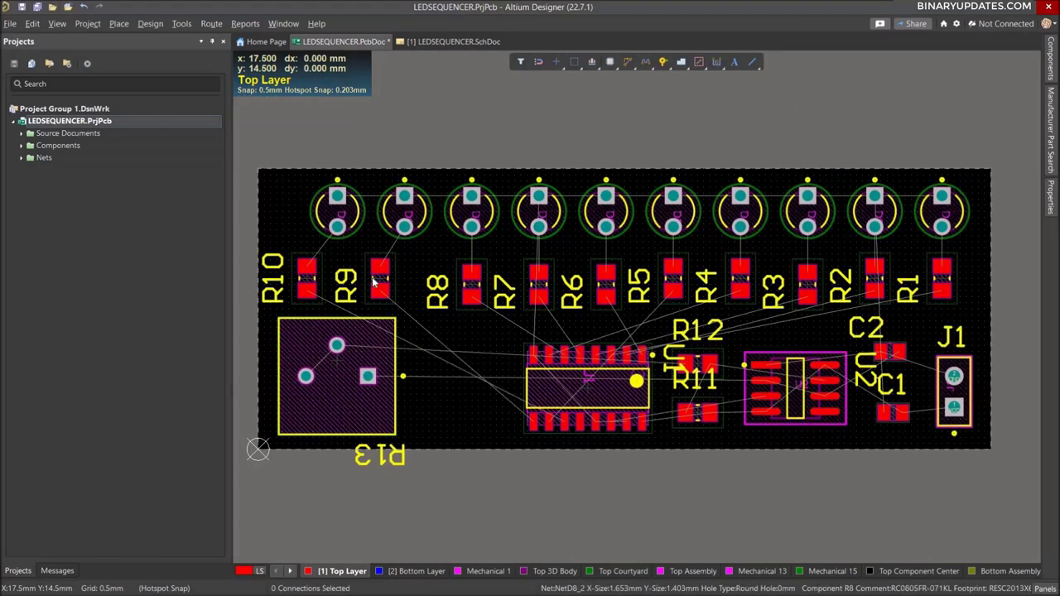
drag(389, 283, 413, 284)
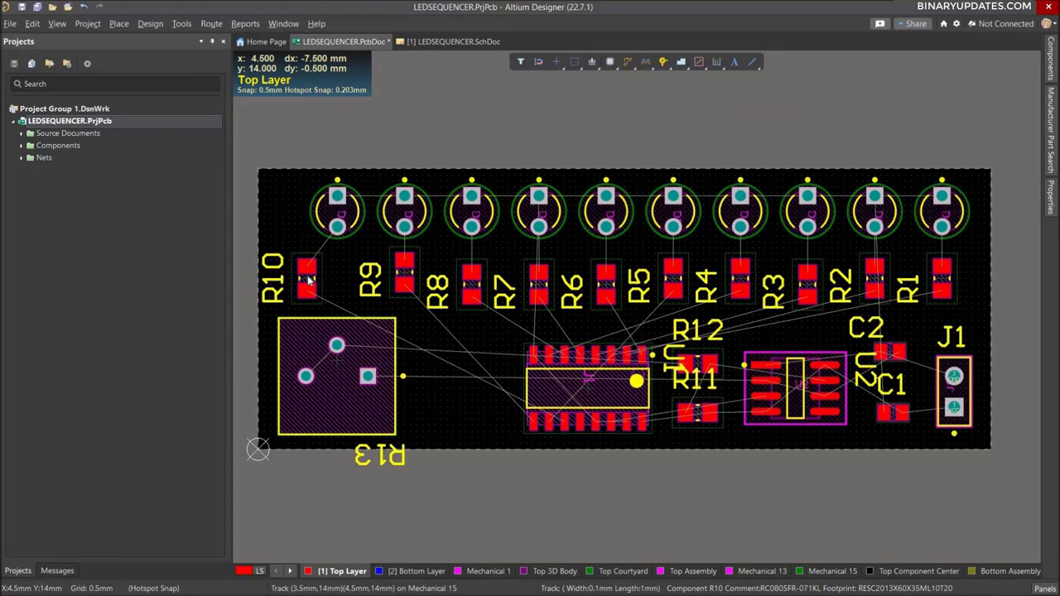
drag(319, 283, 336, 284)
- Level R9, R8, R7, R6 and R3 with the rest of the resistor row at y = 14 mm
drag(404, 282, 406, 282)
drag(473, 273, 473, 274)
drag(540, 285, 539, 284)
drag(606, 284, 606, 285)
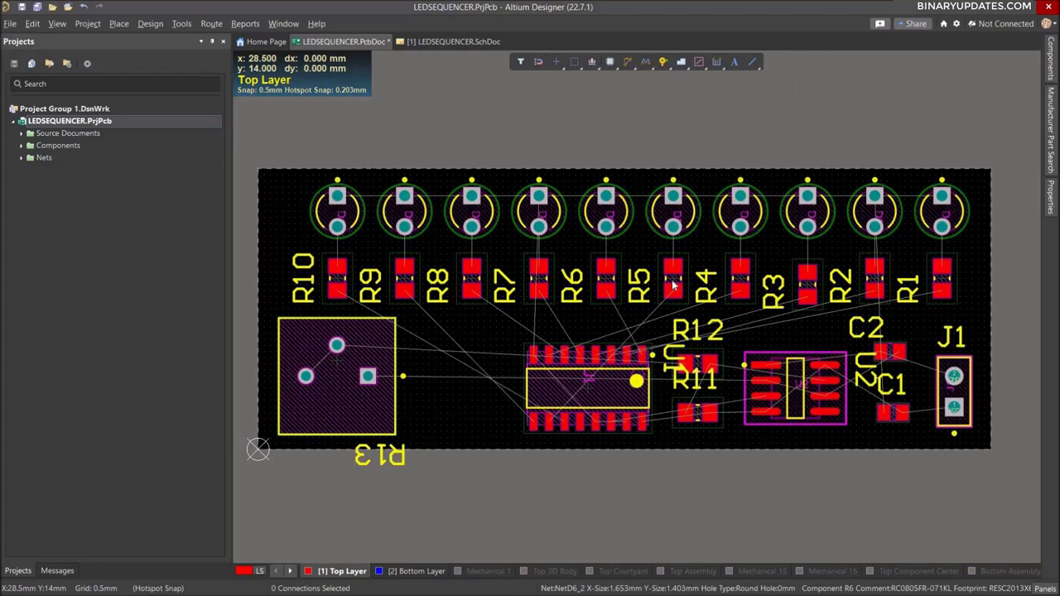
drag(810, 284, 810, 285)
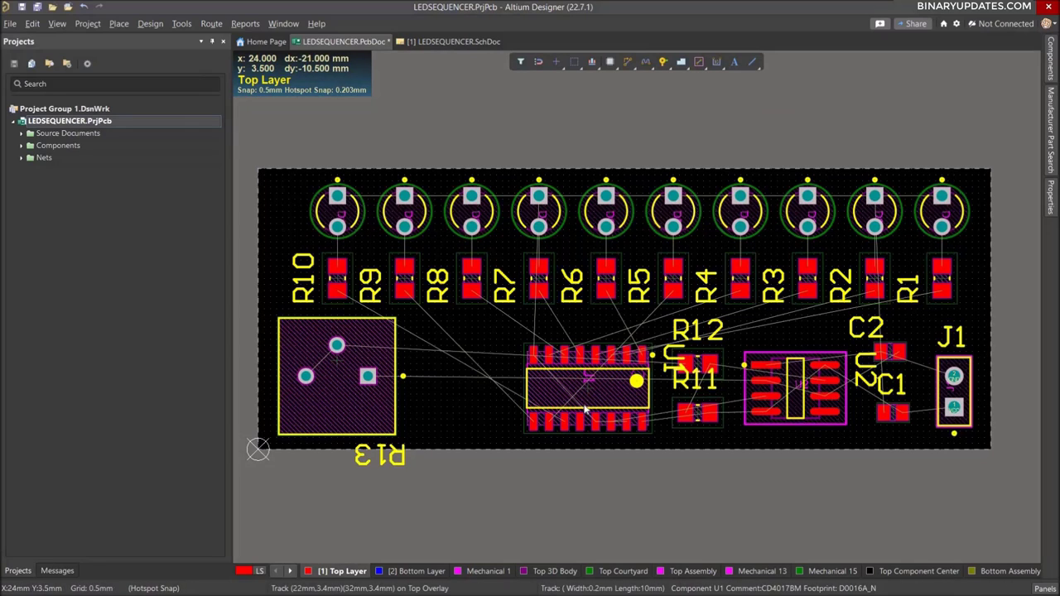
- Move U1 up and away from R11 and R12, centring it at about (24, 6) mm
drag(558, 414, 555, 379)
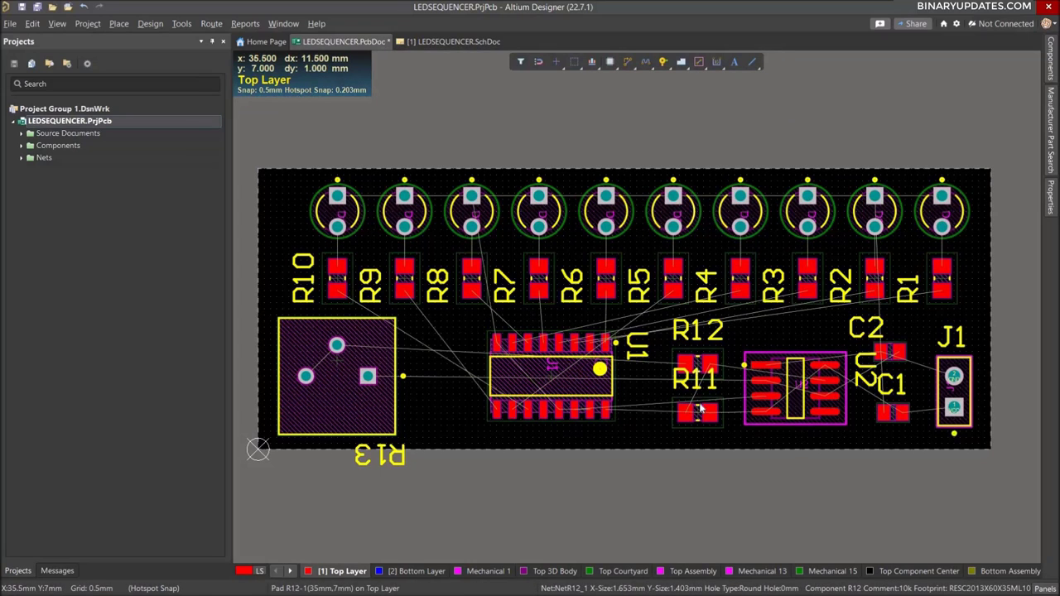
drag(700, 410, 711, 420)
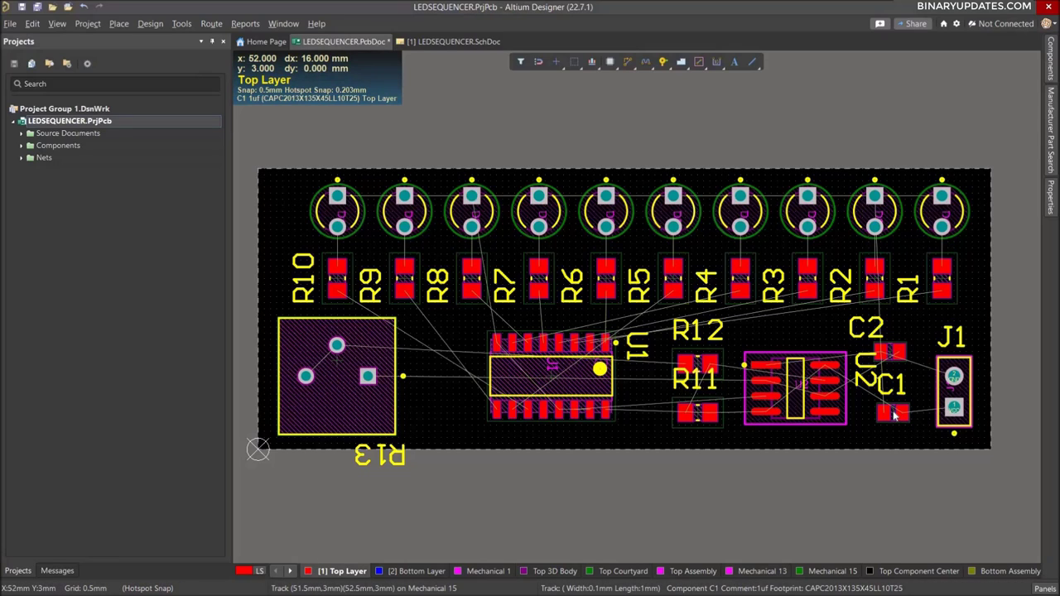
drag(543, 381, 552, 381)
ctrl+scroll(687, 379, up, 3)
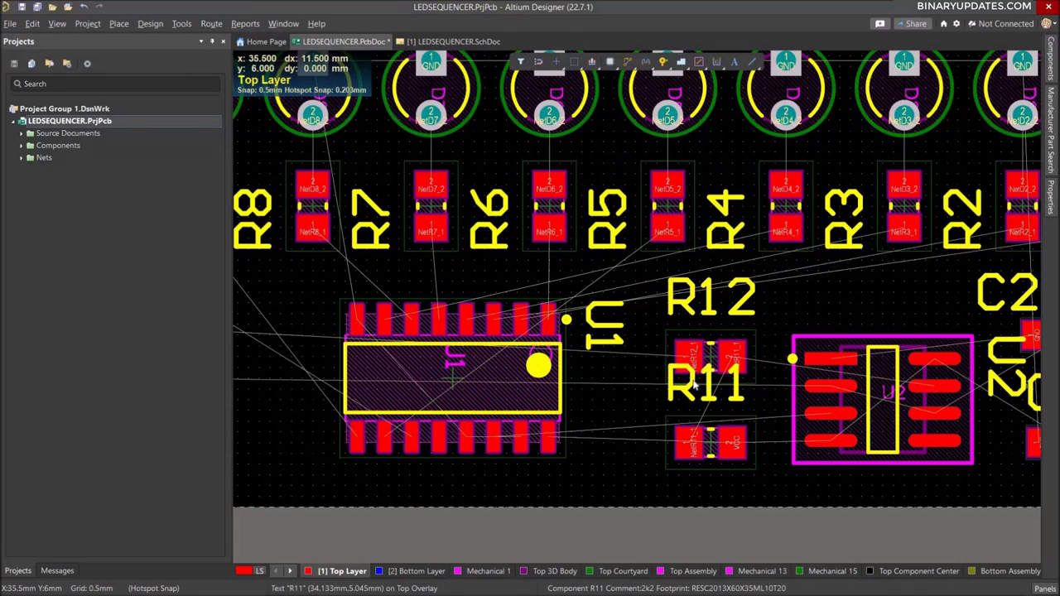
ctrl+scroll(673, 362, down, 3)
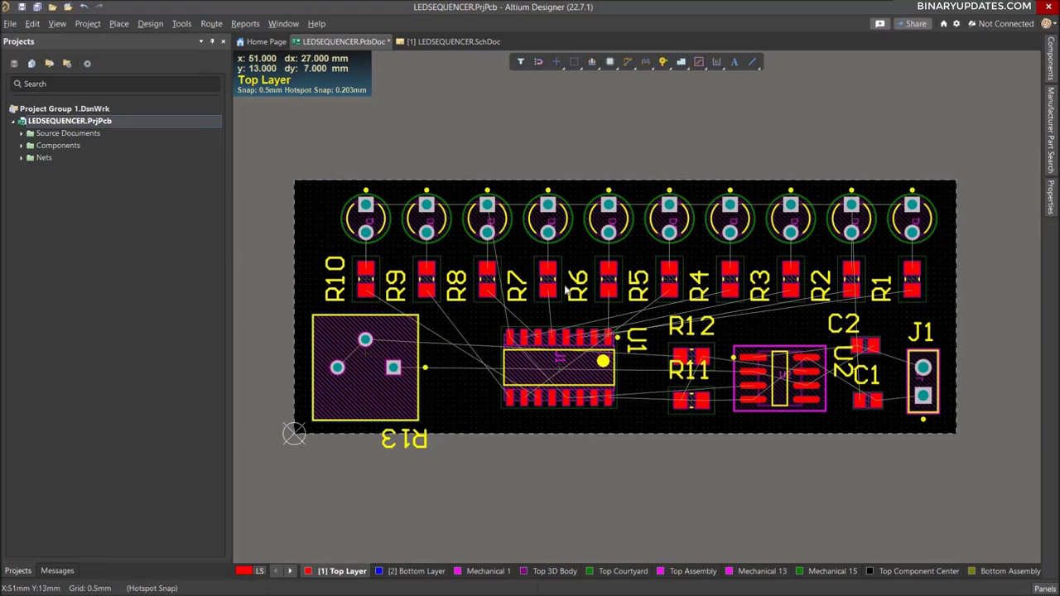
- Hide the designators of the ten resistors R1 to R10 beneath the LED row
double_click(911, 280)
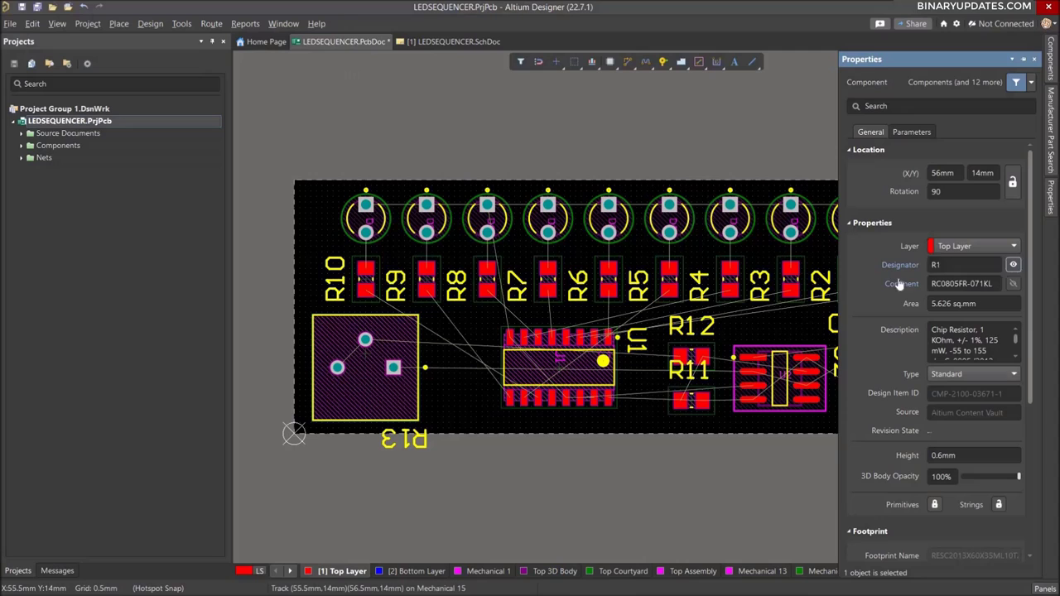
click(740, 151)
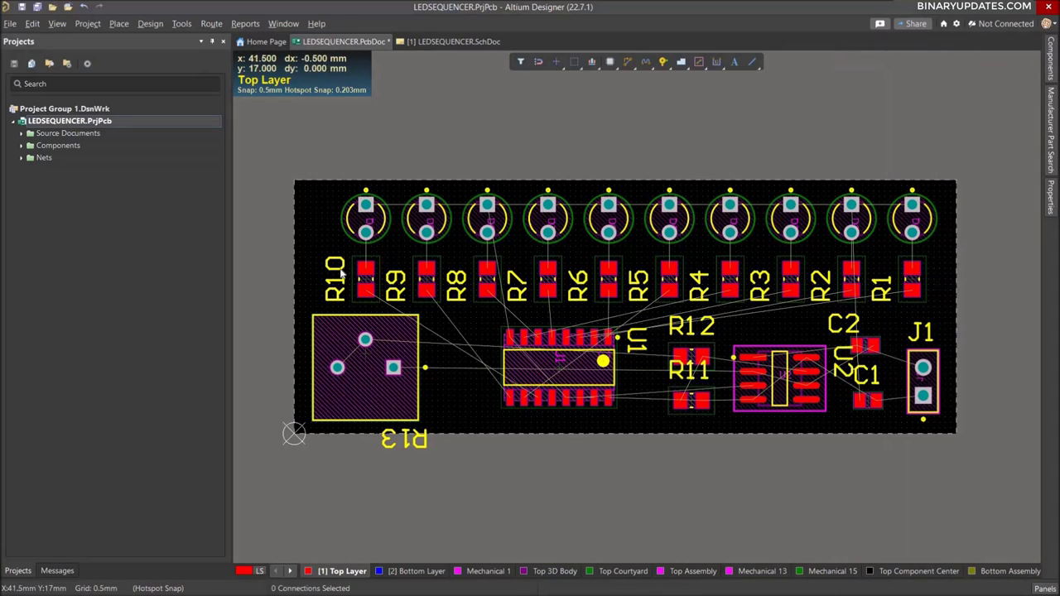
drag(304, 247, 943, 312)
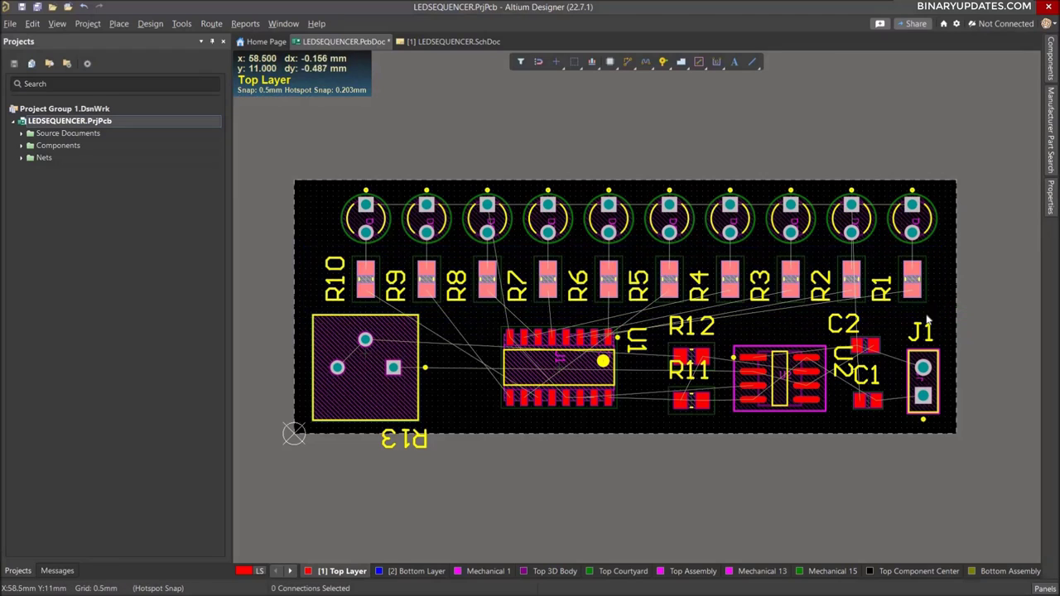
click(1051, 200)
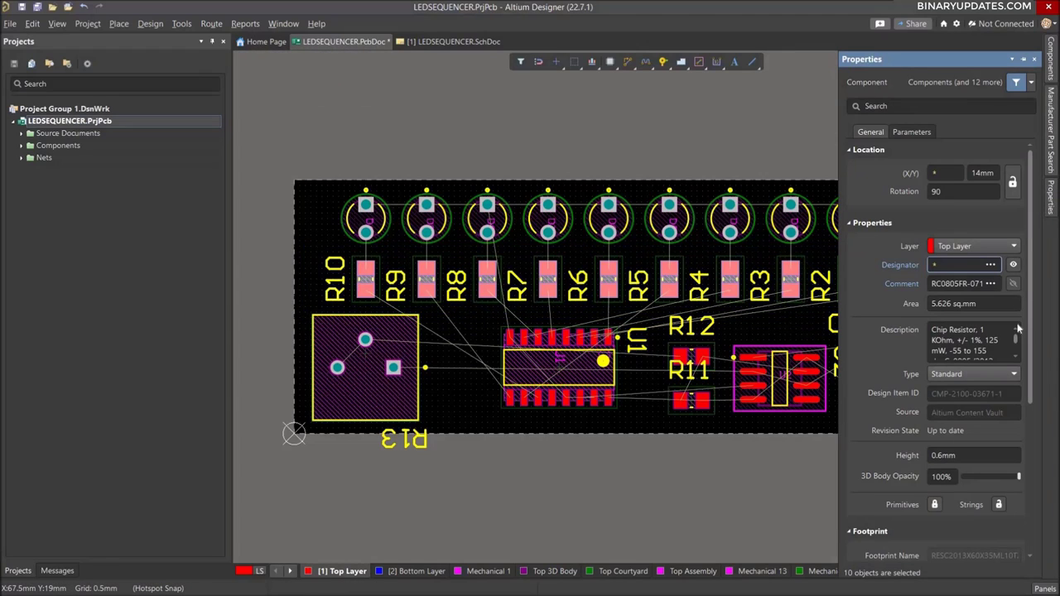
scroll(1020, 348, down, 4)
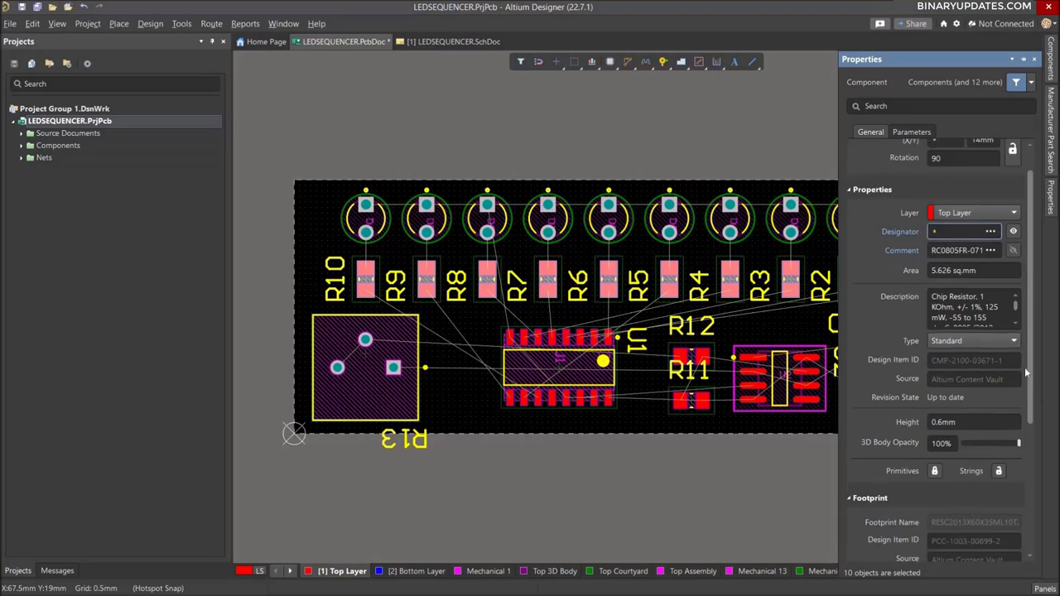
scroll(1026, 337, up, 4)
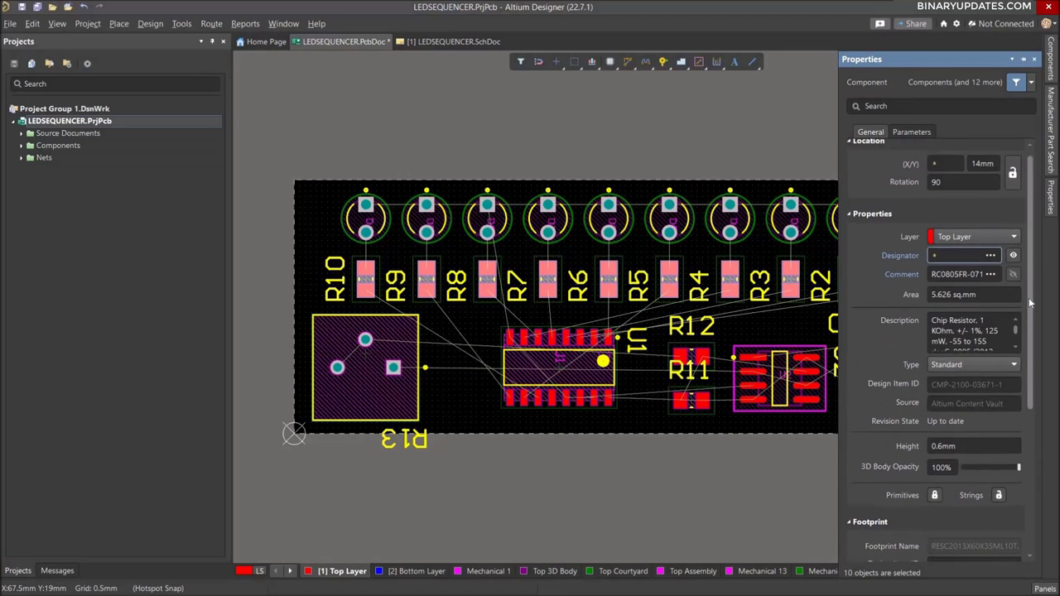
click(1013, 258)
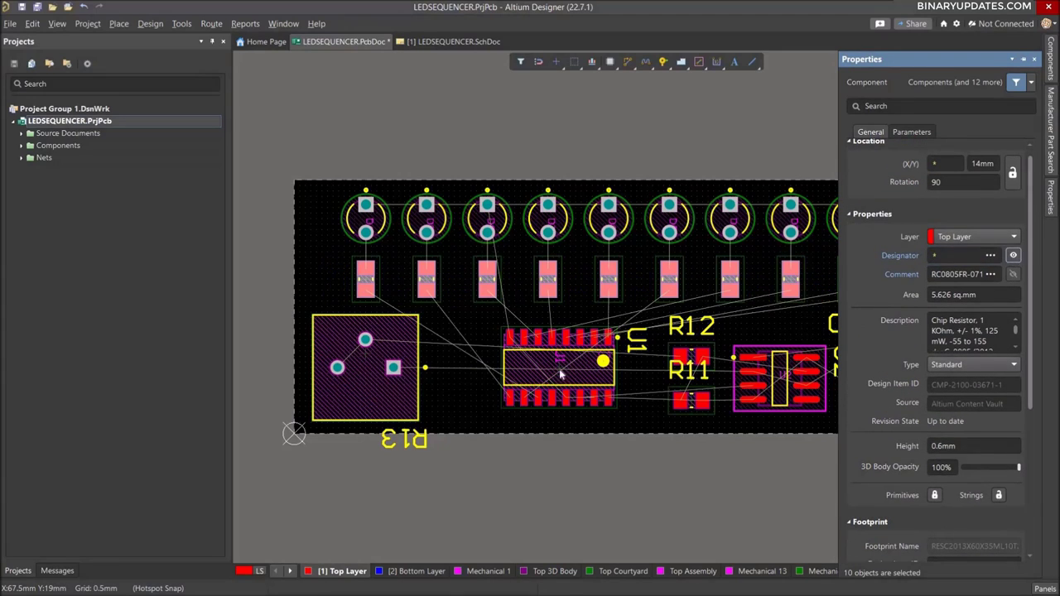
click(455, 335)
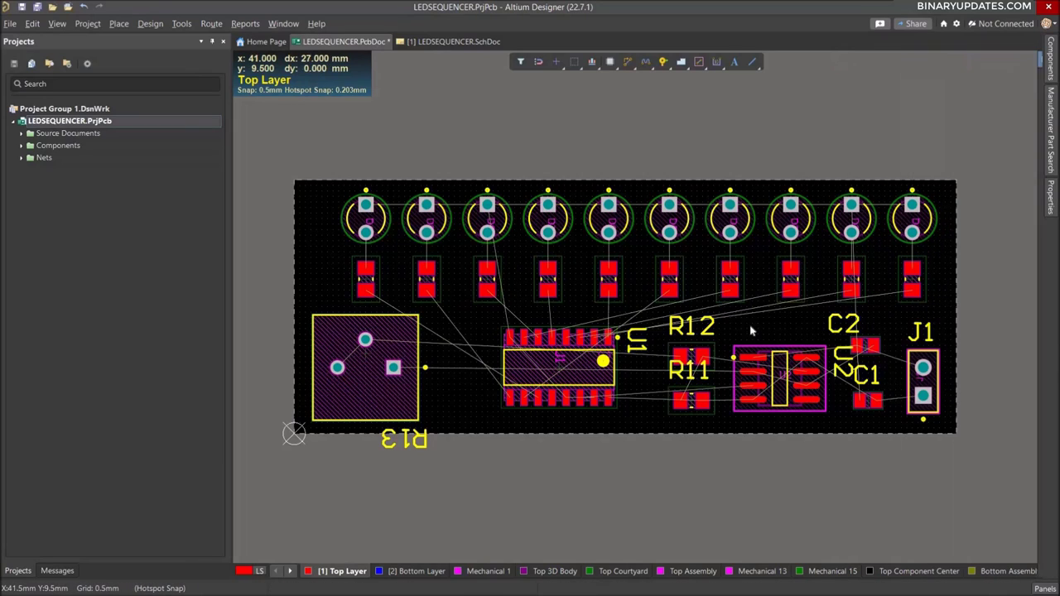
- Hide the designators of R11 and R12 between U1 and U2
key(s)
key(i)
click(685, 404)
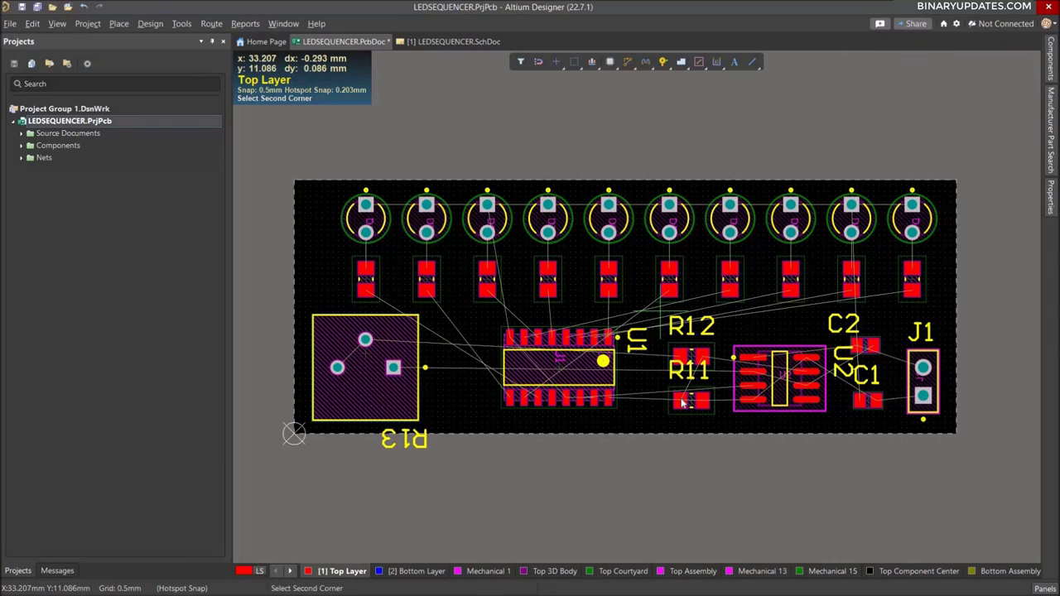
click(722, 422)
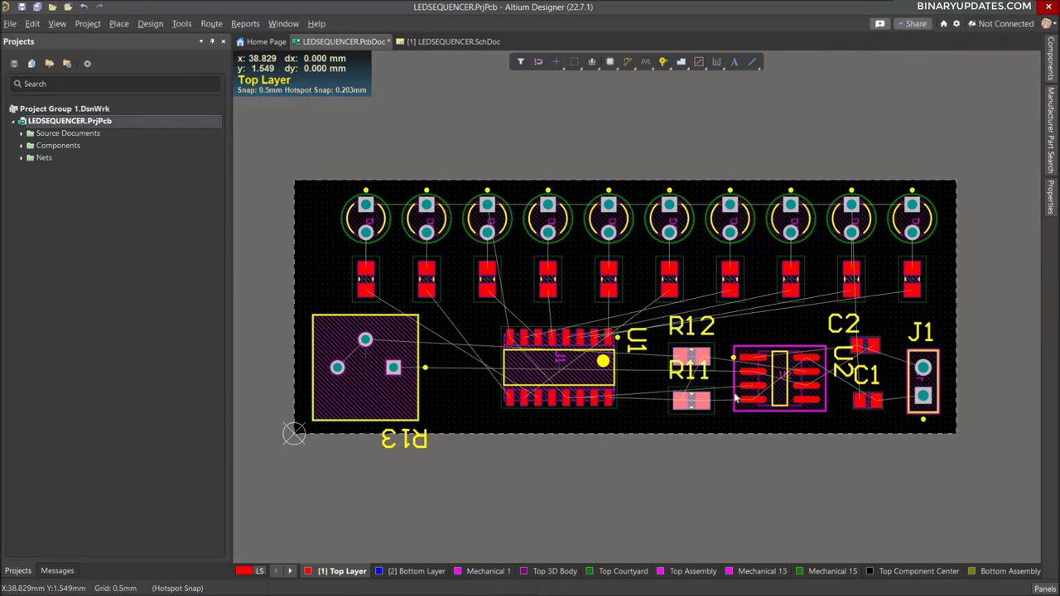
click(1052, 211)
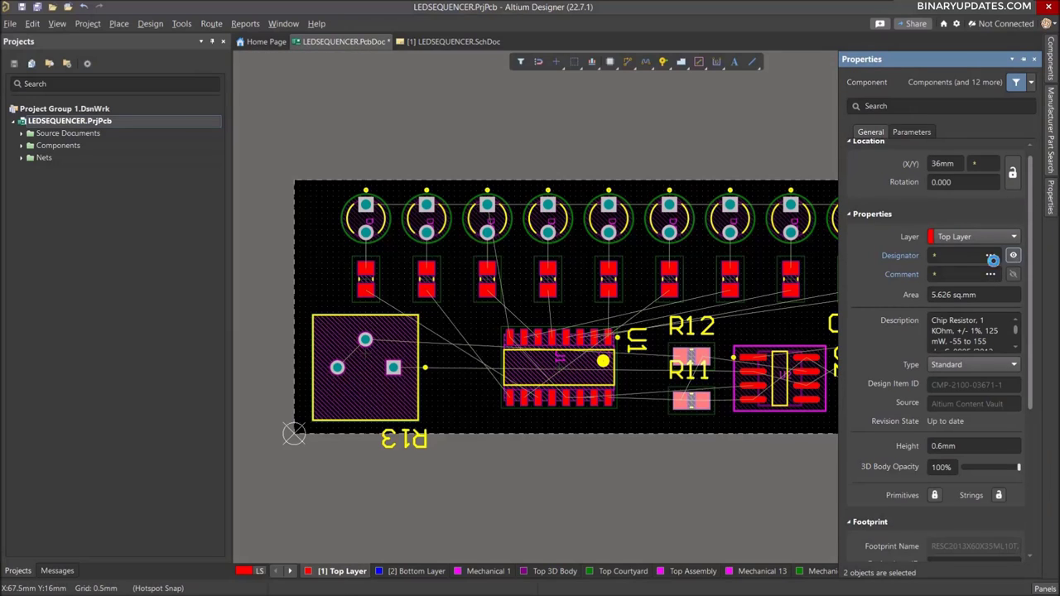
click(733, 418)
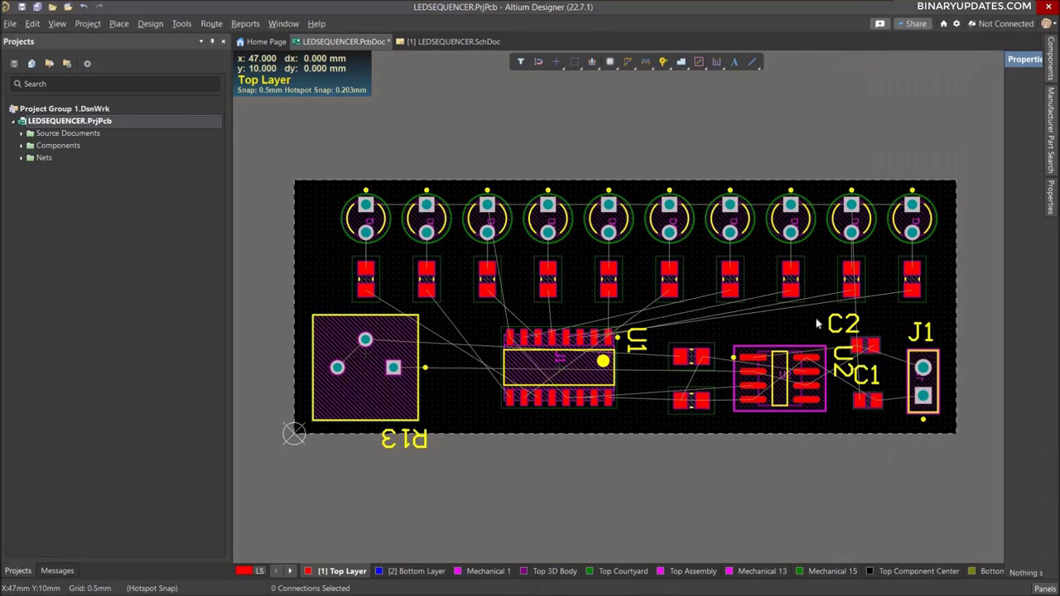
- Hide the designators of capacitors C1 and C2 and connector J1
key(s)
key(i)
click(815, 315)
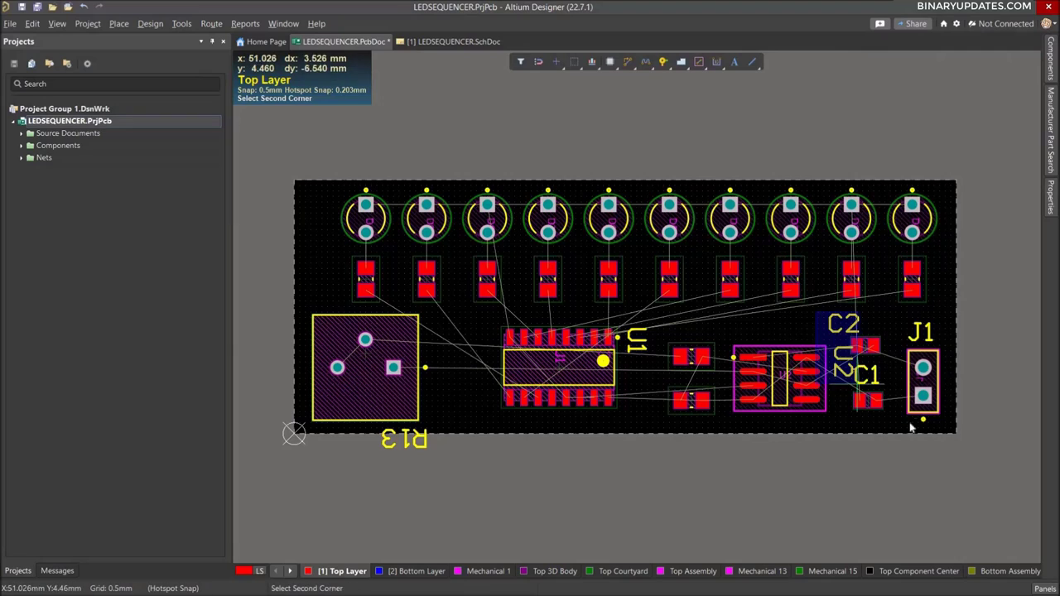
click(983, 330)
click(1052, 203)
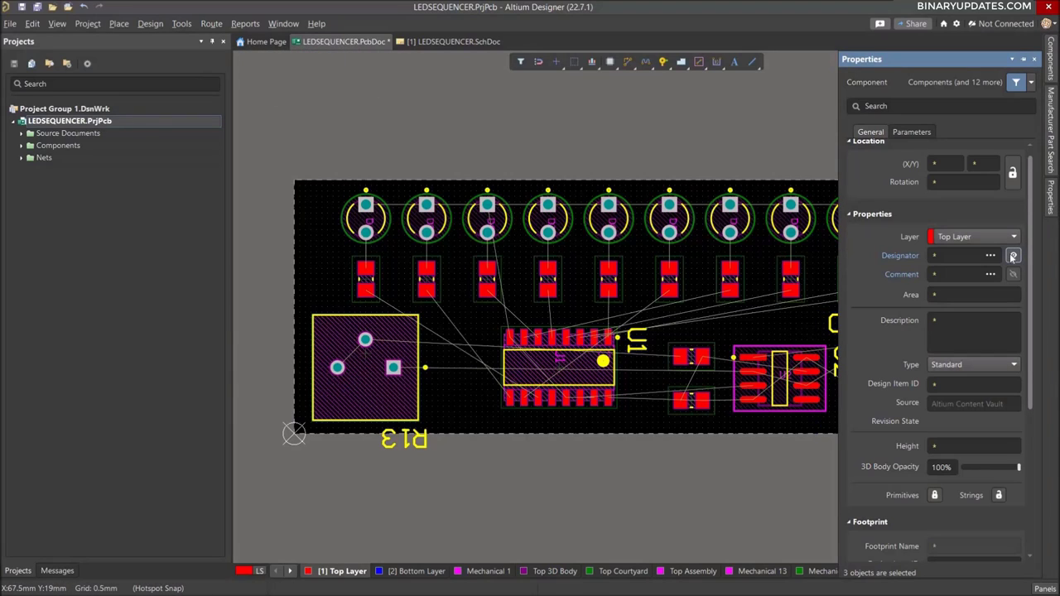
click(809, 311)
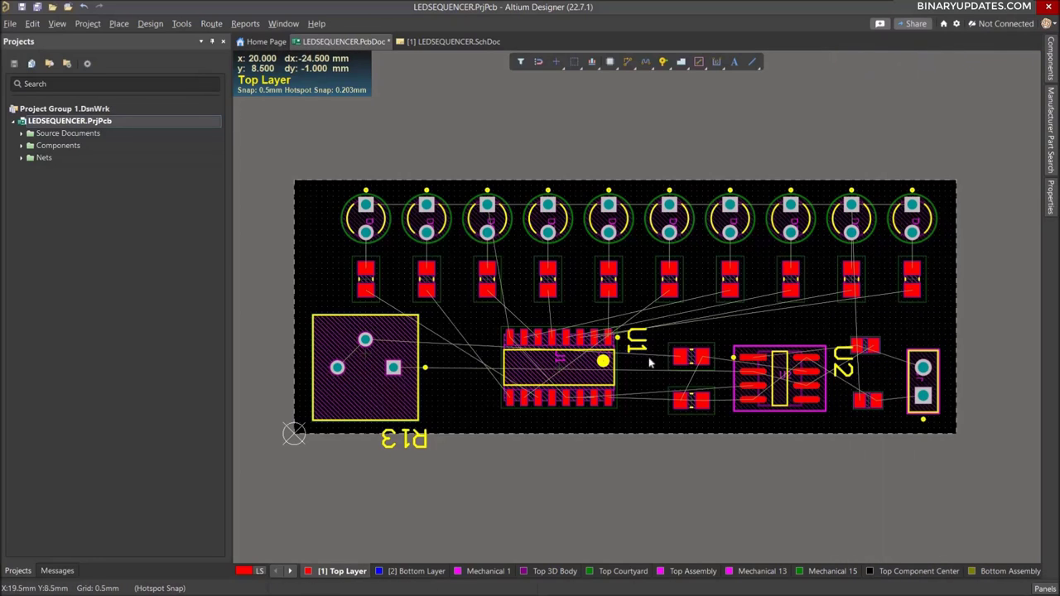
- Turn U1's designator horizontal and centre it on the chip body at (24, 6) mm
drag(635, 346, 561, 371)
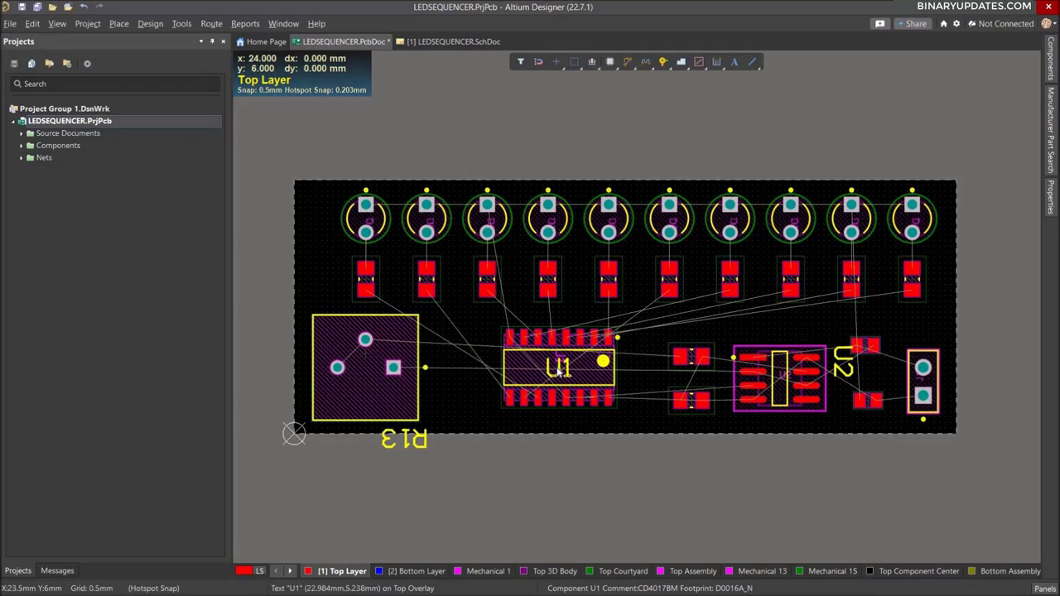
click(559, 369)
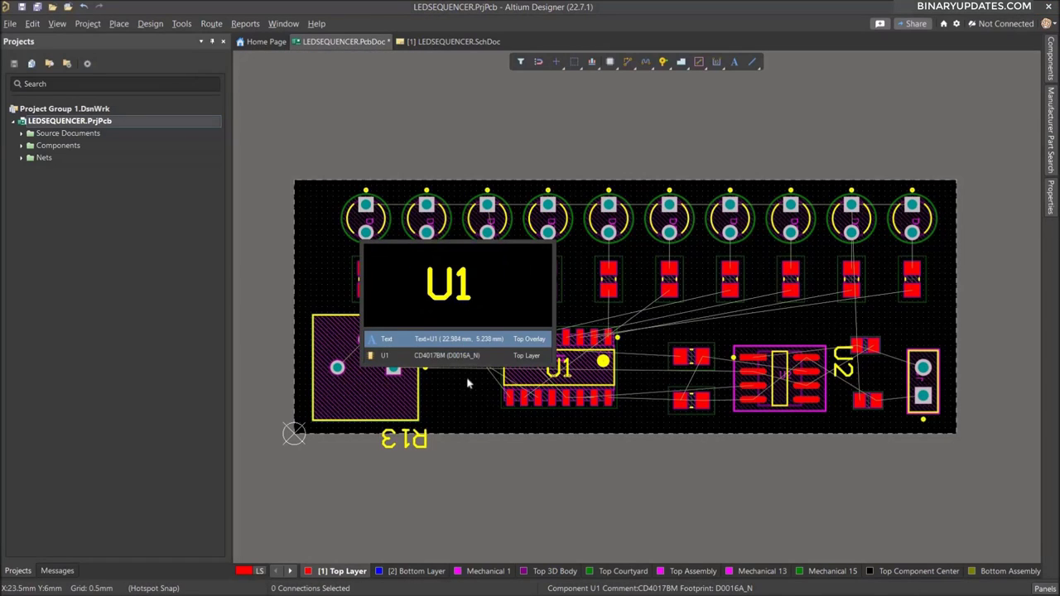
- Set the U1 designator's text height to 1 mm and hide the designator
click(559, 370)
click(1048, 199)
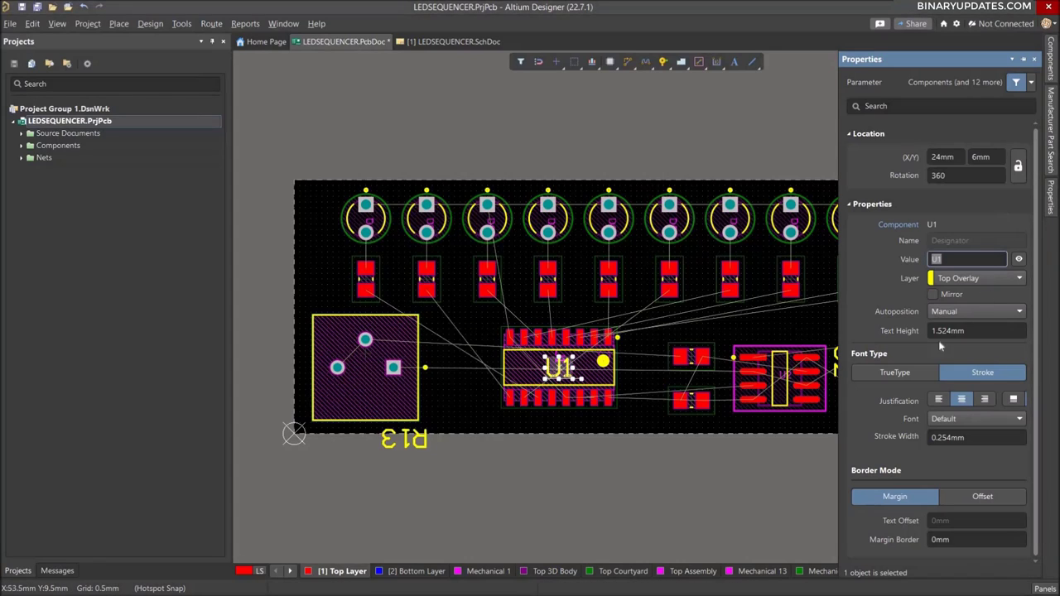
text(1m)
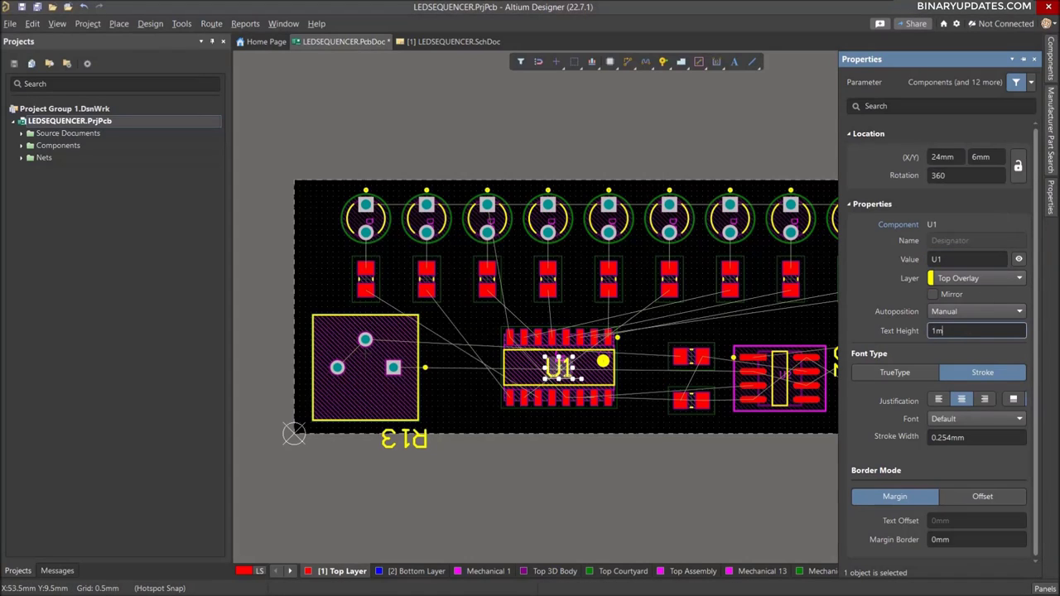
text(m)
key(Return)
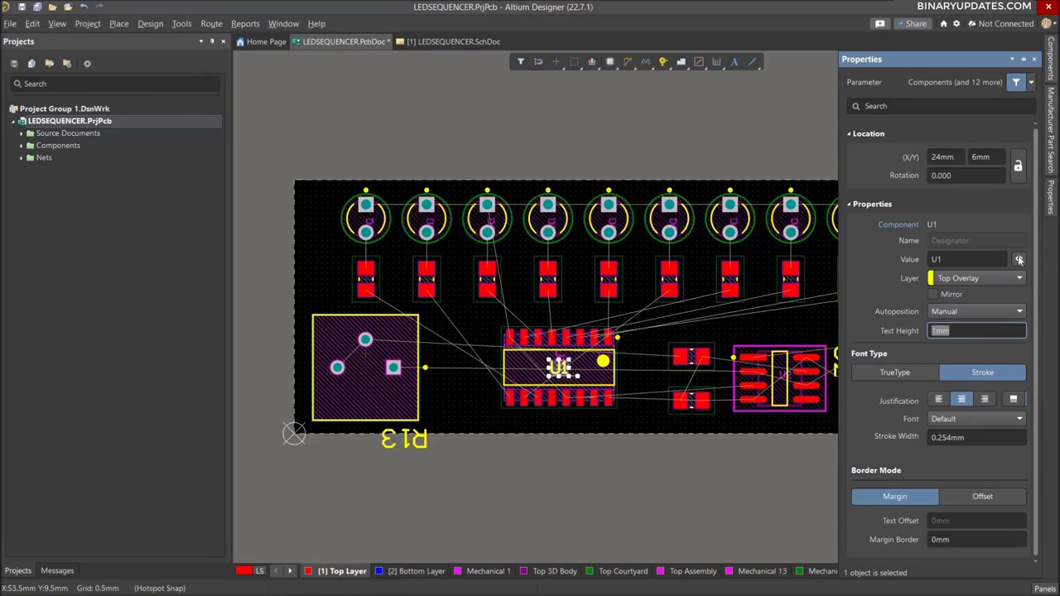
click(707, 333)
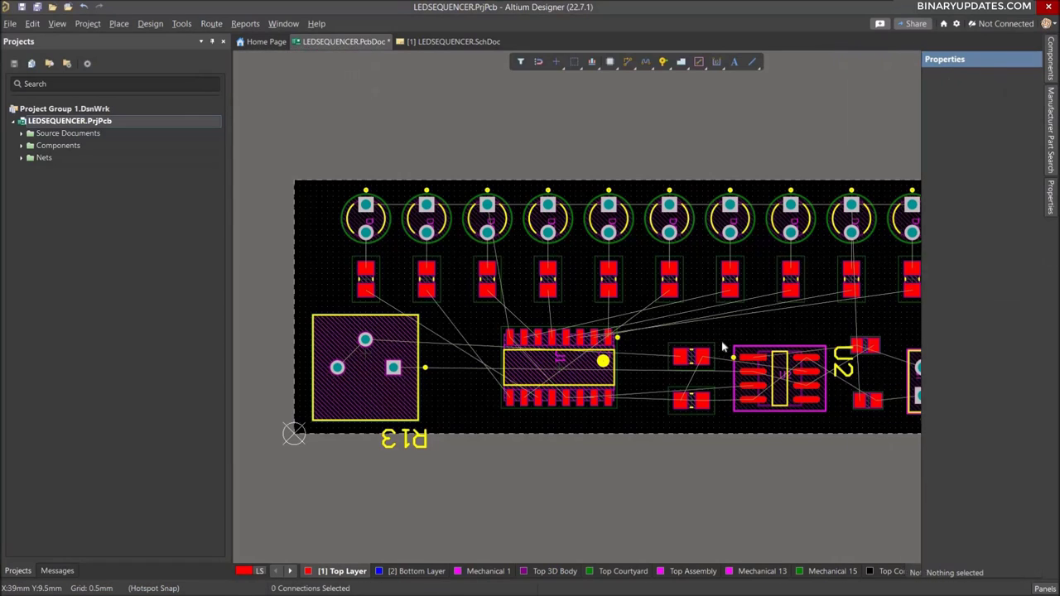
- Set the U2 designator's text height to 1 mm
double_click(846, 373)
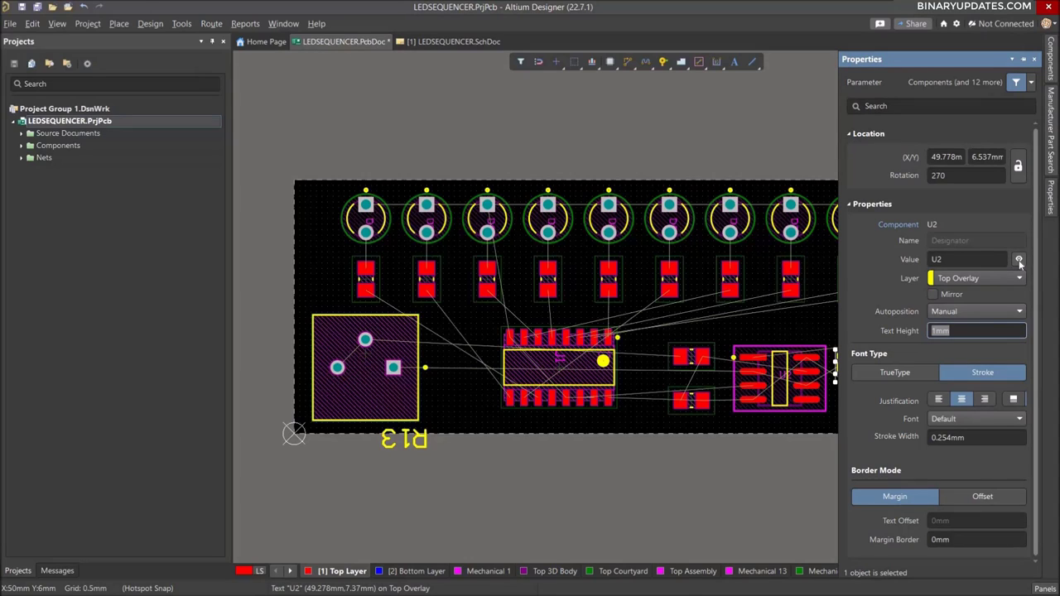
click(808, 326)
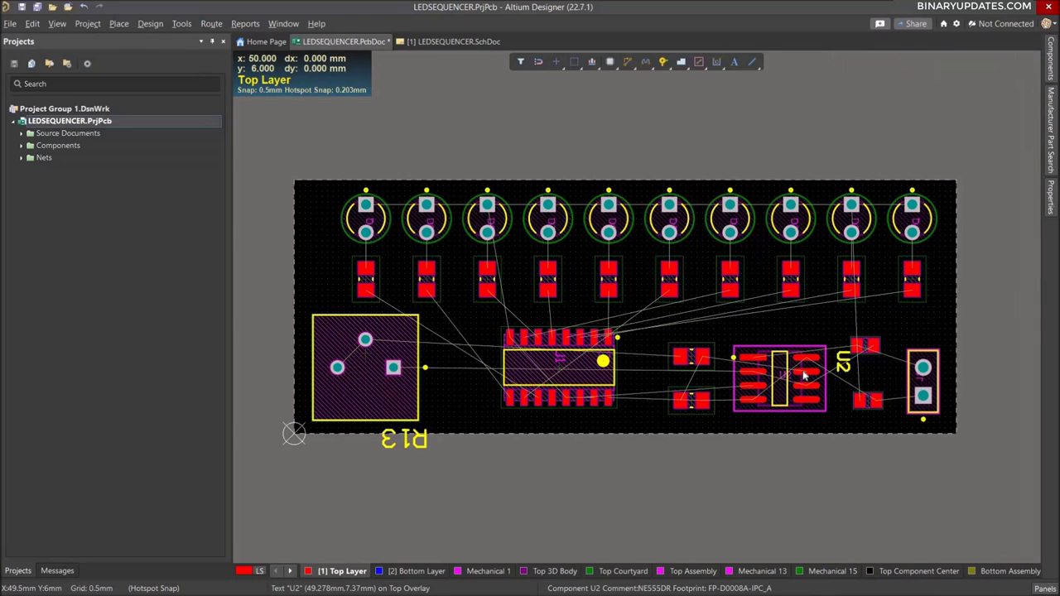
- Place U2's designator just below the chip at (44, 1) mm and hide the designator
drag(803, 375, 763, 388)
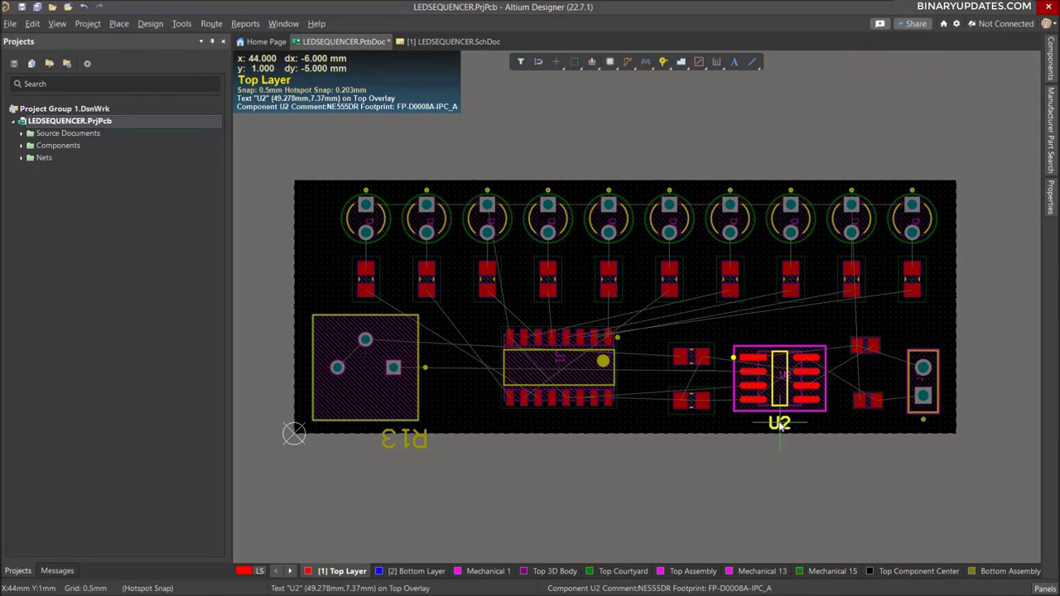
drag(780, 426, 780, 426)
double_click(780, 378)
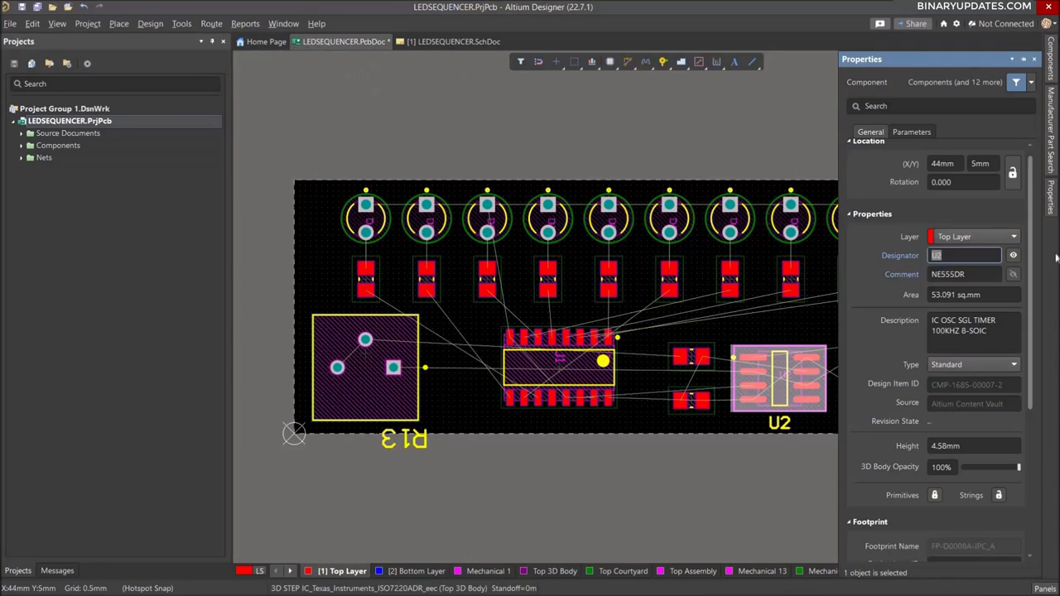
click(1014, 257)
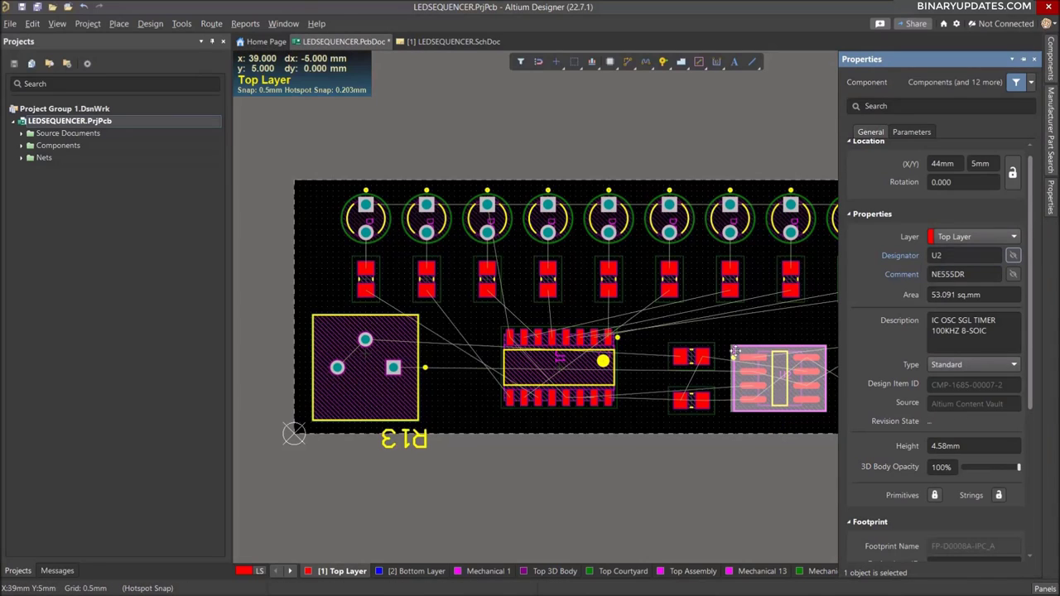
click(747, 323)
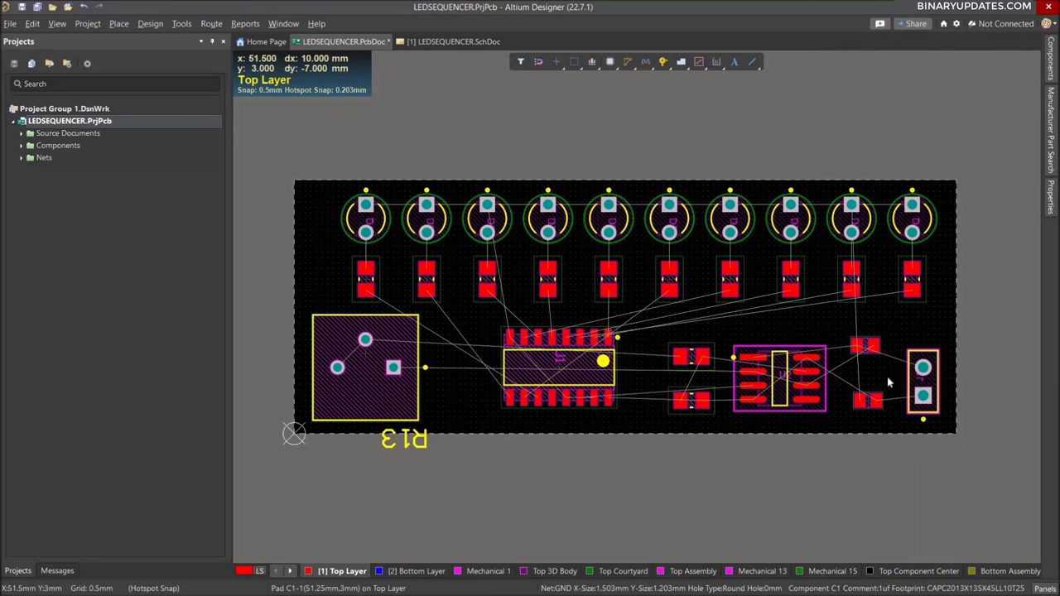
- Move connector J1 to about (56.5, 6) mm and shift capacitor C2 to about (52, 7.5) mm, directly above C1
click(915, 379)
drag(922, 378, 919, 367)
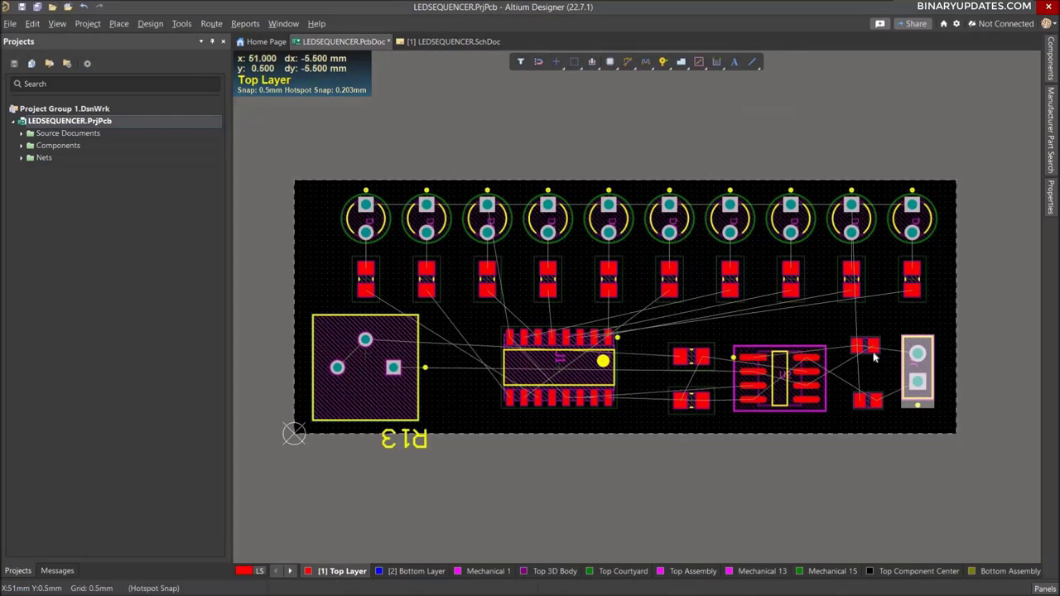
drag(864, 346, 868, 352)
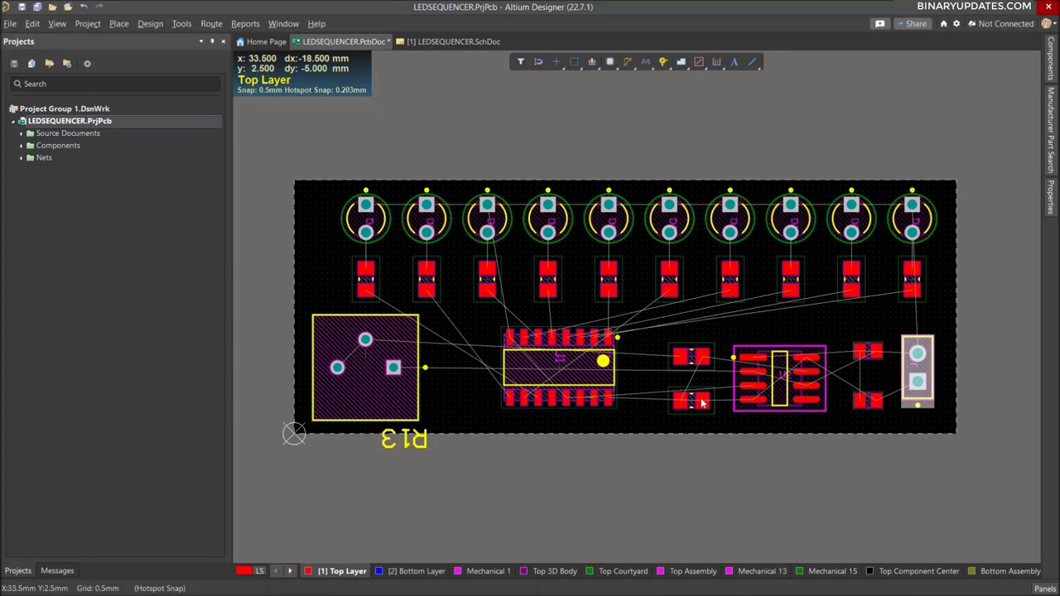
- Move the two stacked resistors between U1 and U2 to x = 34.5 mm, with the upper at about 7.5 mm and the lower at 4 mm
drag(686, 398, 701, 405)
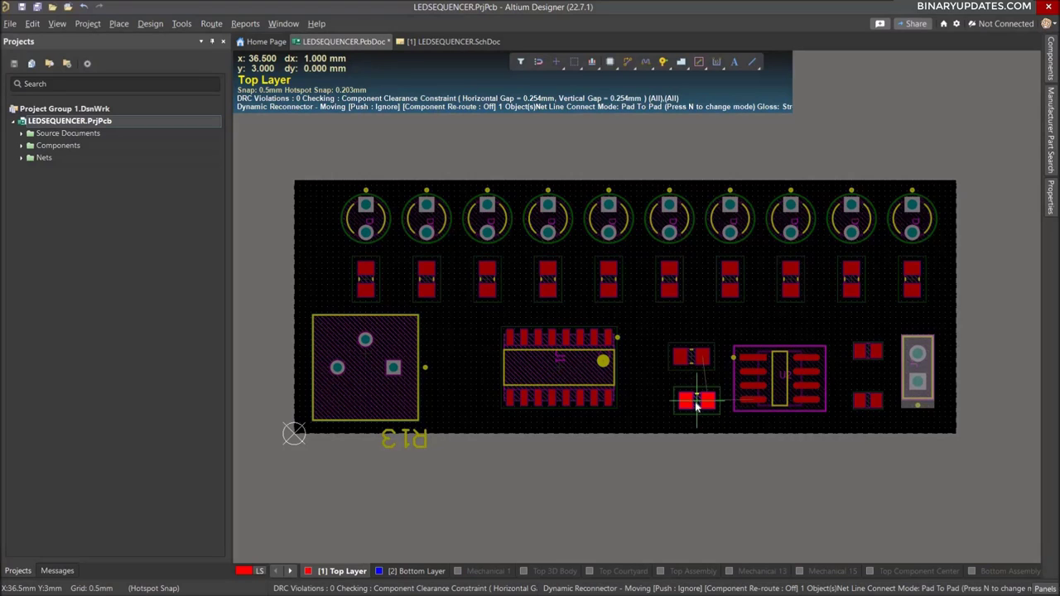
drag(692, 399, 692, 399)
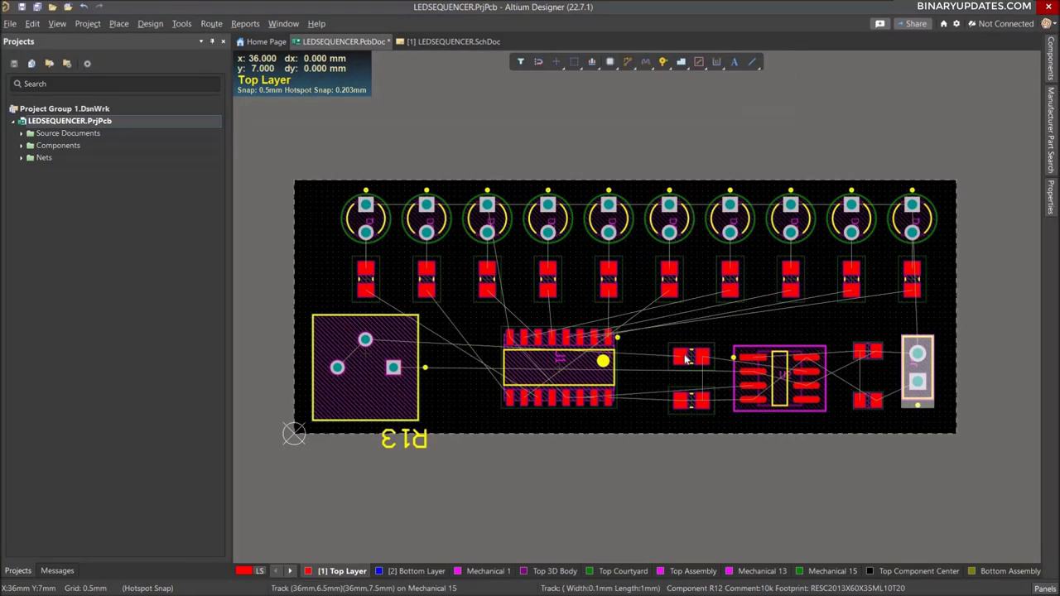
drag(695, 357, 676, 353)
drag(691, 404, 676, 390)
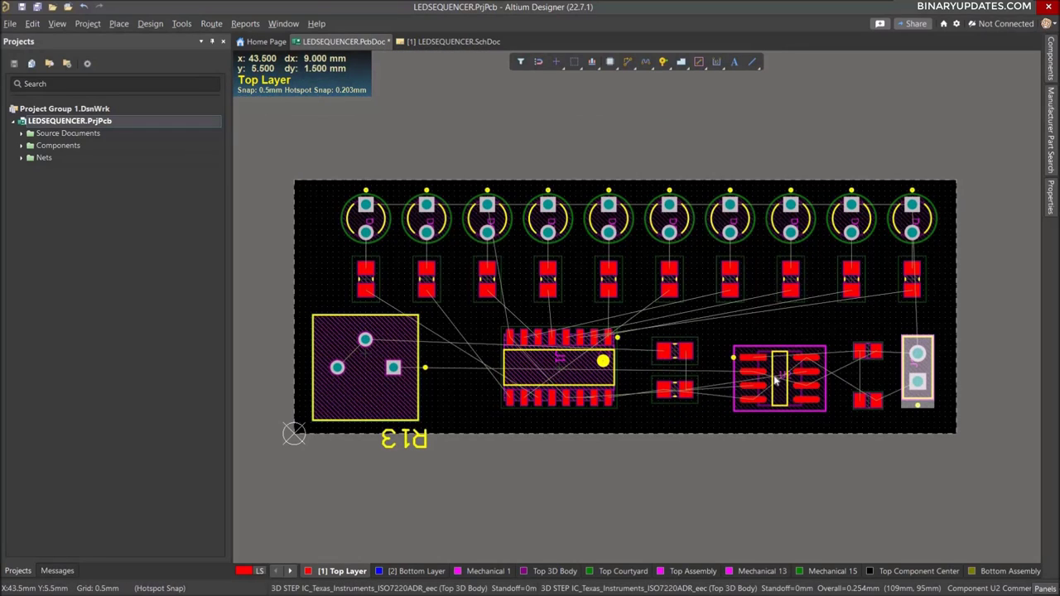
- Move chip U2 to (43.5, 5.5) mm and shift chip U1 to (23.5, 6) mm
drag(778, 381, 779, 377)
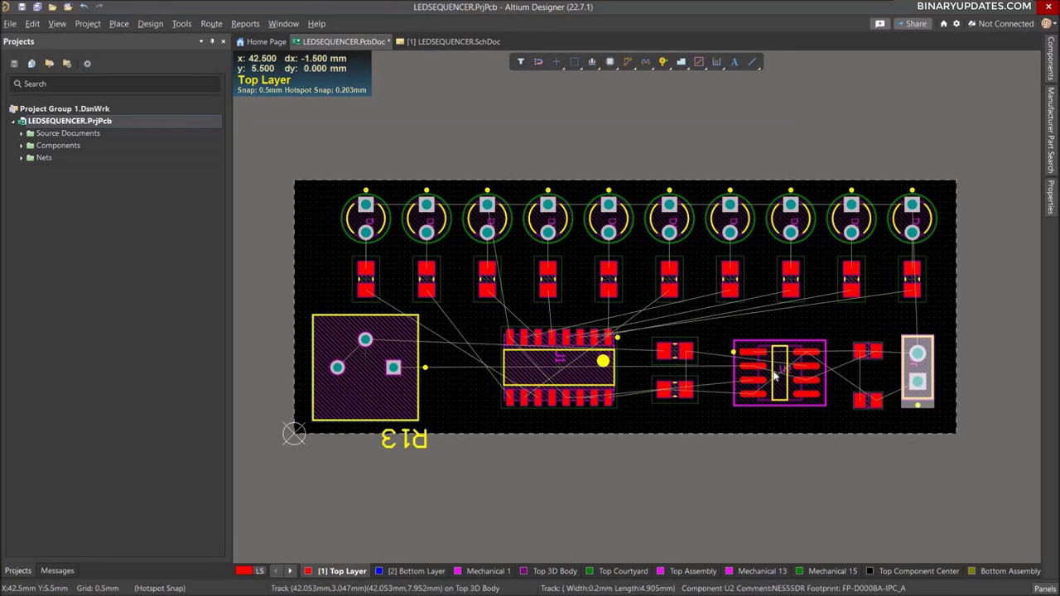
drag(776, 377, 770, 377)
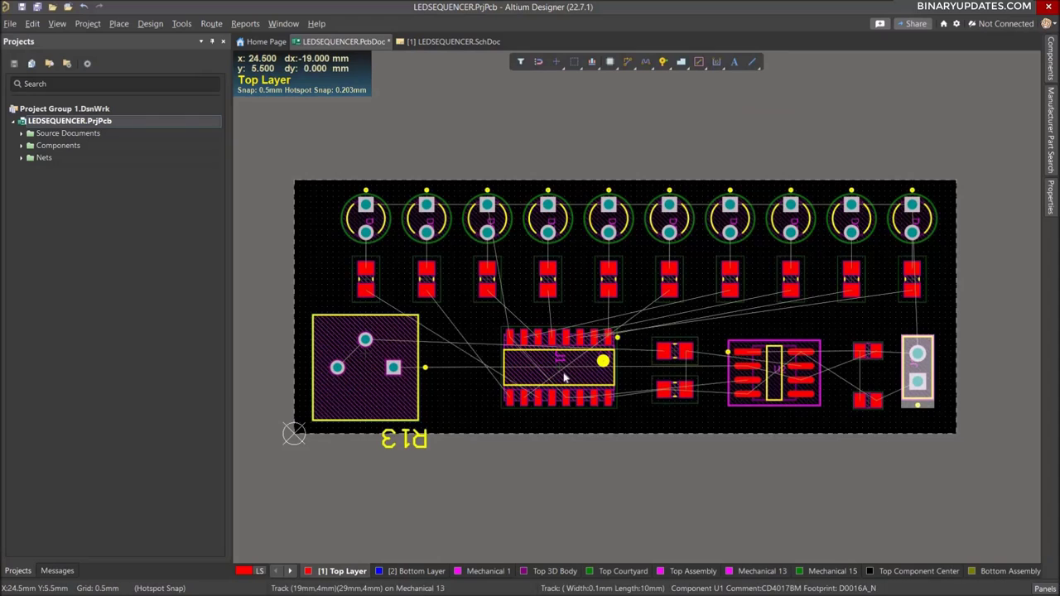
drag(560, 373, 554, 373)
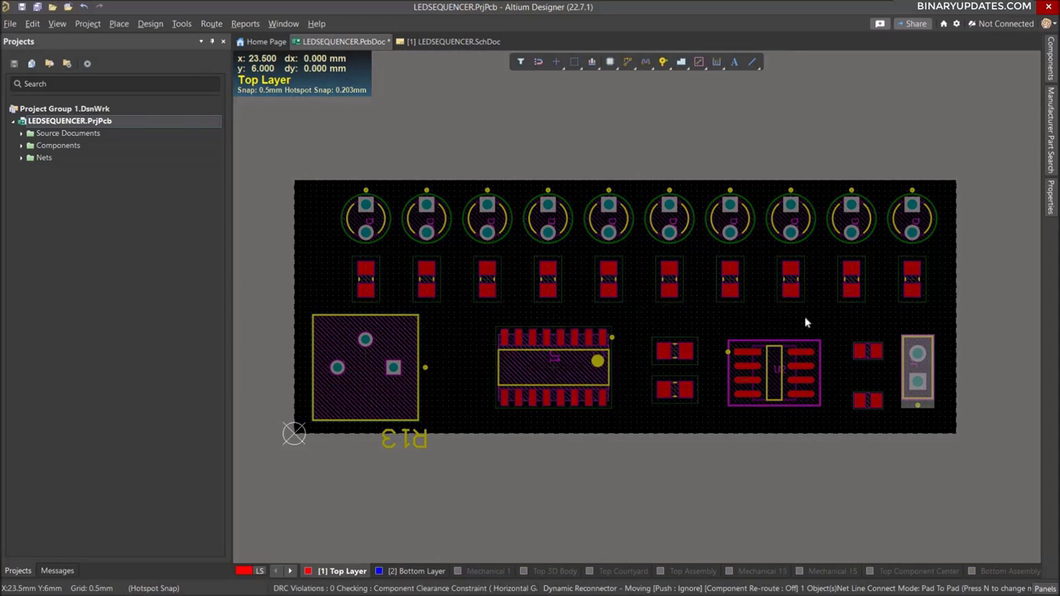
drag(853, 289, 853, 284)
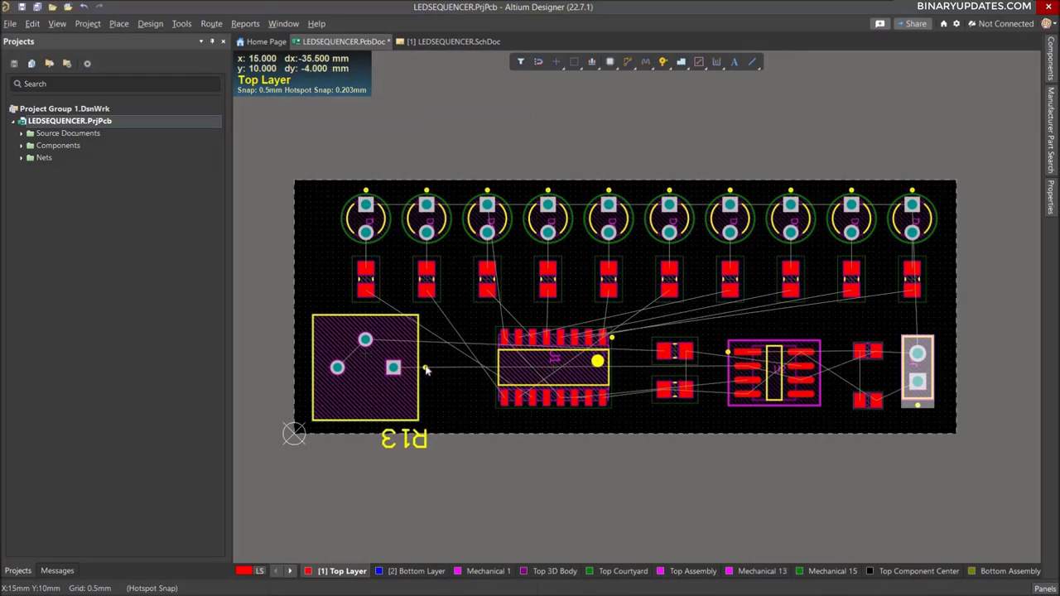
- Turn R13's designator upright and place it inside the potentiometer outline at (6.5, 3) mm
double_click(405, 443)
drag(406, 443, 364, 401)
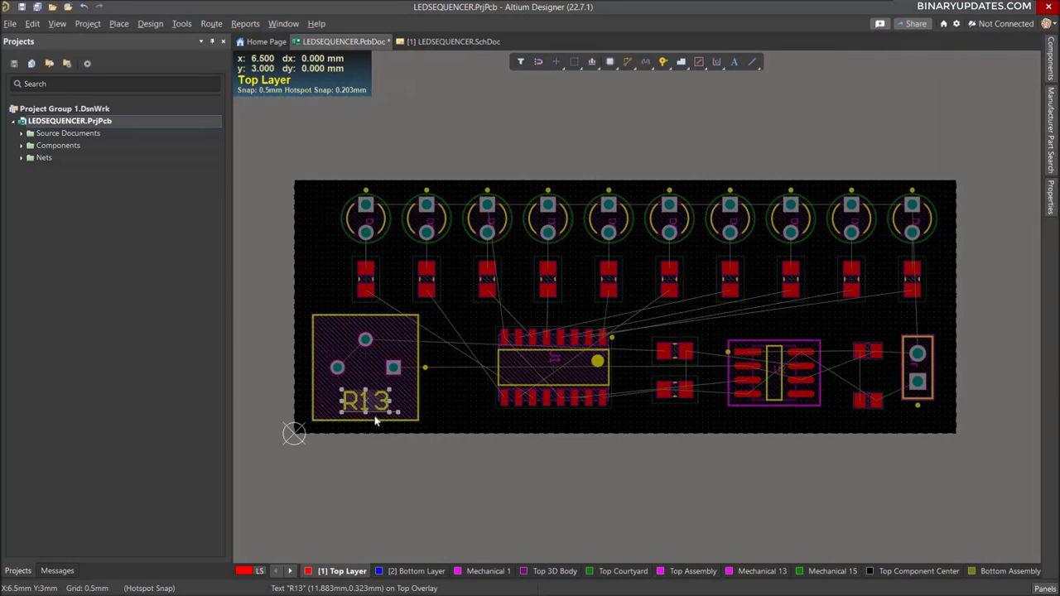
click(365, 401)
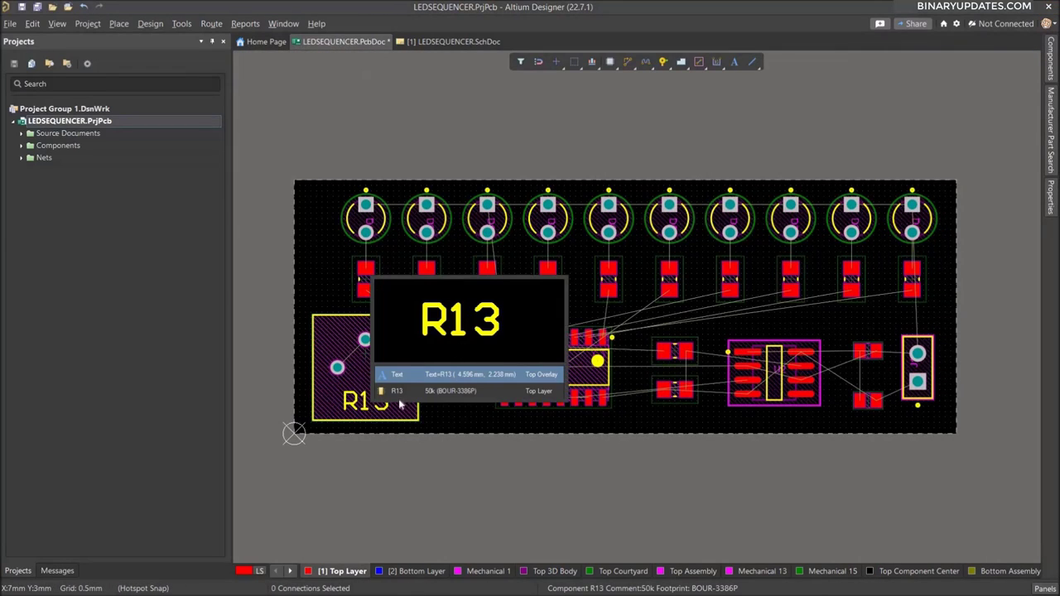
- Set the R13 designator's text height to 1 mm and hide the designator
double_click(456, 375)
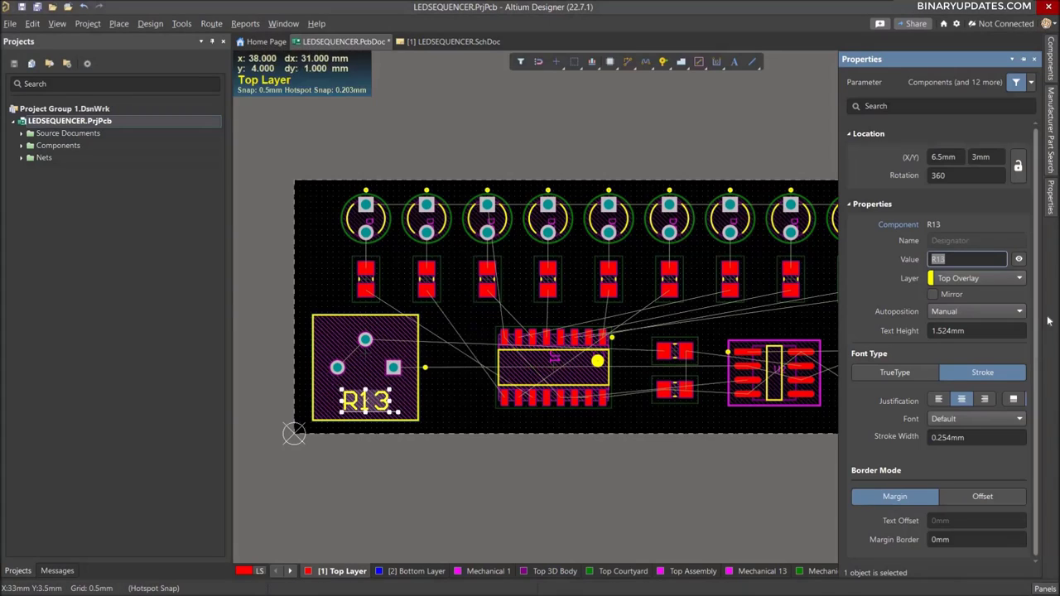
click(976, 331)
text(1mm)
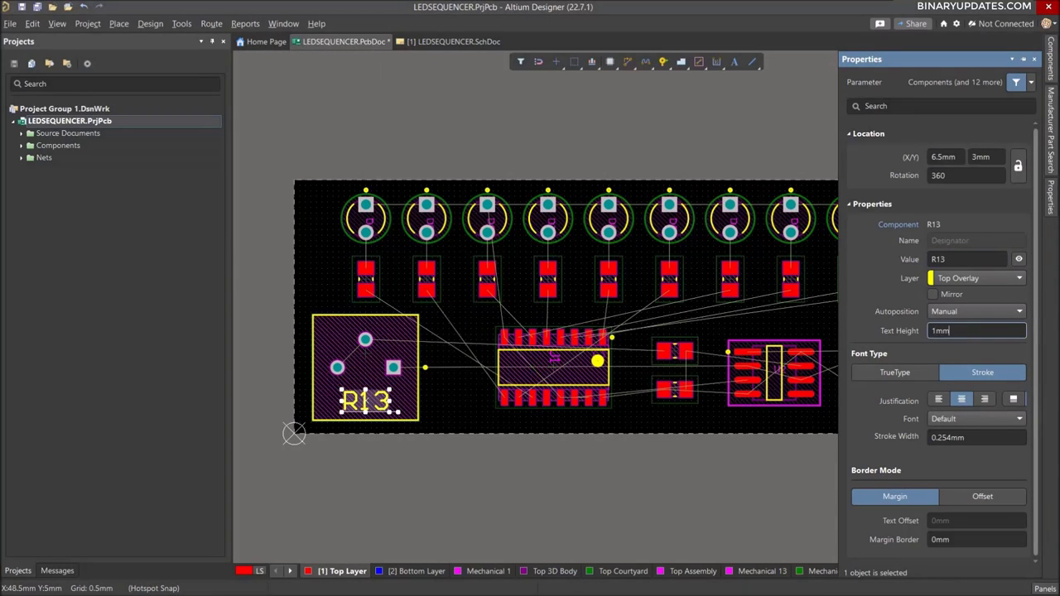
key(Return)
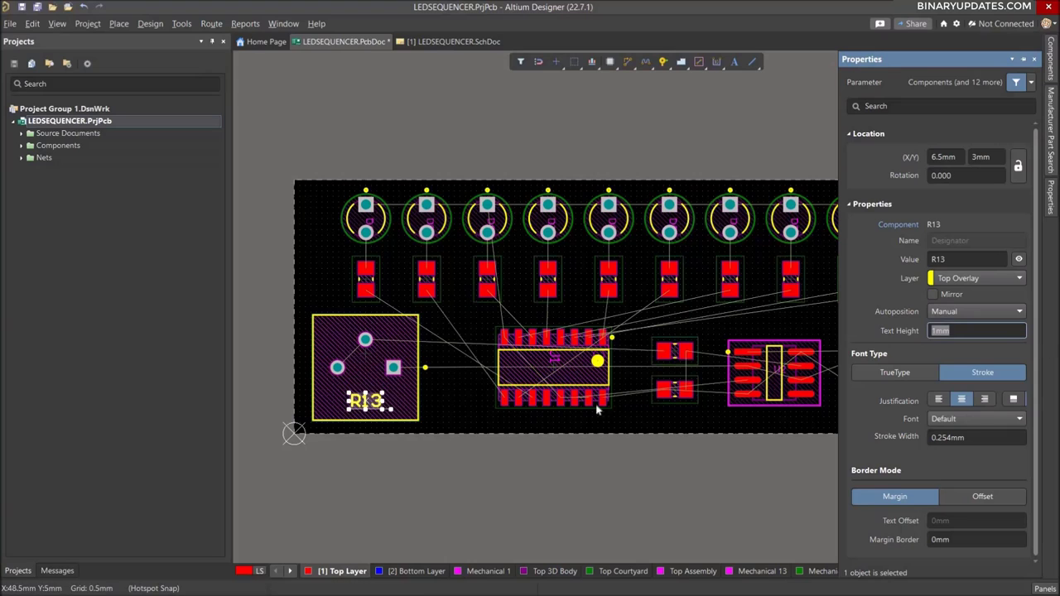
click(434, 430)
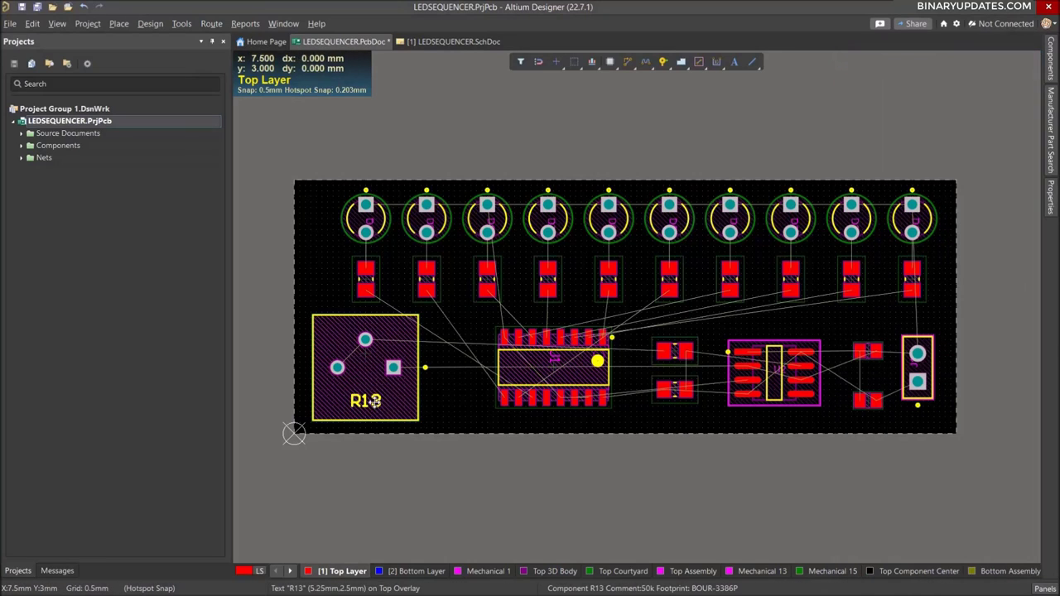
click(376, 401)
click(470, 373)
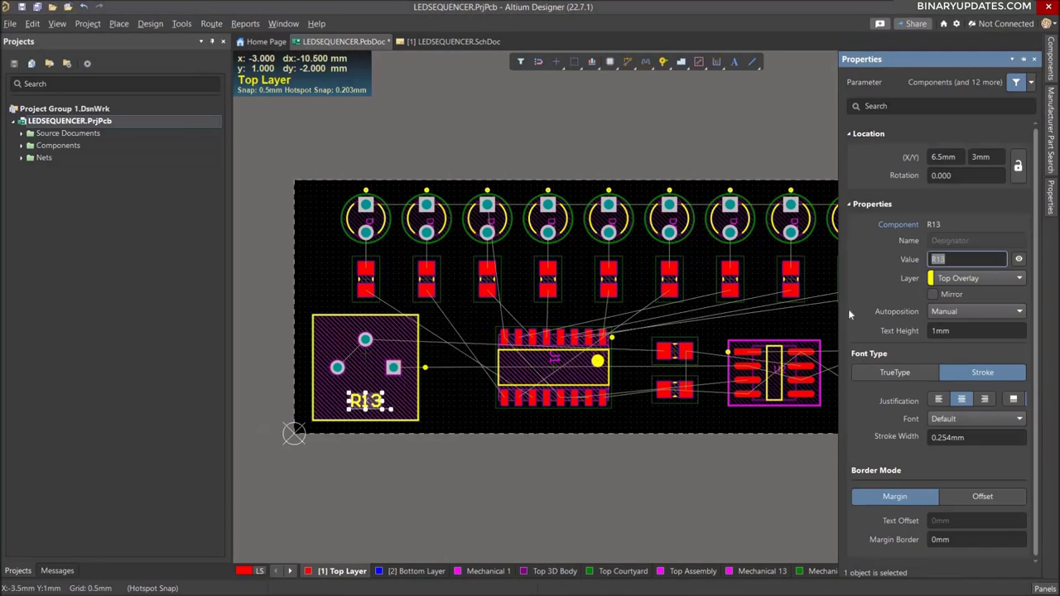
click(1019, 260)
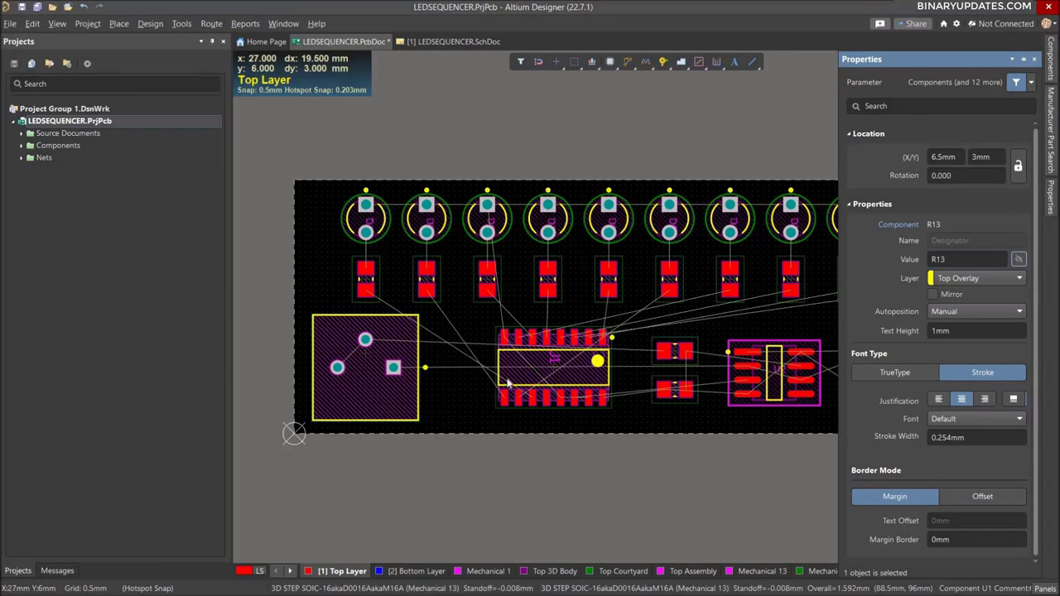
click(827, 332)
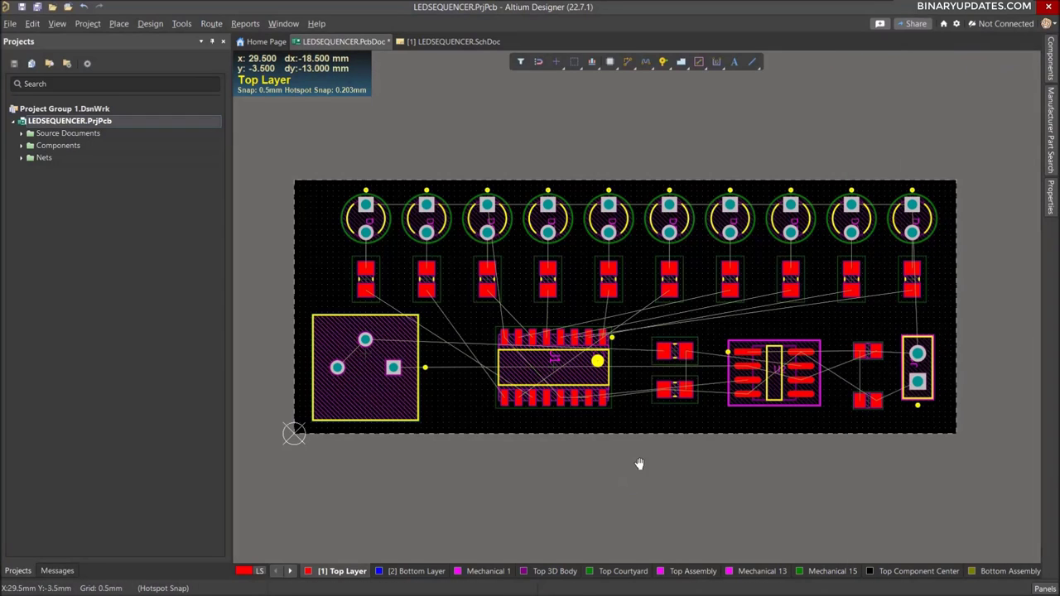
- Examine the component placement in 3D with the whole board fitted to the view, and return to the 2D layout
right_drag(639, 464, 636, 454)
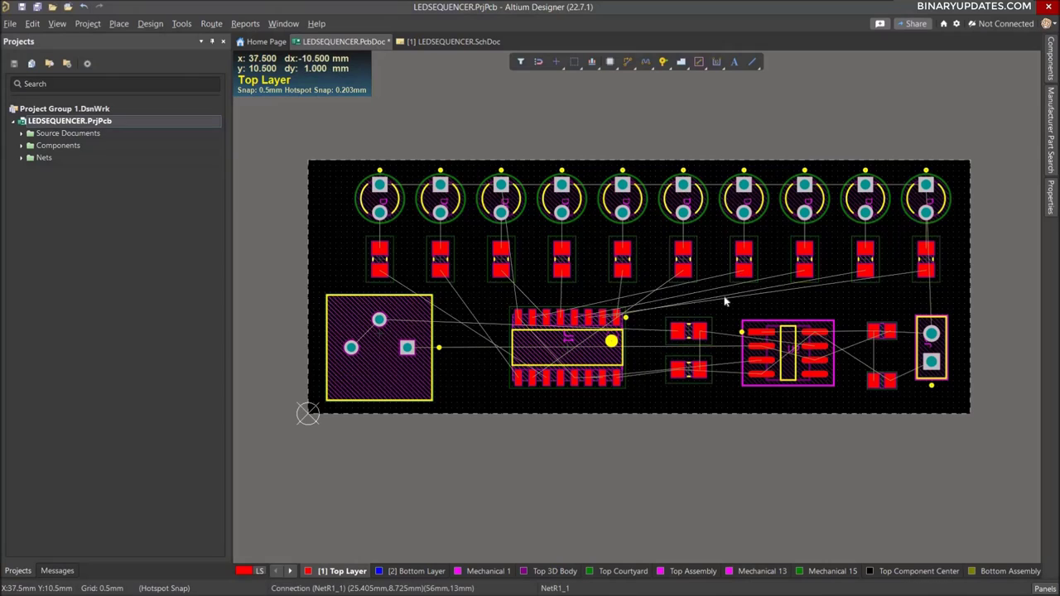
key(3)
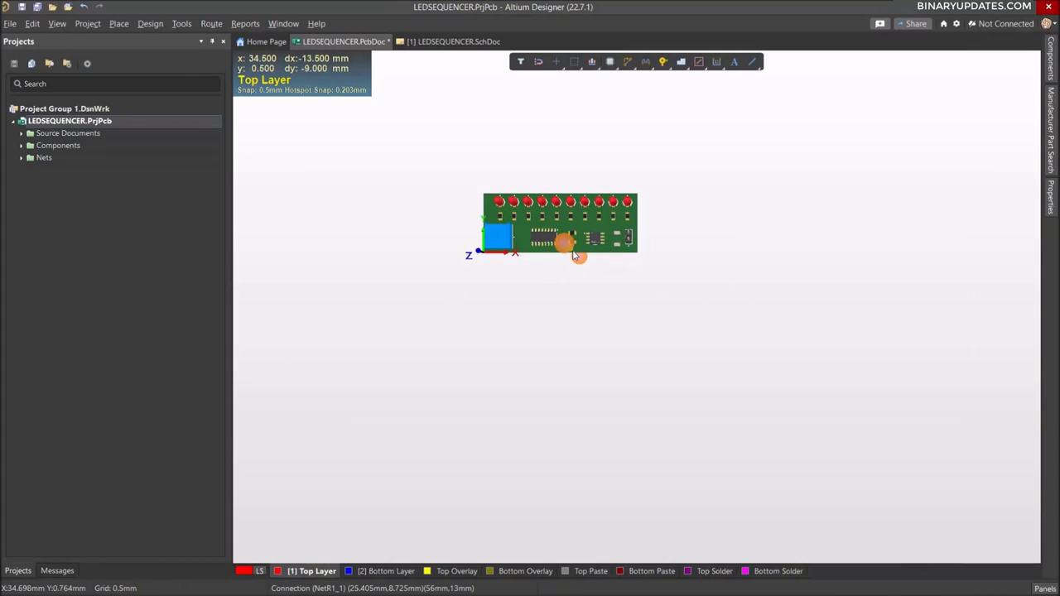
ctrl+scroll(573, 256, up, 2)
ctrl+scroll(573, 255, up, 2)
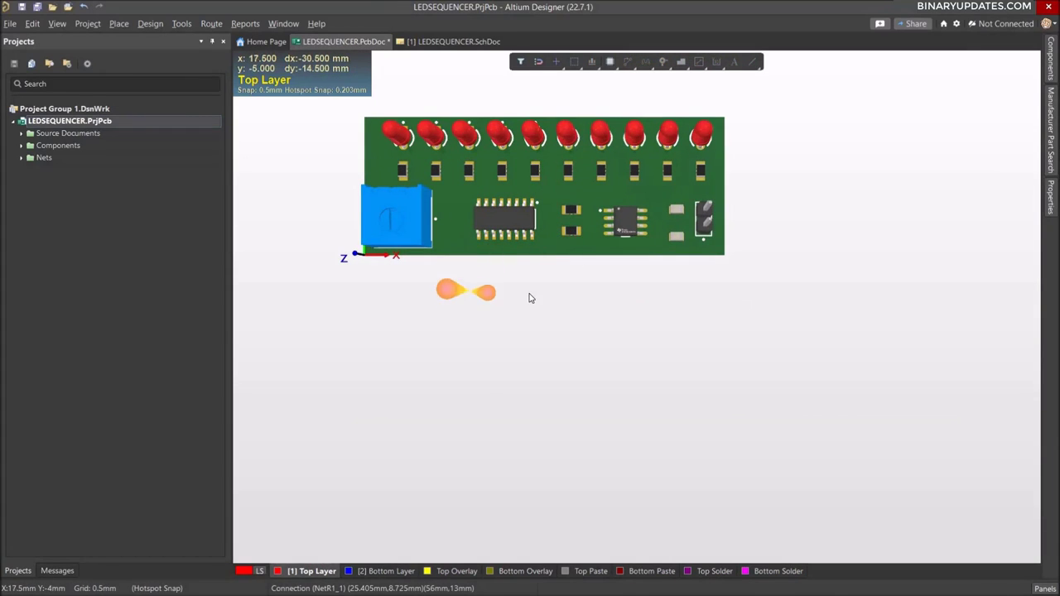
ctrl+scroll(526, 241, up, 1)
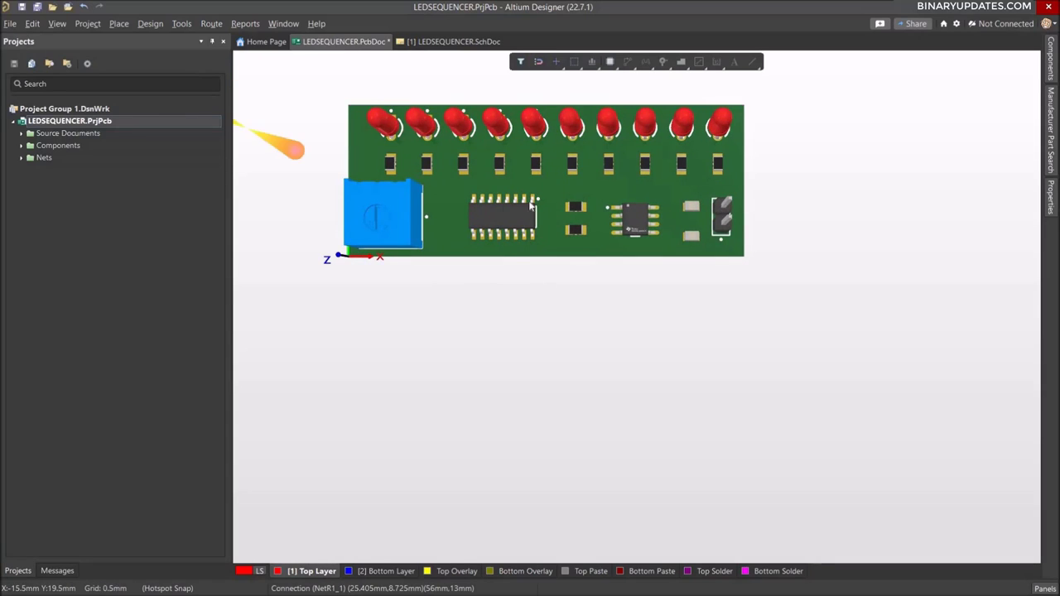
click(58, 24)
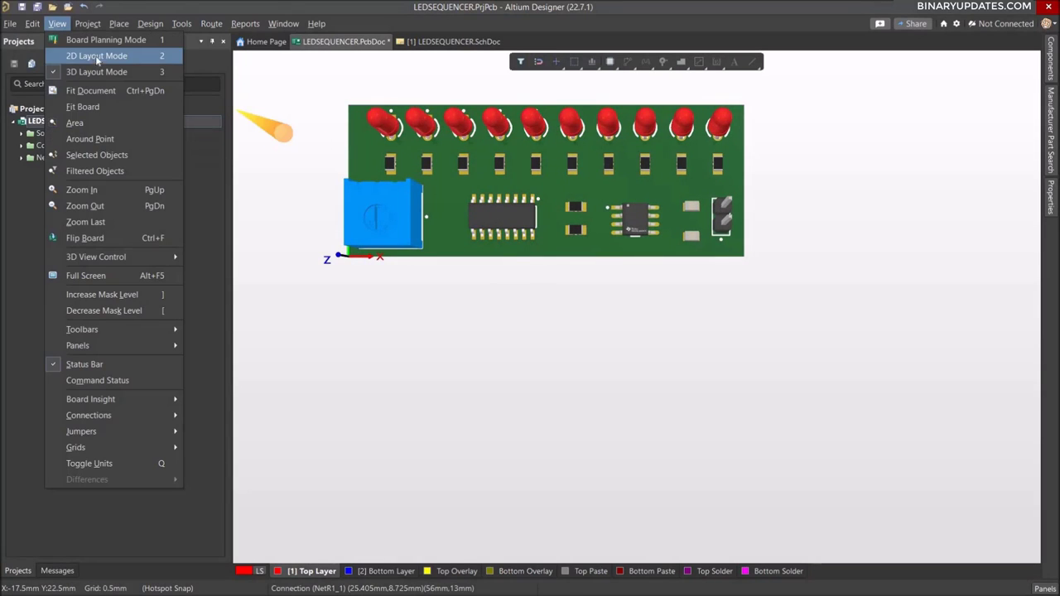
click(112, 107)
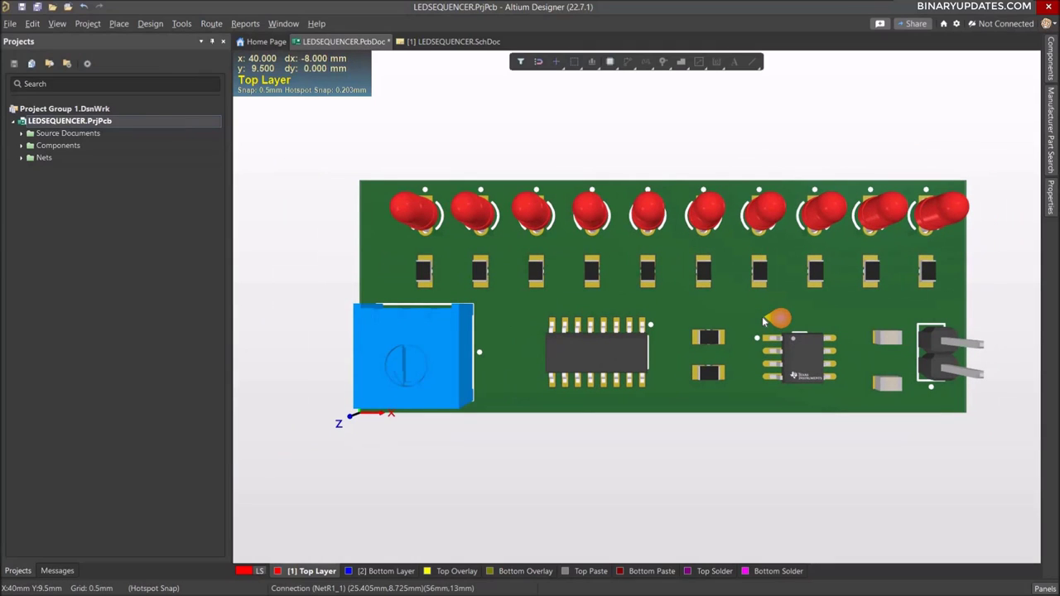
key(2)
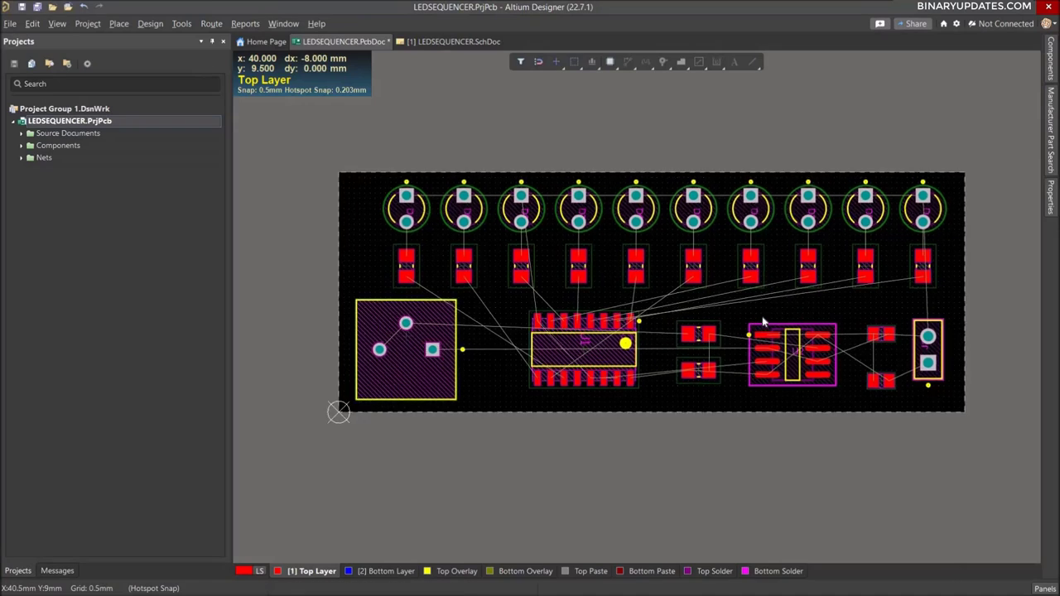